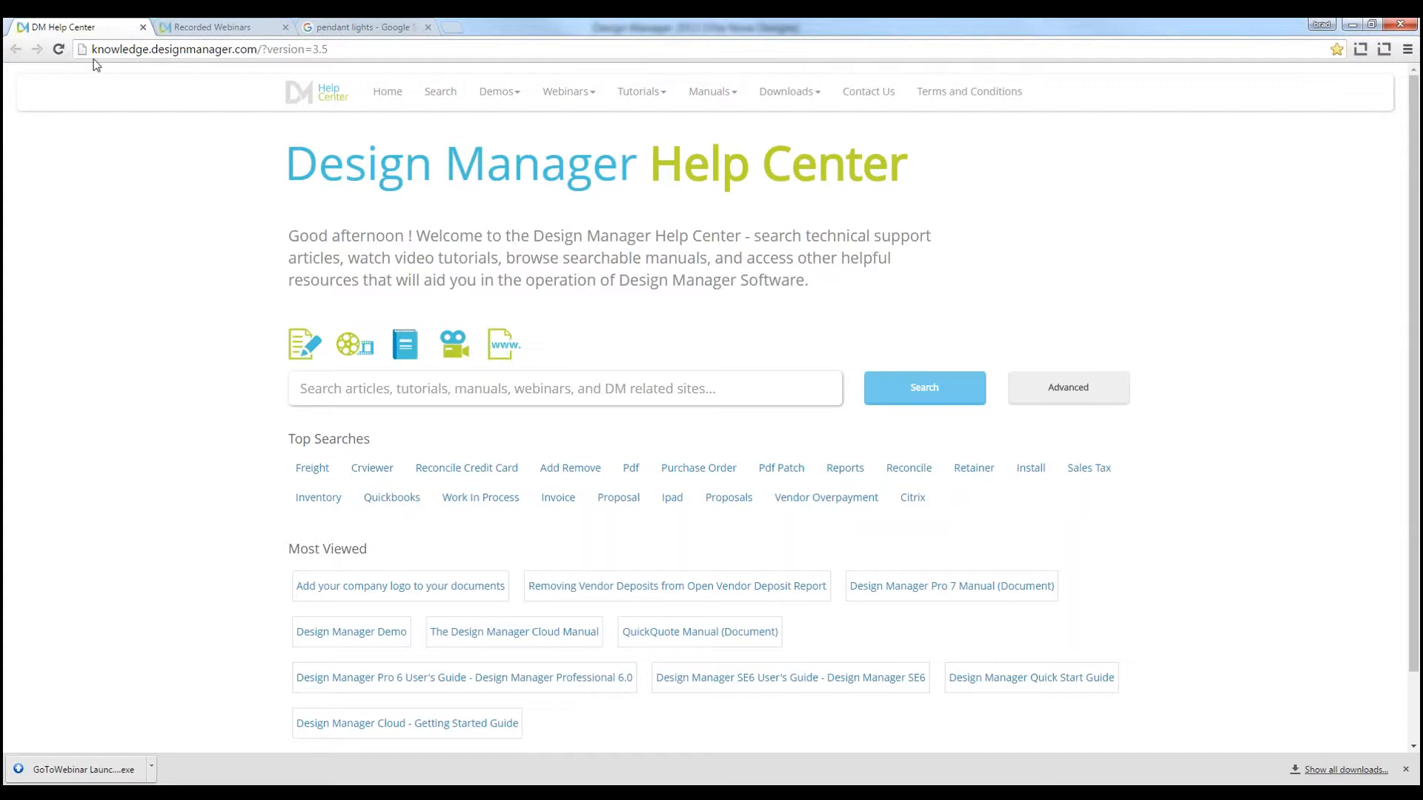
# Step: Highlight the Help Center heading and web address, and open the Recorded Webinars page
pyautogui.moveTo(650, 164); pyautogui.dragTo(947, 159)
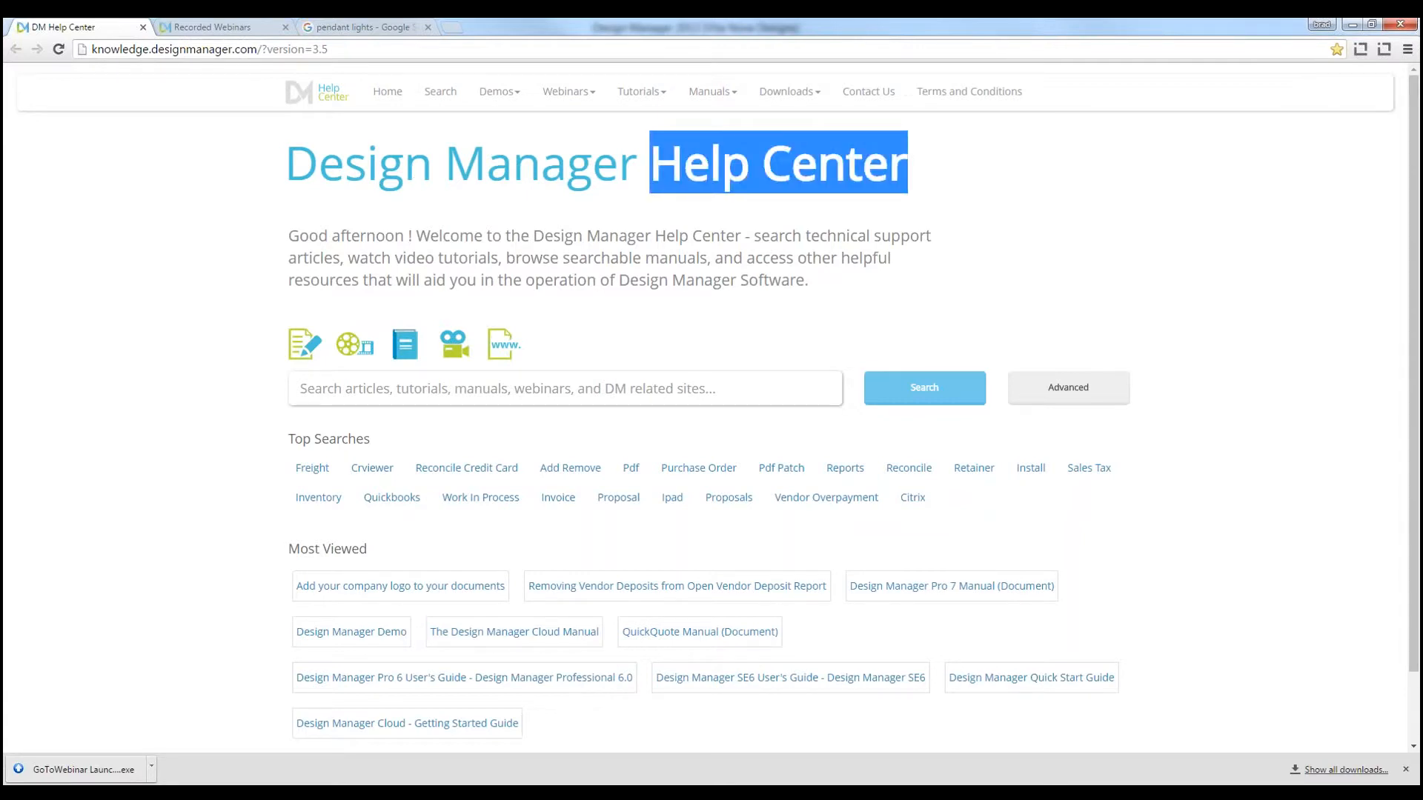
pyautogui.moveTo(92, 49); pyautogui.dragTo(257, 49)
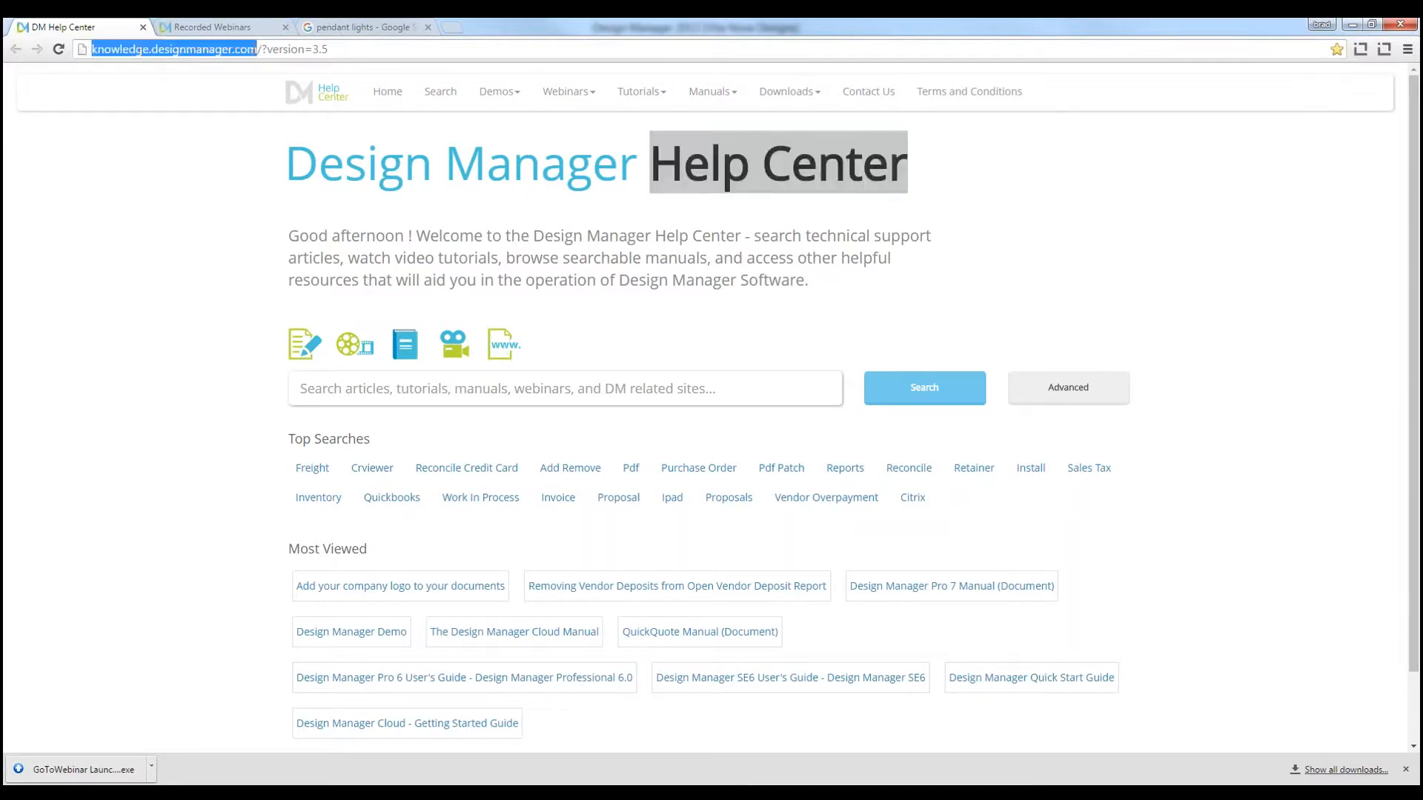
pyautogui.click(586, 93)
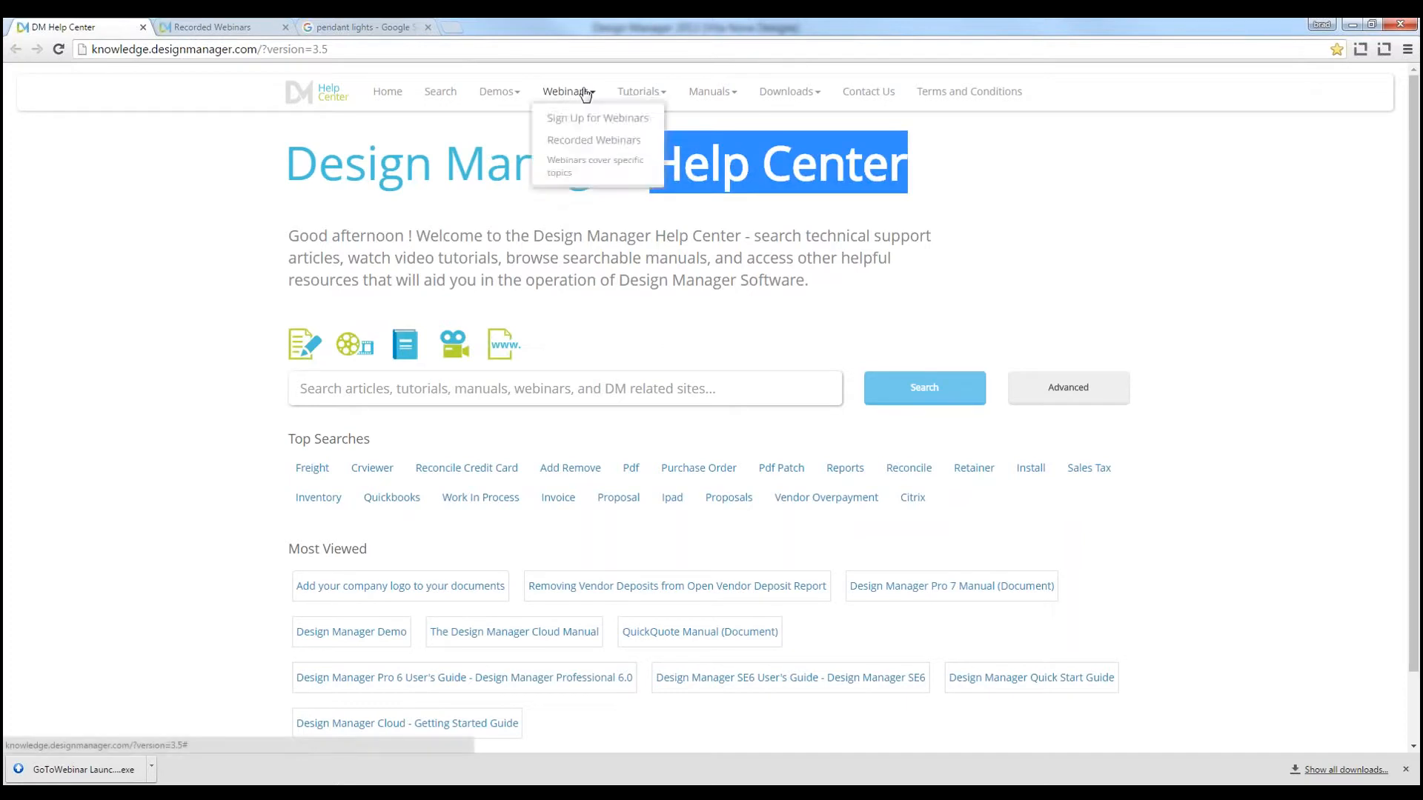
pyautogui.click(620, 143)
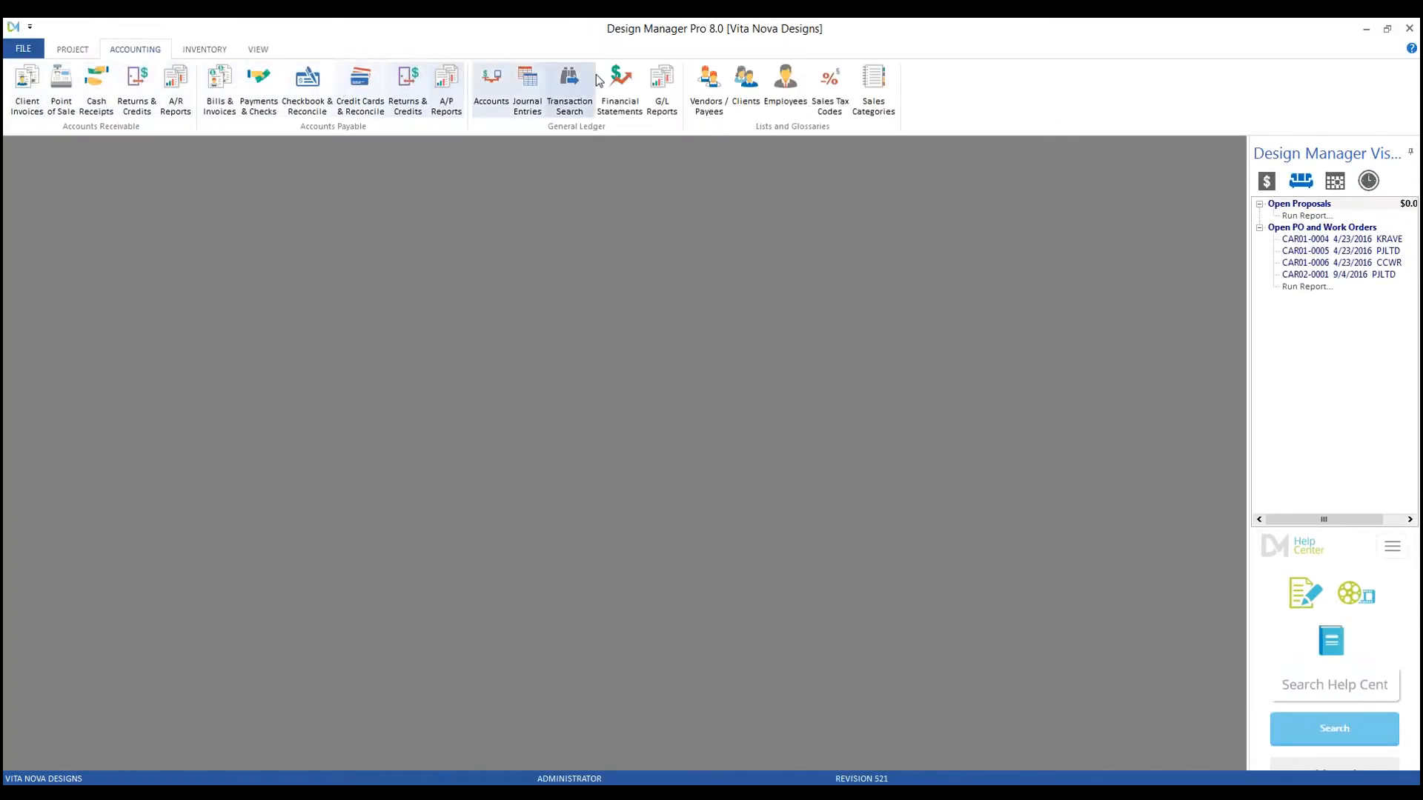
# Step: Display the Project commands in Design Manager Pro 8.0
pyautogui.click(72, 48)
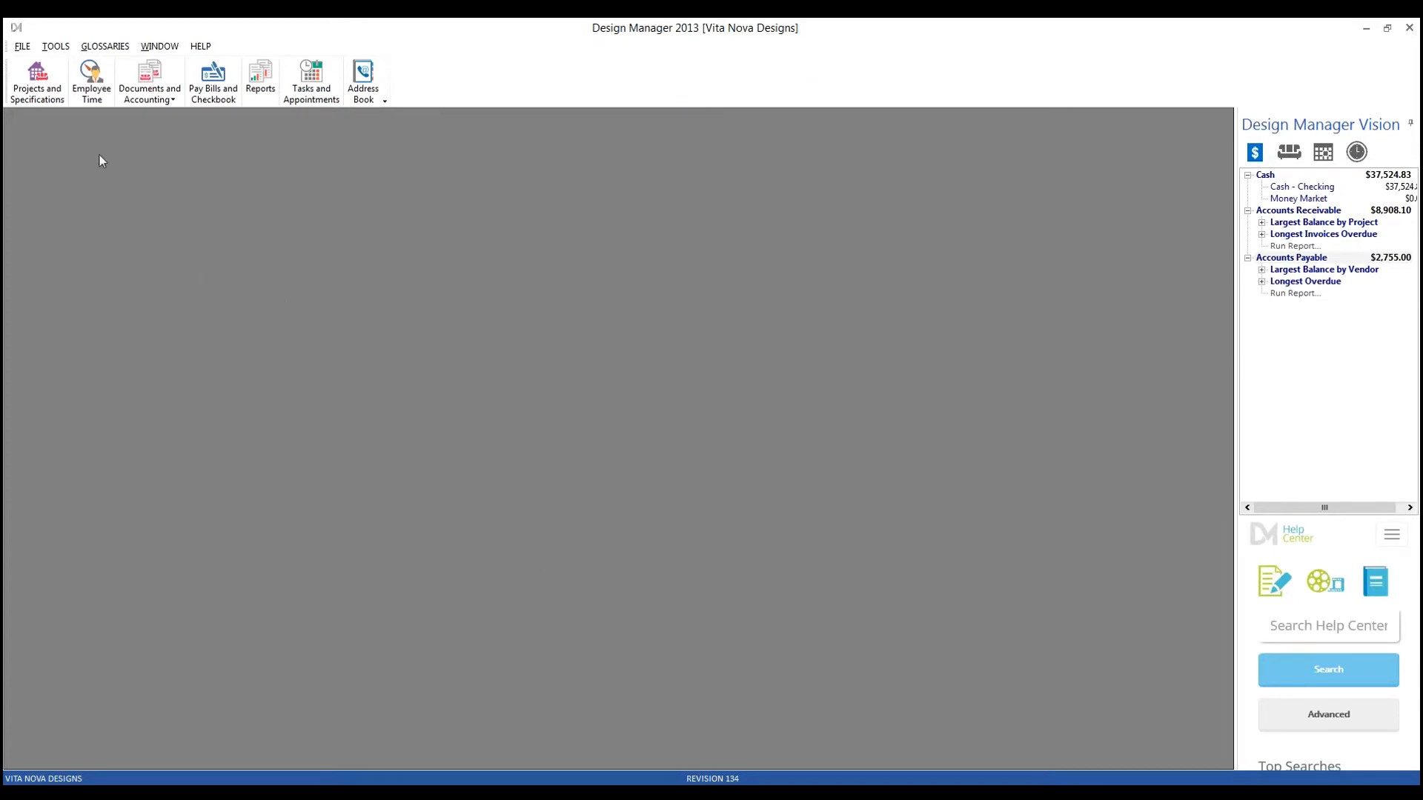
# Step: Show the Glossaries toolbar in Design Manager 2013 and dock it vertically along the left side of the workspace
pyautogui.moveTo(11, 77)
pyautogui.mouseDown()
pyautogui.moveTo(57, 156)
pyautogui.moveTo(6, 67)
pyautogui.mouseUp()
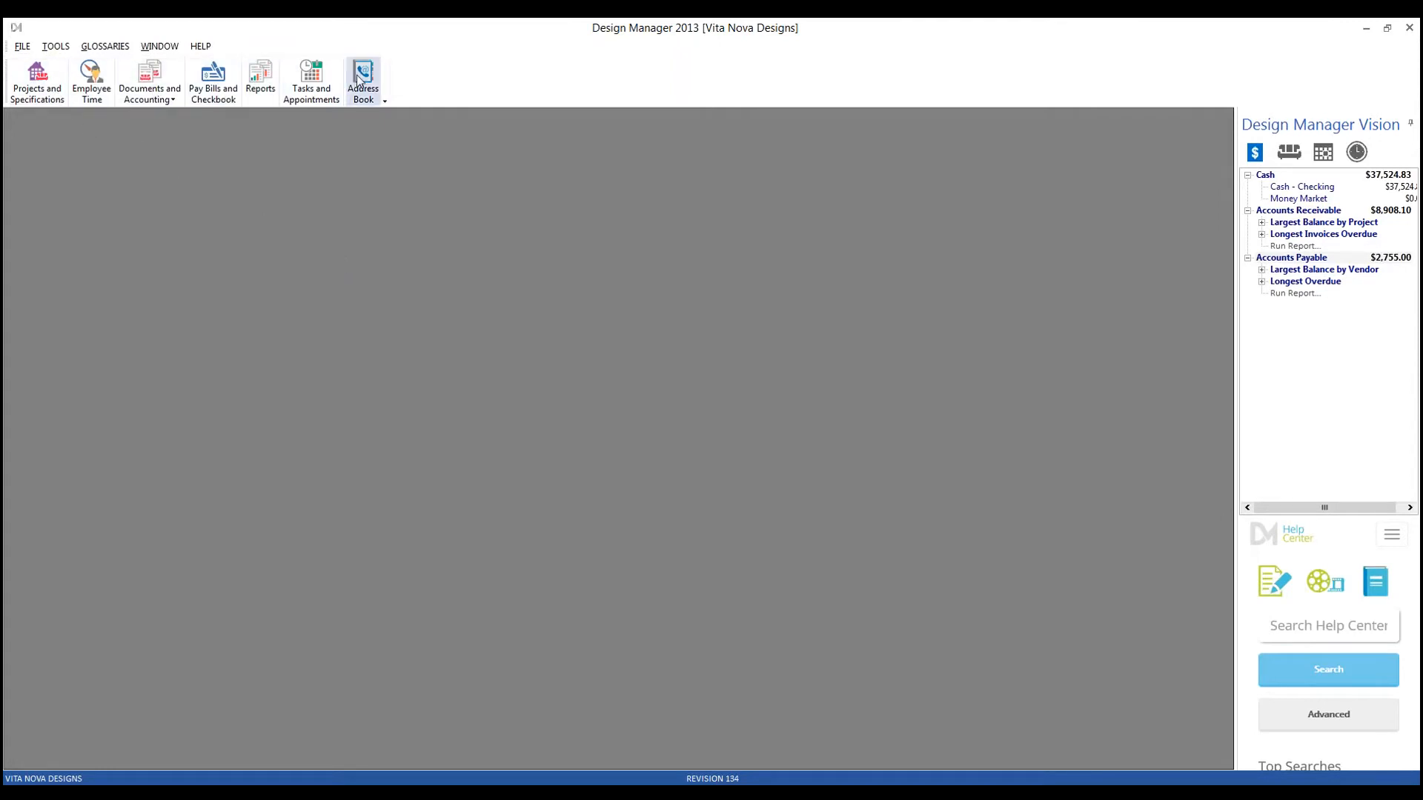
pyautogui.rightClick(520, 78)
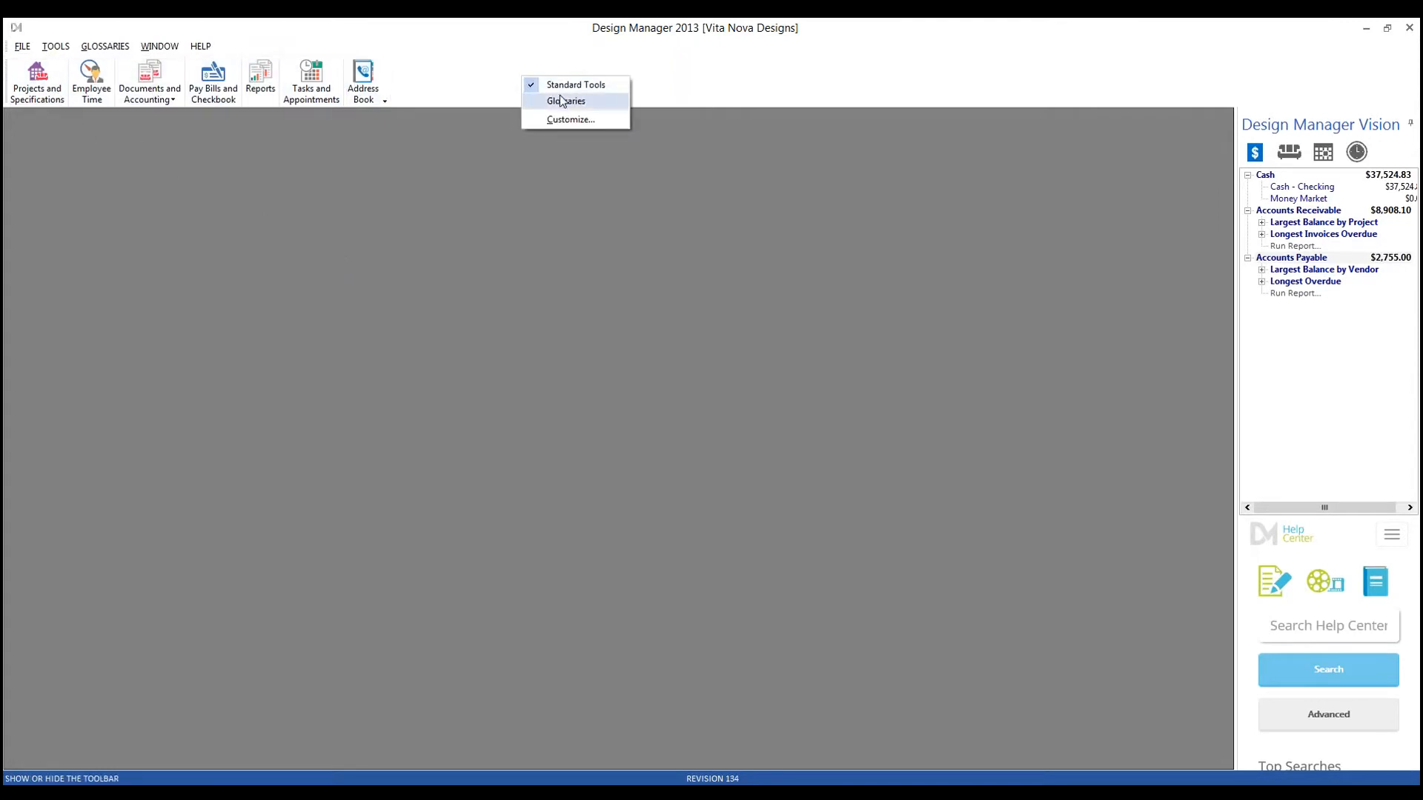
pyautogui.click(565, 101)
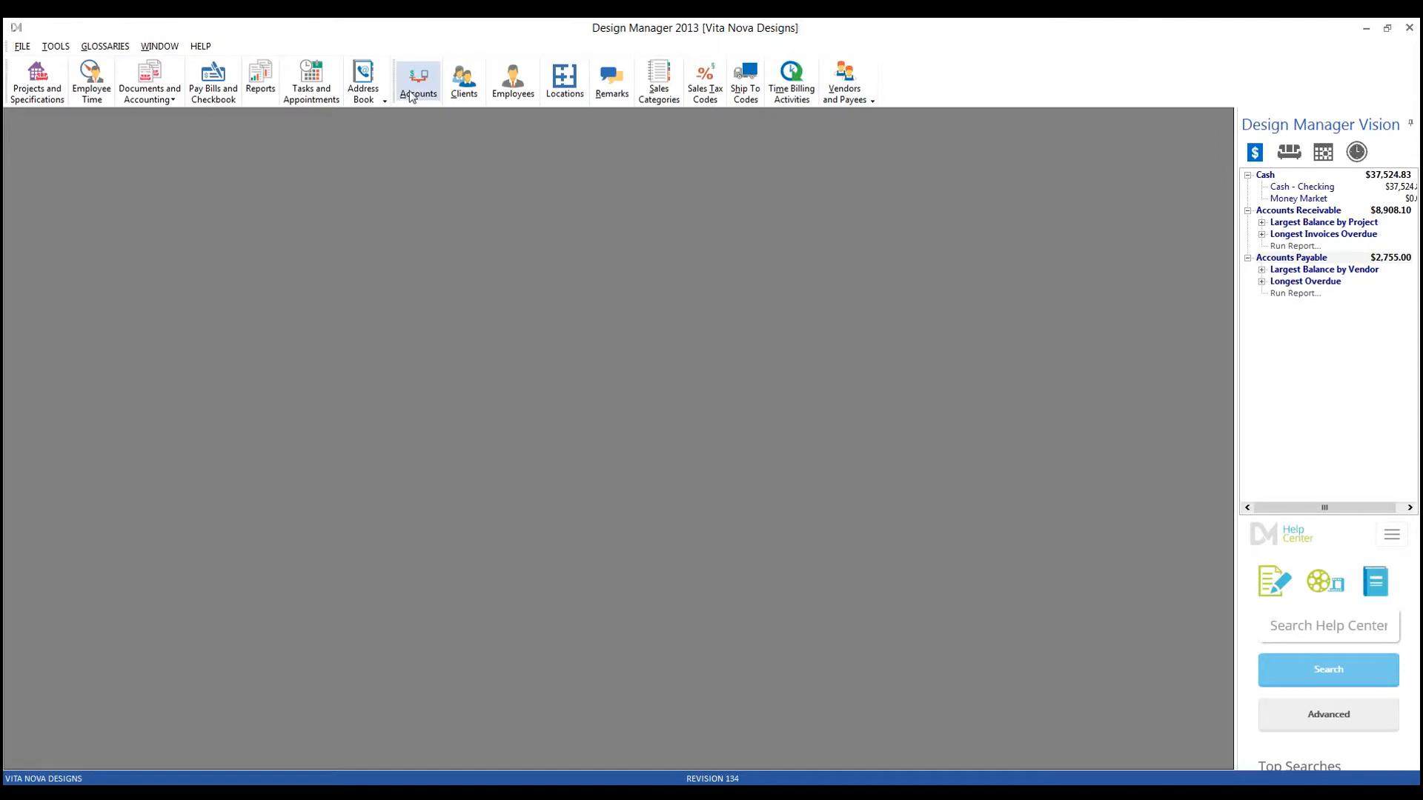
pyautogui.moveTo(396, 94); pyautogui.dragTo(15, 221)
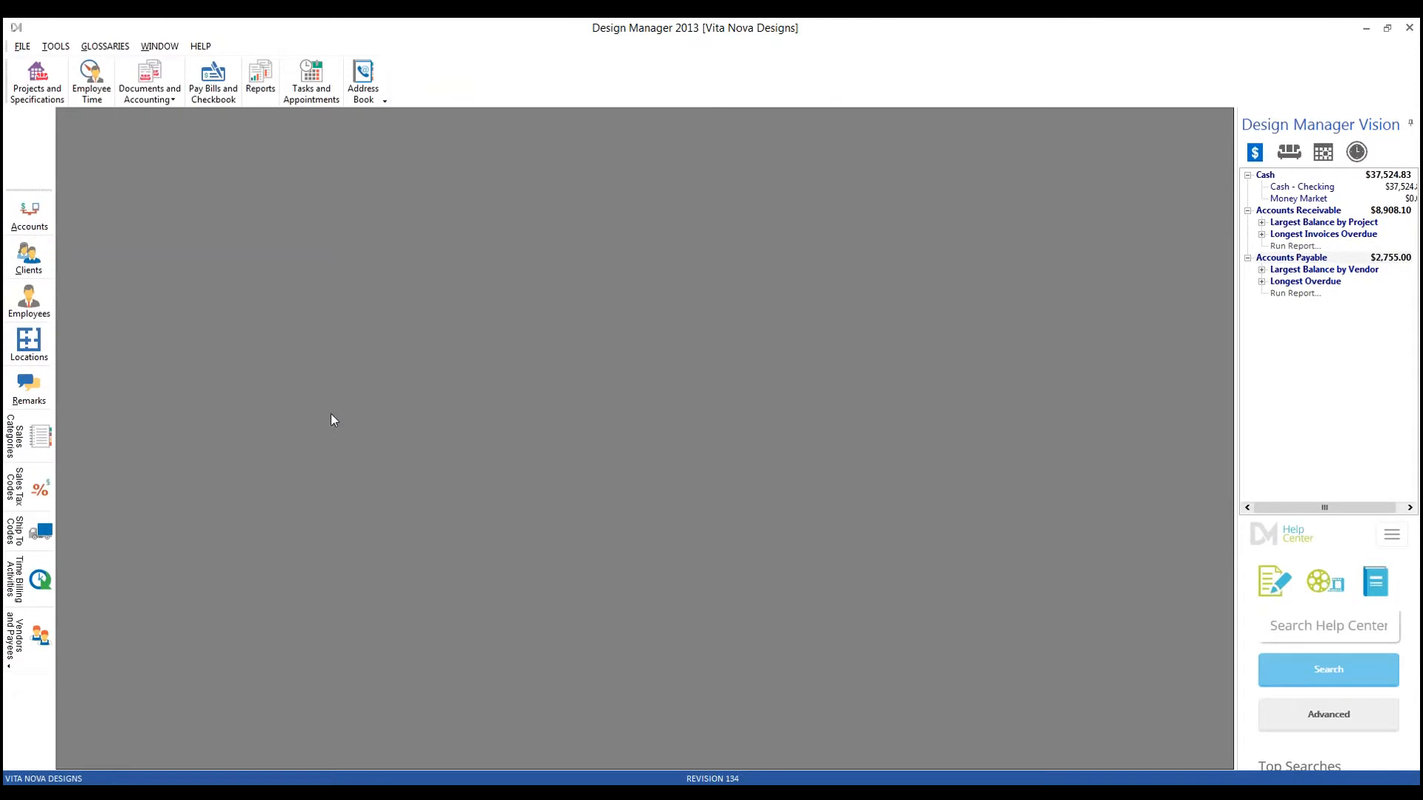
# Step: Hide the docked Glossaries toolbar
pyautogui.rightClick(547, 77)
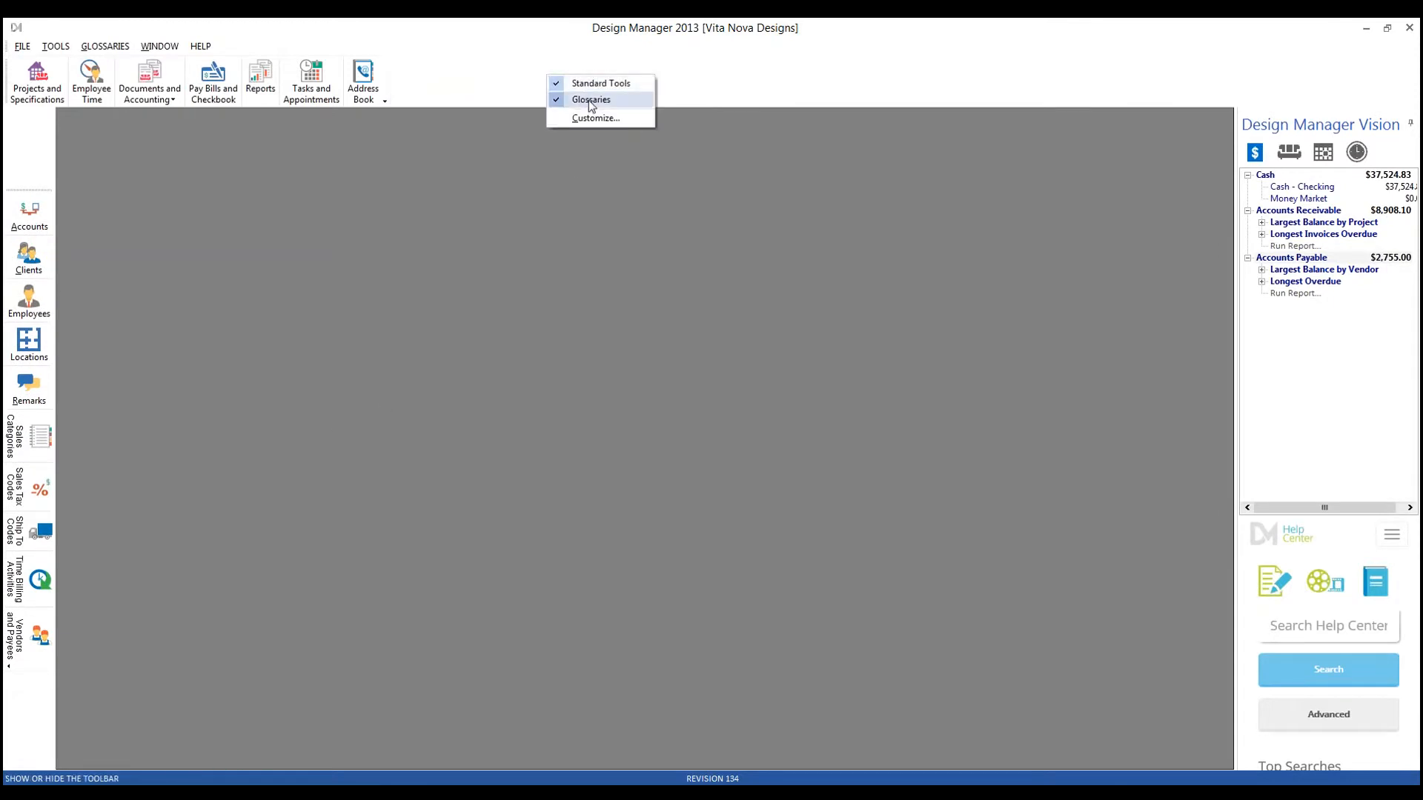
pyautogui.click(592, 100)
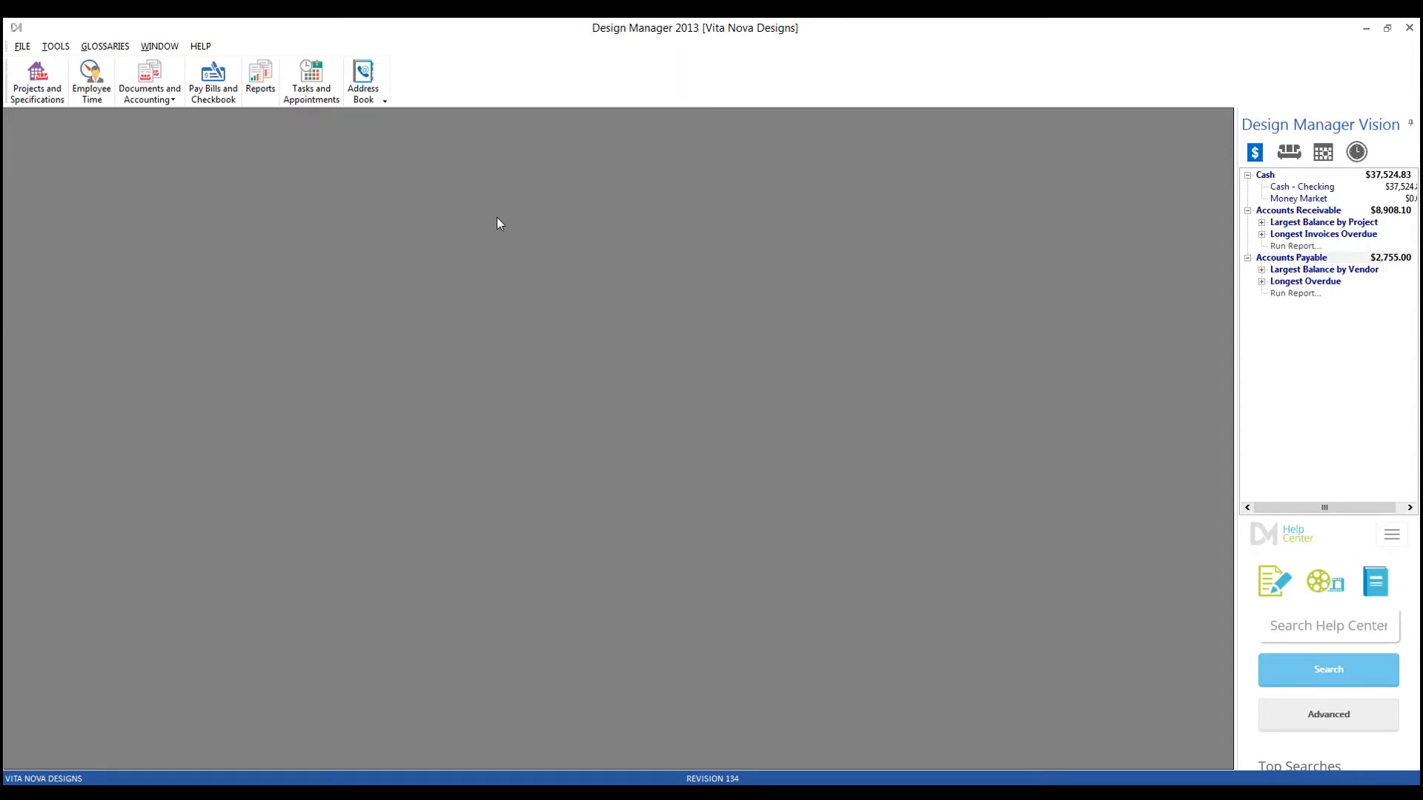
# Step: Customize the Standard Tools toolbar by adding the Contact Support command from the HelpMenu category after Address Book
pyautogui.rightClick(520, 92)
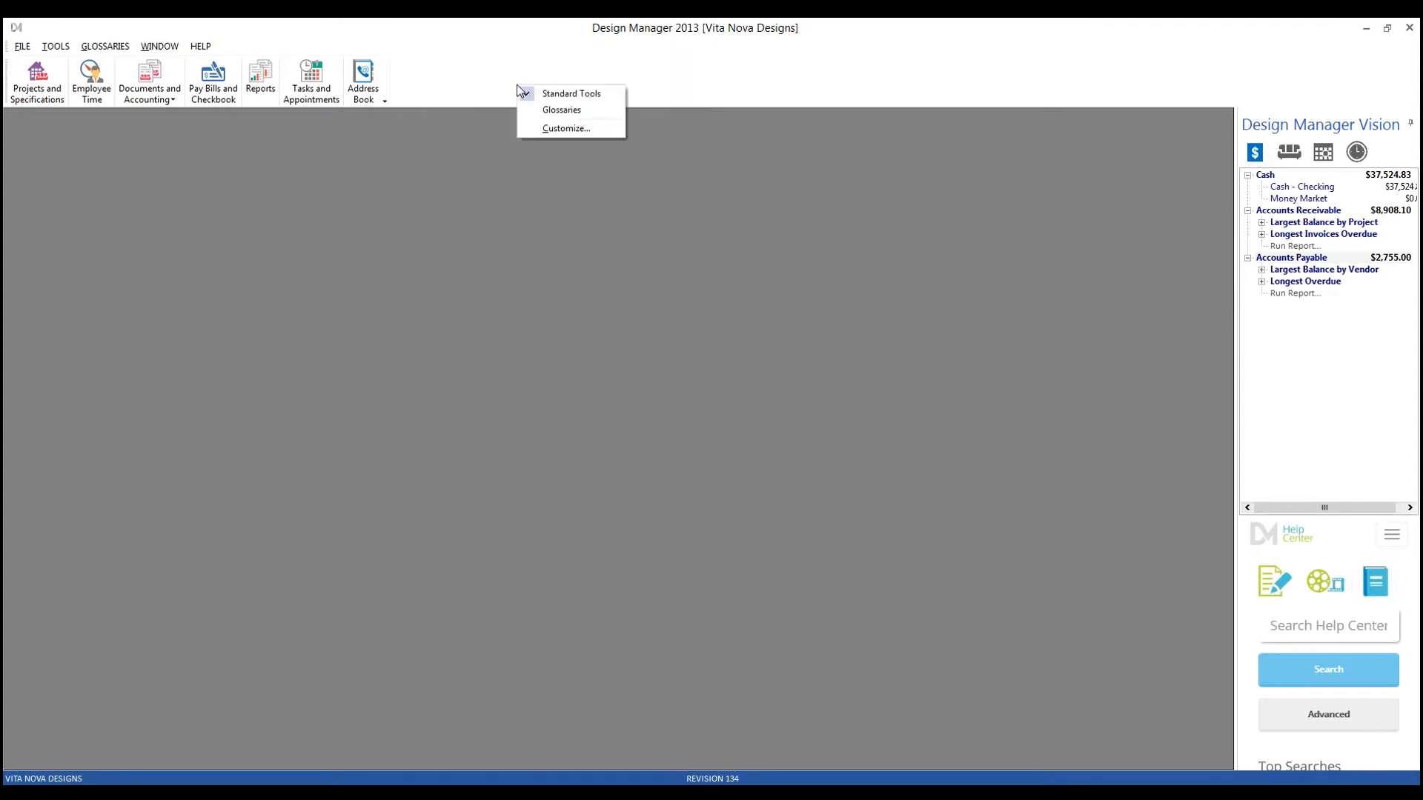
pyautogui.click(575, 130)
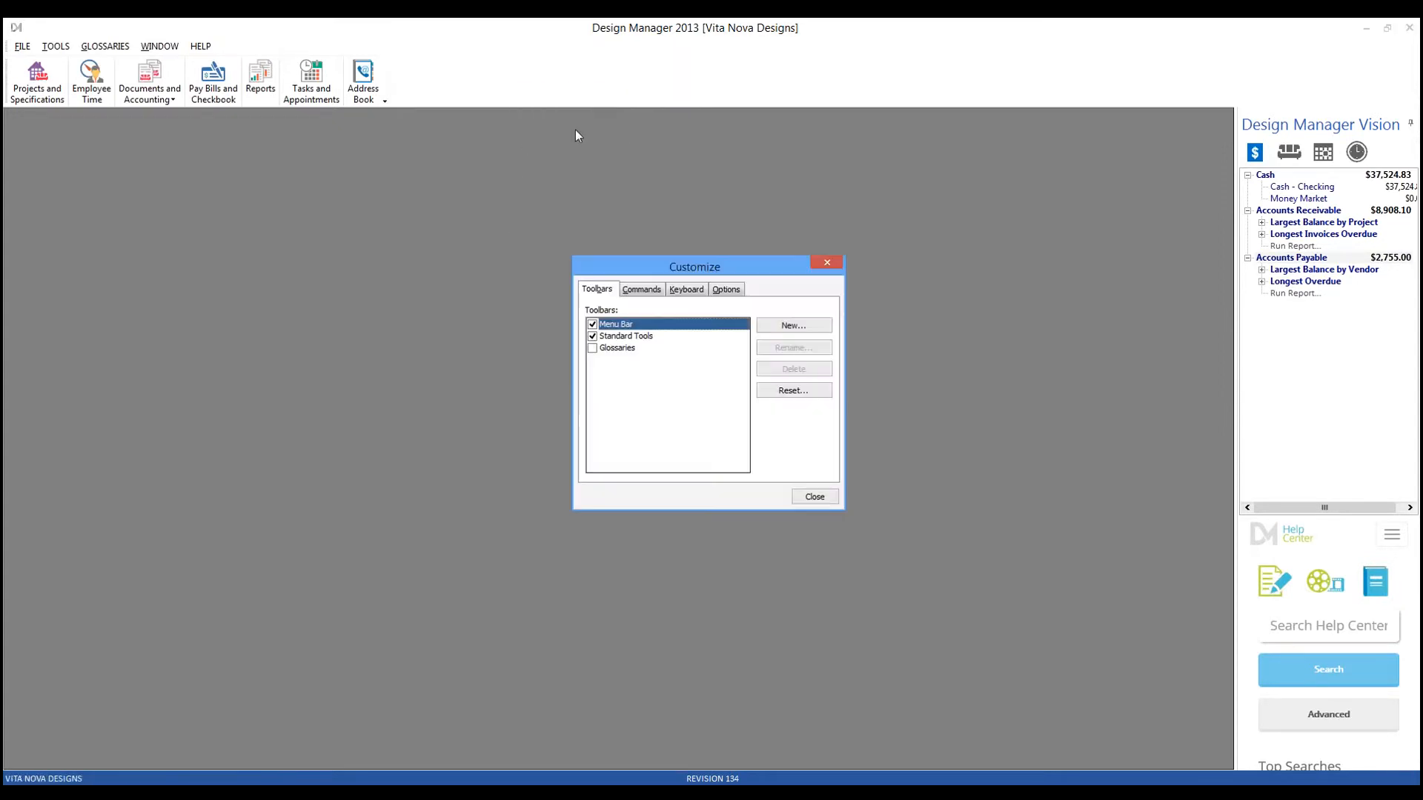
pyautogui.click(641, 291)
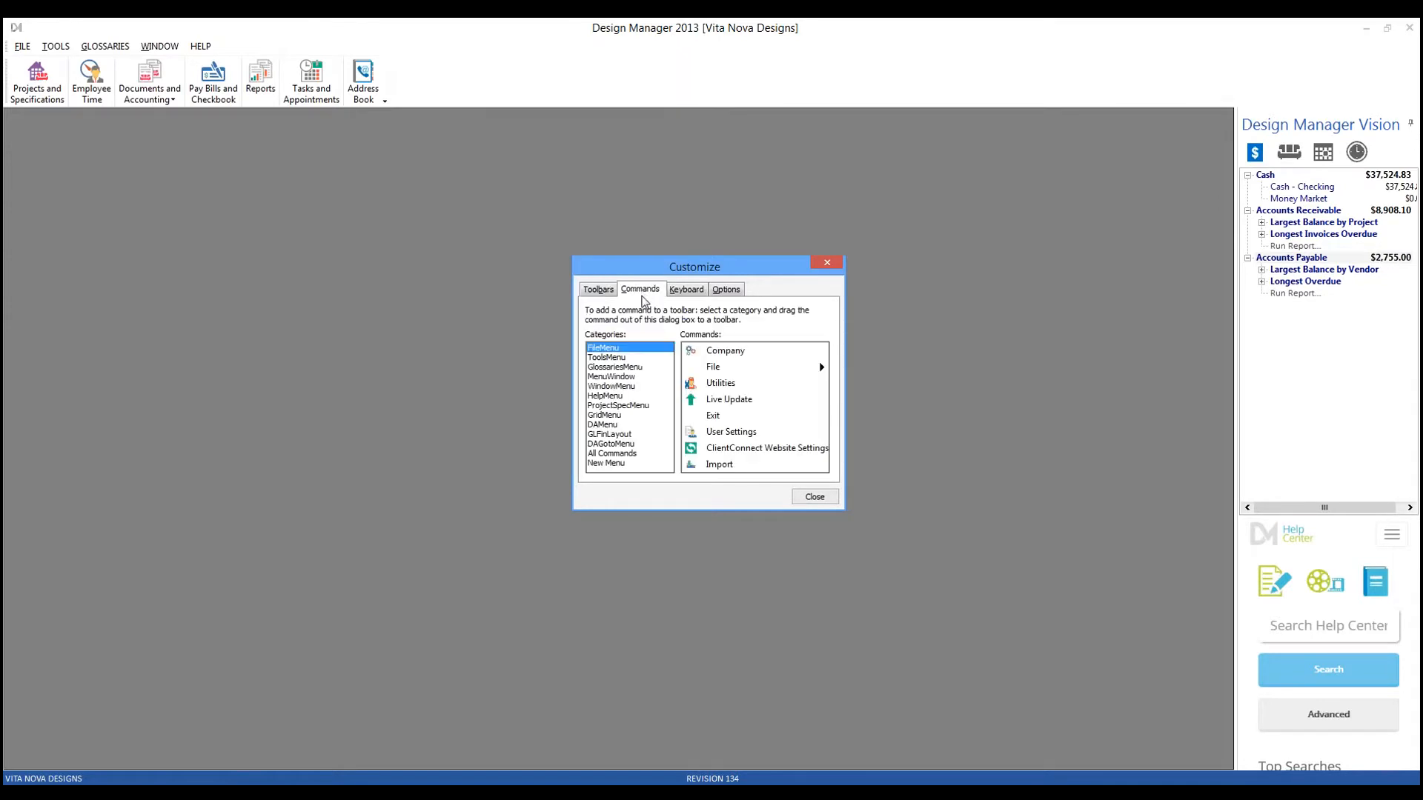
pyautogui.click(618, 358)
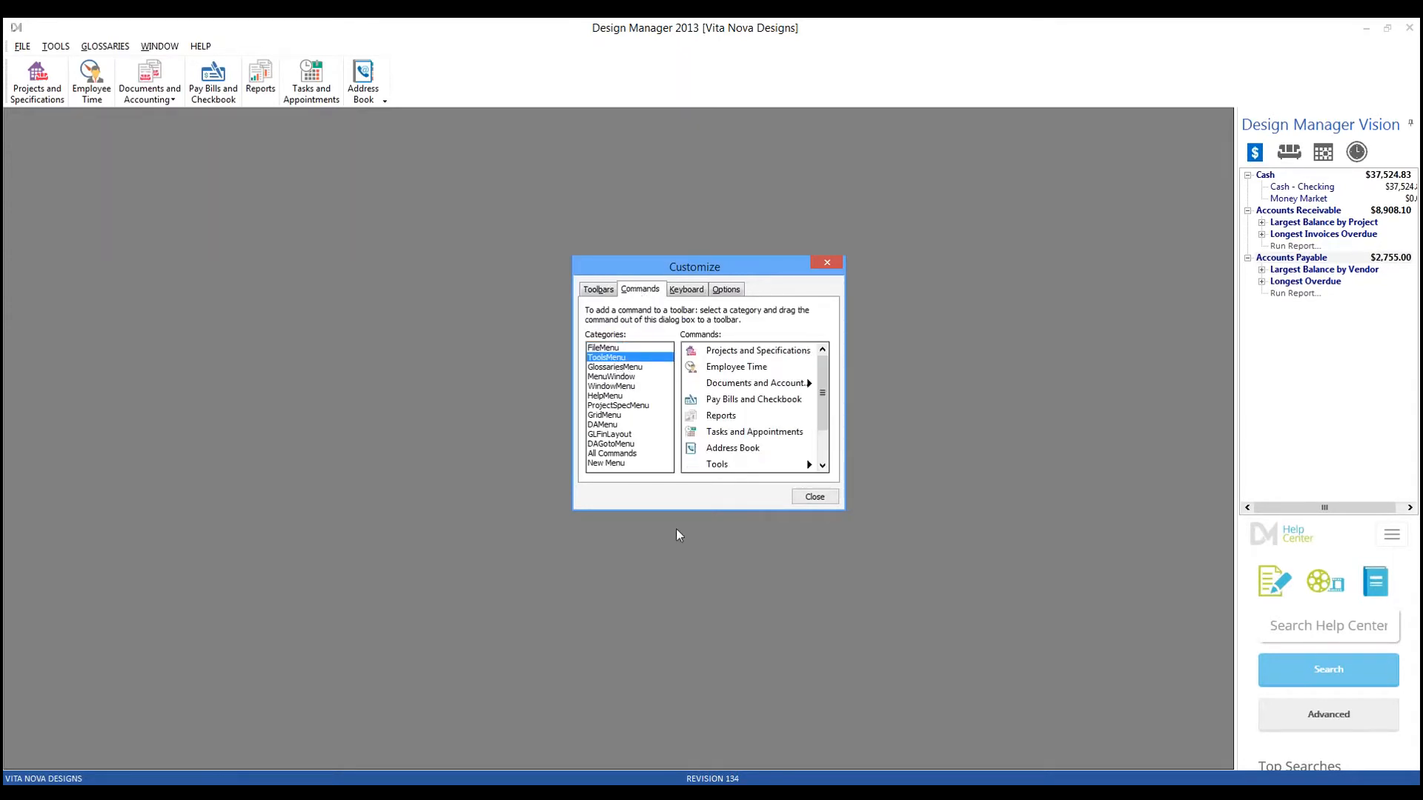
pyautogui.click(614, 387)
pyautogui.click(613, 366)
pyautogui.click(611, 395)
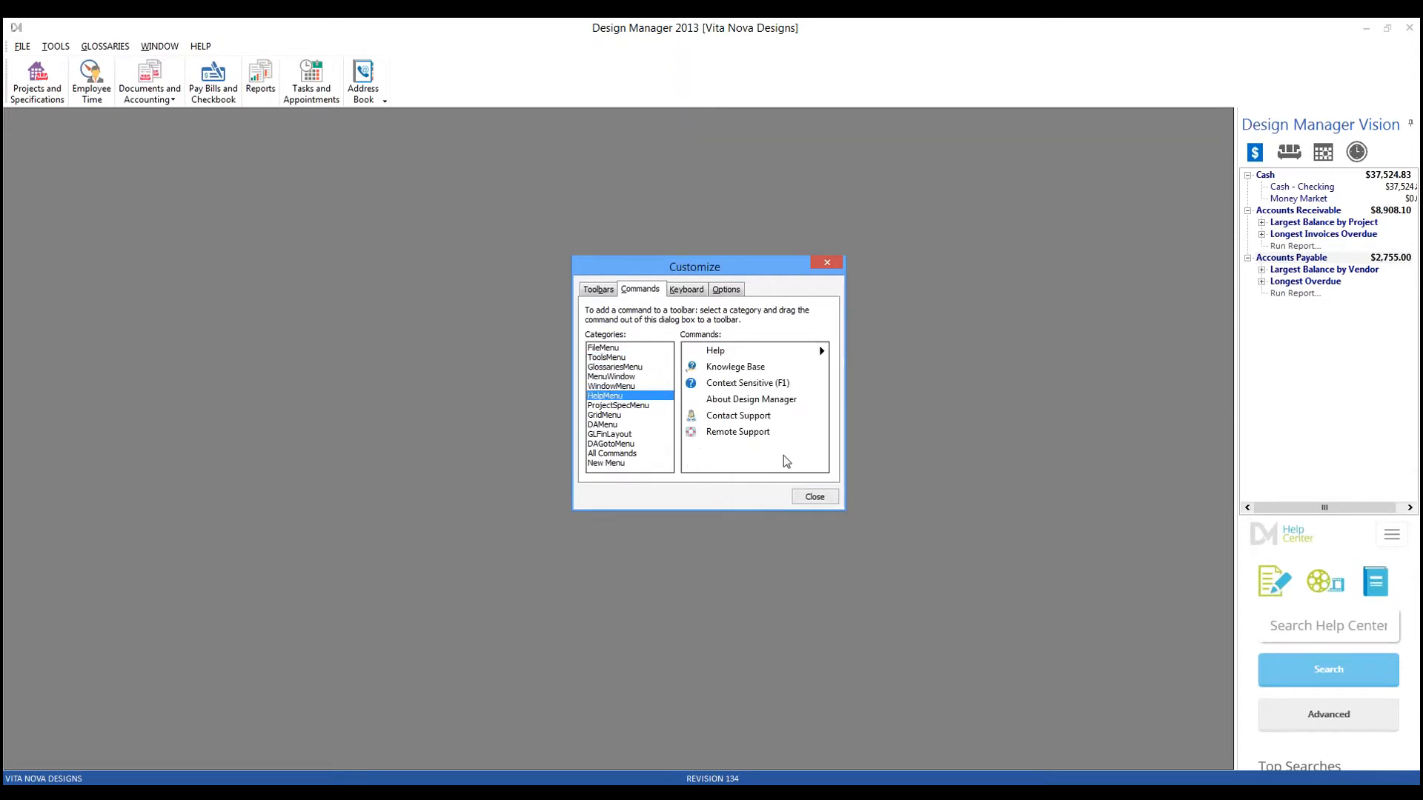
pyautogui.click(740, 418)
pyautogui.moveTo(736, 417); pyautogui.dragTo(385, 86)
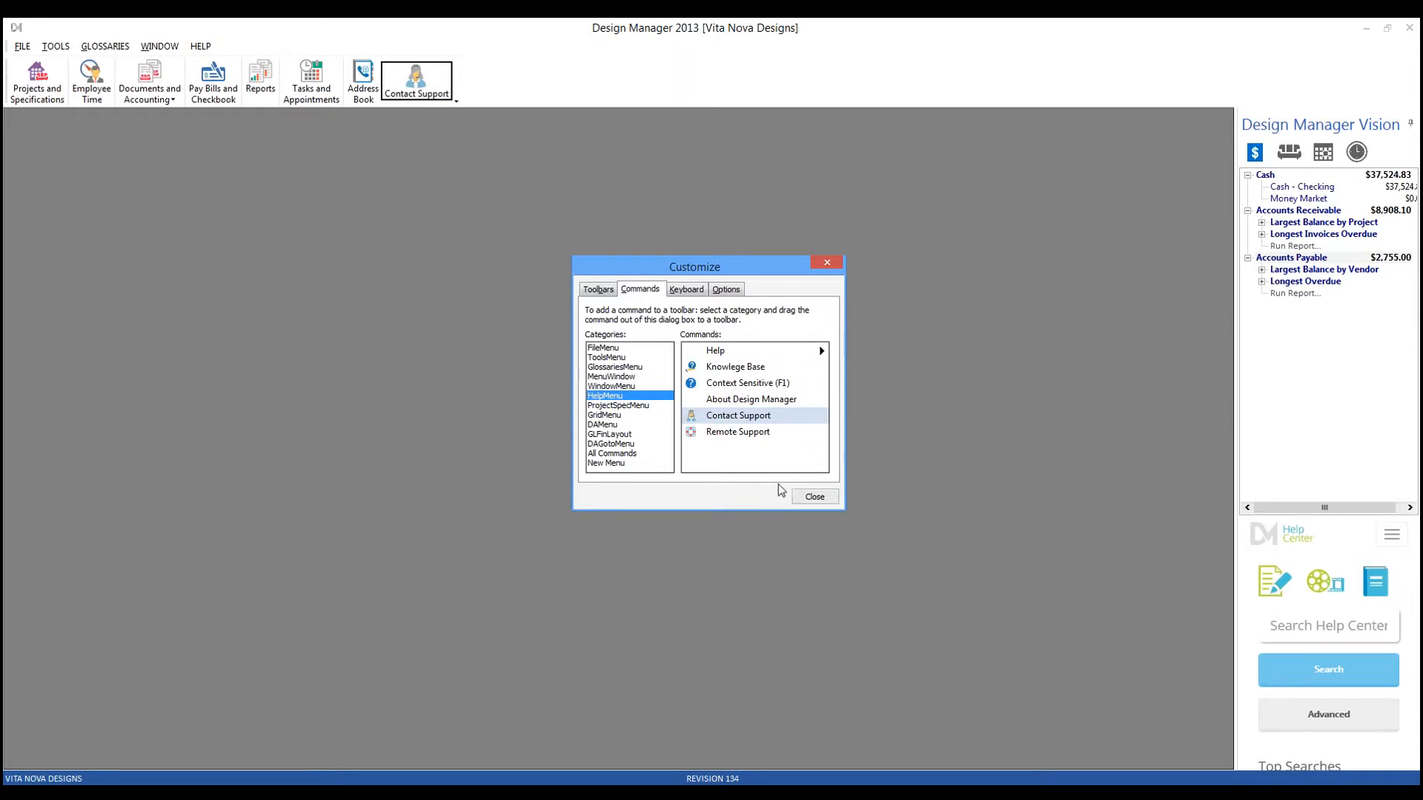
pyautogui.click(807, 494)
# Step: Test the Contact Support command by opening the Contact Us web page, and close the browser
pyautogui.click(431, 87)
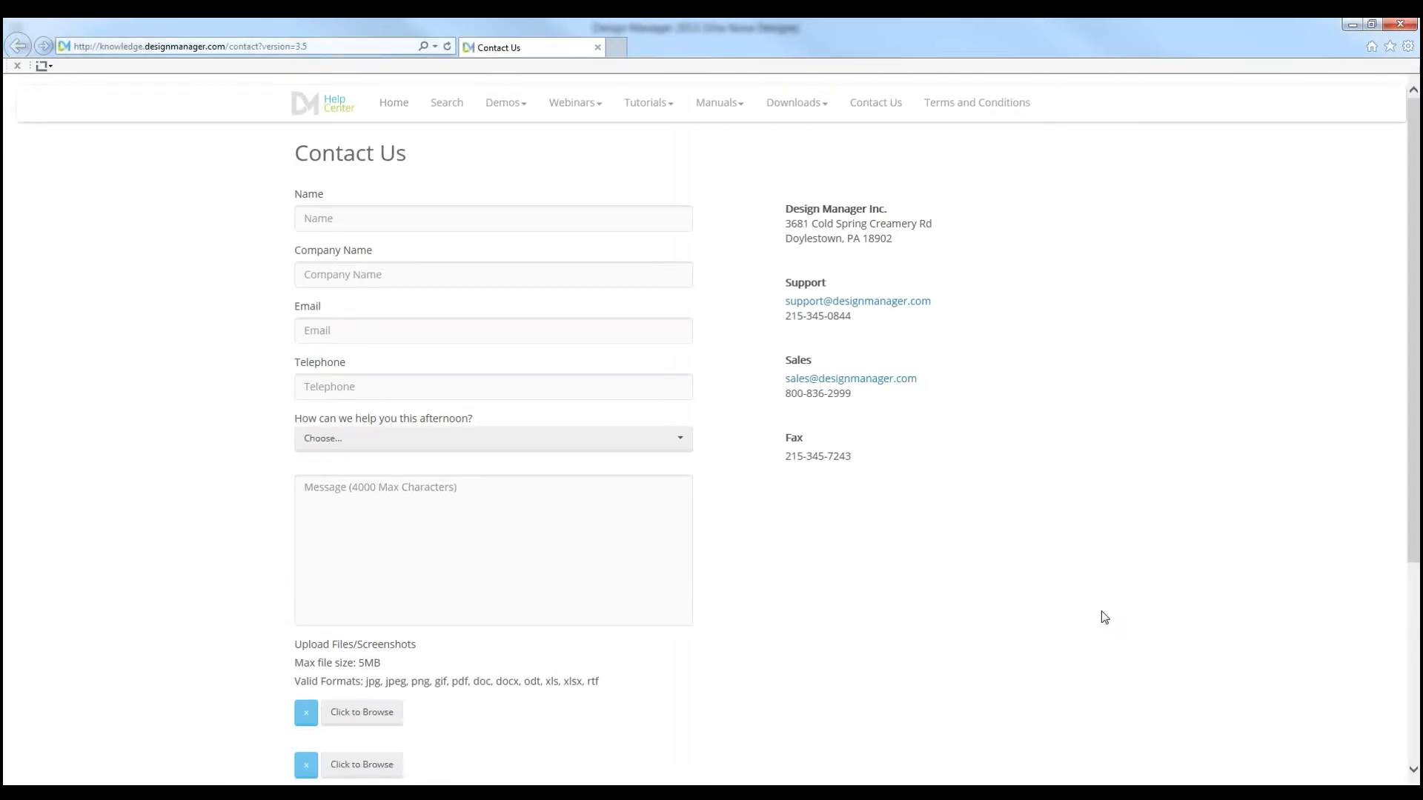
pyautogui.click(1403, 25)
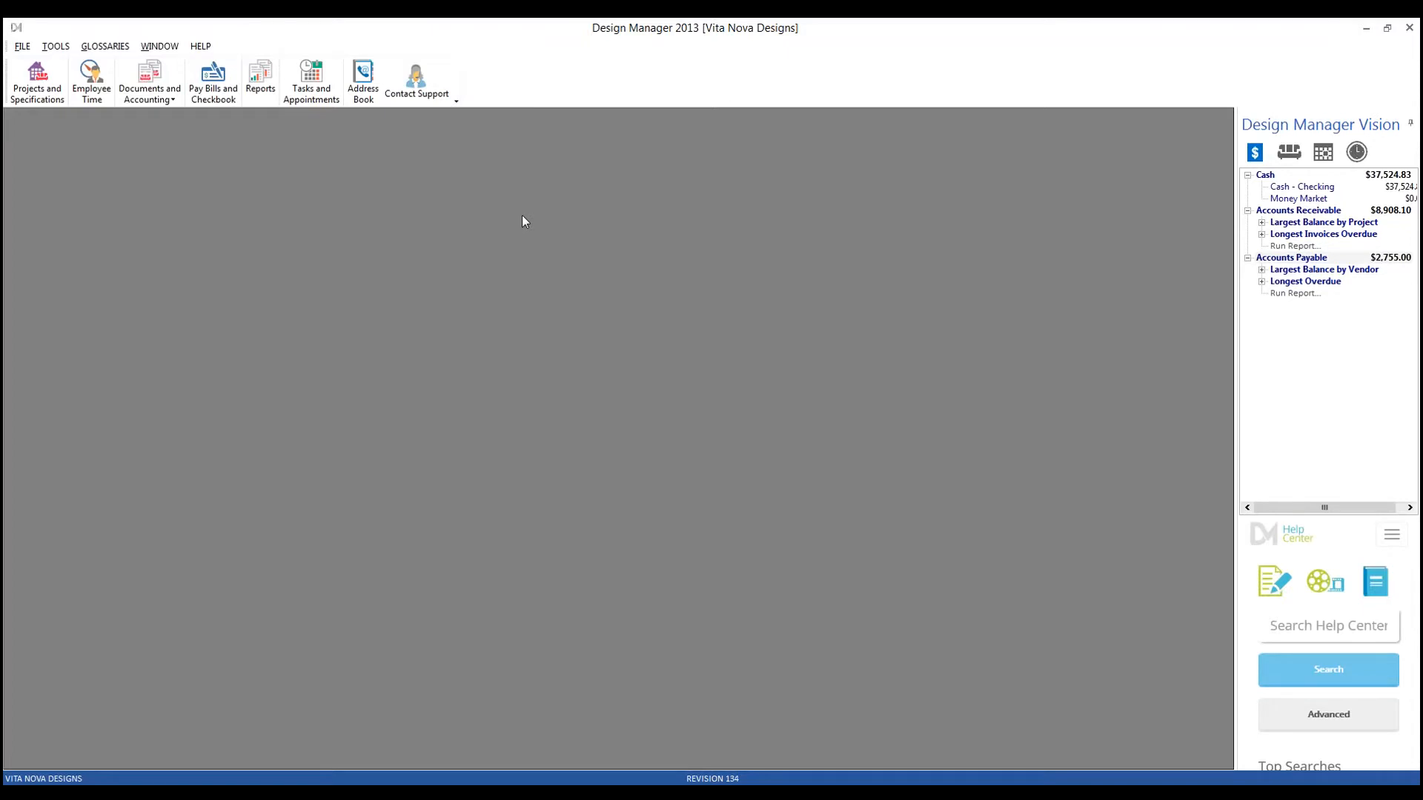
# Step: Reset the Standard Tools toolbar to its default commands
pyautogui.rightClick(565, 82)
pyautogui.click(456, 100)
pyautogui.moveTo(451, 117)
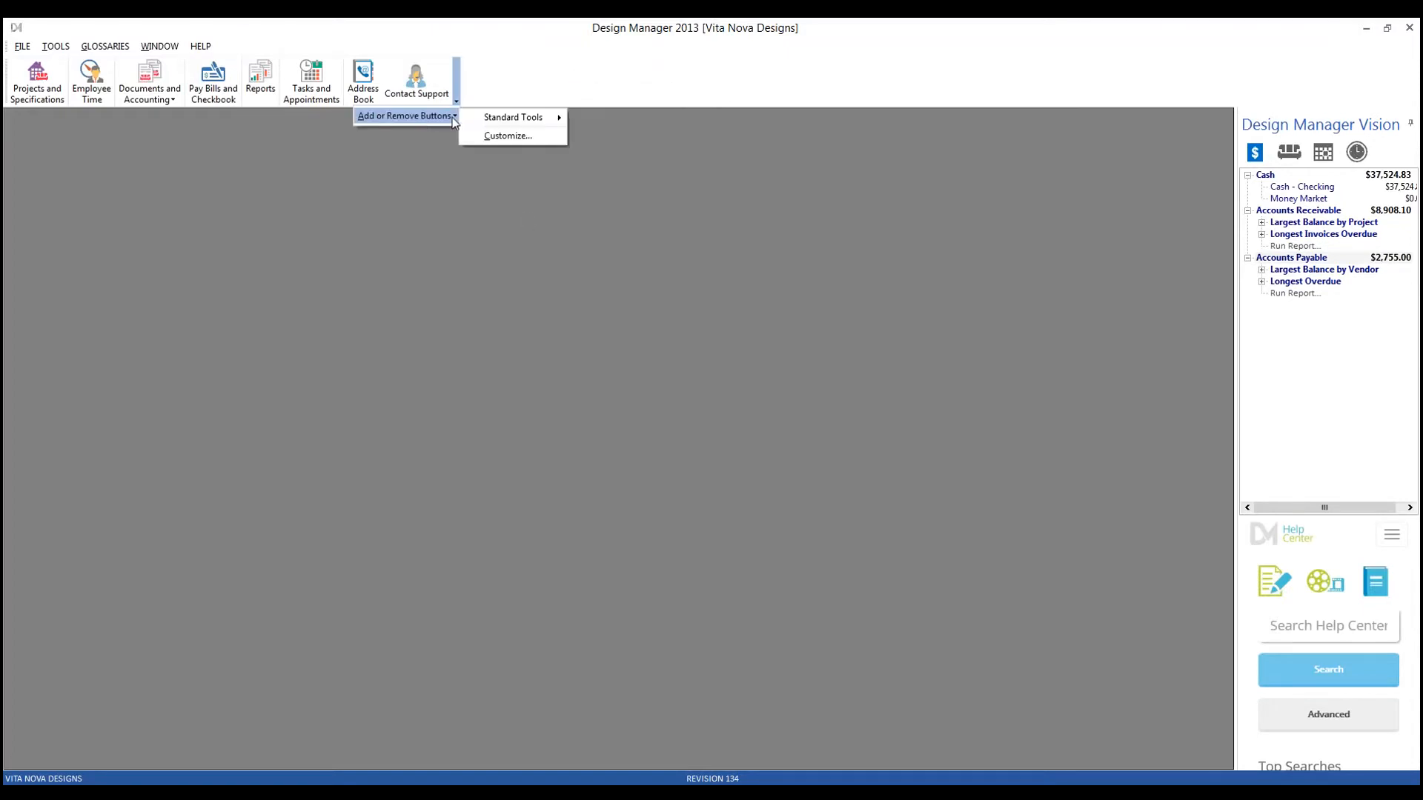
pyautogui.moveTo(519, 118)
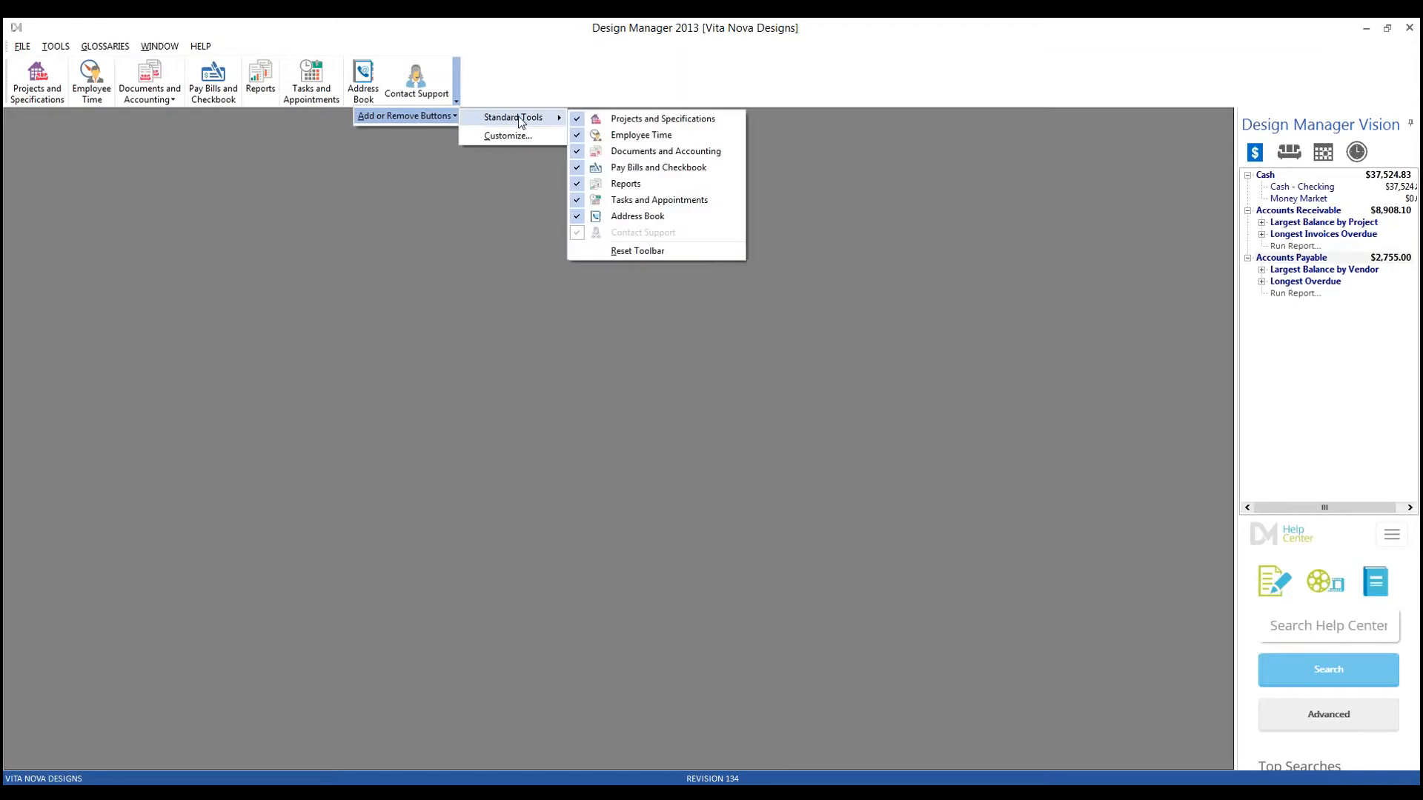
pyautogui.click(650, 253)
pyautogui.click(771, 461)
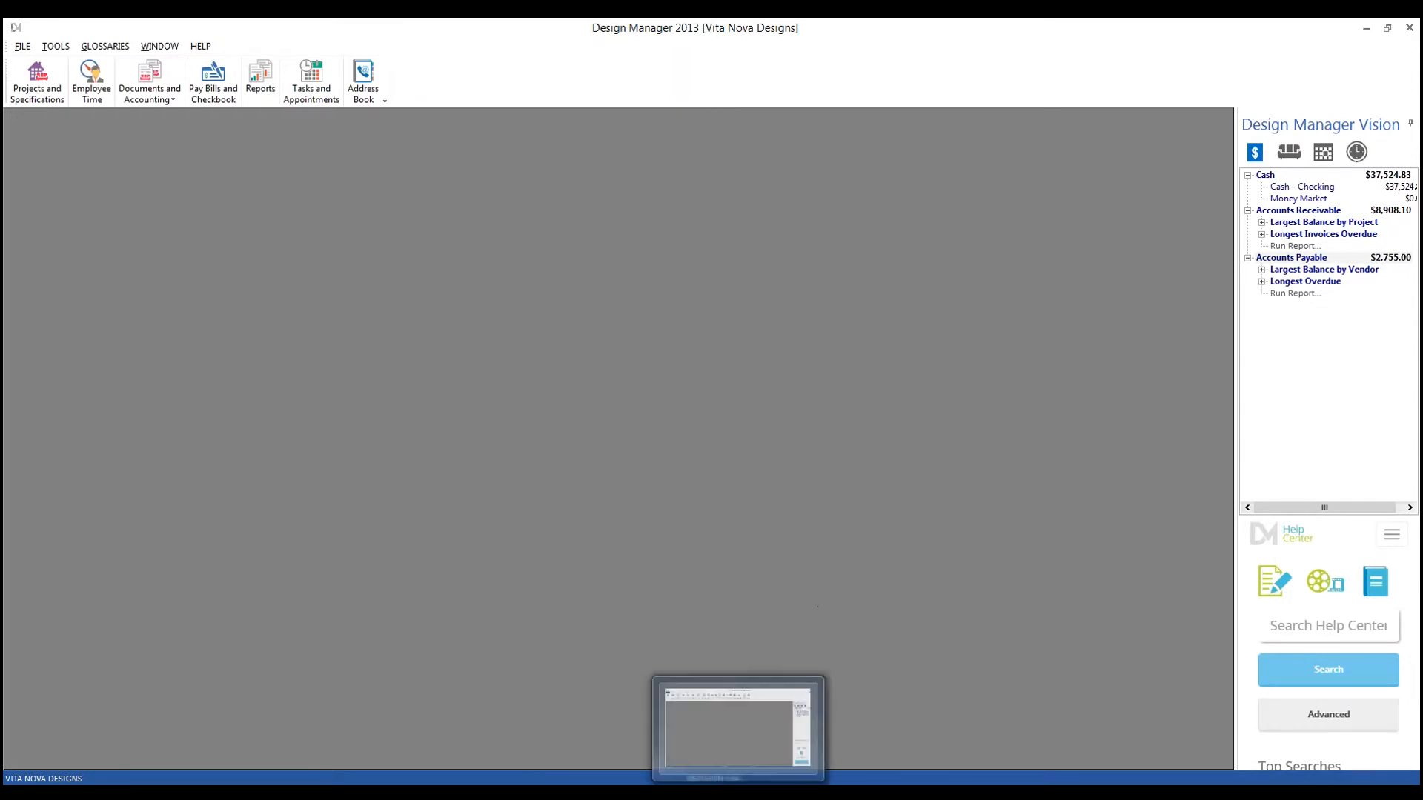
# Step: Switch to Design Manager Pro 8.0 and open the customization settings for the Quick Access Toolbar
pyautogui.click(741, 792)
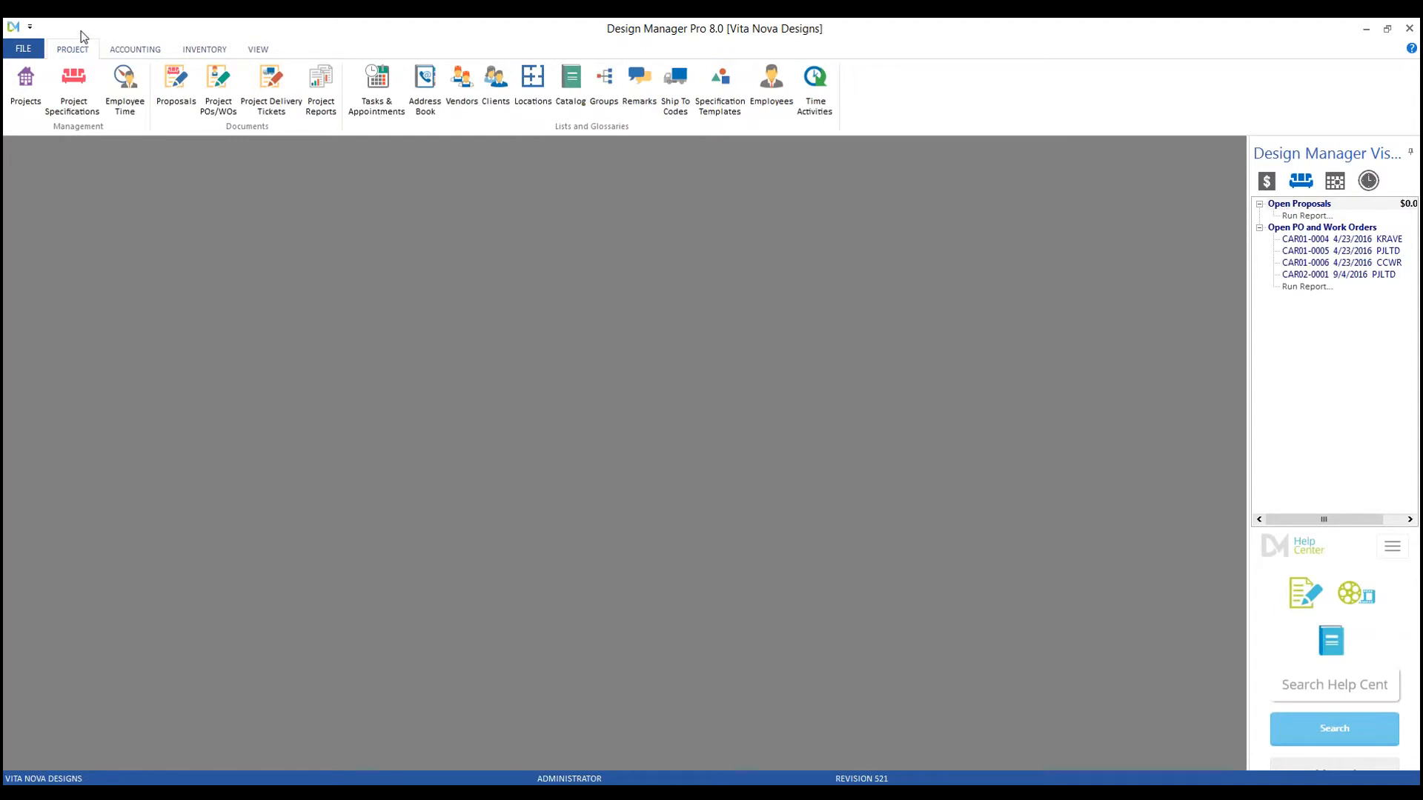
pyautogui.click(30, 28)
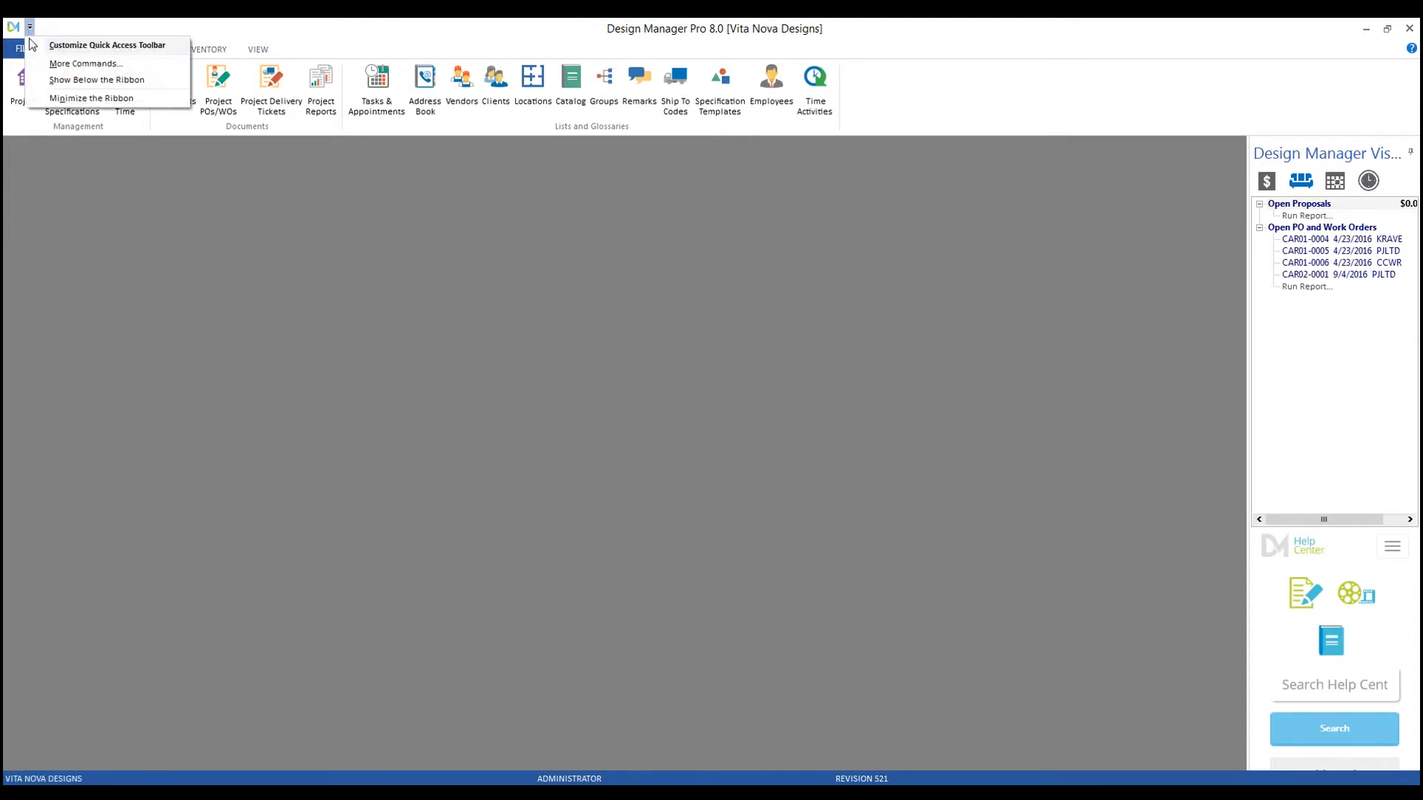
pyautogui.click(132, 69)
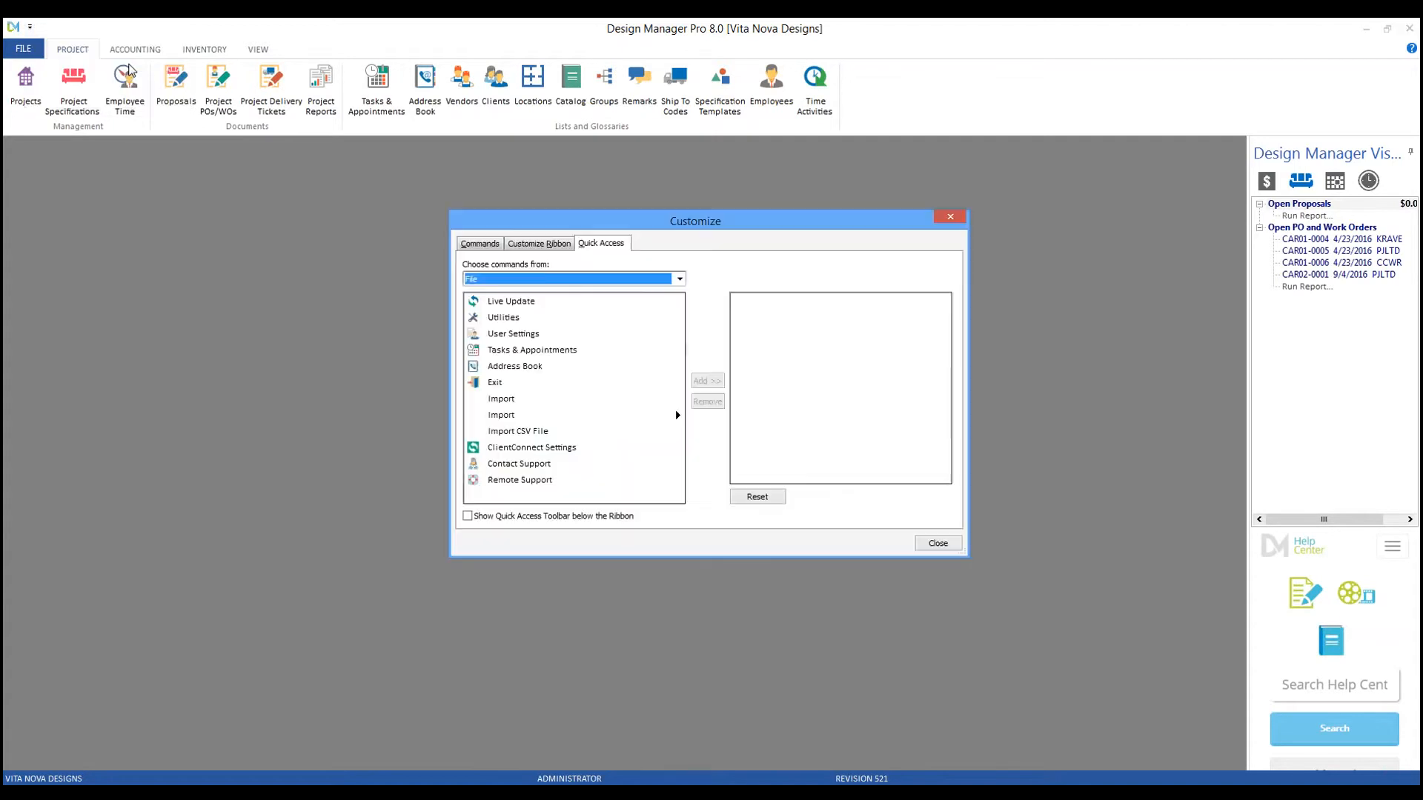
# Step: Look through the Help and Window command categories and select Contact Support in the File category
pyautogui.click(678, 278)
pyautogui.scroll(-2, 630, 330)
pyautogui.click(628, 338)
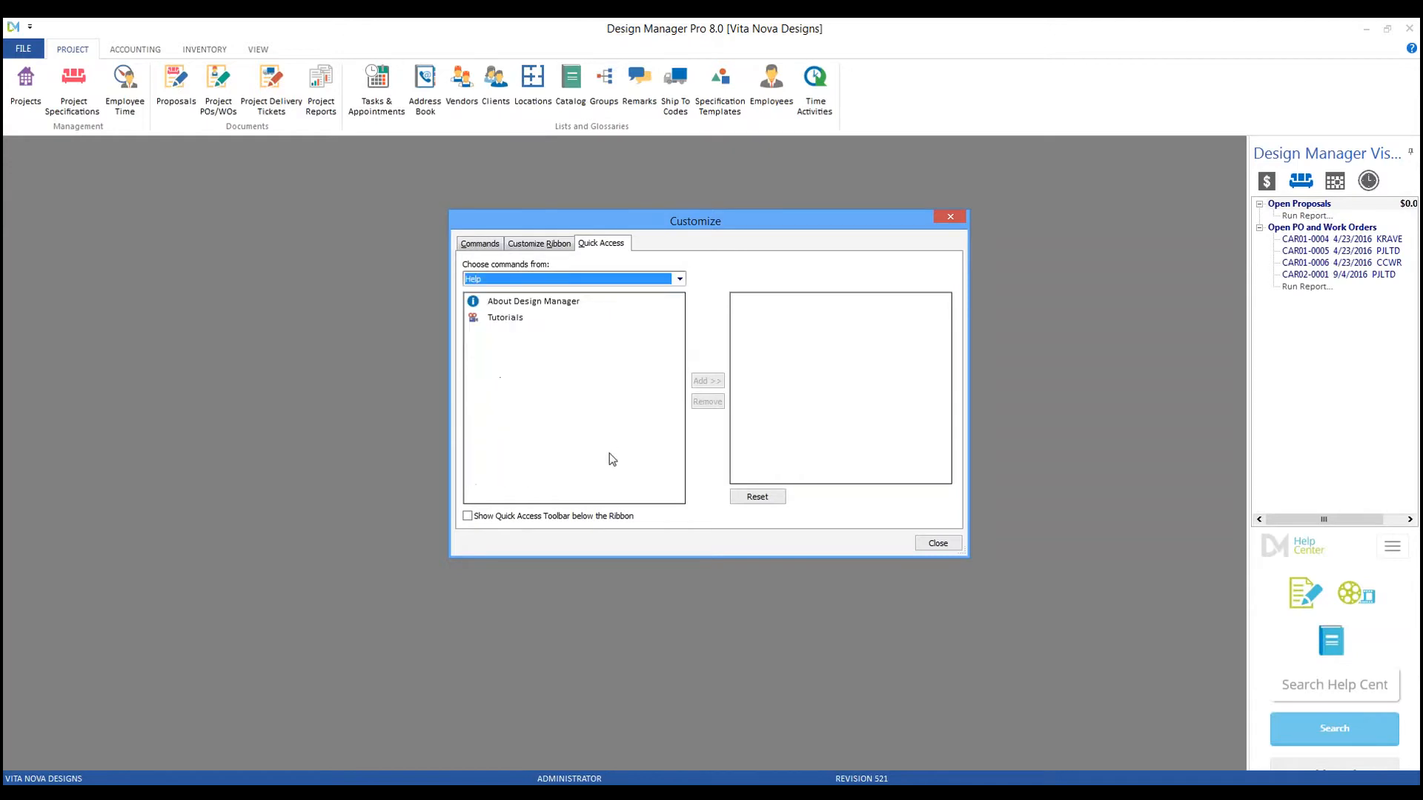
pyautogui.click(680, 280)
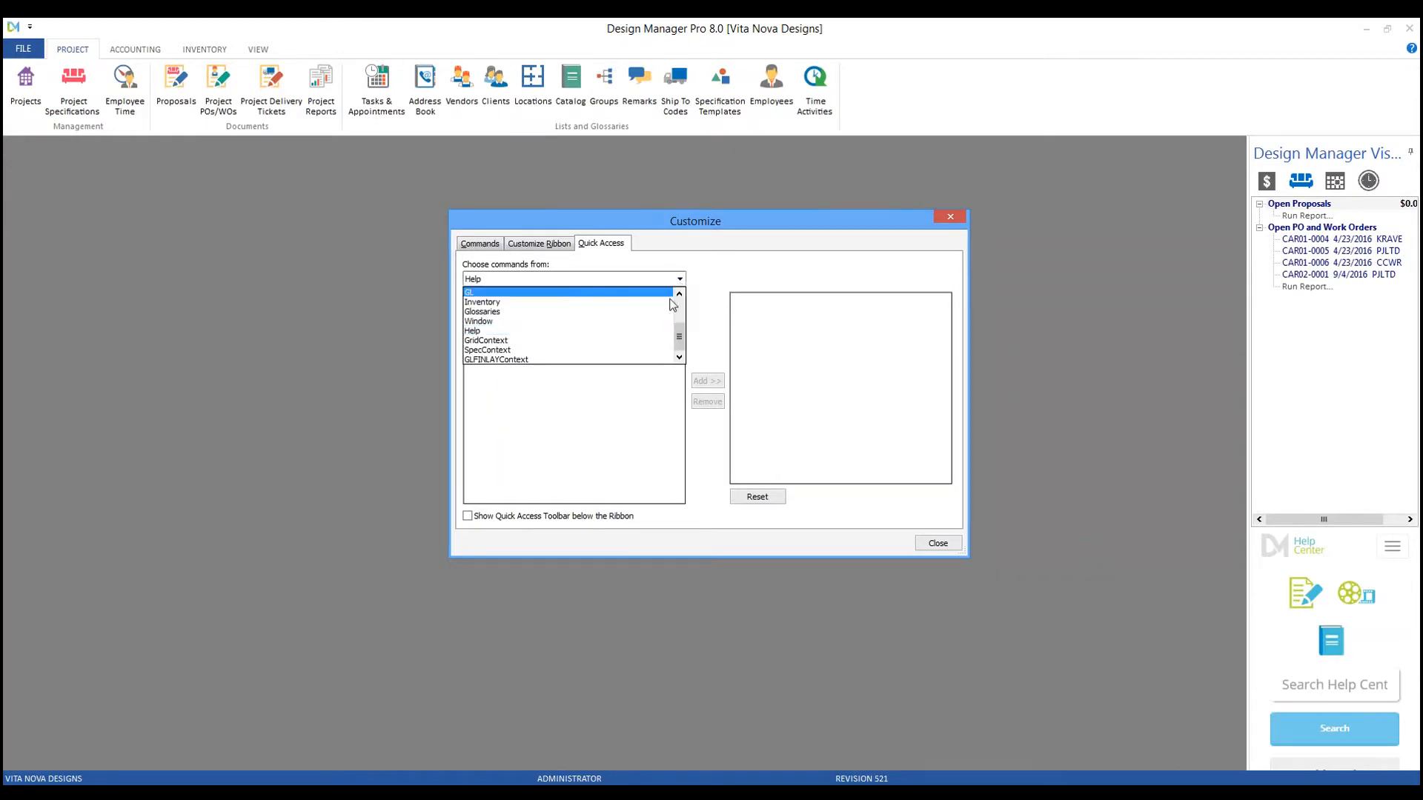
pyautogui.click(663, 321)
pyautogui.click(678, 280)
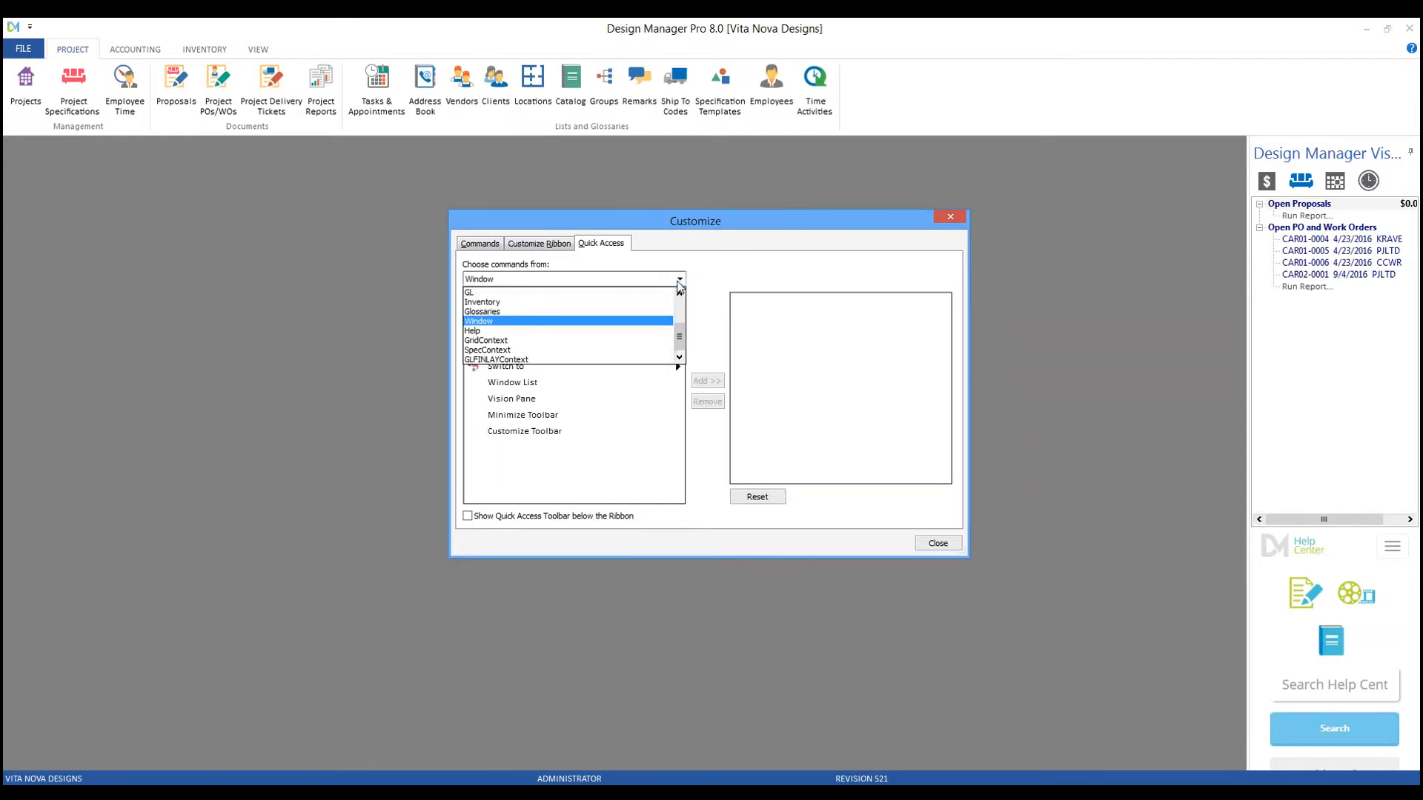
pyautogui.scroll(3, 565, 322)
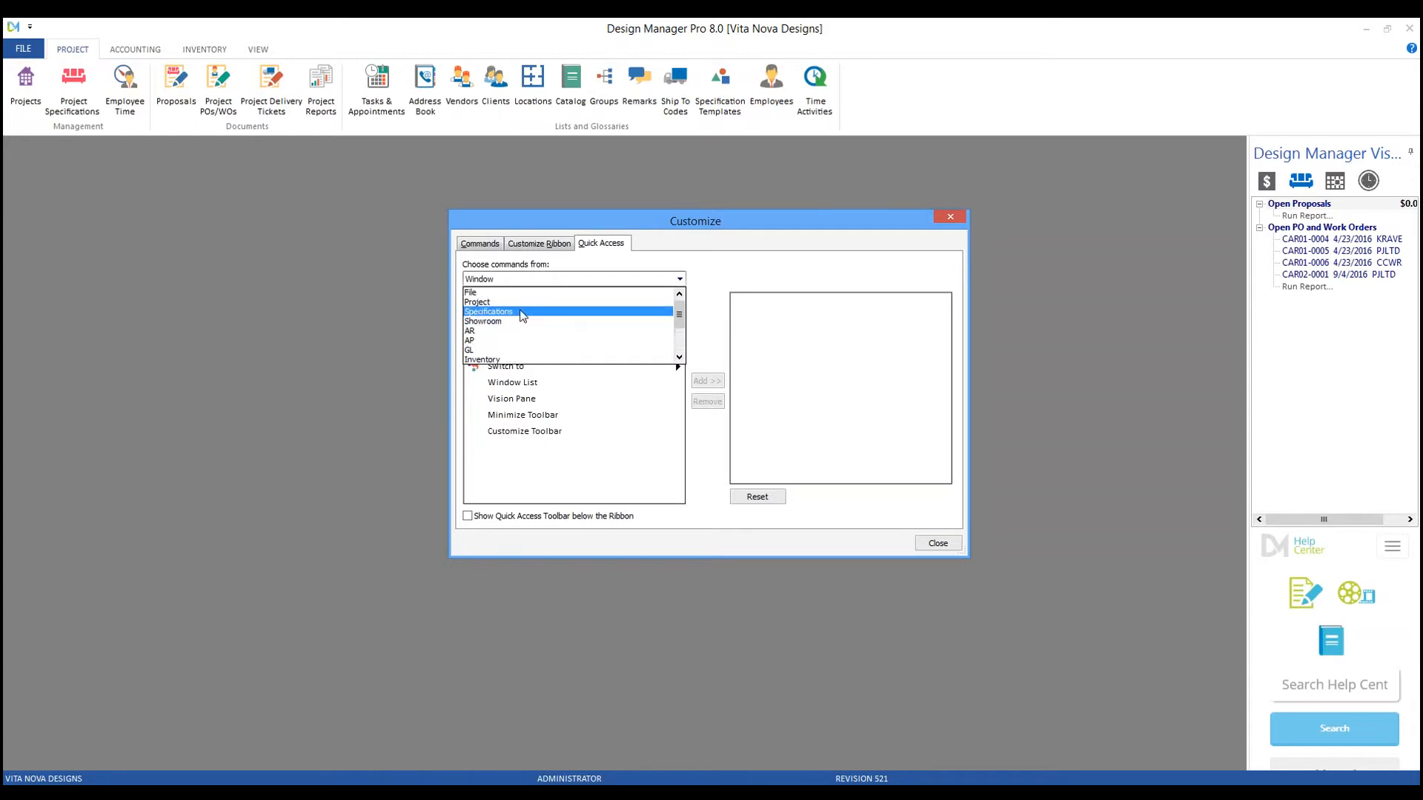
pyautogui.click(513, 295)
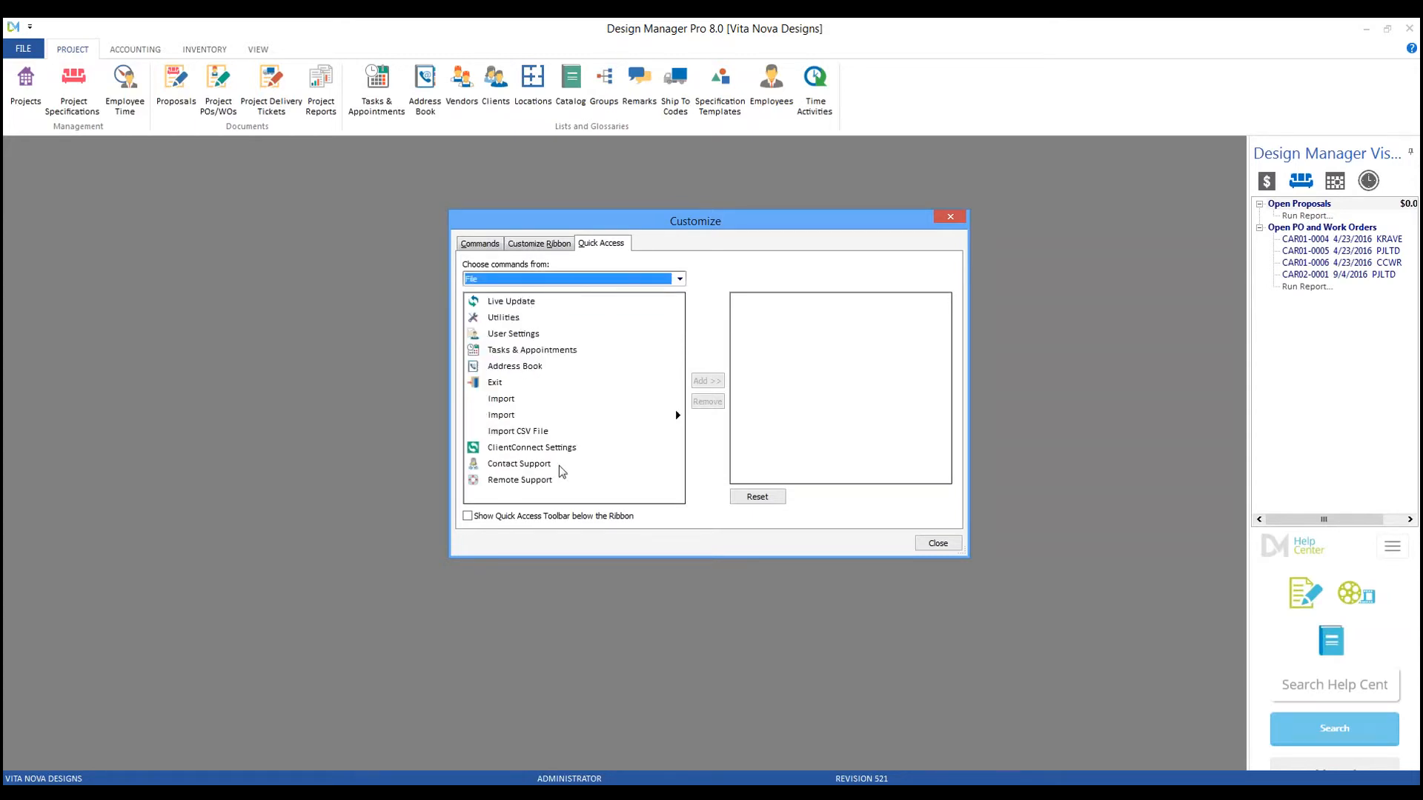
pyautogui.click(531, 466)
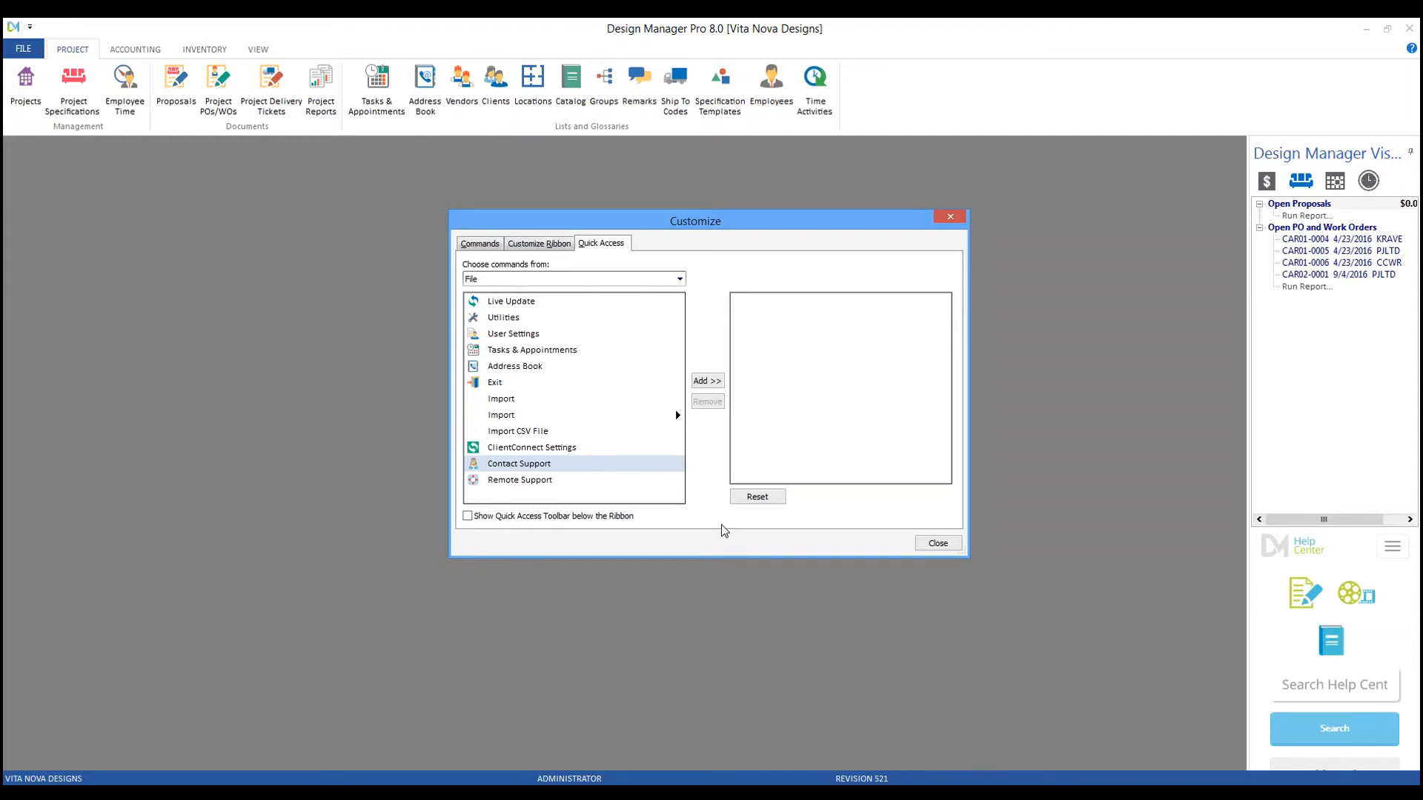
# Step: Look at the Project command category, add Contact Support from the File category to the Quick Access Toolbar, and close the customization settings
pyautogui.click(679, 280)
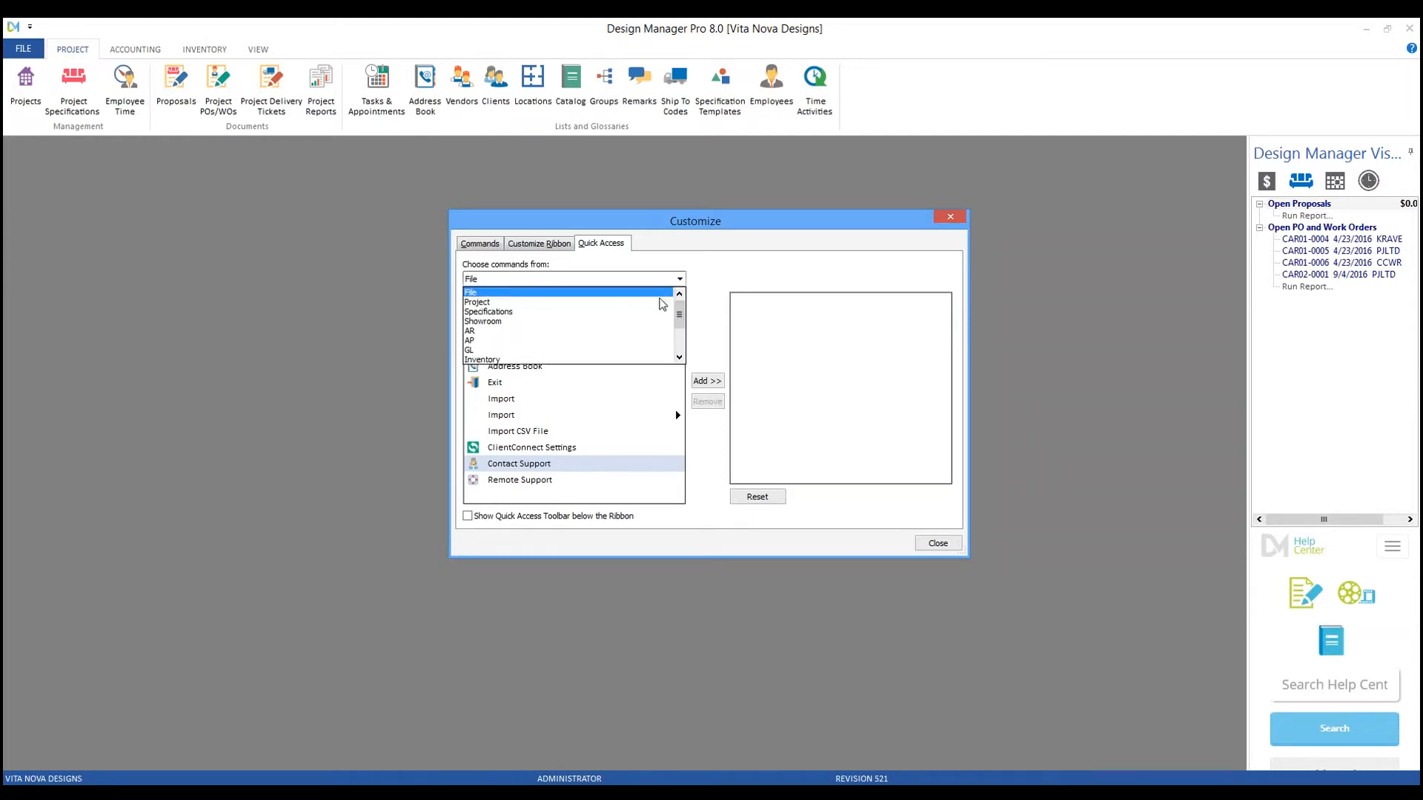
pyautogui.click(662, 302)
pyautogui.click(679, 279)
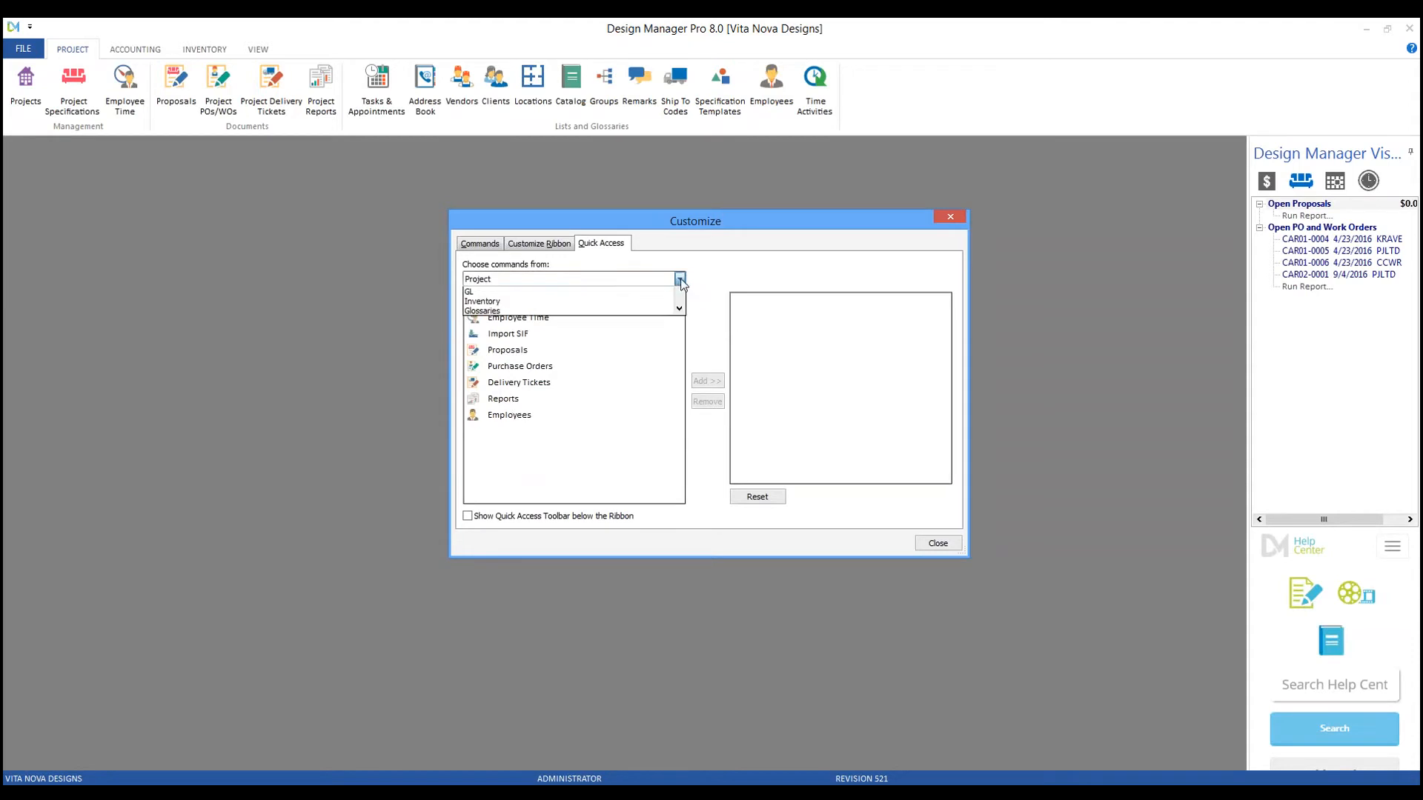
pyautogui.scroll(1, 531, 357)
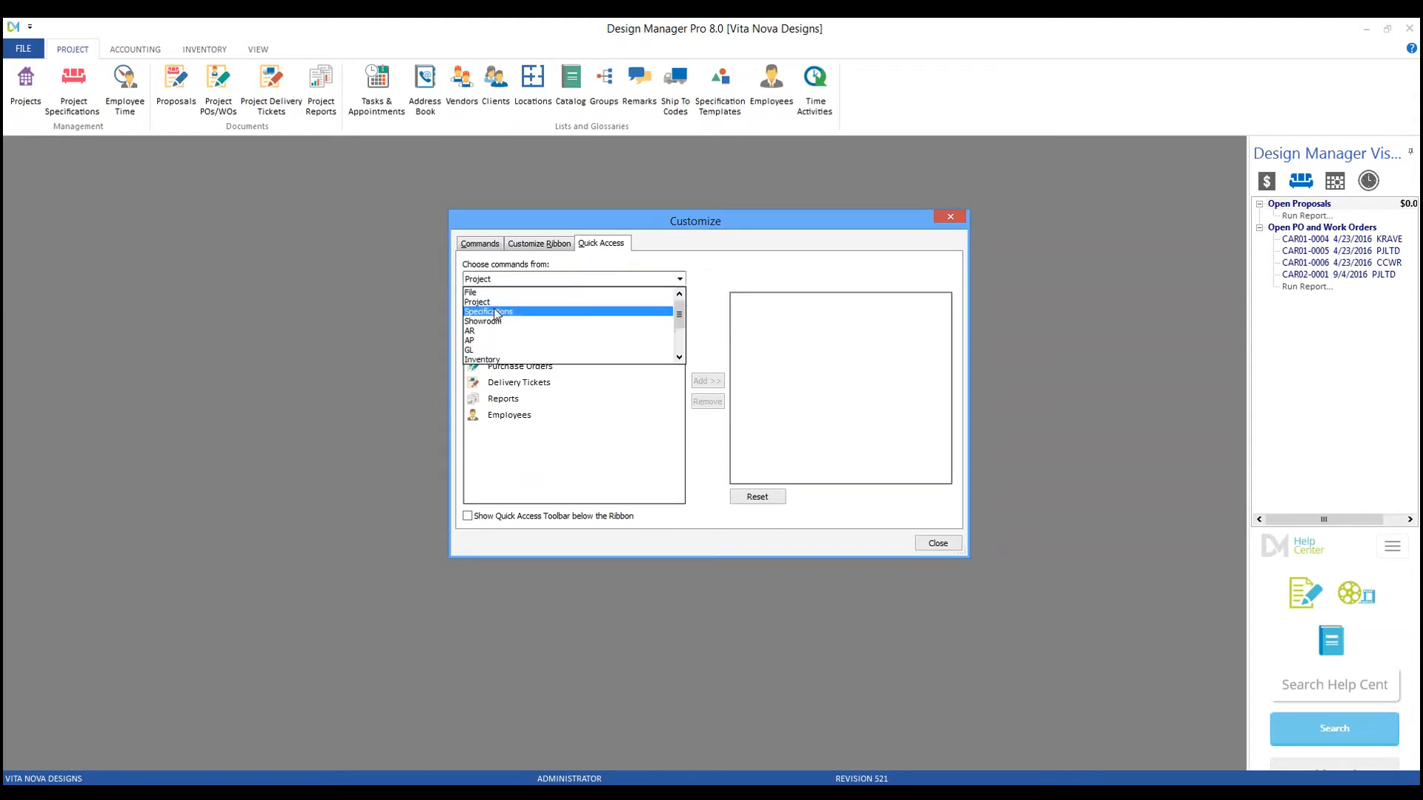
pyautogui.click(504, 293)
pyautogui.click(549, 466)
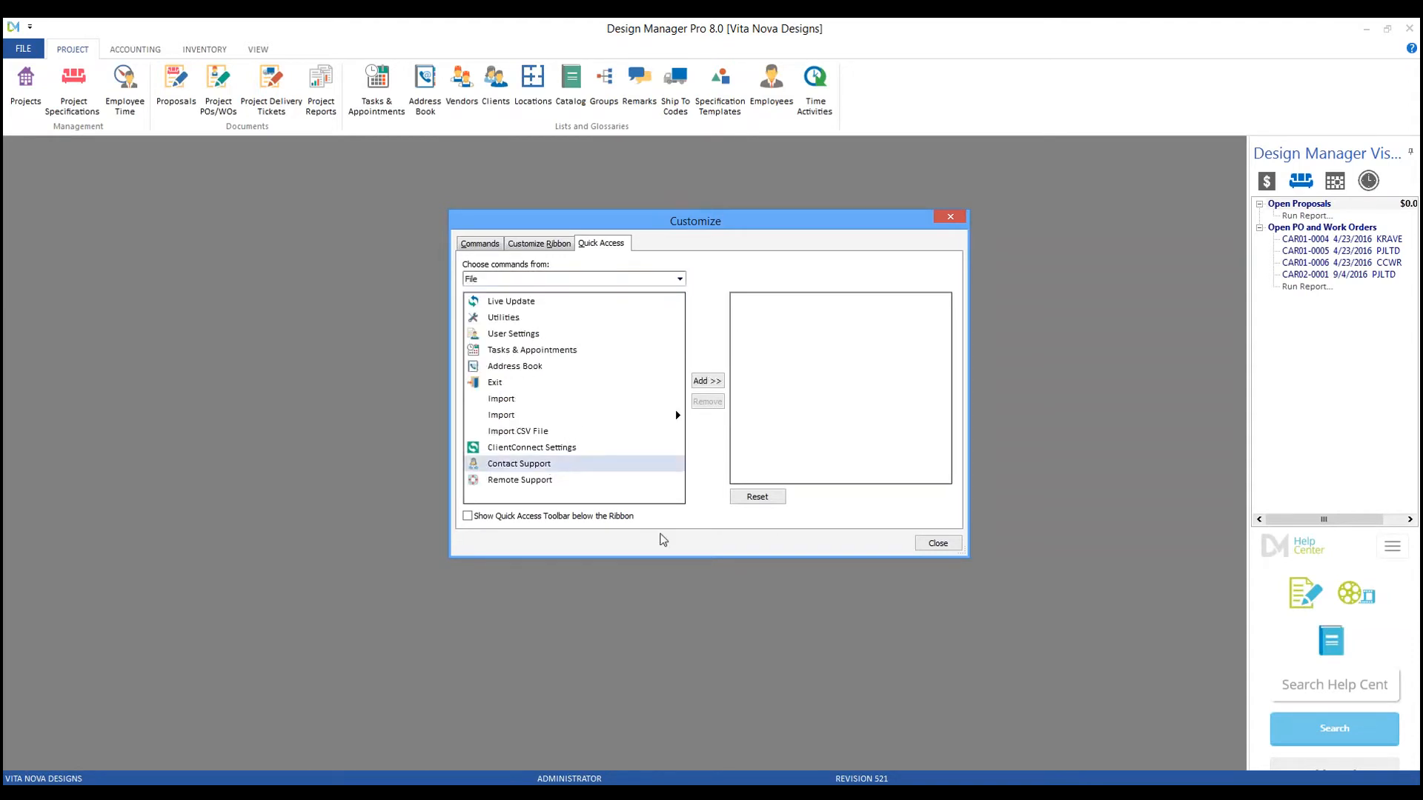
pyautogui.click(708, 380)
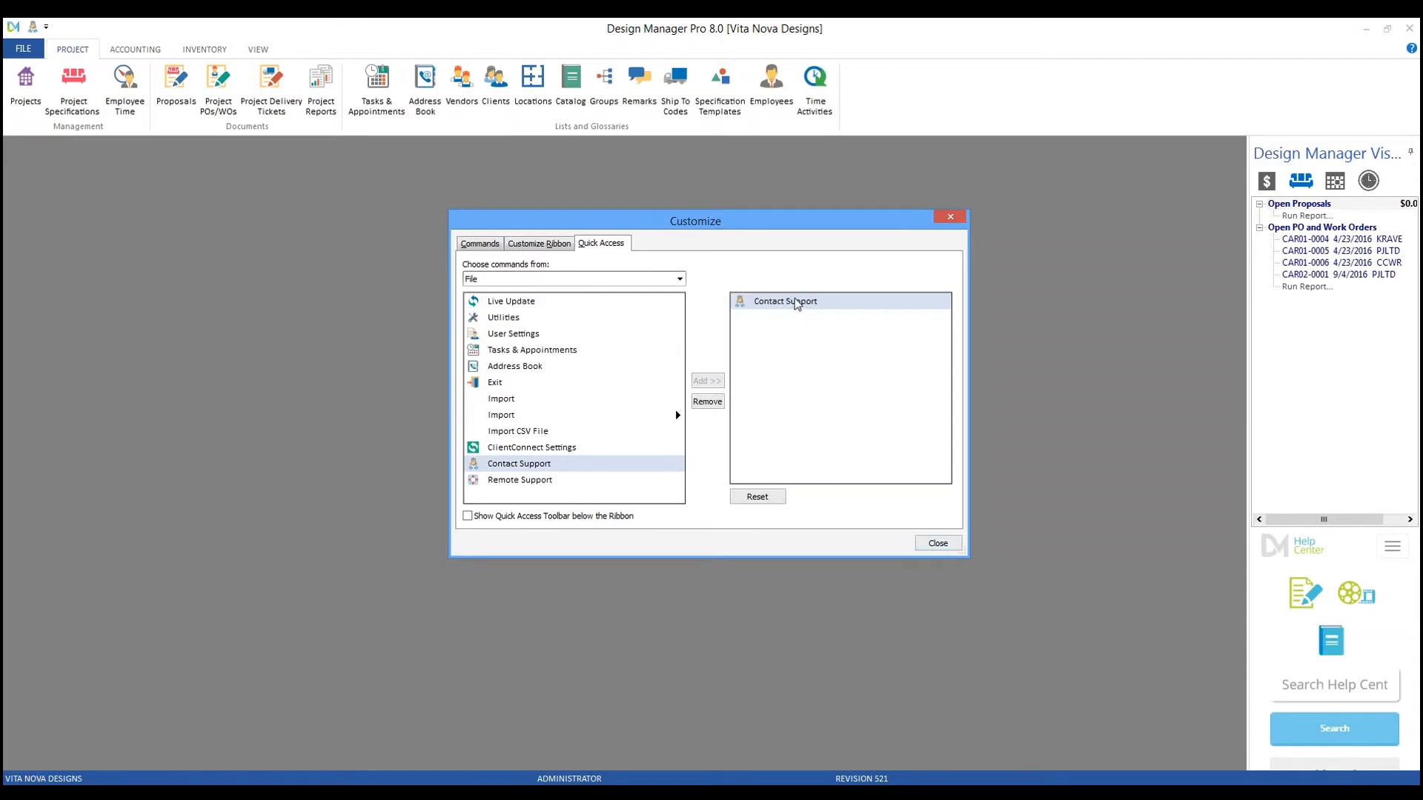
pyautogui.click(936, 544)
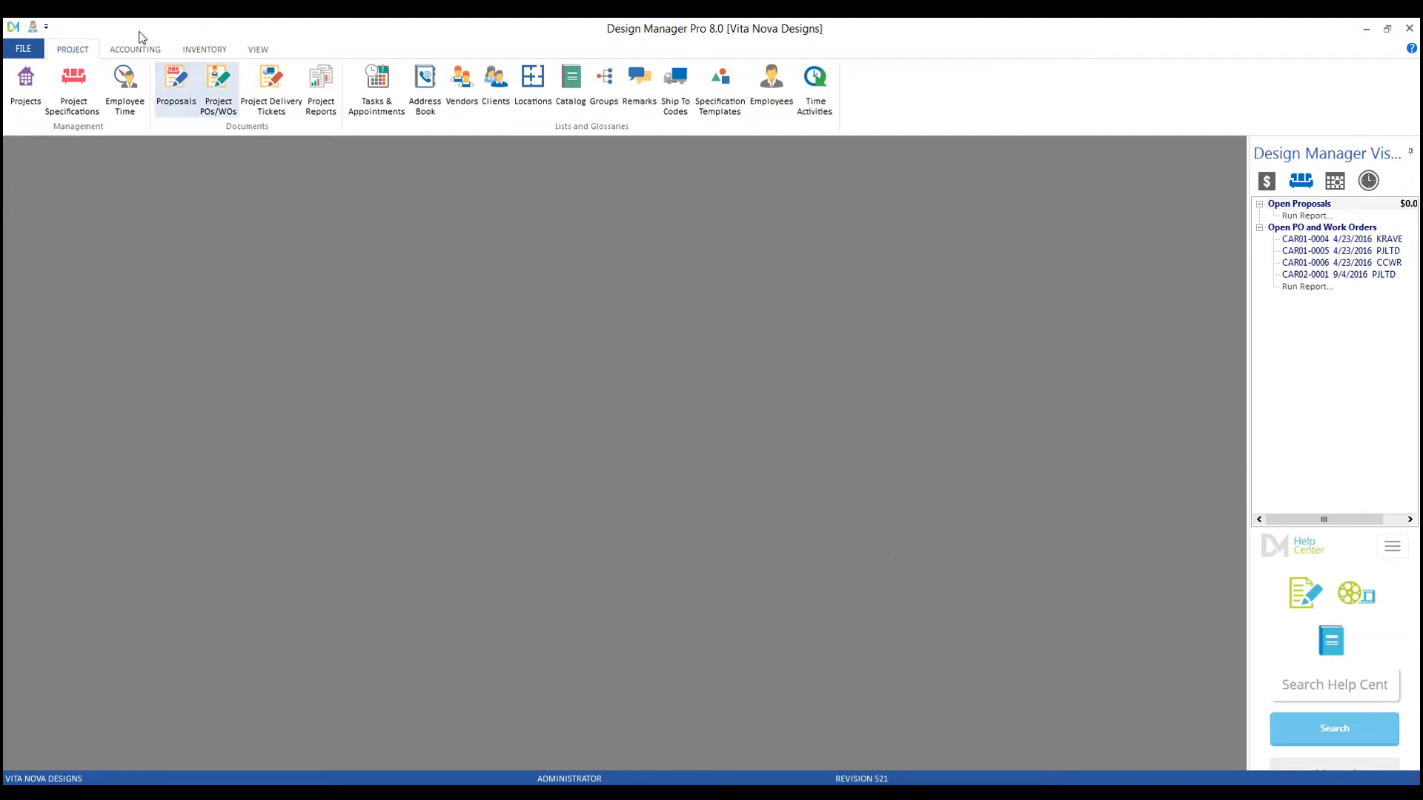
# Step: Remove the Contact Support command from the Quick Access Toolbar
pyautogui.rightClick(33, 30)
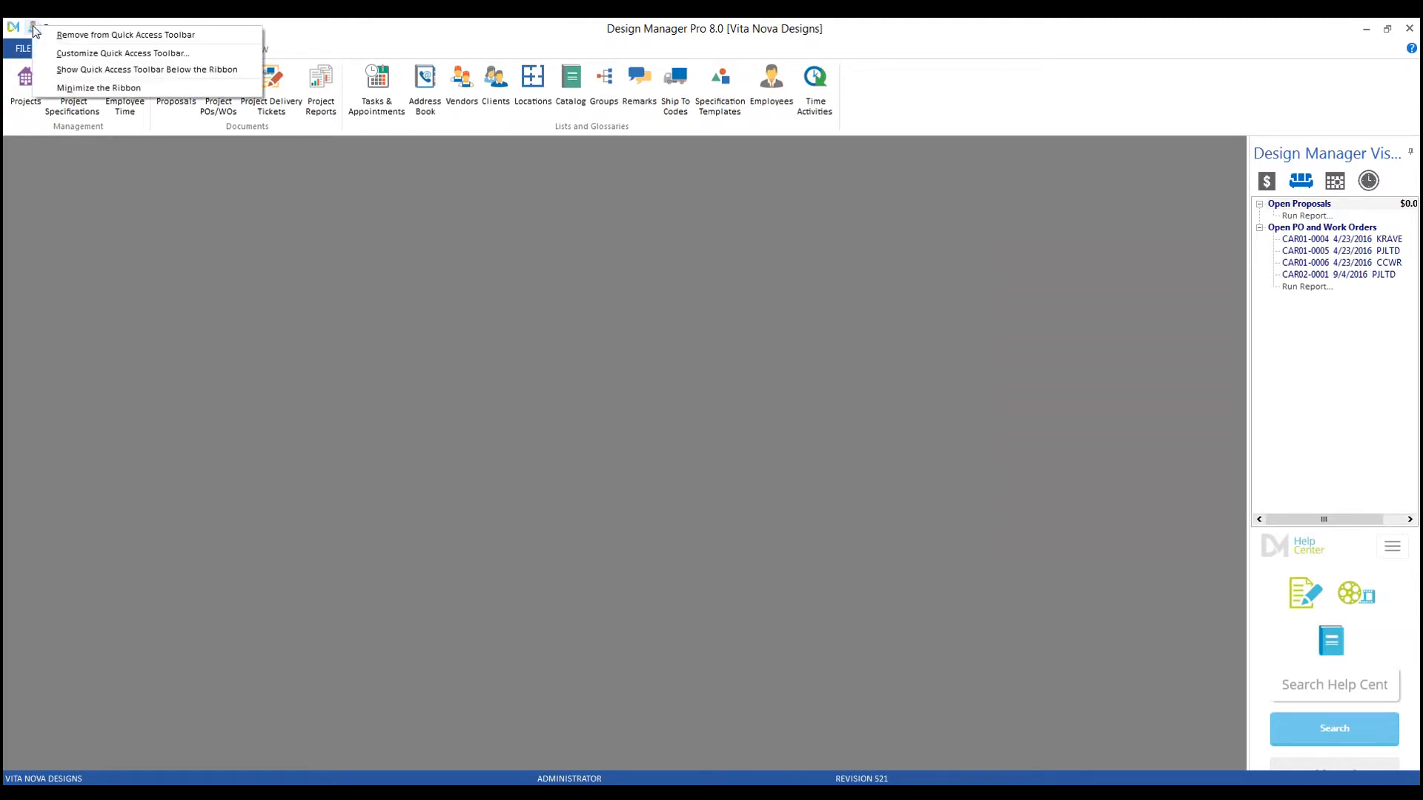
pyautogui.click(96, 34)
# Step: Open the ribbon customization settings and expand the Management group of the Project tab, with Contact Support selected in the File category
pyautogui.click(29, 27)
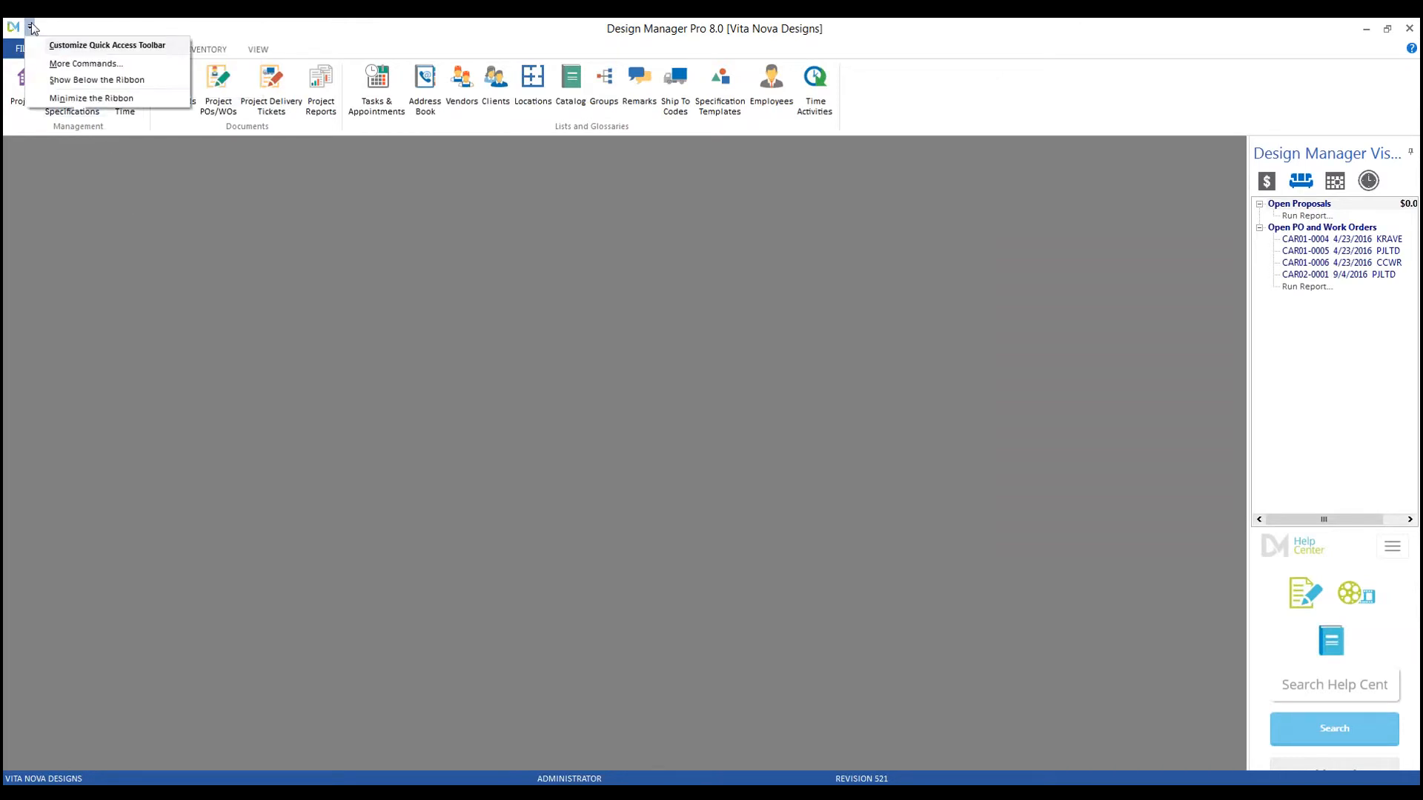
pyautogui.click(123, 63)
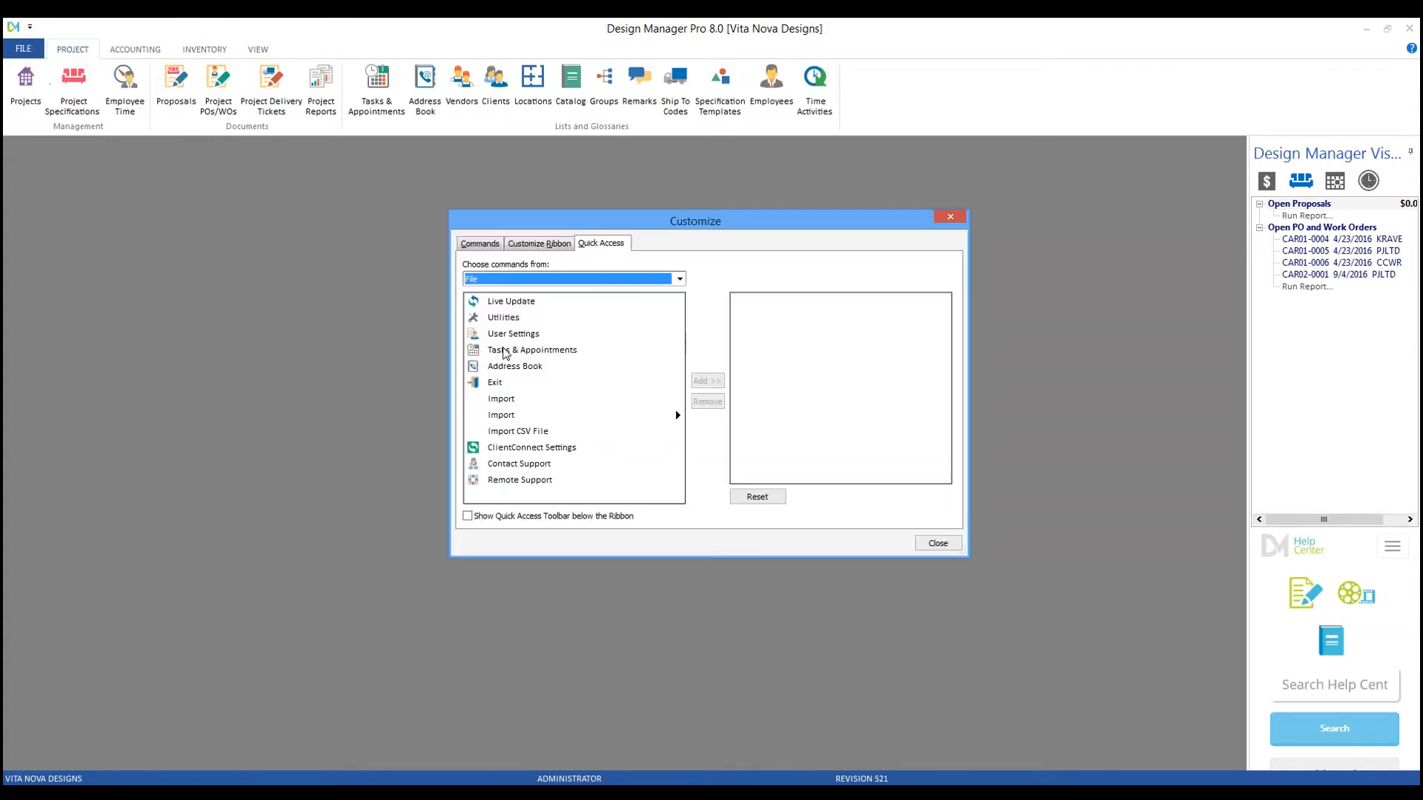
pyautogui.click(556, 245)
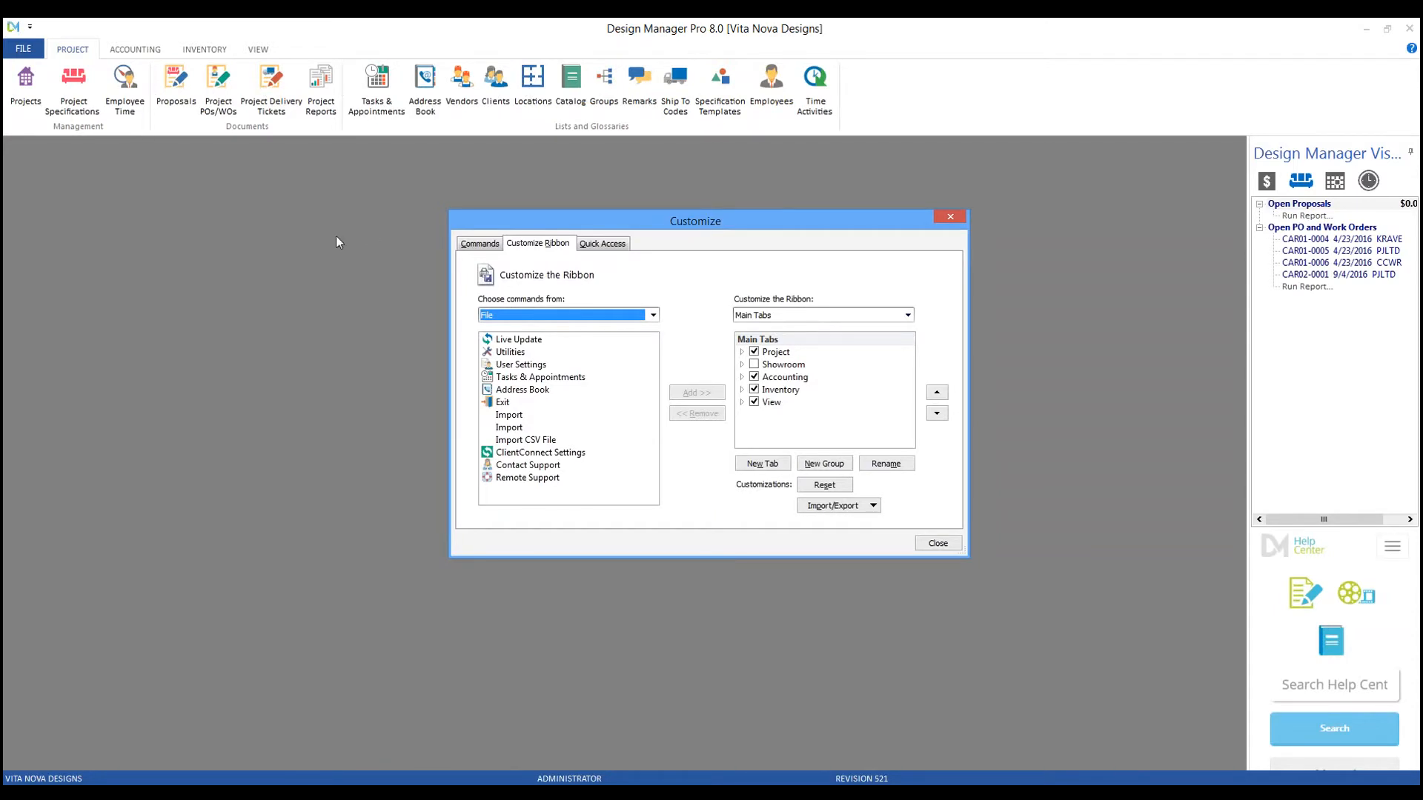
pyautogui.click(552, 466)
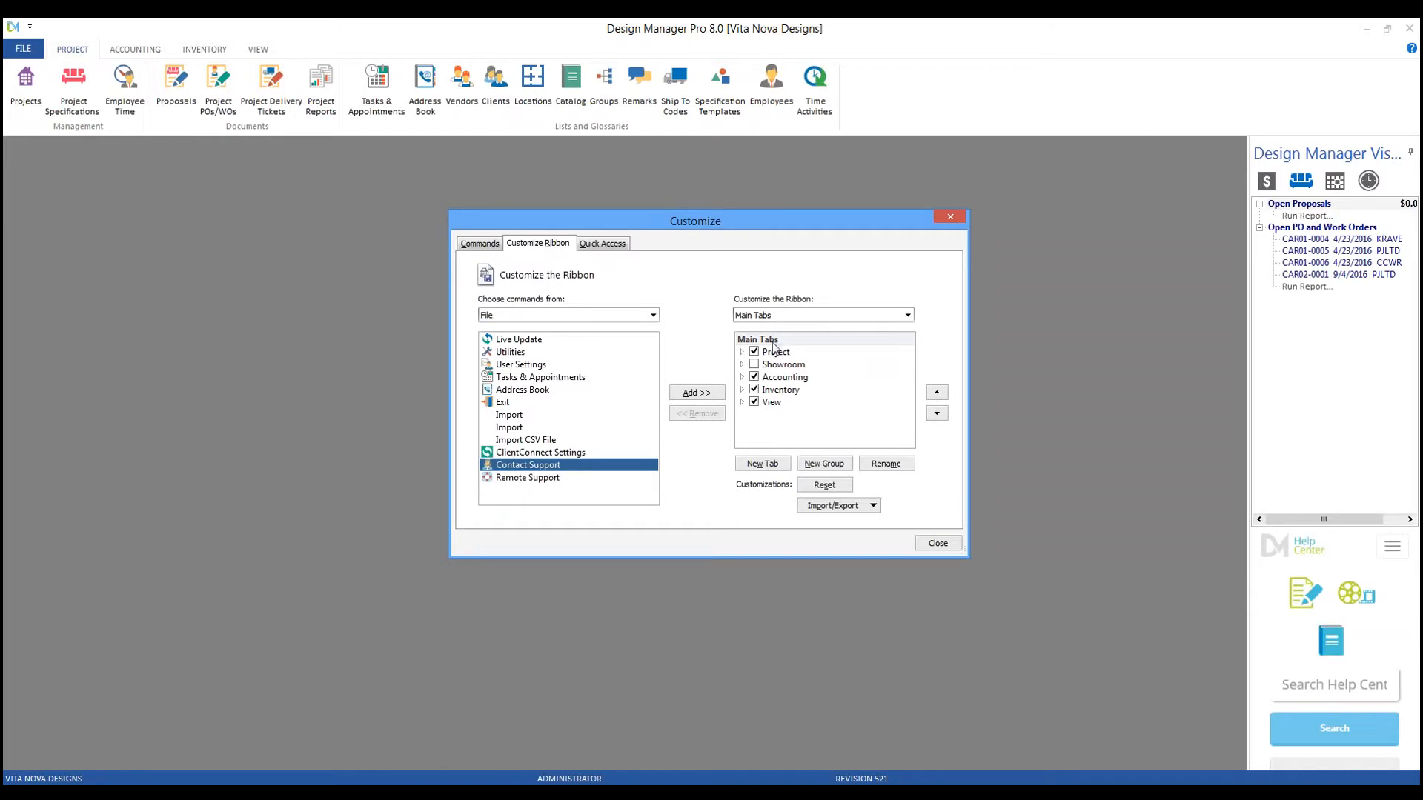
pyautogui.click(743, 352)
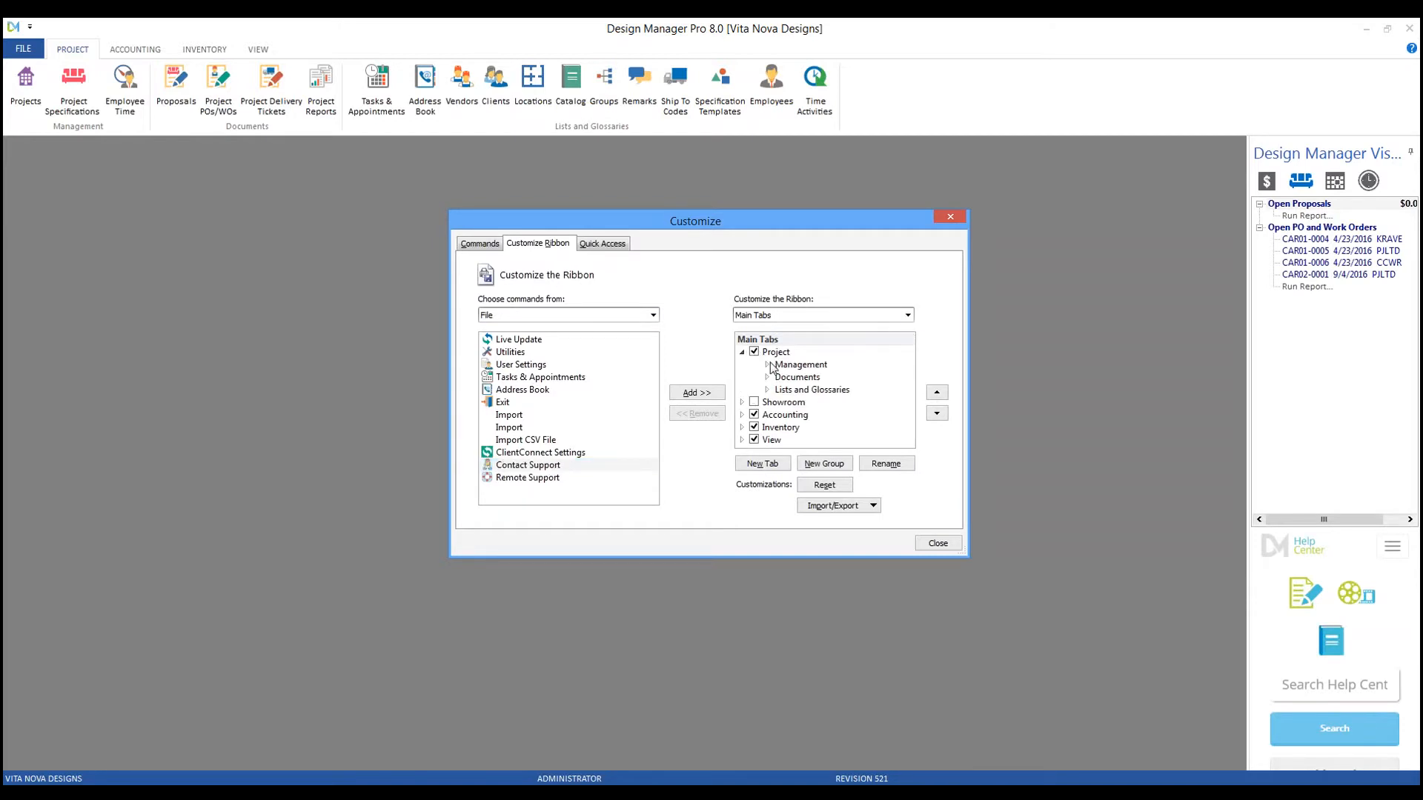
pyautogui.click(770, 364)
# Step: Add the Contact Support command to the Project tab's Management group and close the customization settings
pyautogui.click(557, 465)
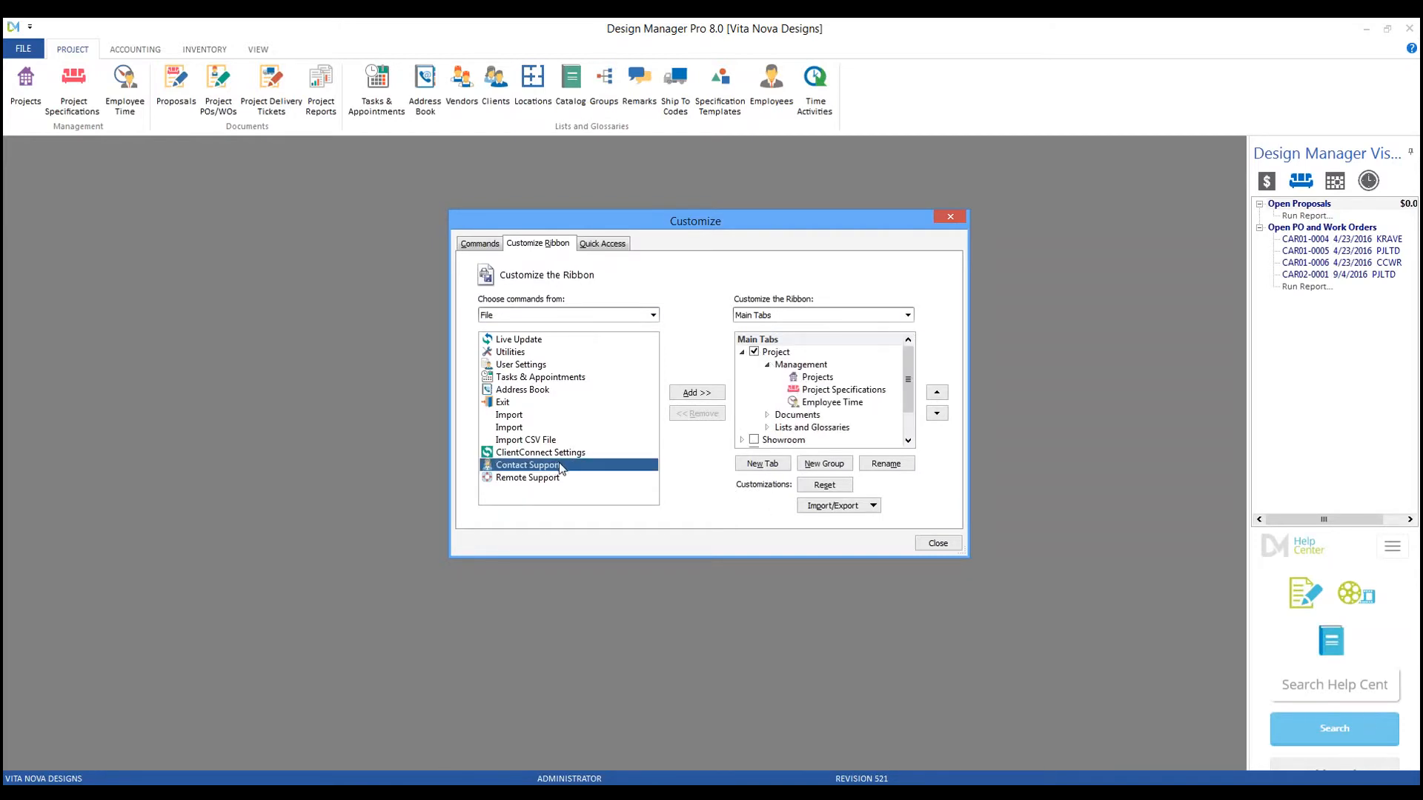
pyautogui.click(702, 392)
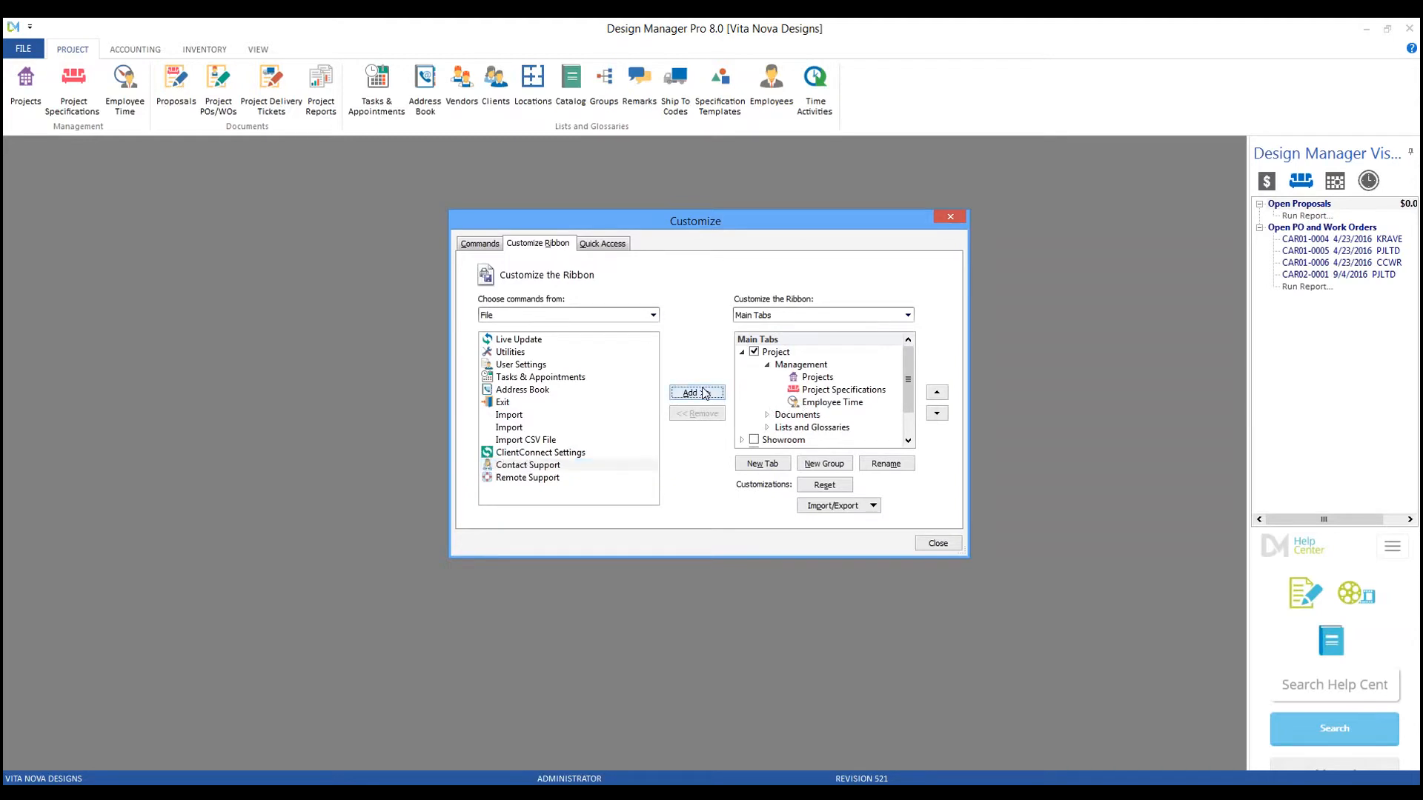
pyautogui.click(590, 466)
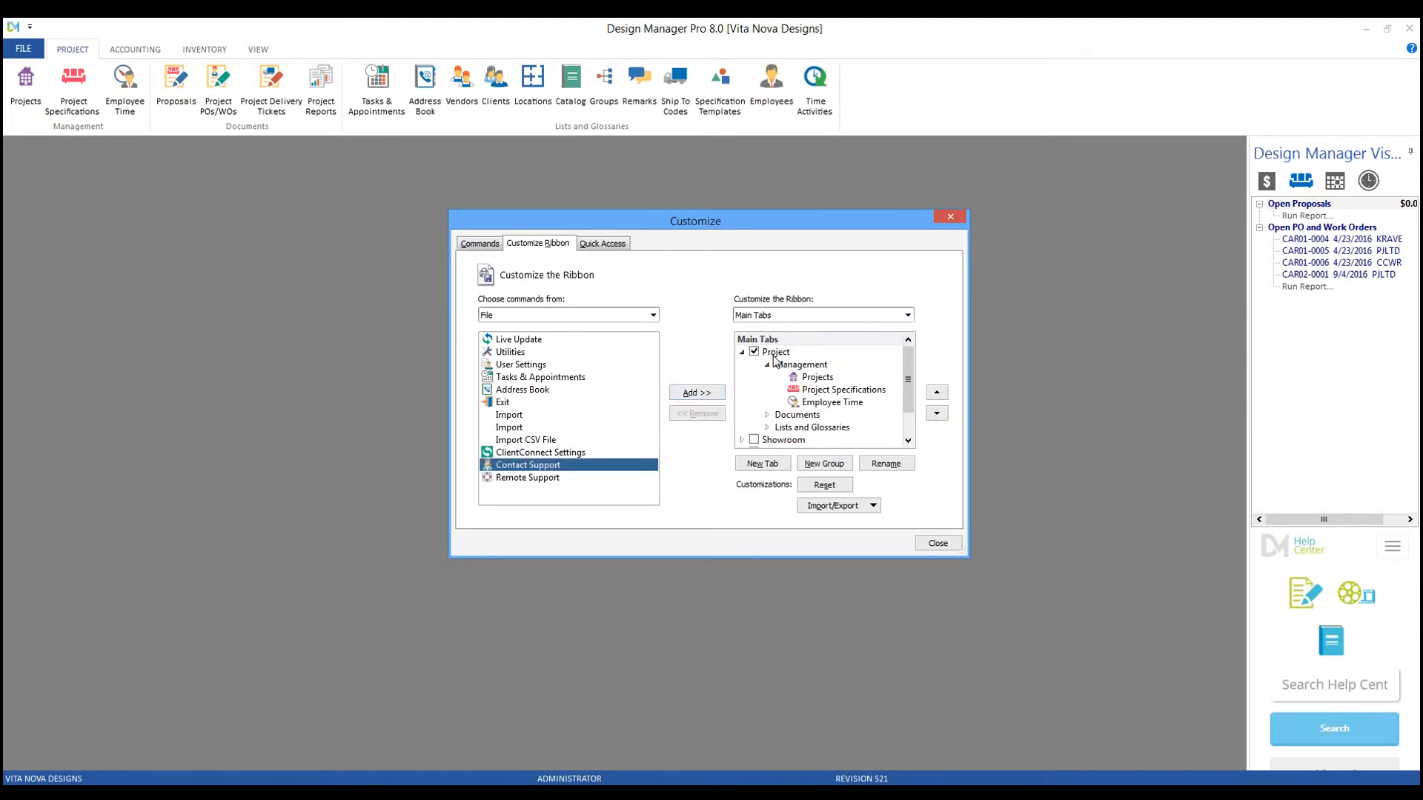
pyautogui.click(794, 366)
pyautogui.click(703, 393)
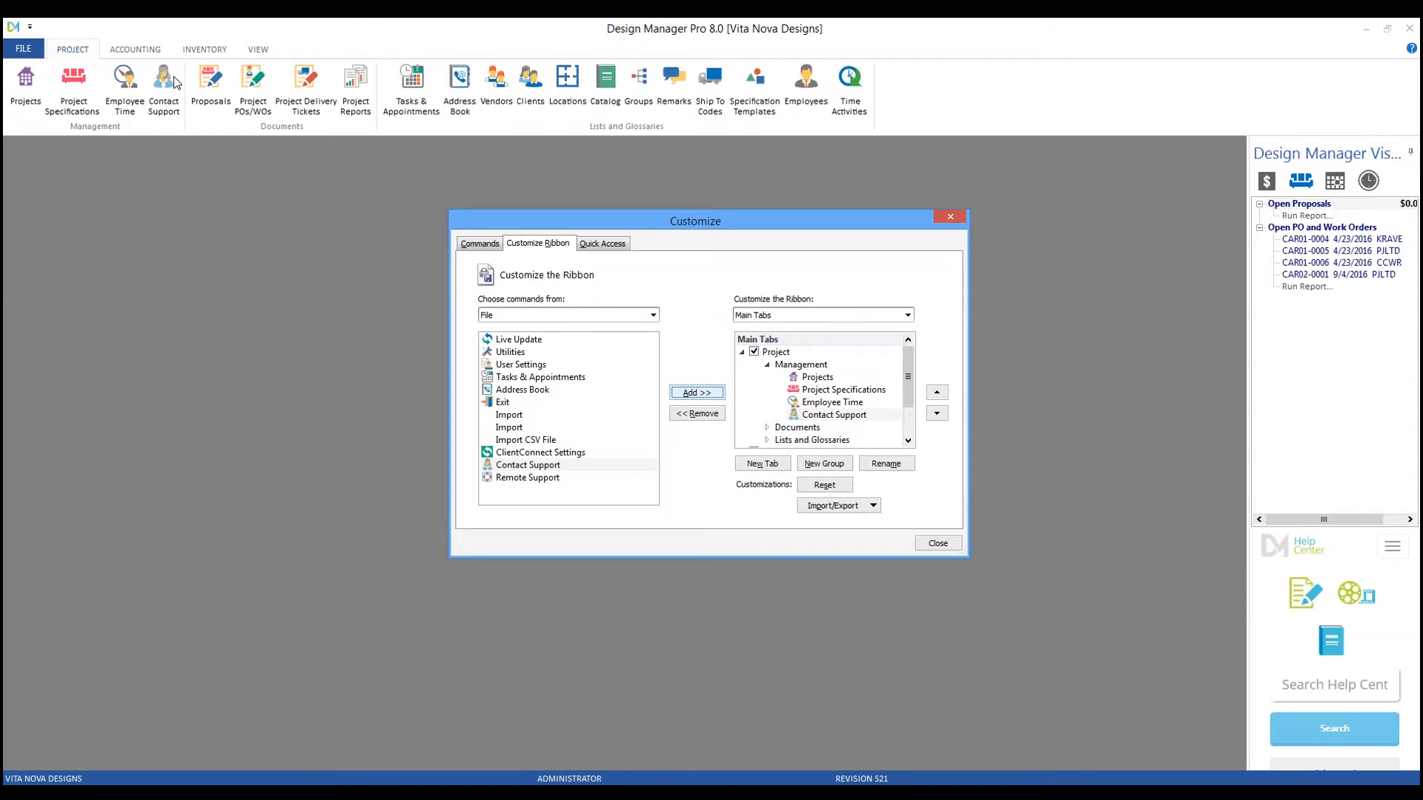
pyautogui.click(937, 543)
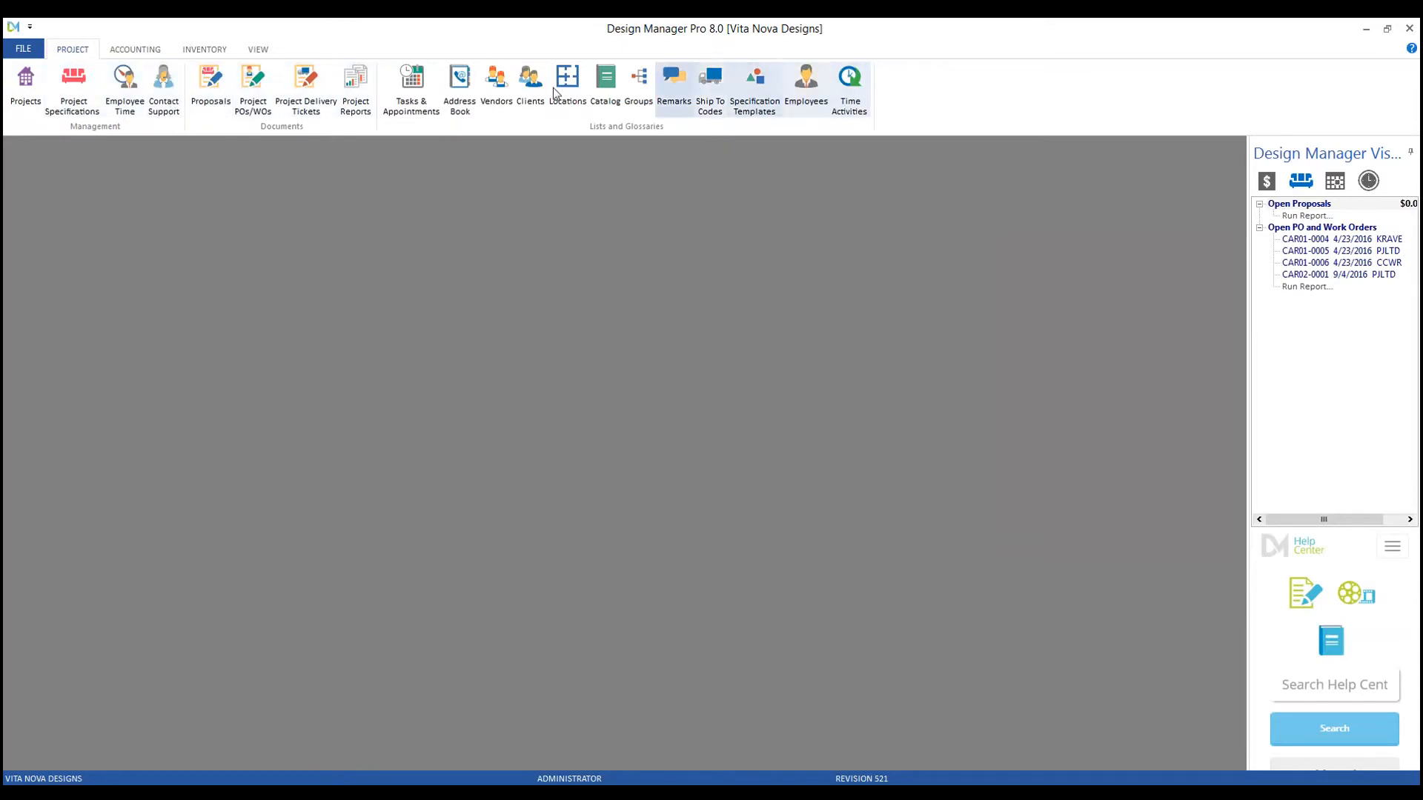
# Step: Reopen the customization settings to view the commands listed by category, and close them without changes
pyautogui.click(30, 26)
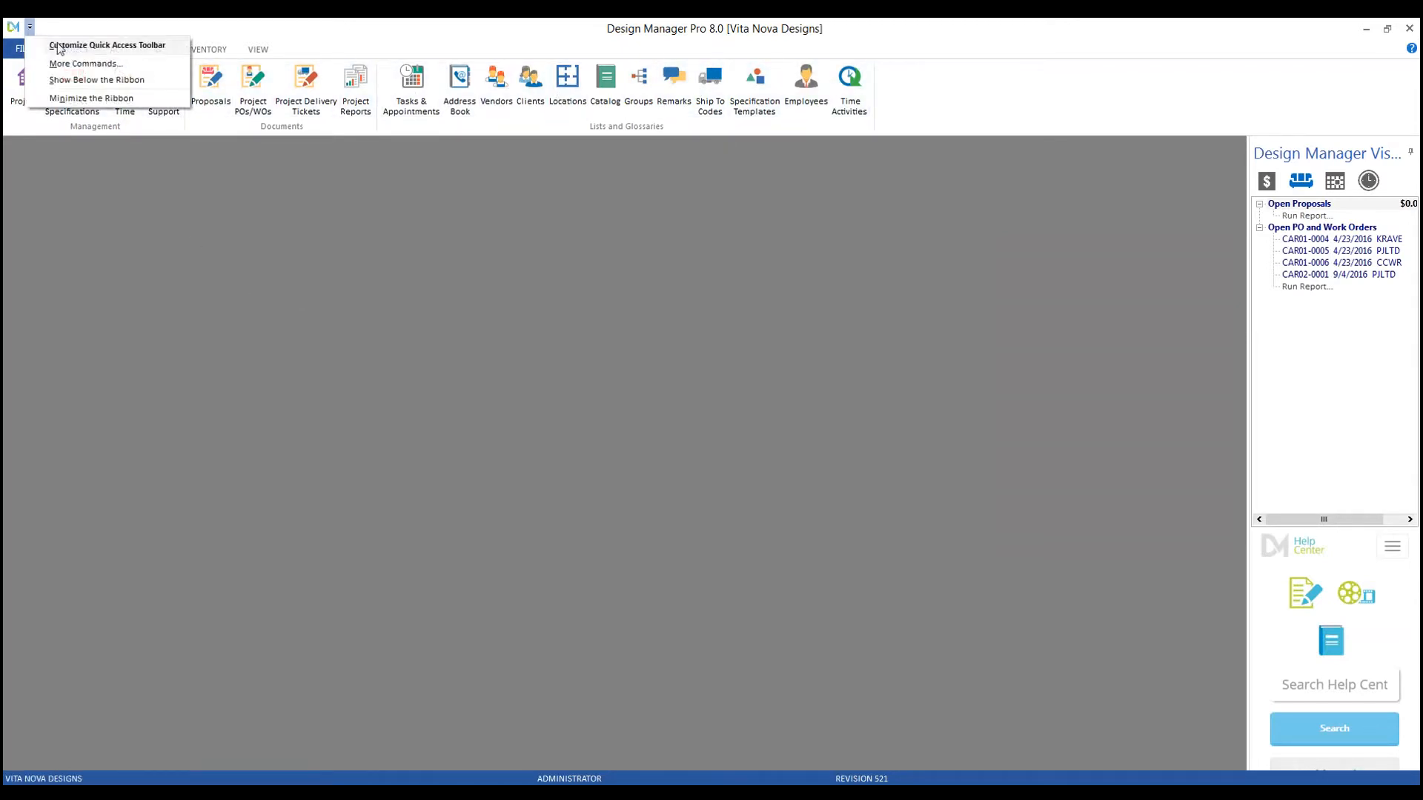
pyautogui.click(95, 64)
pyautogui.click(480, 244)
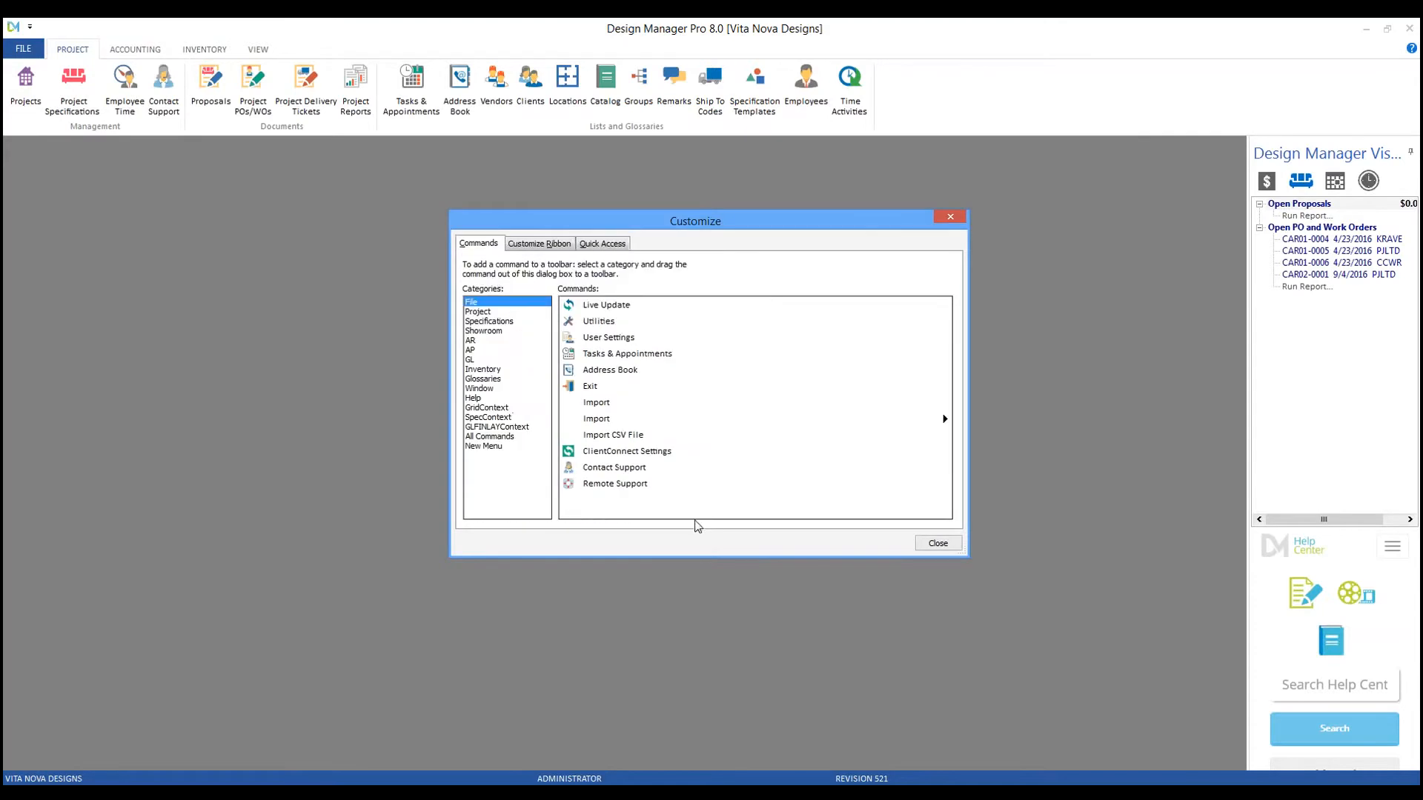
pyautogui.click(950, 546)
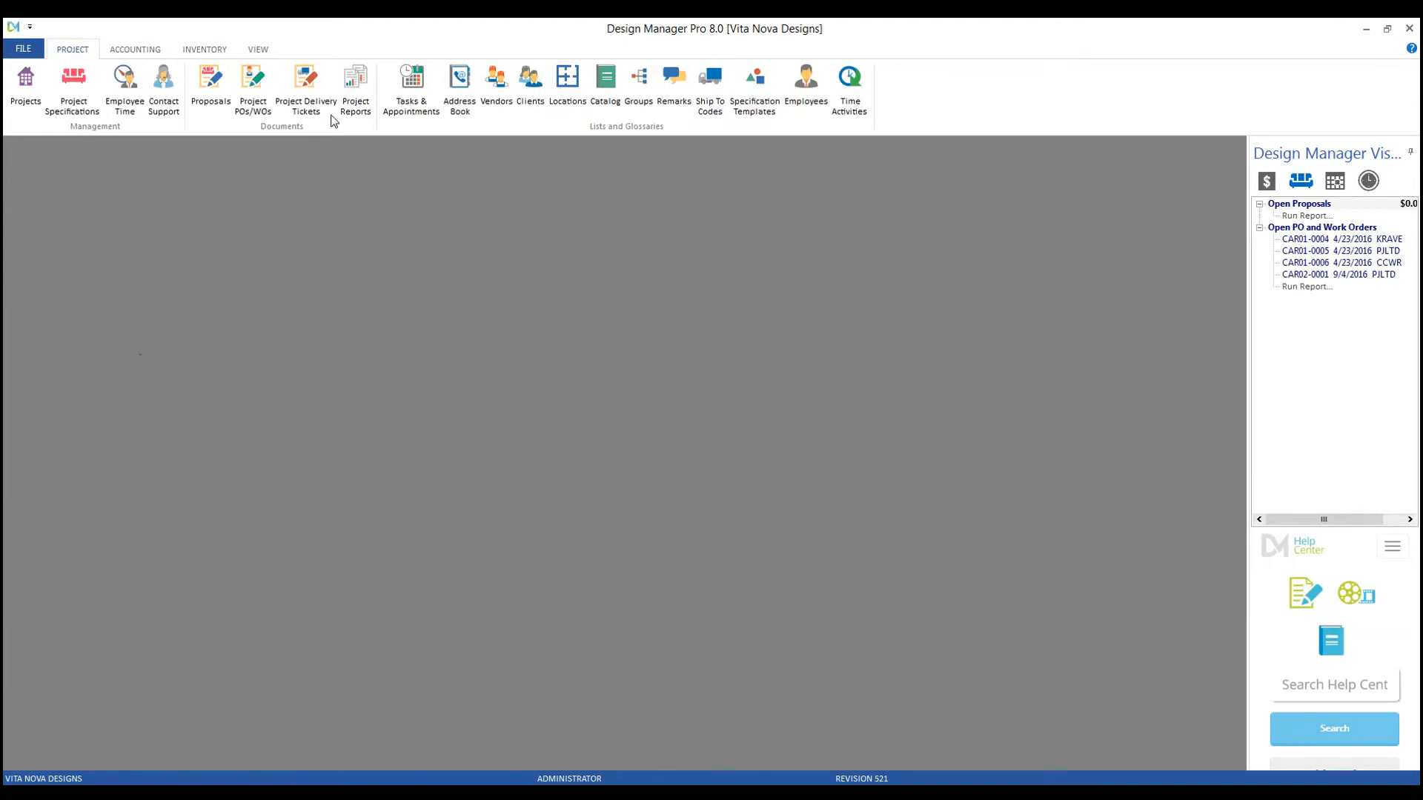
# Step: Open Project Specifications in a maximized window and load project CAR02
pyautogui.click(91, 88)
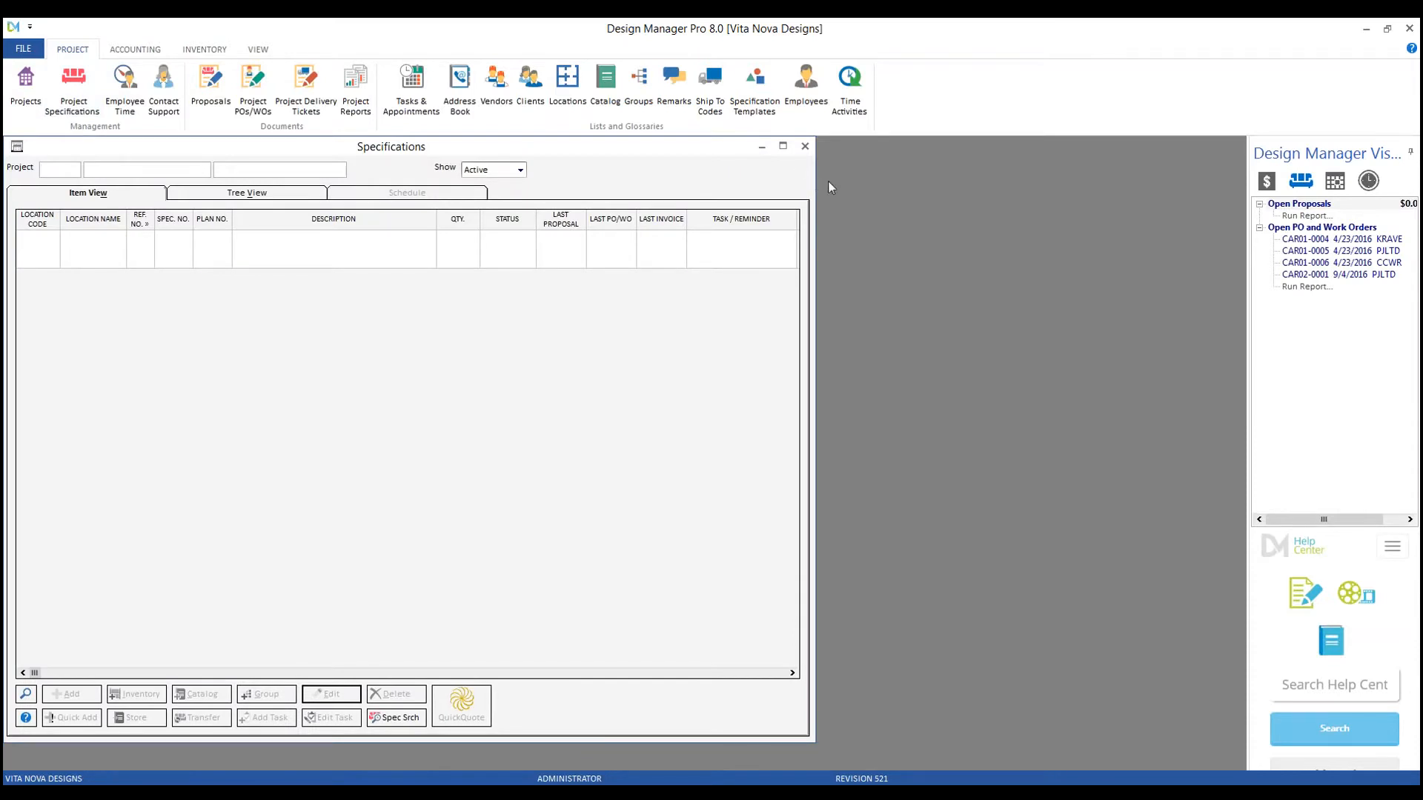
pyautogui.click(781, 147)
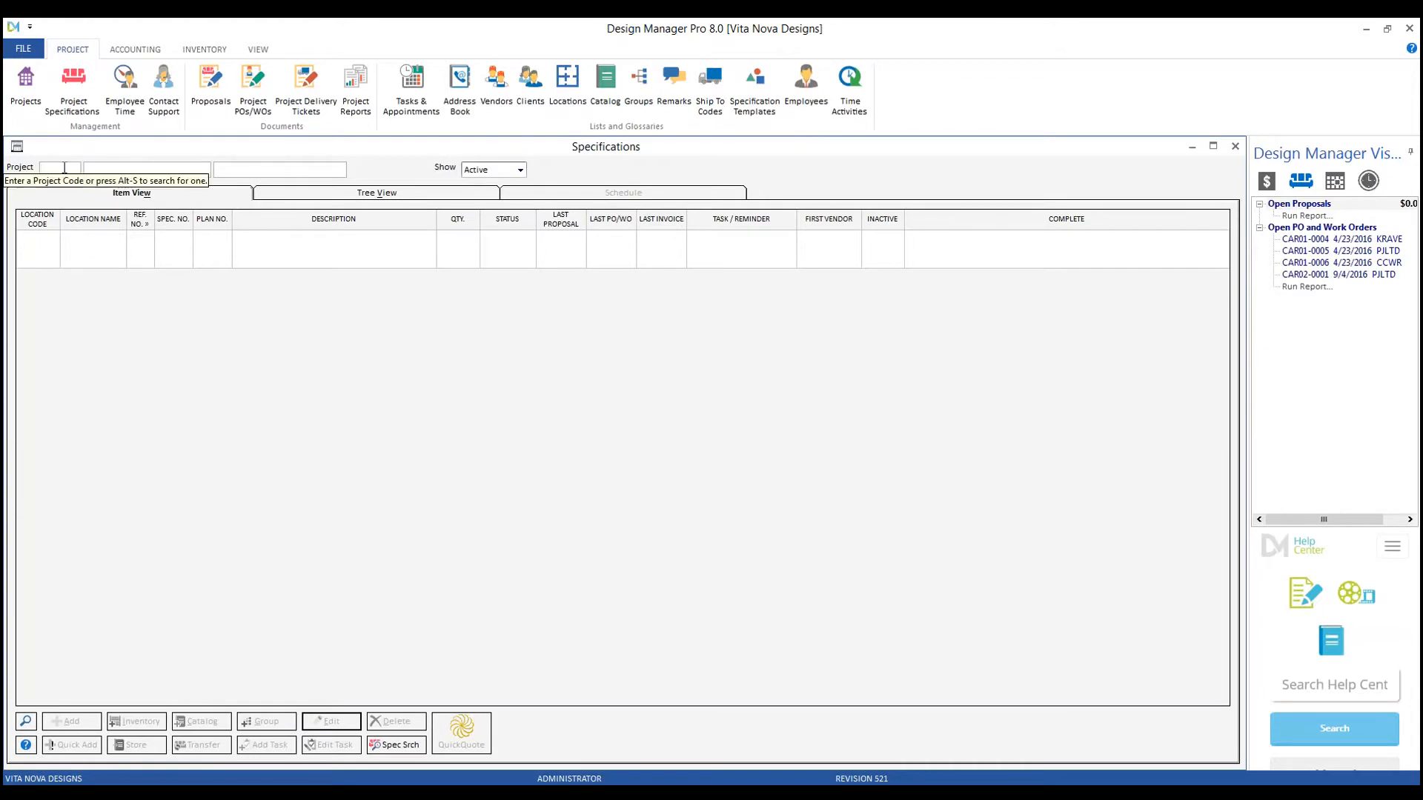
pyautogui.write('CAR')
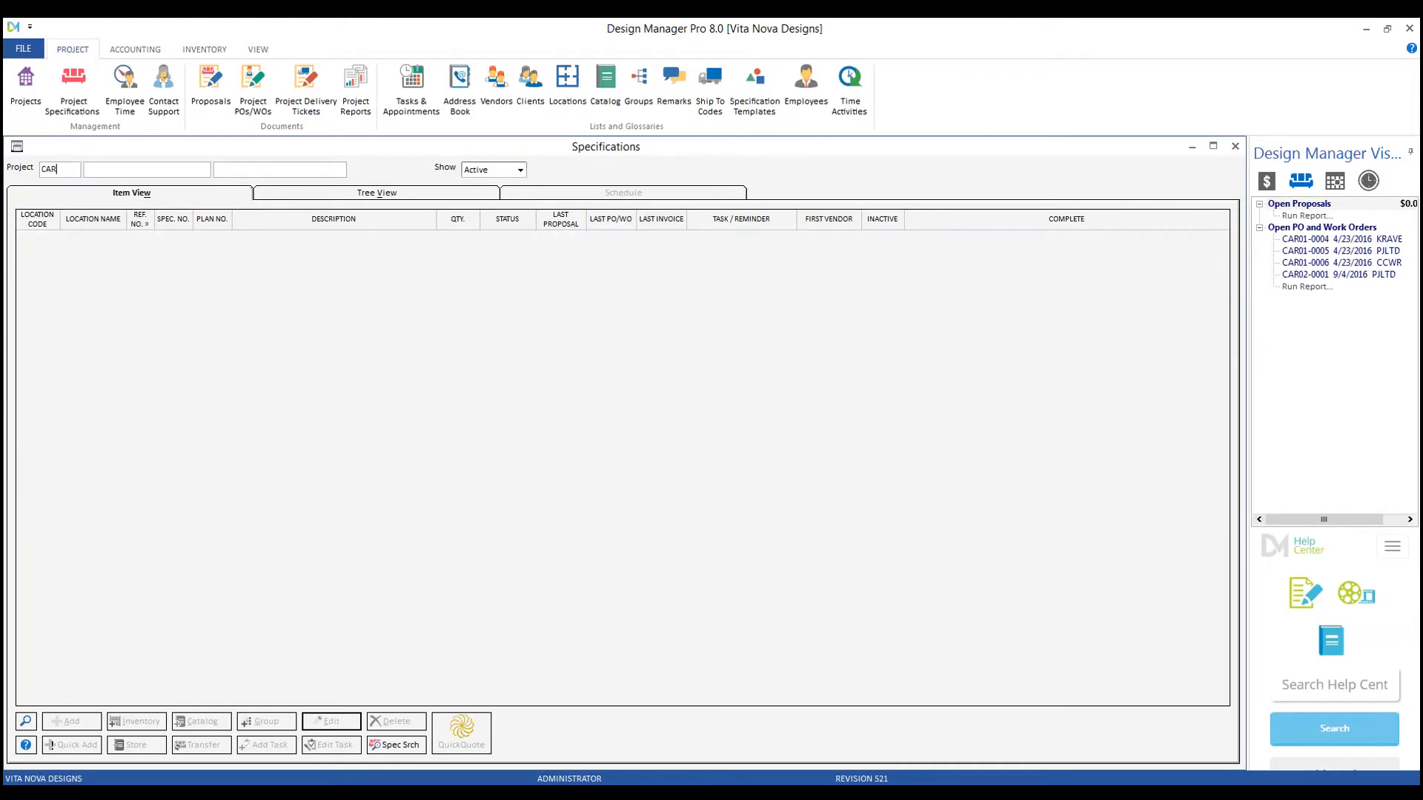
pyautogui.write('02')
pyautogui.press('Tab')
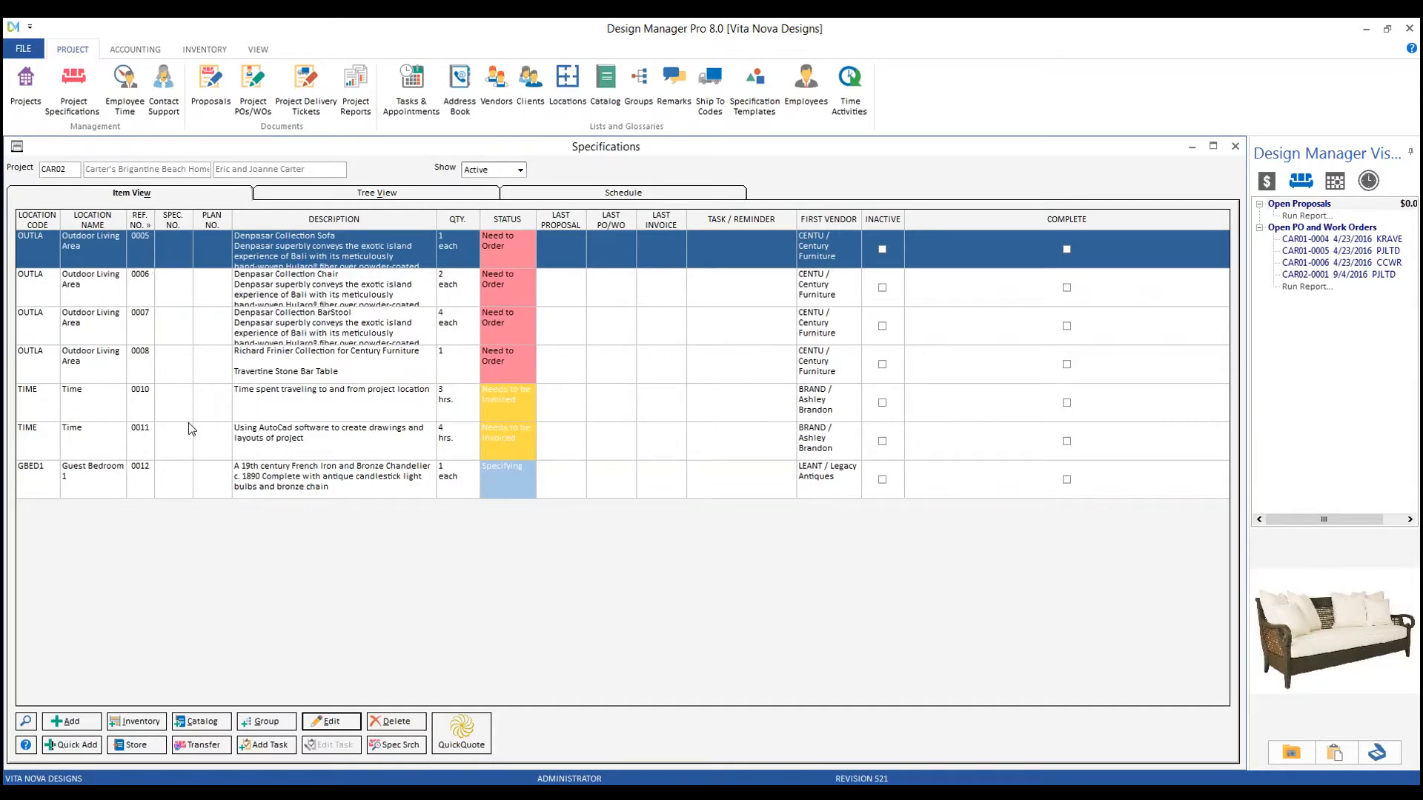
# Step: Try sorting the specification items by reference number, location name and description, and return to ascending reference number order
pyautogui.click(142, 221)
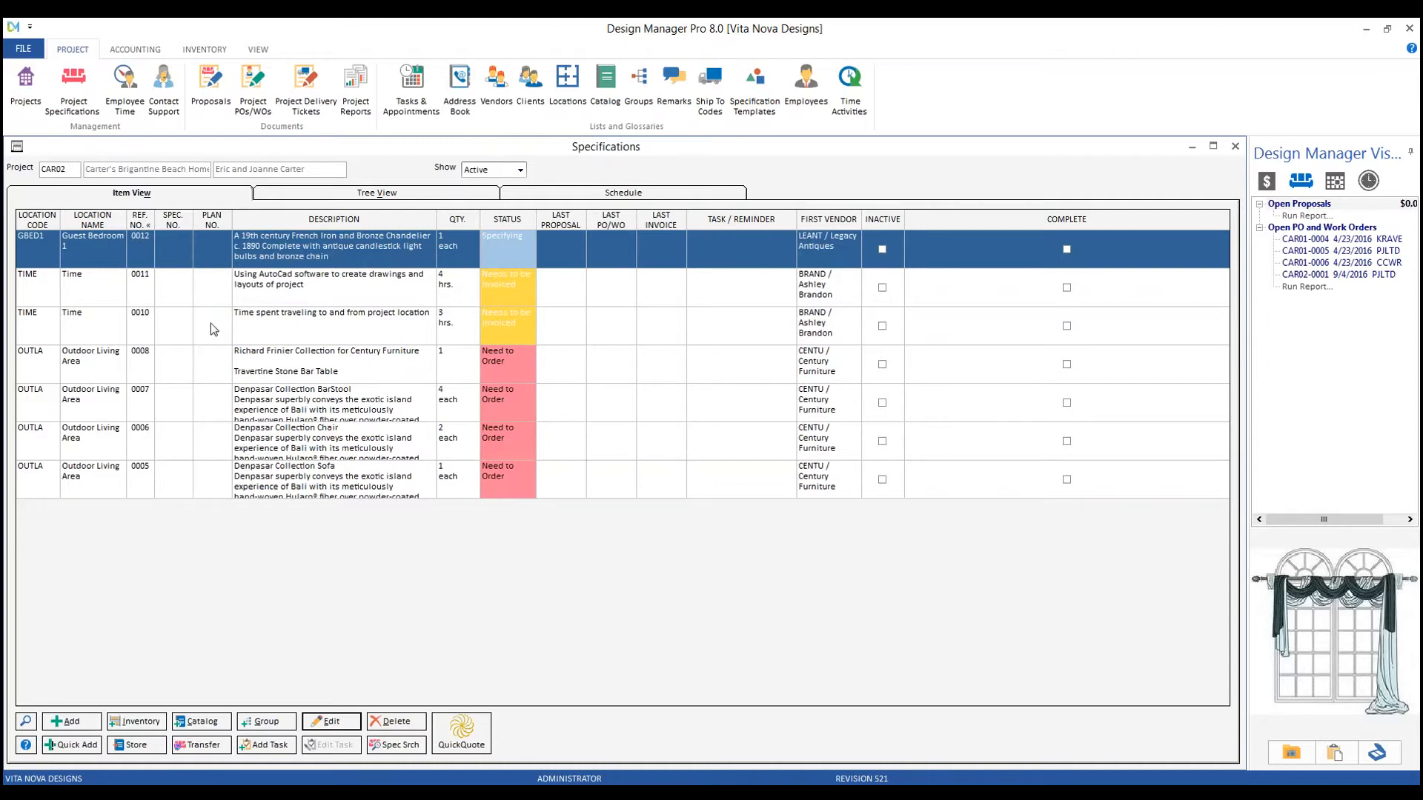
pyautogui.click(108, 222)
pyautogui.click(330, 220)
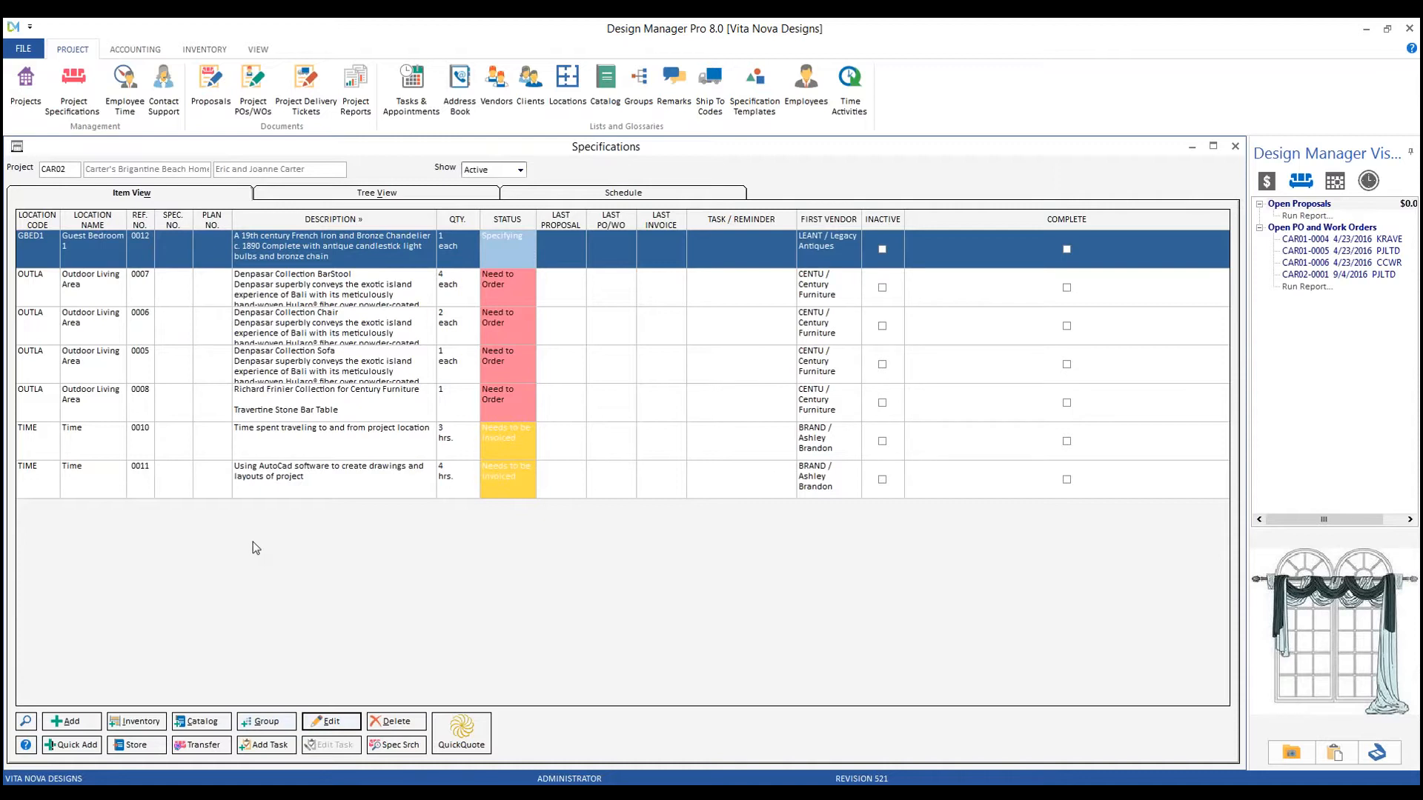
pyautogui.click(139, 220)
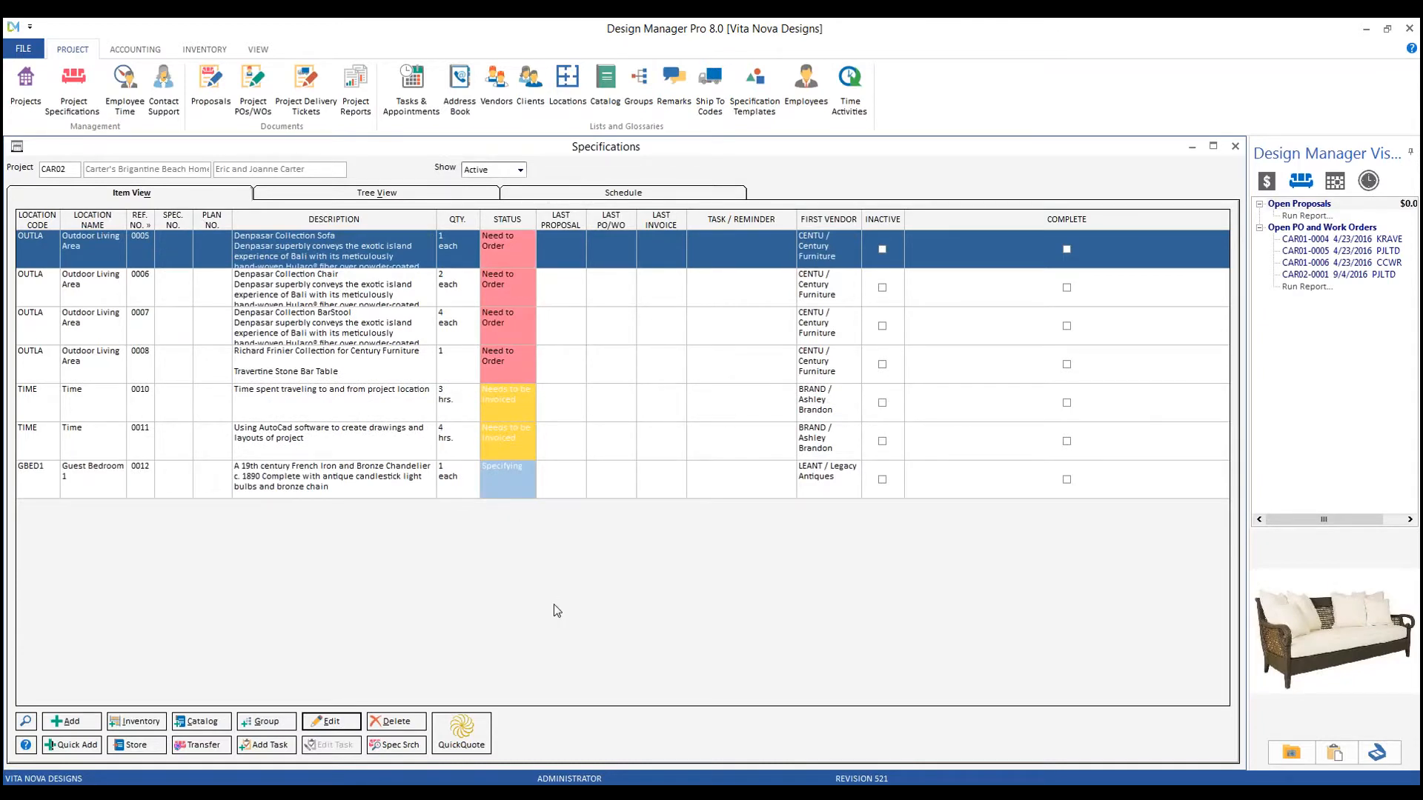
# Step: Jump to reference number 0012, and sort the items by description to look one up by its text
pyautogui.write('0012')
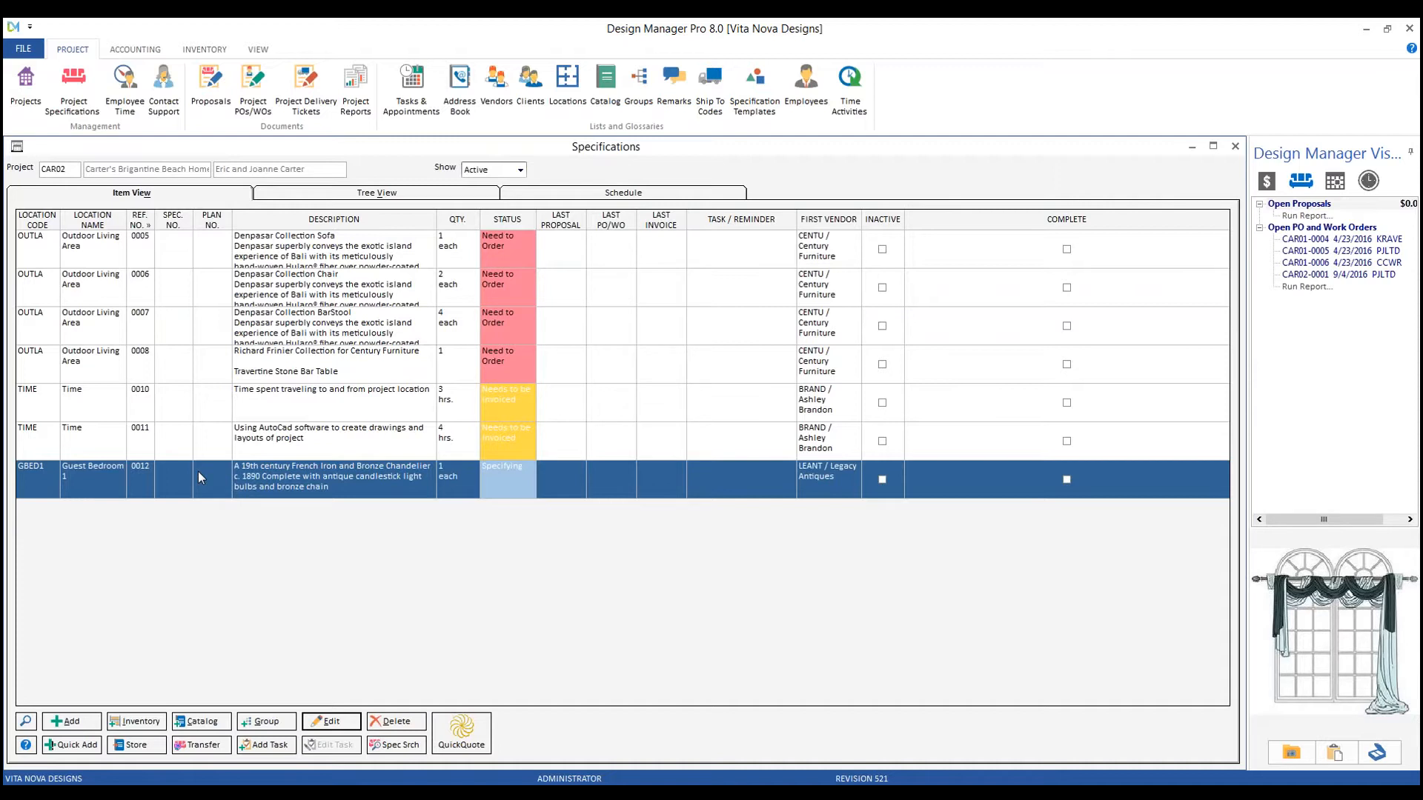
pyautogui.click(364, 219)
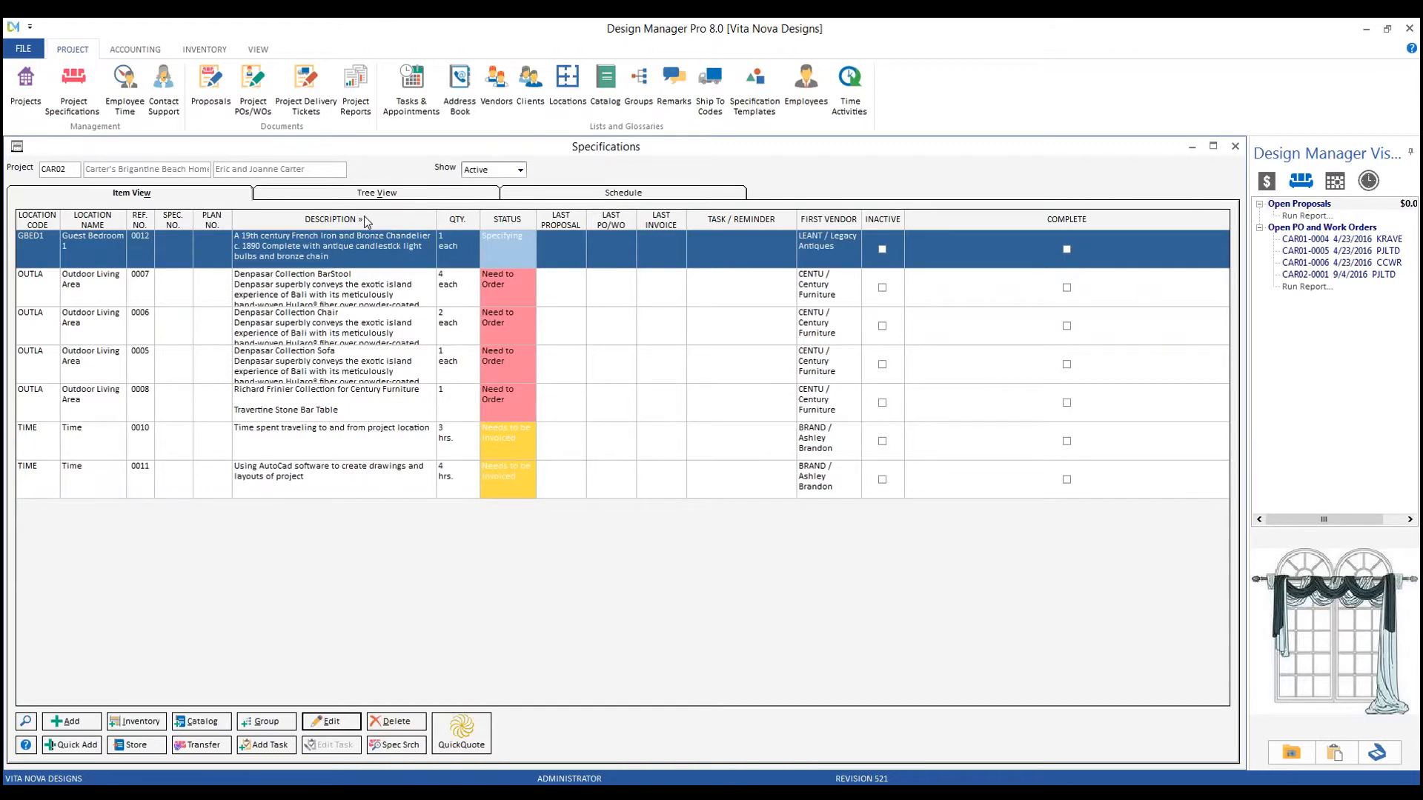
pyautogui.write('DESN')
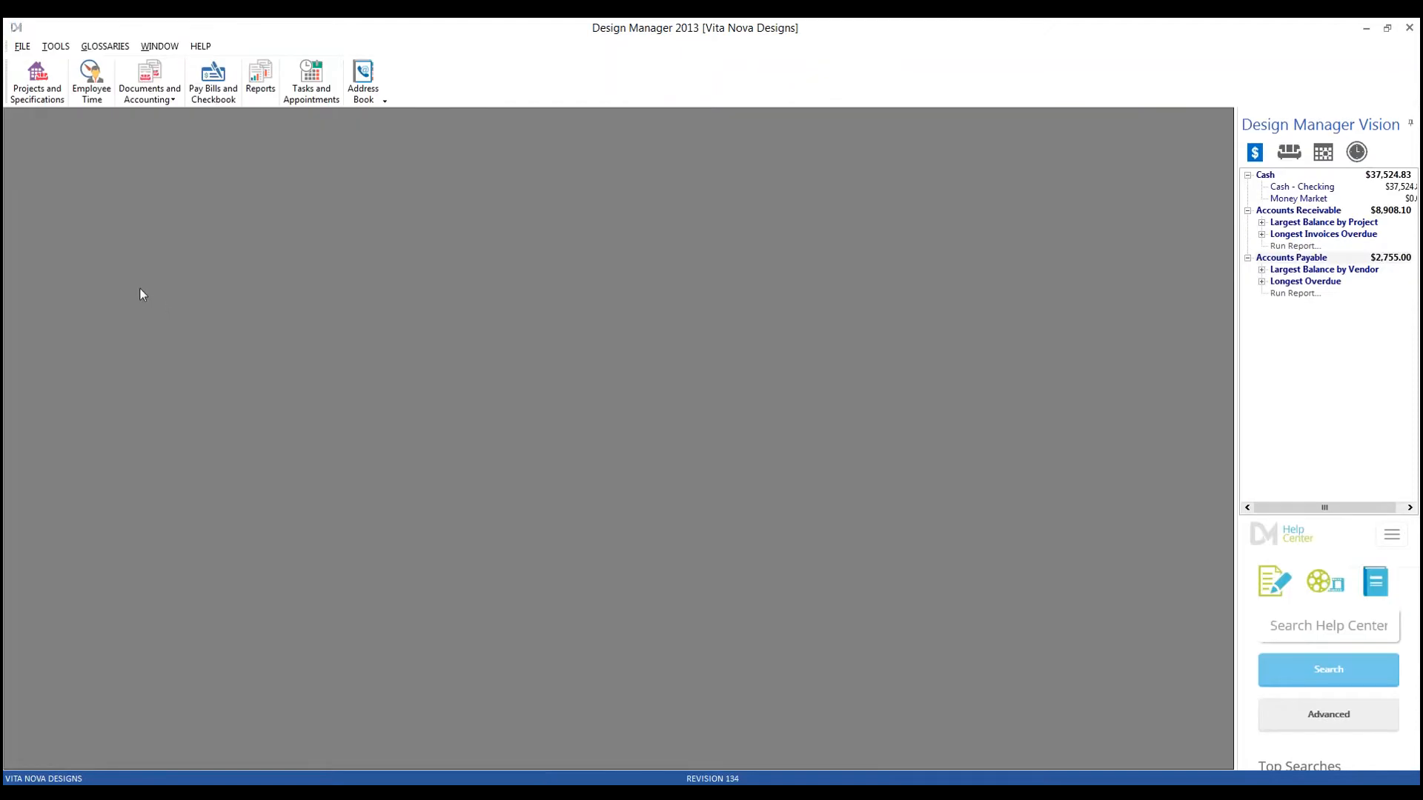
# Step: Switch to Design Manager 2013 and open Projects and Specifications, repositioning and widening the window and narrowing its tree pane
pyautogui.click(59, 100)
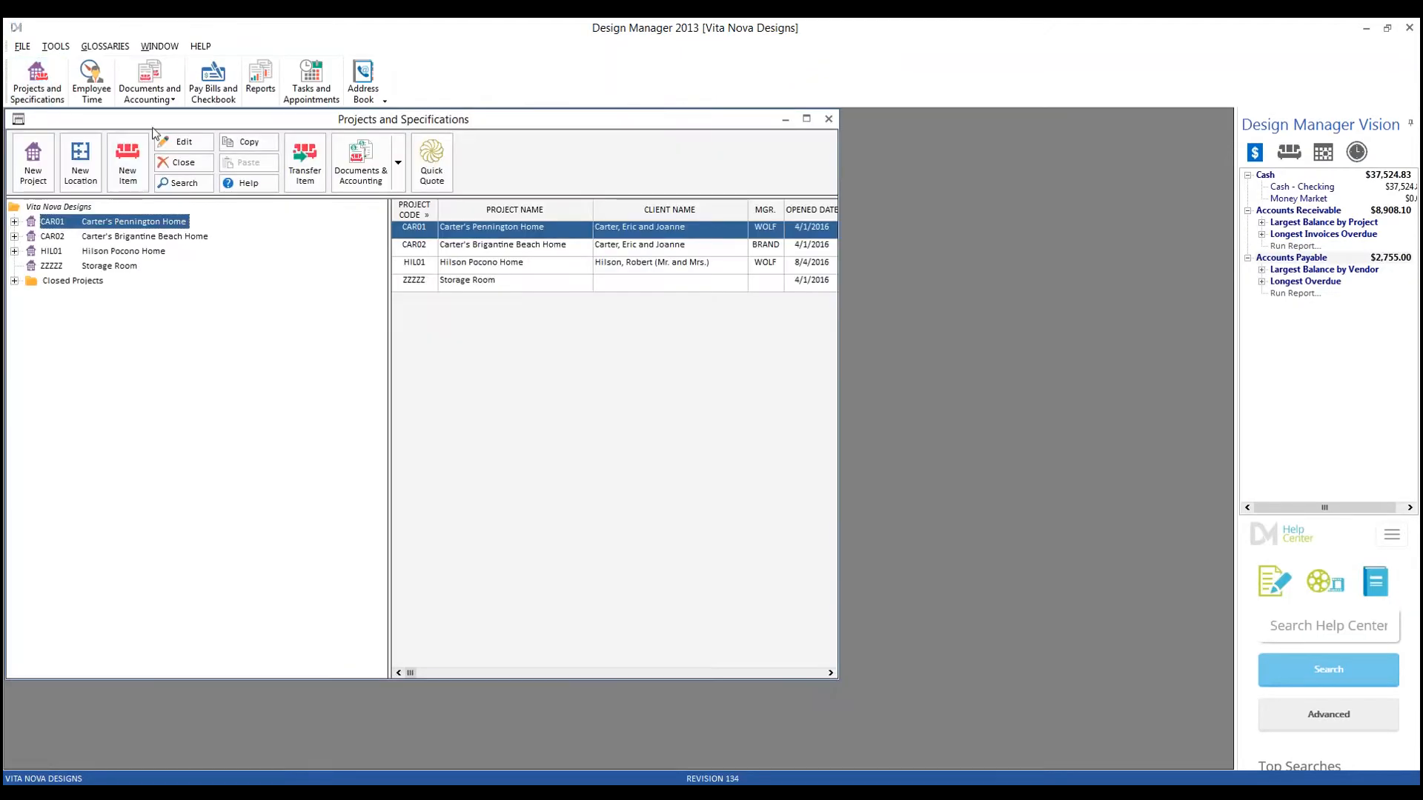
pyautogui.moveTo(157, 122); pyautogui.dragTo(240, 187)
pyautogui.moveTo(462, 356); pyautogui.dragTo(405, 355)
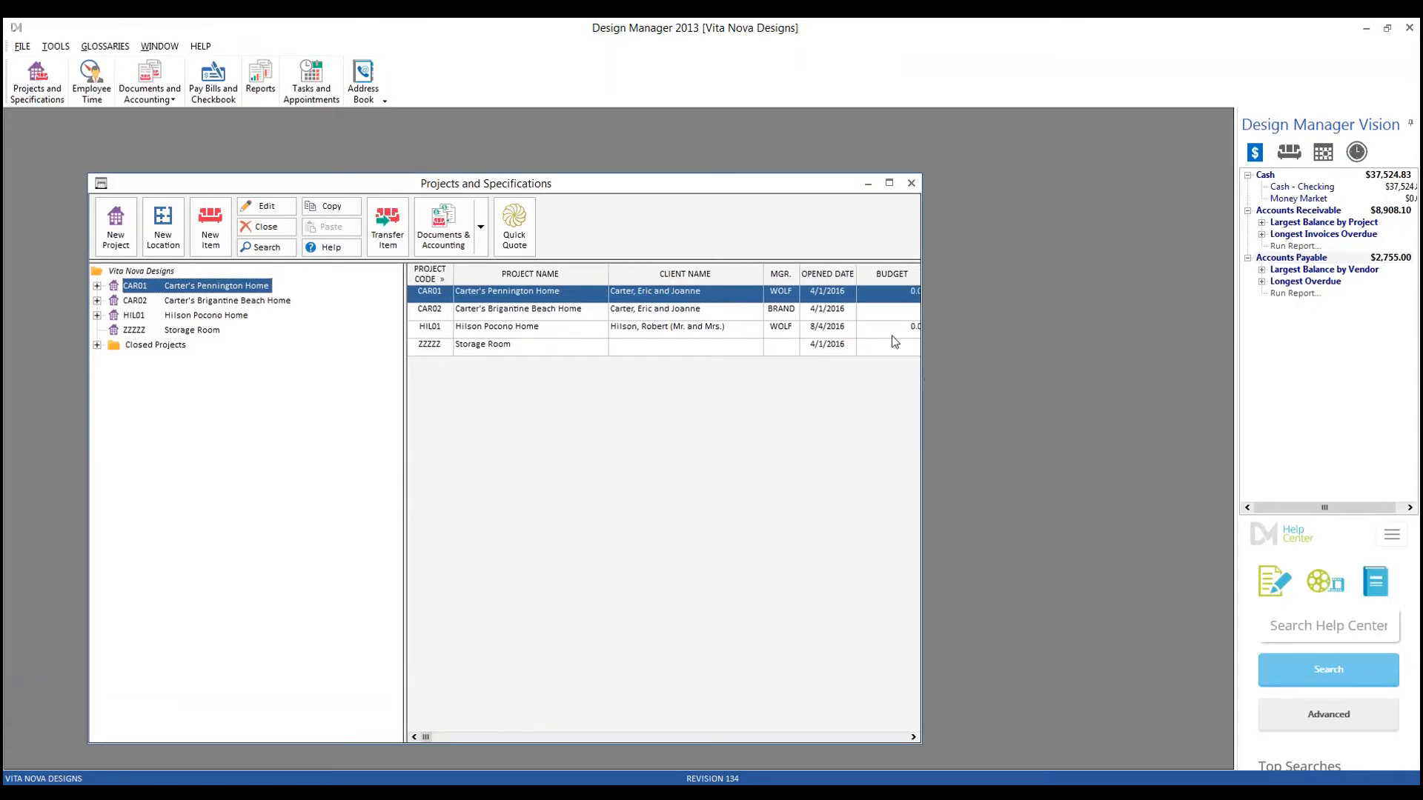
pyautogui.moveTo(927, 235); pyautogui.dragTo(1126, 238)
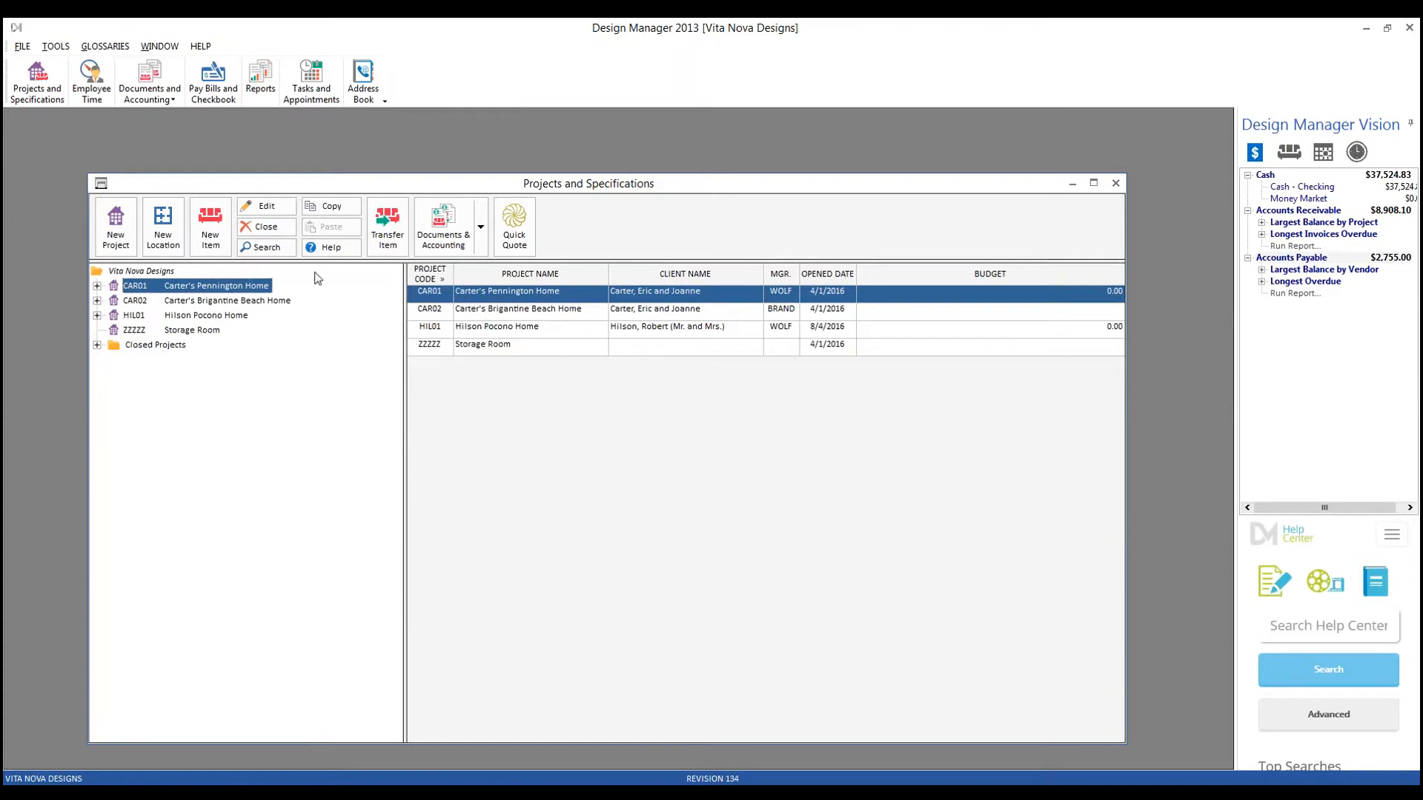
# Step: Expand project CAR01 and its GBED1 Guest Bedroom 1 location, and select item 0022 to list the project's items
pyautogui.click(97, 286)
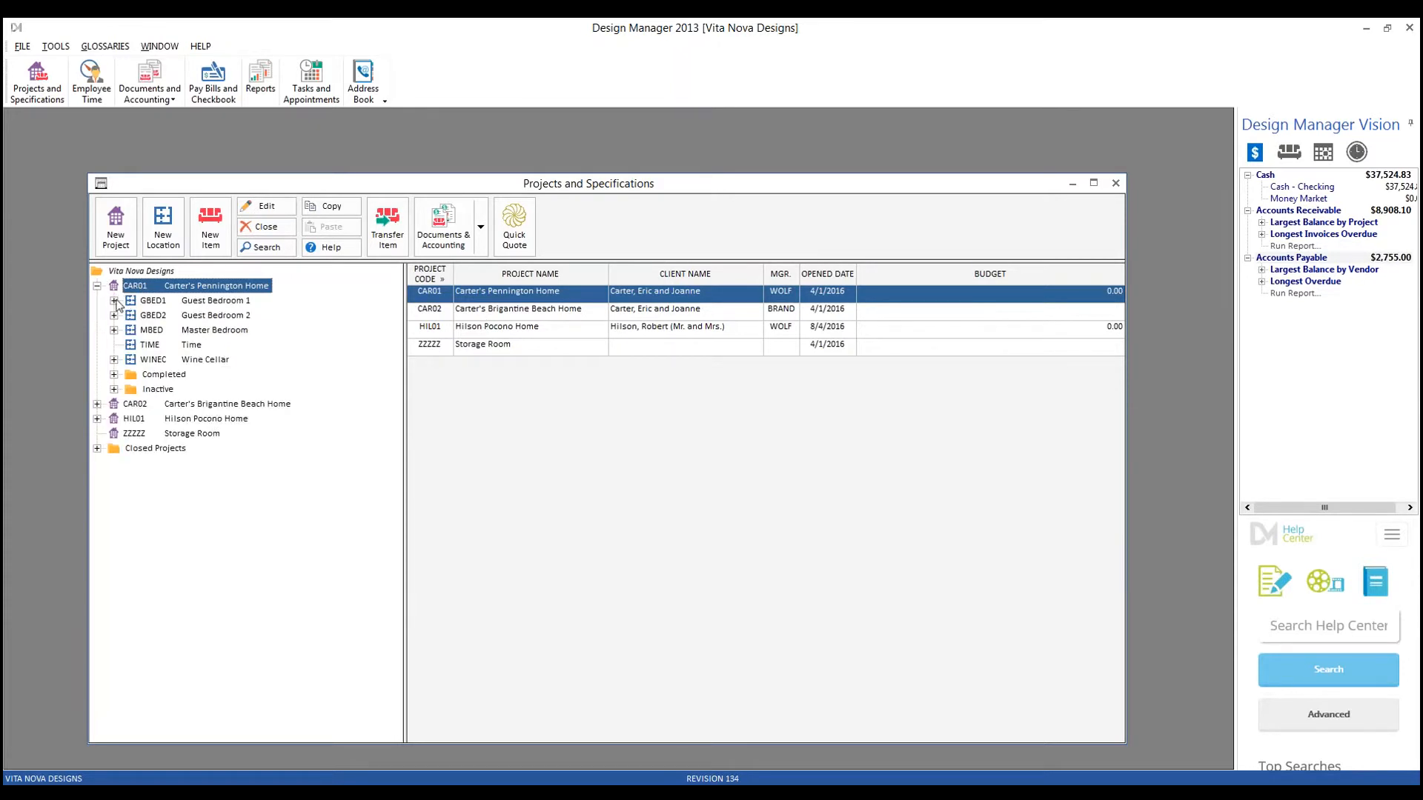
pyautogui.click(114, 301)
pyautogui.click(220, 318)
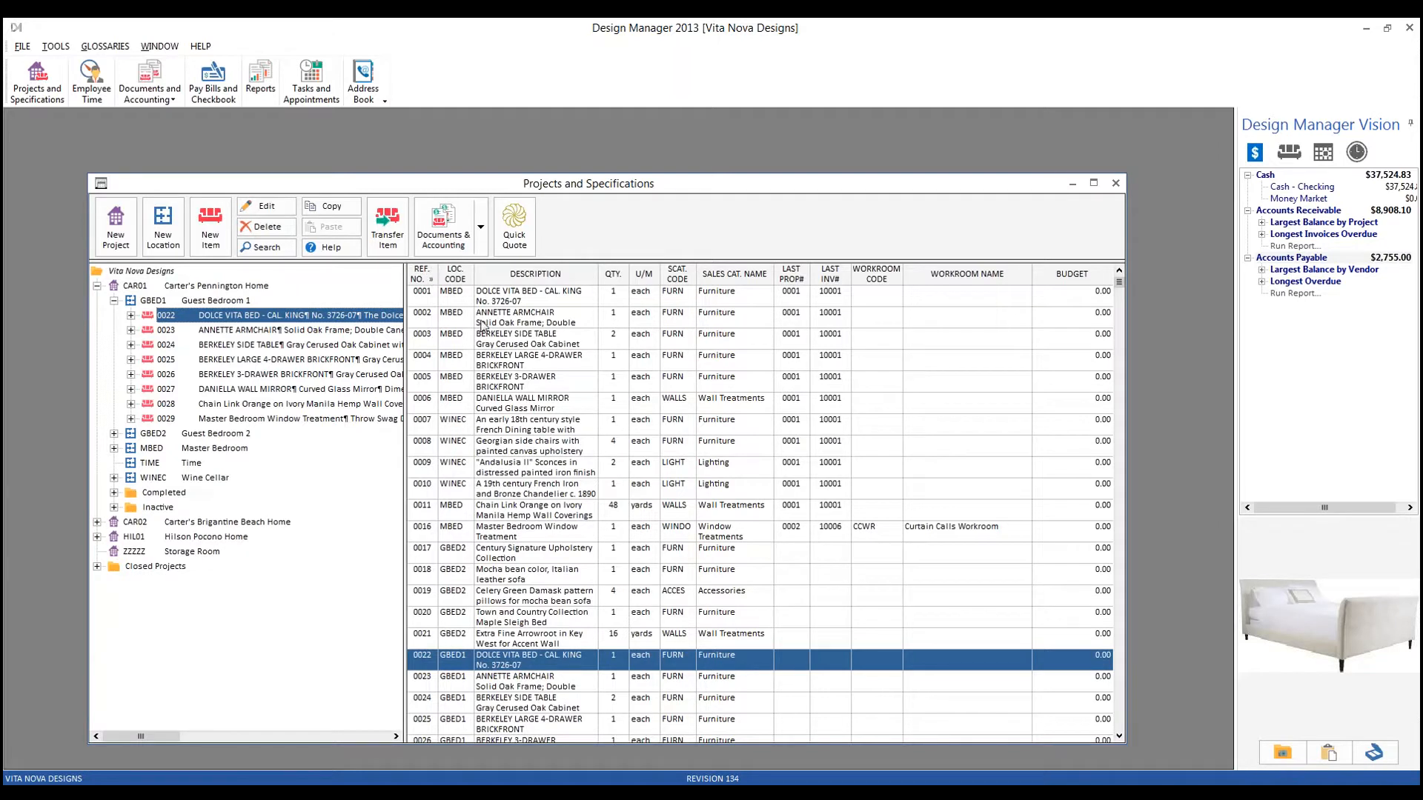
# Step: Jump to reference number 0024 in the item list, and sort the items by description to look up the DOLCE VITA BED
pyautogui.click(504, 320)
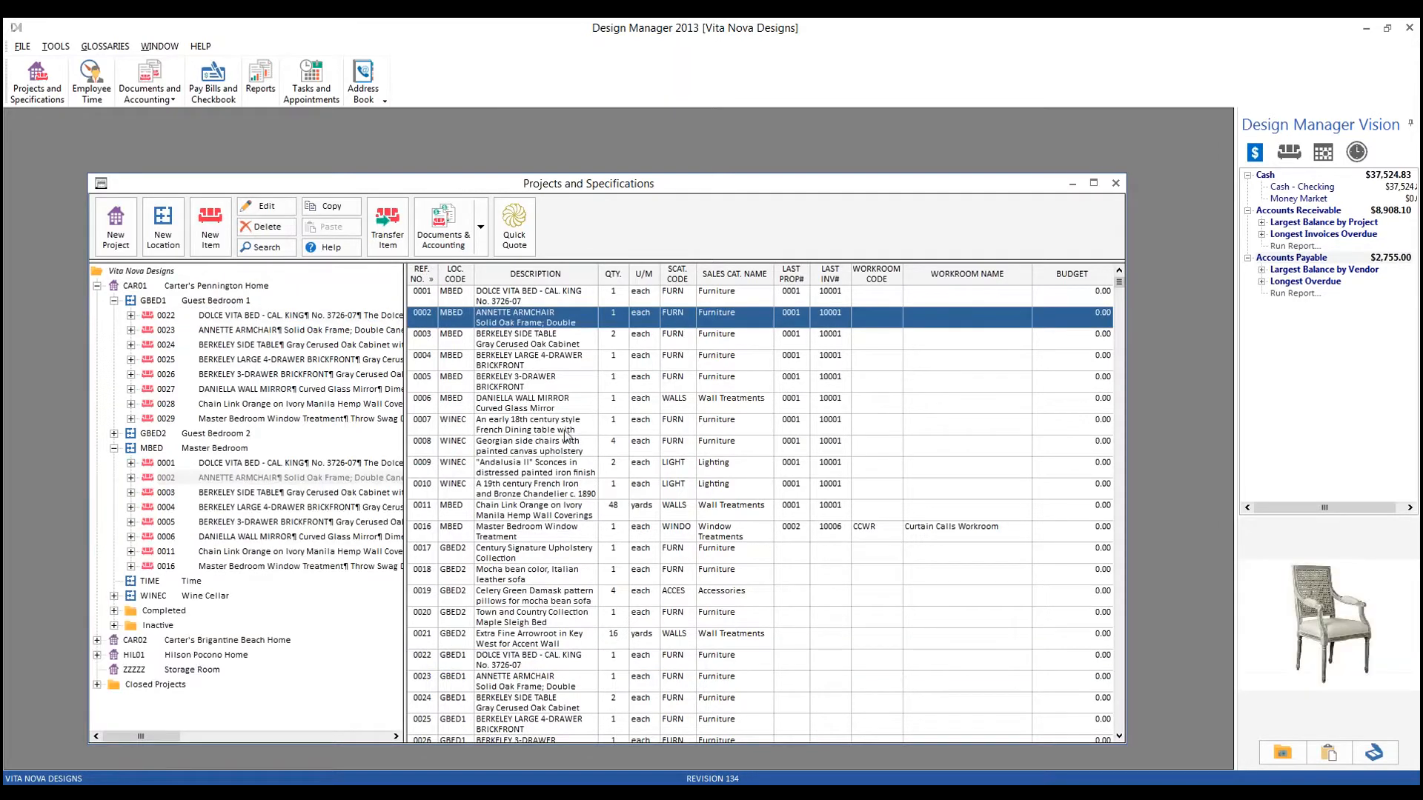
pyautogui.write('0024')
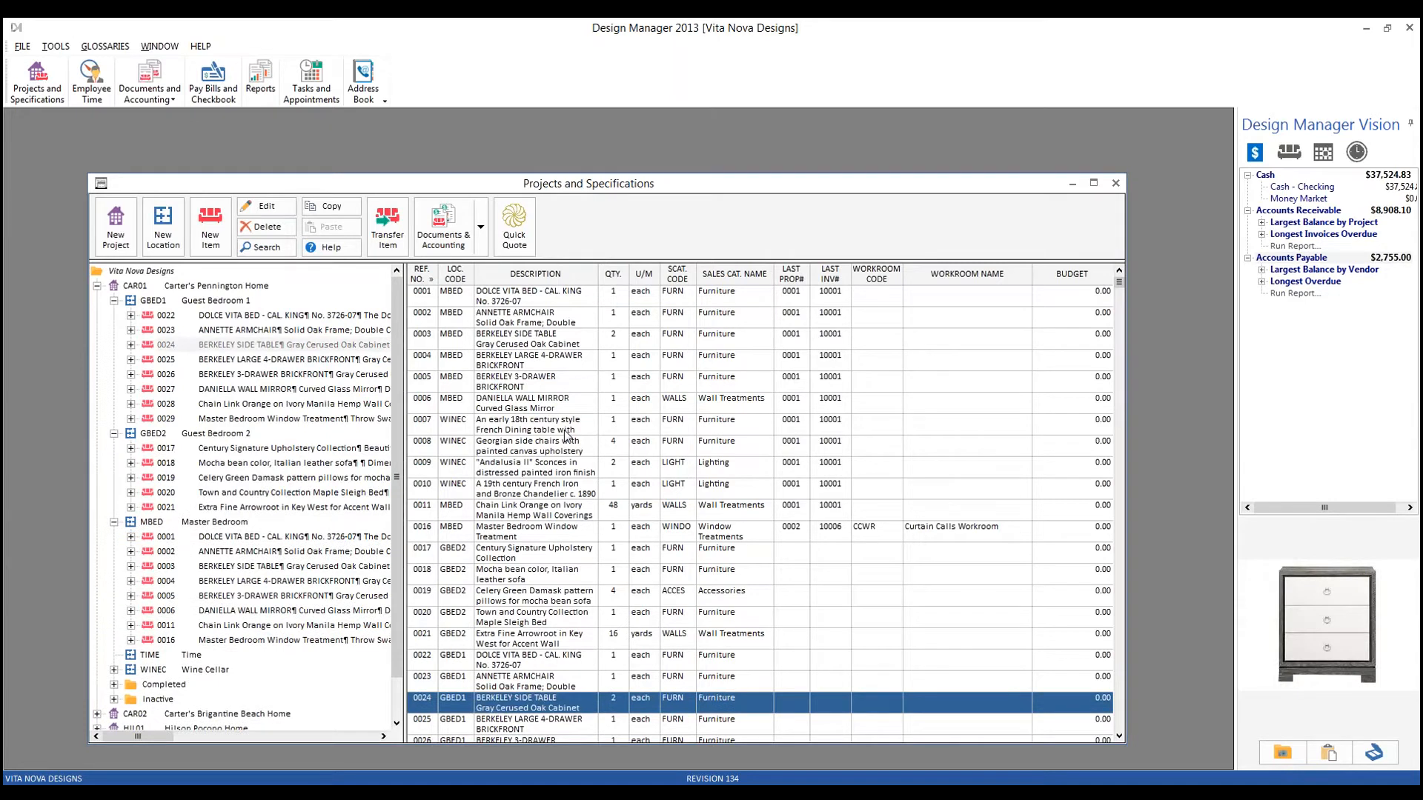
pyautogui.click(552, 273)
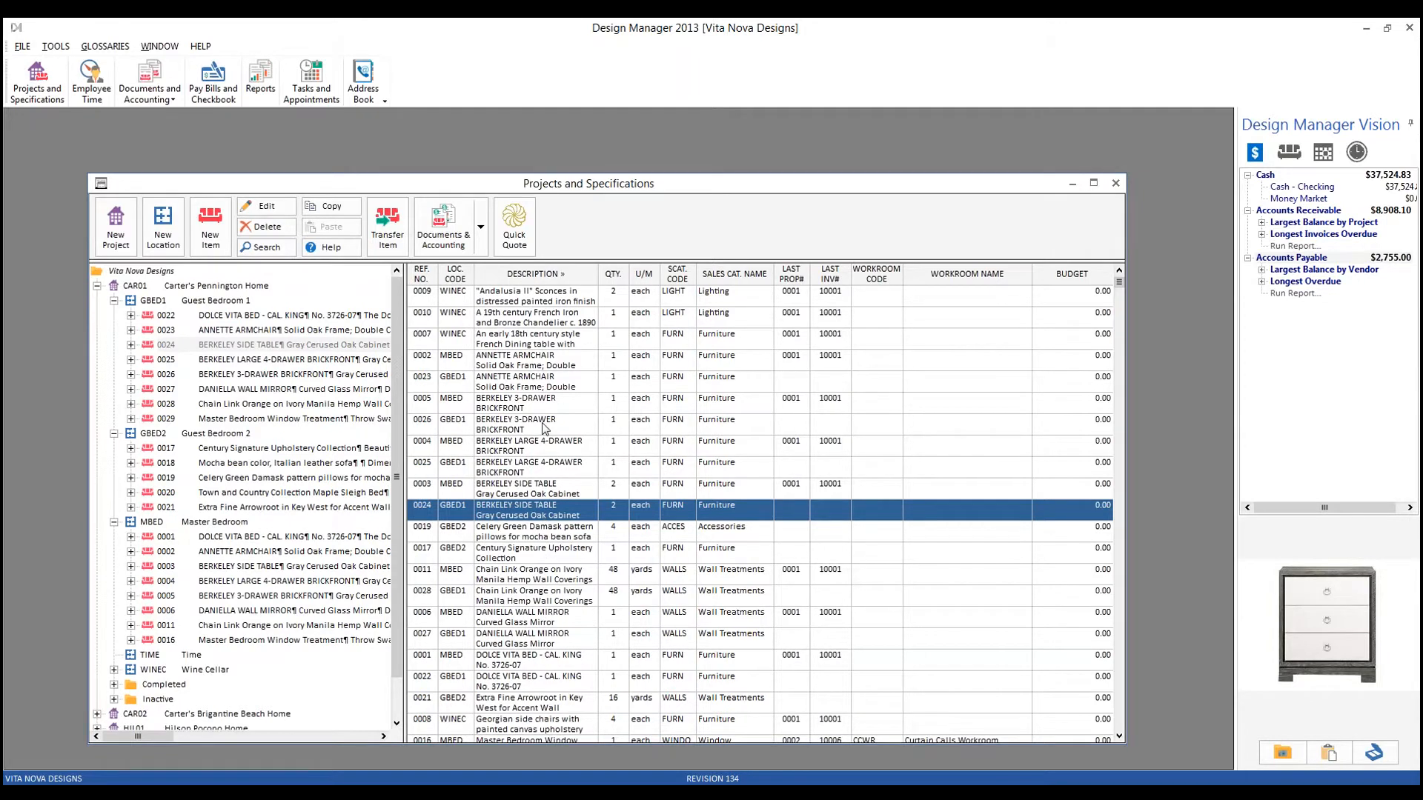
pyautogui.write('DOCE')
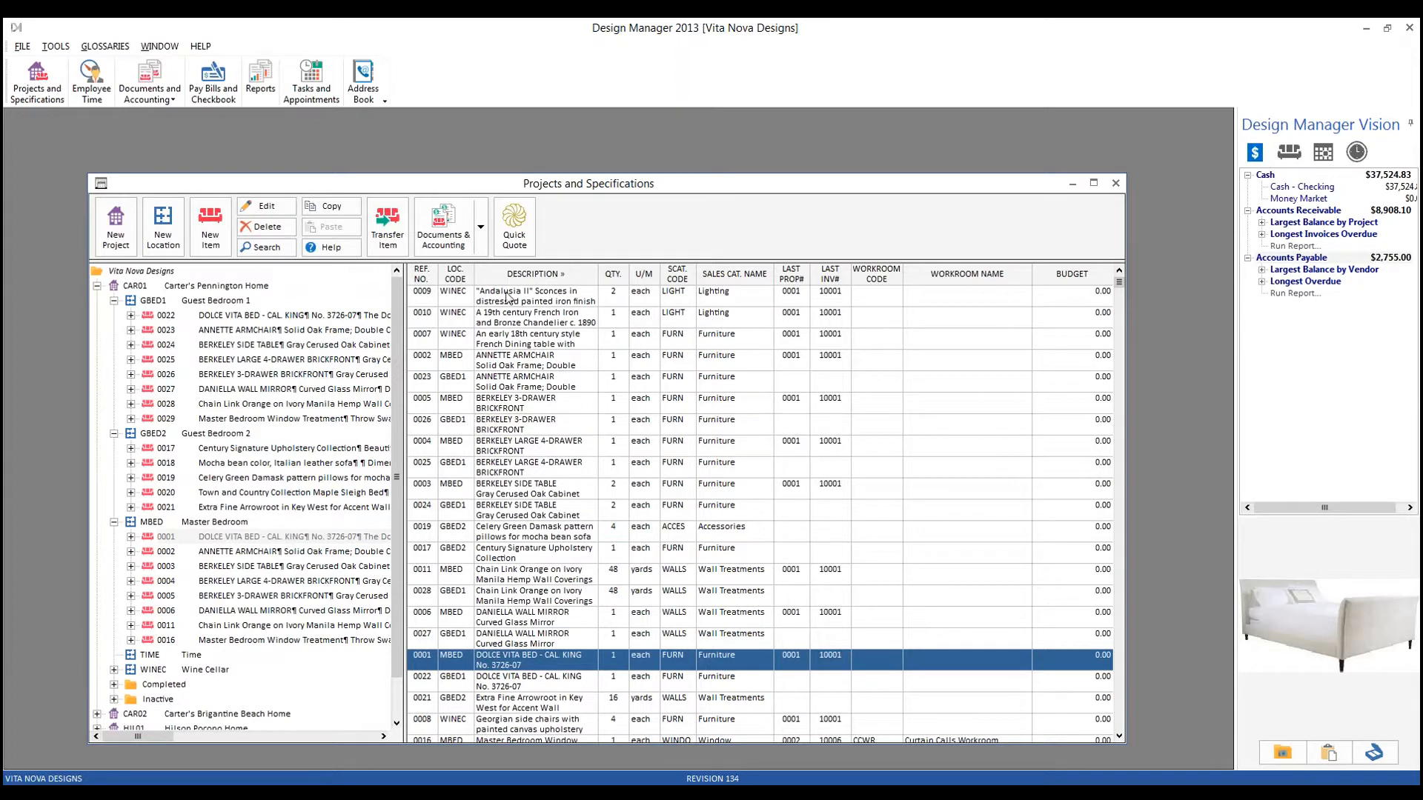
# Step: Sort the items by reference number again, close Projects and Specifications, and close the Specifications window in Design Manager Pro 8.0
pyautogui.click(422, 273)
pyautogui.click(1116, 183)
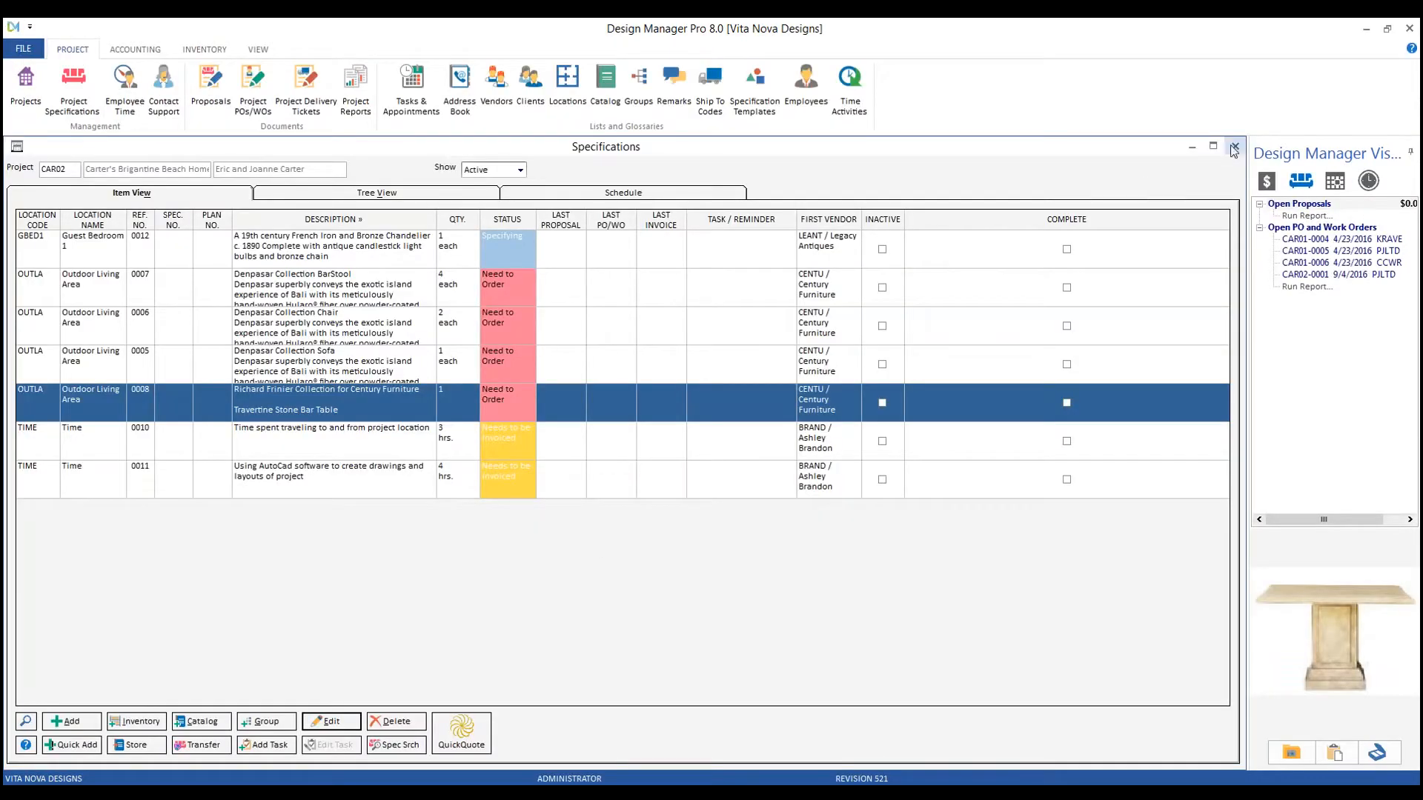
pyautogui.click(1237, 149)
# Step: Open the accounting Bills & Invoices window and show the existing vendor deposits, invoices and operating expenses
pyautogui.click(136, 49)
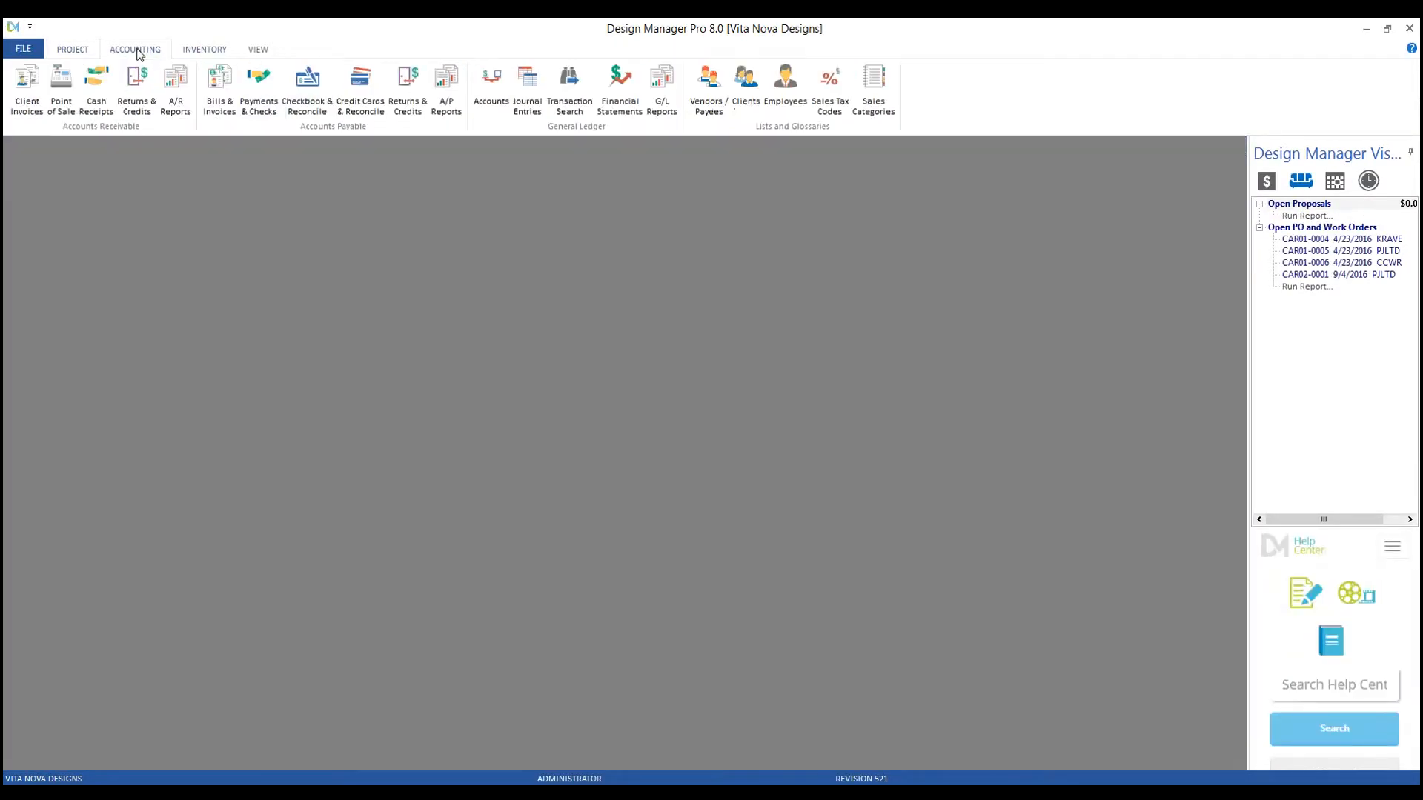
pyautogui.click(219, 96)
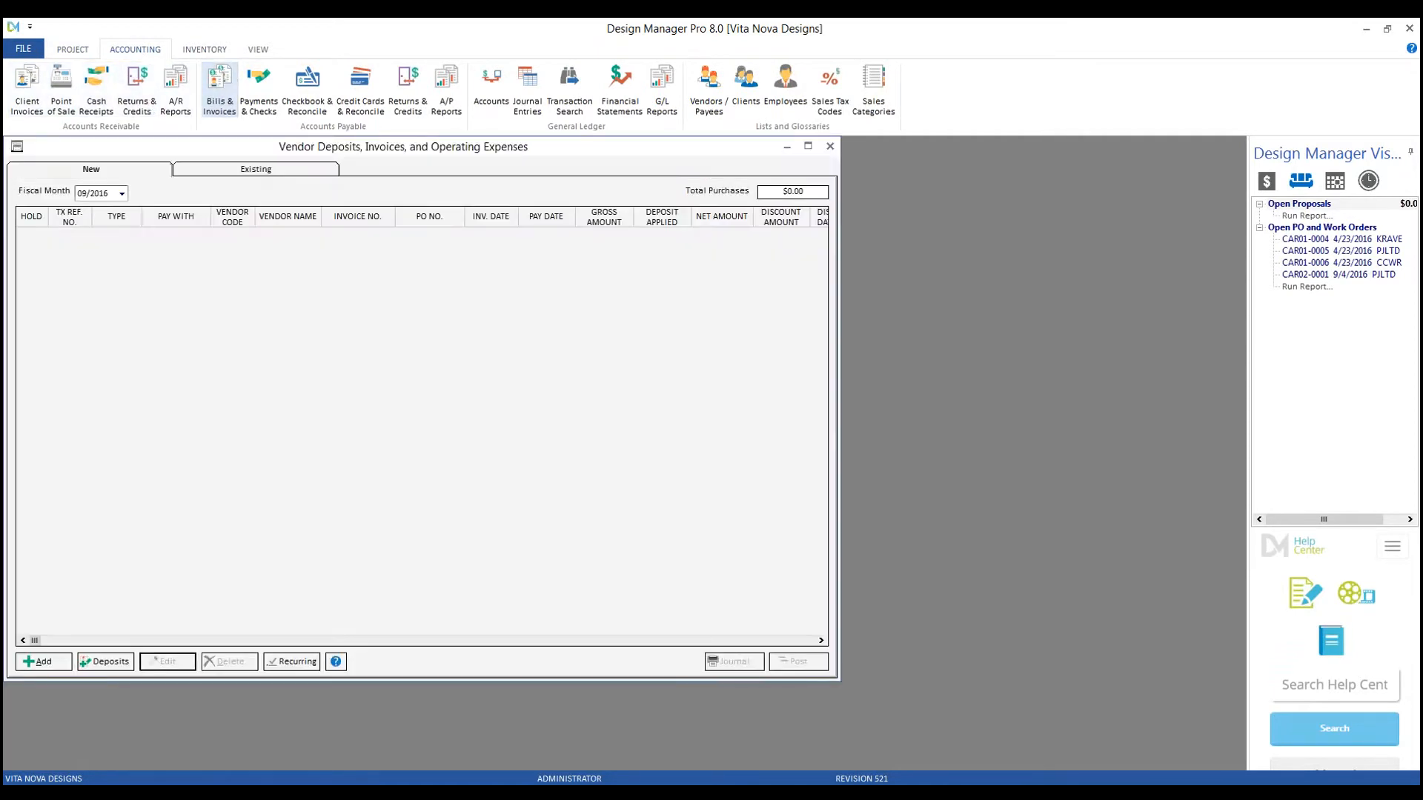
pyautogui.click(292, 171)
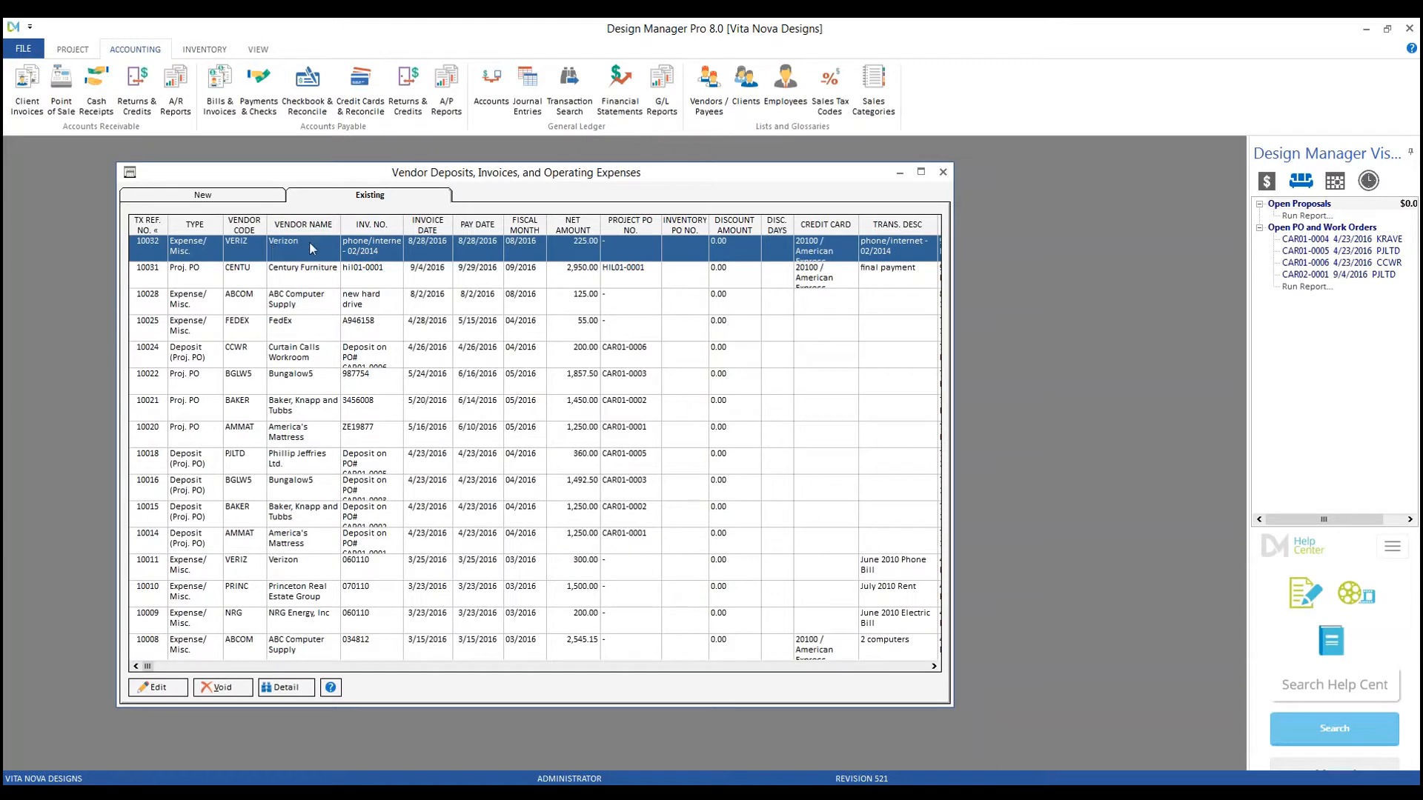
# Step: Sort the existing vendor transactions by vendor code, filter them to codes starting with VER, and minimize the window
pyautogui.click(253, 230)
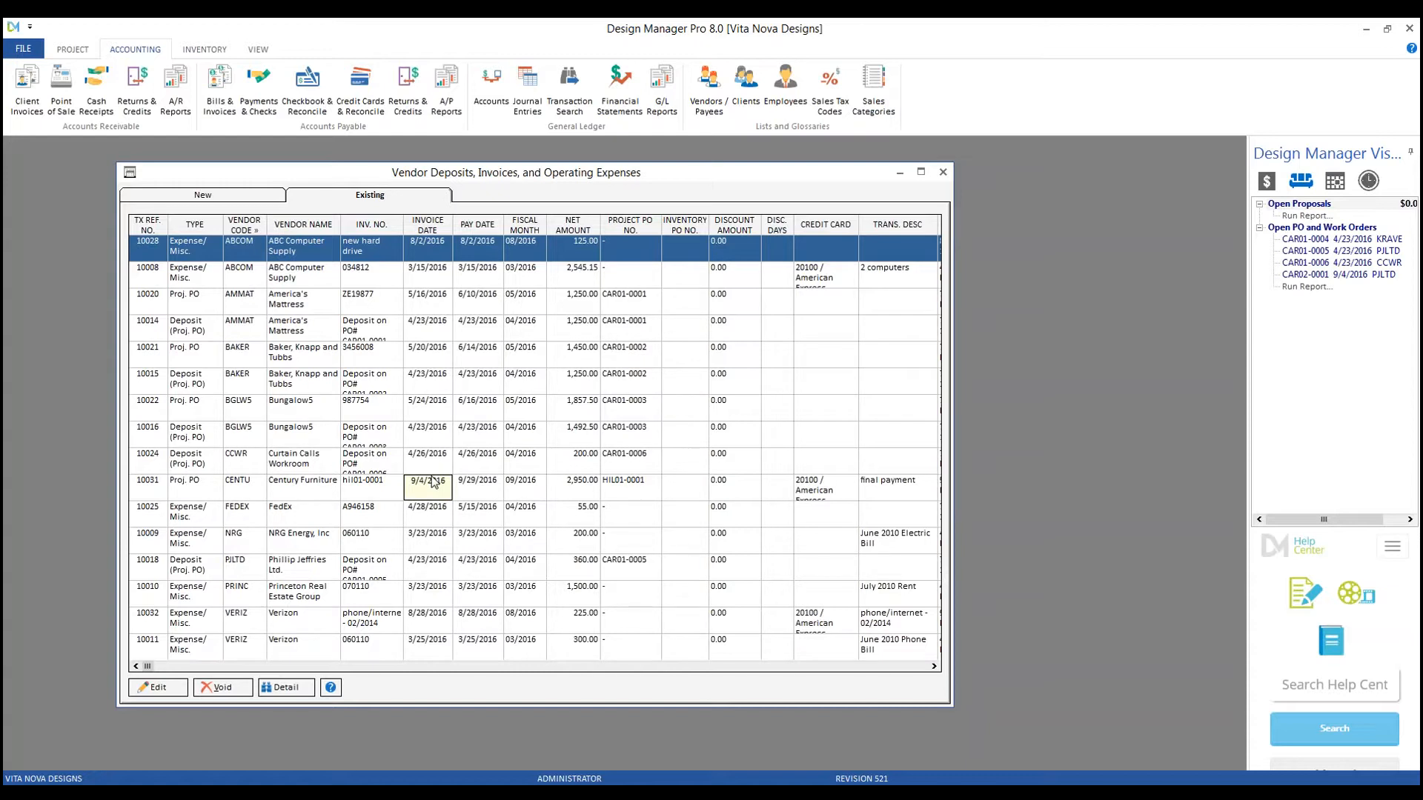
pyautogui.write('VER')
pyautogui.press('Return')
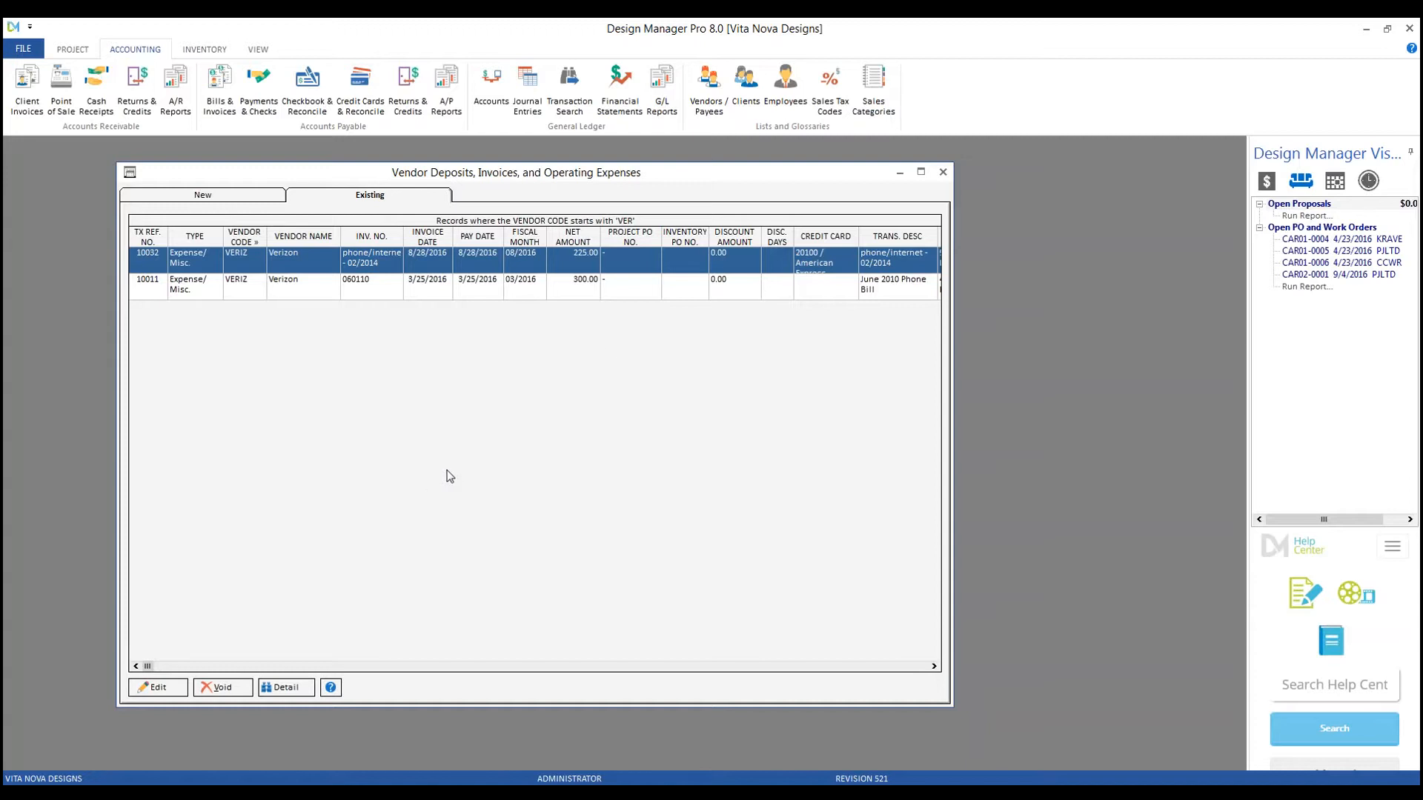
pyautogui.click(897, 178)
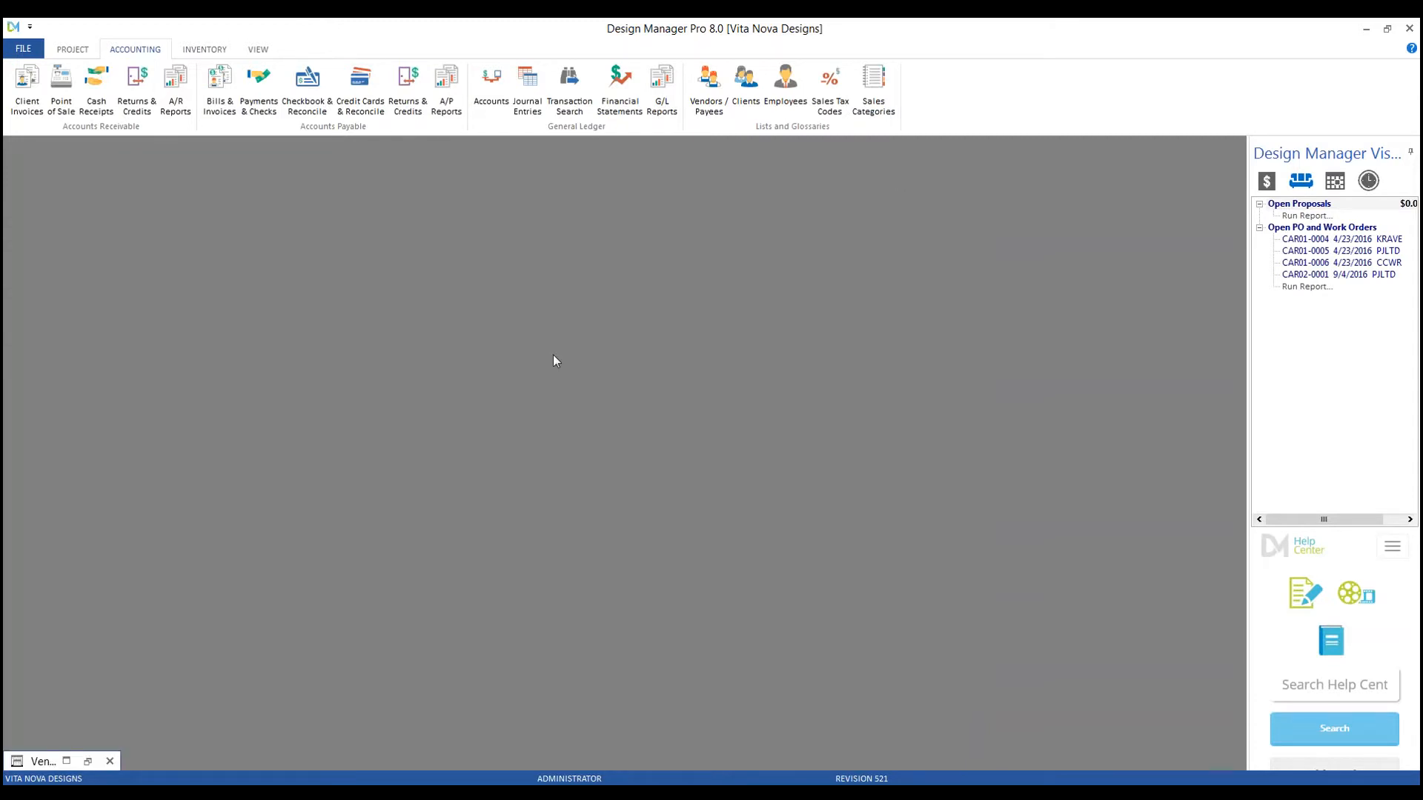
# Step: Open Project Specifications and load the items of project CAR02
pyautogui.click(73, 49)
pyautogui.click(73, 85)
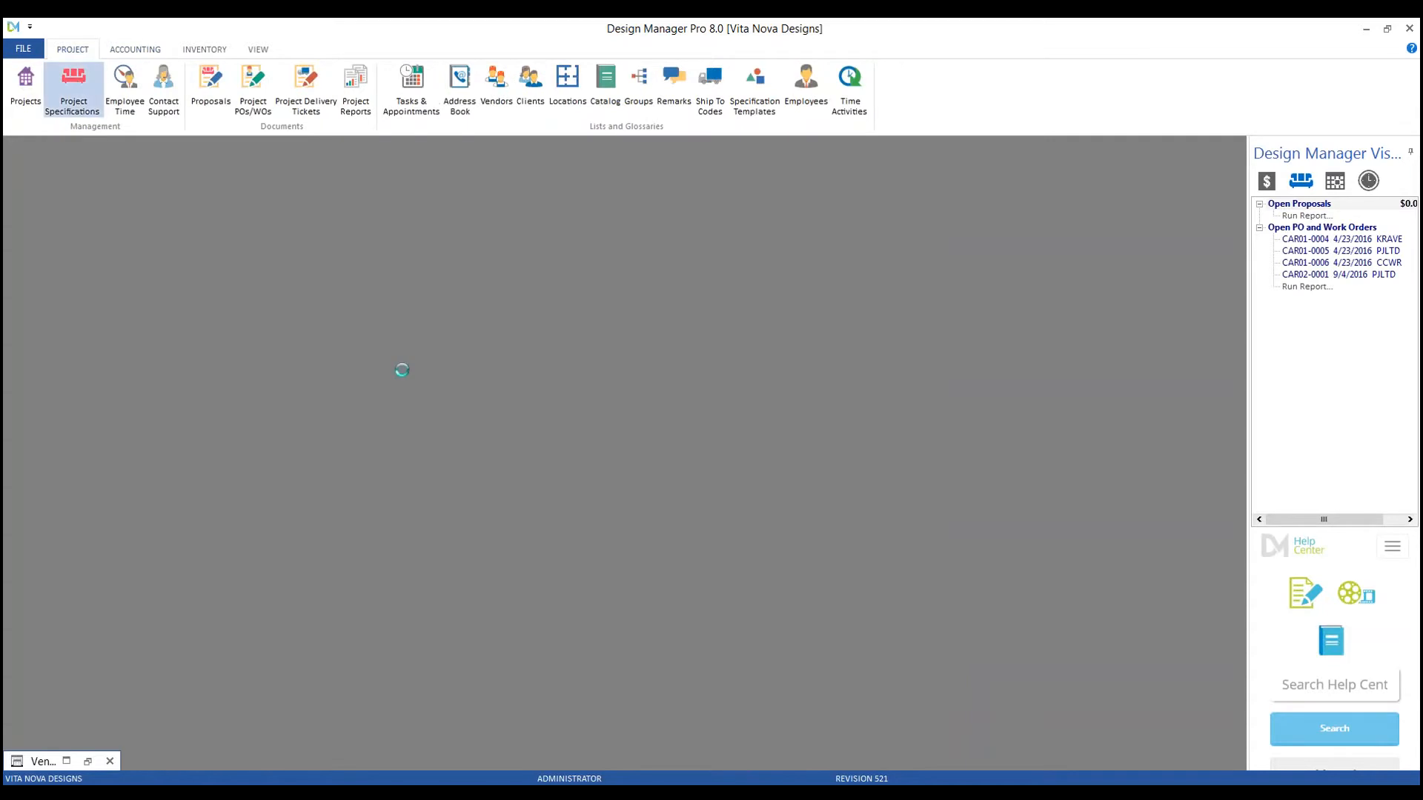
pyautogui.write('CAR02')
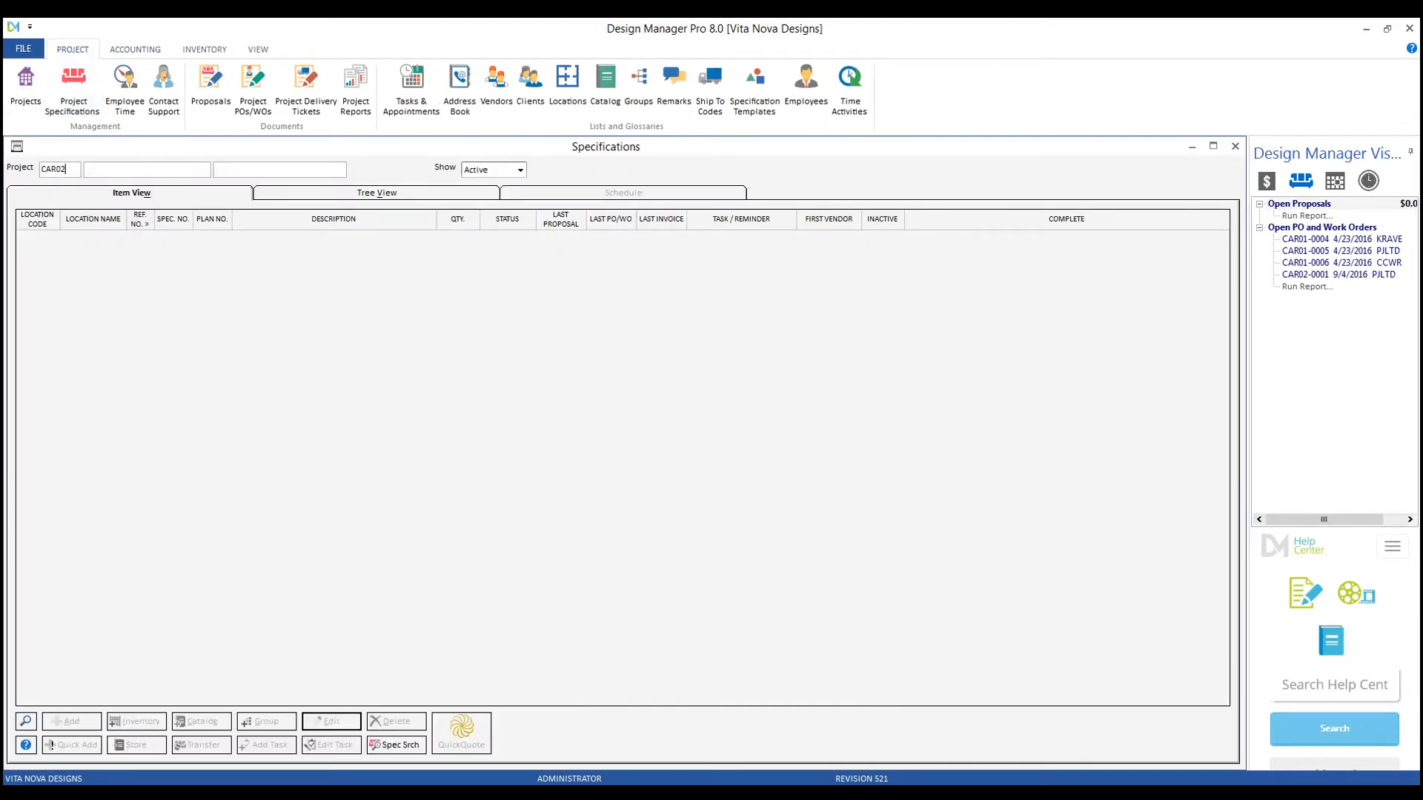
pyautogui.press('Tab')
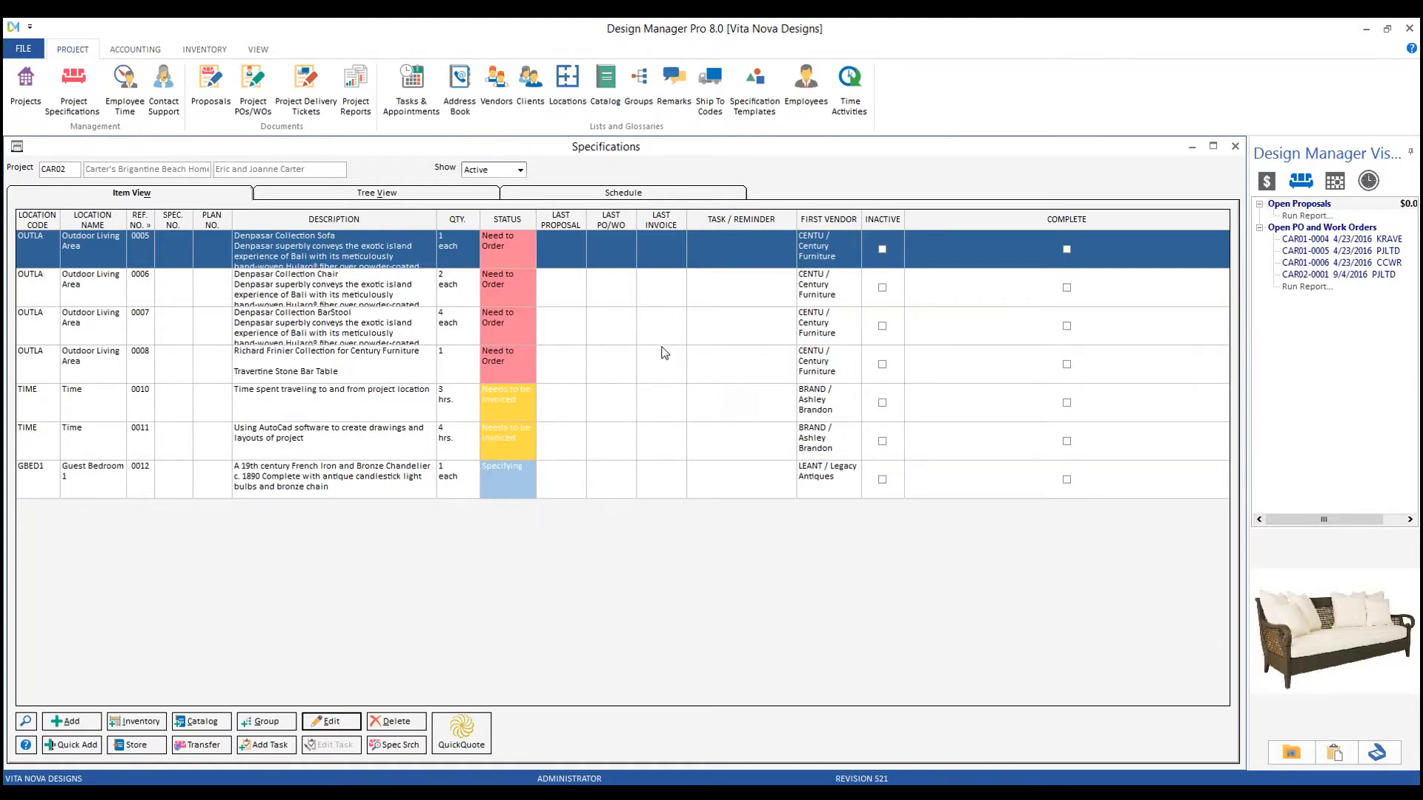
# Step: Try the add and edit commands on the Denpasar Collection Sofa, item 0005, leaving each without changes
pyautogui.rightClick(317, 248)
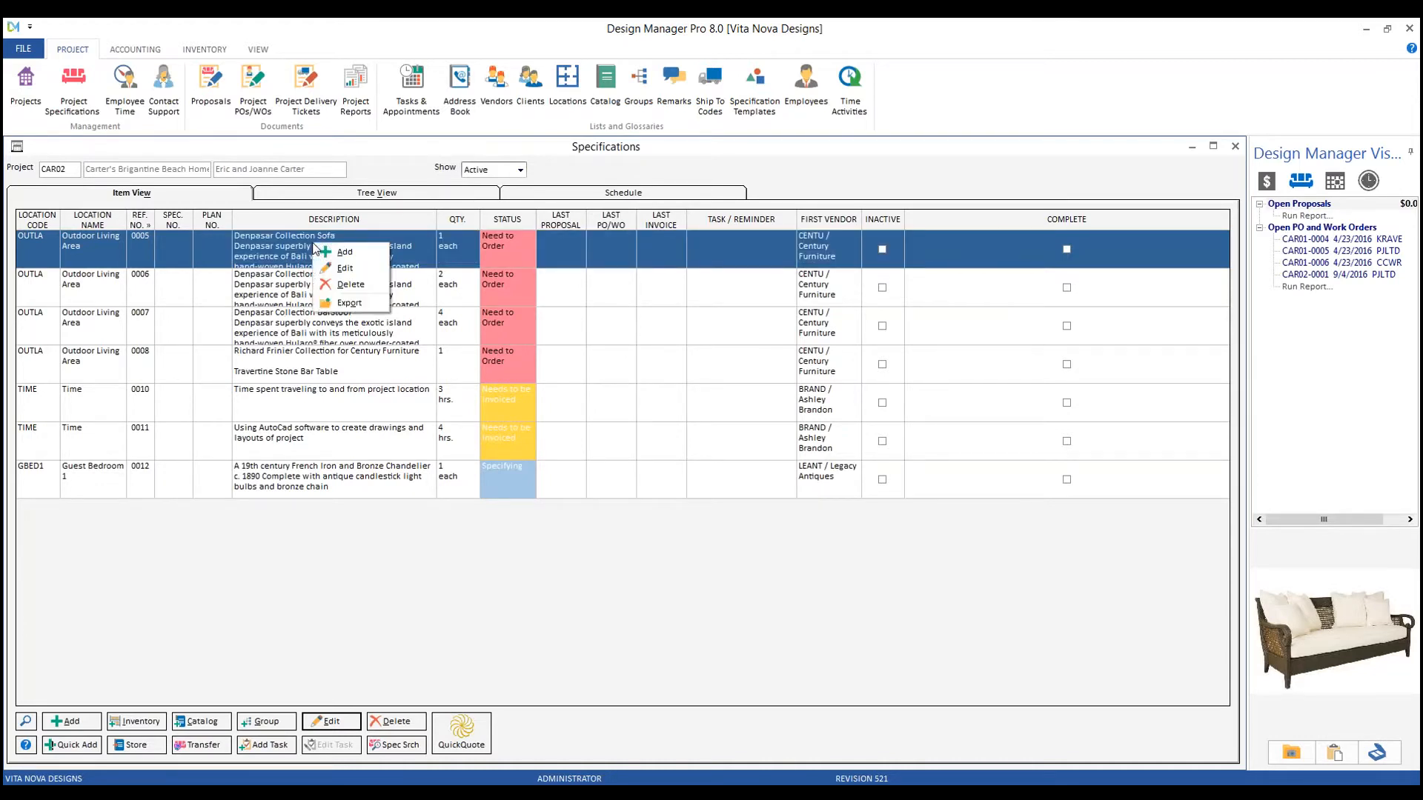
pyautogui.click(375, 255)
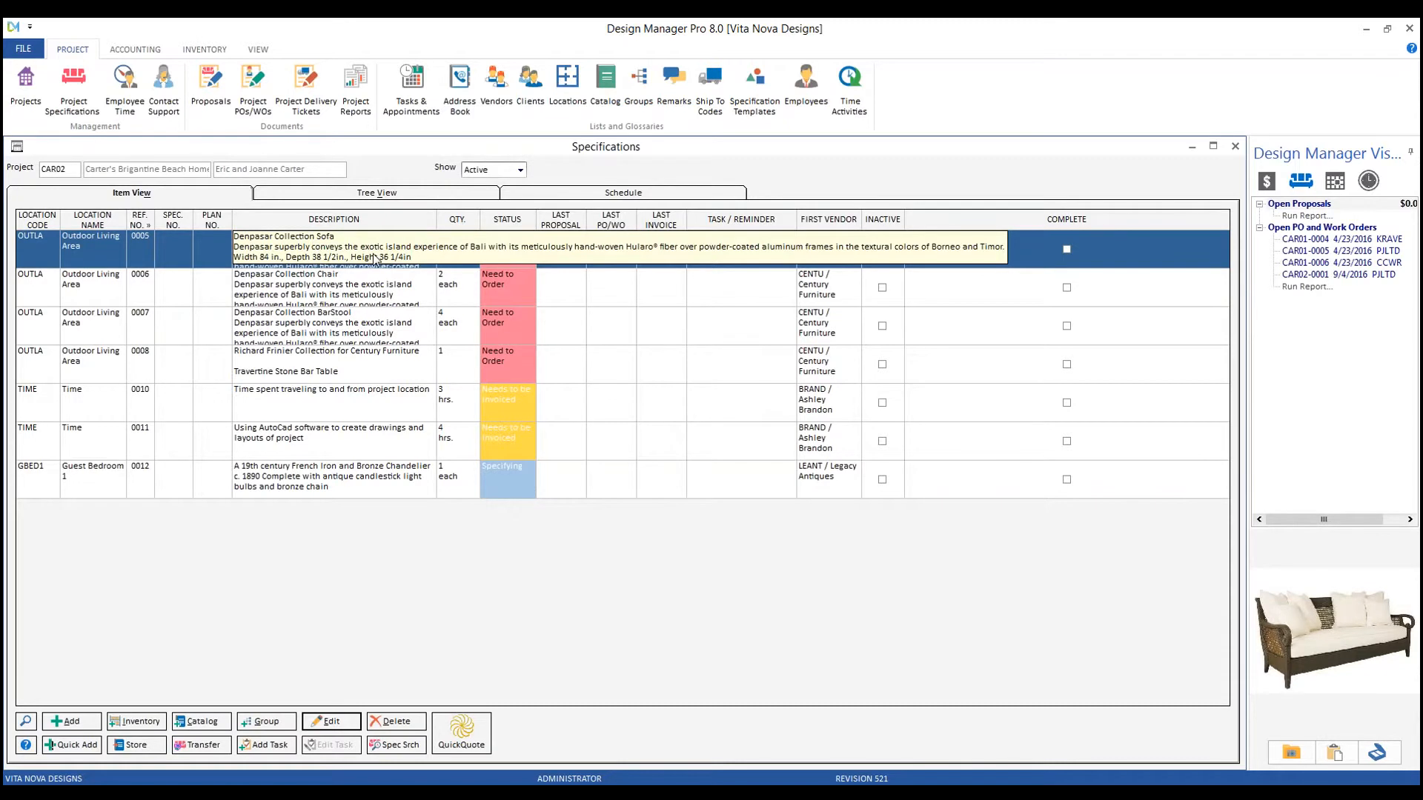
pyautogui.click(570, 479)
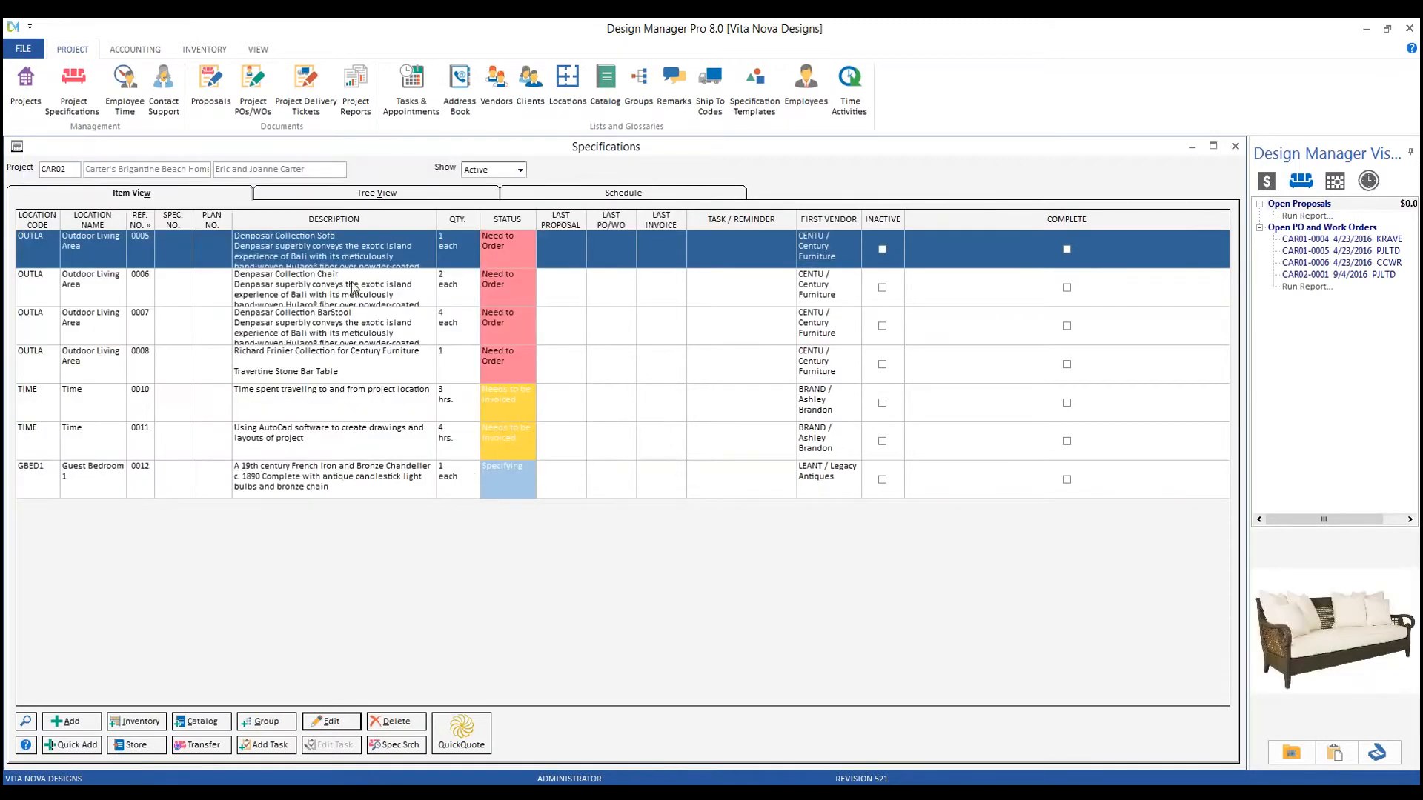
pyautogui.rightClick(350, 250)
pyautogui.click(381, 274)
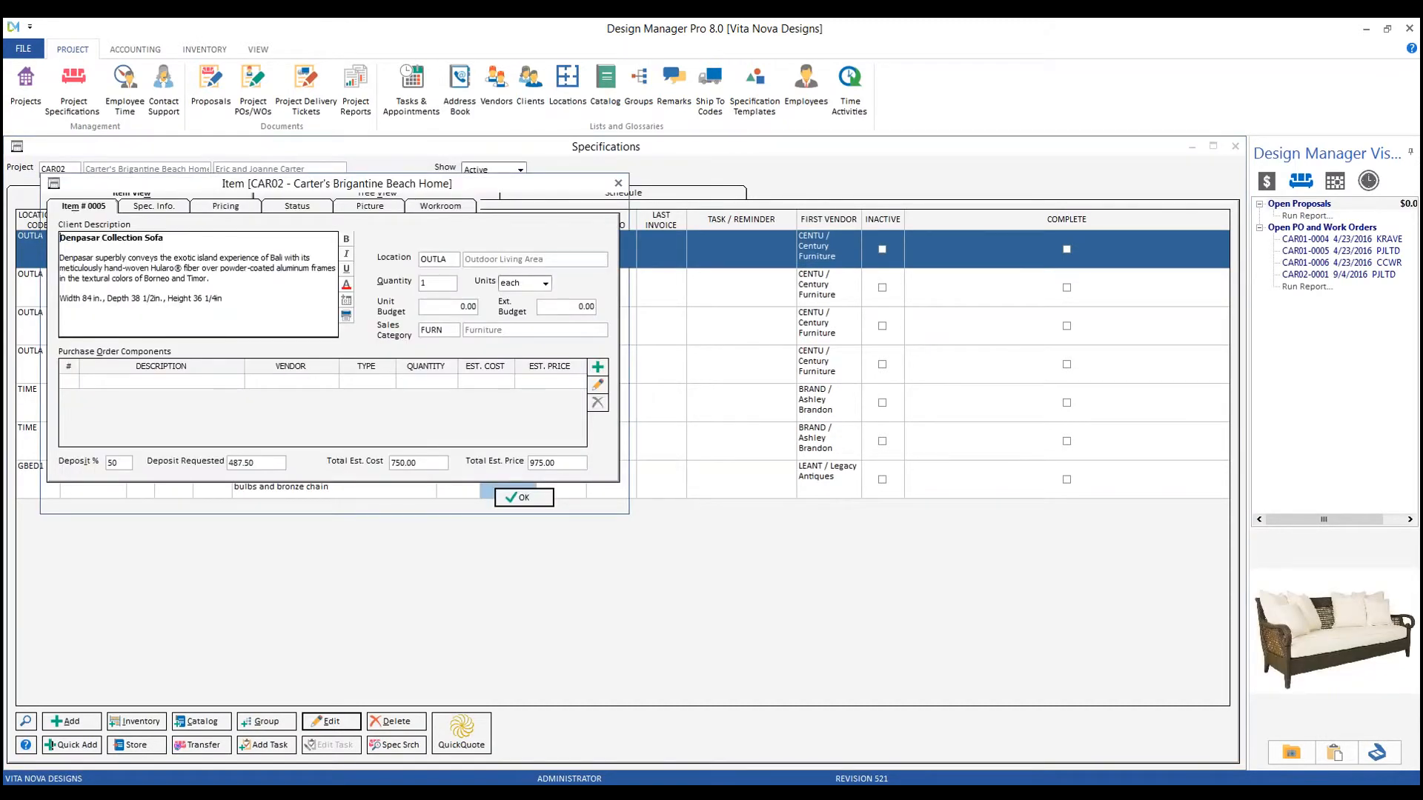
pyautogui.click(593, 504)
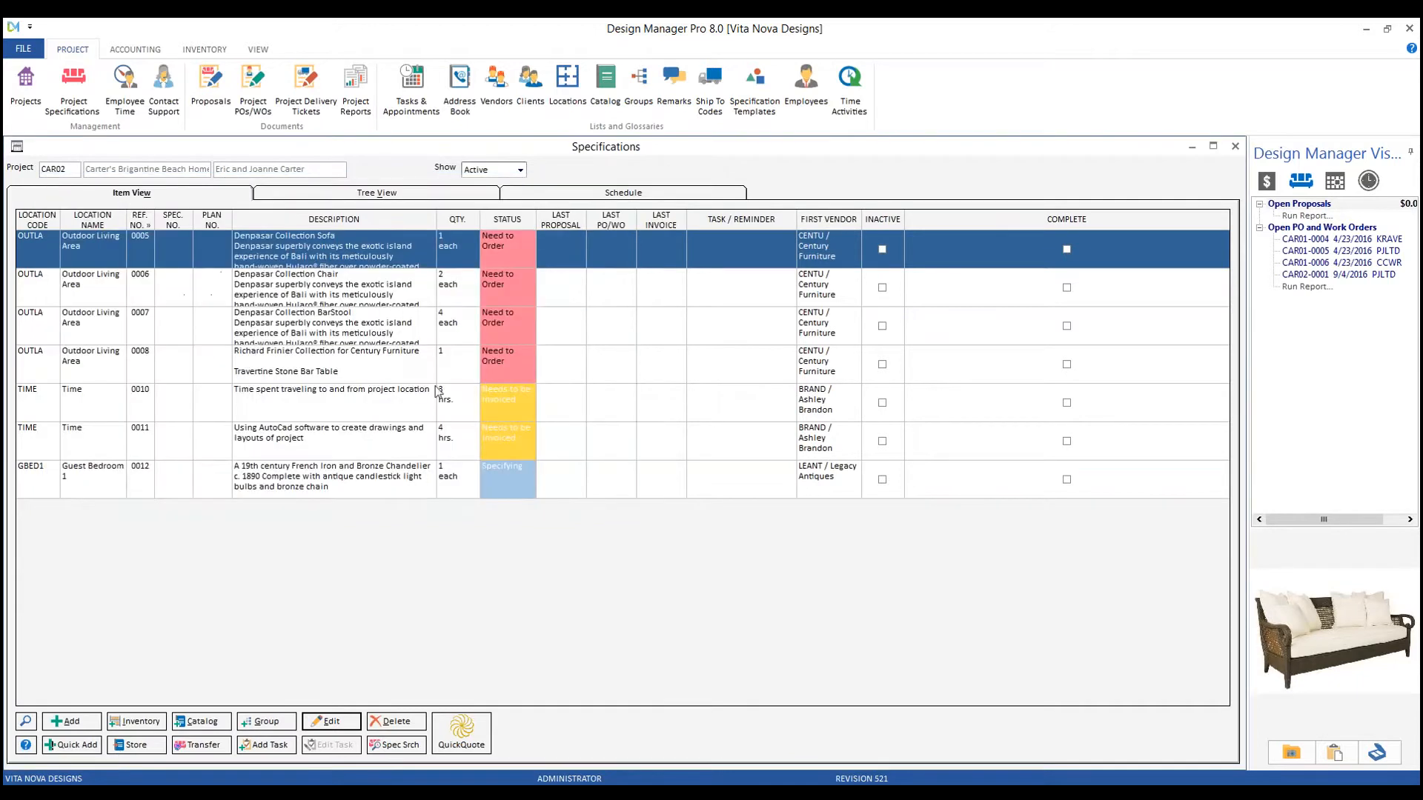
# Step: Try to delete the Denpasar Collection Sofa, item 0005, from the specifications
pyautogui.rightClick(367, 246)
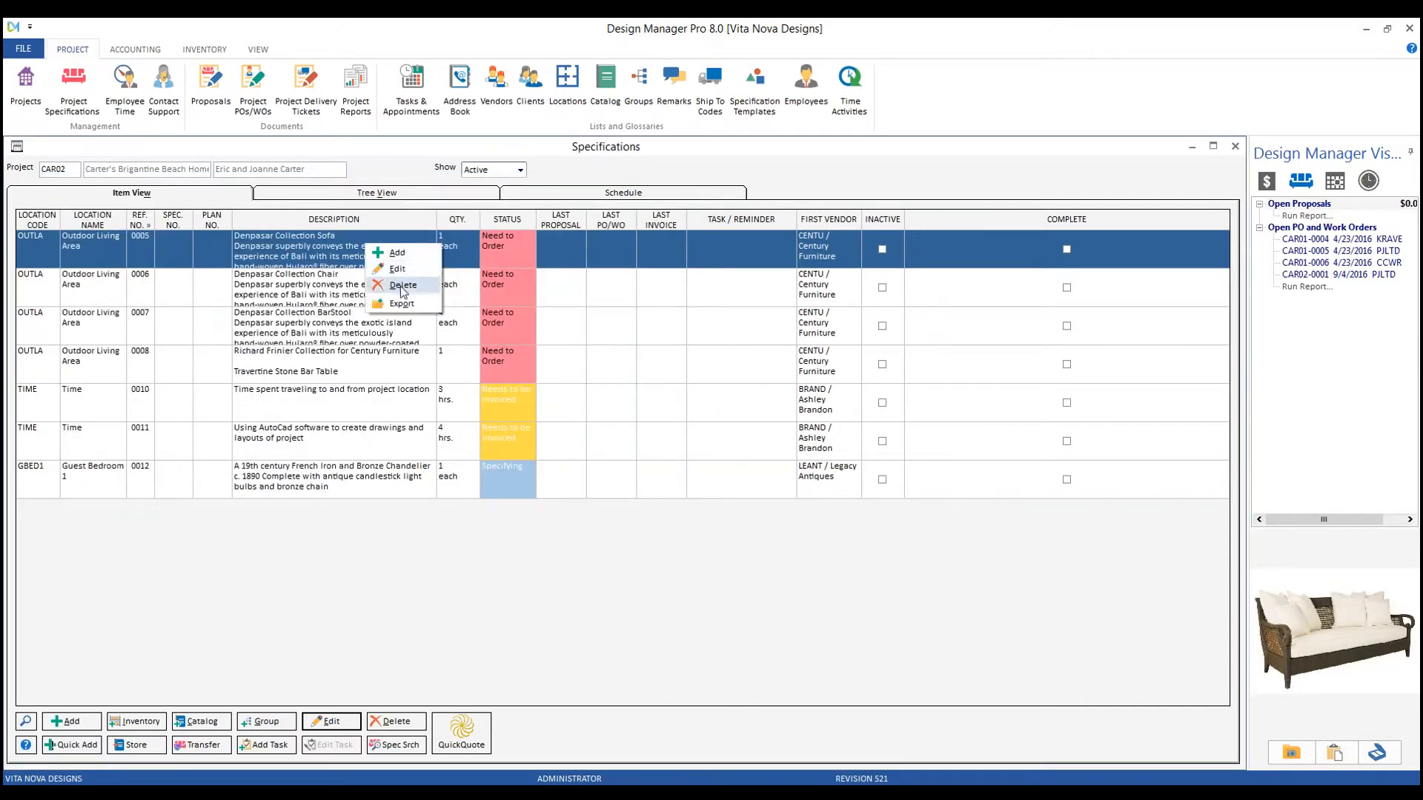
pyautogui.click(400, 285)
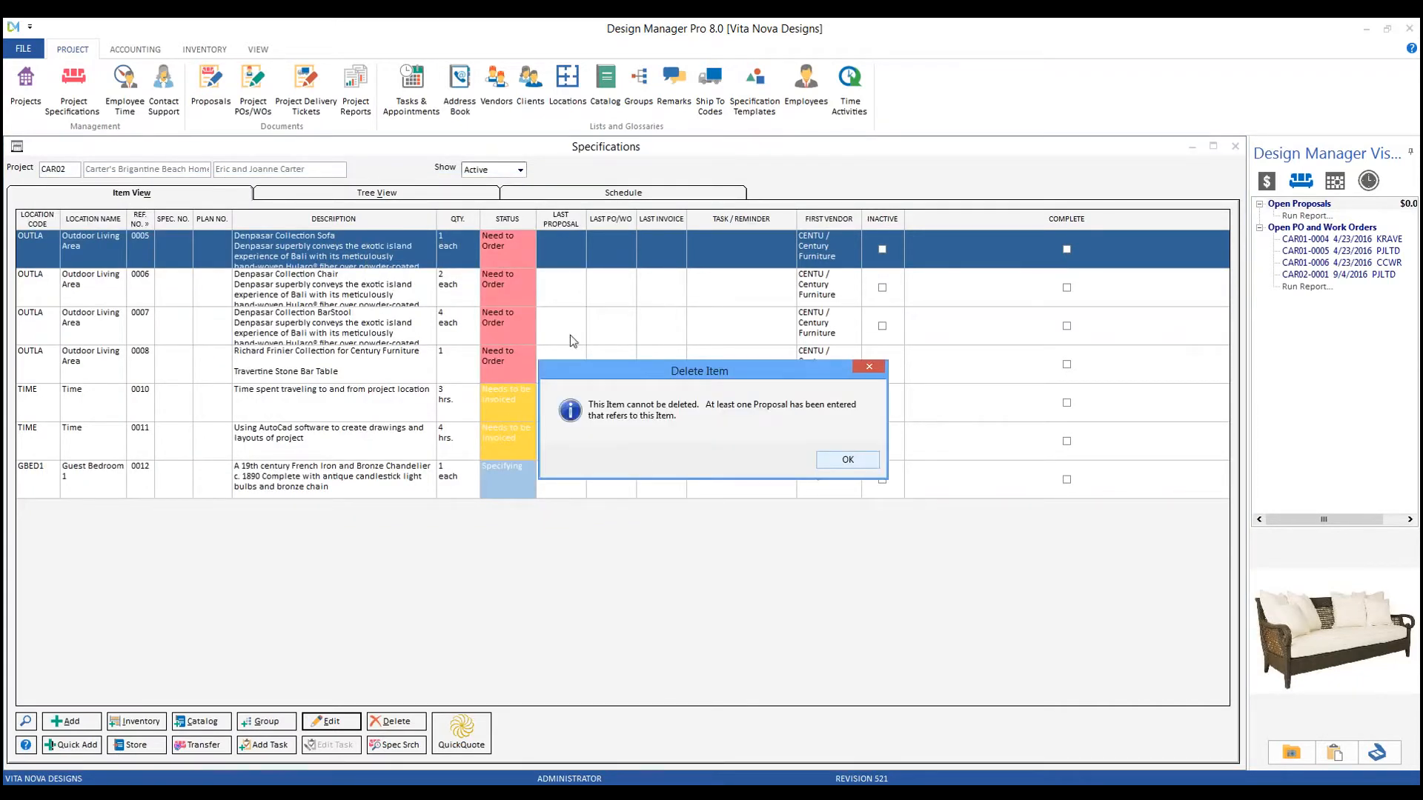
pyautogui.click(856, 465)
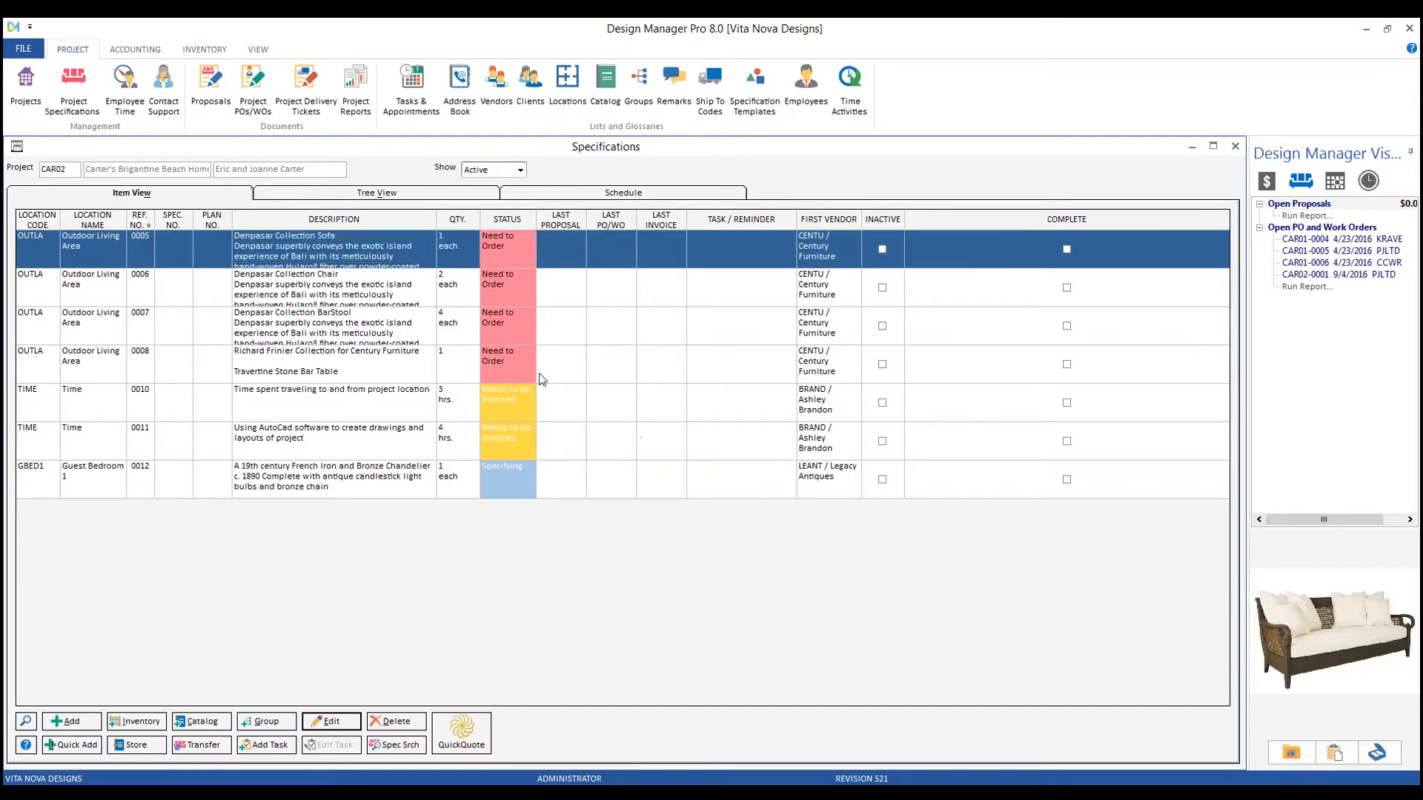
# Step: Try to export the CAR02 item list to the Excel workbook CAR02 Specifications.xlsx in the demo1 folder, without pictures
pyautogui.rightClick(346, 253)
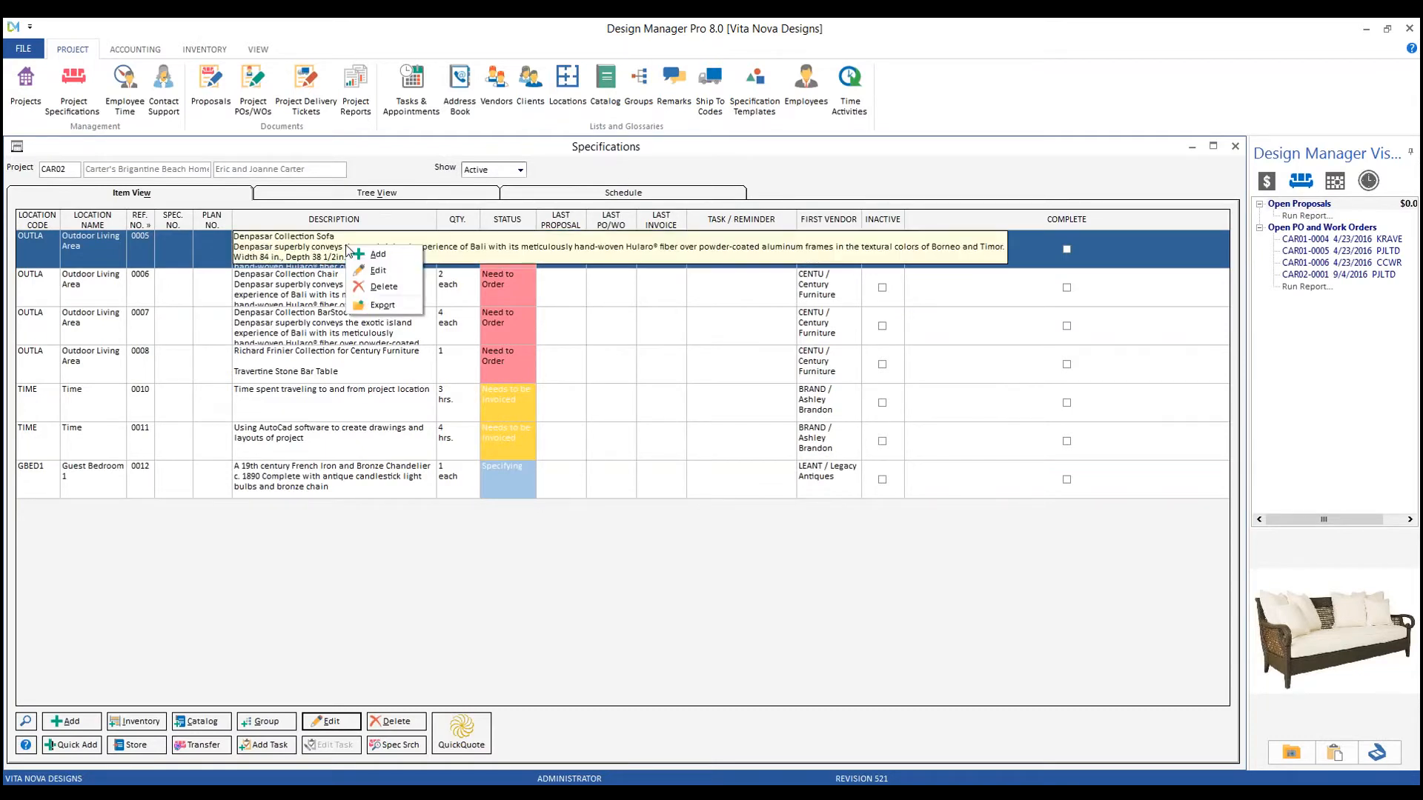
pyautogui.click(384, 306)
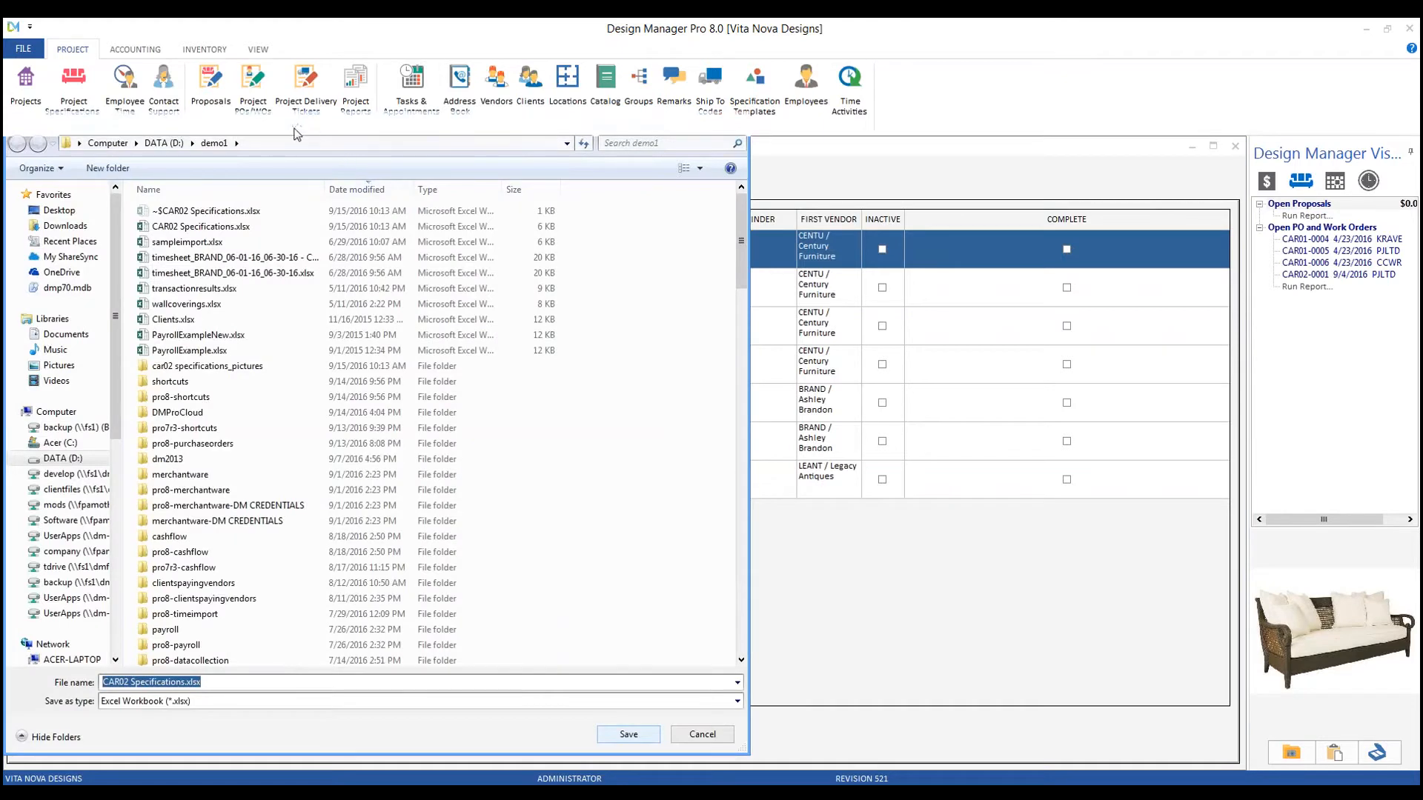
pyautogui.moveTo(294, 134); pyautogui.dragTo(484, 109)
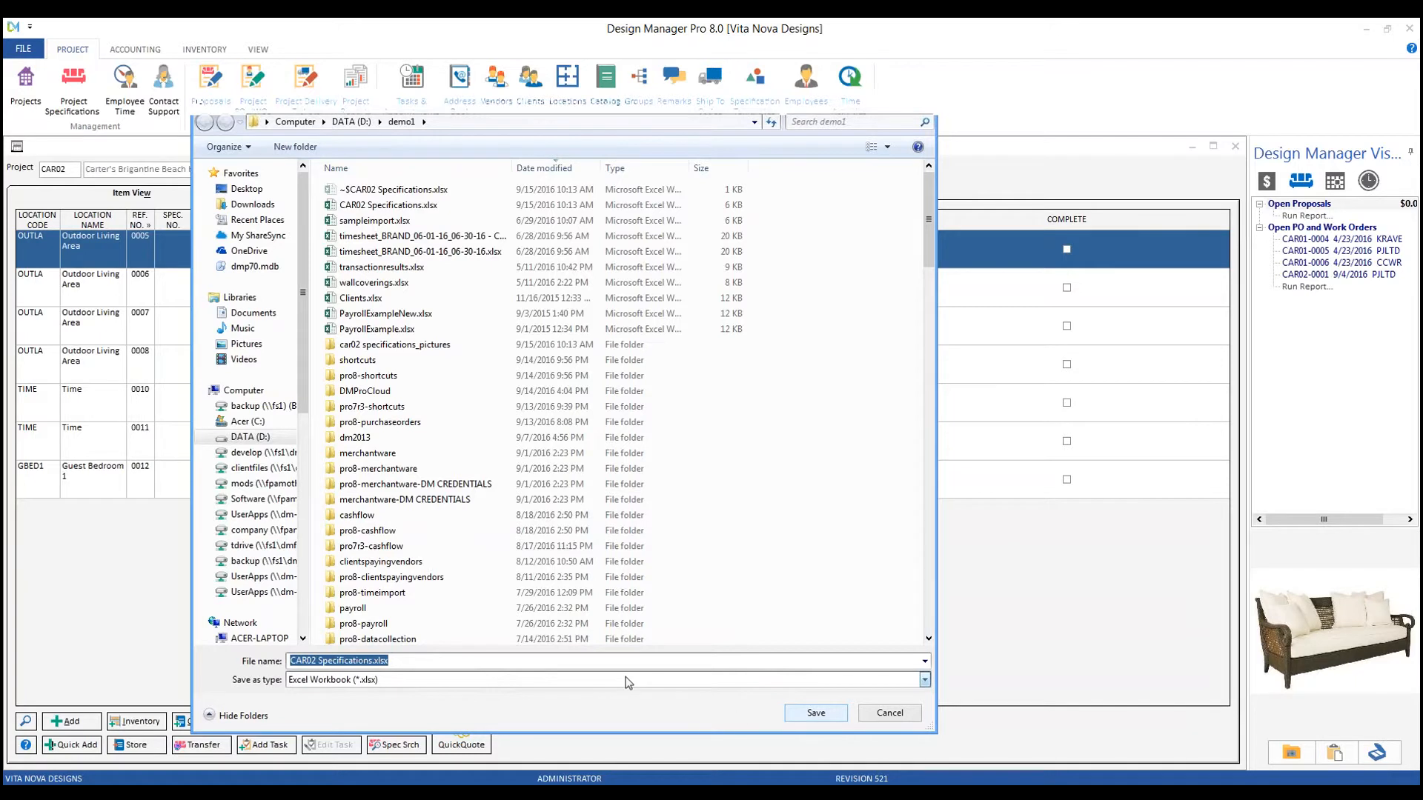
pyautogui.click(894, 714)
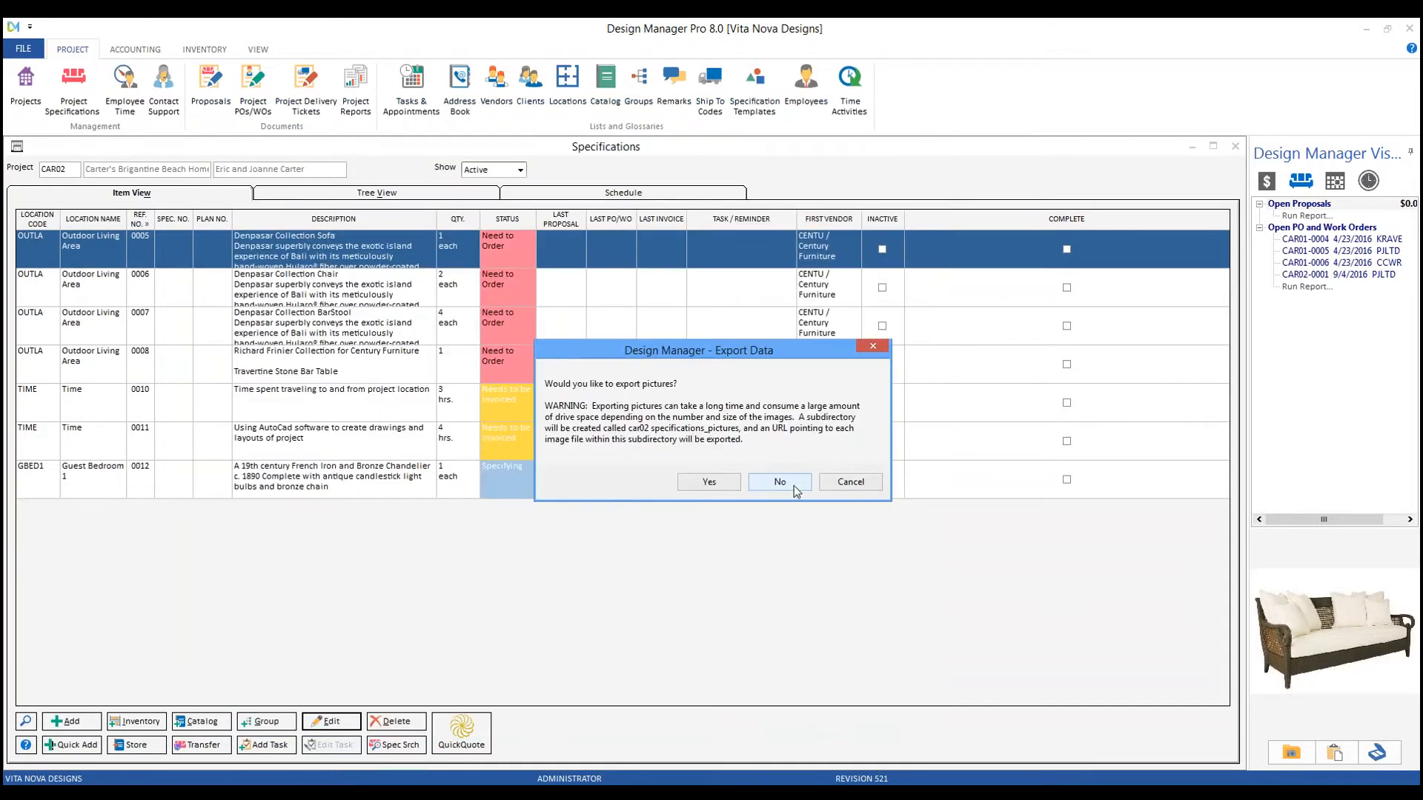
pyautogui.click(795, 482)
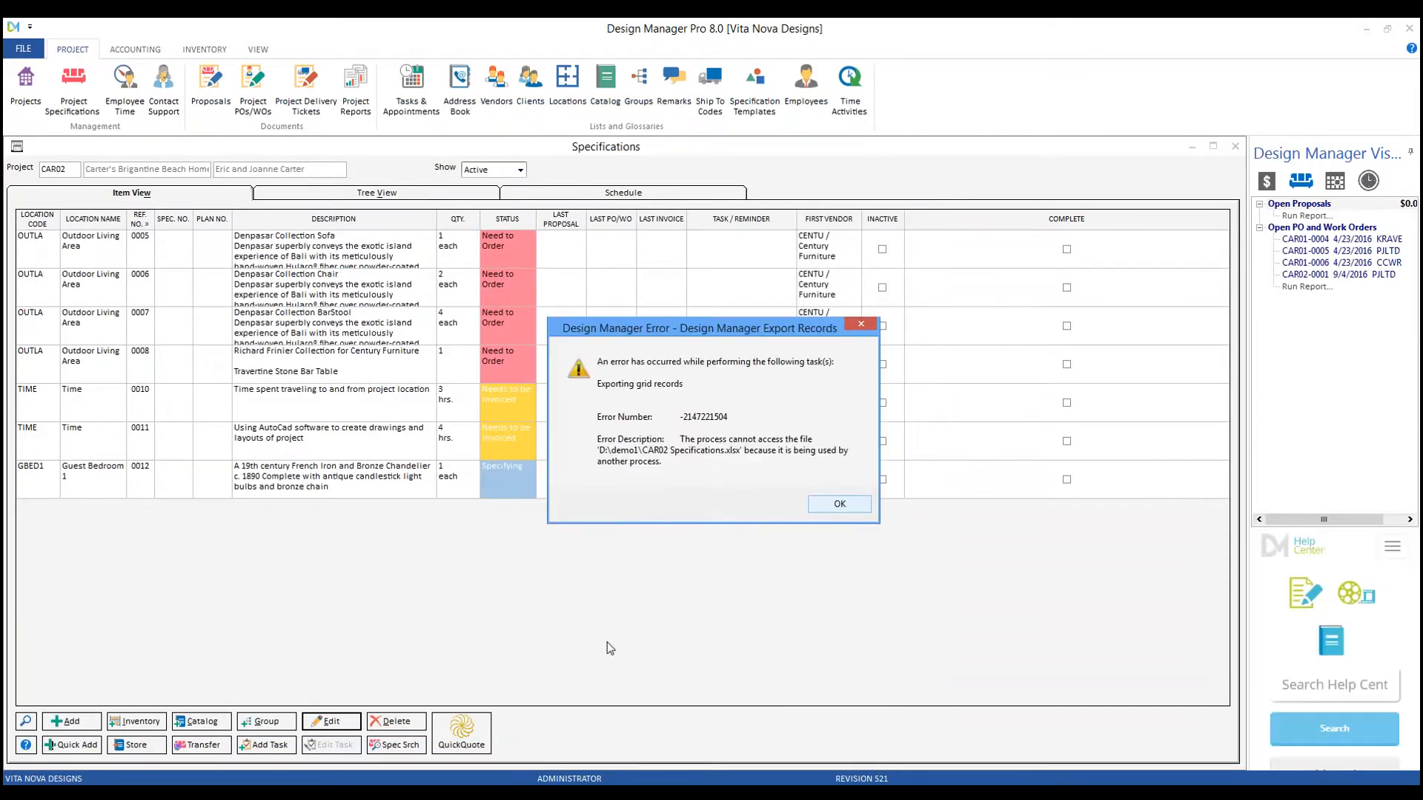
pyautogui.click(839, 504)
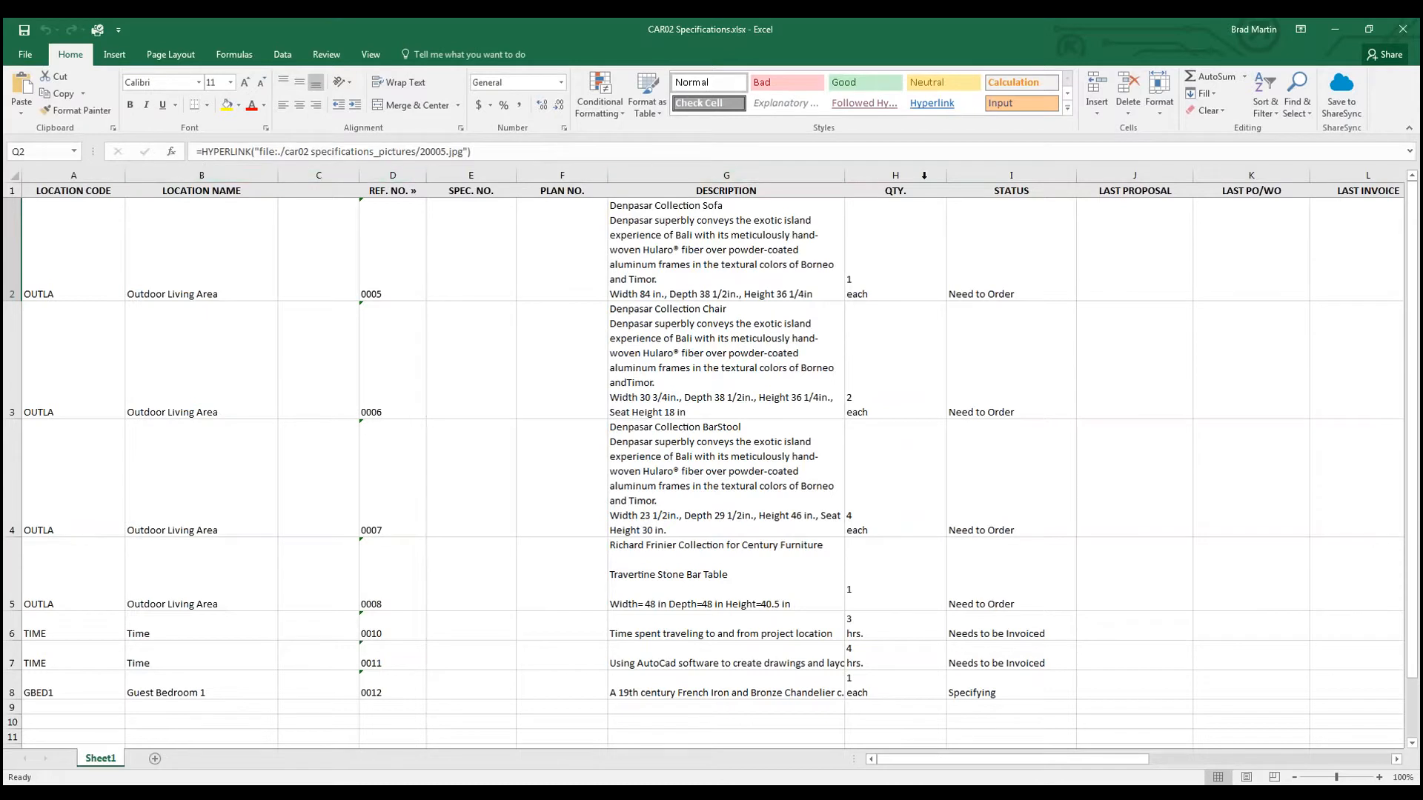
# Step: Review the exported columns of CAR02 Specifications.xlsx in Excel, comparing them with the Specifications list and ending at the Image URL column
pyautogui.click(1345, 761)
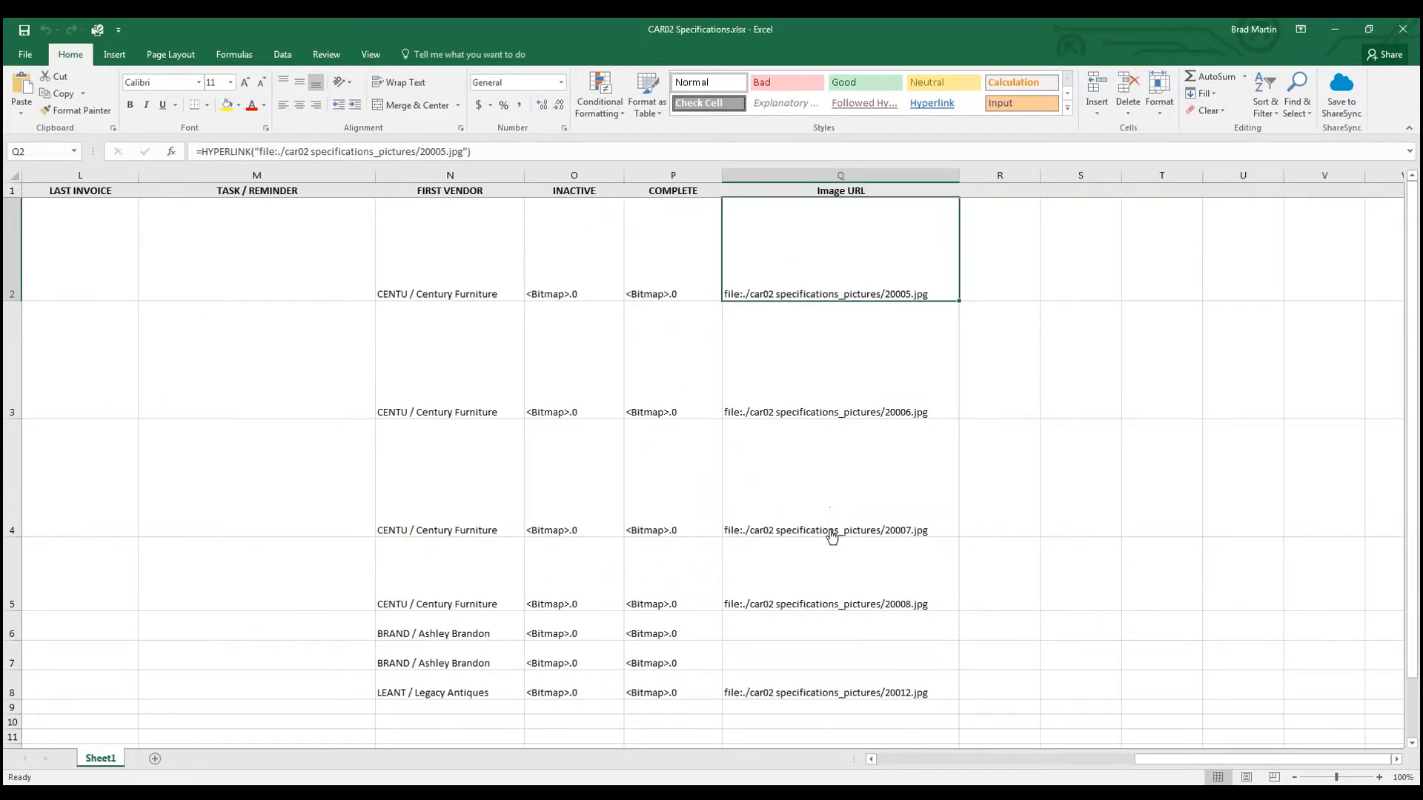
pyautogui.click(939, 760)
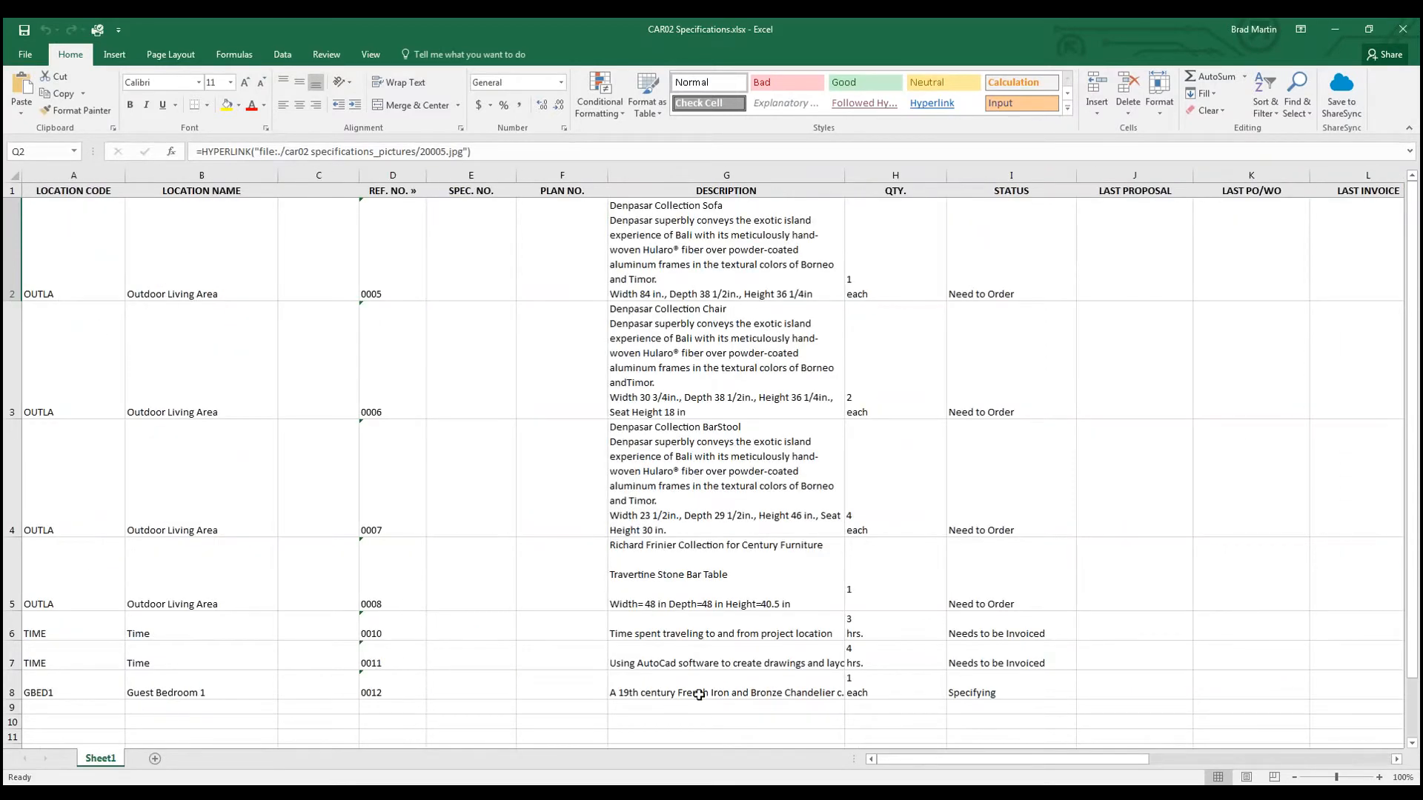
pyautogui.hotkey('alt', 'Tab')
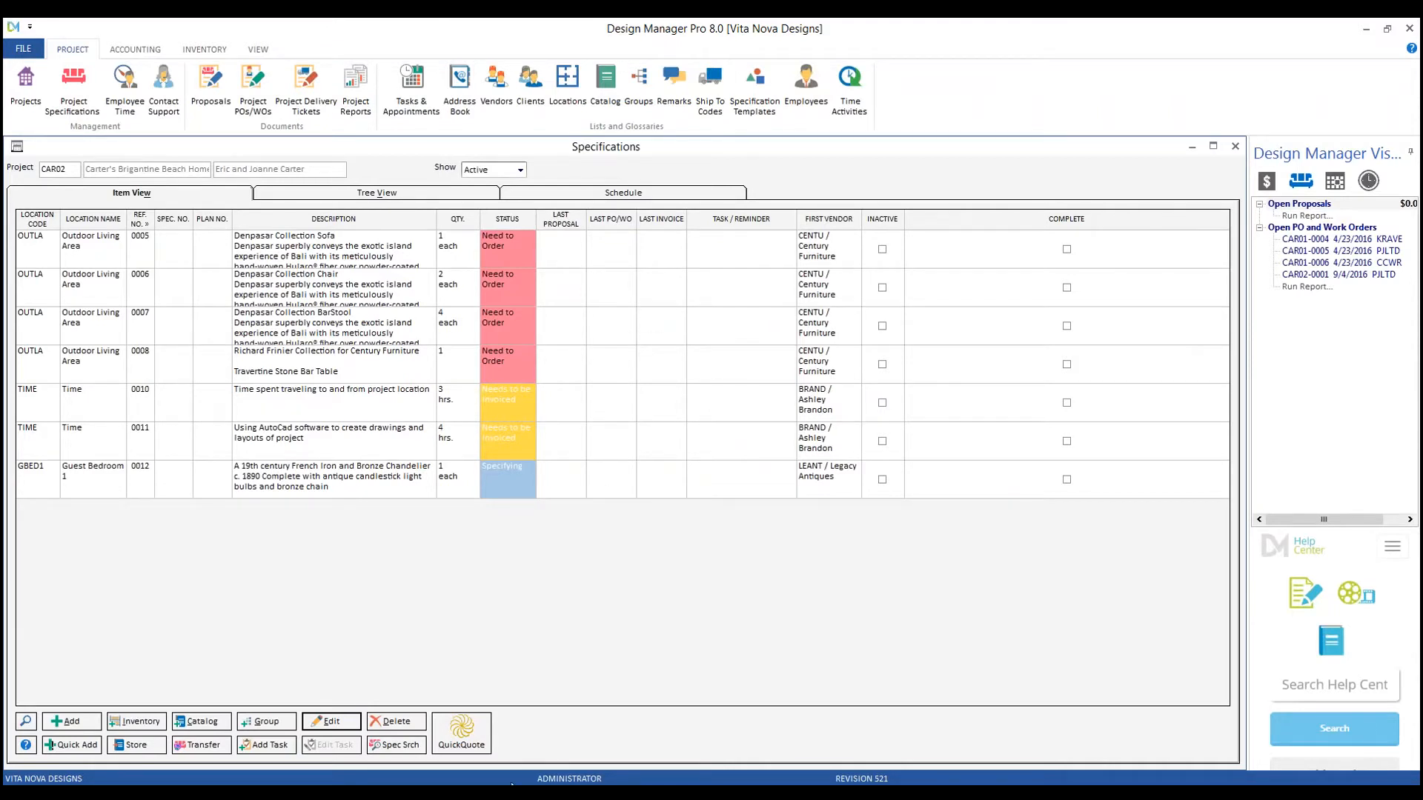
pyautogui.hotkey('alt', 'Tab')
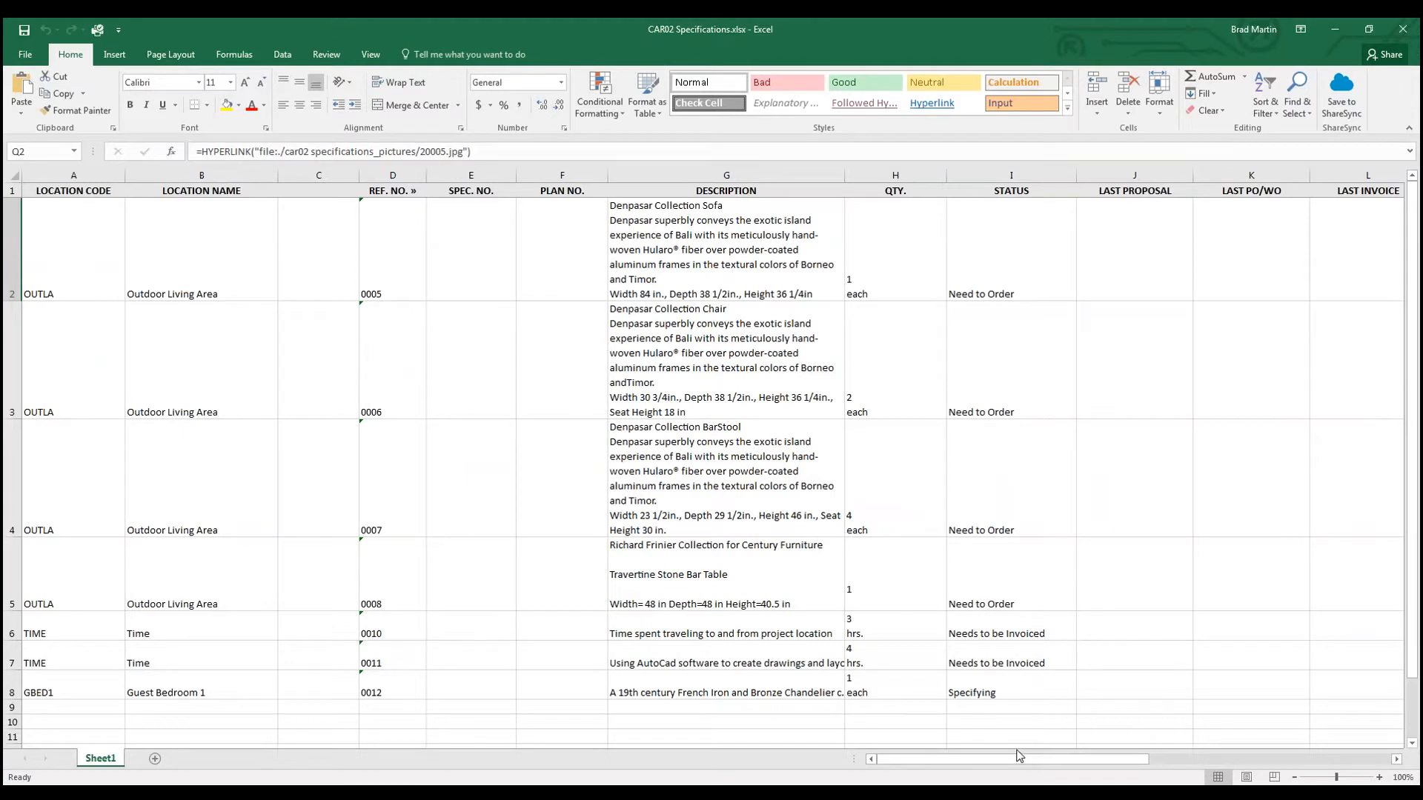
pyautogui.click(1398, 757)
pyautogui.click(1397, 760)
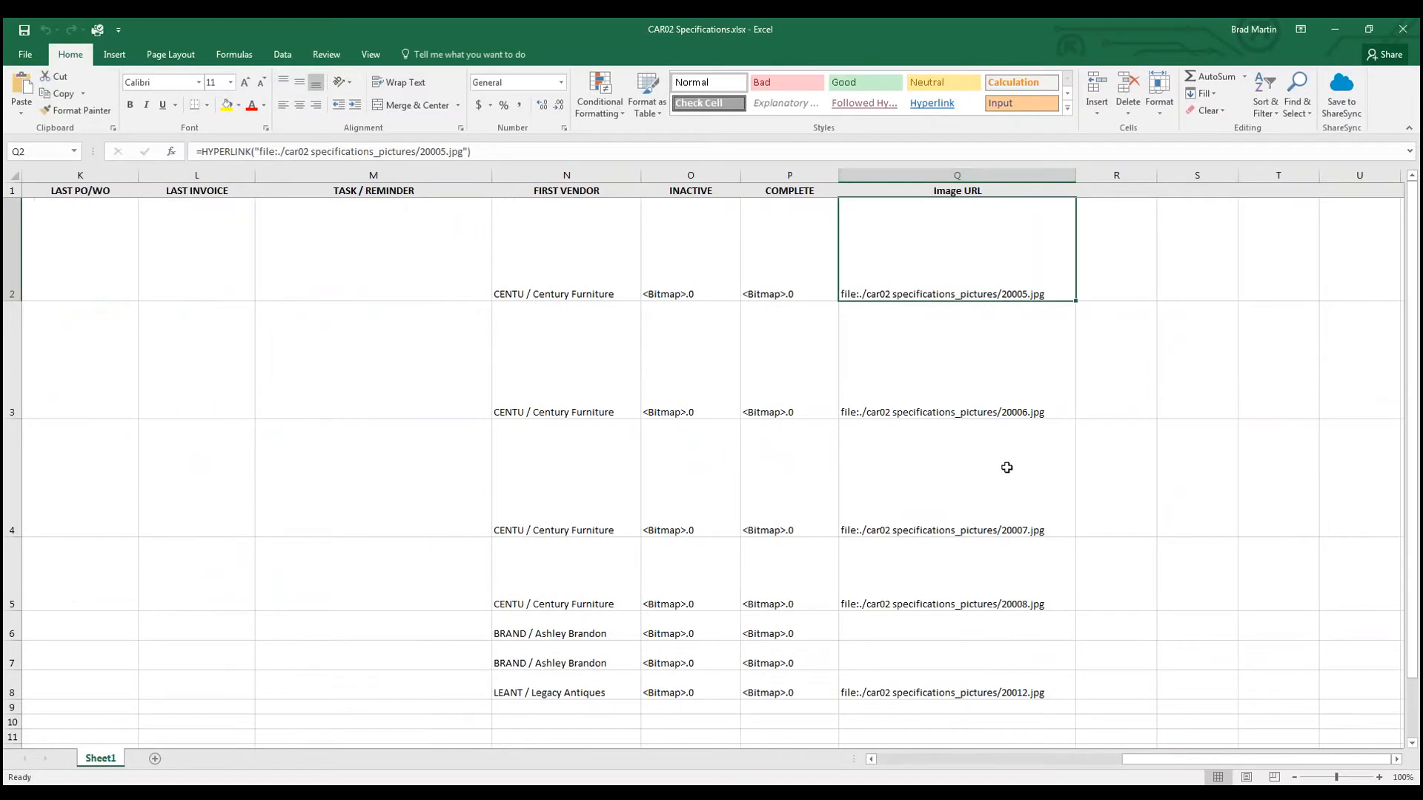
pyautogui.click(940, 349)
pyautogui.doubleClick(940, 350)
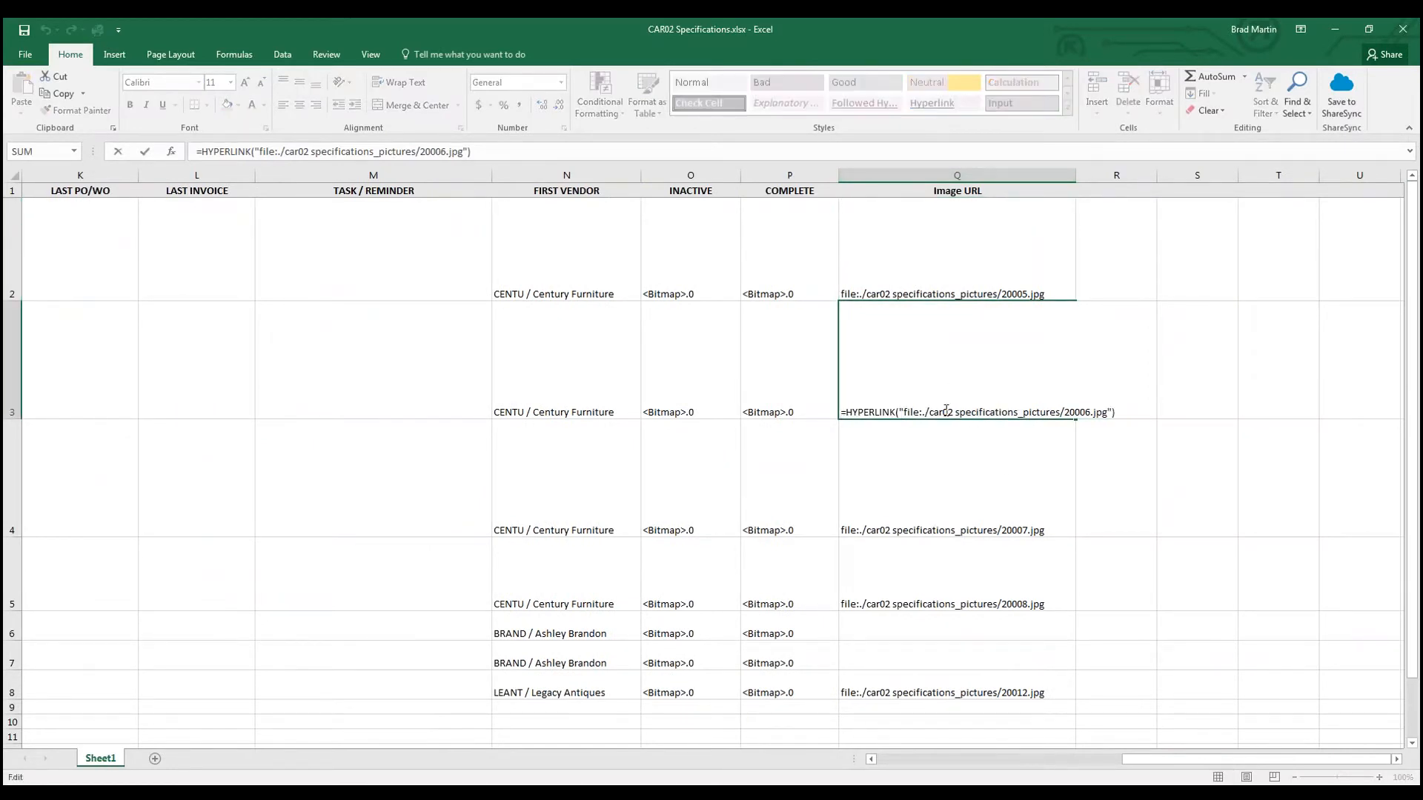
pyautogui.click(946, 273)
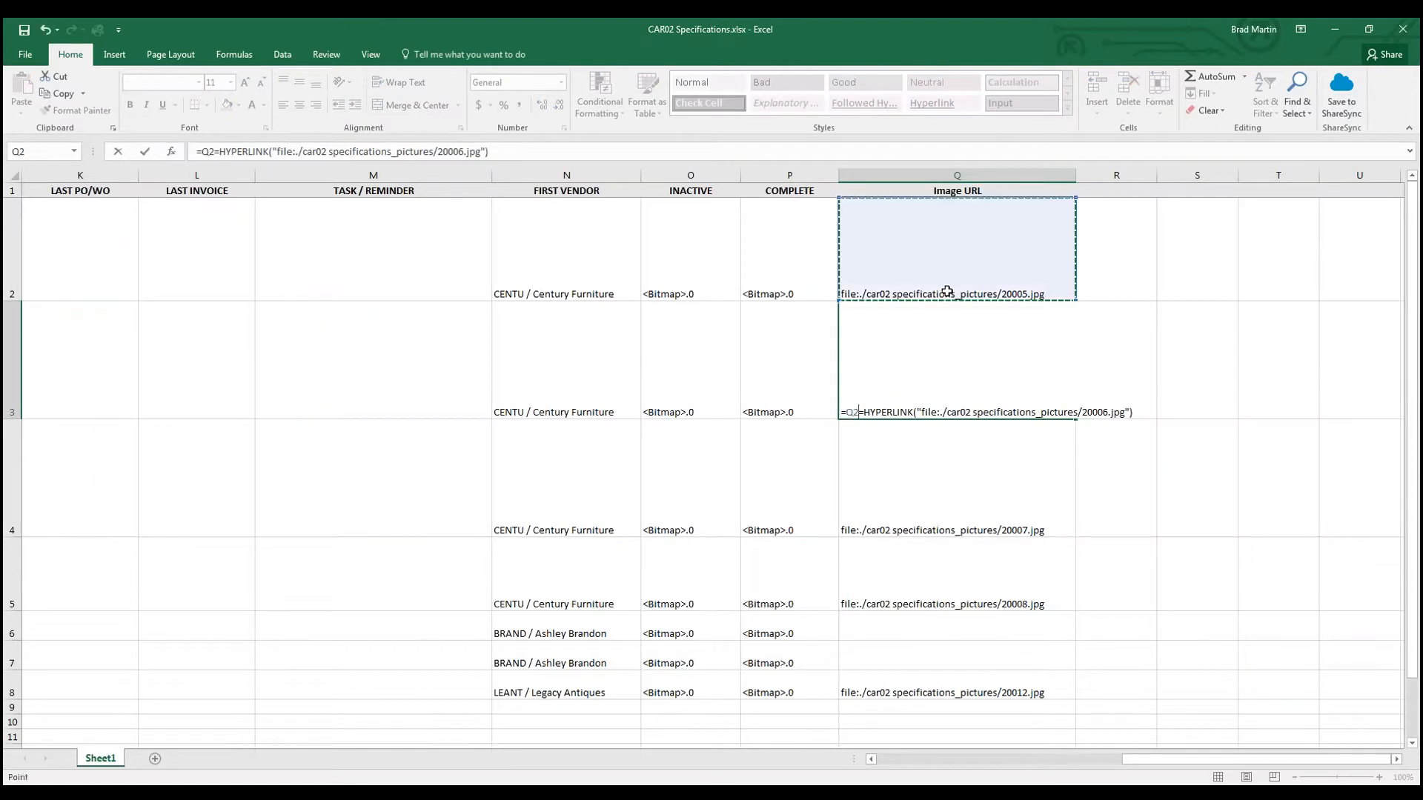
pyautogui.click(975, 489)
pyautogui.click(1172, 362)
pyautogui.click(1099, 246)
pyautogui.press('Escape')
# Step: Open the linked picture 20005.jpg from the first item's Image URL cell, view it, and close the picture
pyautogui.click(934, 279)
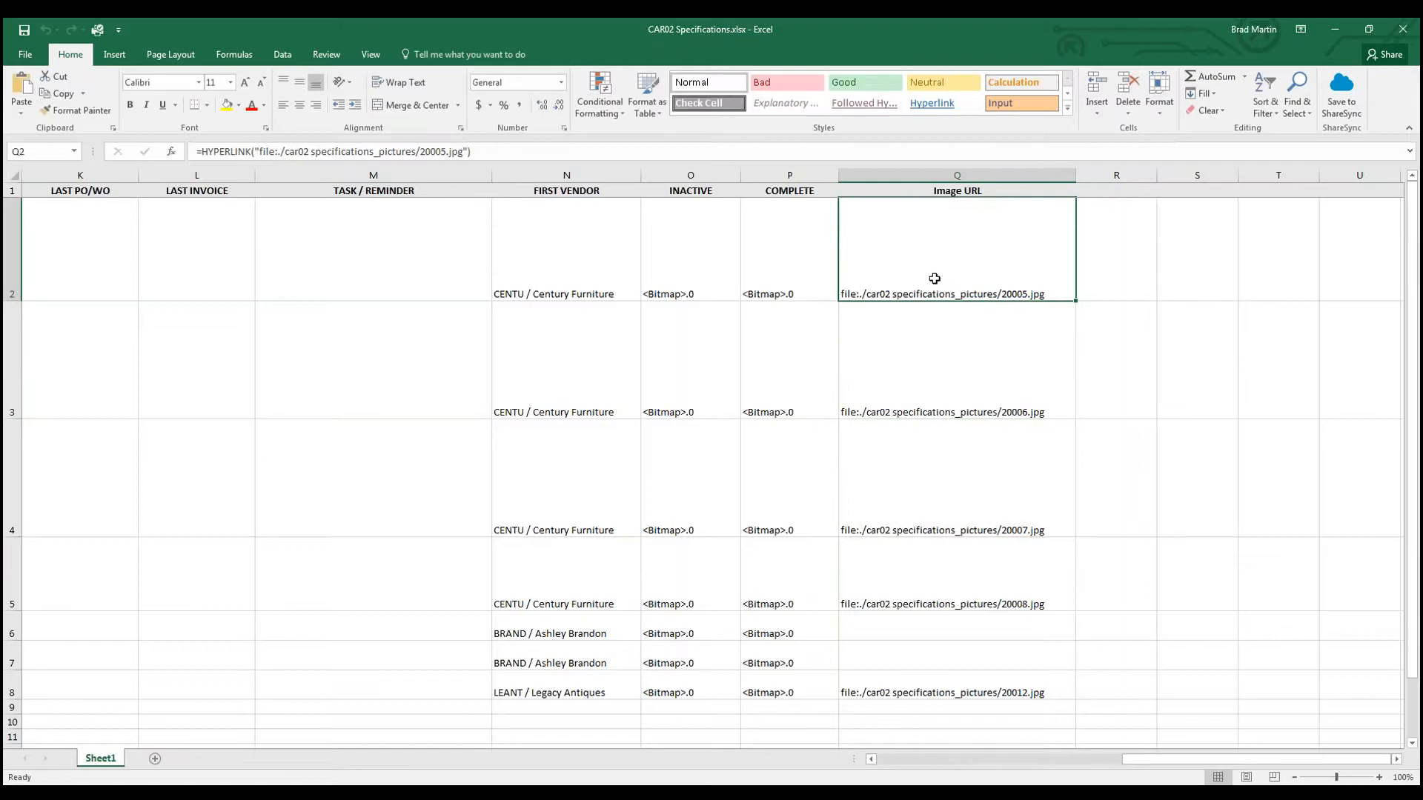
pyautogui.click(935, 293)
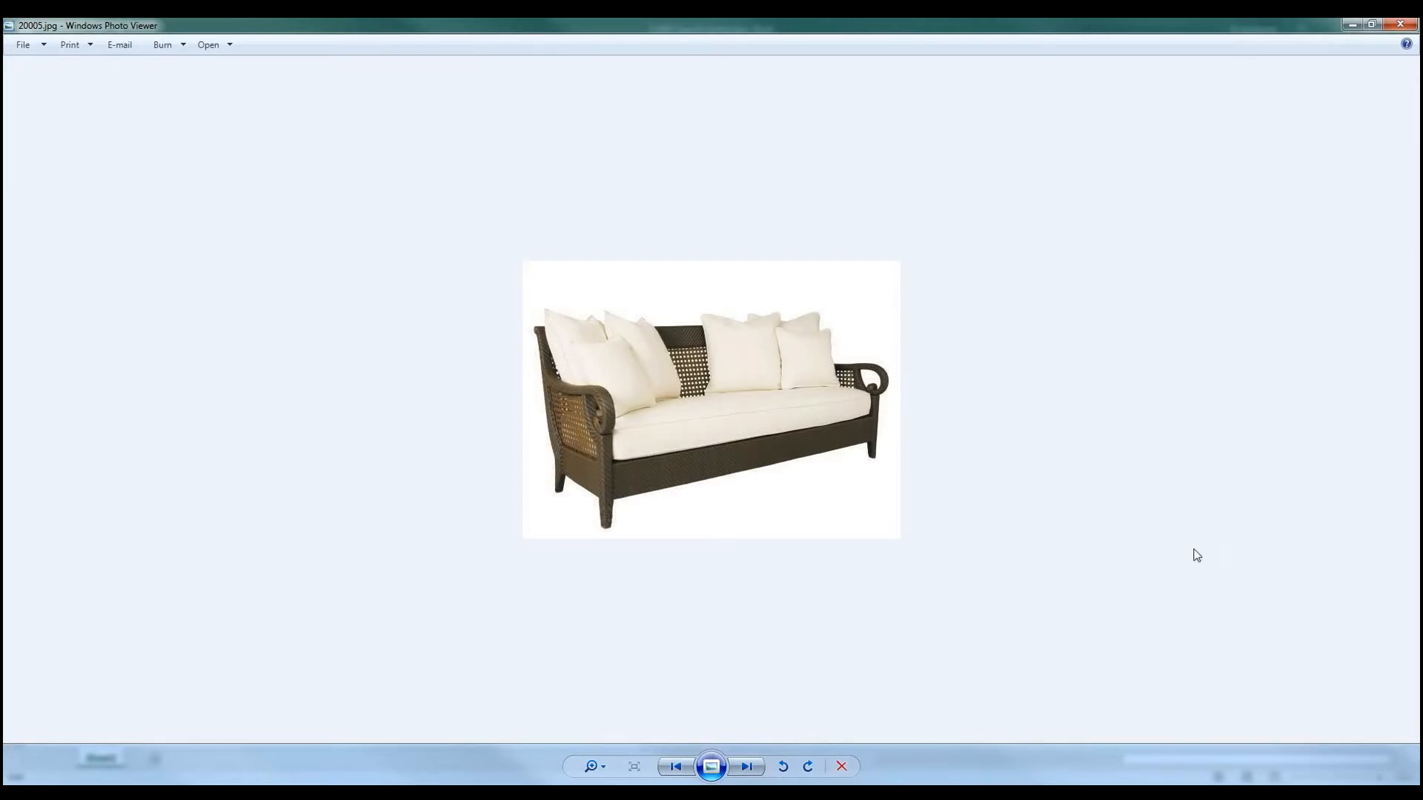
pyautogui.click(1415, 25)
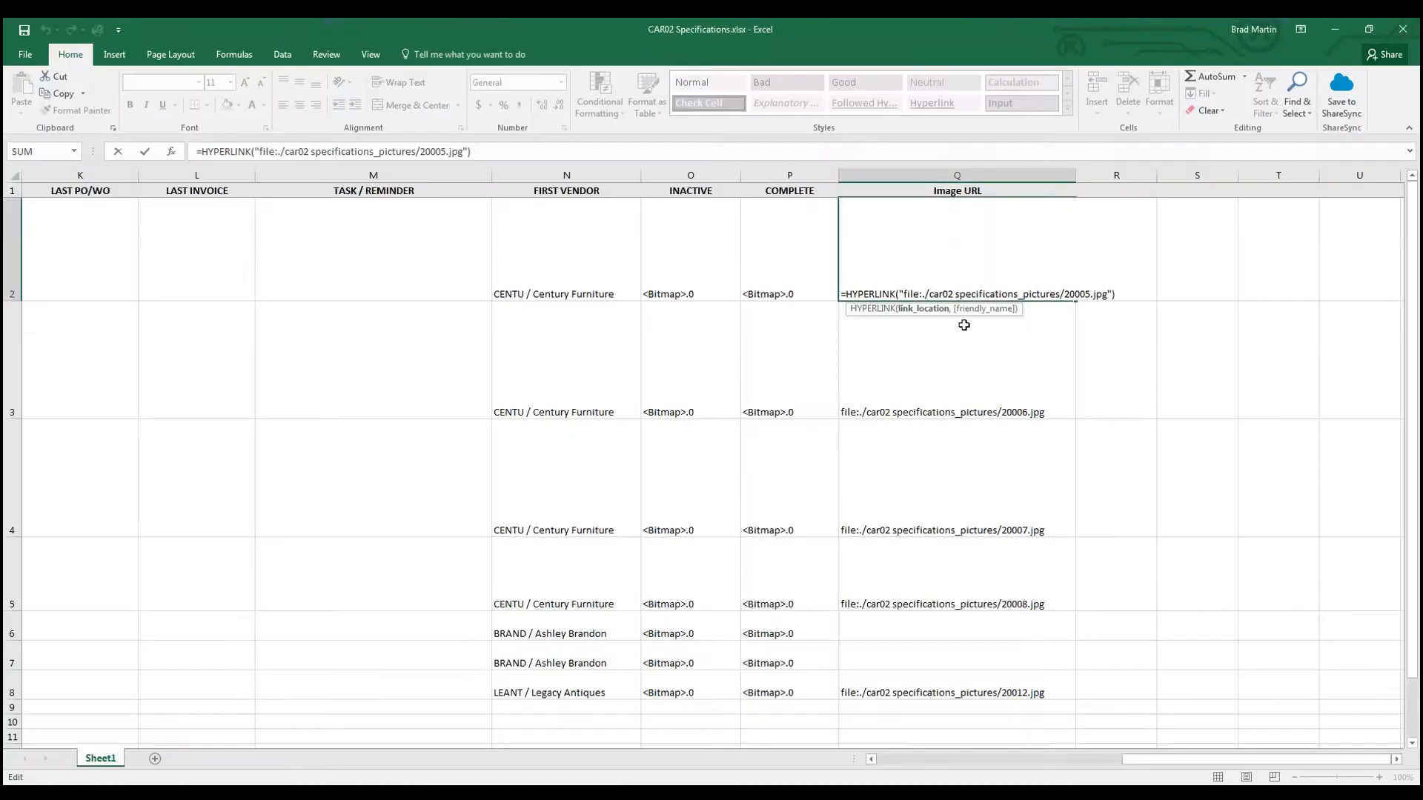
# Step: Return to the start of the sheet and close CAR02 Specifications.xlsx without saving the changes
pyautogui.click(961, 329)
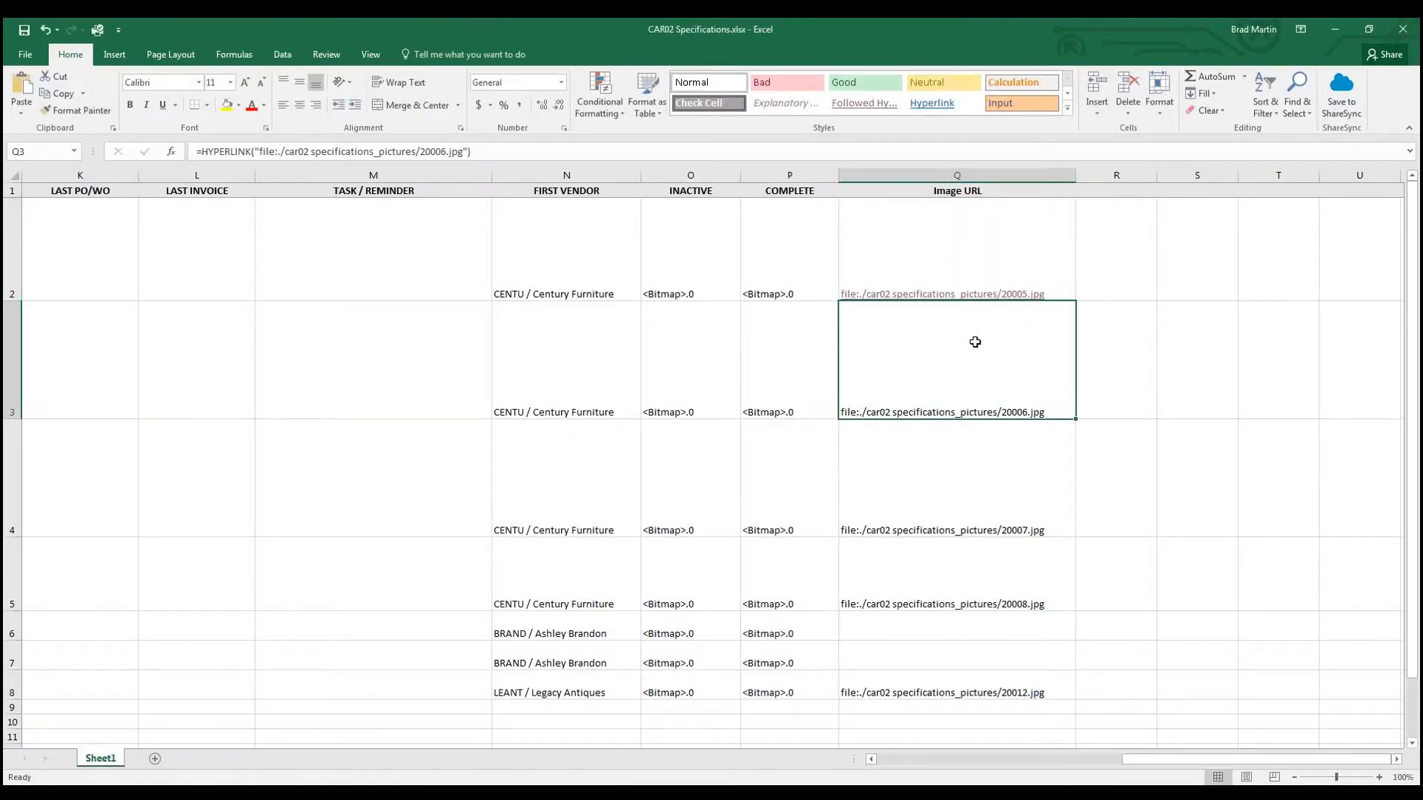
pyautogui.click(992, 759)
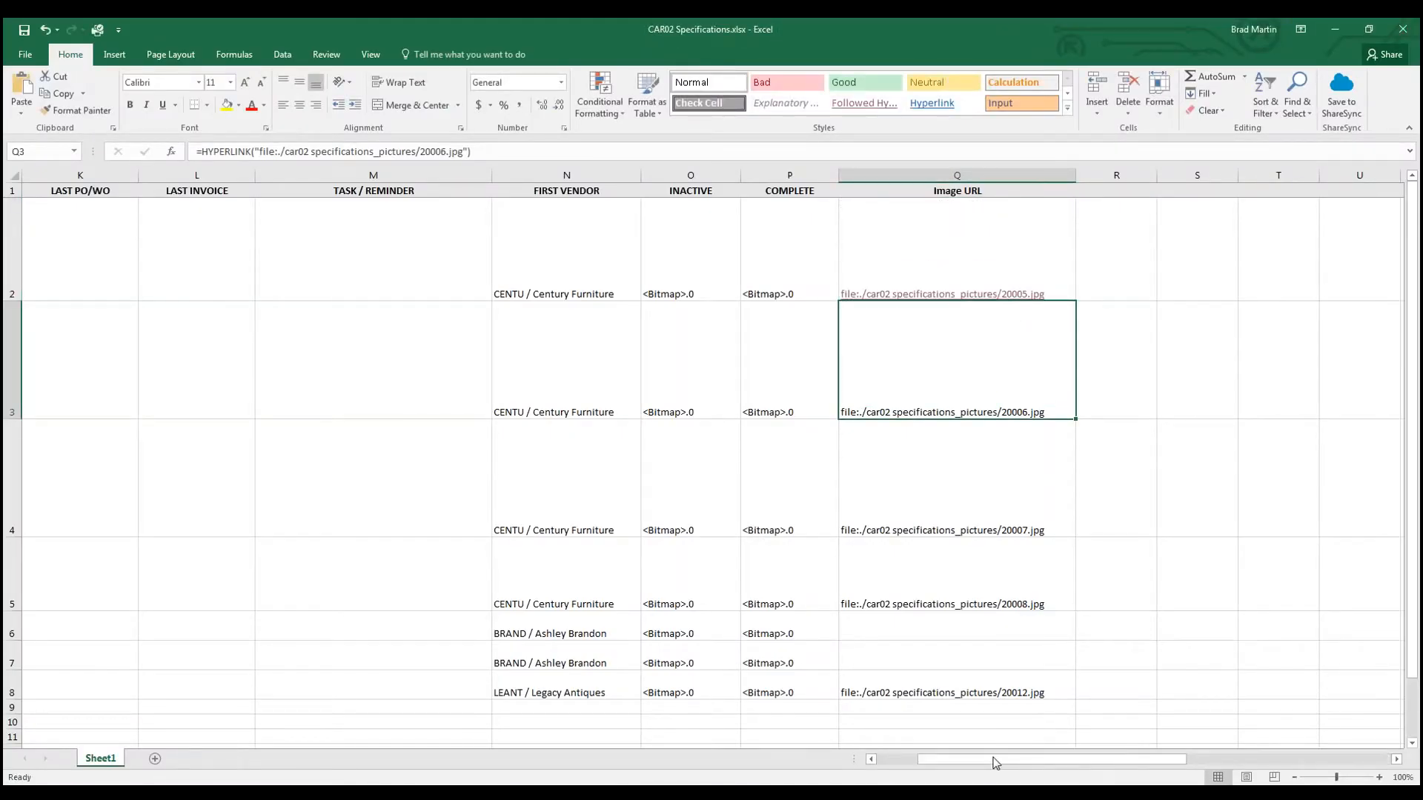
pyautogui.click(1402, 29)
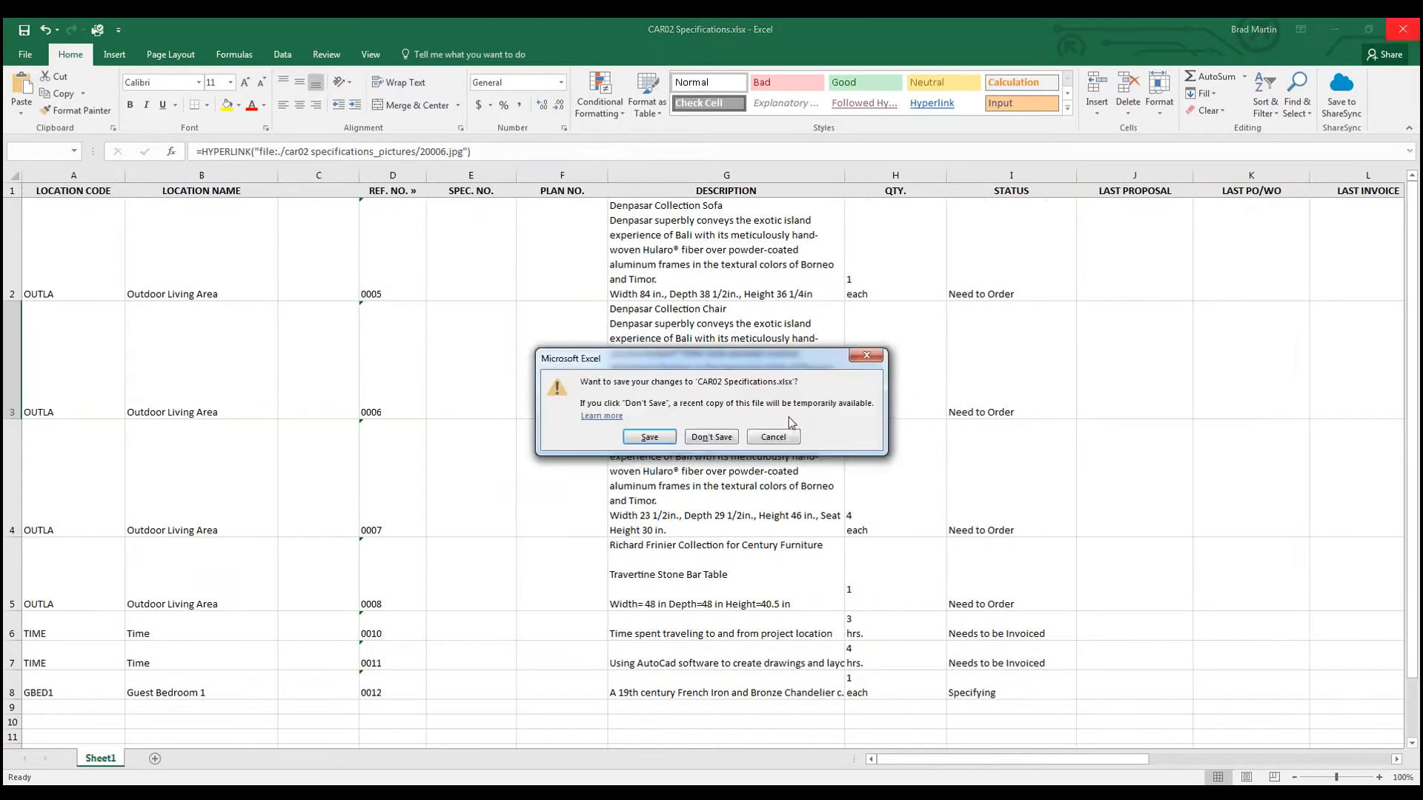
pyautogui.click(721, 437)
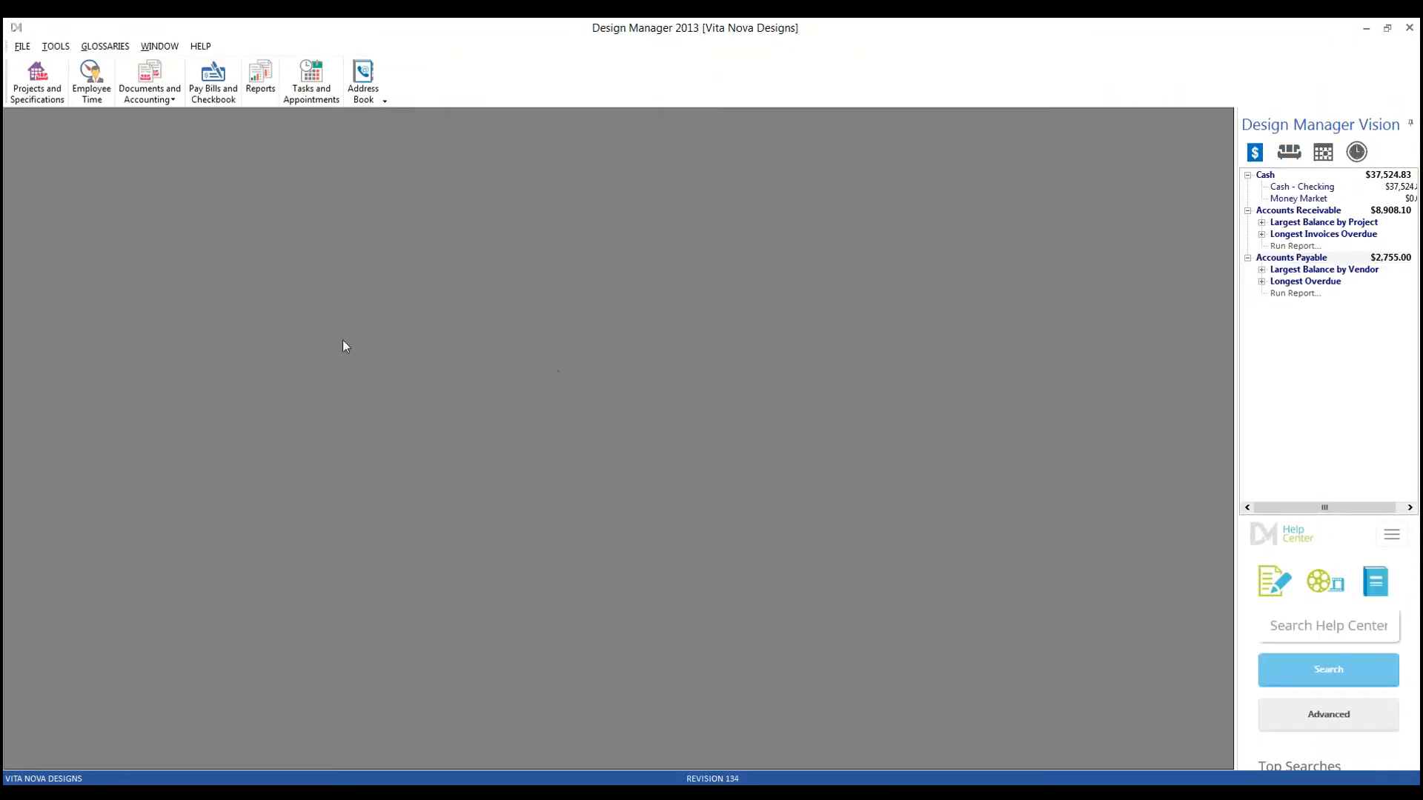
# Step: In Design Manager 2013, open Projects and Specifications and select item 0001, the Dolce Vita bed, in project CAR01's Master Bedroom
pyautogui.click(37, 80)
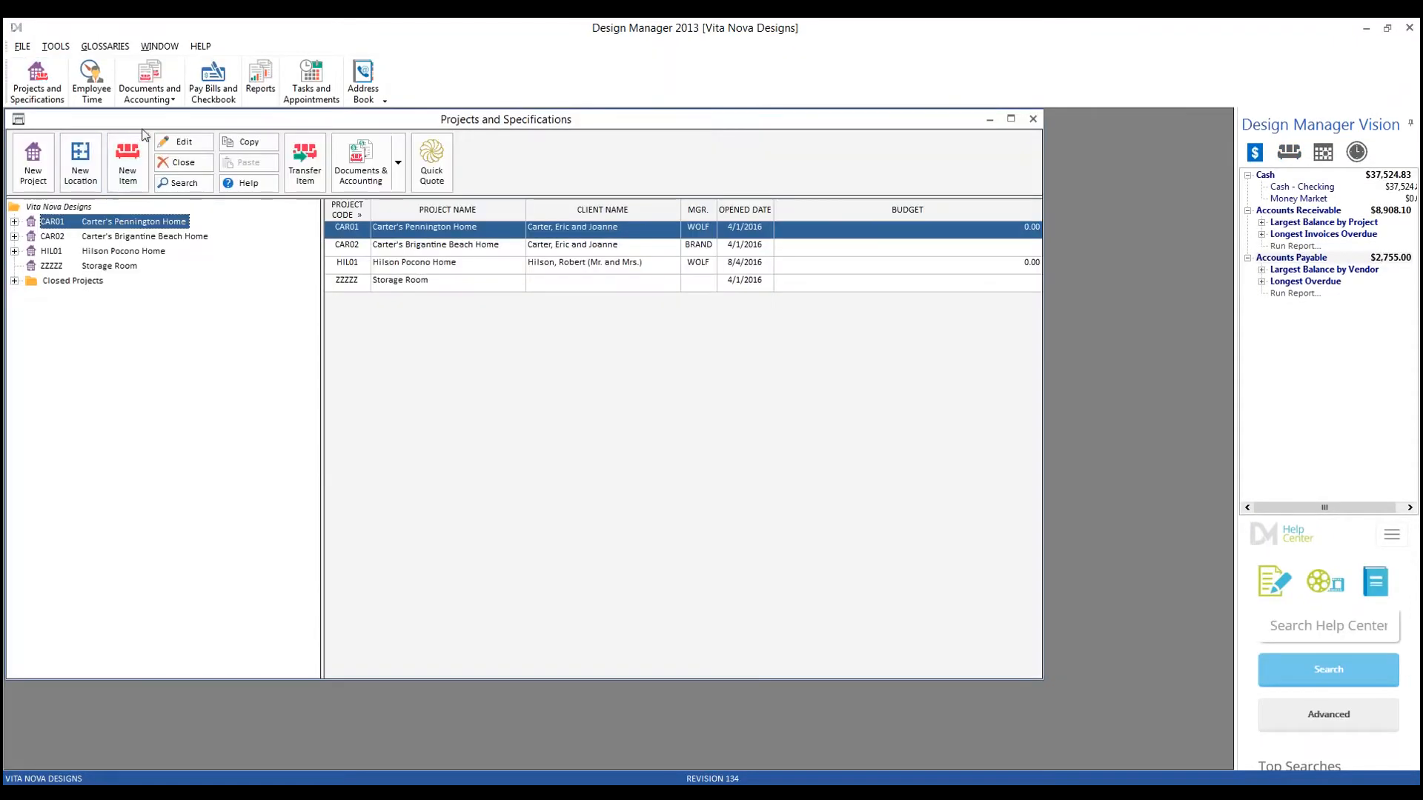
pyautogui.moveTo(150, 125); pyautogui.dragTo(185, 148)
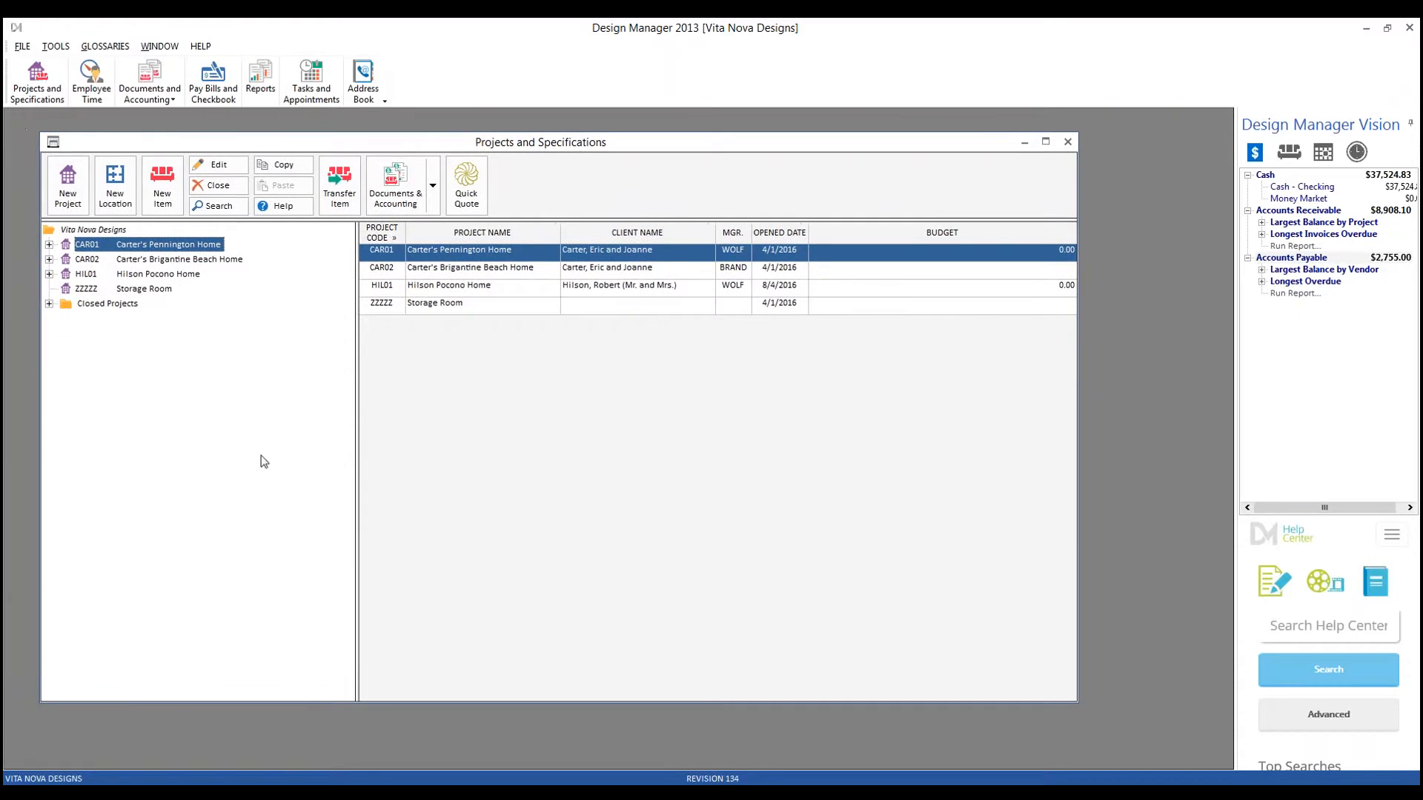
pyautogui.click(49, 245)
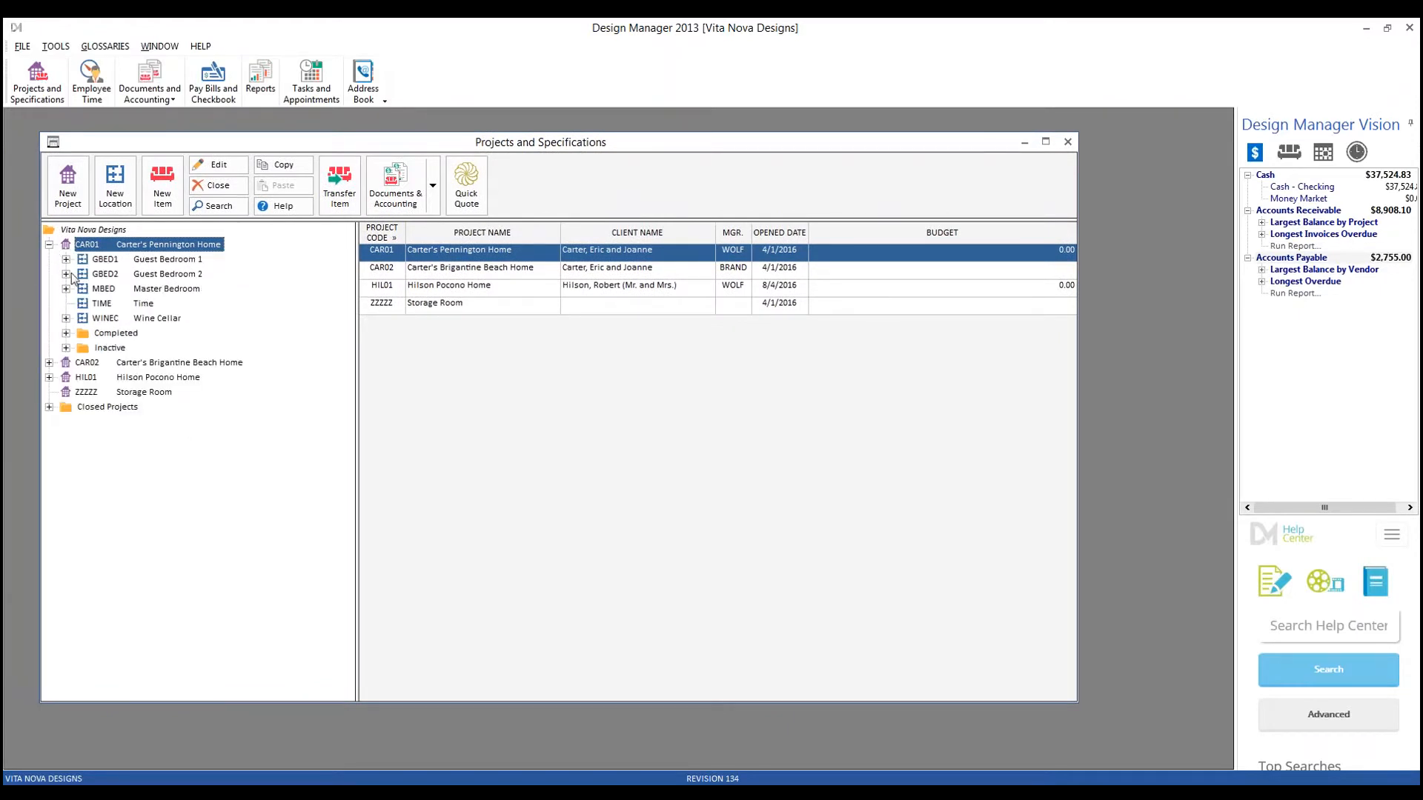
pyautogui.click(66, 289)
pyautogui.click(183, 305)
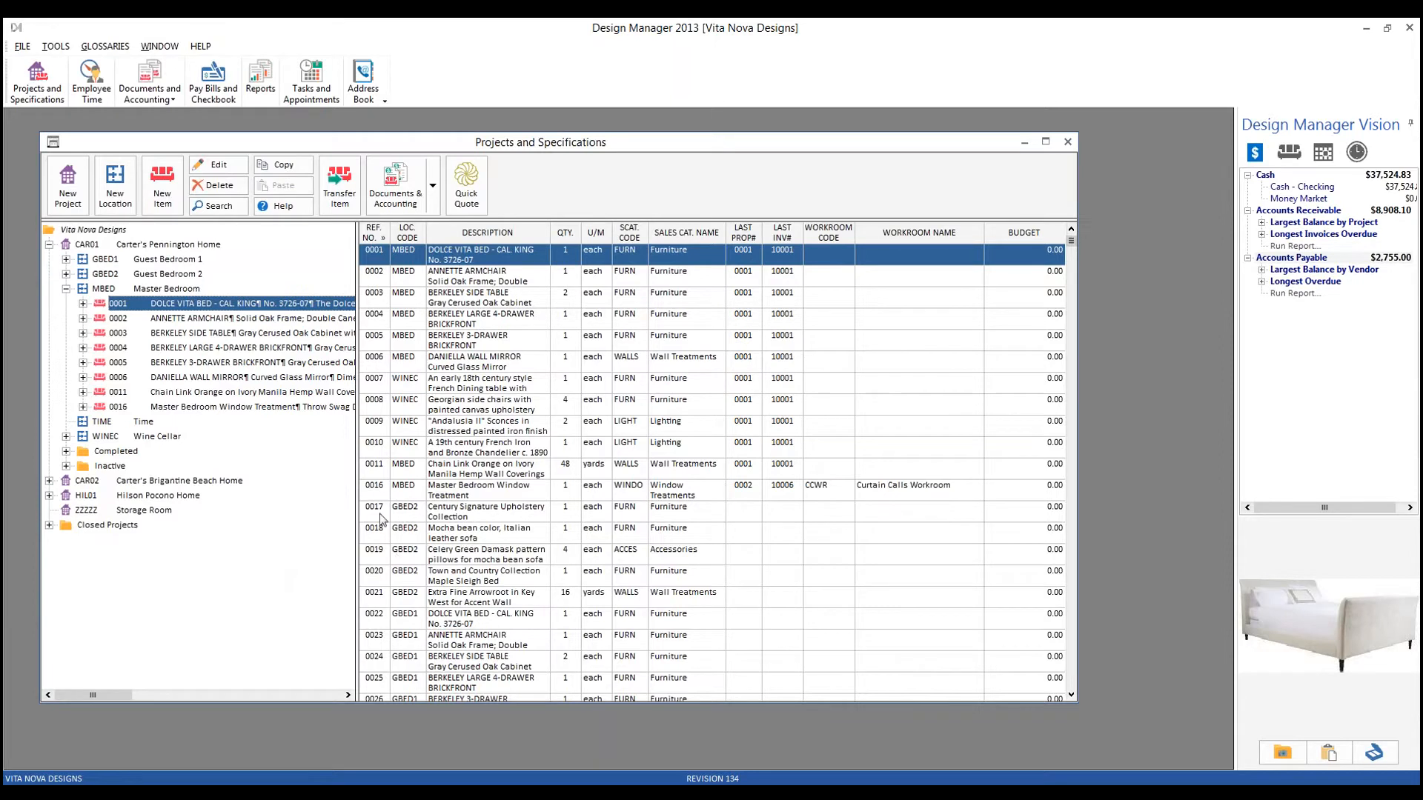
# Step: Review the bed's shortcut commands, go to its Proposal #0001, look over the proposal's shortcut commands, and close the documents window
pyautogui.rightClick(235, 308)
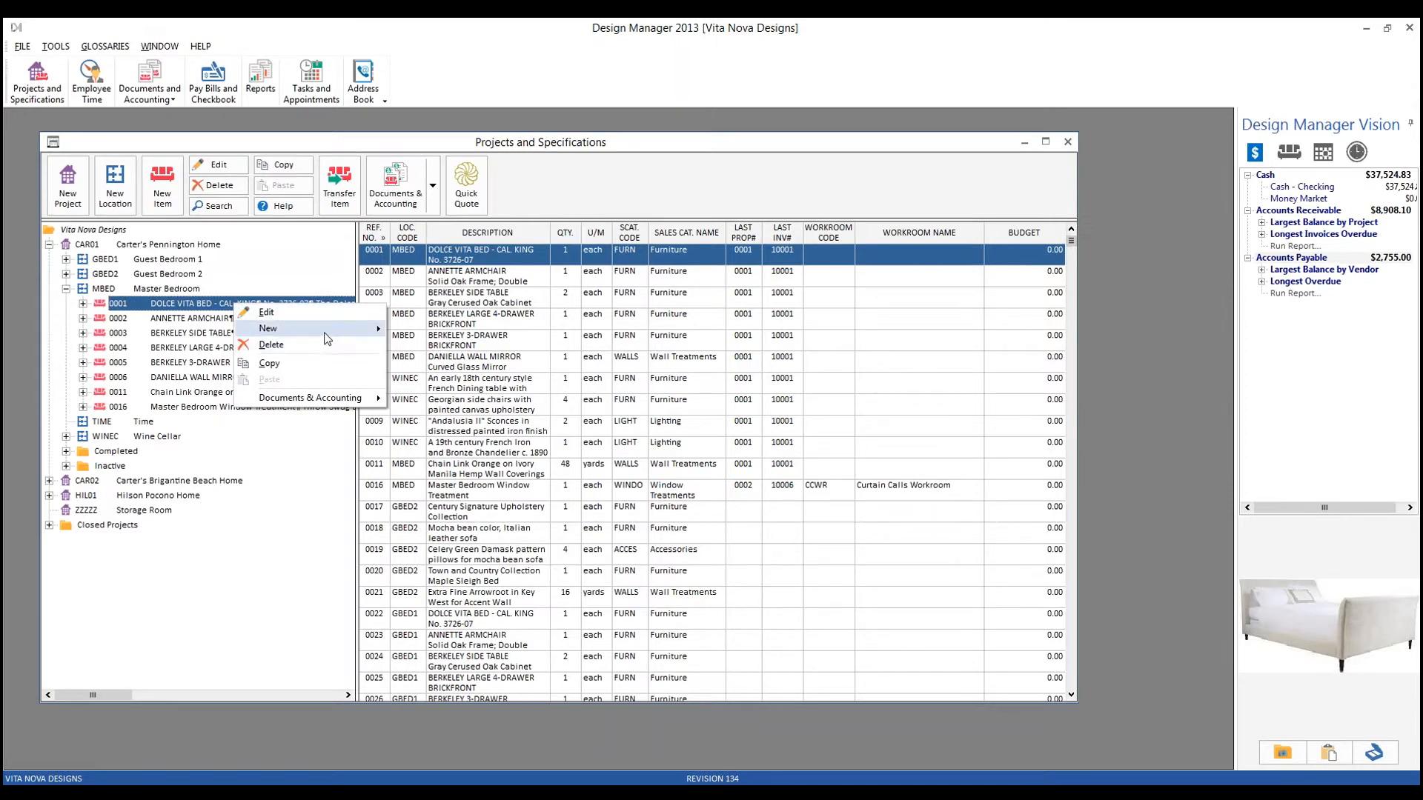
pyautogui.moveTo(325, 332)
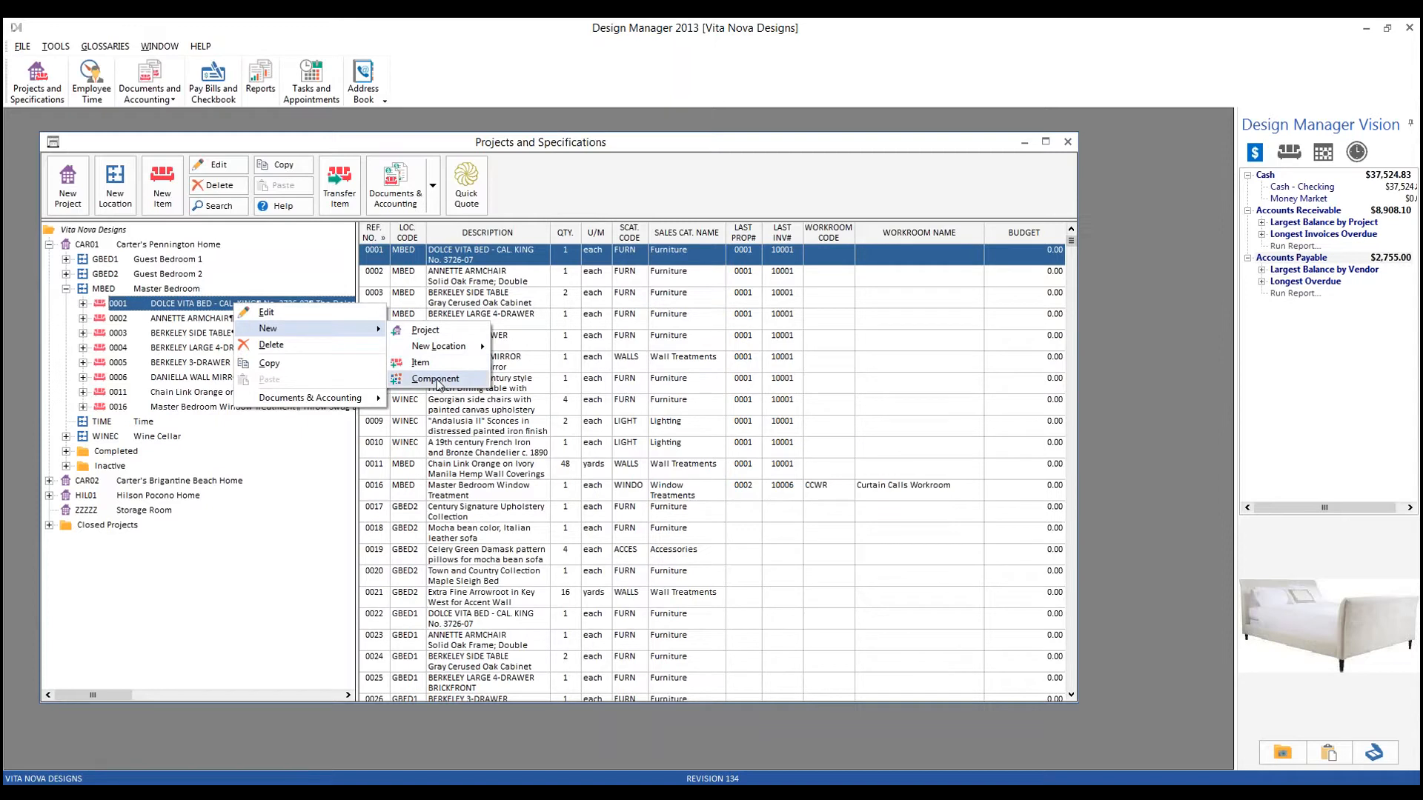
pyautogui.moveTo(452, 351)
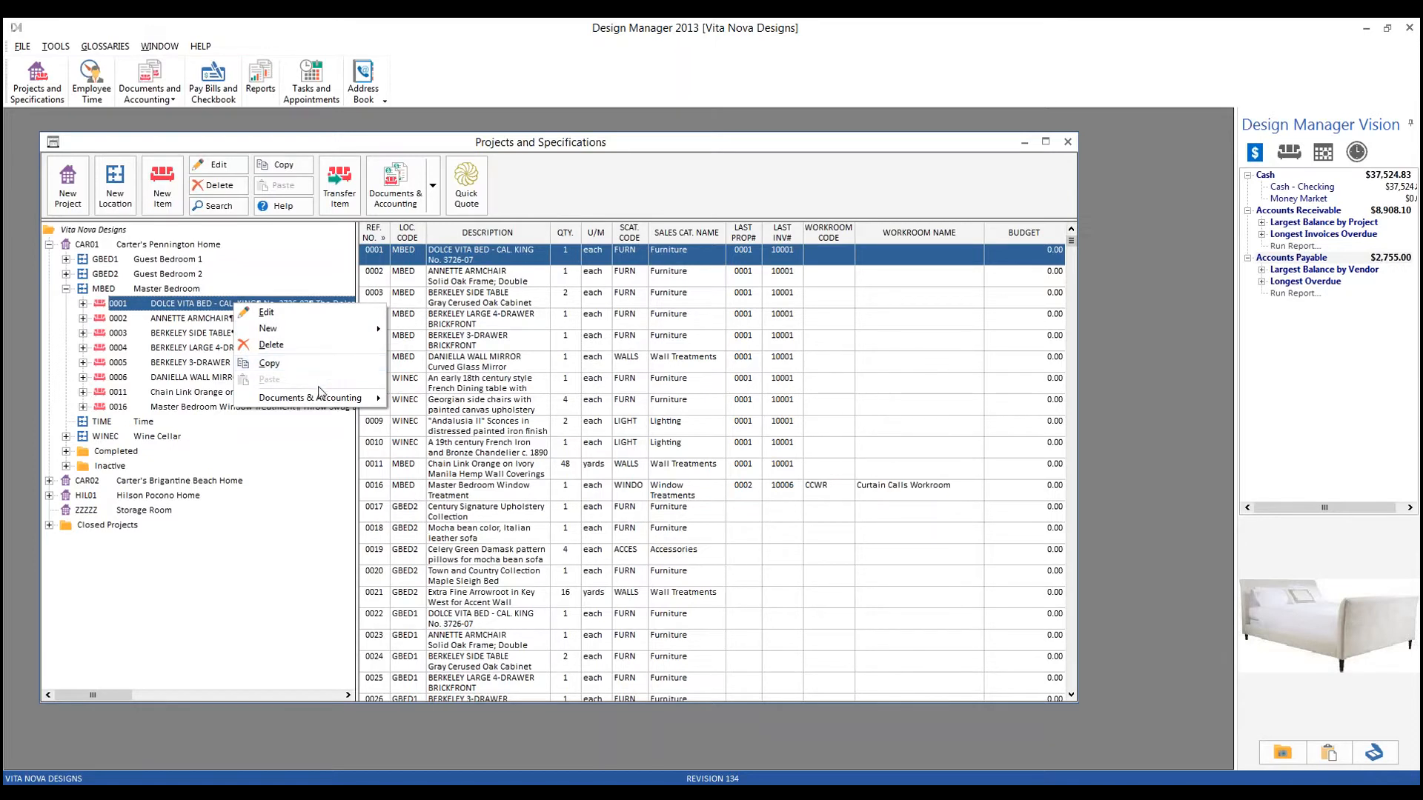
pyautogui.moveTo(319, 404)
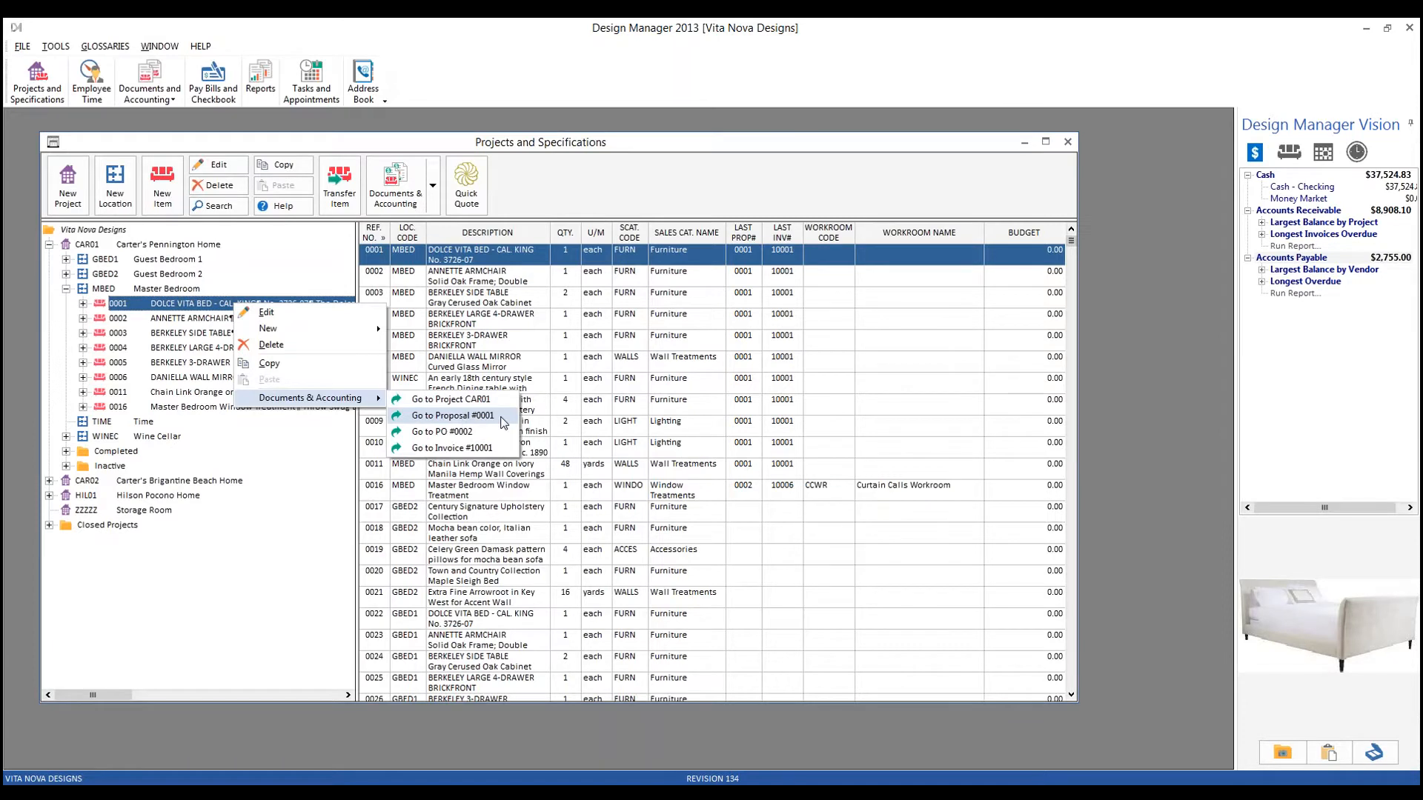
pyautogui.click(454, 416)
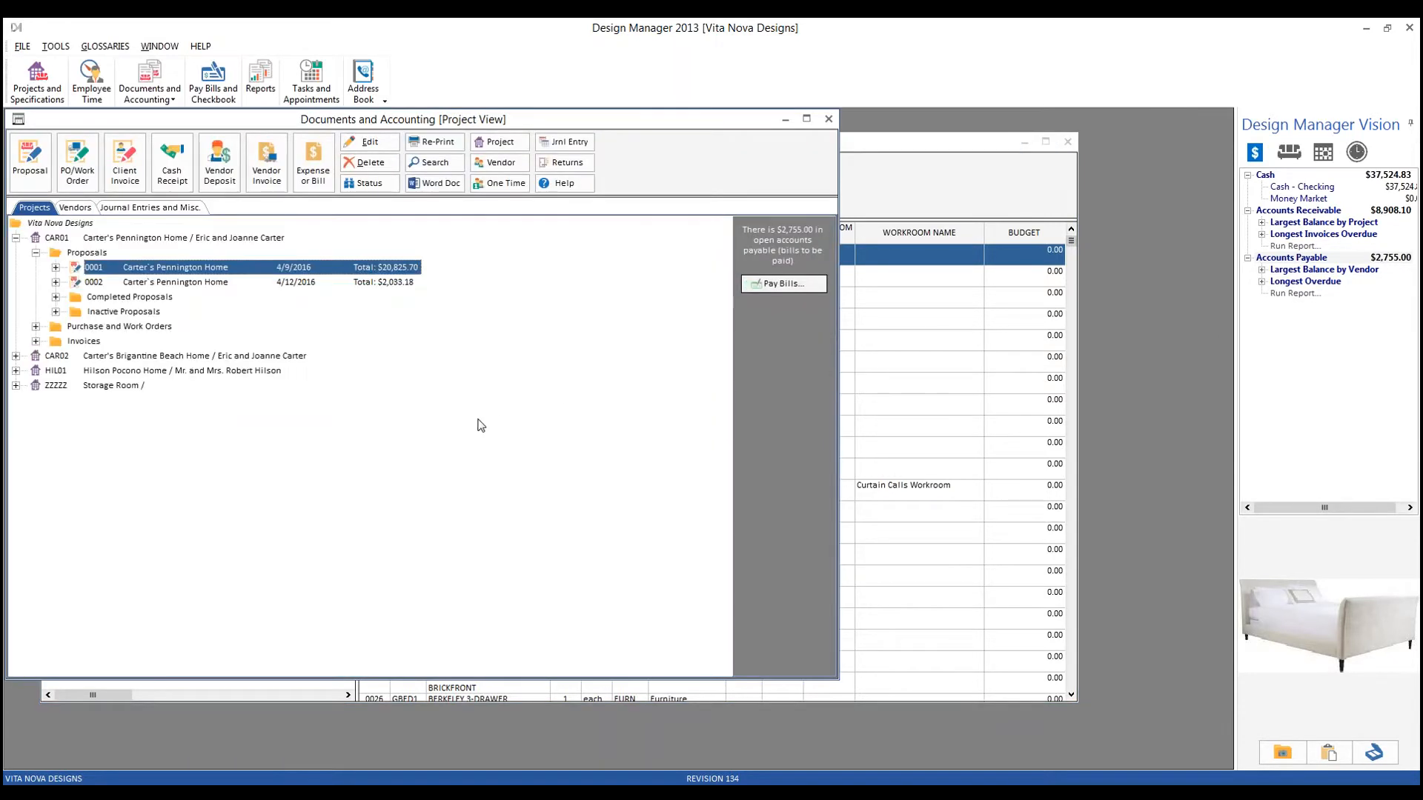
pyautogui.rightClick(329, 269)
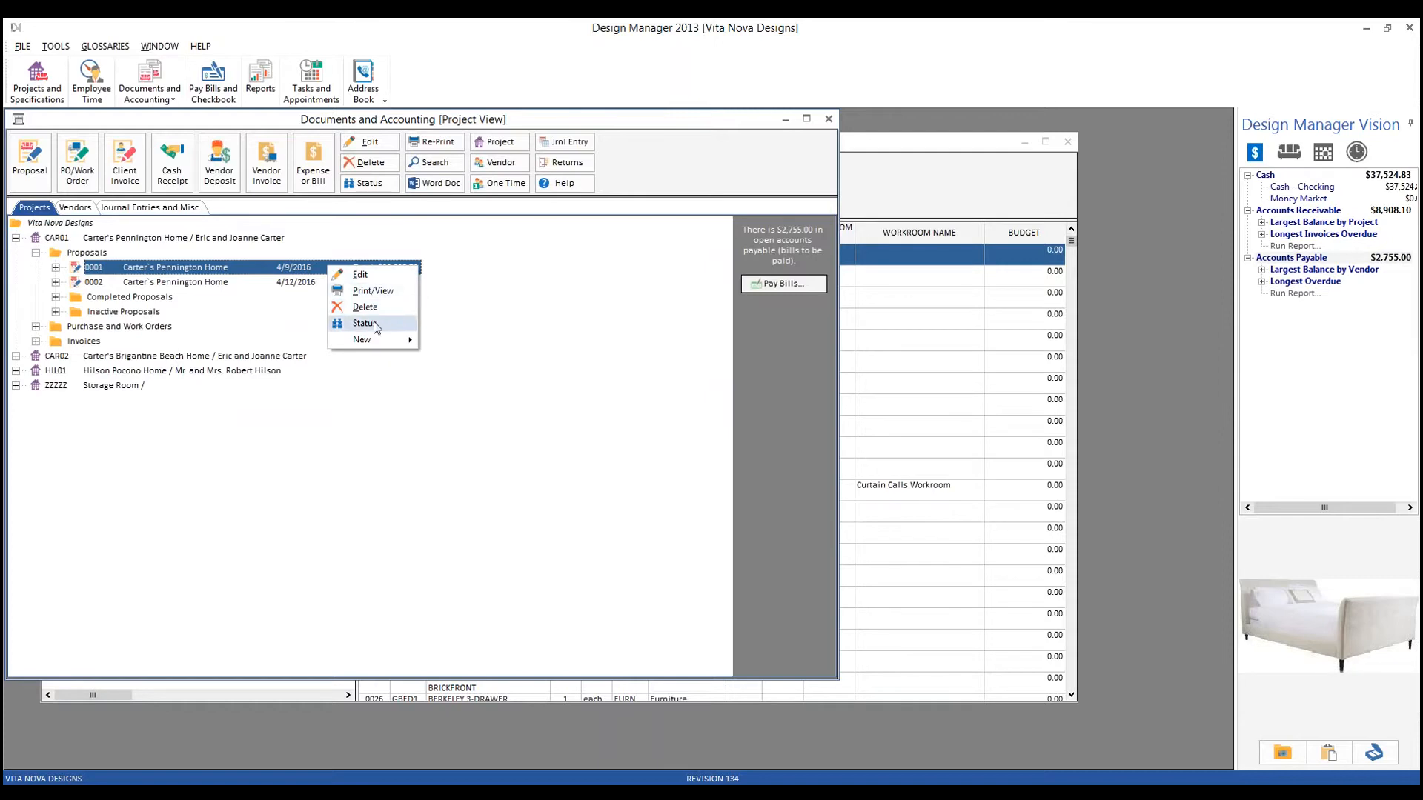
pyautogui.click(665, 179)
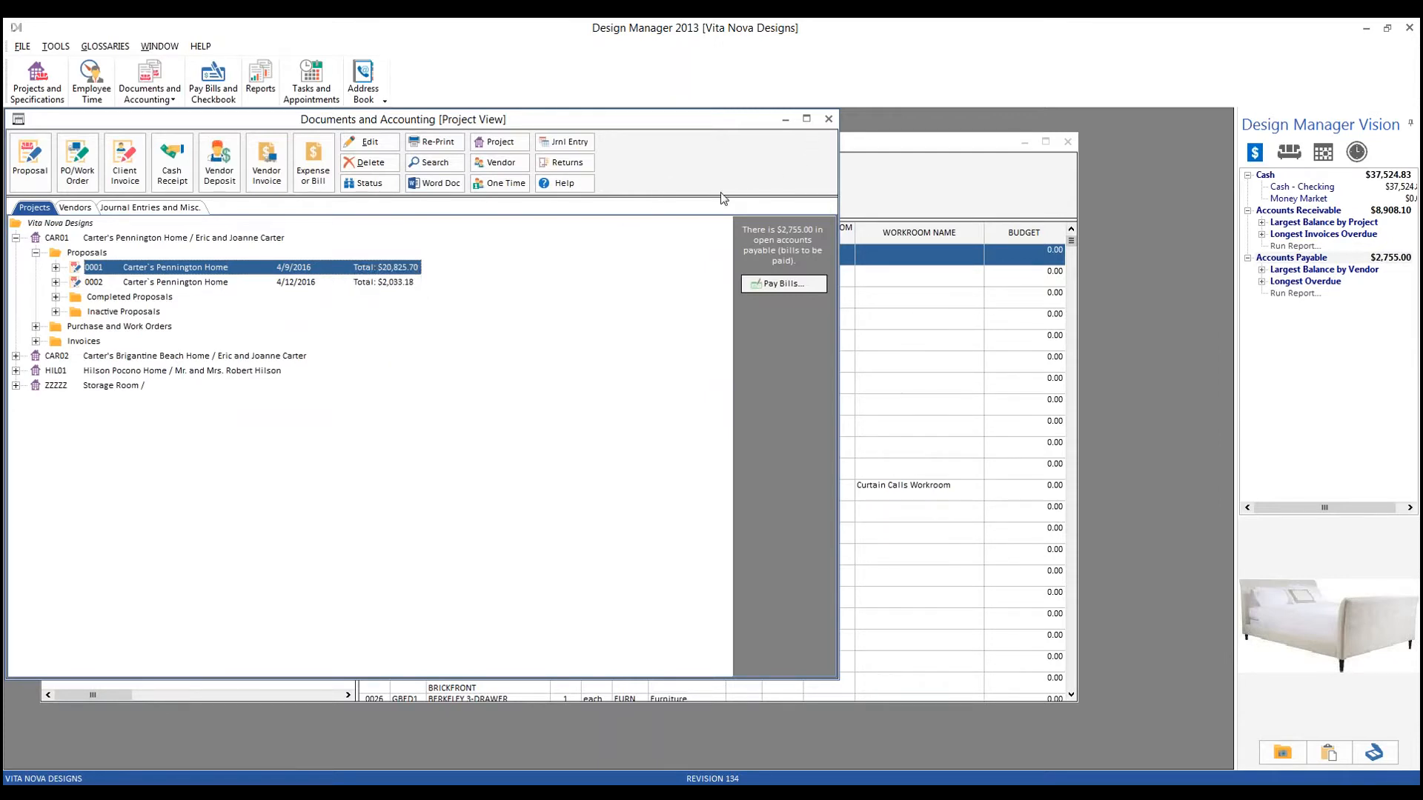
pyautogui.click(827, 119)
# Step: Go to PO #0002 from the Dolce Vita bed's accounting shortcuts, view it among the purchase orders, and close the documents window
pyautogui.rightClick(259, 304)
pyautogui.moveTo(375, 398)
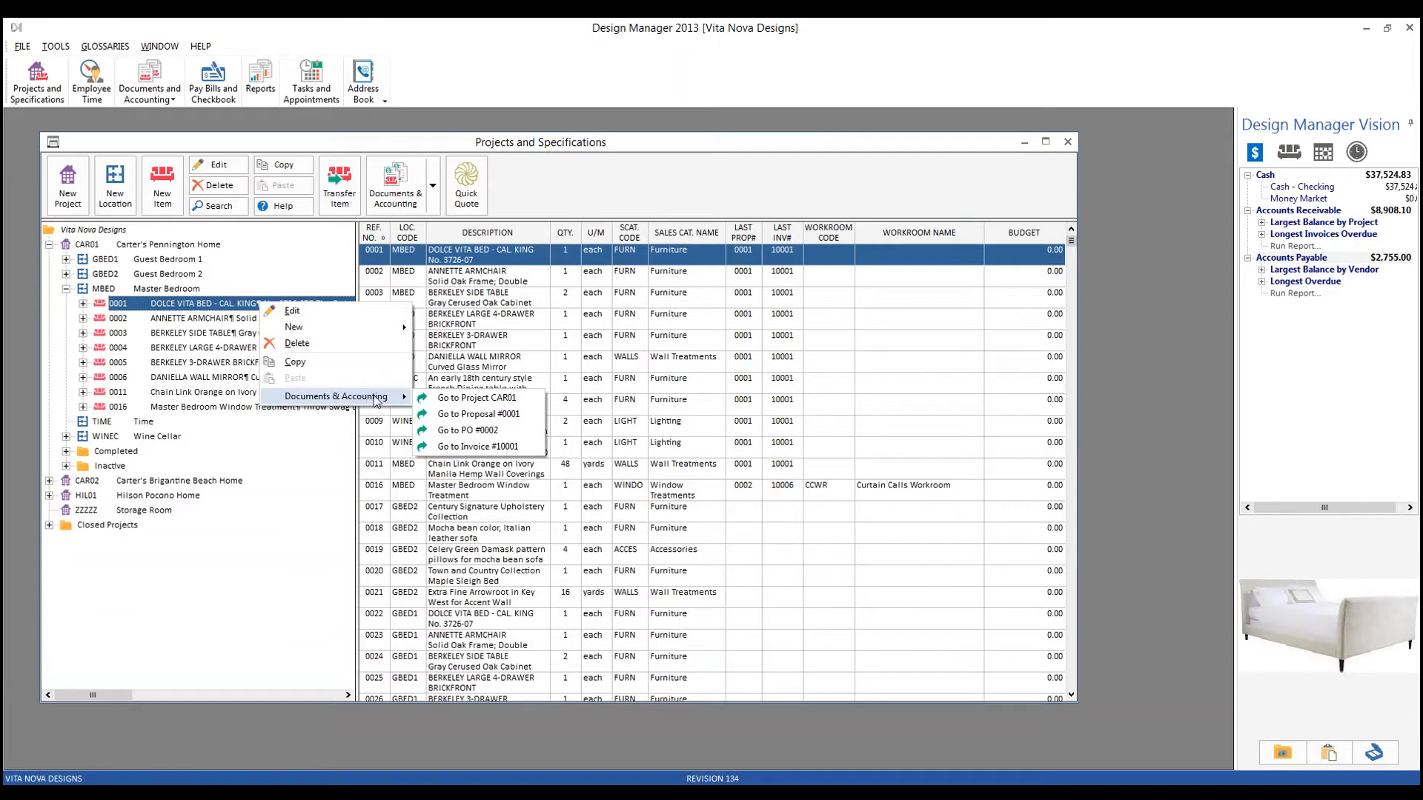
pyautogui.click(514, 436)
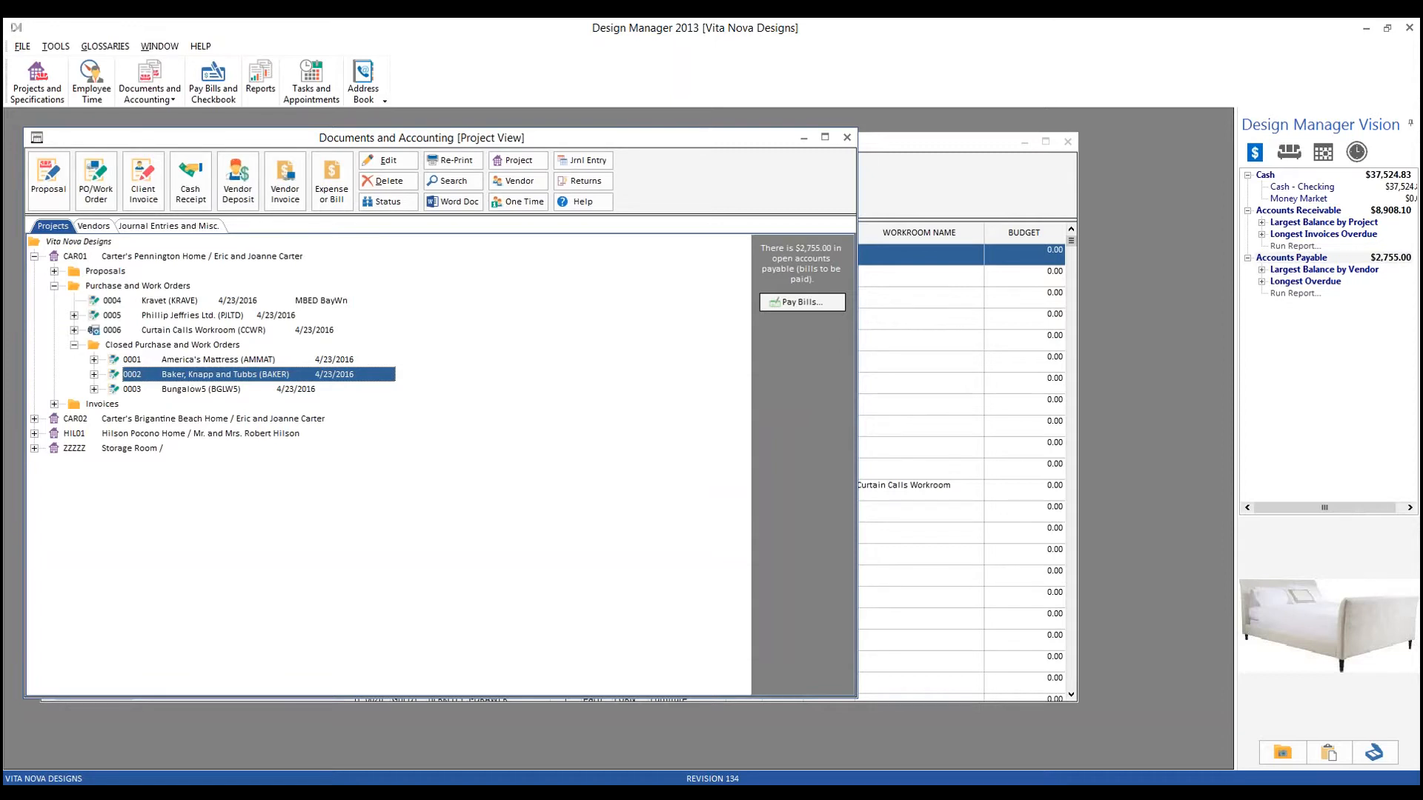
pyautogui.click(847, 138)
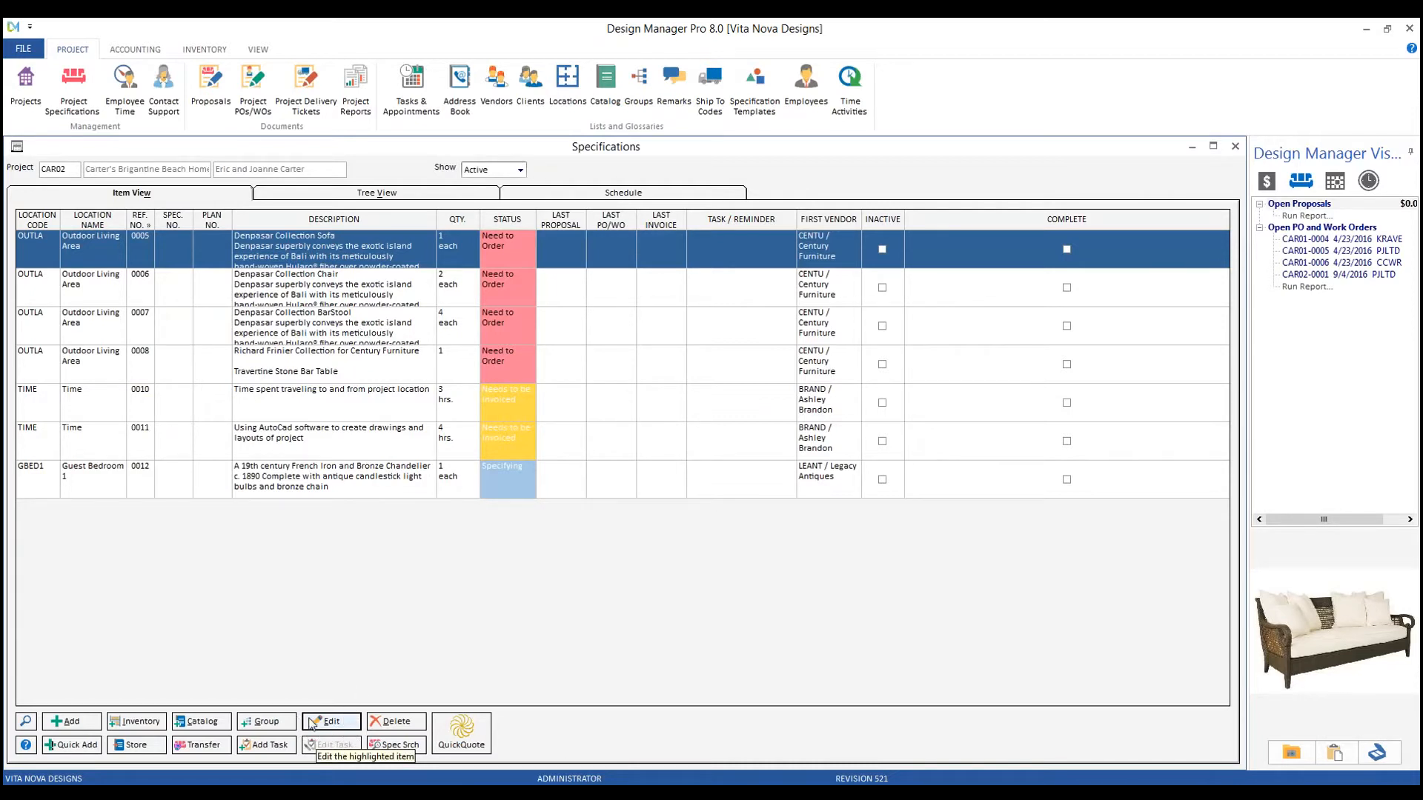
# Step: In Design Manager Pro, open the Denpasar Collection Sofa, item 0005, directly from its specification row and cancel without changes
pyautogui.click(332, 723)
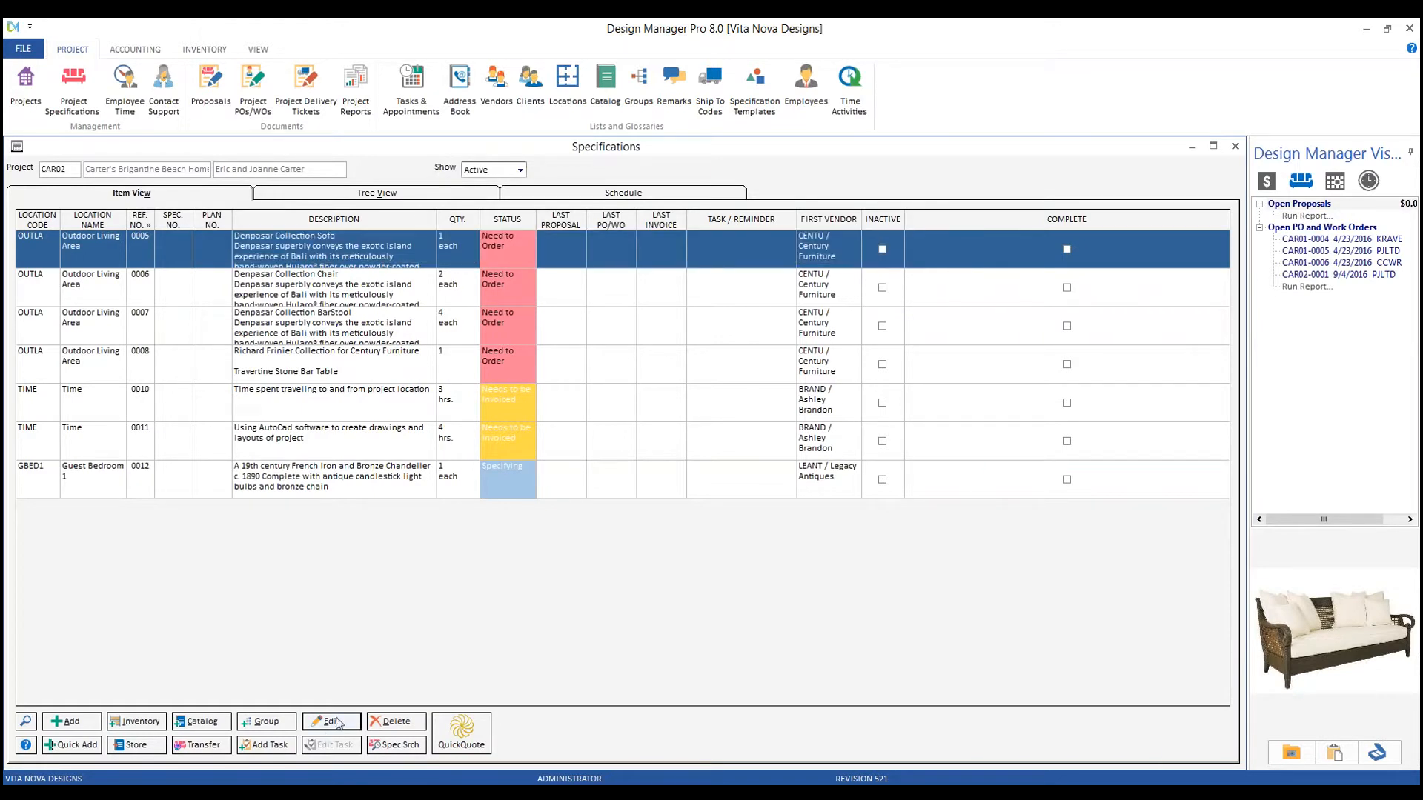
pyautogui.doubleClick(339, 250)
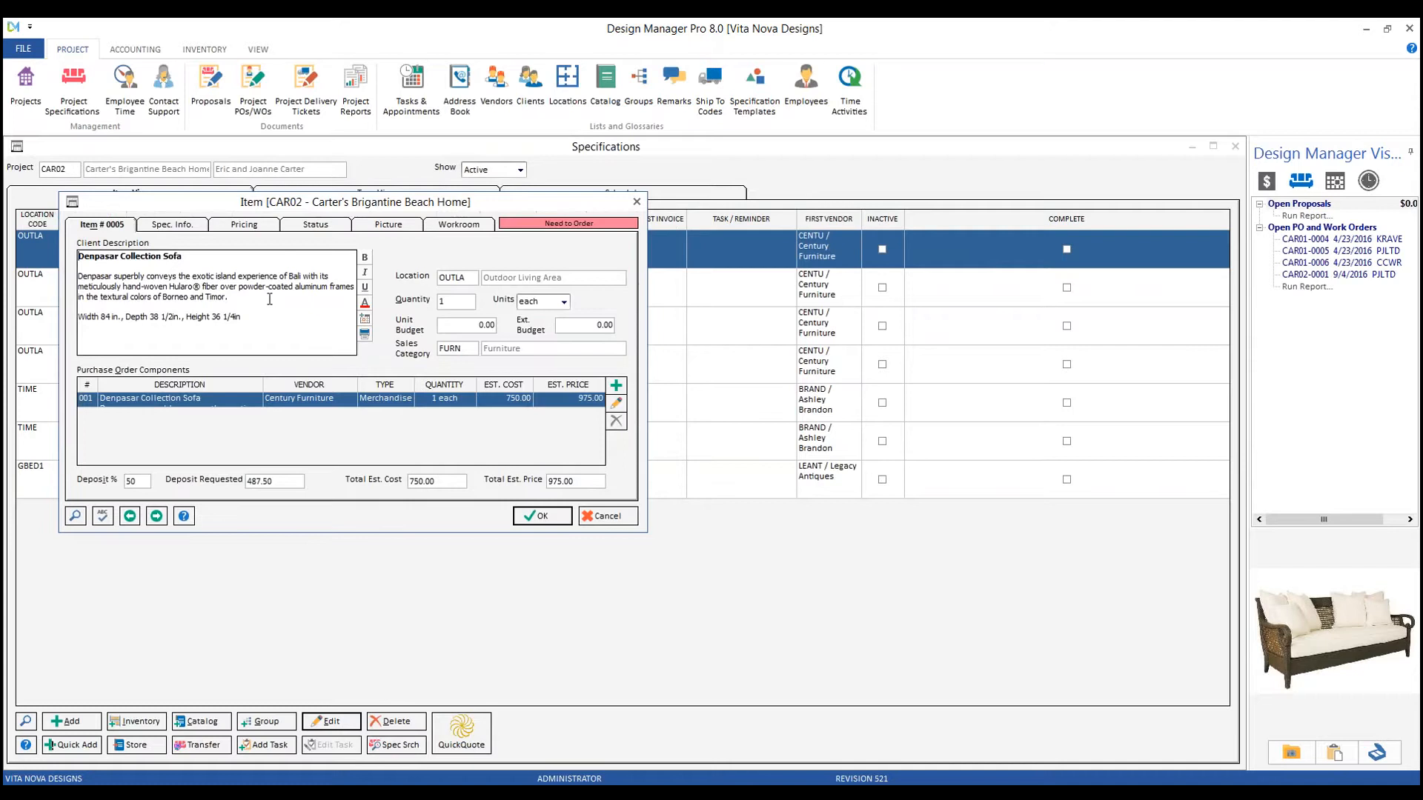
pyautogui.click(595, 517)
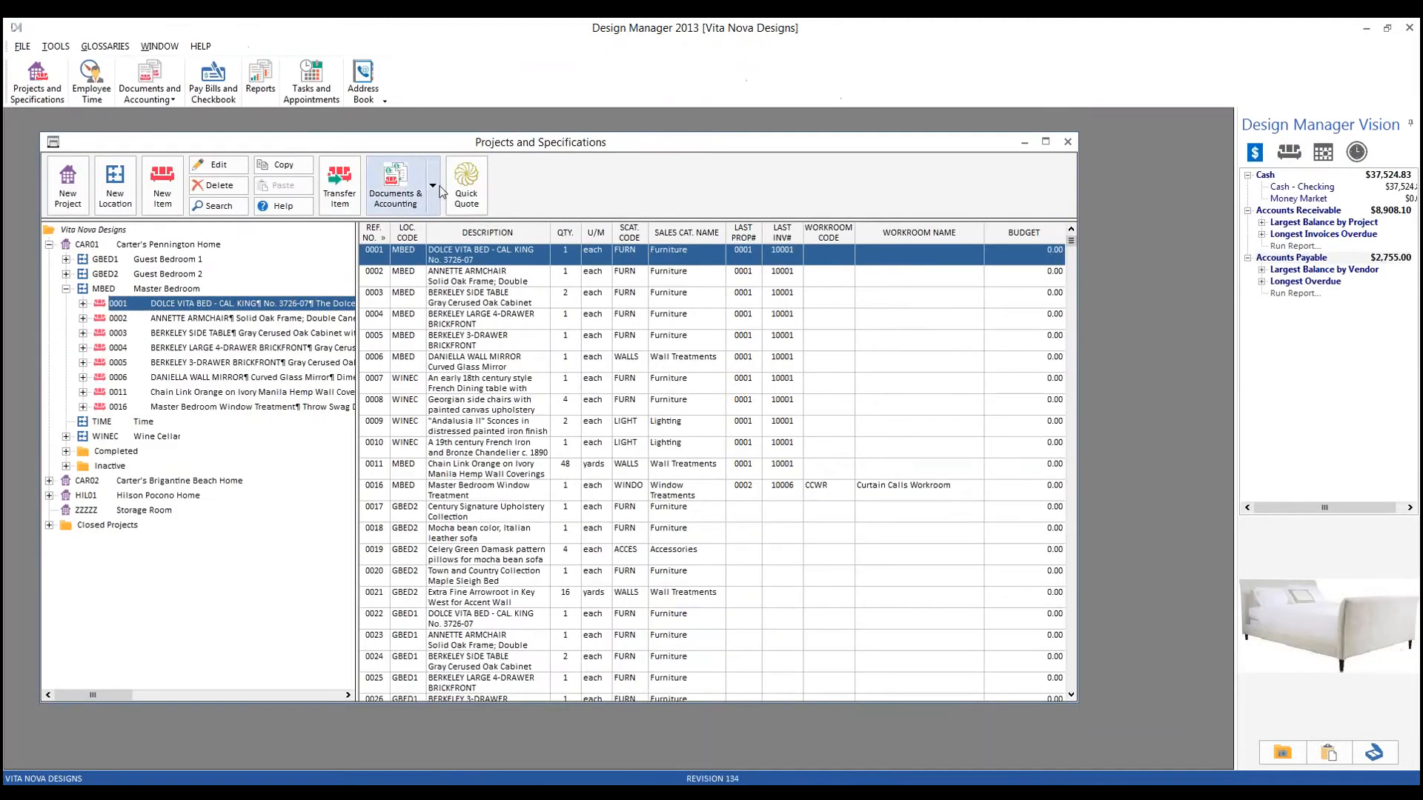
# Step: In Design Manager 2013, open the Annette Armchair, item 0002, directly from the item list and cancel without changes
pyautogui.click(512, 278)
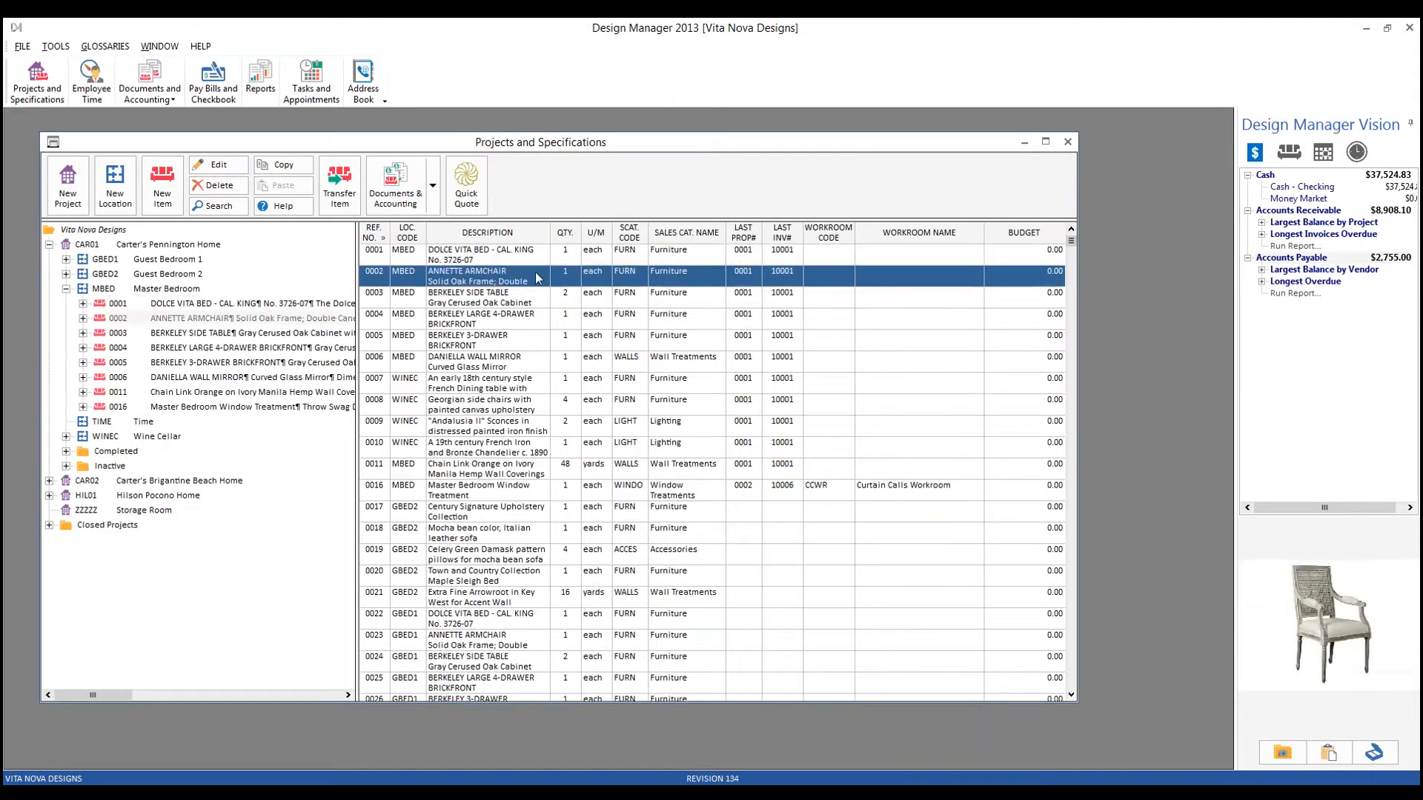
pyautogui.doubleClick(539, 278)
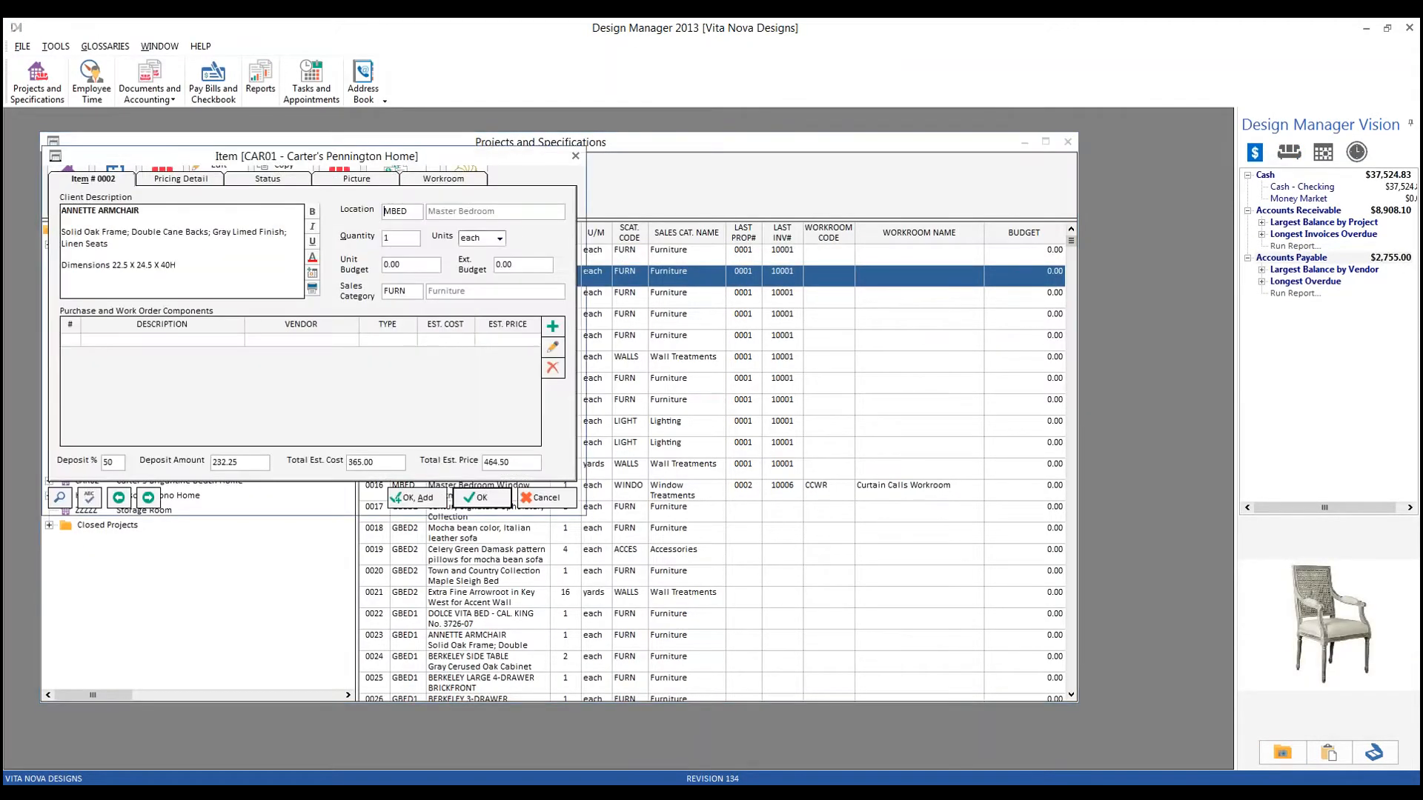
pyautogui.click(546, 497)
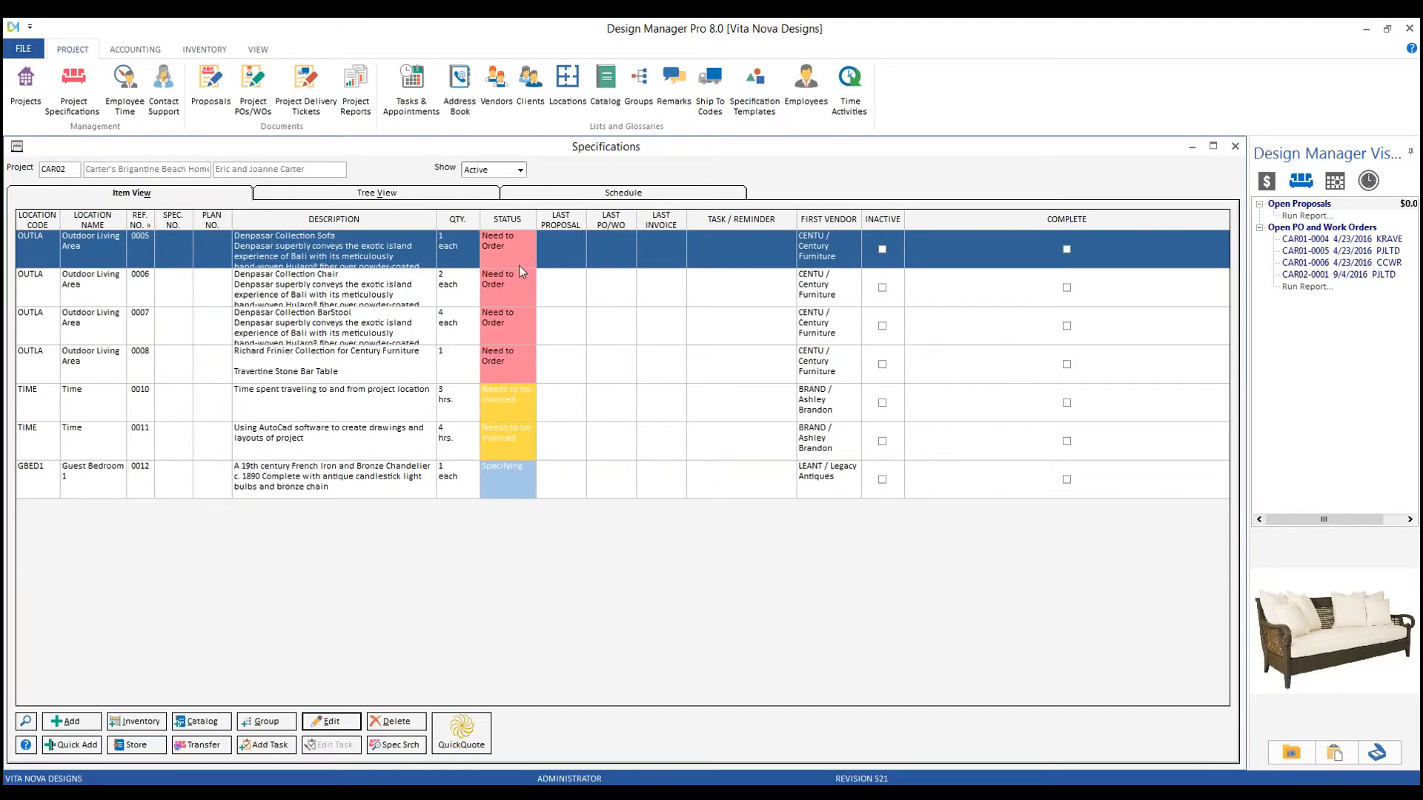
# Step: In Design Manager Pro, set the Denpasar Collection Sofa's status to Ordered and open item 0005 for editing
pyautogui.click(503, 245)
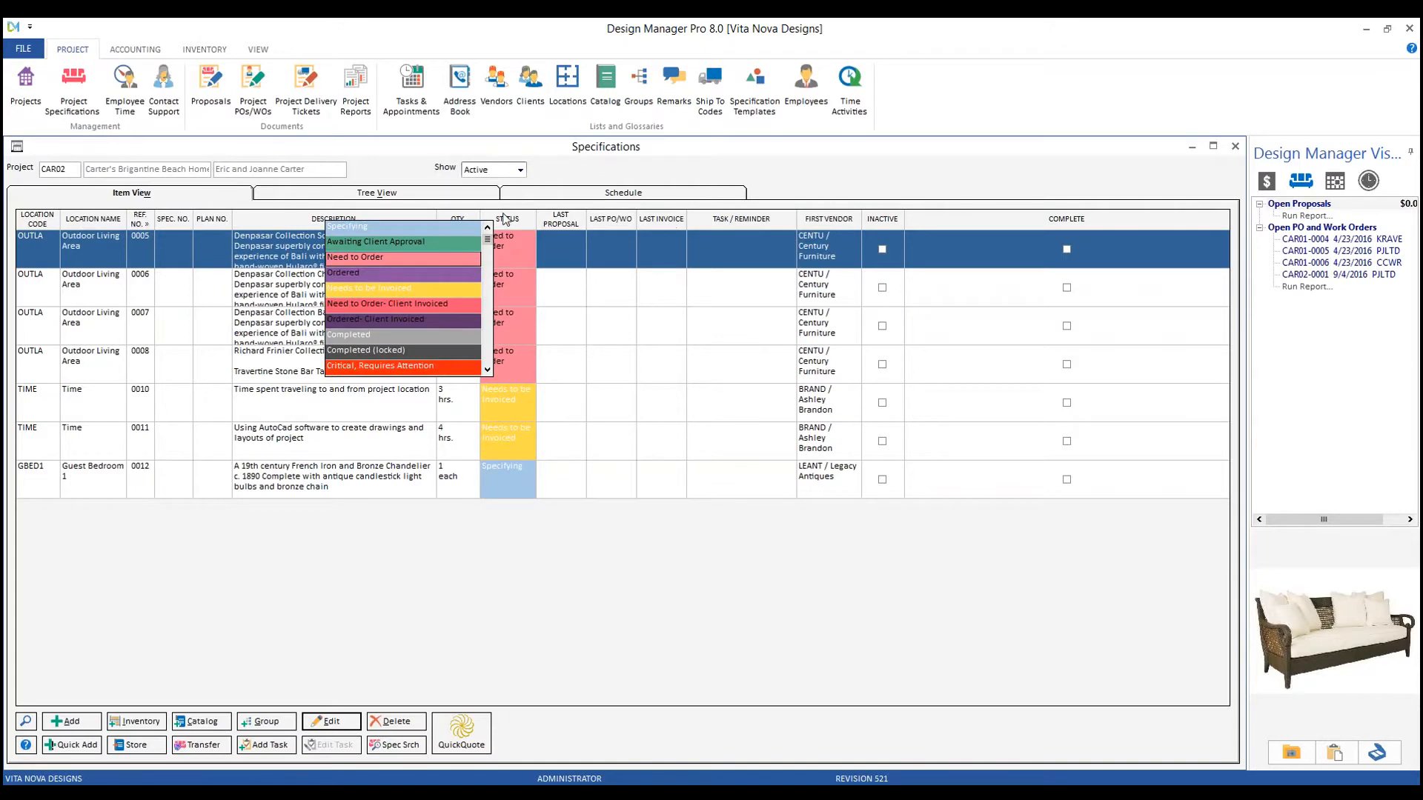
pyautogui.click(416, 274)
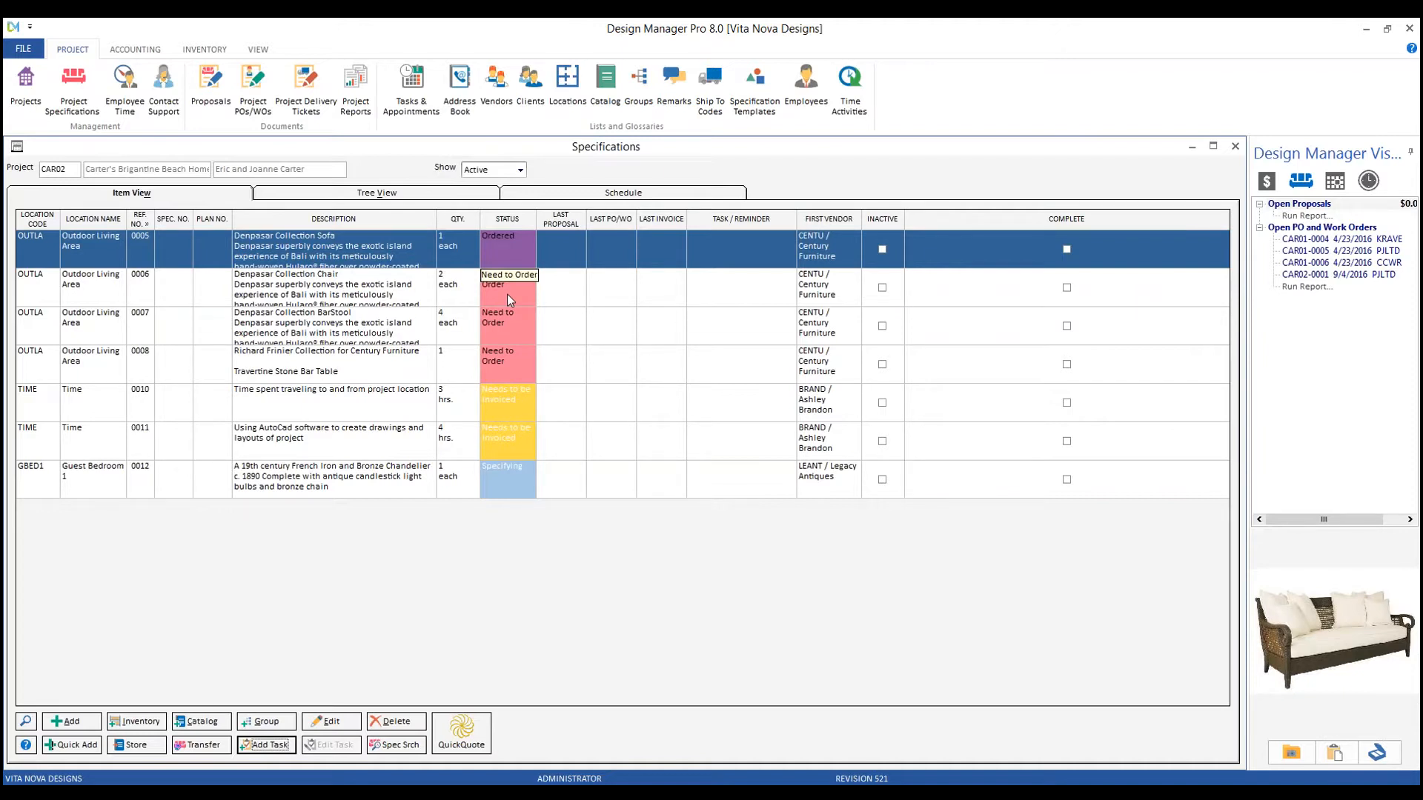
pyautogui.doubleClick(395, 250)
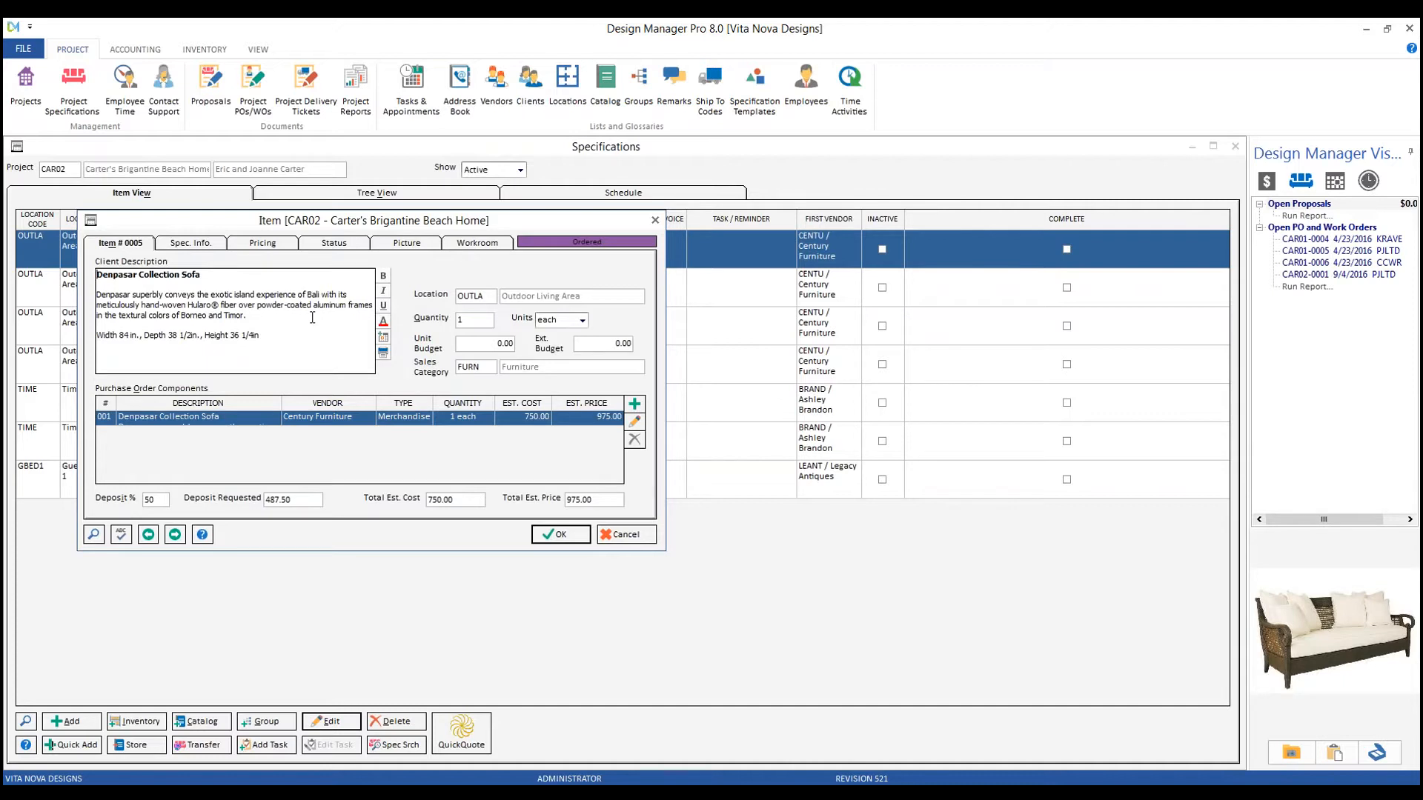
# Step: Move through the sofa item's location, quantity and description fields, and open a new blank component and cancel it
pyautogui.click(479, 294)
pyautogui.click(478, 319)
pyautogui.click(243, 273)
pyautogui.press('Tab')
pyautogui.press('Tab')
pyautogui.press('Tab')
pyautogui.press('Tab')
pyautogui.press('Tab')
pyautogui.press('Tab')
pyautogui.click(634, 403)
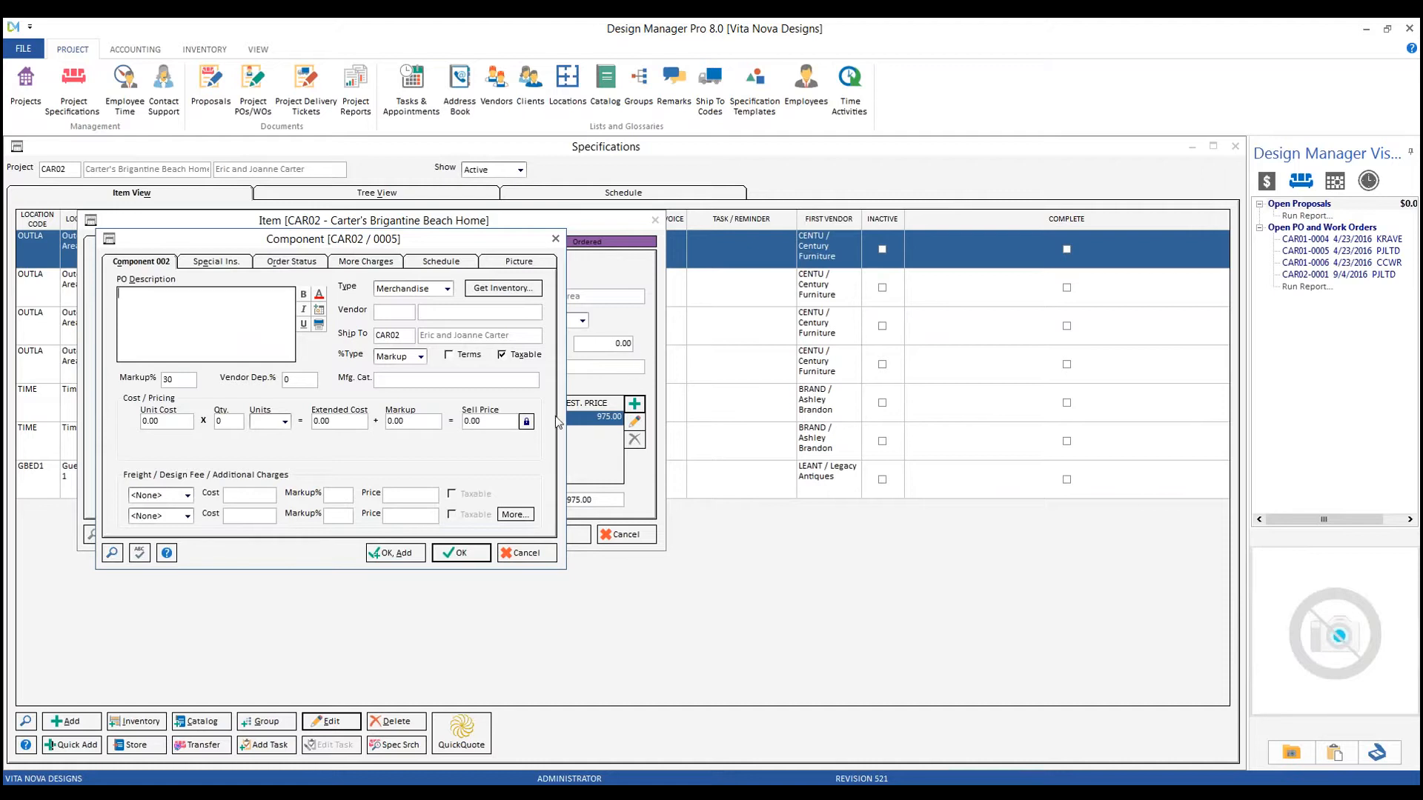
pyautogui.click(528, 554)
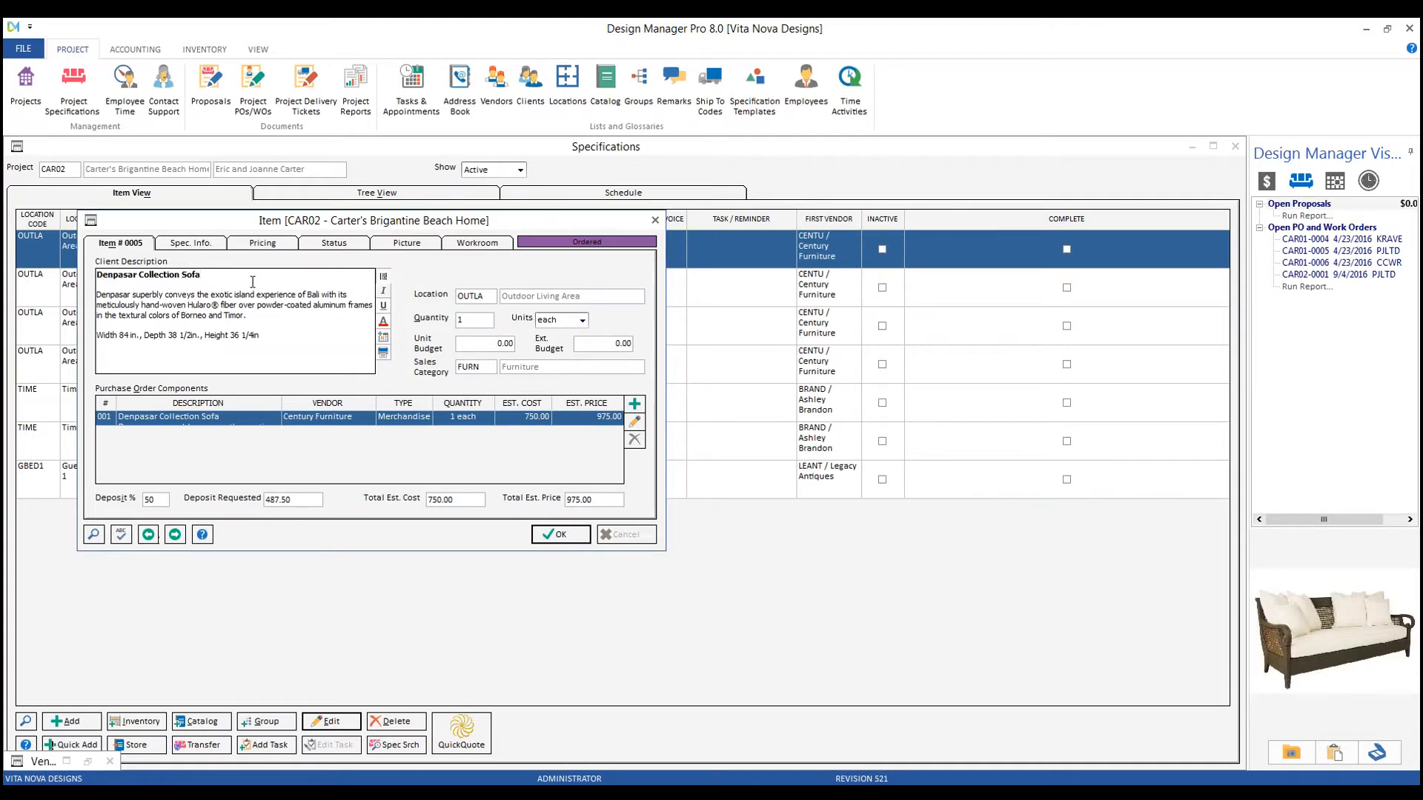
# Step: Run the spelling check on the sofa's client description twice, cancelling it each time
pyautogui.click(122, 535)
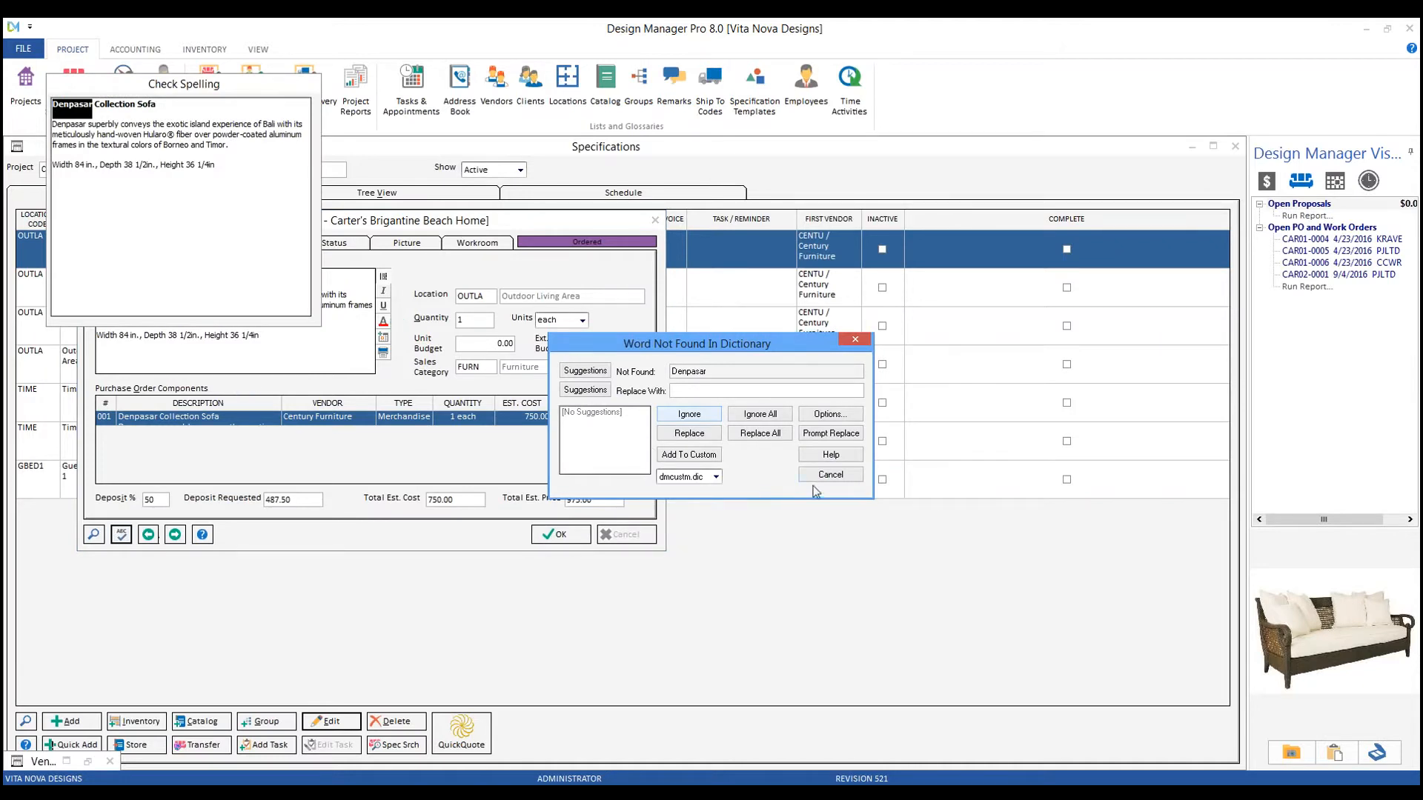
pyautogui.click(837, 479)
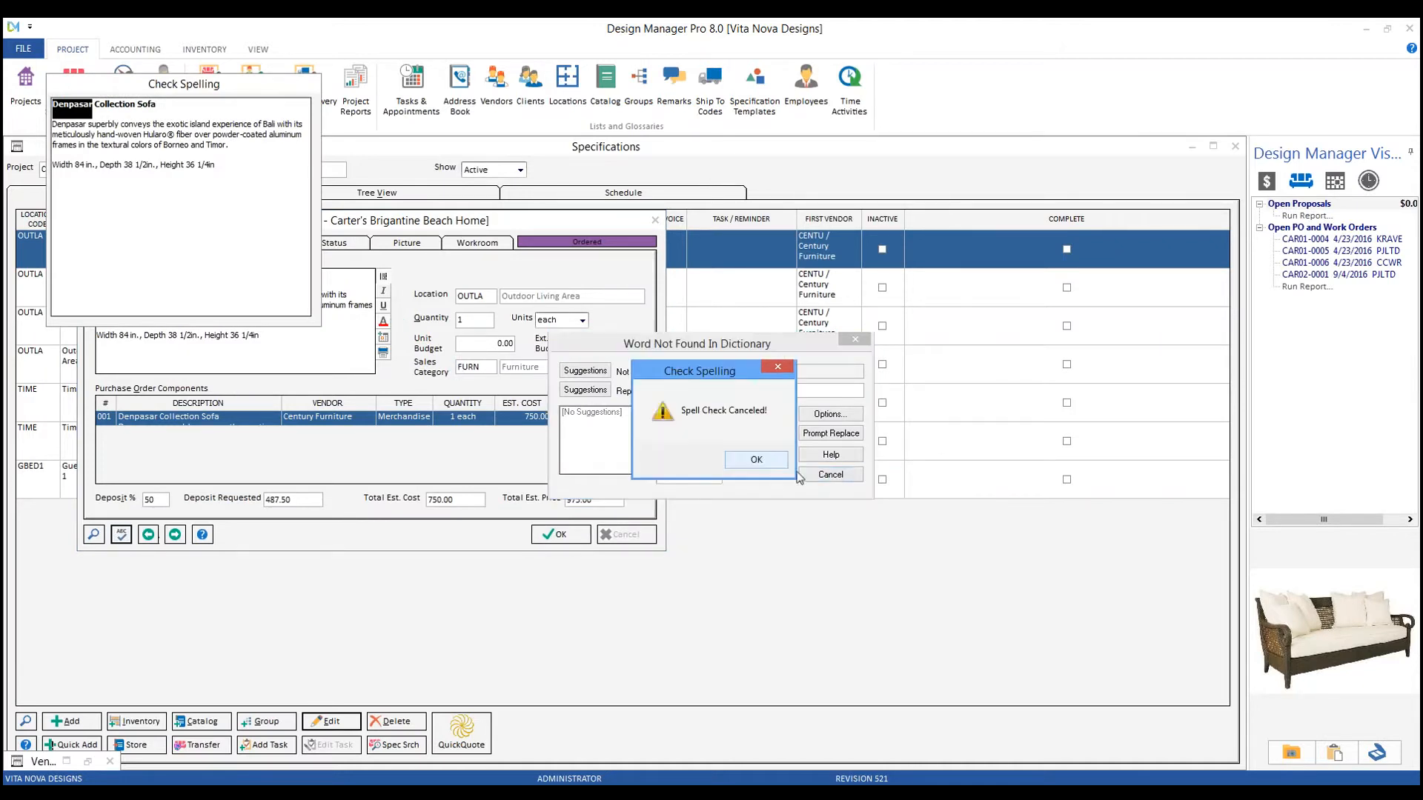
pyautogui.click(757, 463)
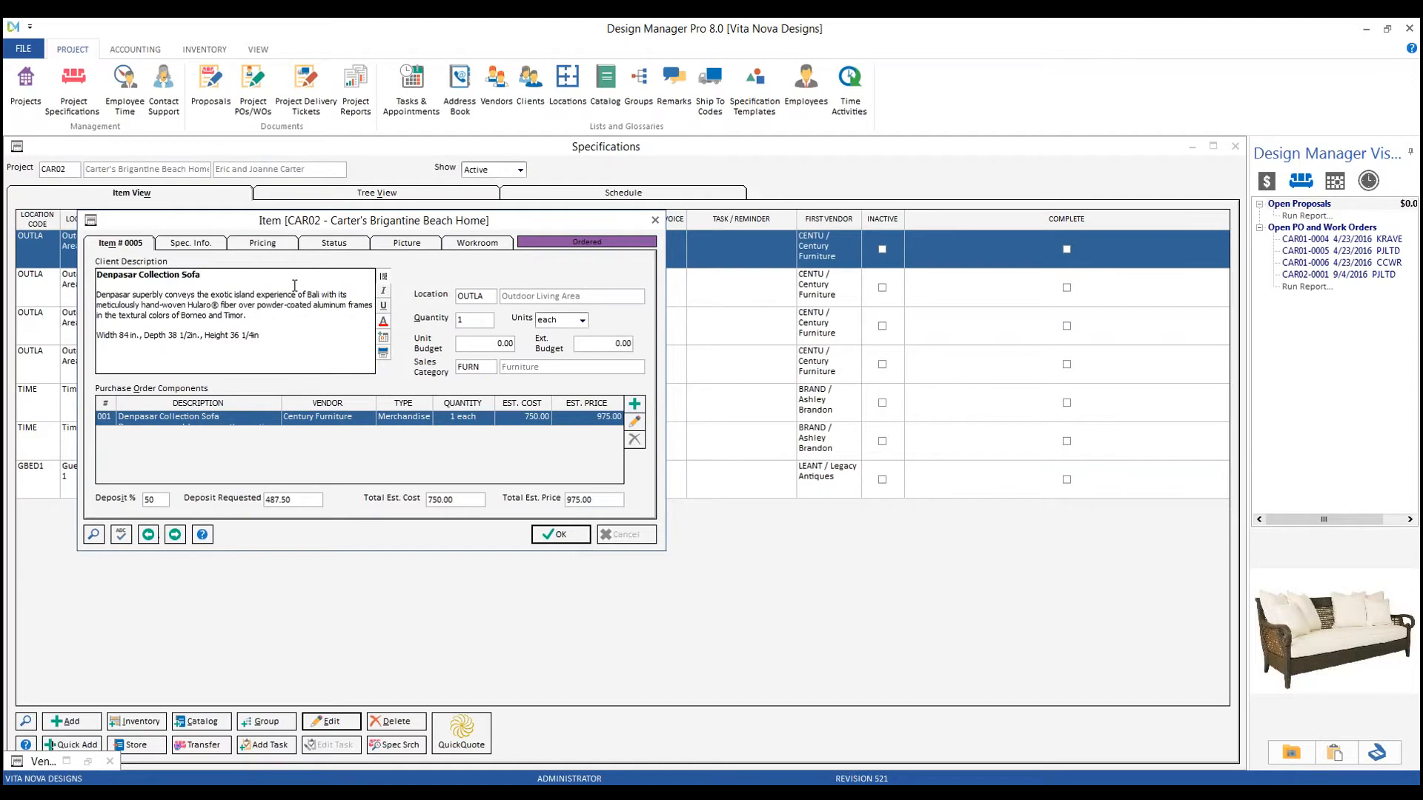
pyautogui.click(120, 534)
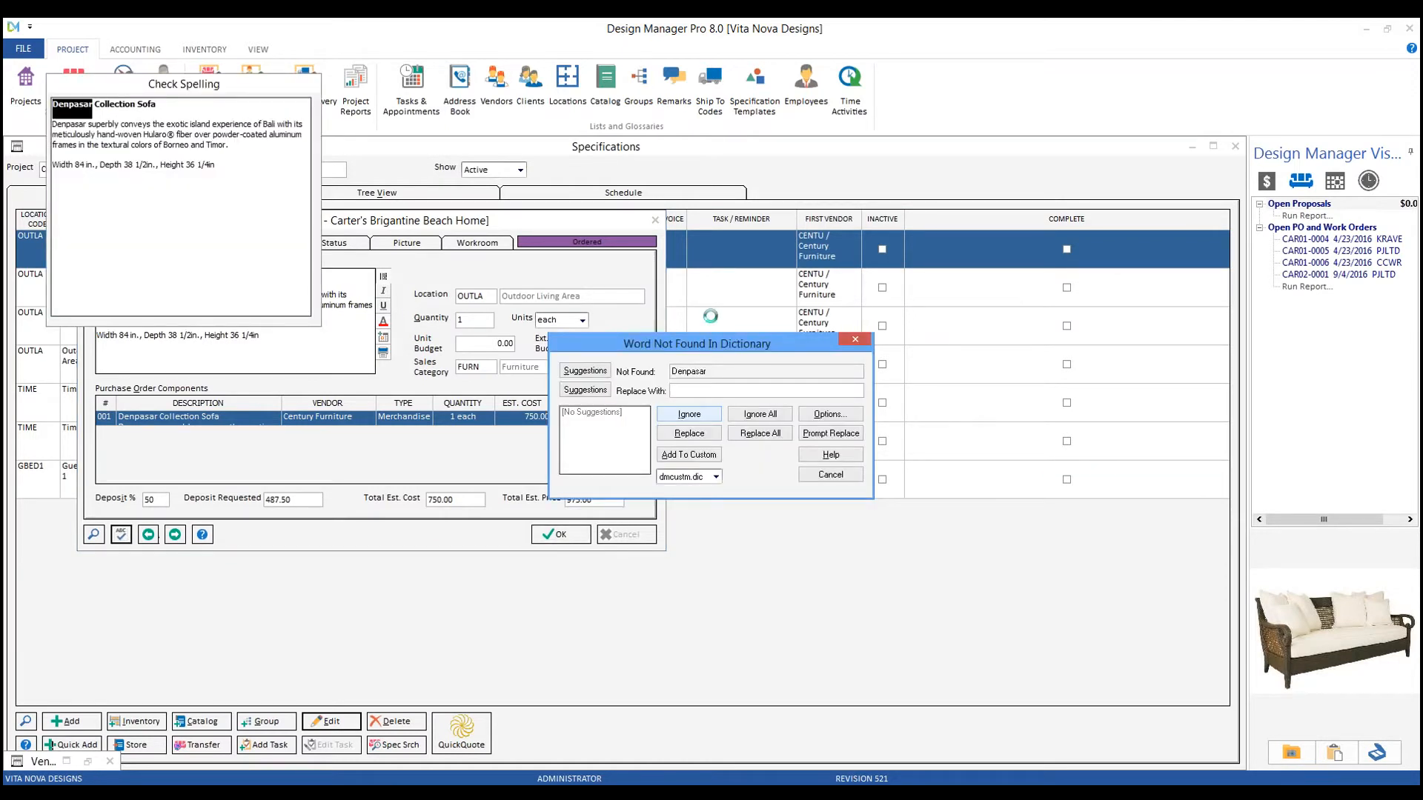
pyautogui.click(852, 474)
pyautogui.click(771, 459)
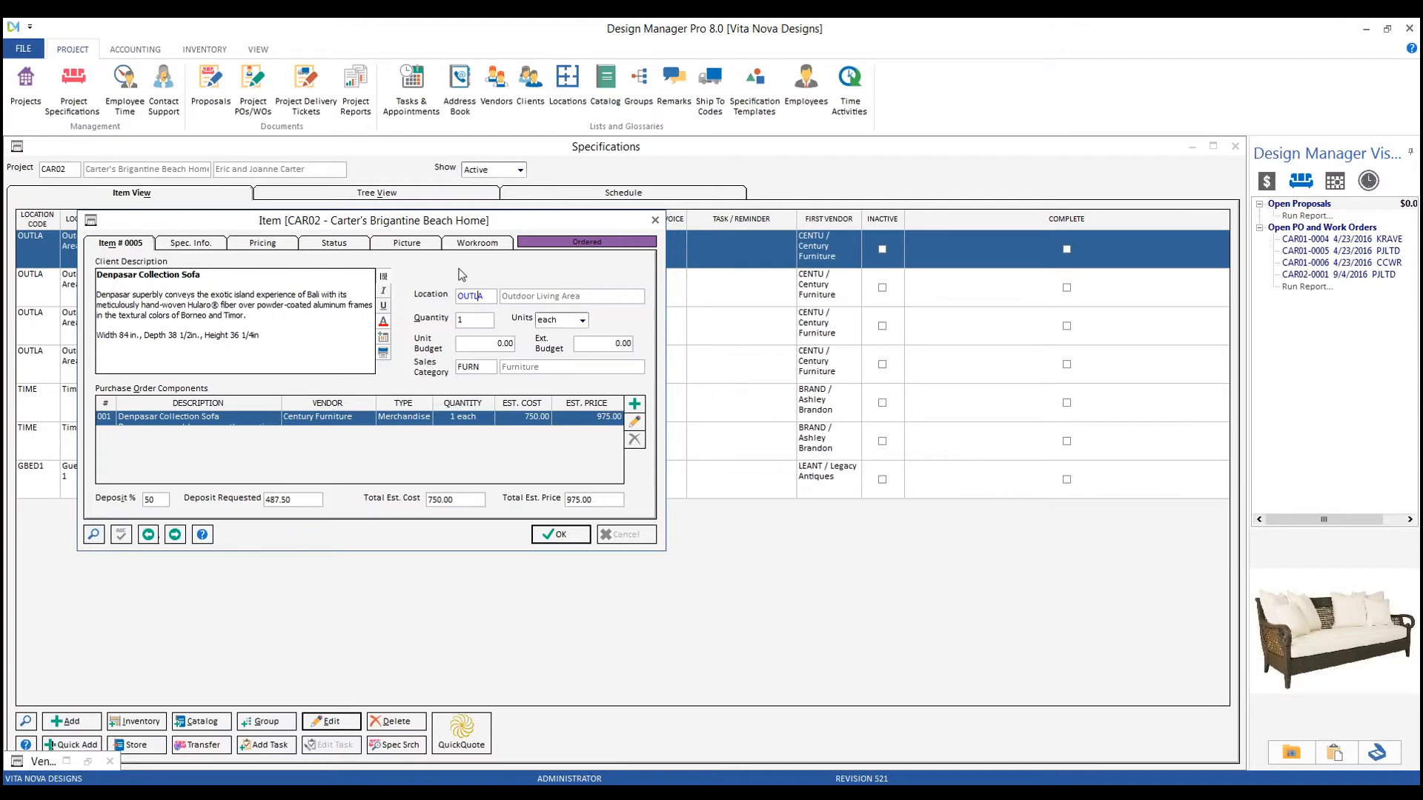
# Step: Look up the available location codes for the sofa item, cancel the lookup and accept the item
pyautogui.press('F2')
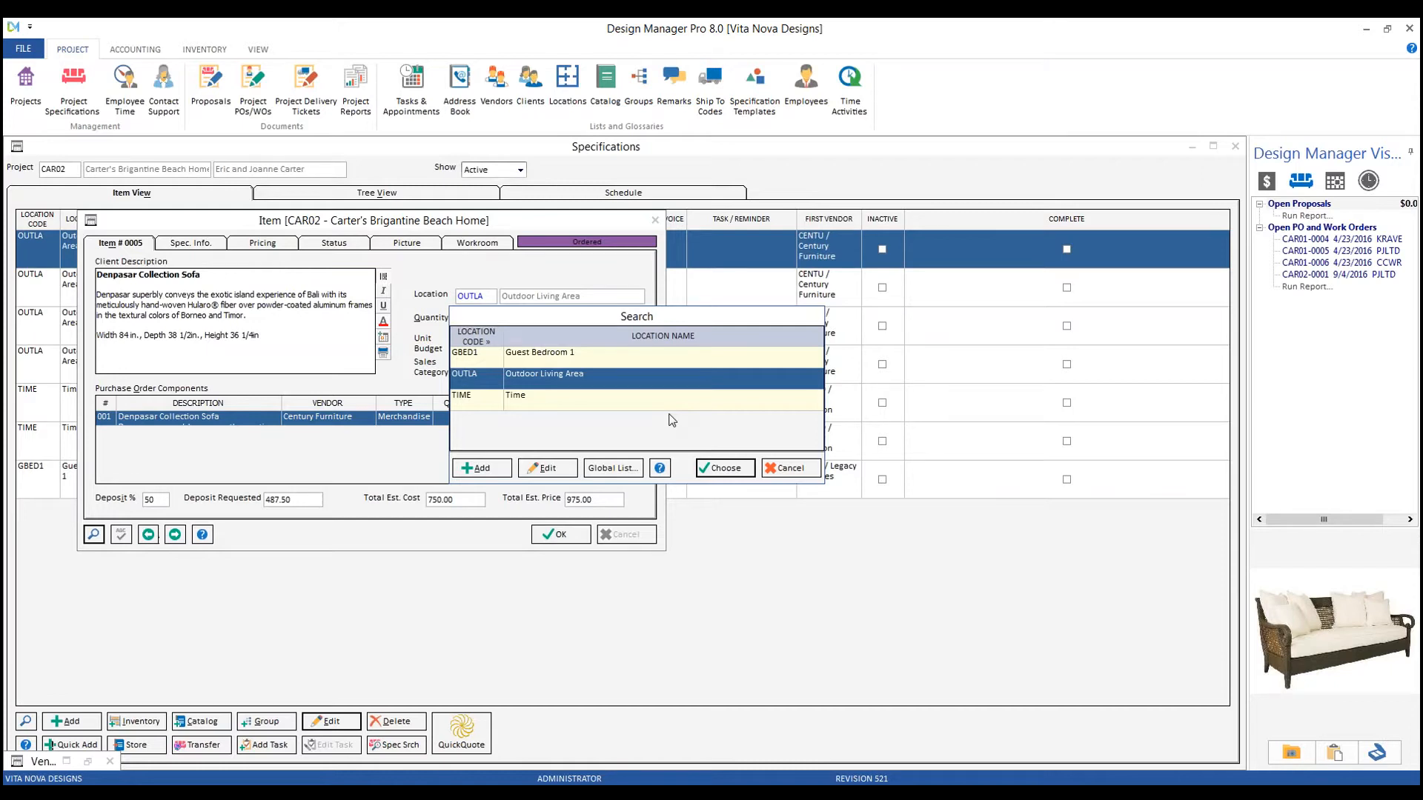
pyautogui.click(790, 465)
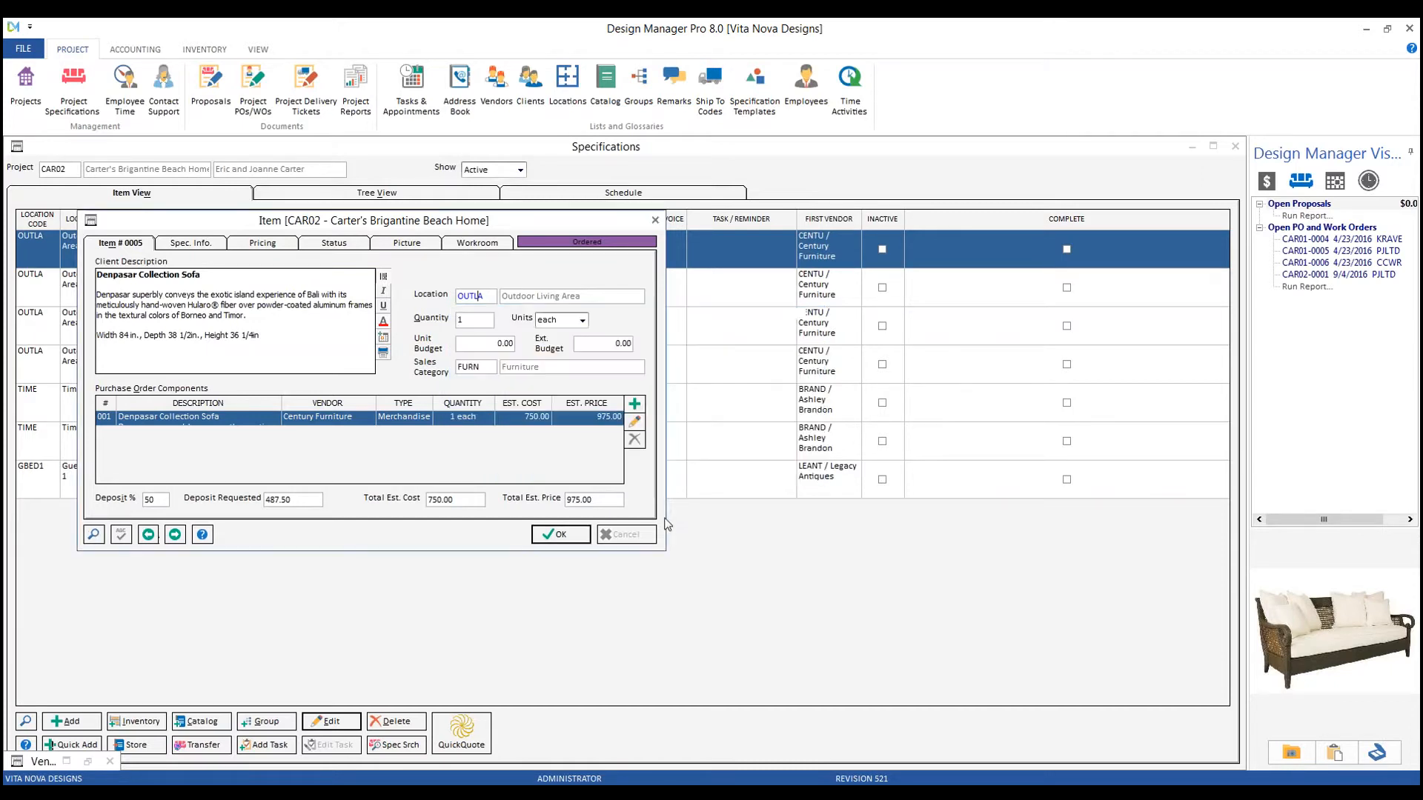
pyautogui.click(574, 535)
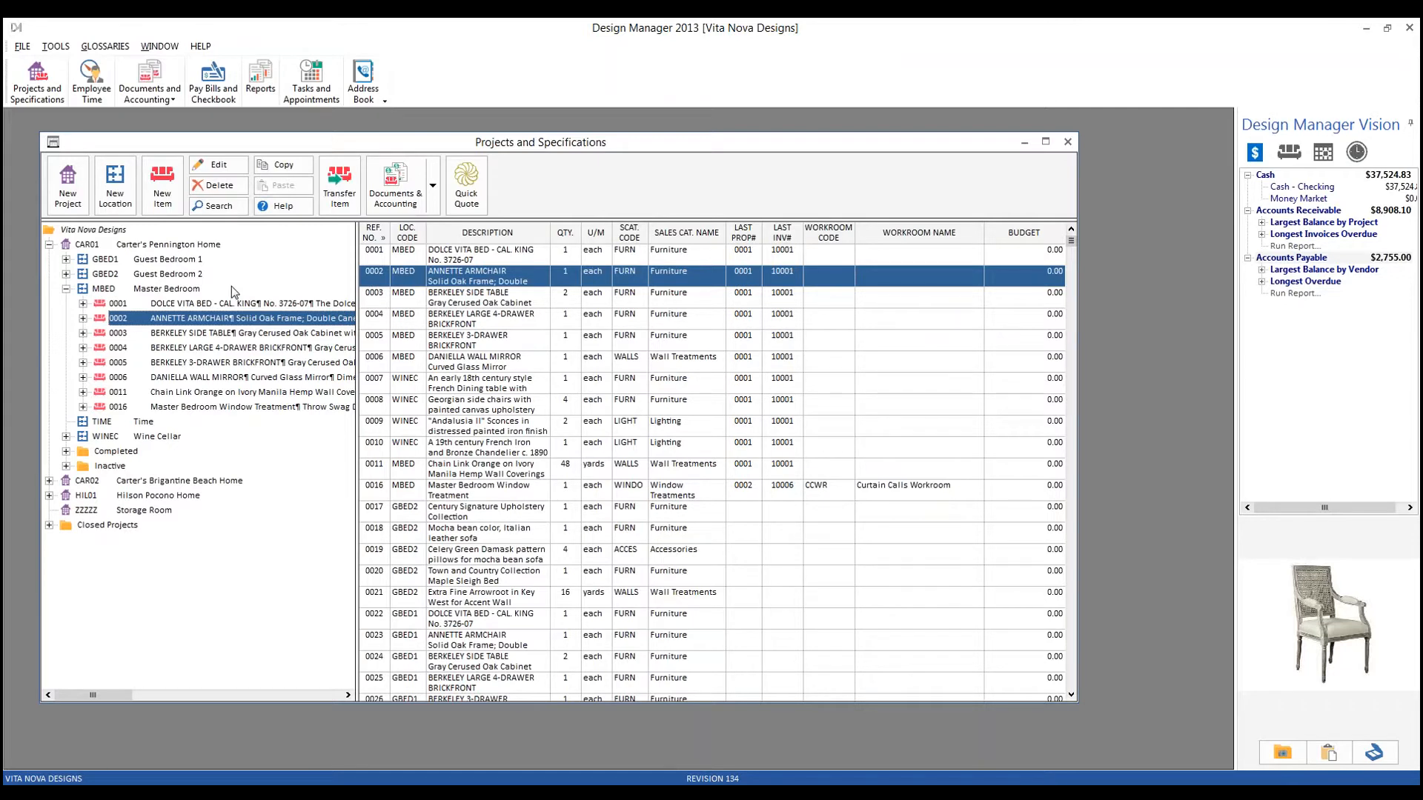
# Step: In Design Manager 2013, start a new item in the Master Bedroom location of project CAR01 and reposition its window
pyautogui.click(177, 294)
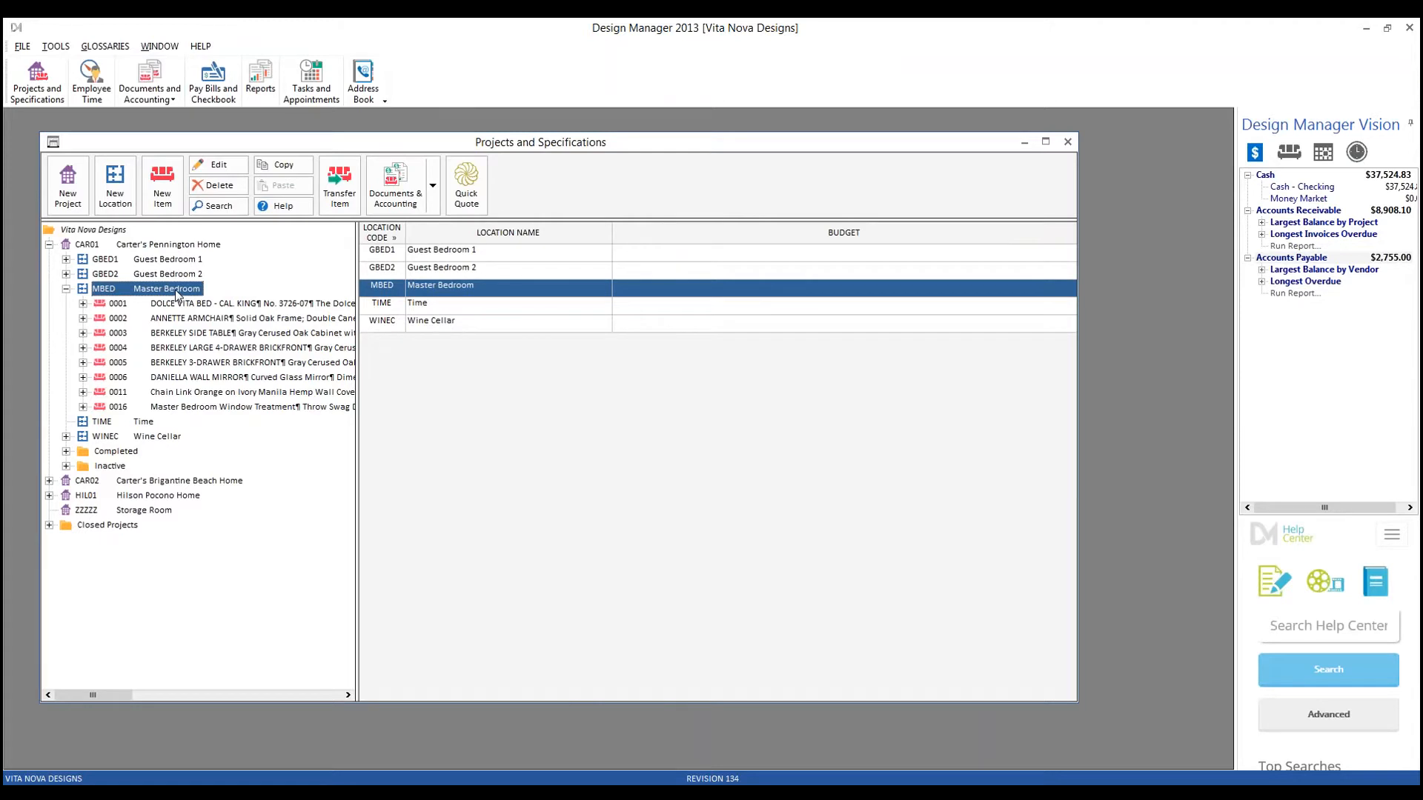
pyautogui.click(162, 185)
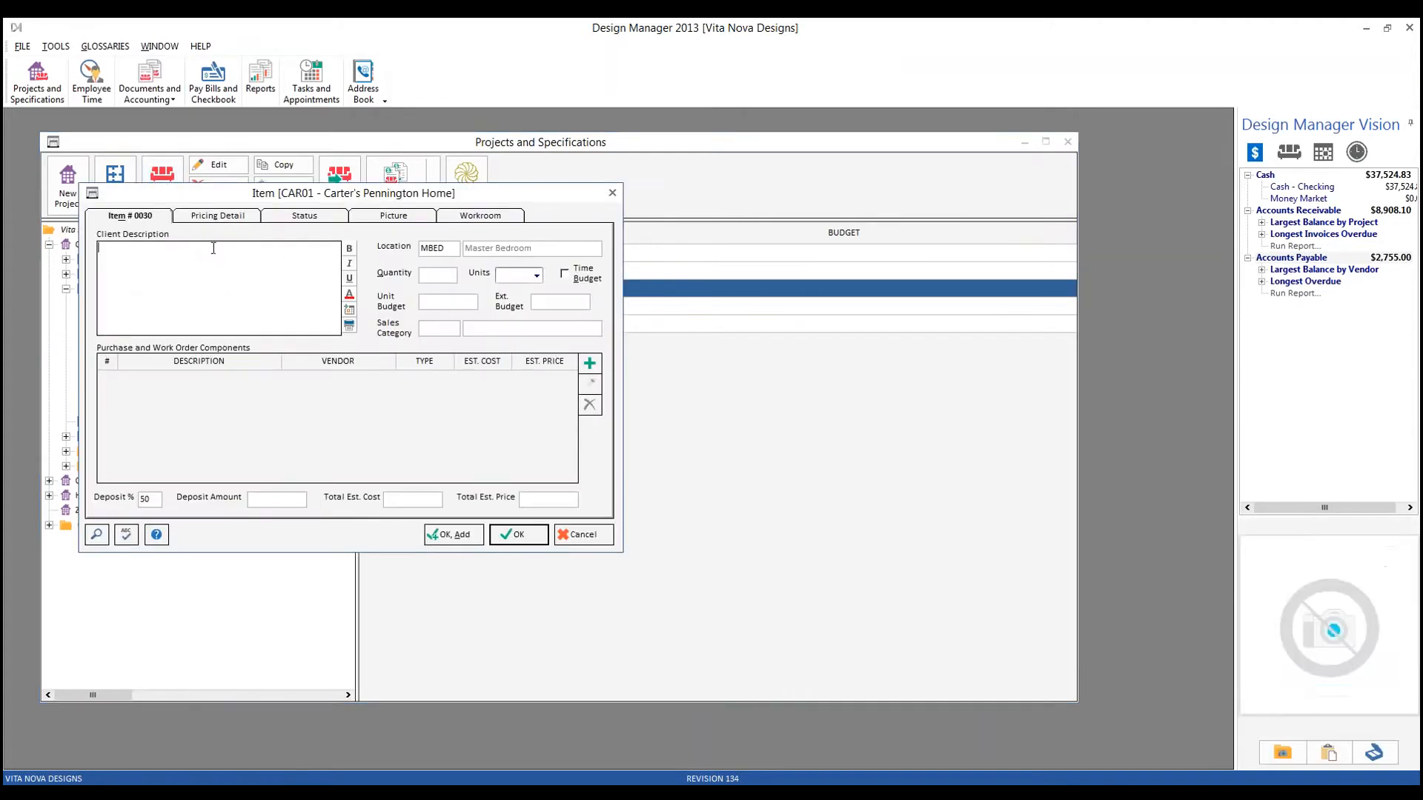
pyautogui.moveTo(200, 190); pyautogui.dragTo(283, 229)
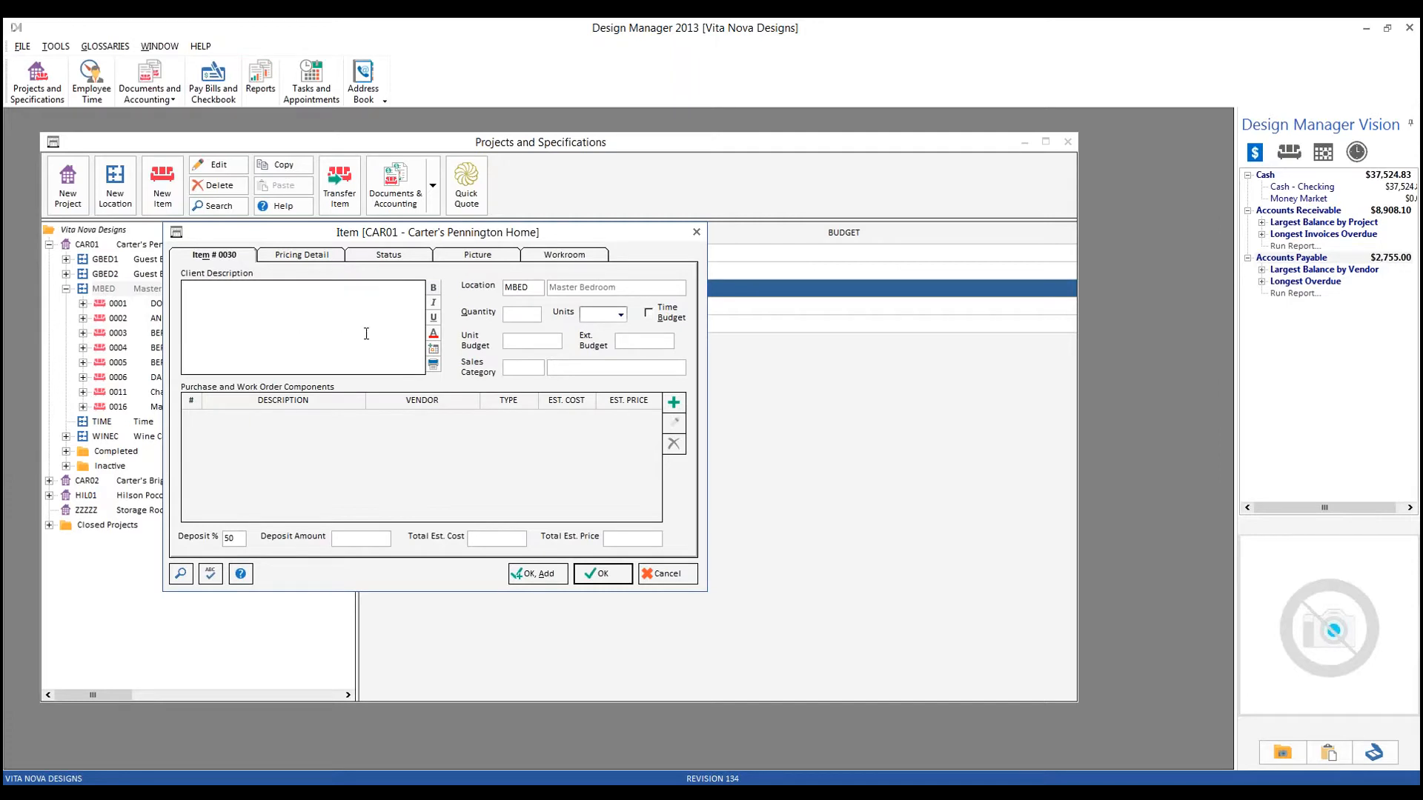
# Step: Look up the remarks for the new item's client description and insert the DESC remark
pyautogui.click(180, 574)
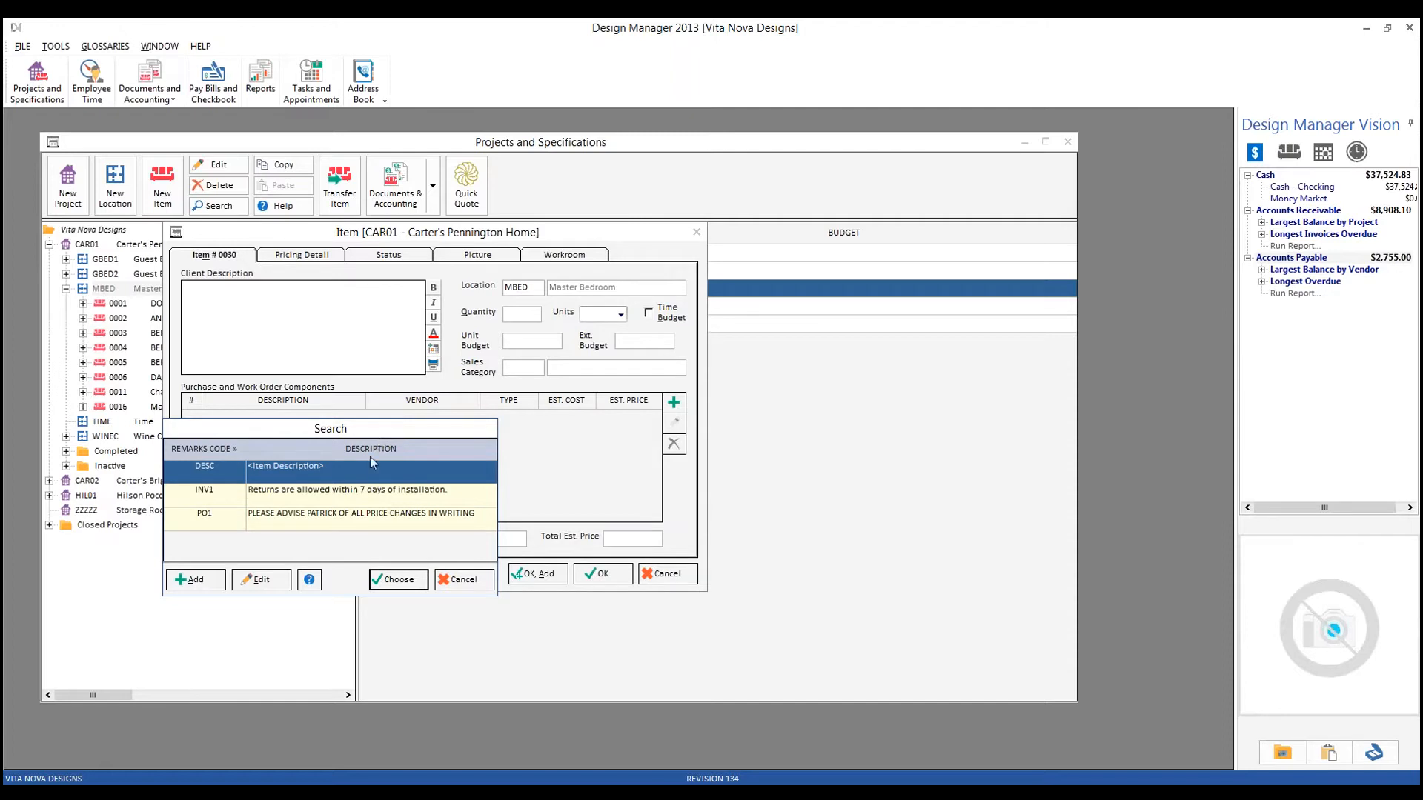
pyautogui.click(351, 502)
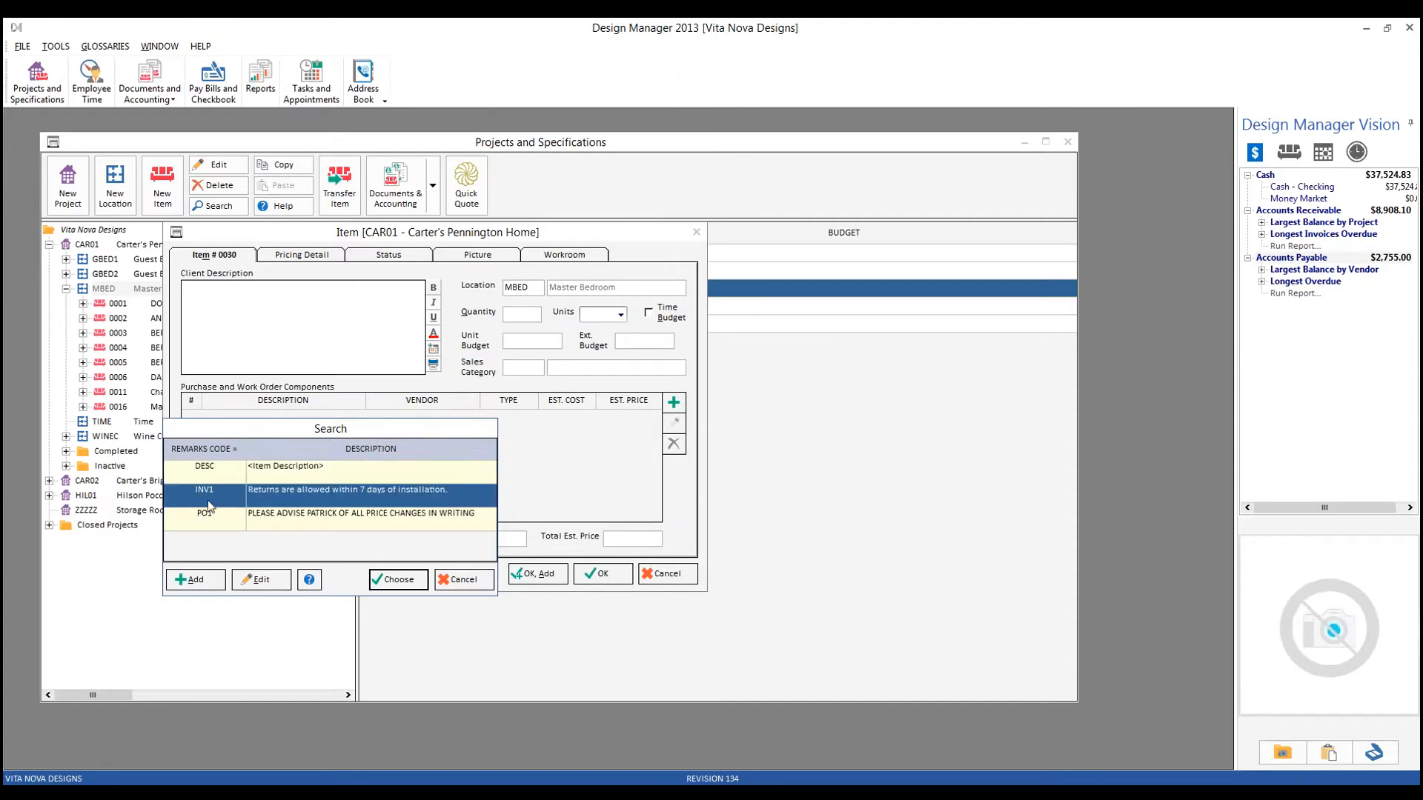
pyautogui.click(352, 503)
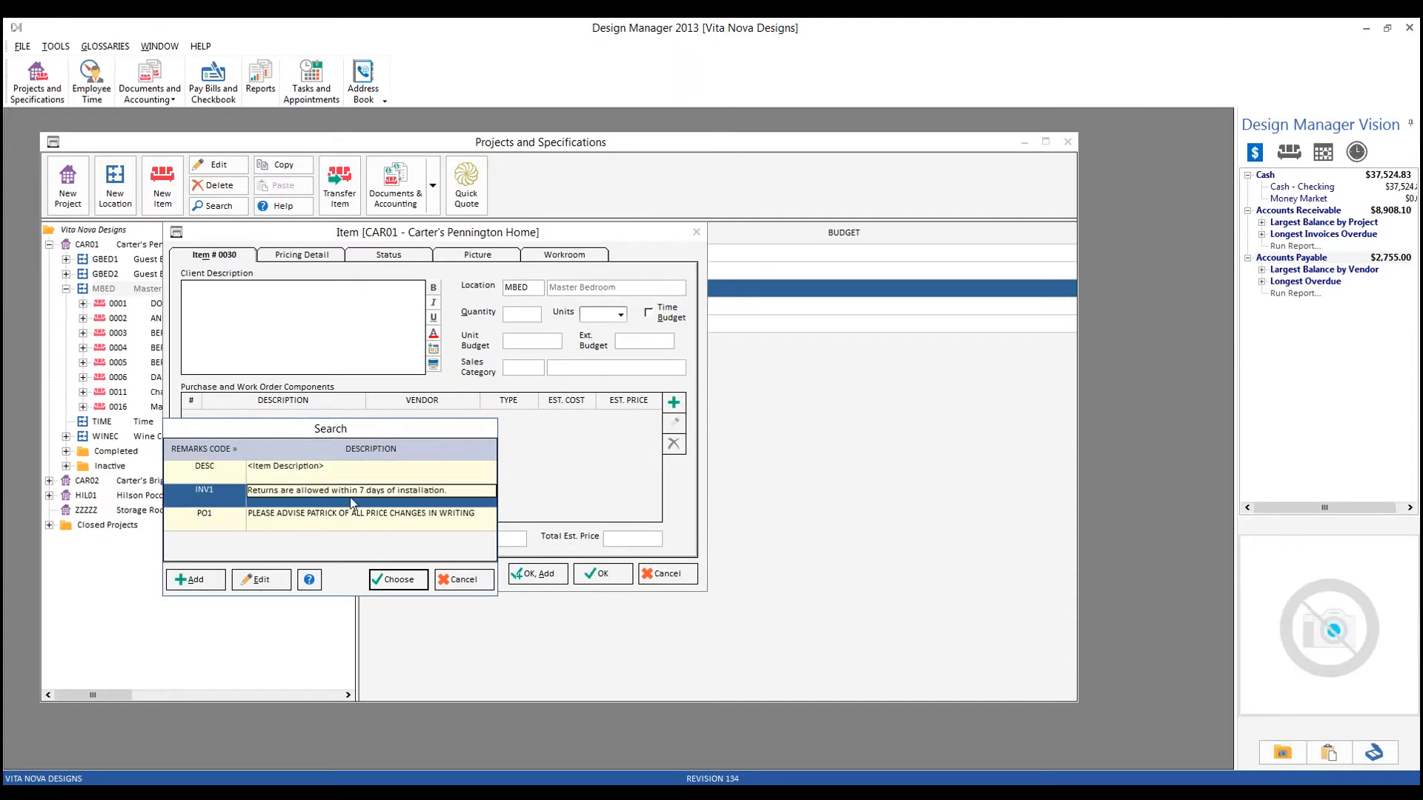
pyautogui.click(353, 476)
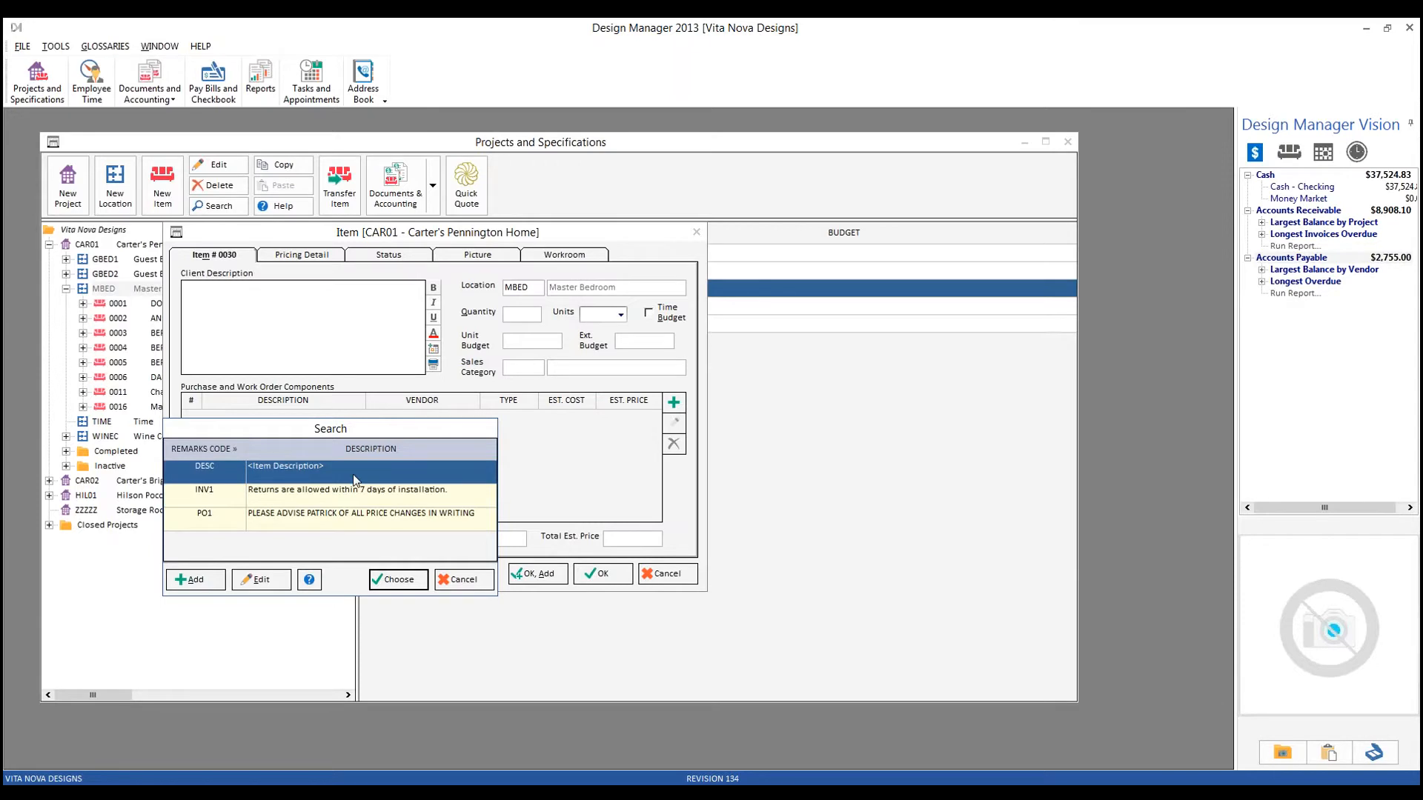
pyautogui.click(355, 480)
pyautogui.click(396, 580)
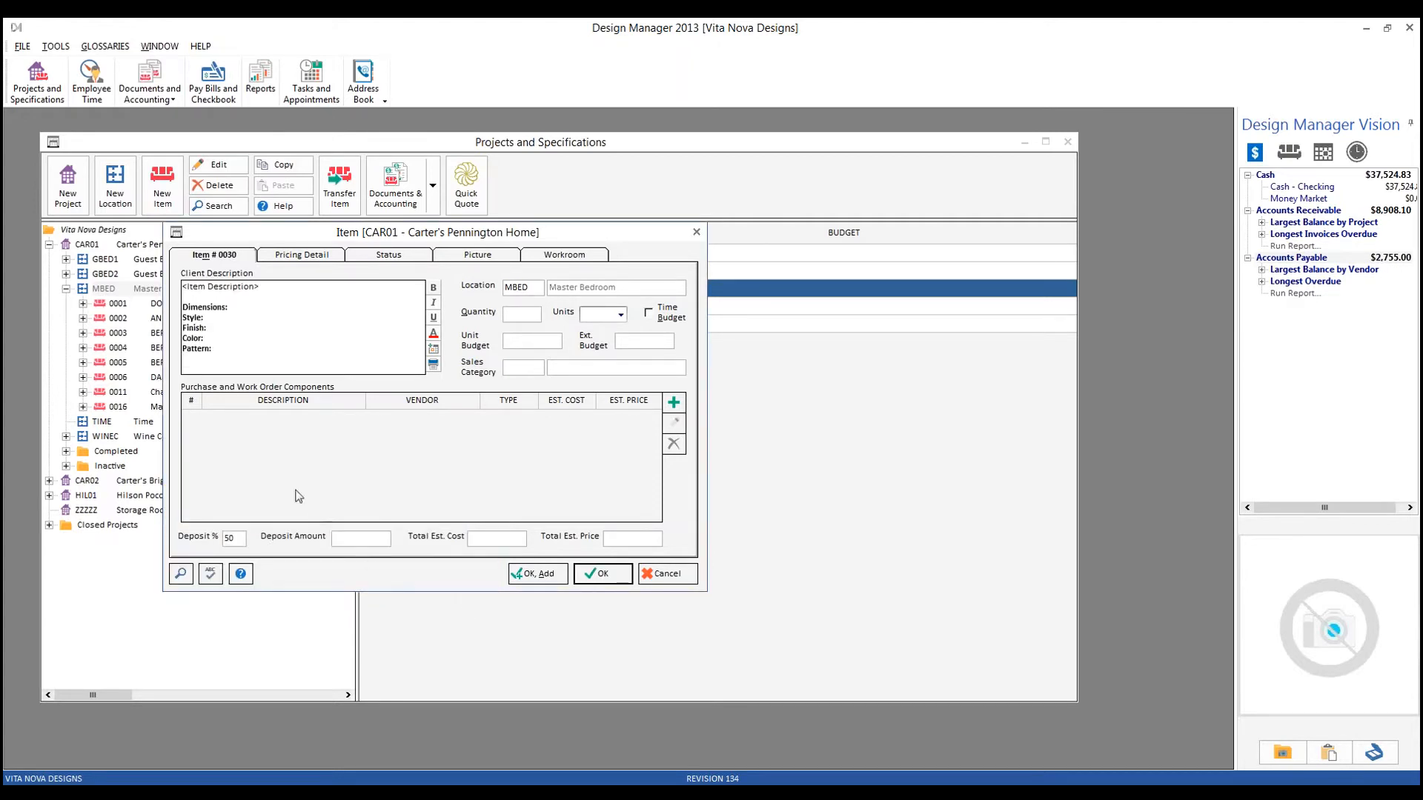
# Step: Move through the inserted dimensions, style, finish and color lines, select the item description placeholder, and cancel the new item
pyautogui.click(234, 306)
pyautogui.click(234, 317)
pyautogui.click(233, 329)
pyautogui.click(232, 330)
pyautogui.click(234, 340)
pyautogui.moveTo(261, 288); pyautogui.dragTo(178, 284)
pyautogui.click(666, 580)
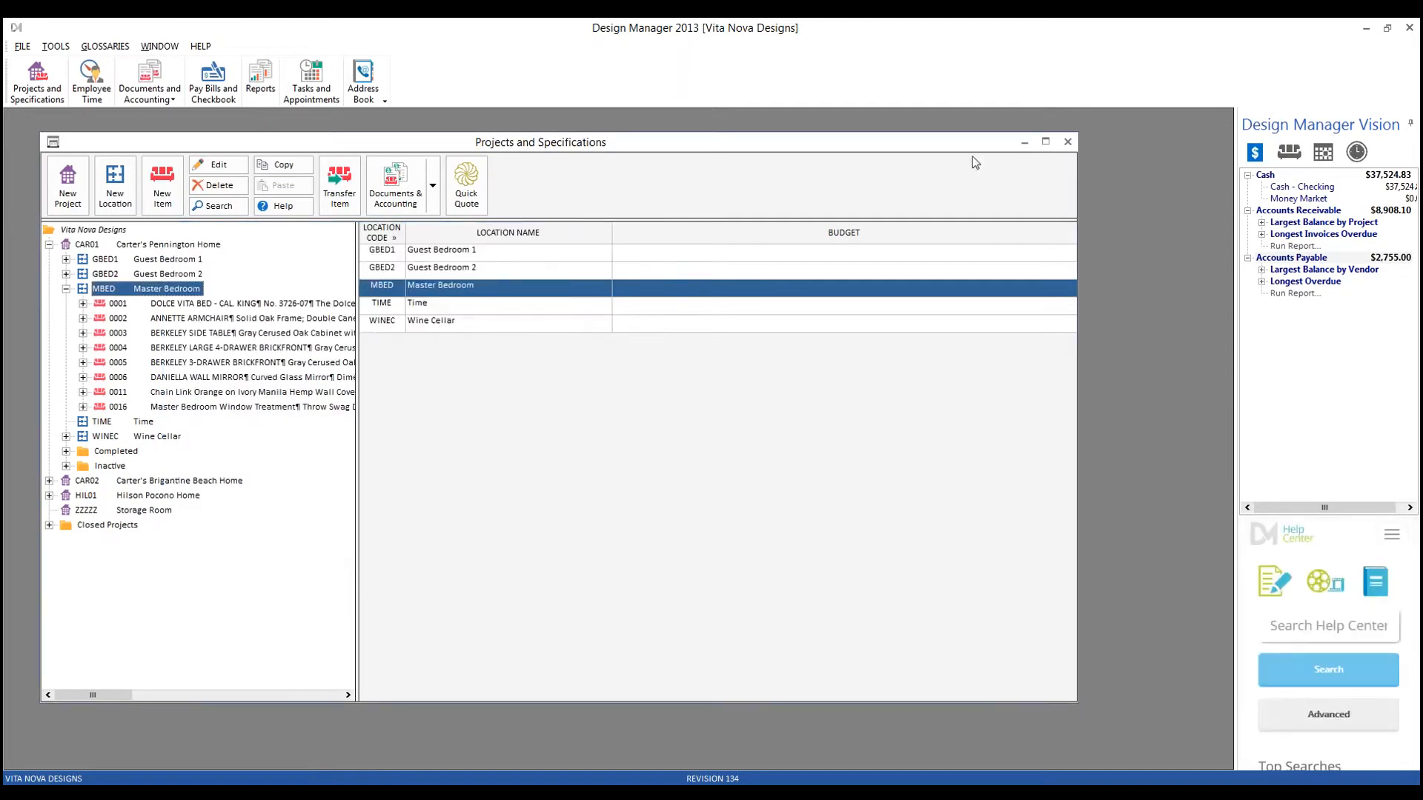
# Step: Open Documents and Accounting, close the Projects and Specifications window, and display the vendor view
pyautogui.click(145, 95)
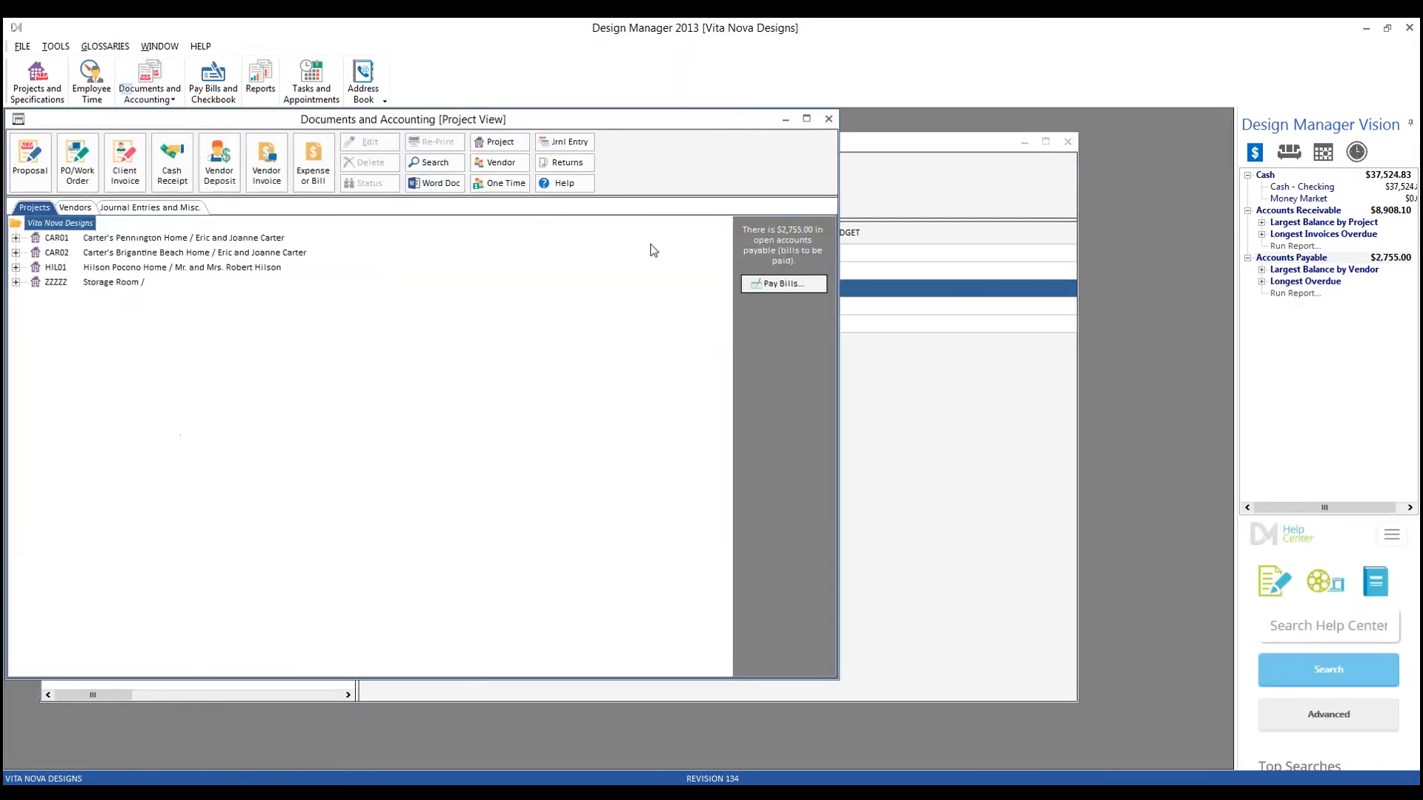
pyautogui.click(1068, 143)
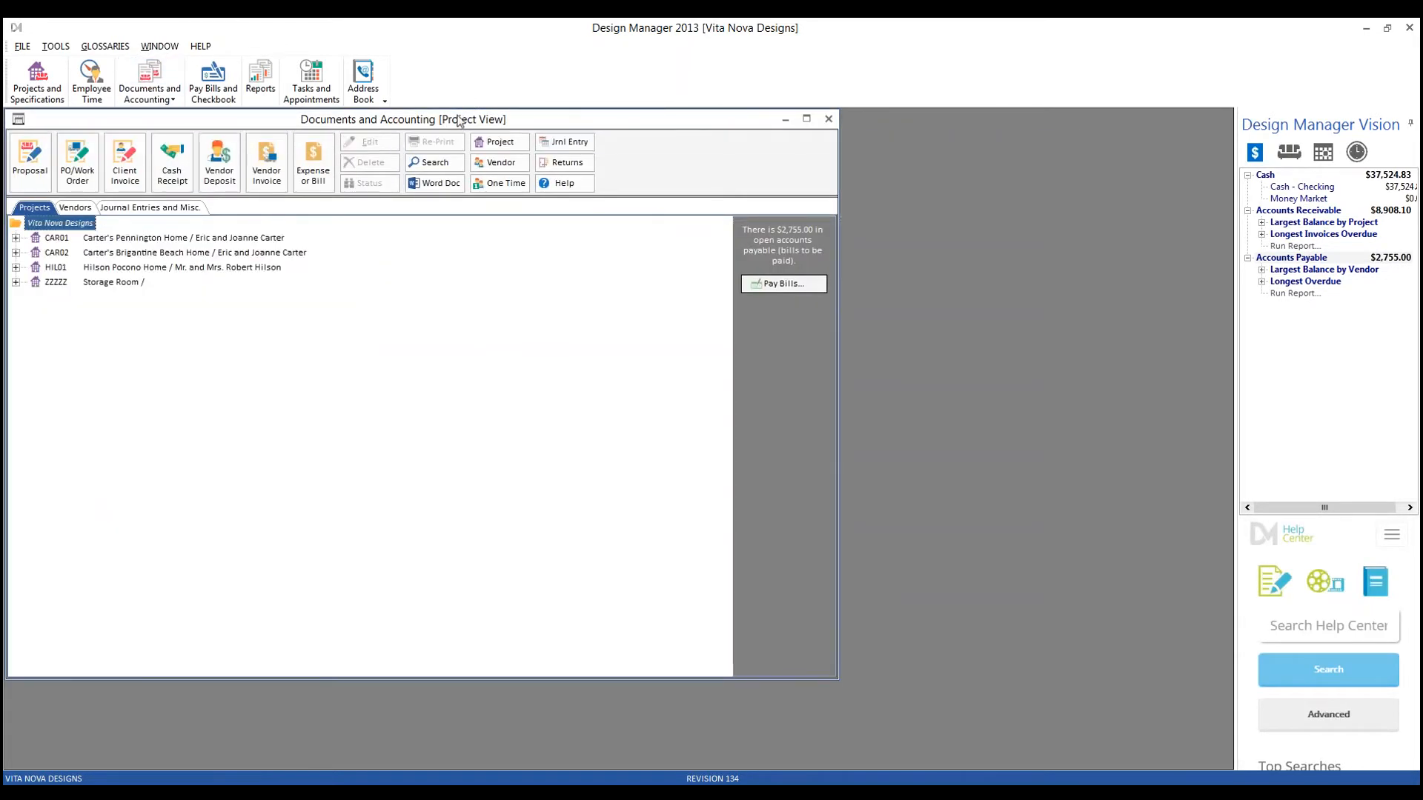
pyautogui.moveTo(455, 119); pyautogui.dragTo(489, 131)
pyautogui.click(113, 217)
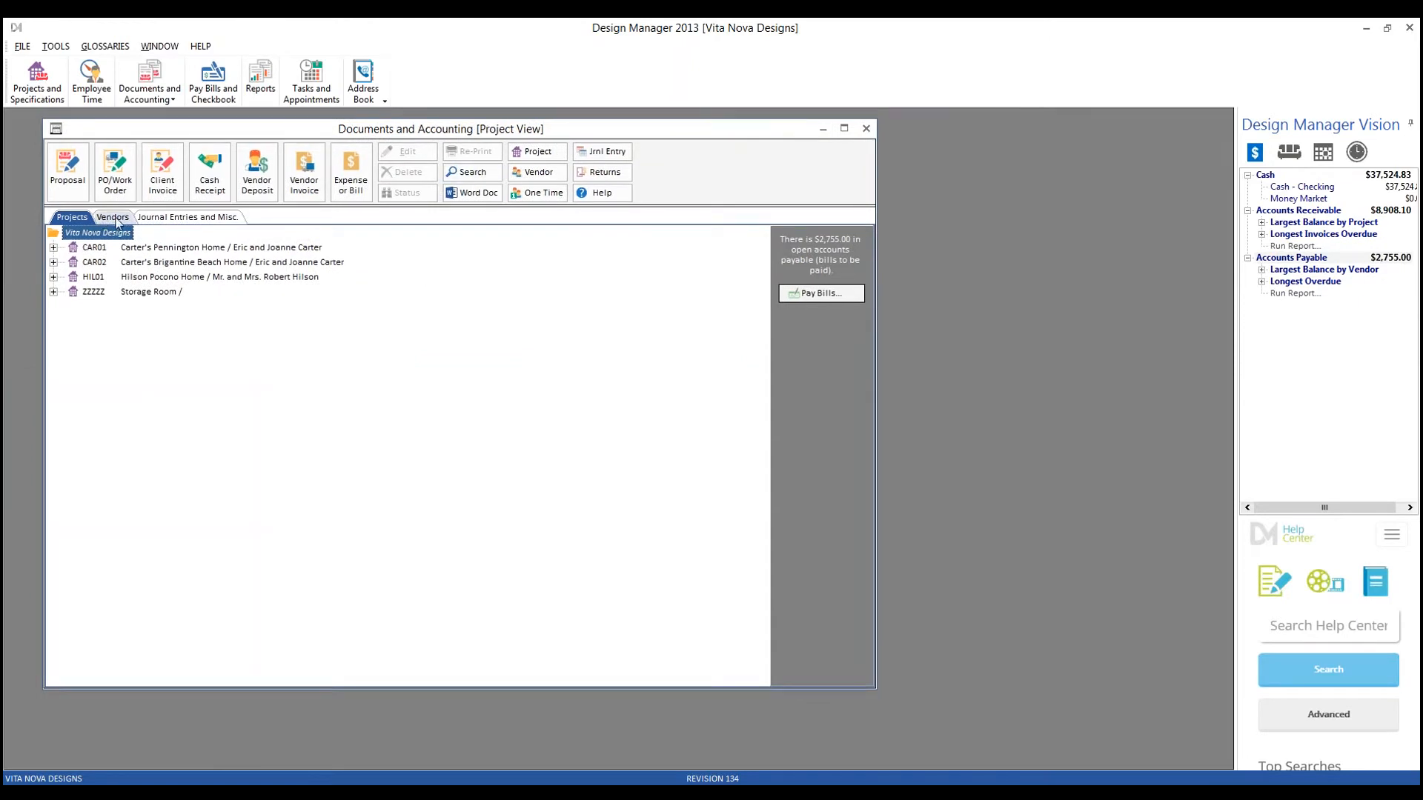
# Step: Start a new expense or bill for the vendor ABC Computer Supply and reposition its window
pyautogui.click(167, 251)
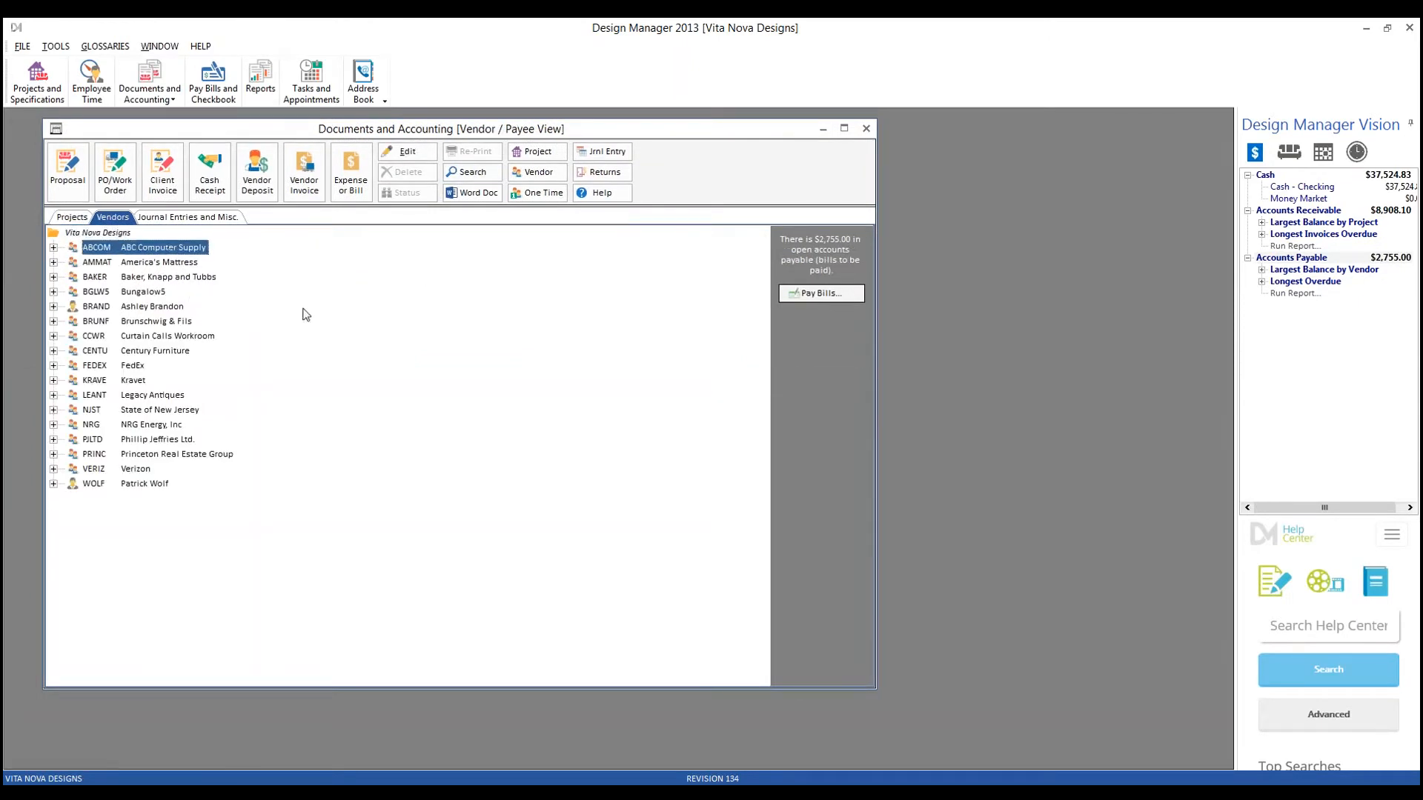
pyautogui.click(345, 180)
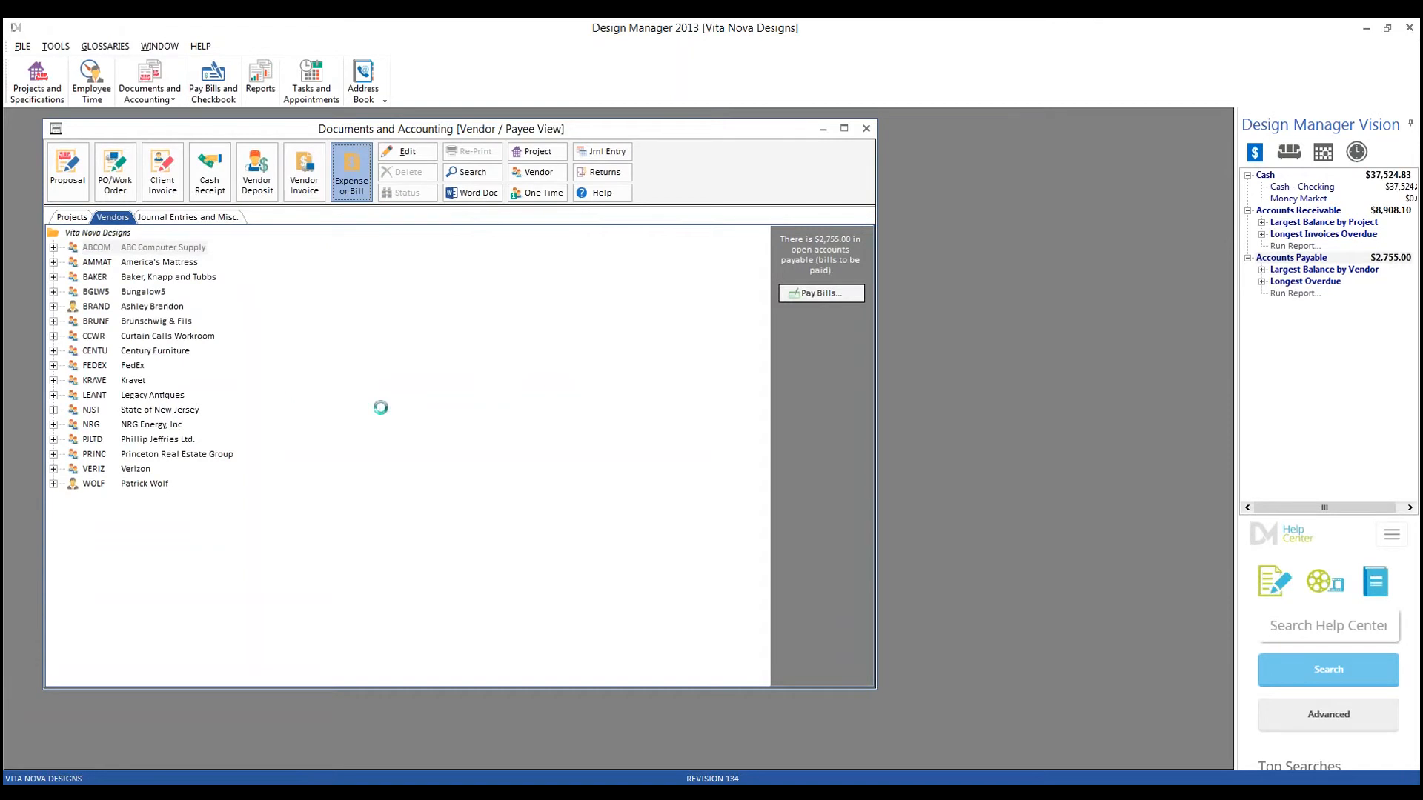
pyautogui.moveTo(220, 125); pyautogui.dragTo(334, 163)
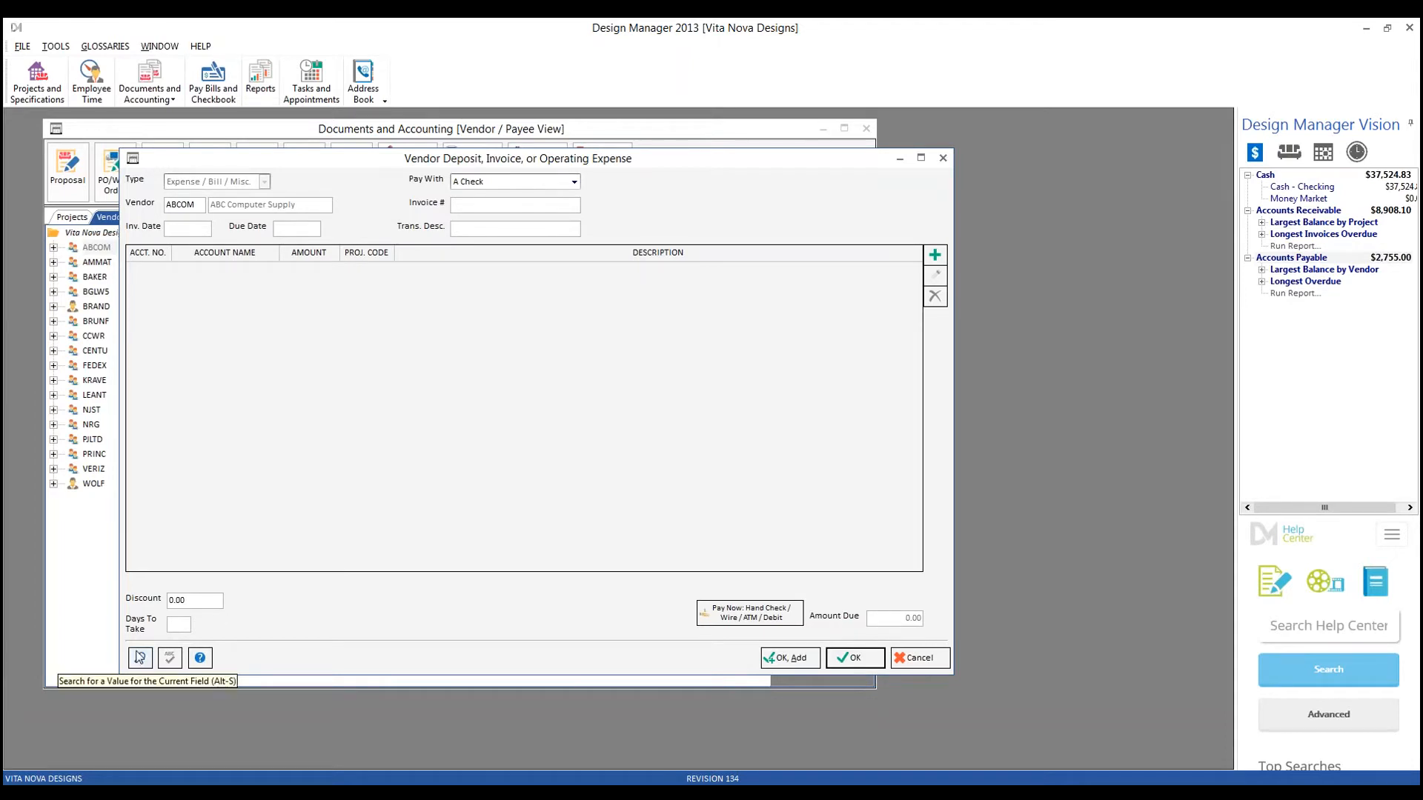
# Step: Open the invoice date calendar, browse forward and backward through the months, return to today, and cancel it
pyautogui.click(139, 657)
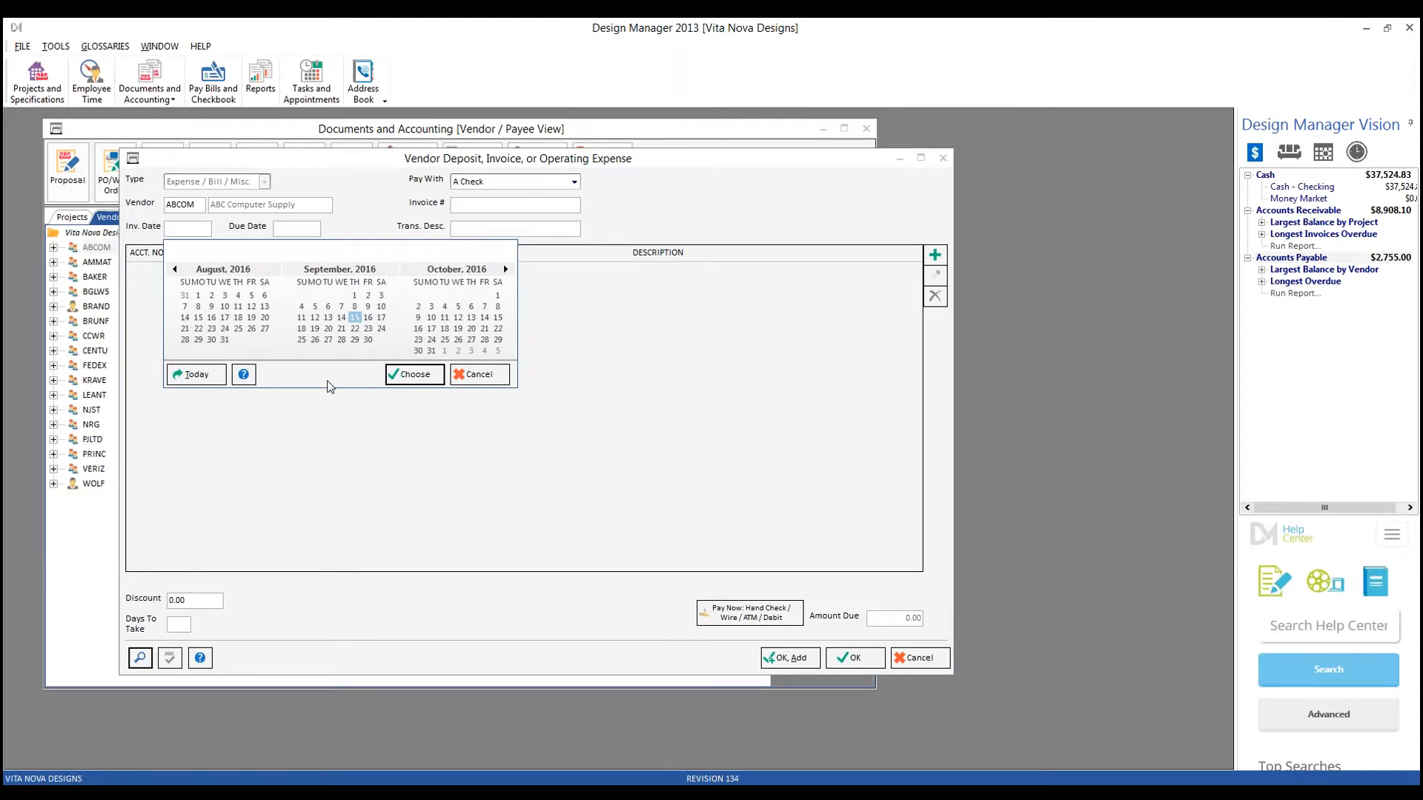
pyautogui.click(506, 269)
pyautogui.click(505, 269)
pyautogui.click(505, 269)
pyautogui.click(211, 374)
pyautogui.doubleClick(177, 272)
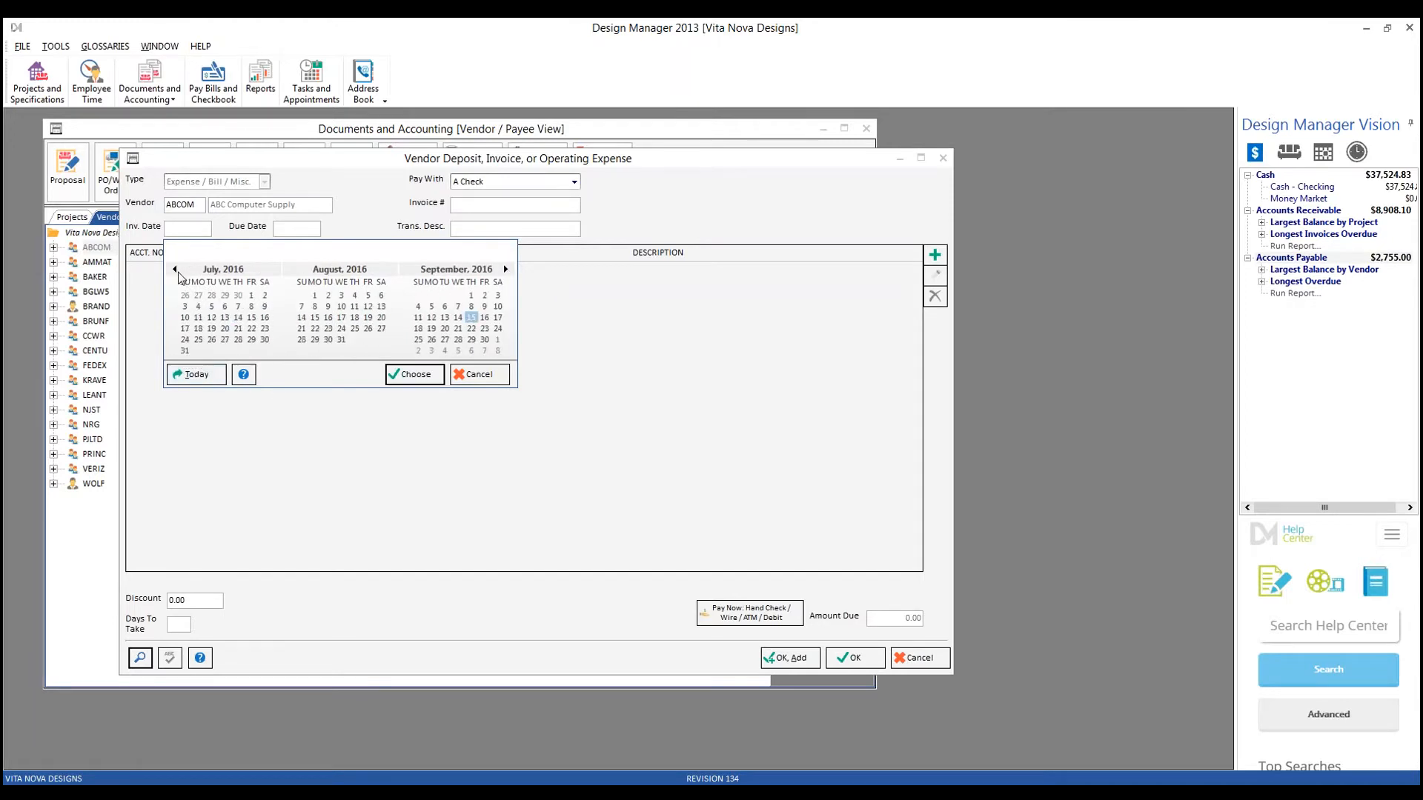
pyautogui.click(480, 376)
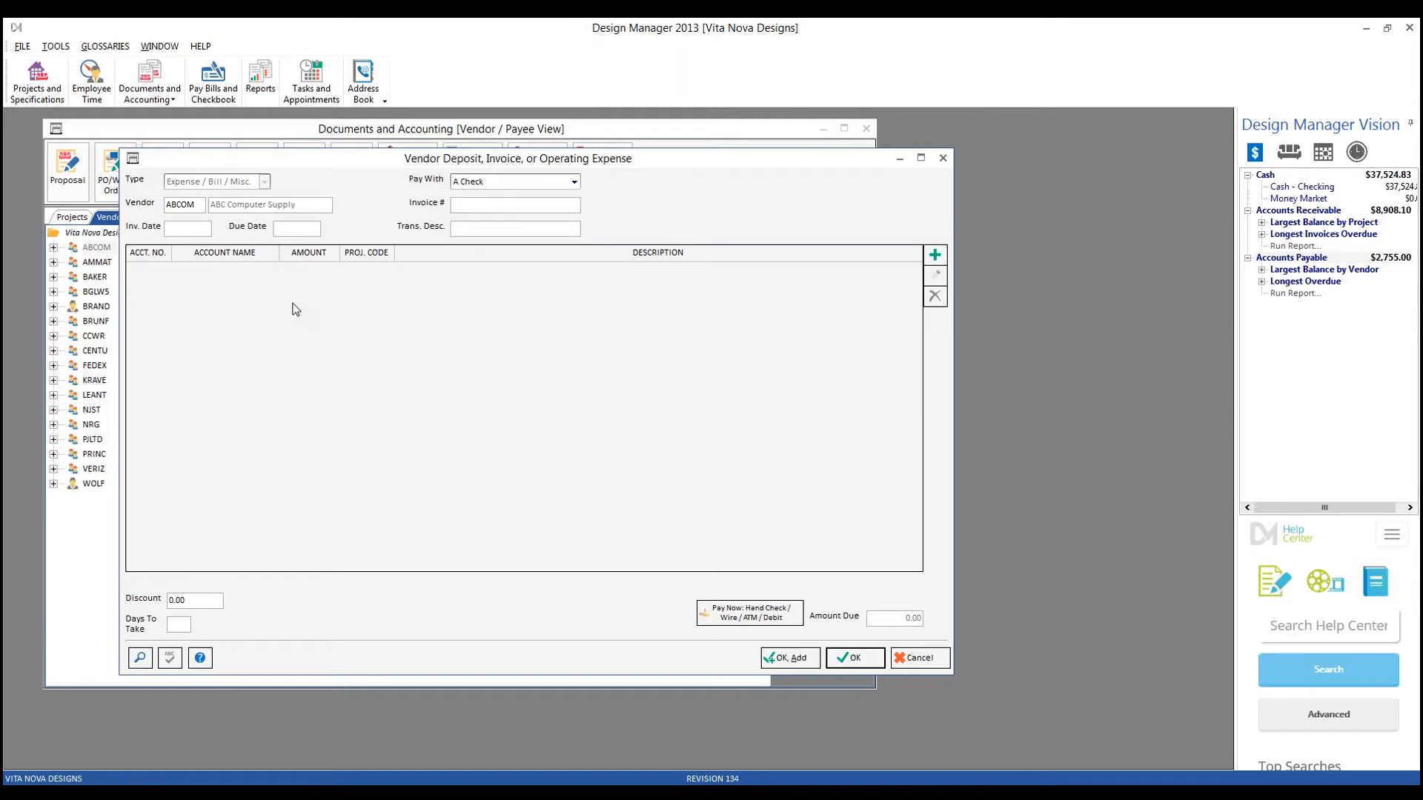
# Step: Set the bill's invoice date to 9/14/2016, fill in the invoice number, and enter "computer supplies" as the transaction description
pyautogui.write('09/15/2016')
pyautogui.doubleClick(187, 228)
pyautogui.write('9 14')
pyautogui.press('Tab')
pyautogui.write('46578')
pyautogui.click(475, 229)
pyautogui.write('computer supplies')
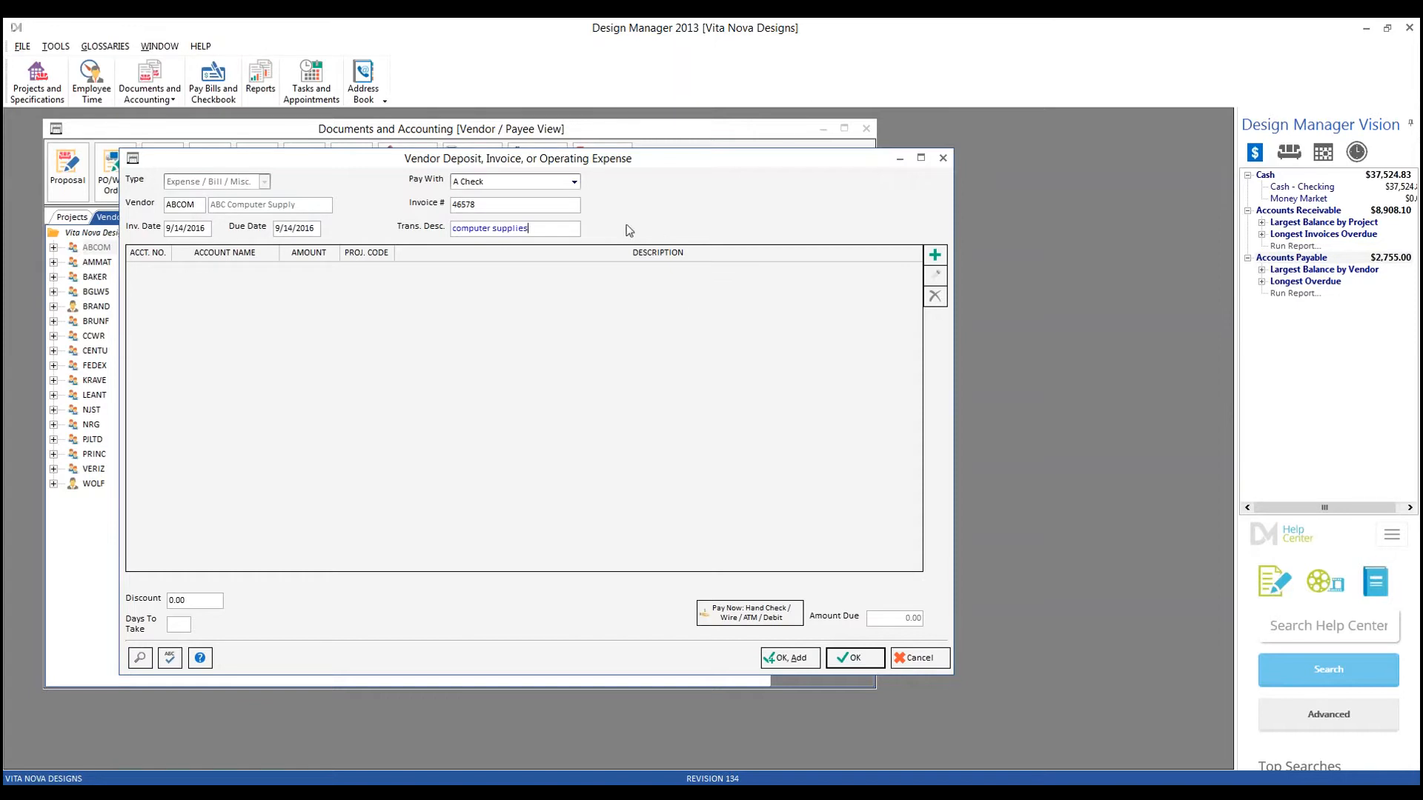
pyautogui.moveTo(555, 229); pyautogui.dragTo(480, 229)
# Step: Examine a new distribution line's prefilled account and ABC Computer Supply's vendor defaults, cancelling both without changes
pyautogui.click(936, 260)
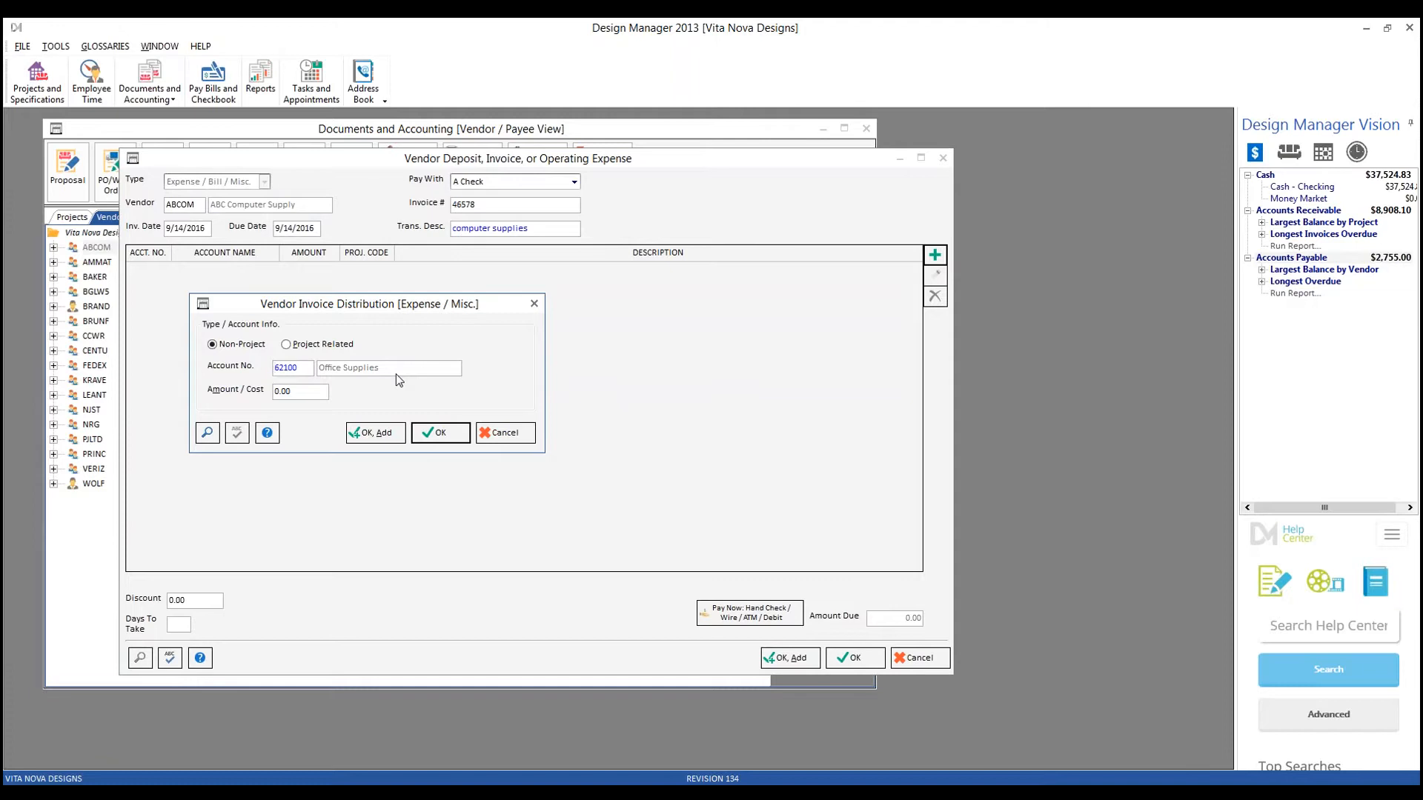
pyautogui.click(512, 434)
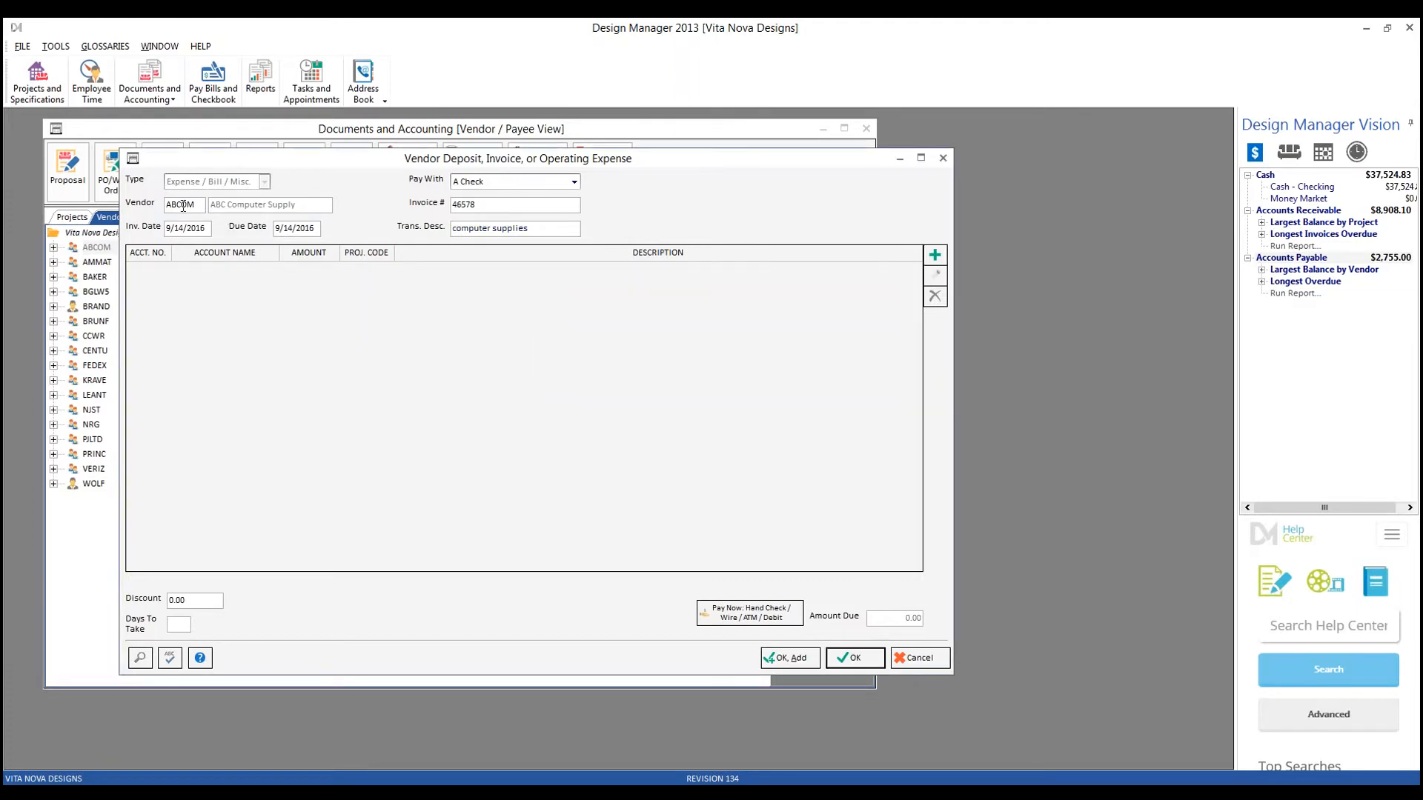
pyautogui.click(148, 659)
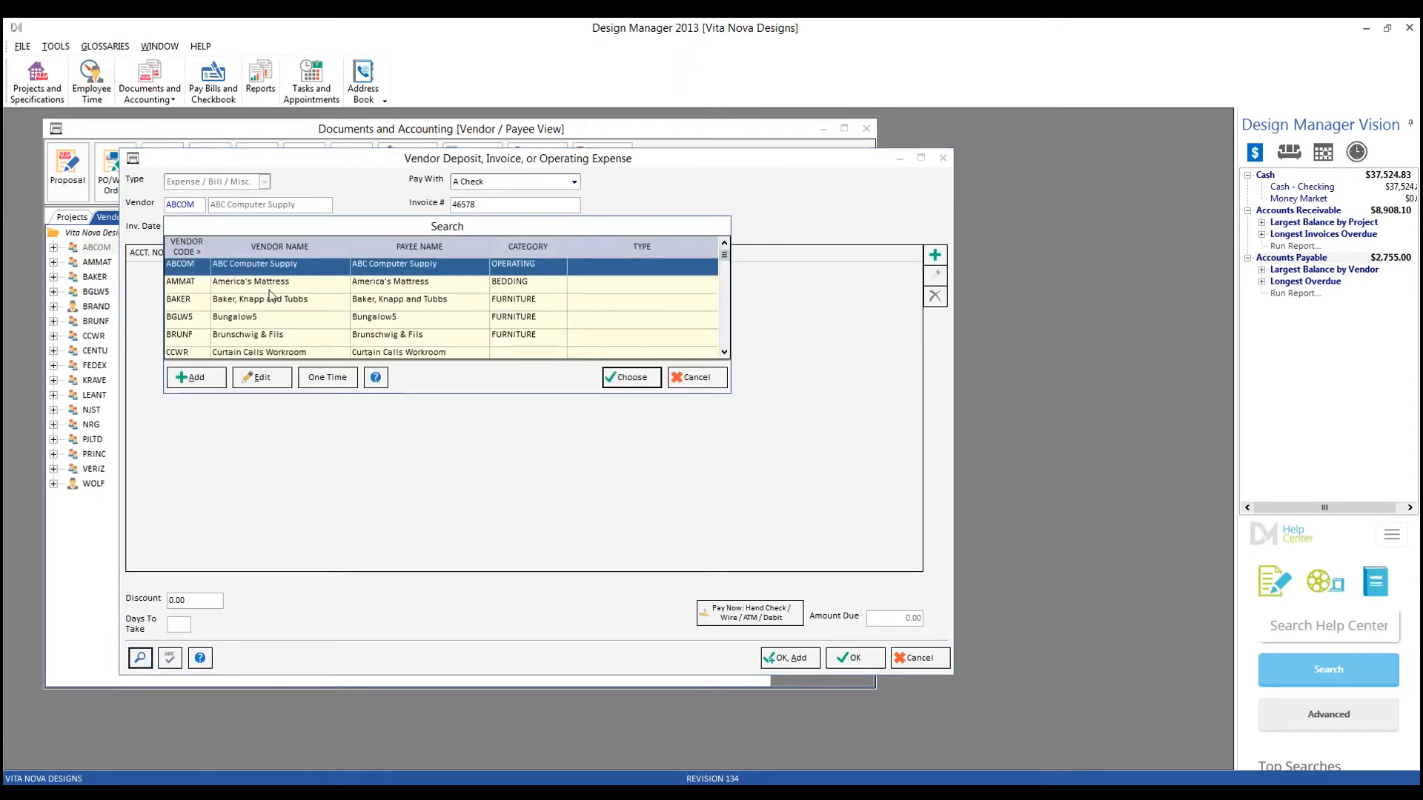
pyautogui.click(263, 377)
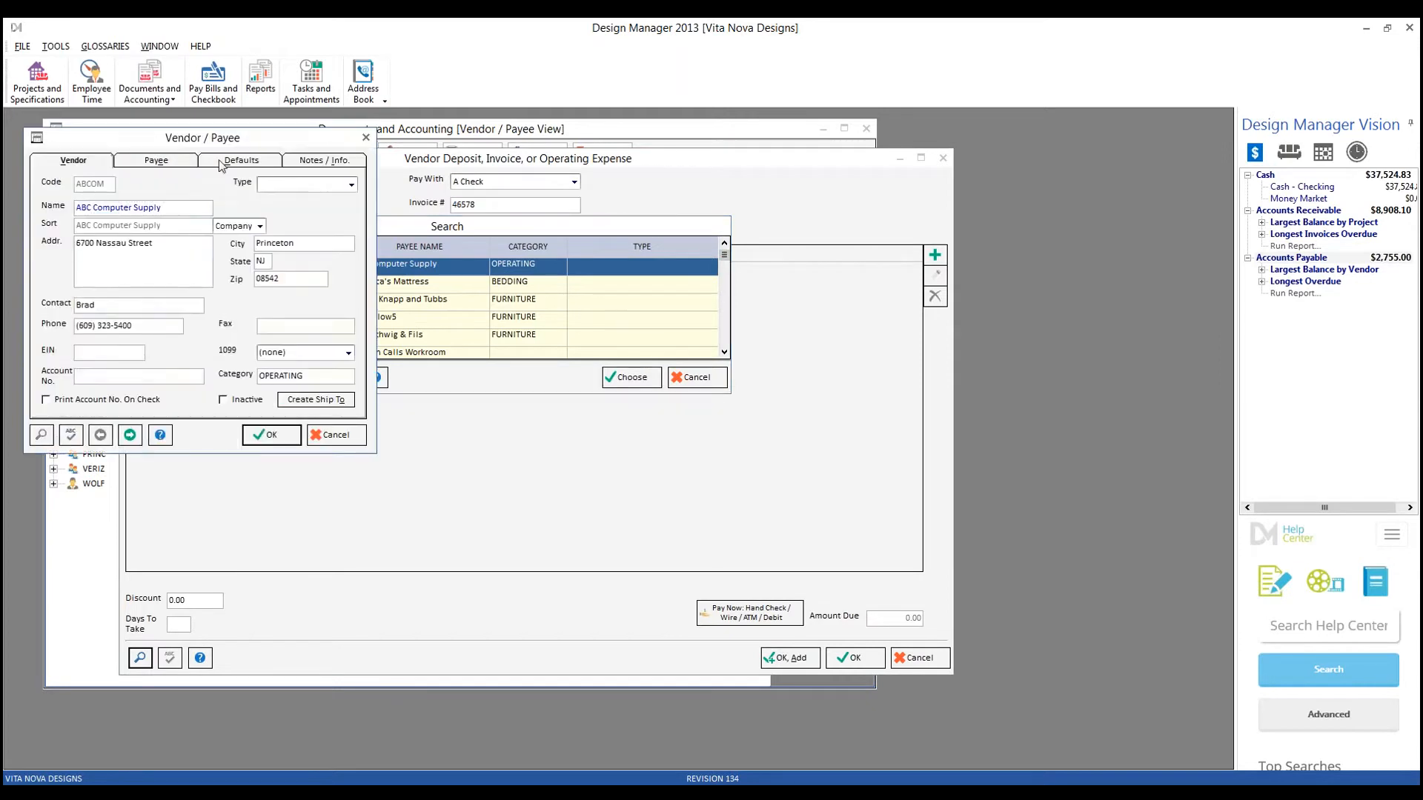
pyautogui.moveTo(218, 139); pyautogui.dragTo(400, 187)
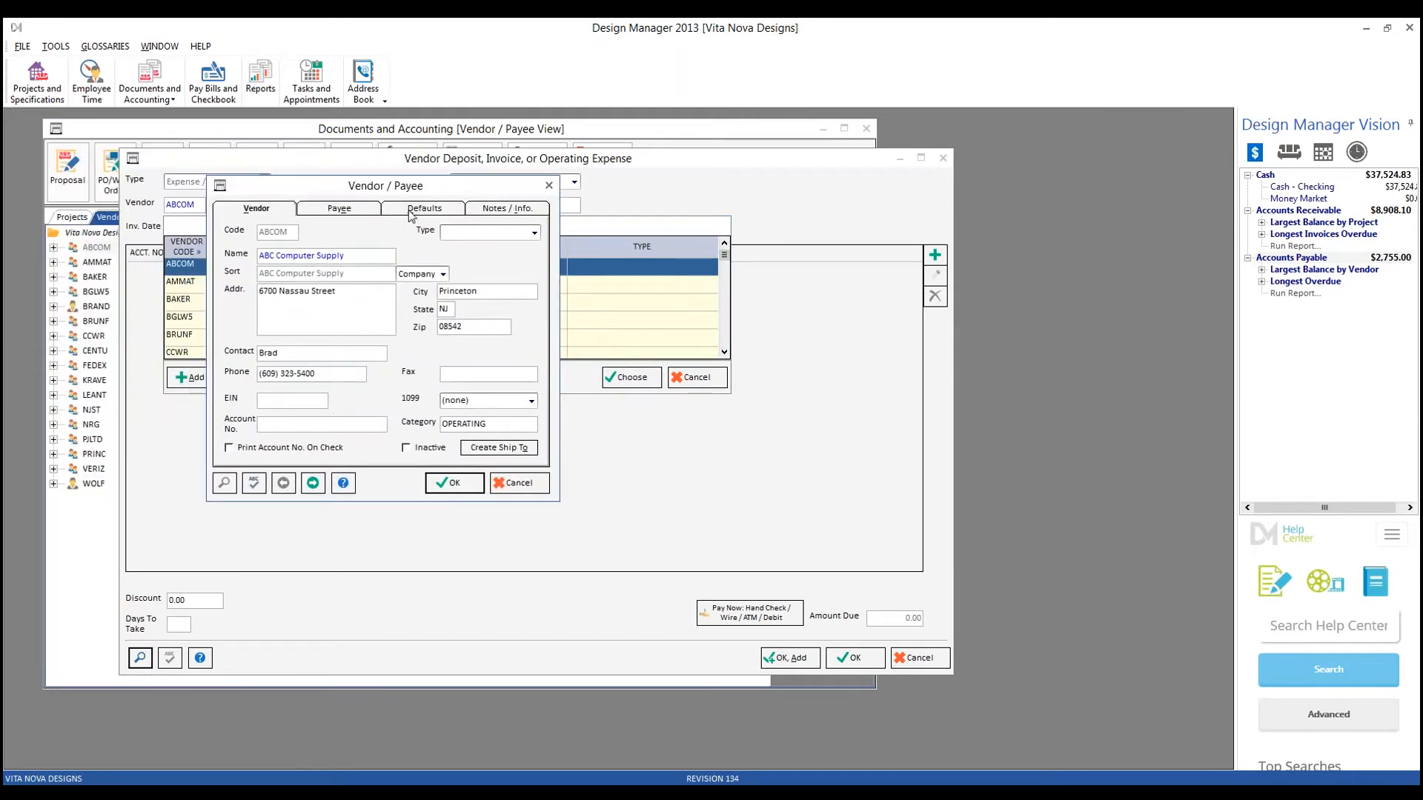
pyautogui.click(410, 211)
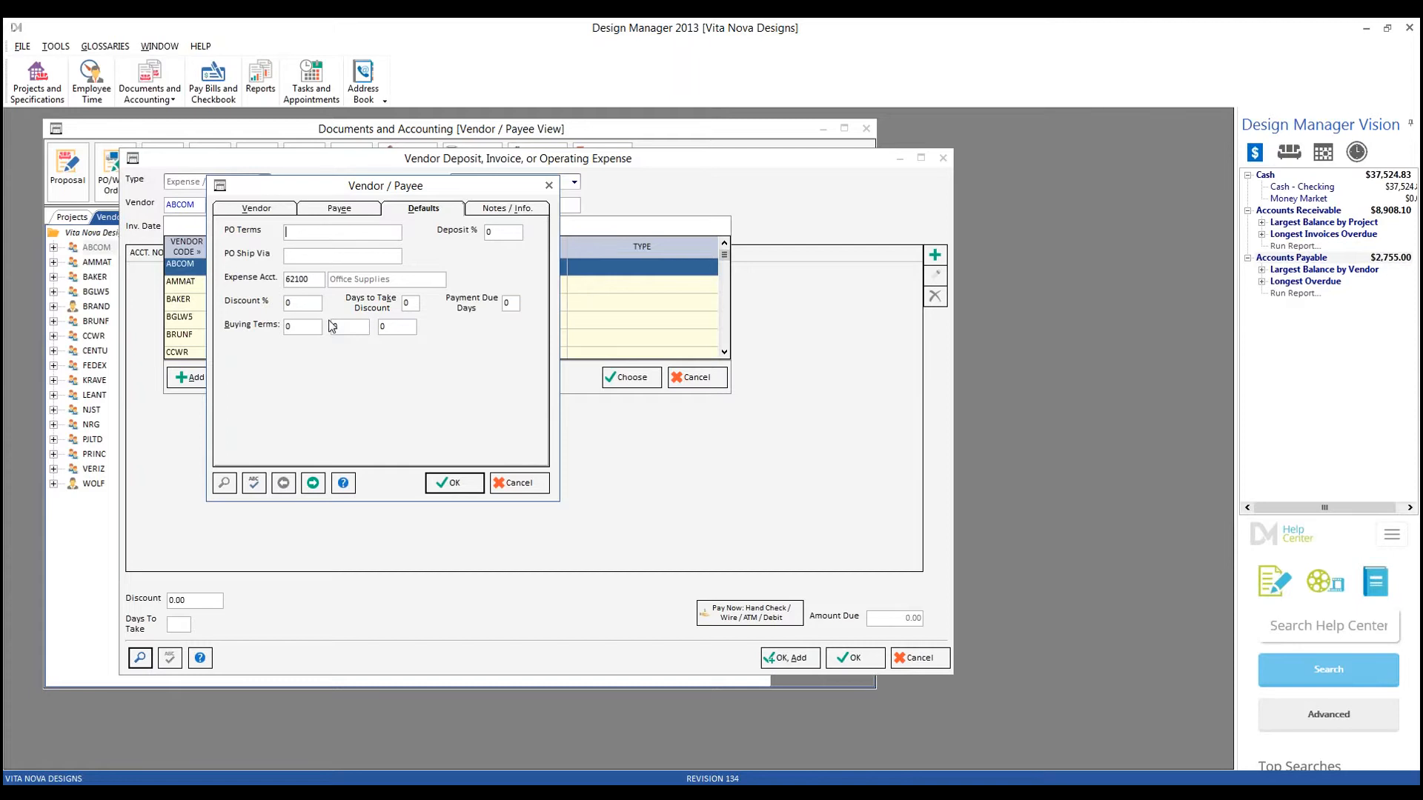
pyautogui.click(518, 482)
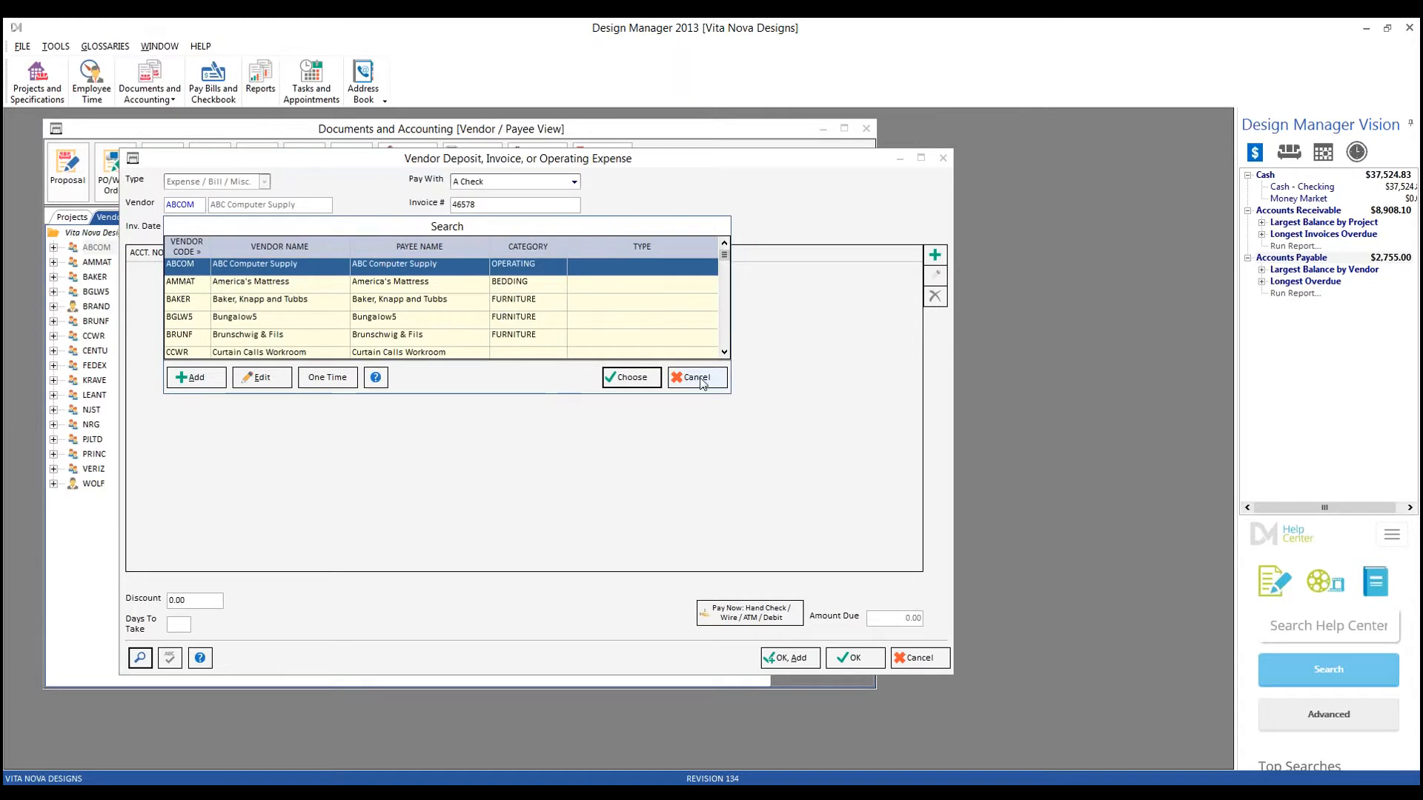
pyautogui.click(697, 378)
# Step: Add an Office Supplies distribution line for 100.00, save the ABC Computer Supply bill, and start another new bill
pyautogui.click(934, 255)
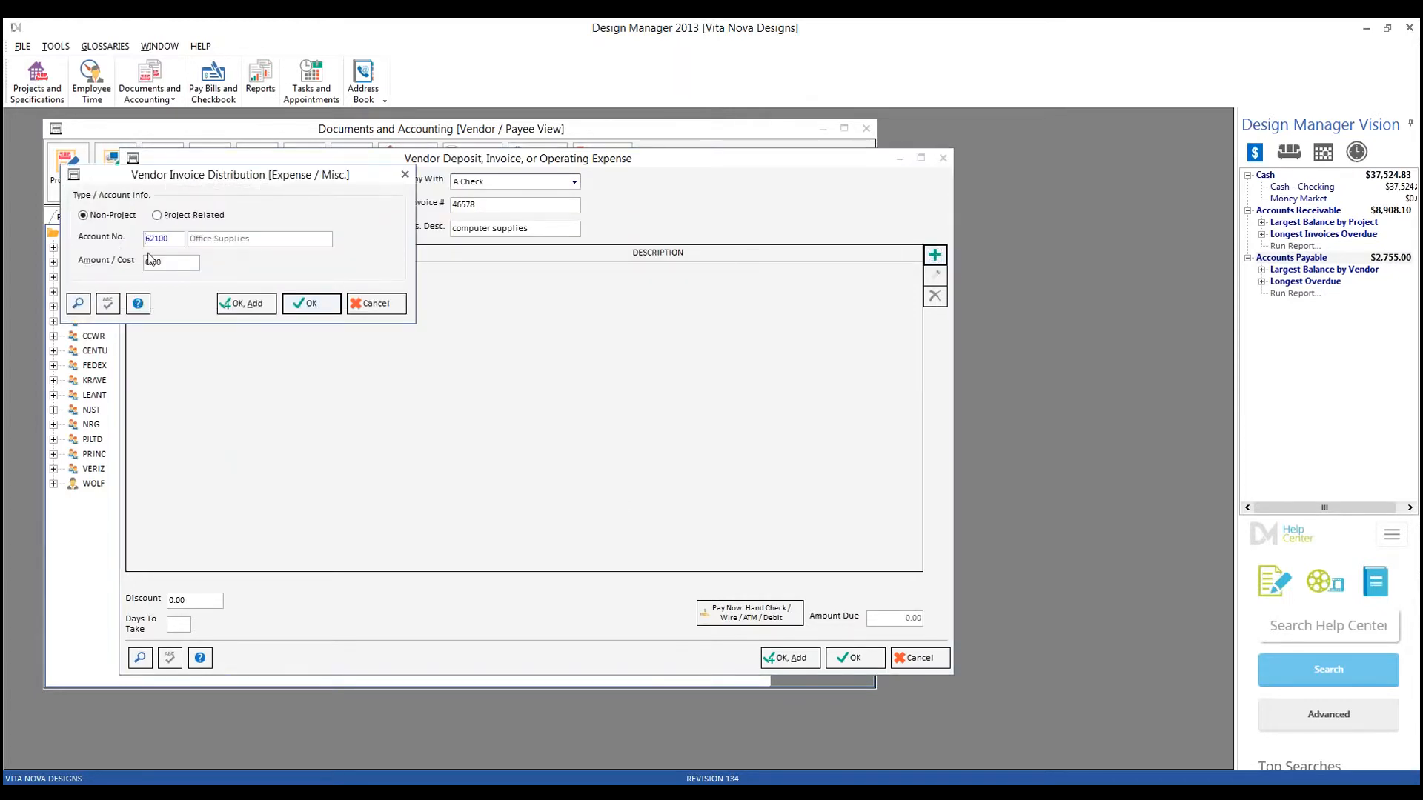
pyautogui.click(176, 261)
pyautogui.write('100')
pyautogui.click(307, 303)
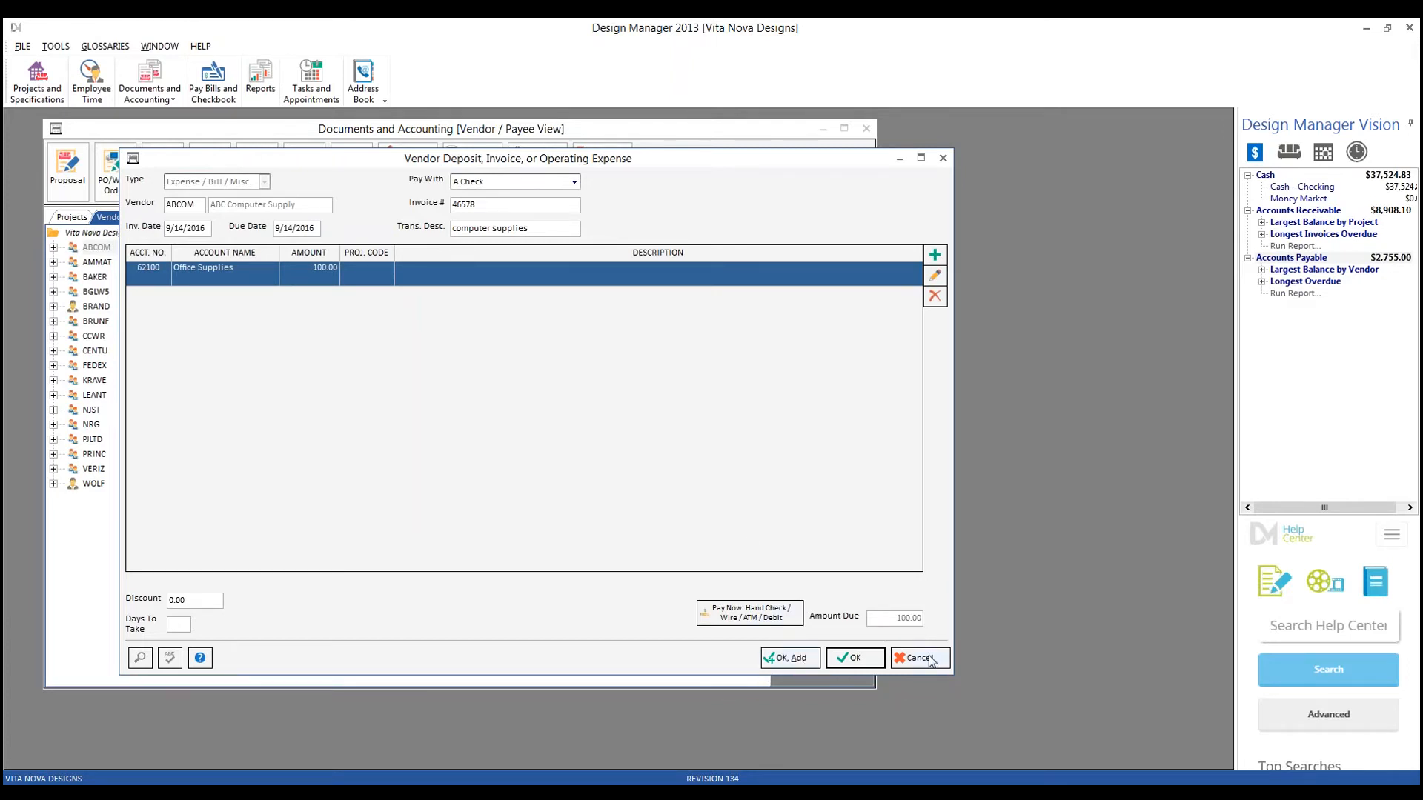
pyautogui.click(805, 659)
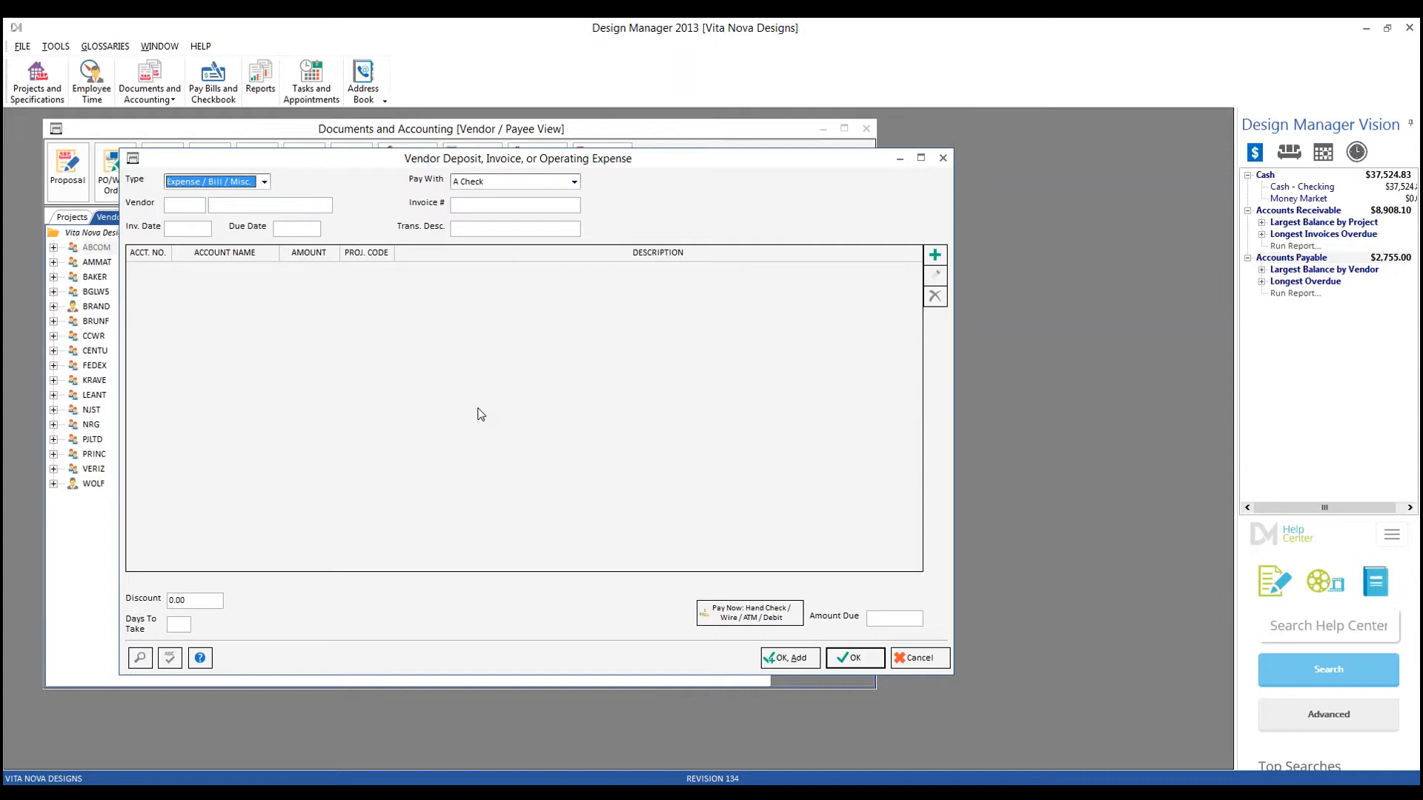
# Step: Enter vendor VERIZ and invoice number August 2016 on the new expense bill
pyautogui.press('Tab')
pyautogui.press('Tab')
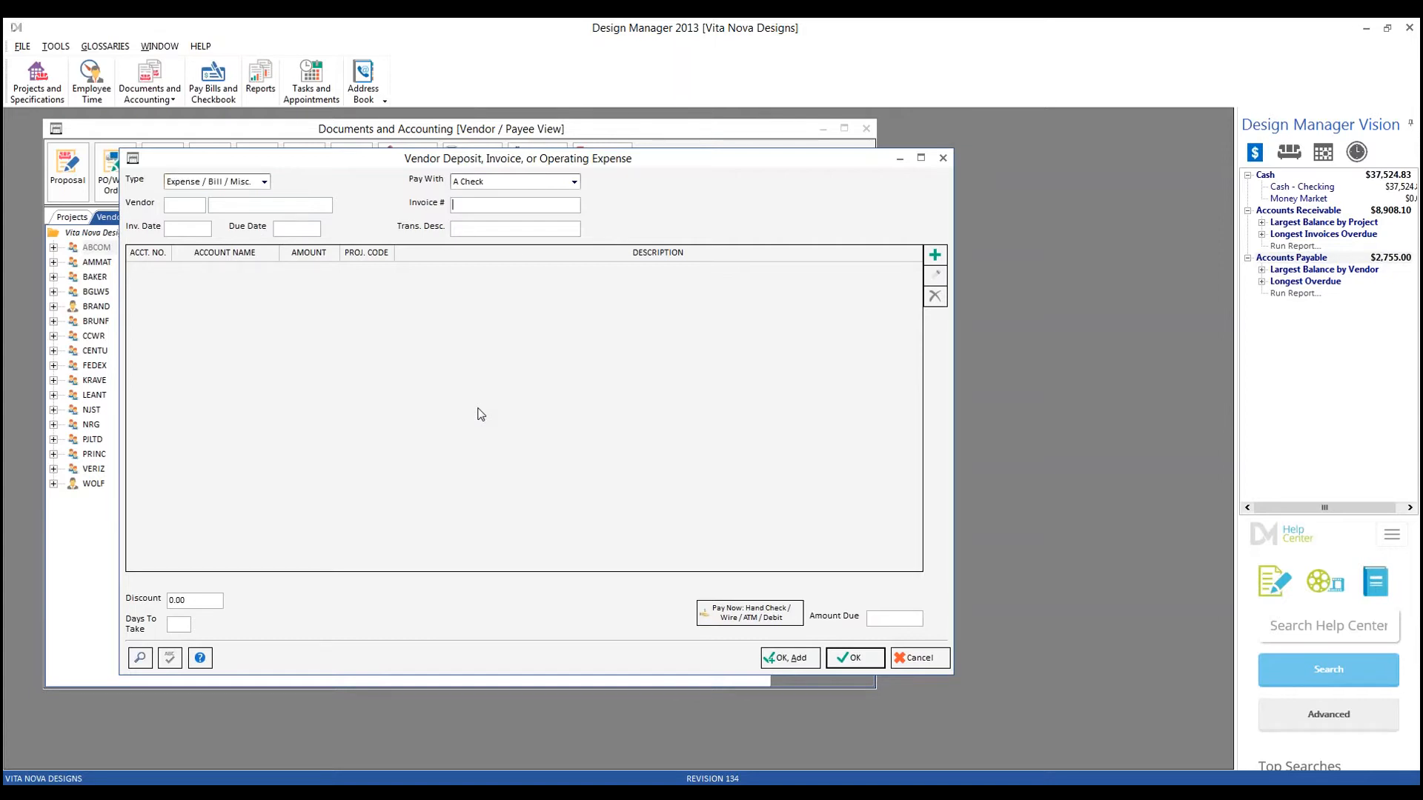
pyautogui.write('B')
pyautogui.press('BackSpace')
pyautogui.hotkey('shift', 'Tab')
pyautogui.write('VERIZ')
pyautogui.press('Tab')
pyautogui.write('August 2016')
# Step: Set the Verizon bill's invoice date to 8/30/2016 and its transaction description to August 2016
pyautogui.press('Tab')
pyautogui.write('8 30')
pyautogui.press('Tab')
pyautogui.press('Tab')
pyautogui.write('August 2016')
# Step: Add a Telephone & Internet distribution line for 105.00 to the Verizon bill and save the bill
pyautogui.press('Tab')
pyautogui.press('Tab')
pyautogui.press('Tab')
pyautogui.press('Tab')
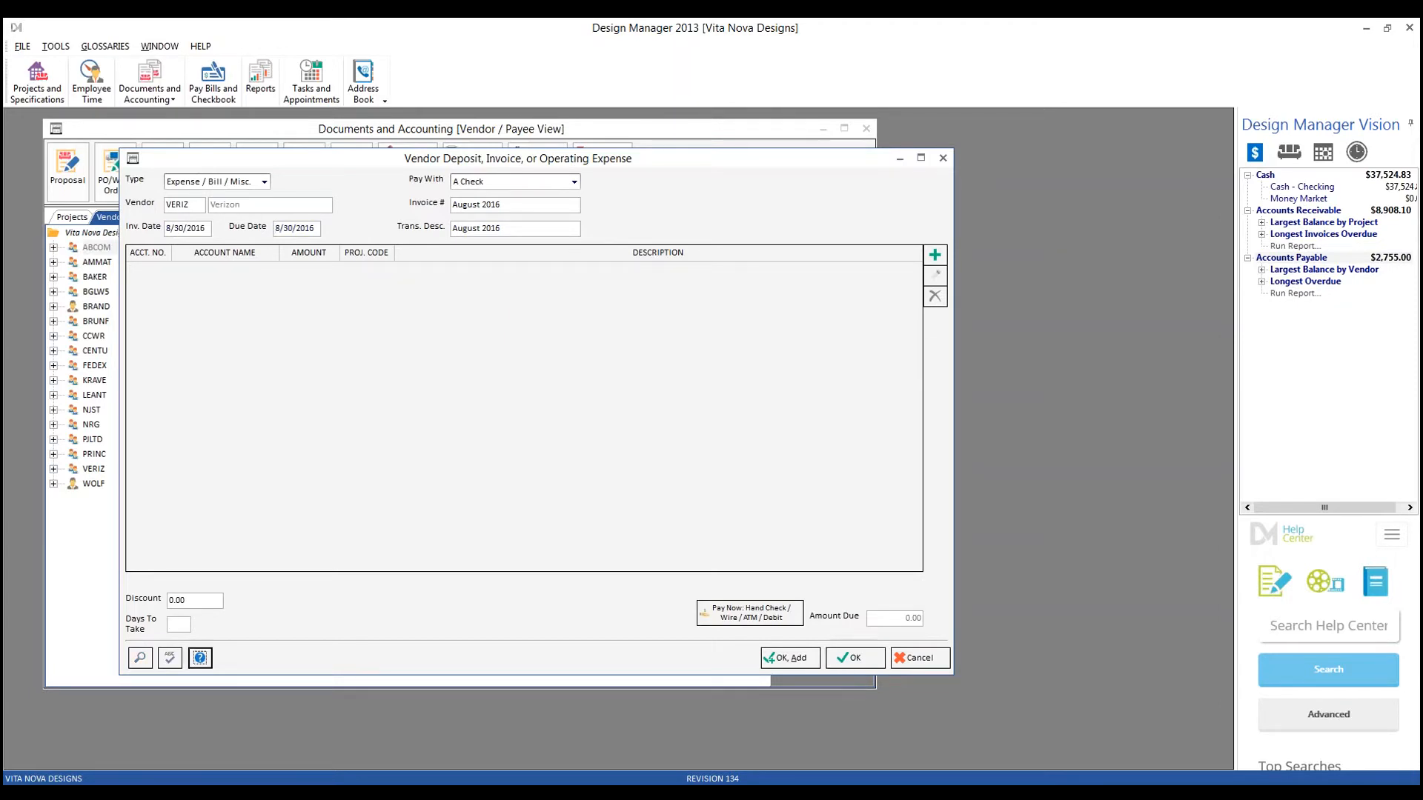
pyautogui.press('Return')
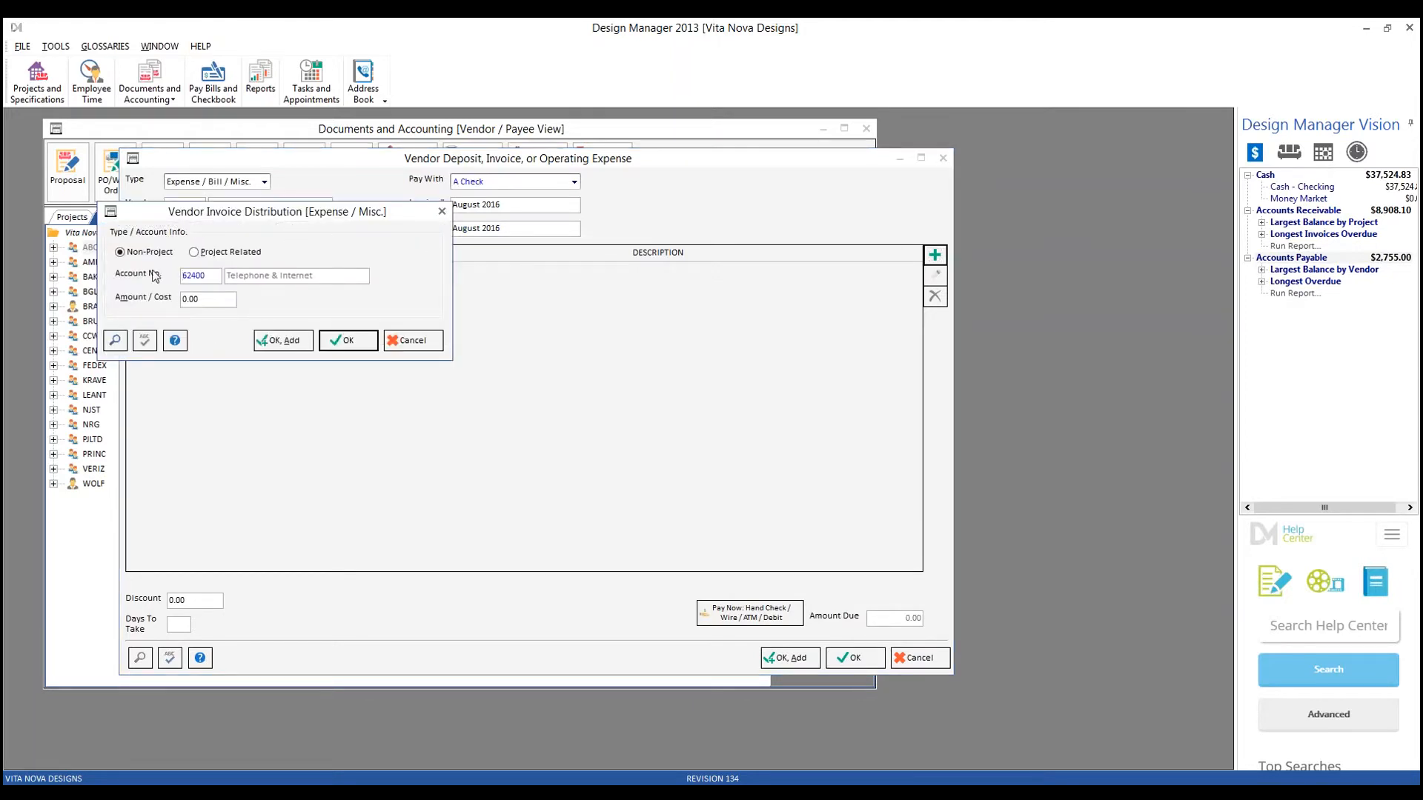
pyautogui.moveTo(241, 219); pyautogui.dragTo(310, 266)
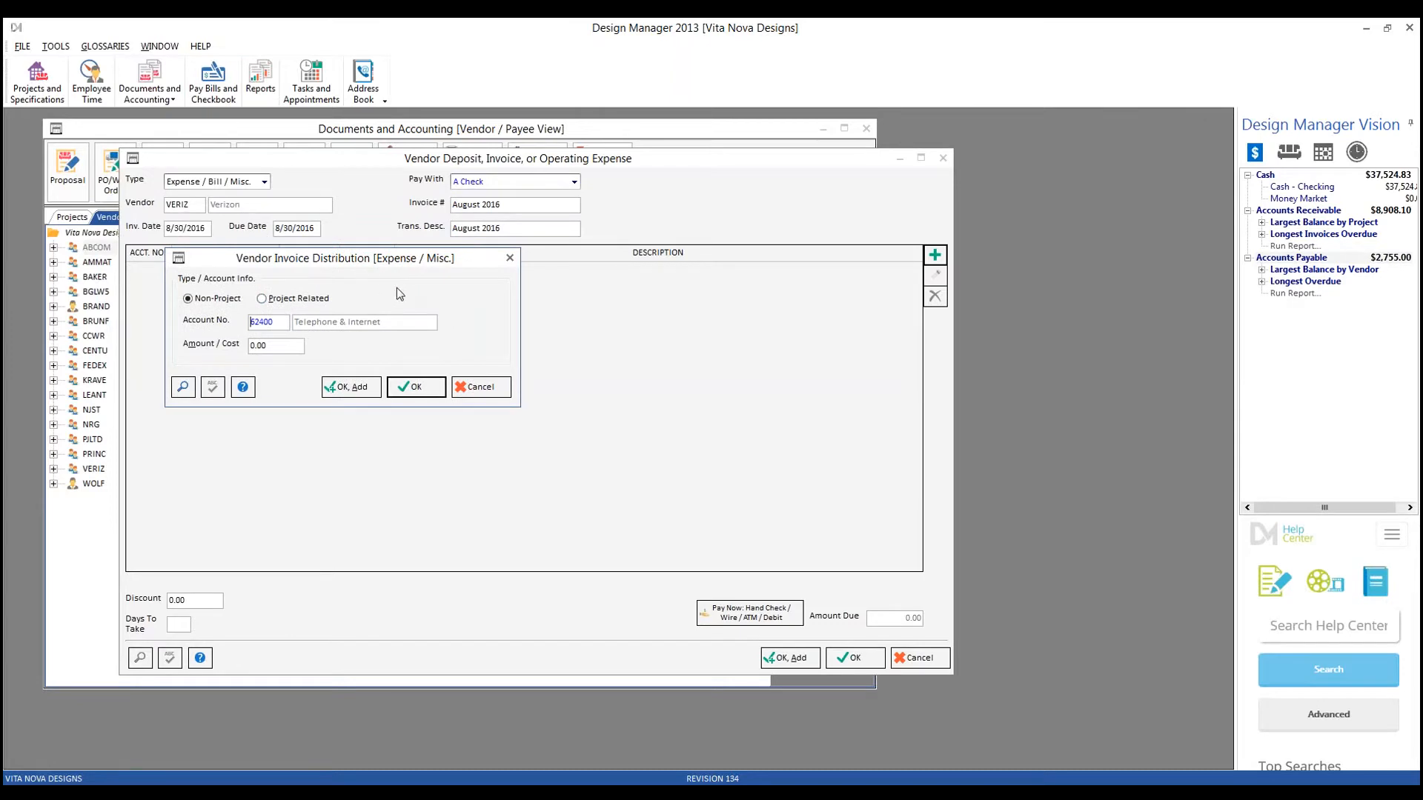
pyautogui.press('Tab')
pyautogui.write('105')
pyautogui.press('Return')
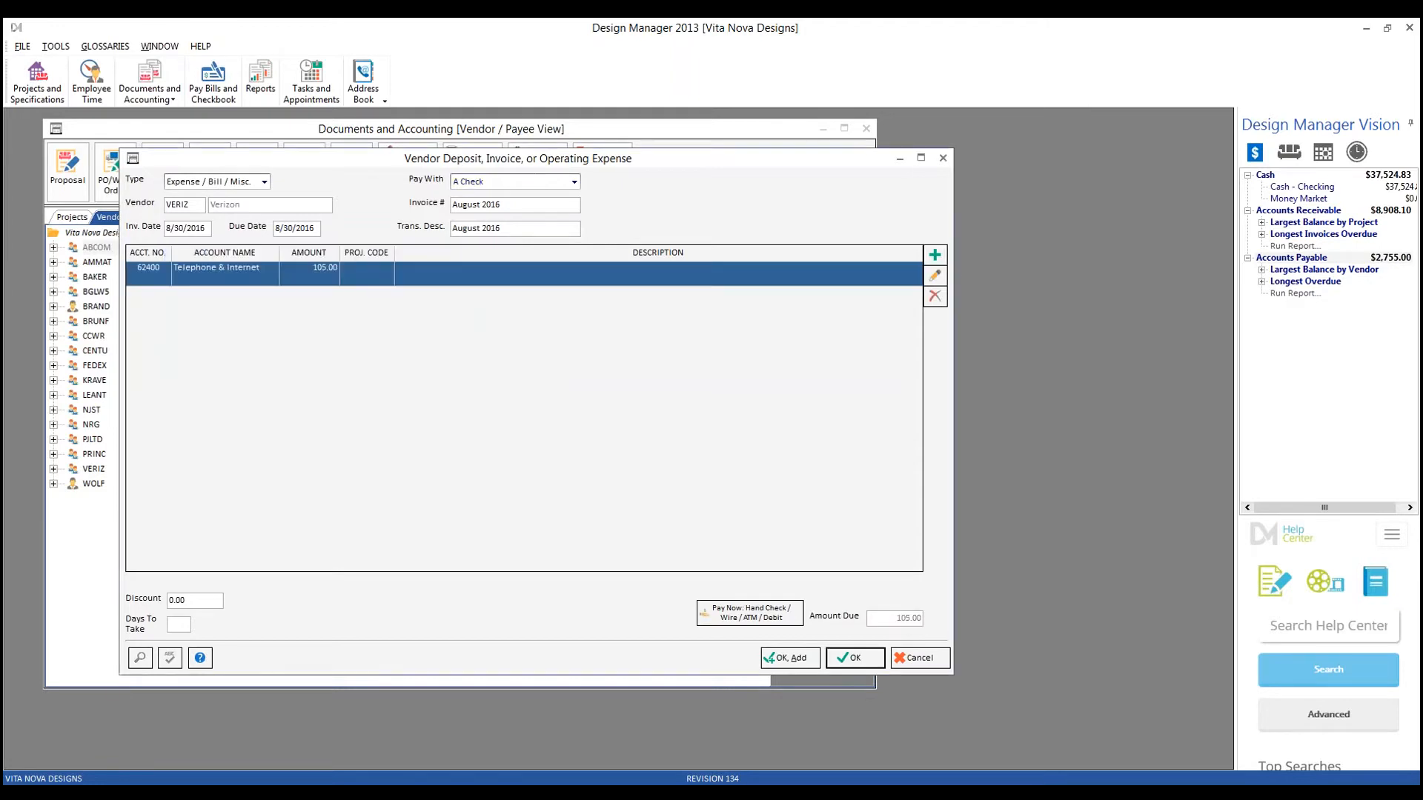
pyautogui.click(854, 658)
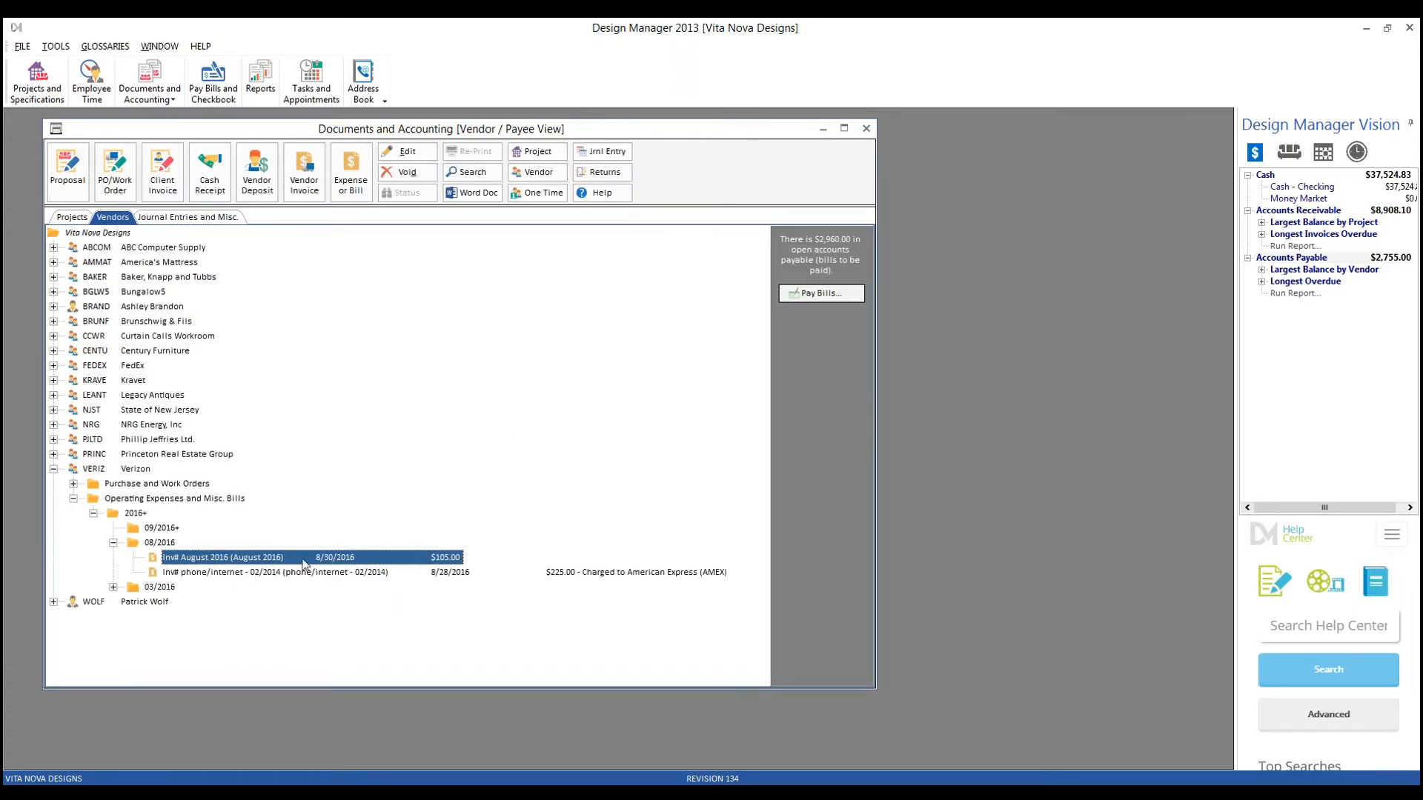
# Step: Expand ABC Computer Supply's operating expenses and misc. bills down through the 2016 month folders
pyautogui.click(53, 247)
pyautogui.click(73, 277)
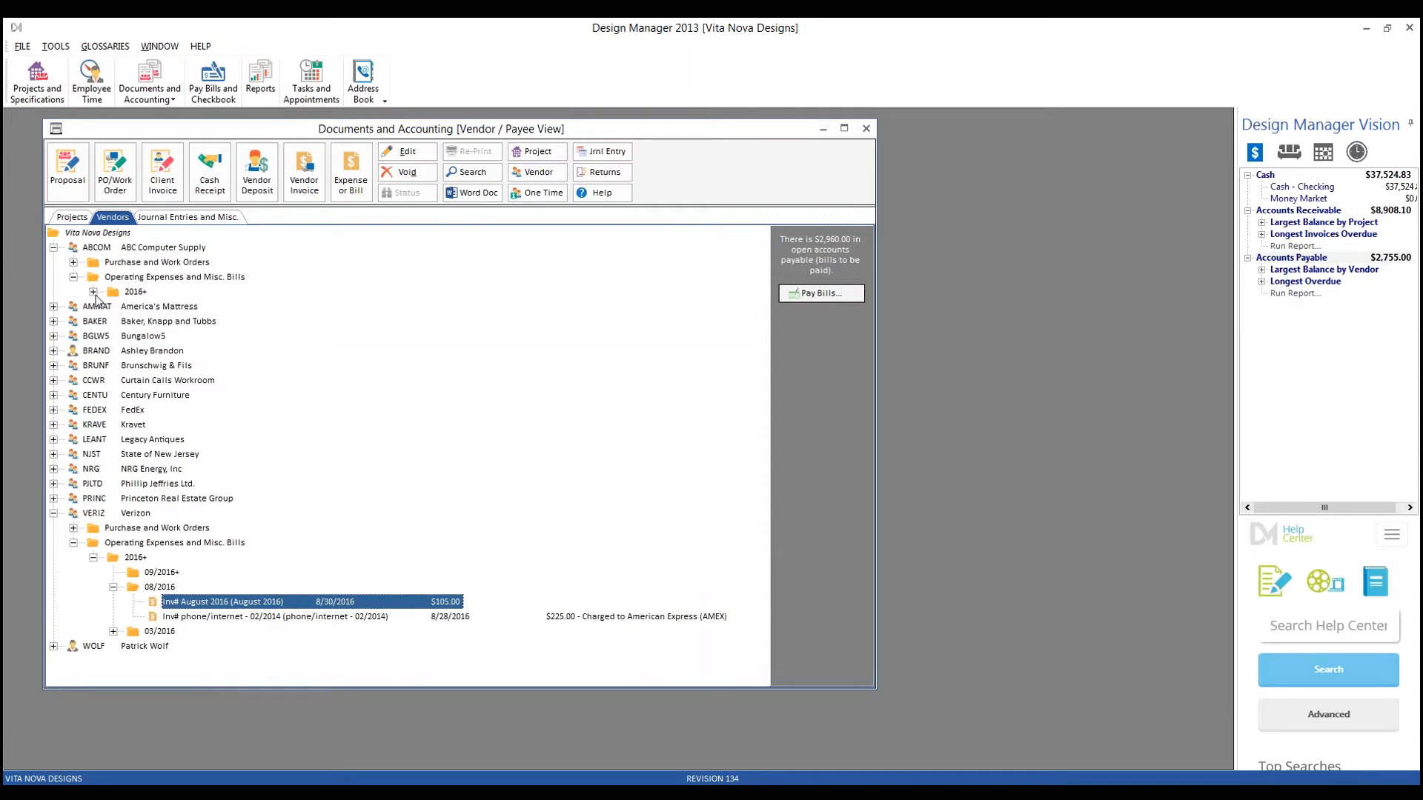
pyautogui.click(94, 292)
pyautogui.click(113, 306)
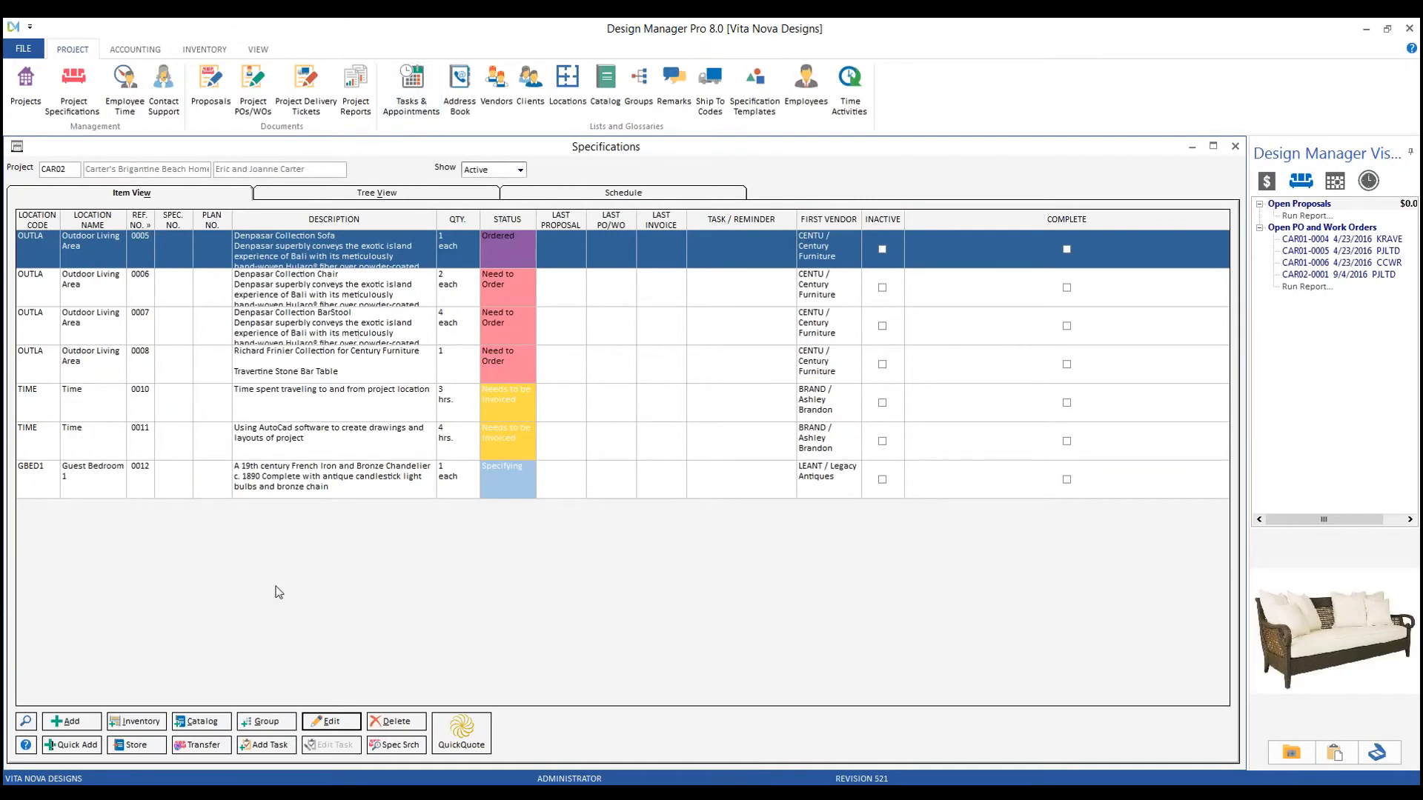
# Step: In Design Manager Pro, open a new item and a new component for project CAR02, accept both, and close the specifications
pyautogui.click(80, 722)
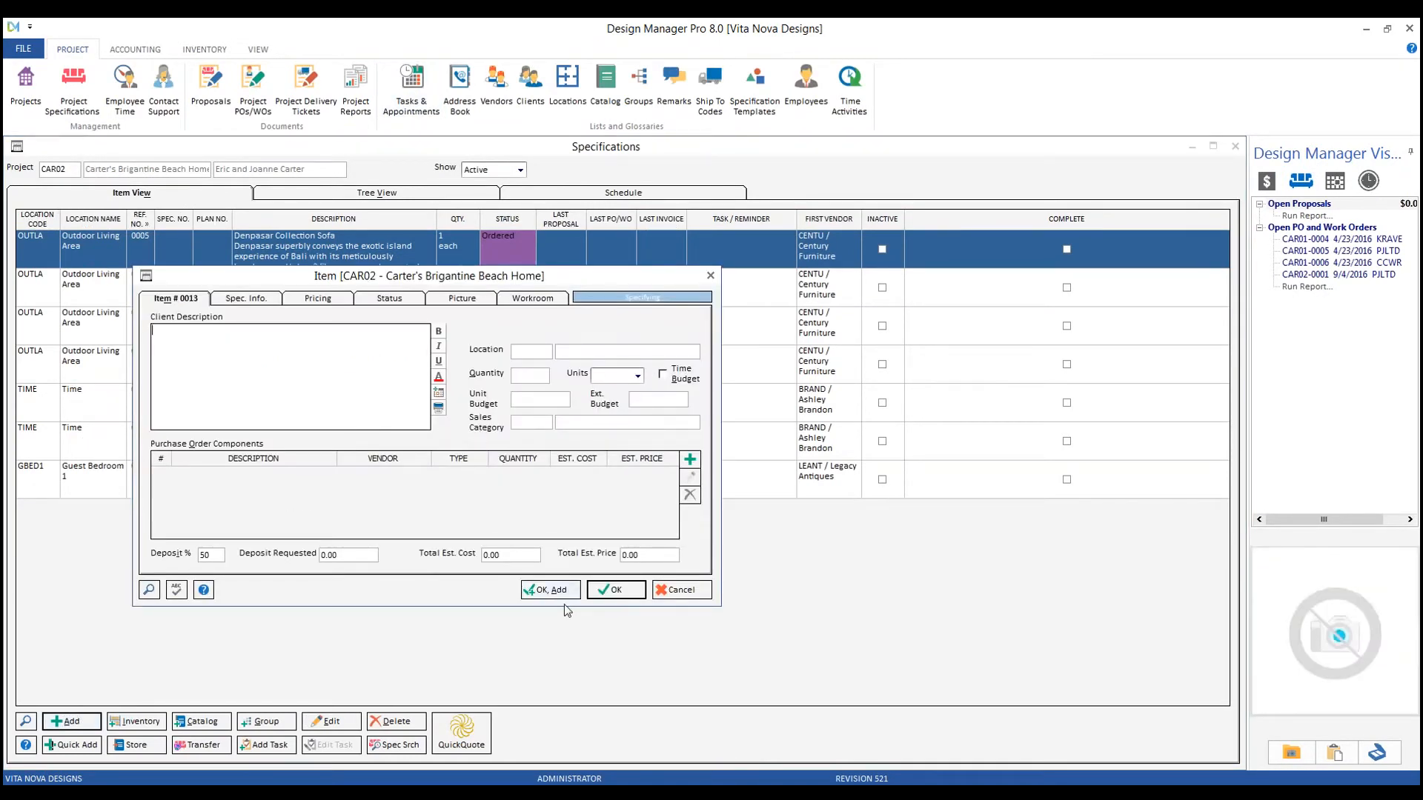
pyautogui.click(690, 459)
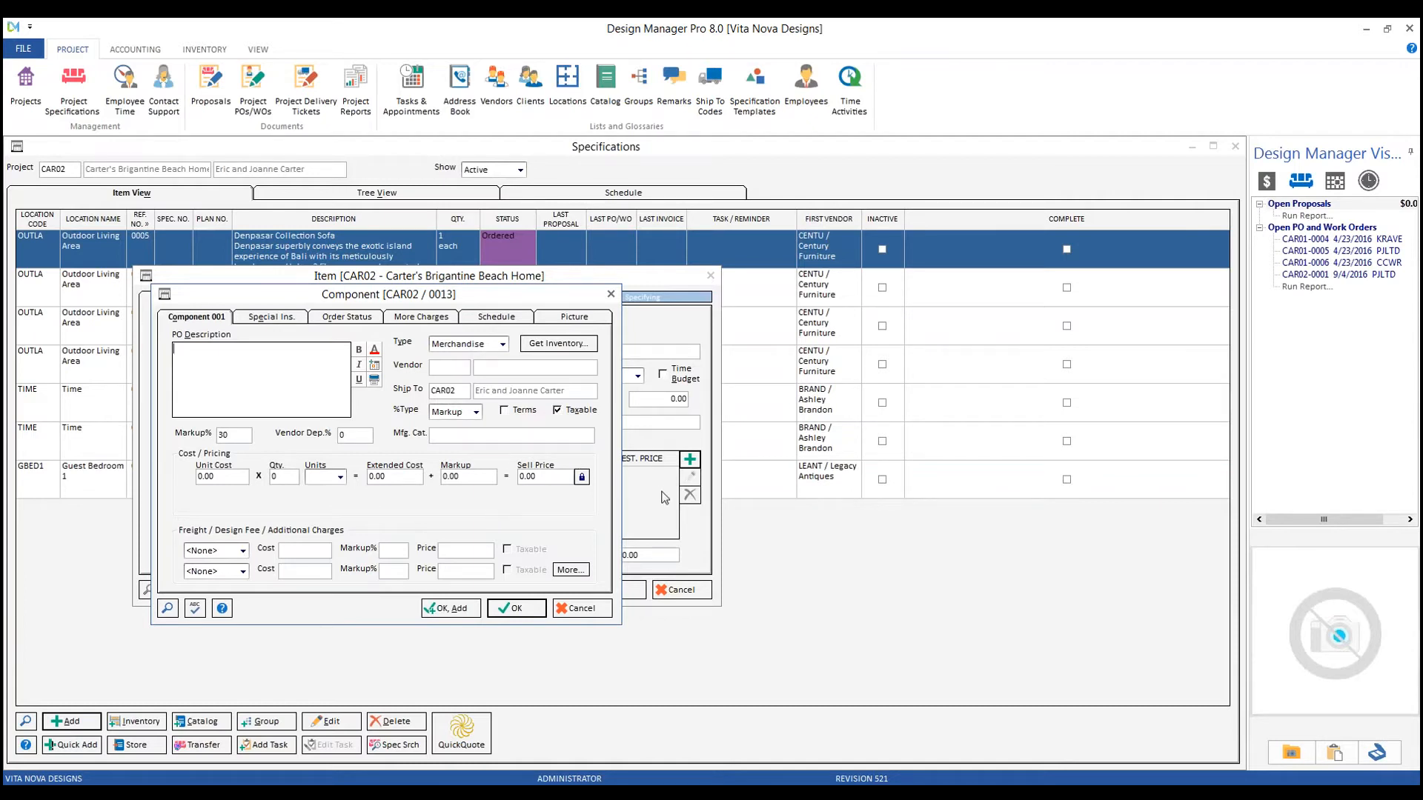
pyautogui.click(516, 607)
pyautogui.click(627, 590)
pyautogui.click(1235, 146)
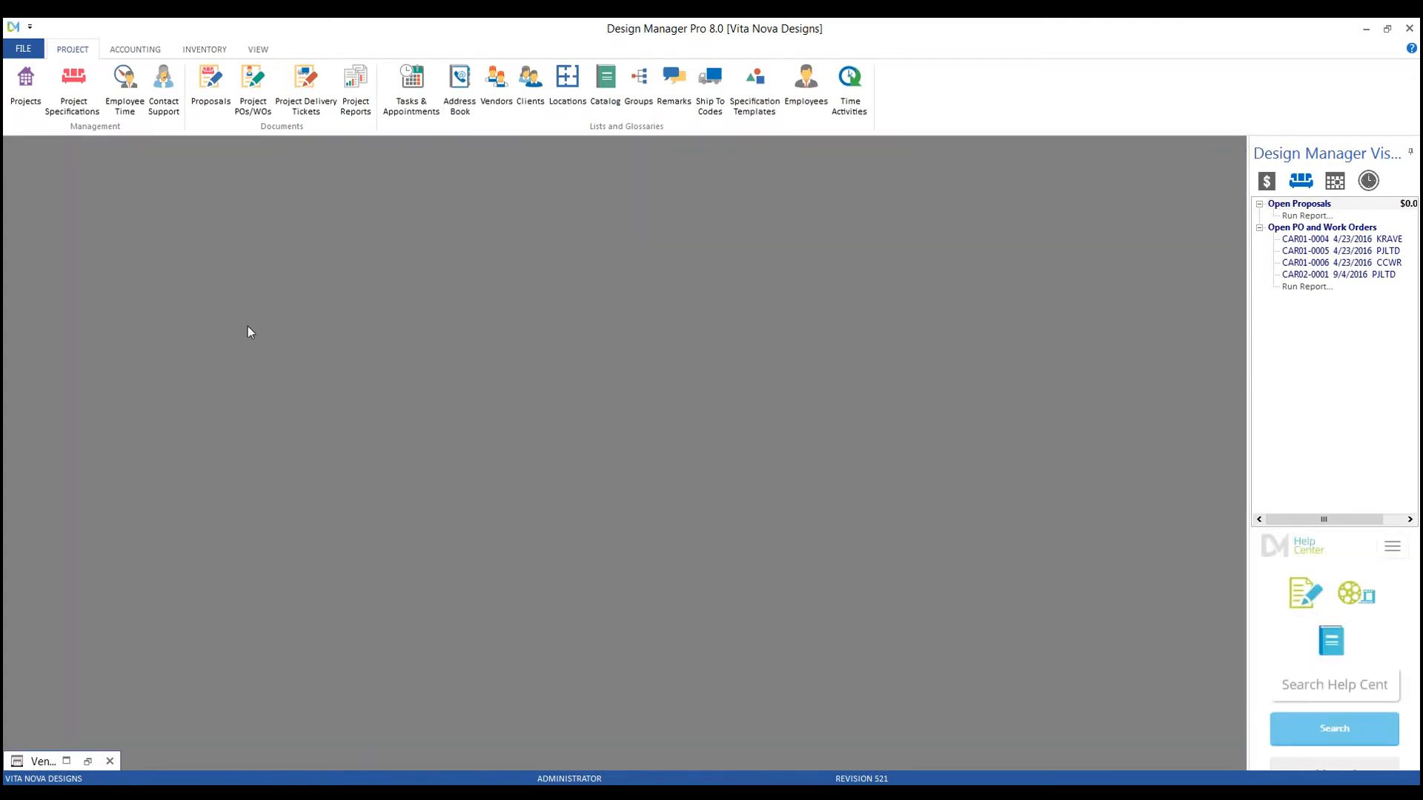
# Step: Open the cash receipts, start a new receipt, reposition its window, and look it up by project HIL01
pyautogui.click(157, 48)
pyautogui.click(96, 89)
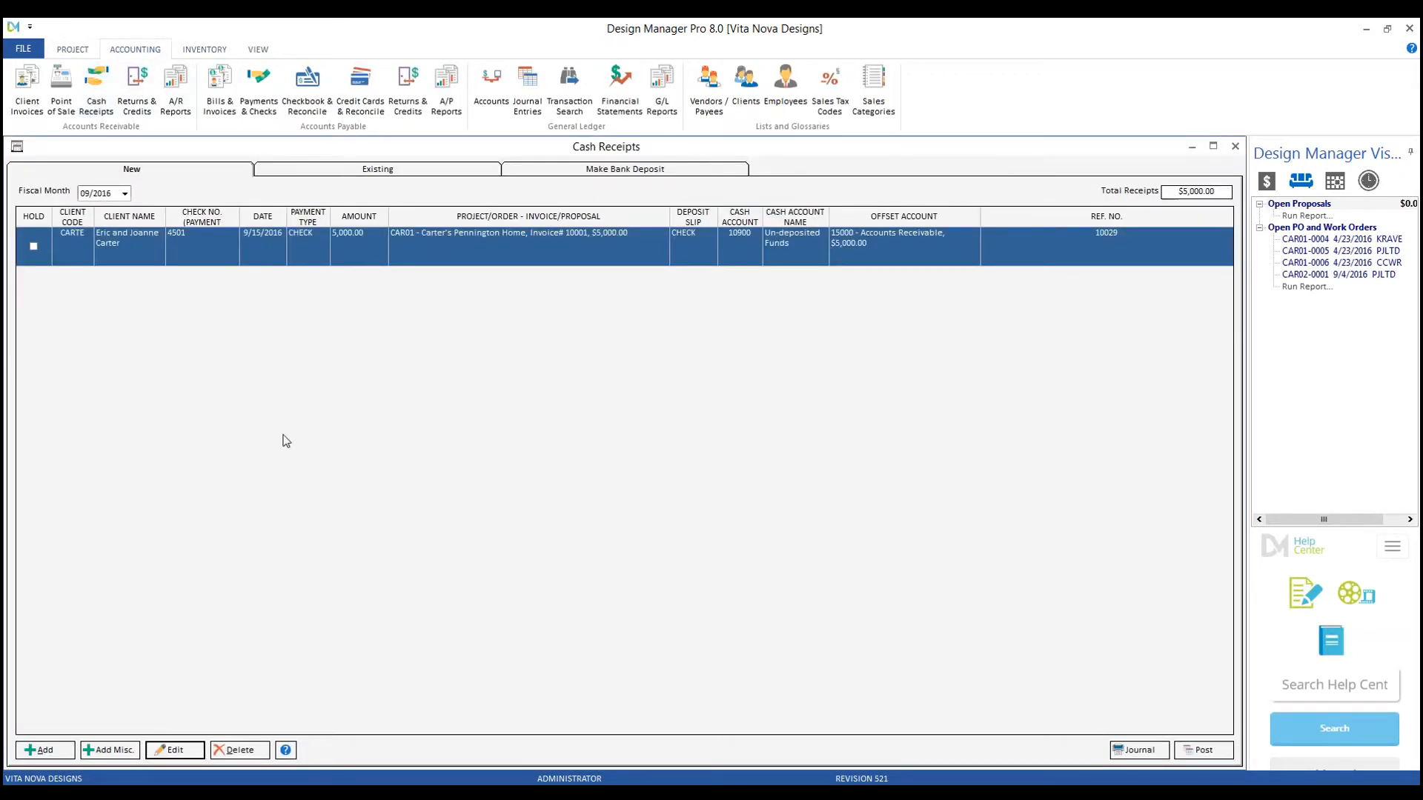
pyautogui.click(45, 751)
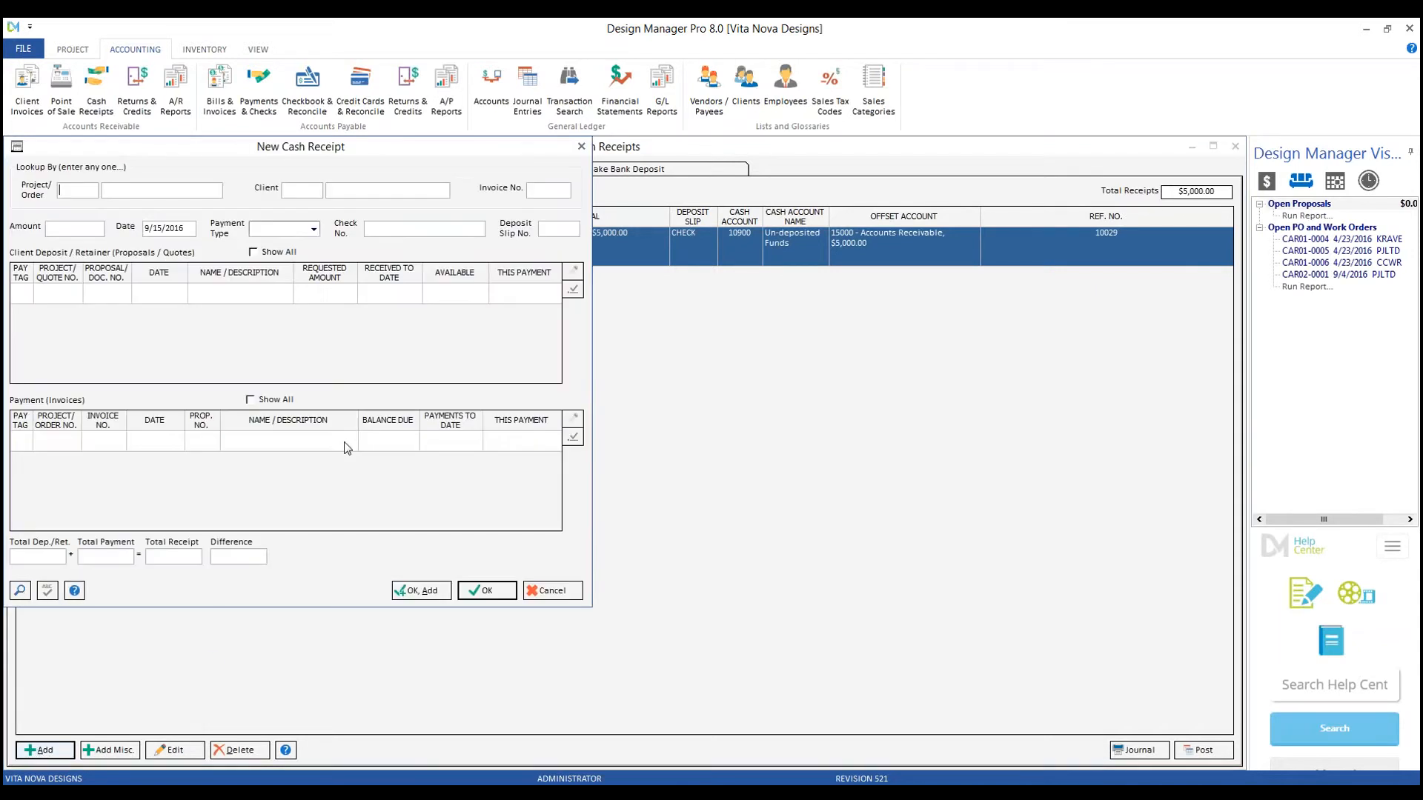
pyautogui.moveTo(139, 149); pyautogui.dragTo(367, 244)
pyautogui.write('HI')
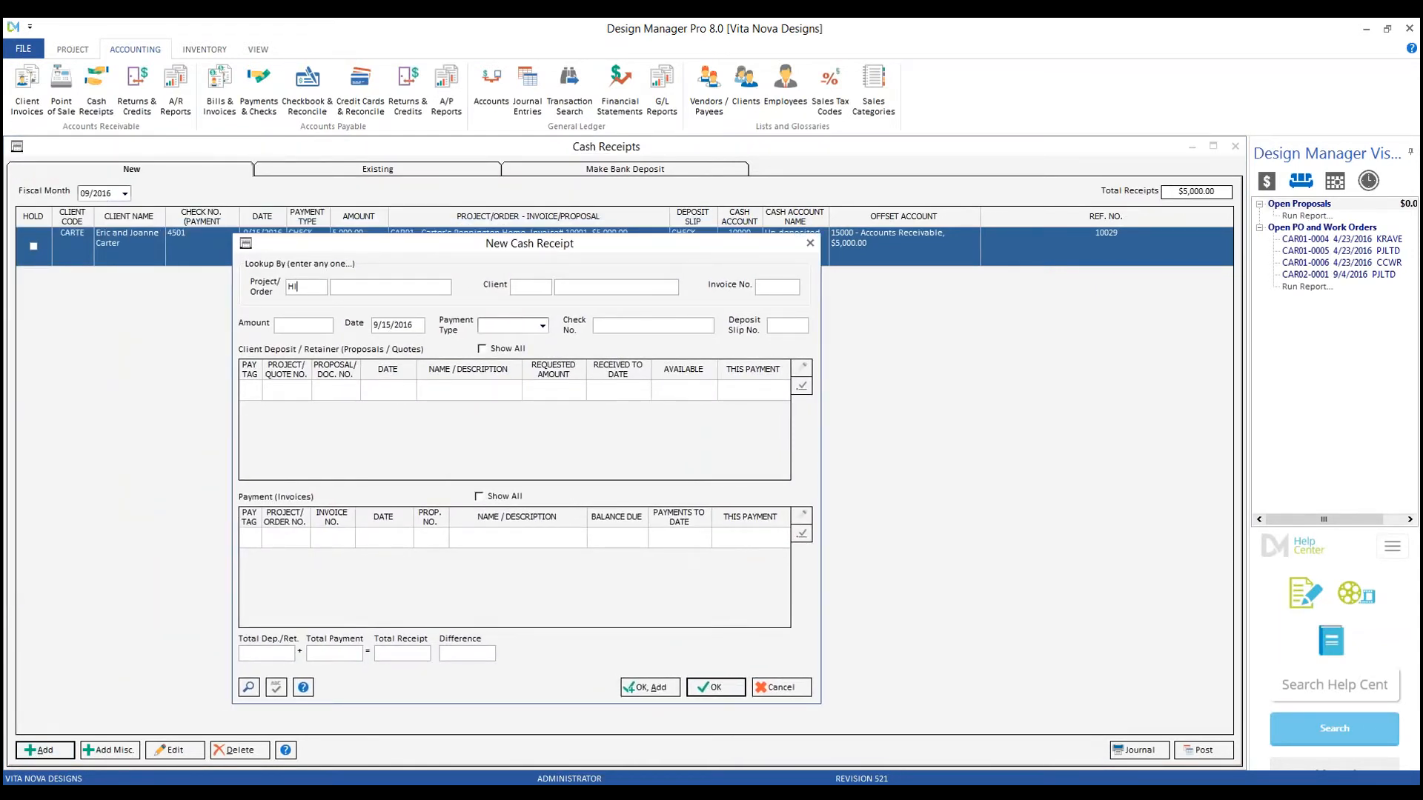
pyautogui.write('L01')
pyautogui.press('Tab')
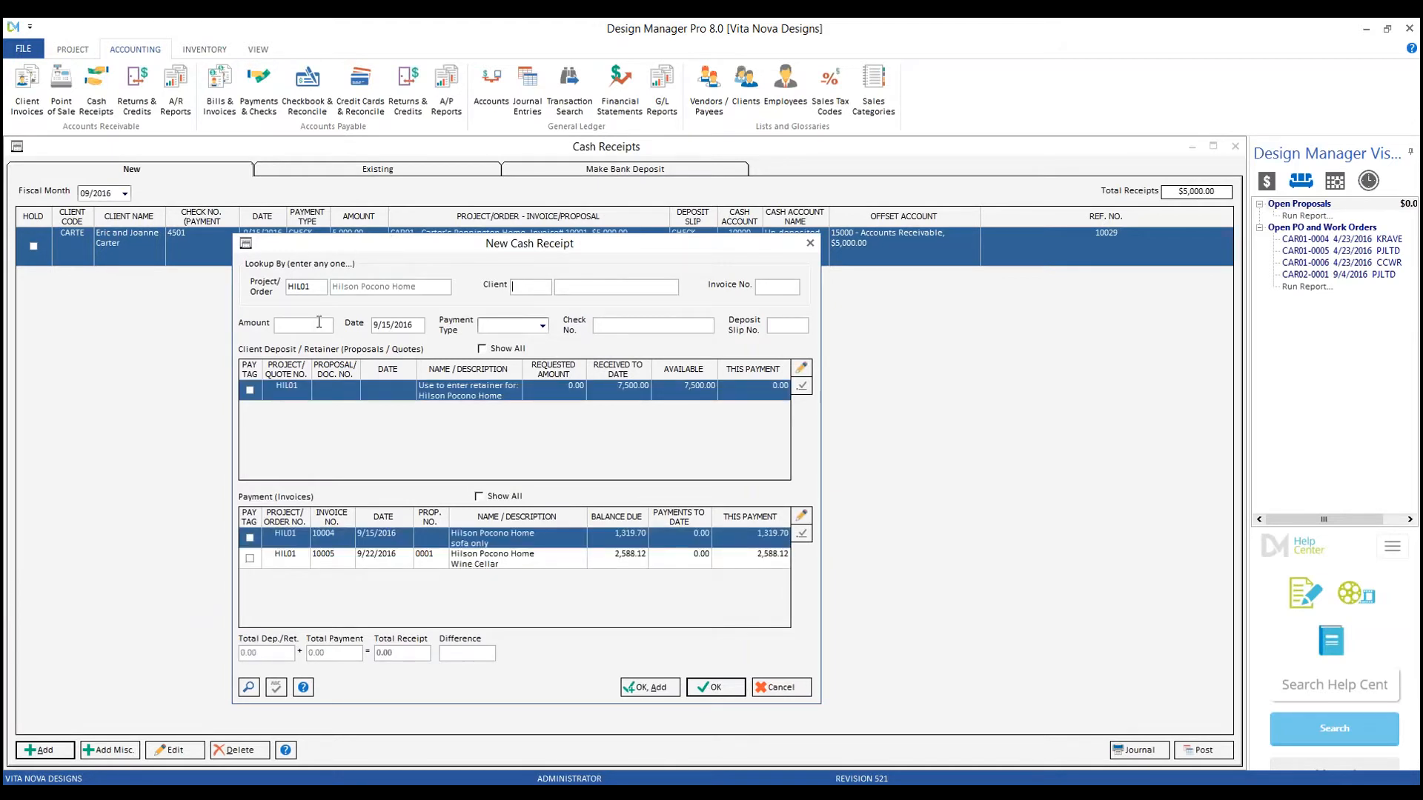
# Step: Enter a 2,588.12 payment by check number 4500, apply it to the Wine Cellar invoice, and save it to start another receipt
pyautogui.click(495, 565)
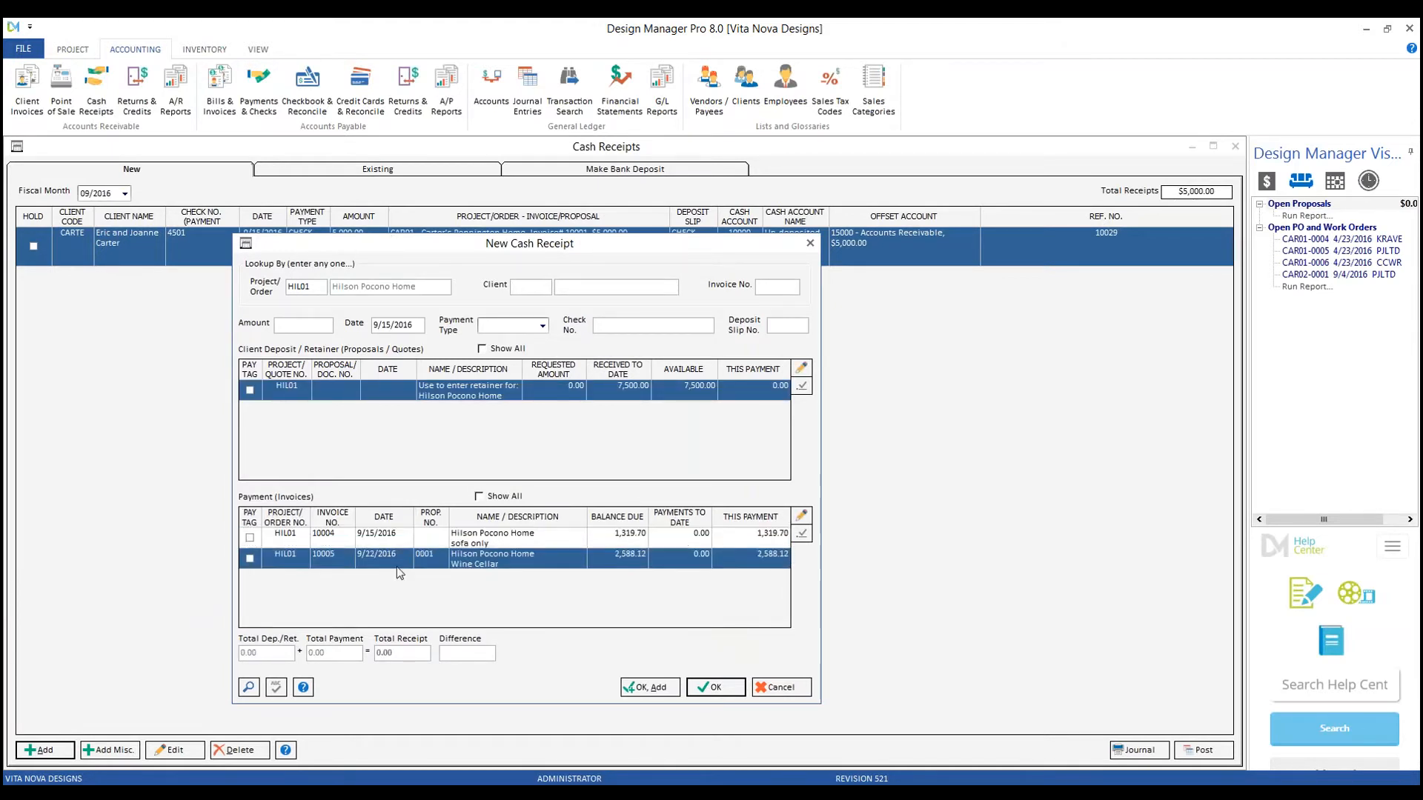
pyautogui.click(313, 327)
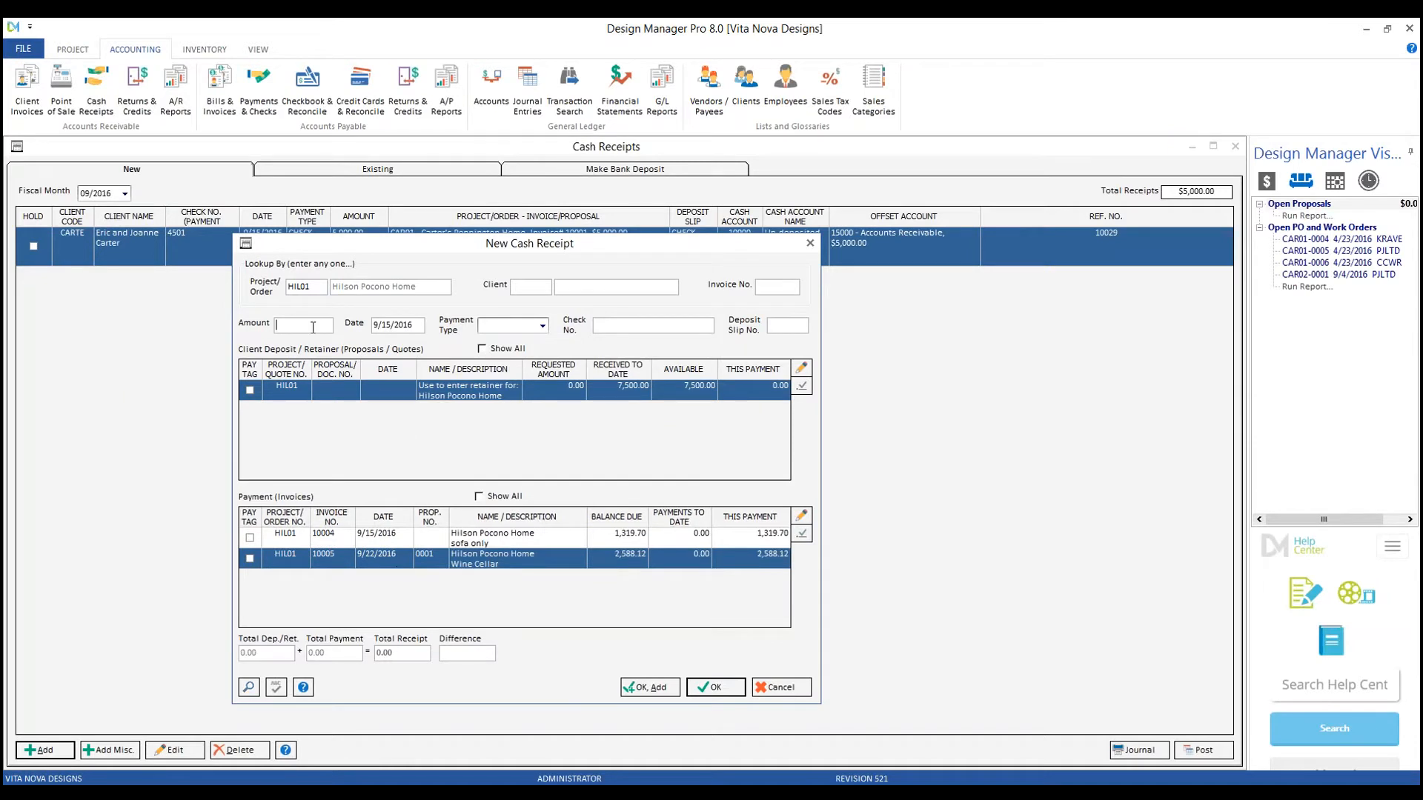
pyautogui.write('2588.12')
pyautogui.press('Tab')
pyautogui.press('c')
pyautogui.press('Tab')
pyautogui.write('4500')
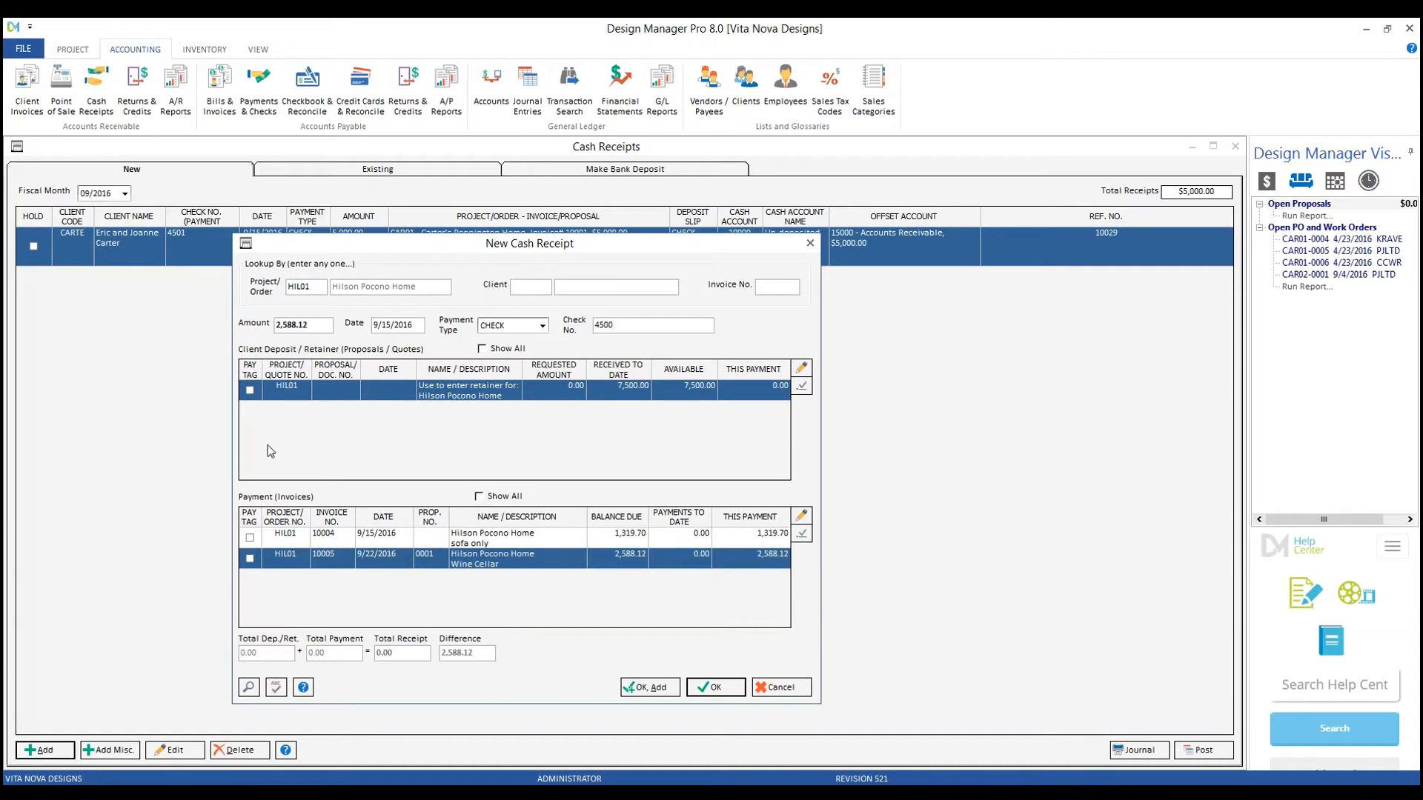
pyautogui.click(250, 558)
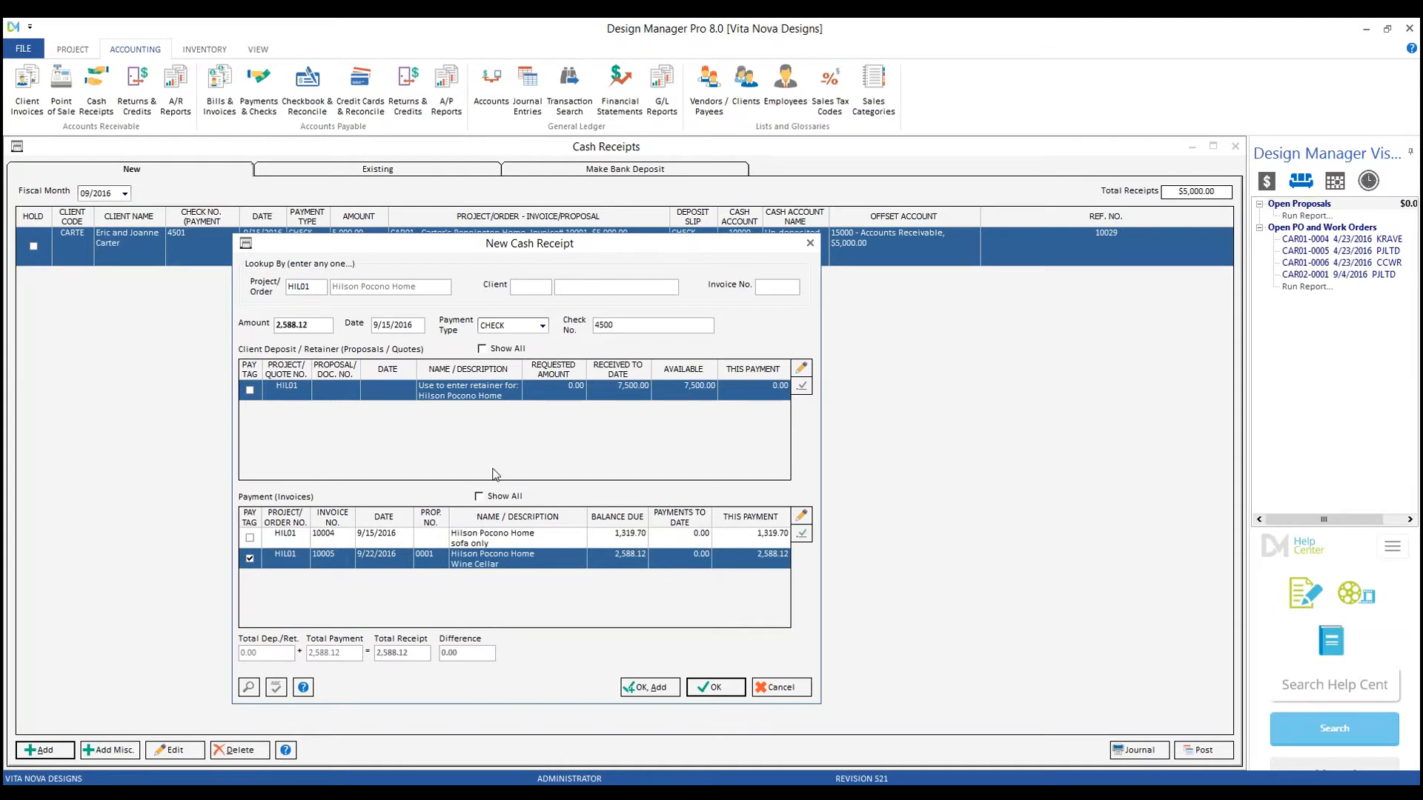
pyautogui.click(664, 691)
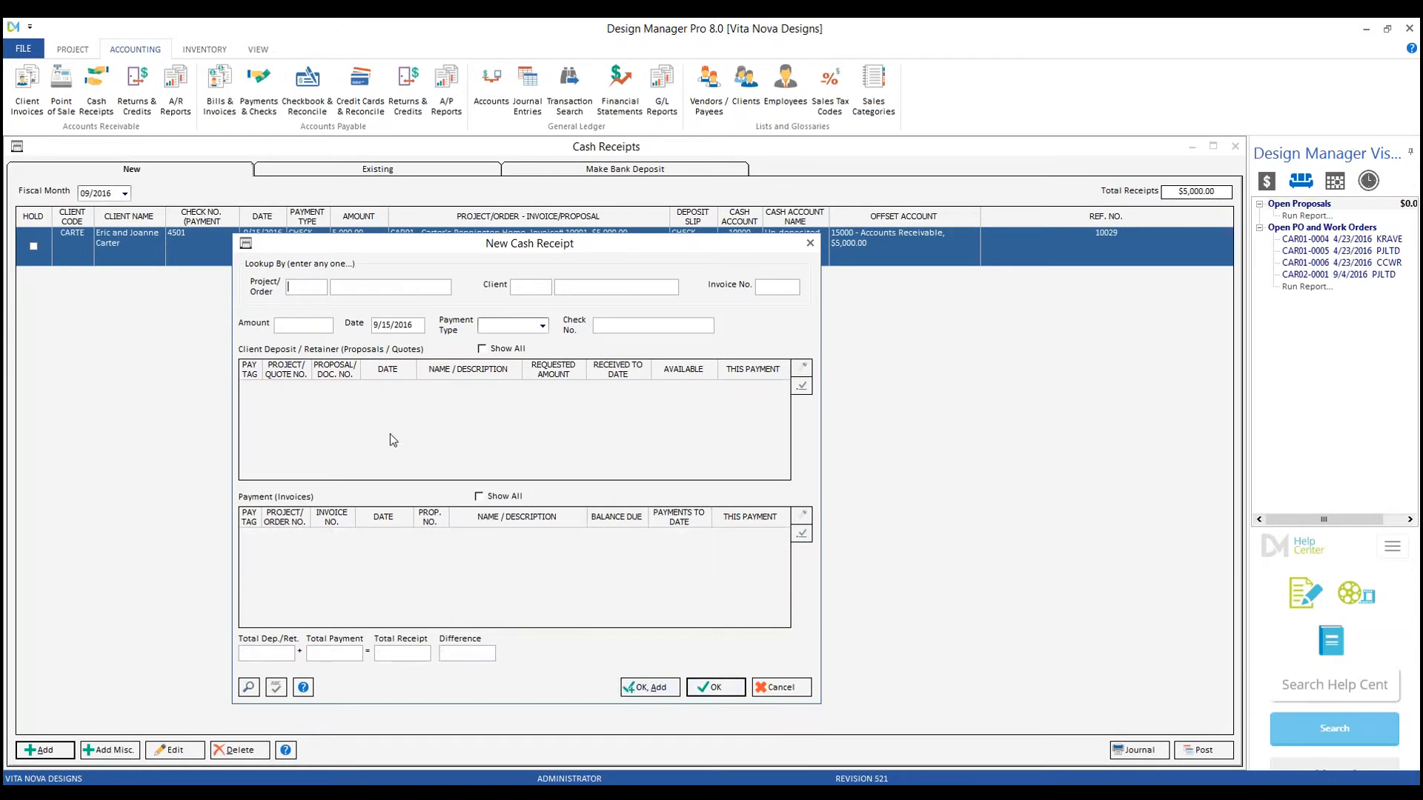
# Step: Look up project CAR02 for the new cash receipt and set the amount to 5,000.00 with payment type VISA
pyautogui.click(249, 687)
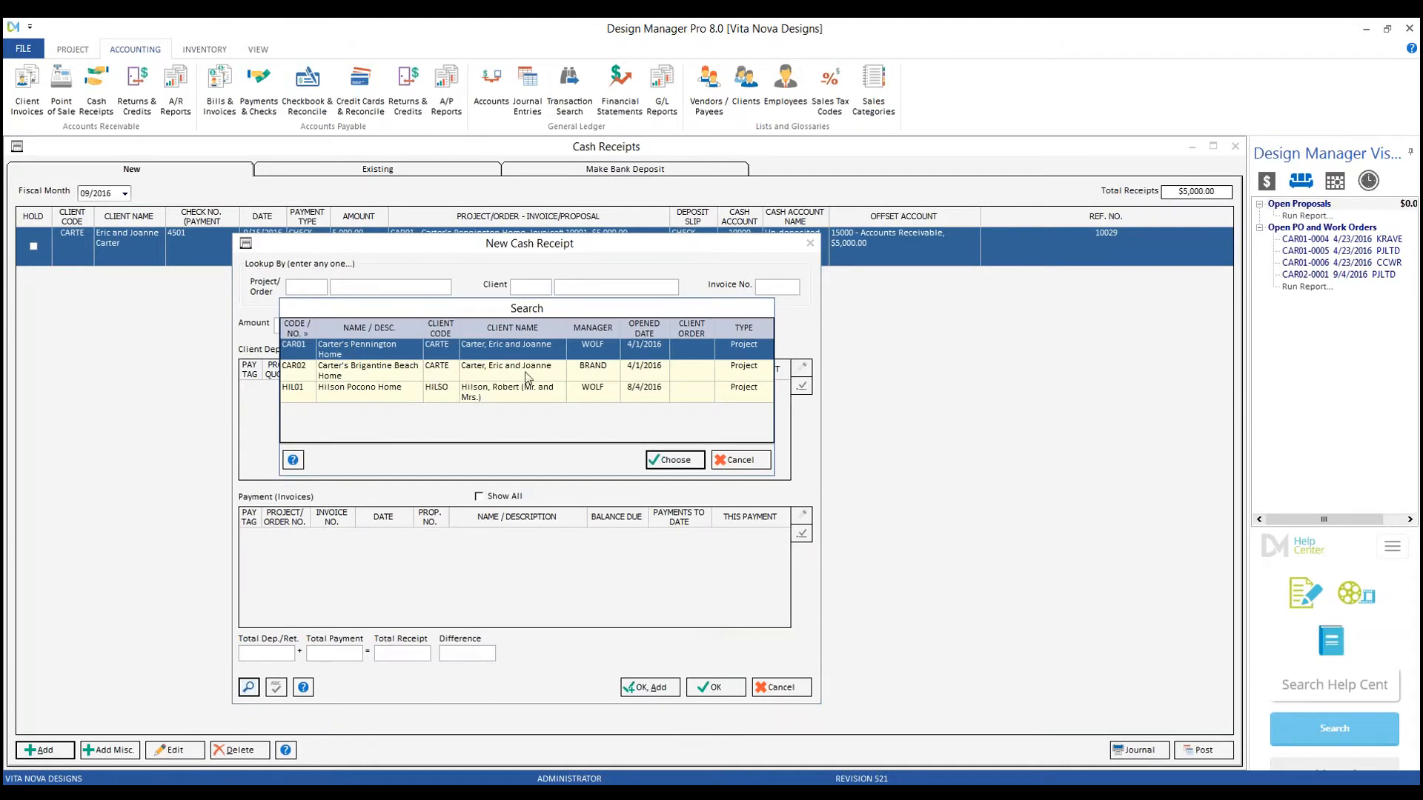
pyautogui.click(567, 378)
pyautogui.click(673, 460)
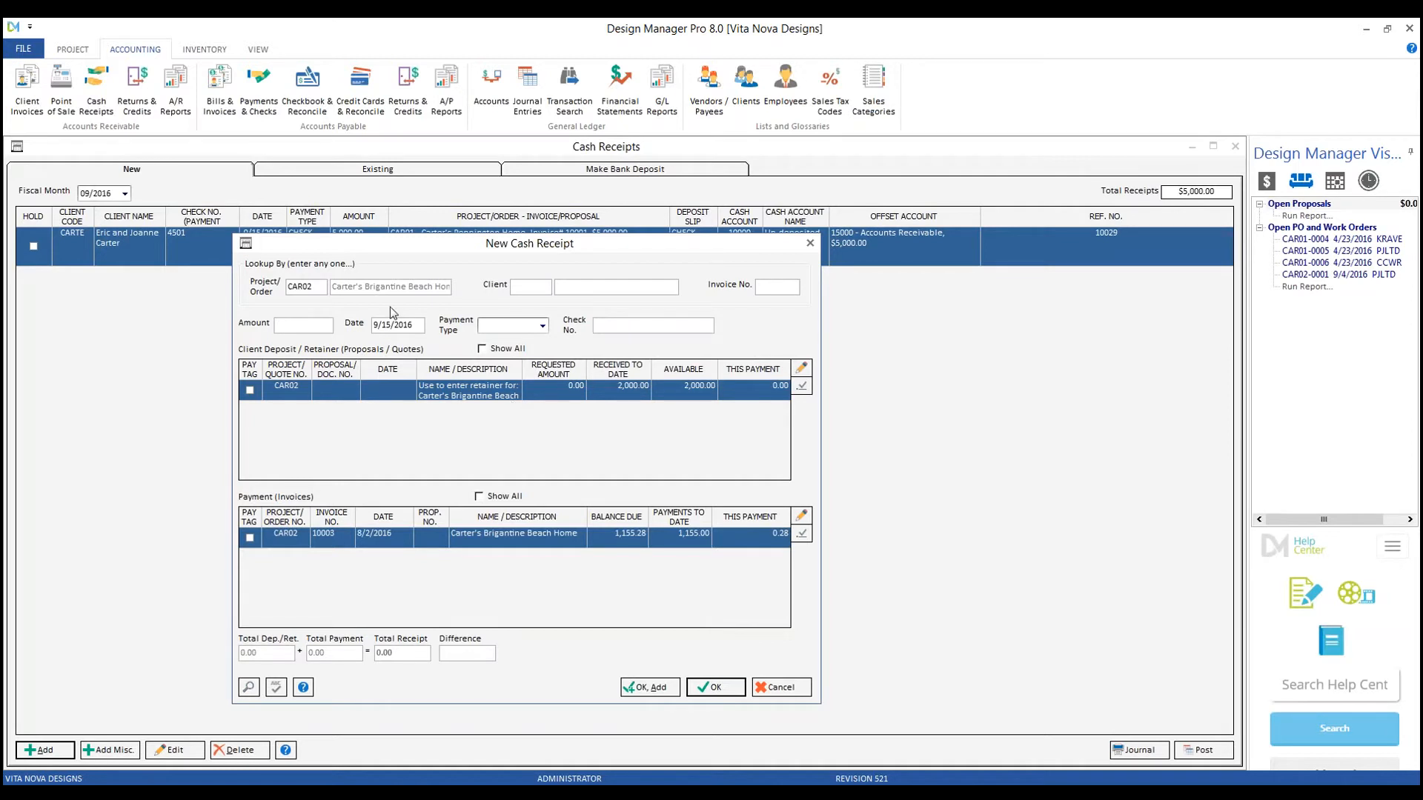
pyautogui.write('5000')
pyautogui.press('Tab')
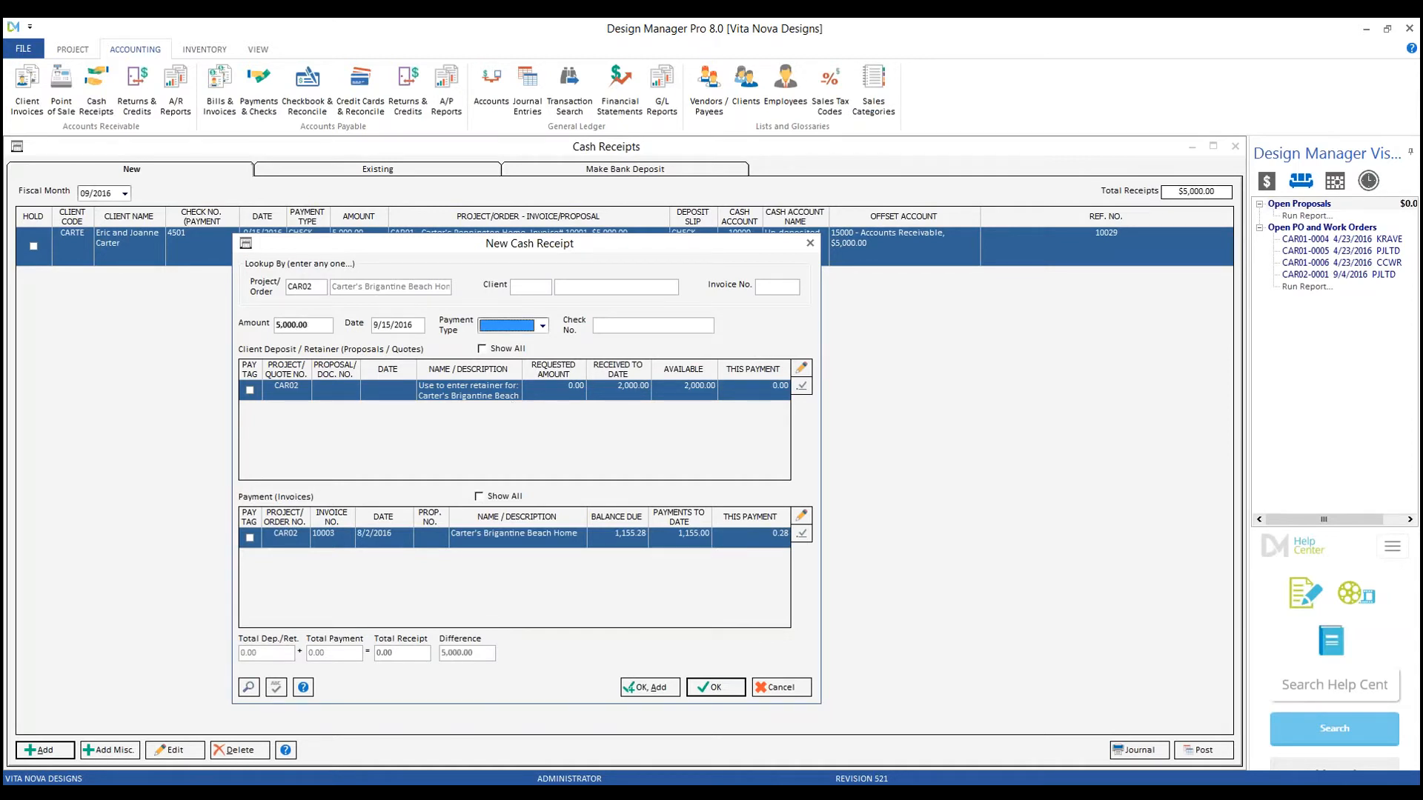
pyautogui.write('v')
pyautogui.press('Tab')
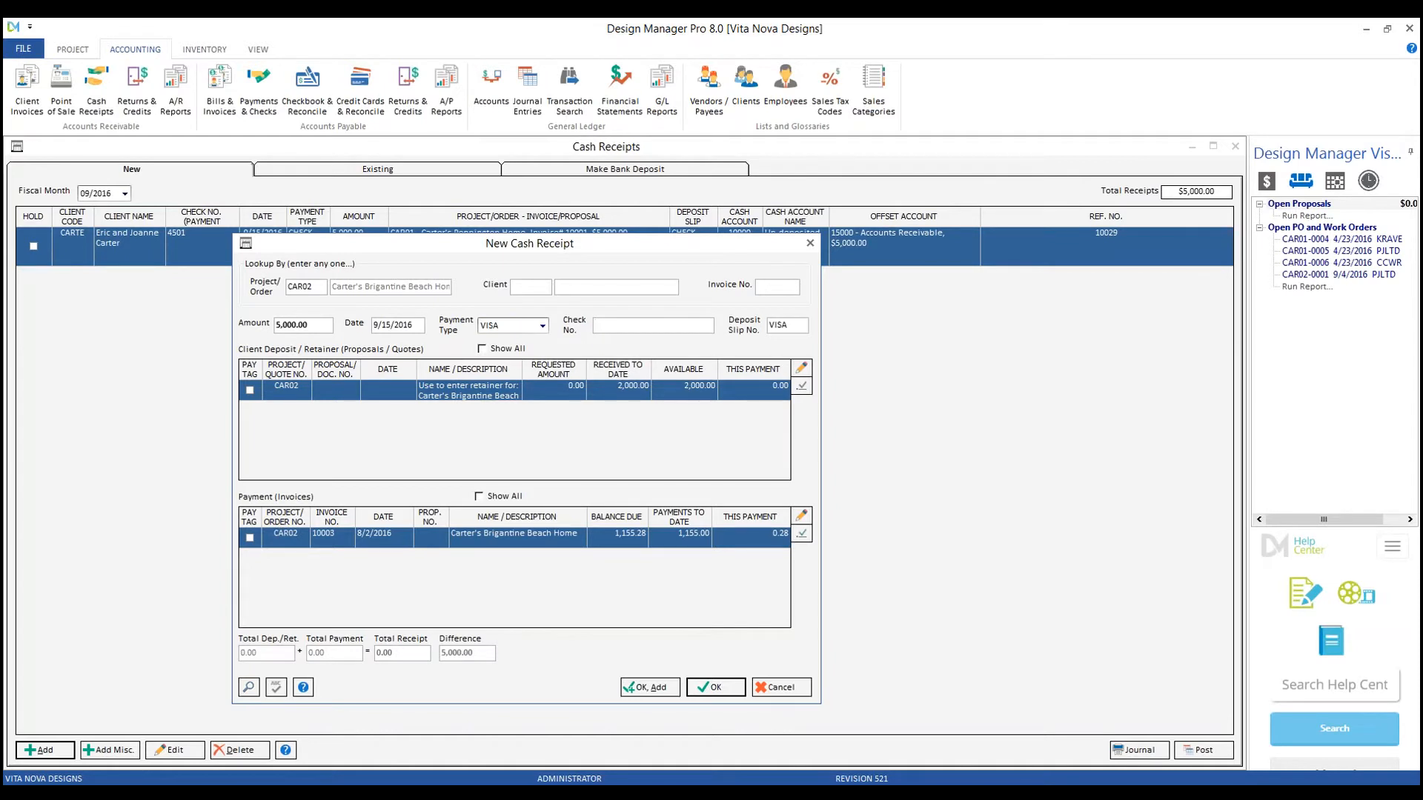
# Step: Apply 5,000 to the project CAR02 retainer with the description "add't retainer" and save the receipt
pyautogui.click(801, 368)
pyautogui.write('5,000')
pyautogui.press('Tab')
pyautogui.write('add')
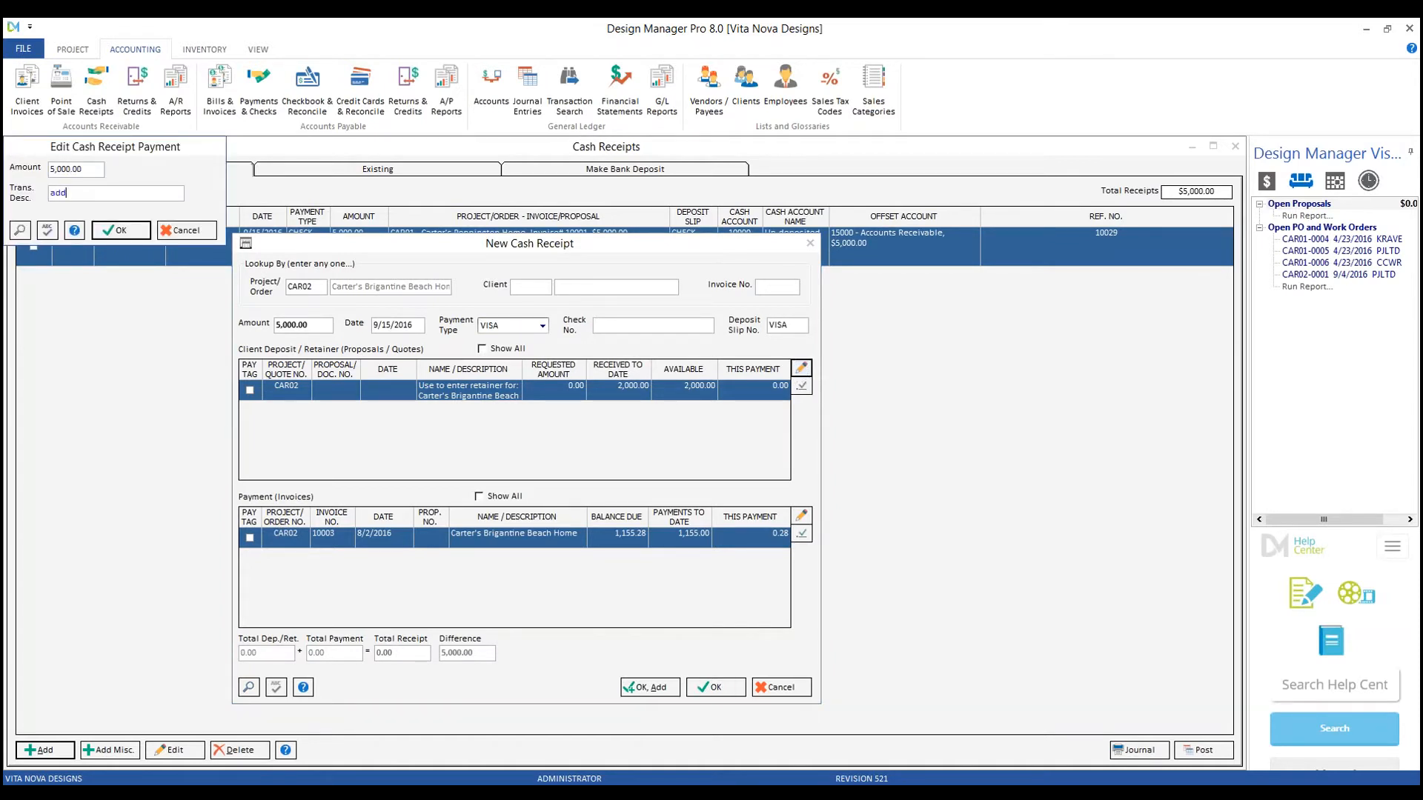
pyautogui.write("'t retainer")
pyautogui.press('Return')
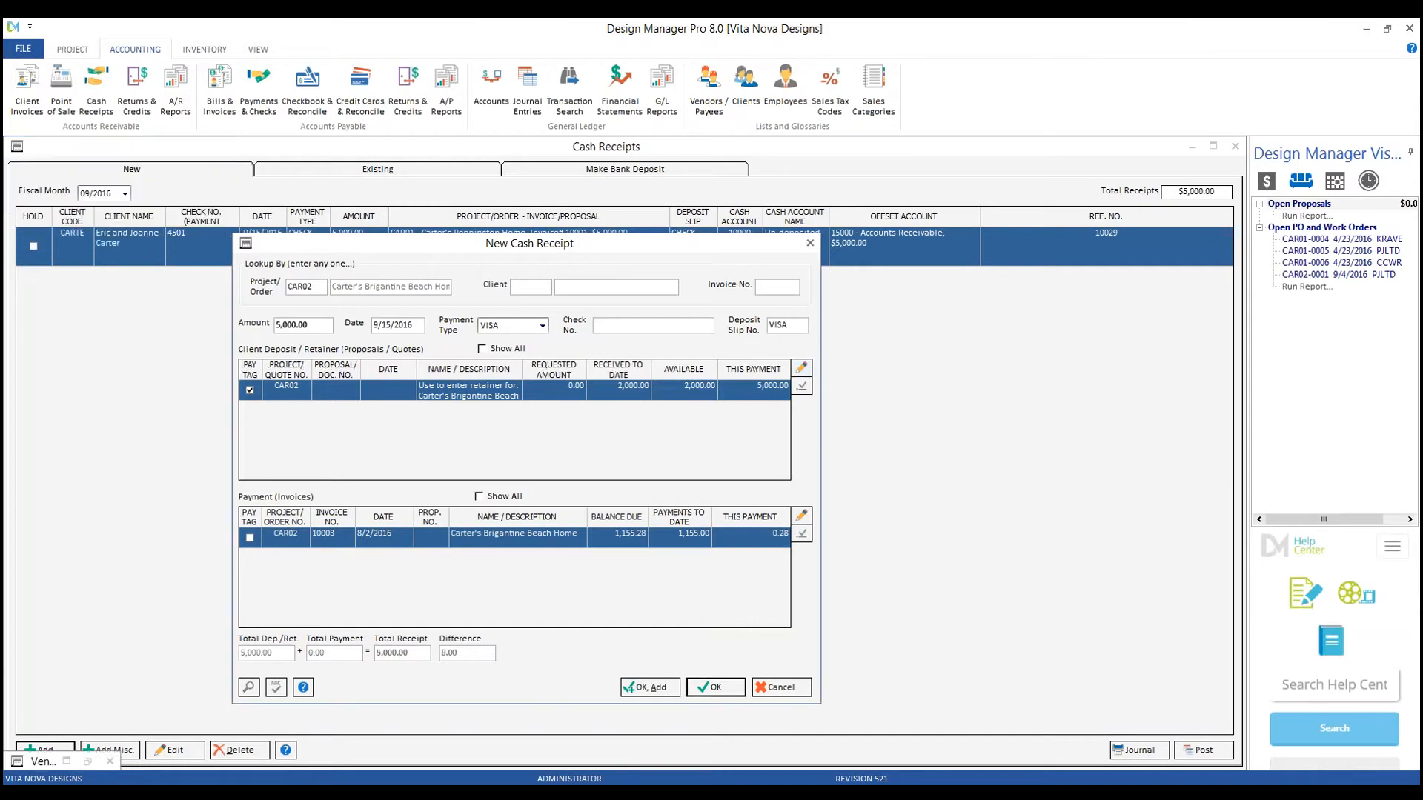
pyautogui.click(714, 687)
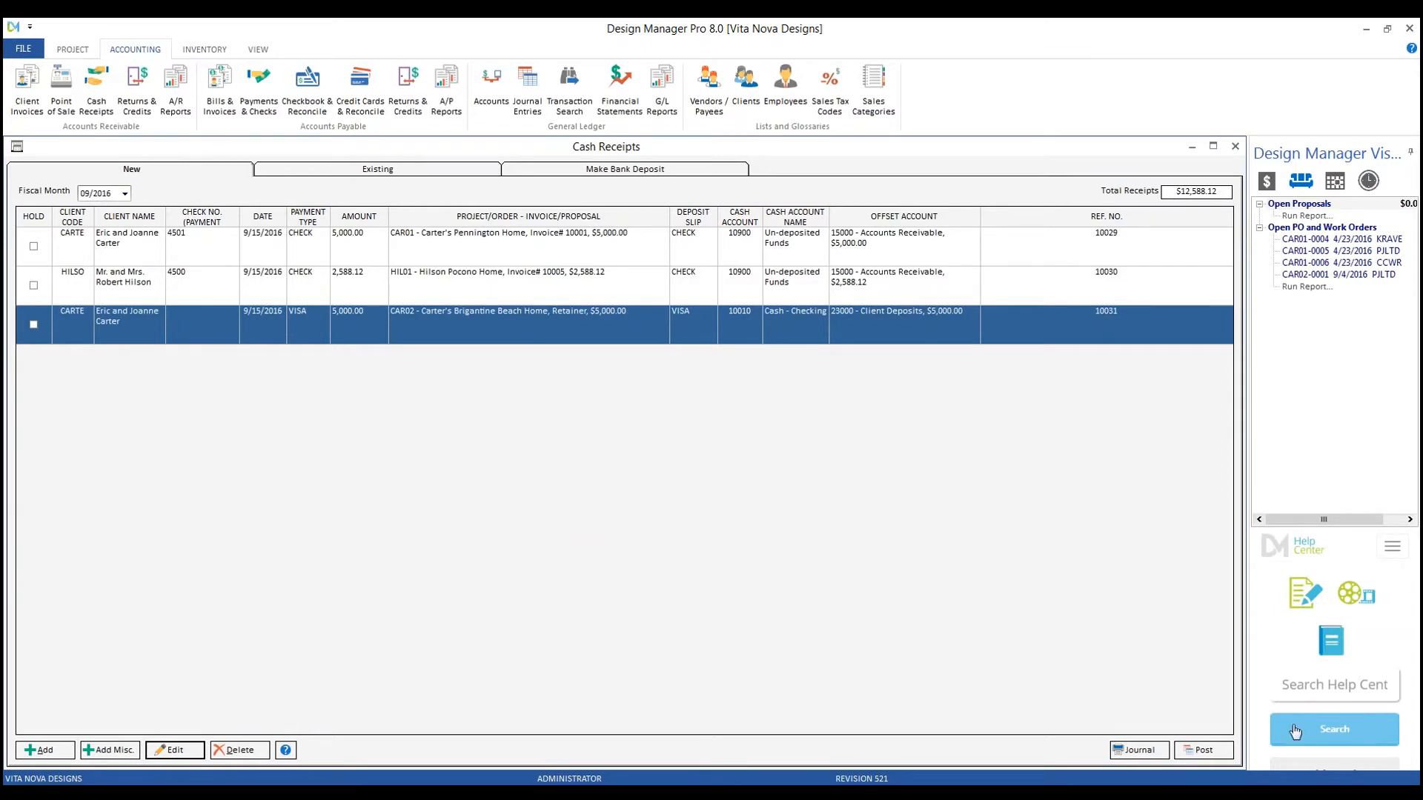
# Step: Post the list of cash receipts into 09/2016 and close the cash receipts window
pyautogui.click(1206, 753)
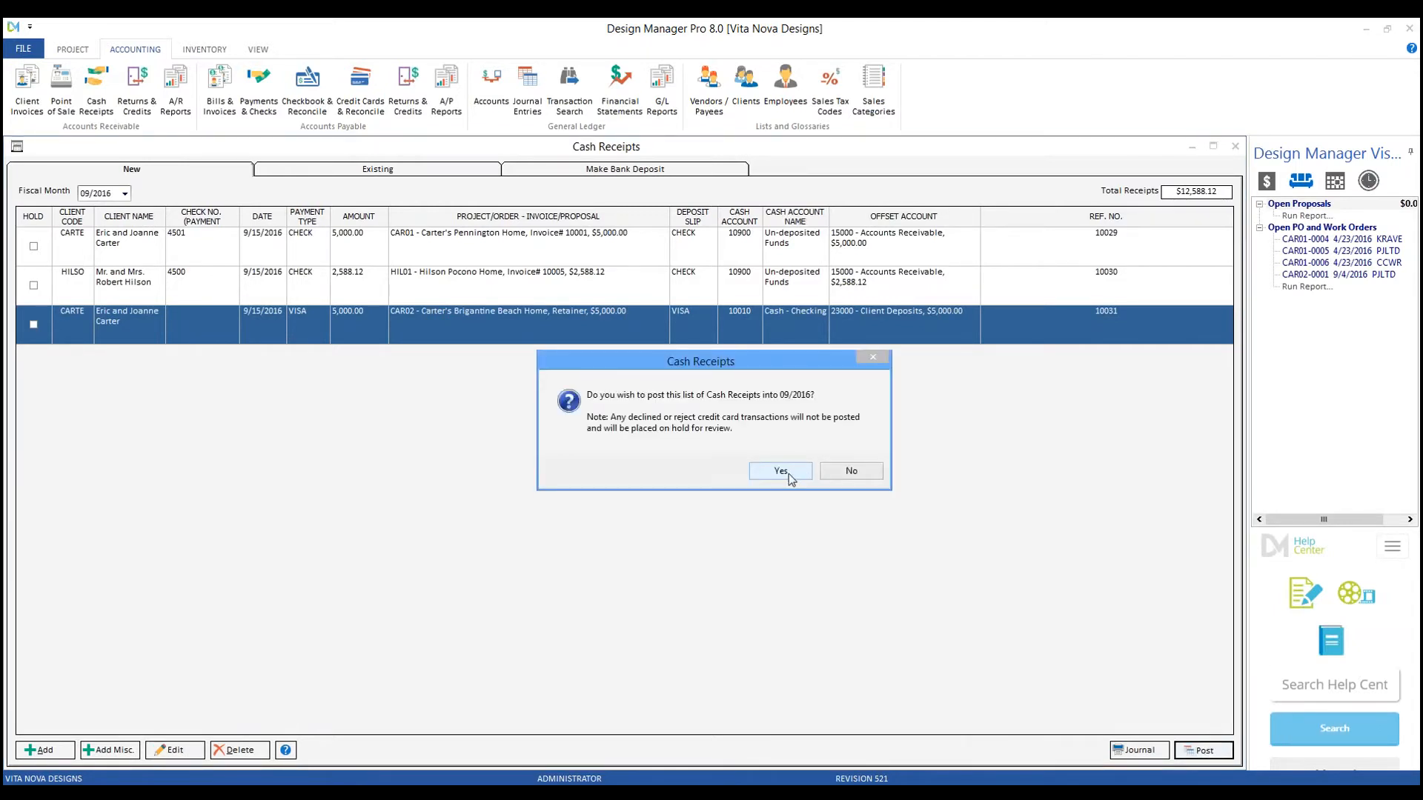
pyautogui.click(788, 473)
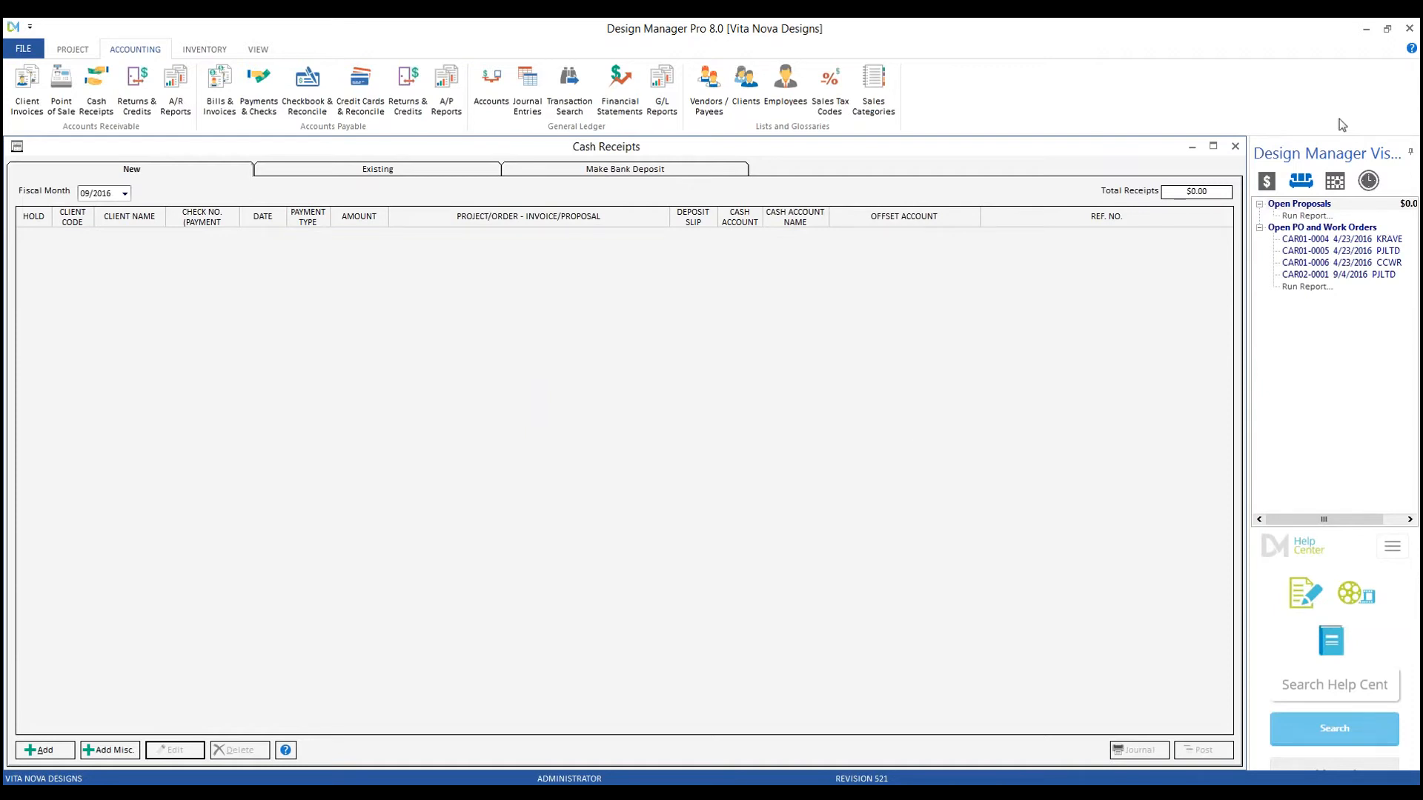
pyautogui.click(1234, 146)
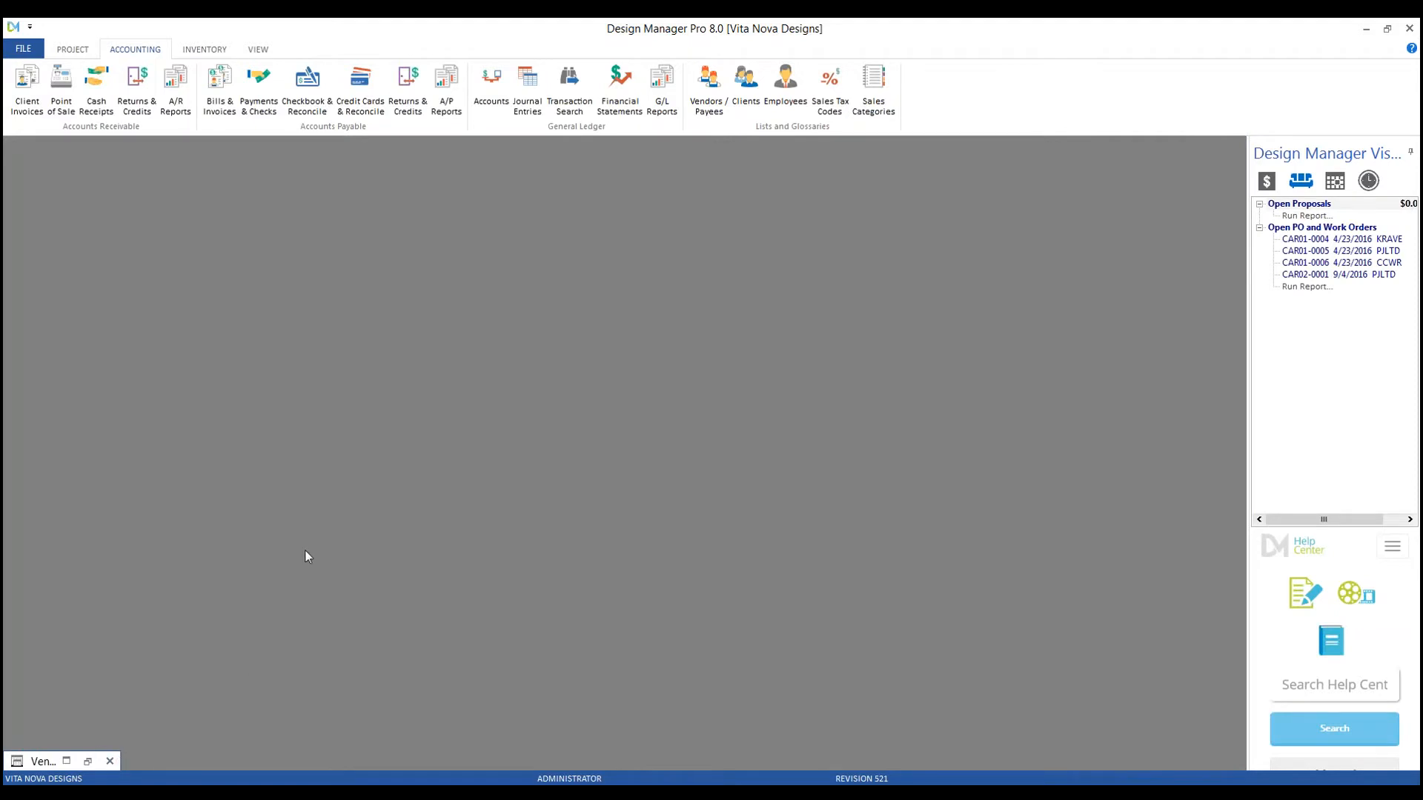
# Step: Restore the minimized vendor deposits, invoices and operating expenses window, show its new entries, and reposition the window
pyautogui.click(88, 762)
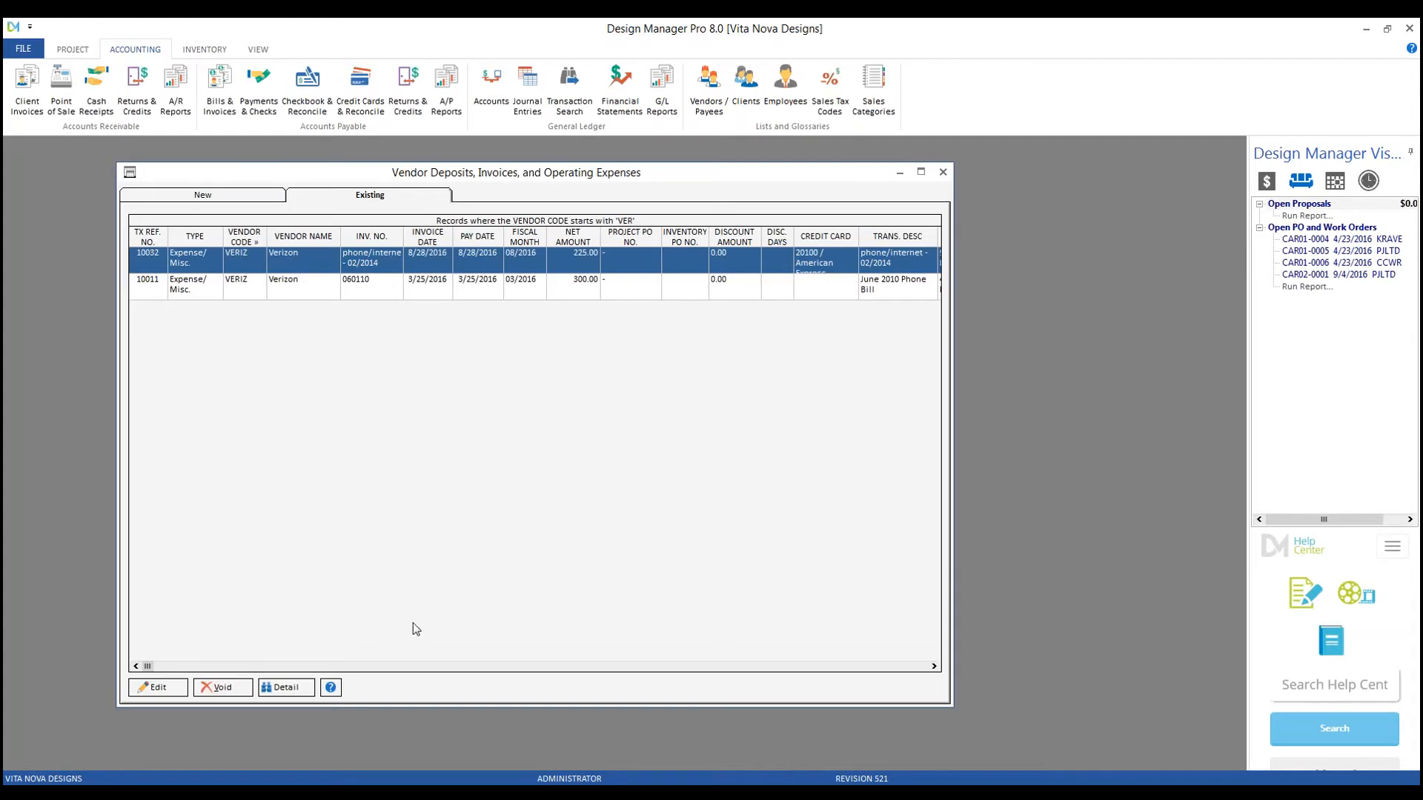
pyautogui.click(220, 190)
pyautogui.moveTo(220, 183); pyautogui.dragTo(165, 193)
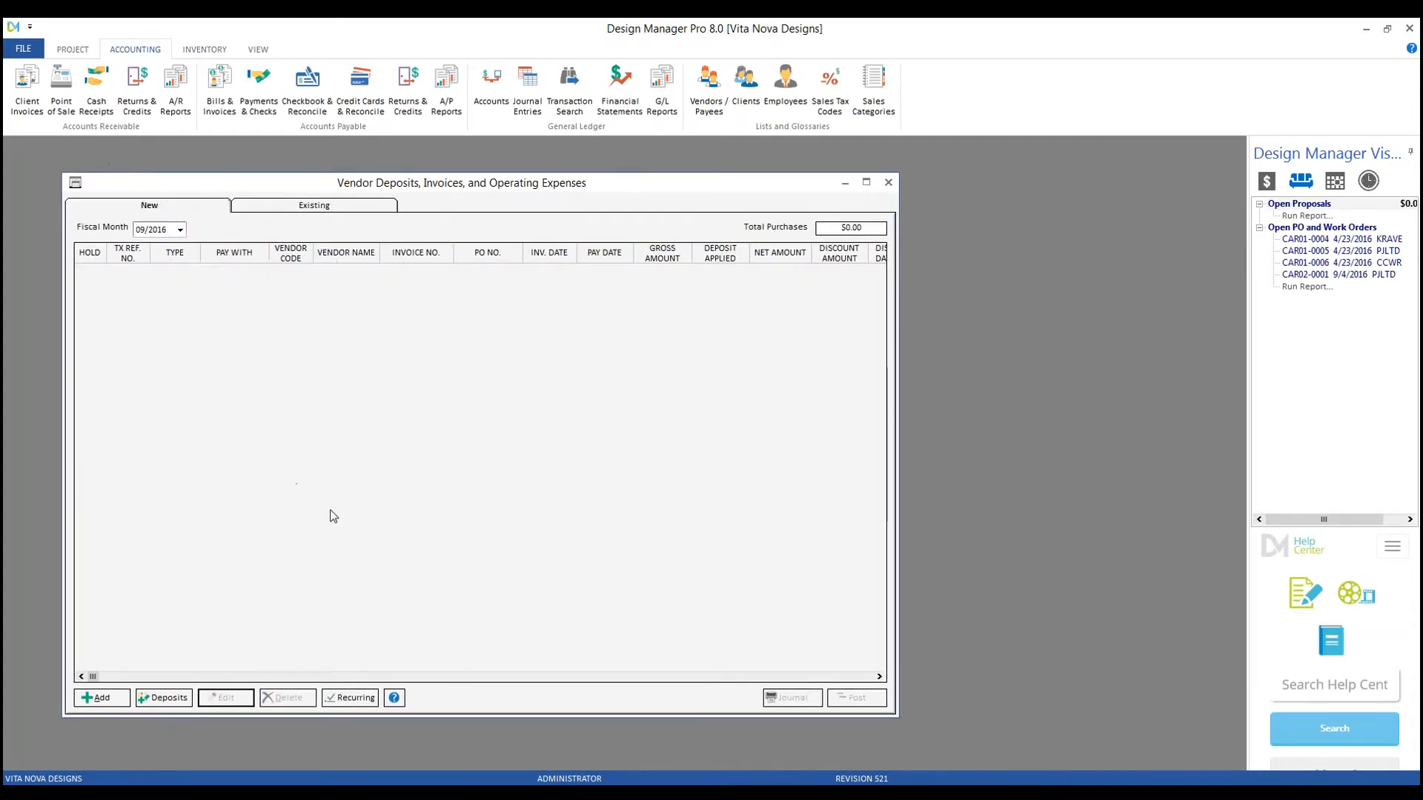
# Step: Open the project specifications for project CAR01 and reduce the window so the vendor deposits window shows behind it
pyautogui.scroll(1, 104, 99)
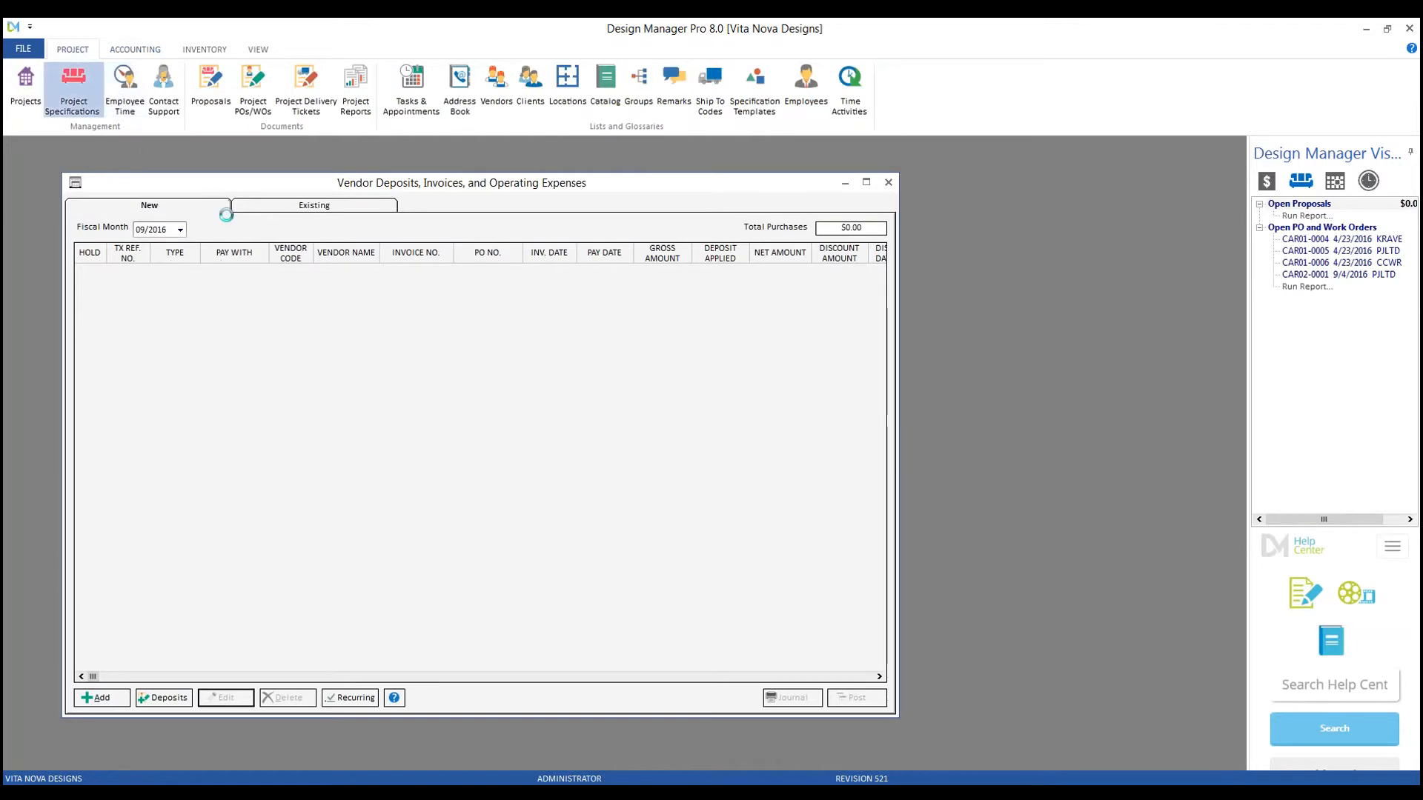
pyautogui.click(73, 88)
pyautogui.write('CAR01')
pyautogui.press('Tab')
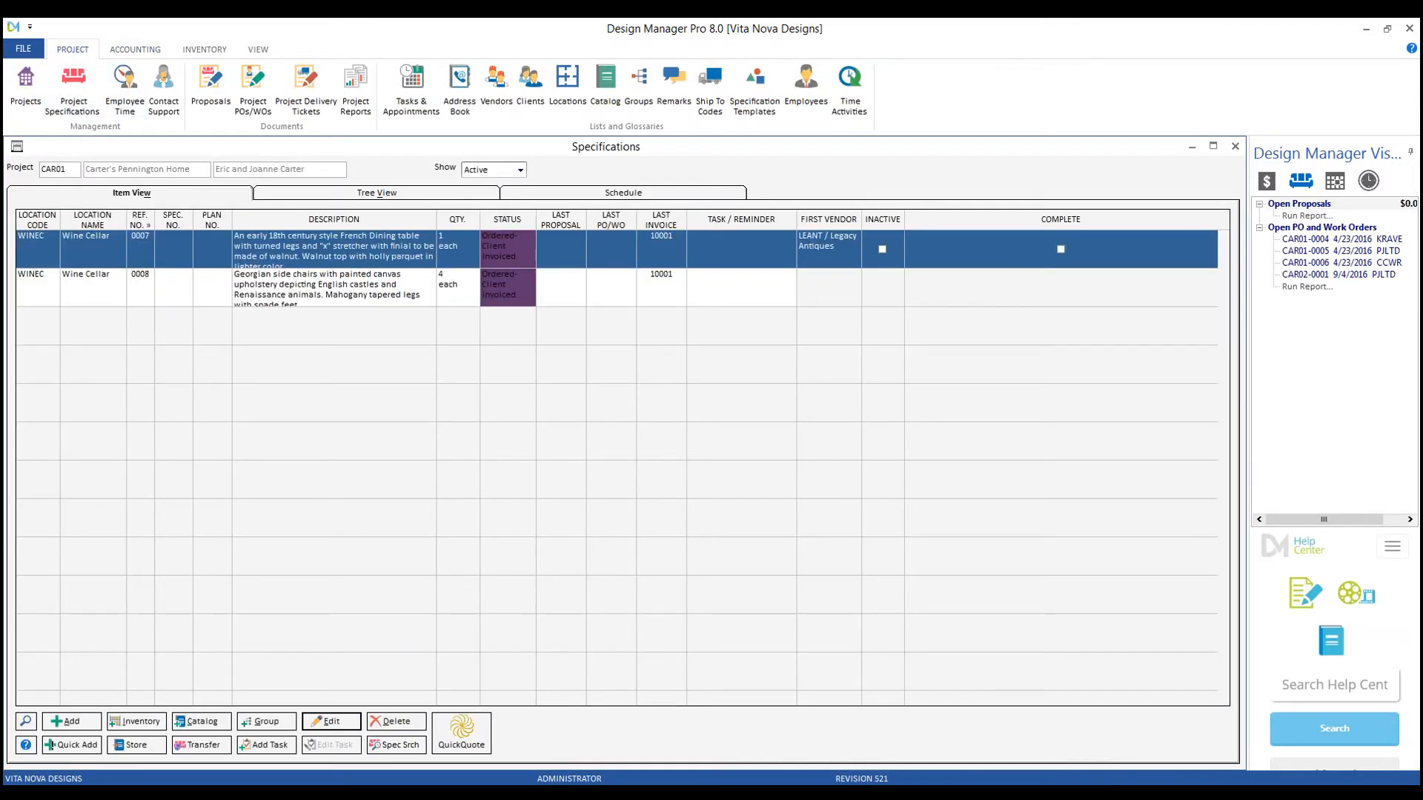
pyautogui.moveTo(5, 133); pyautogui.dragTo(510, 172)
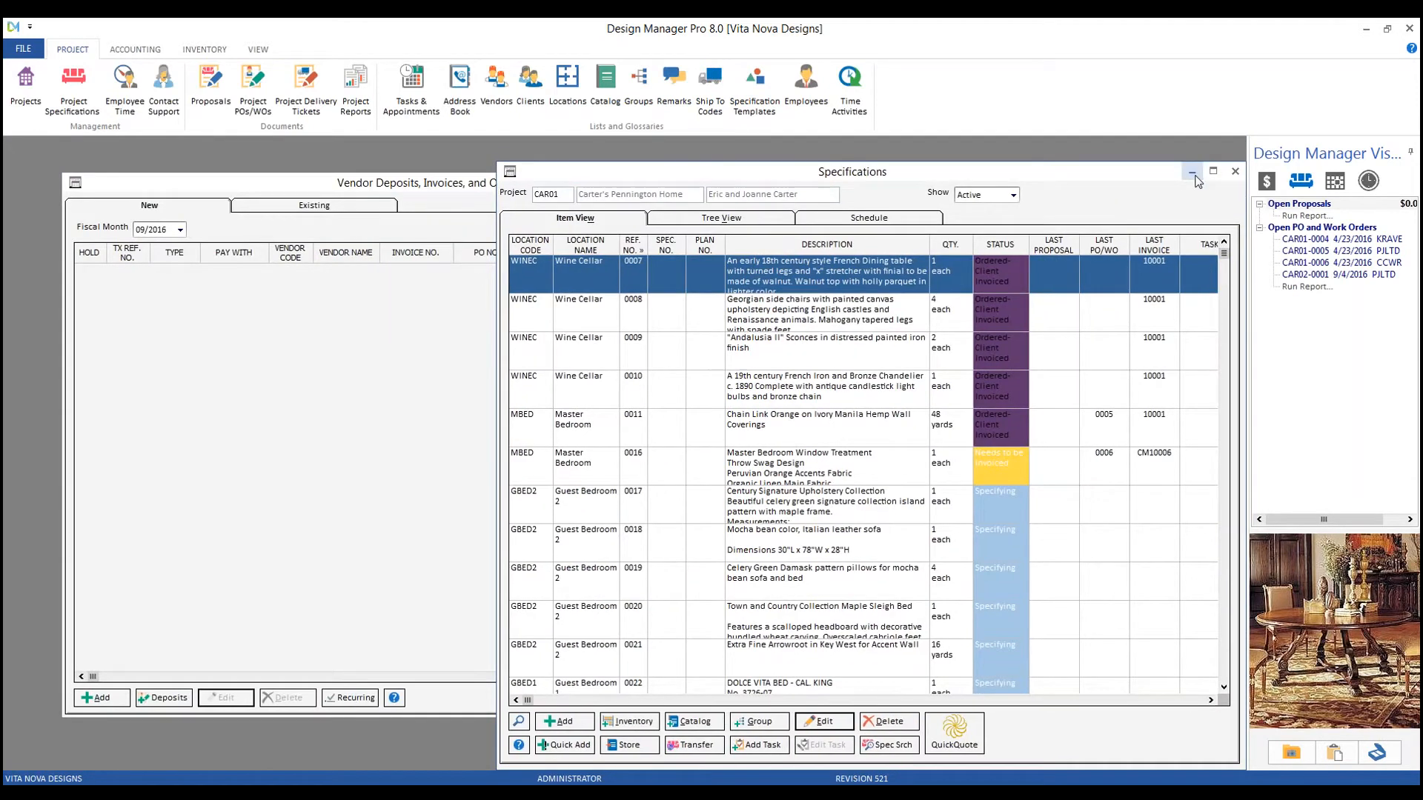
# Step: Minimize the Specifications and vendor deposits windows, and restore both of them
pyautogui.click(1188, 182)
pyautogui.click(844, 182)
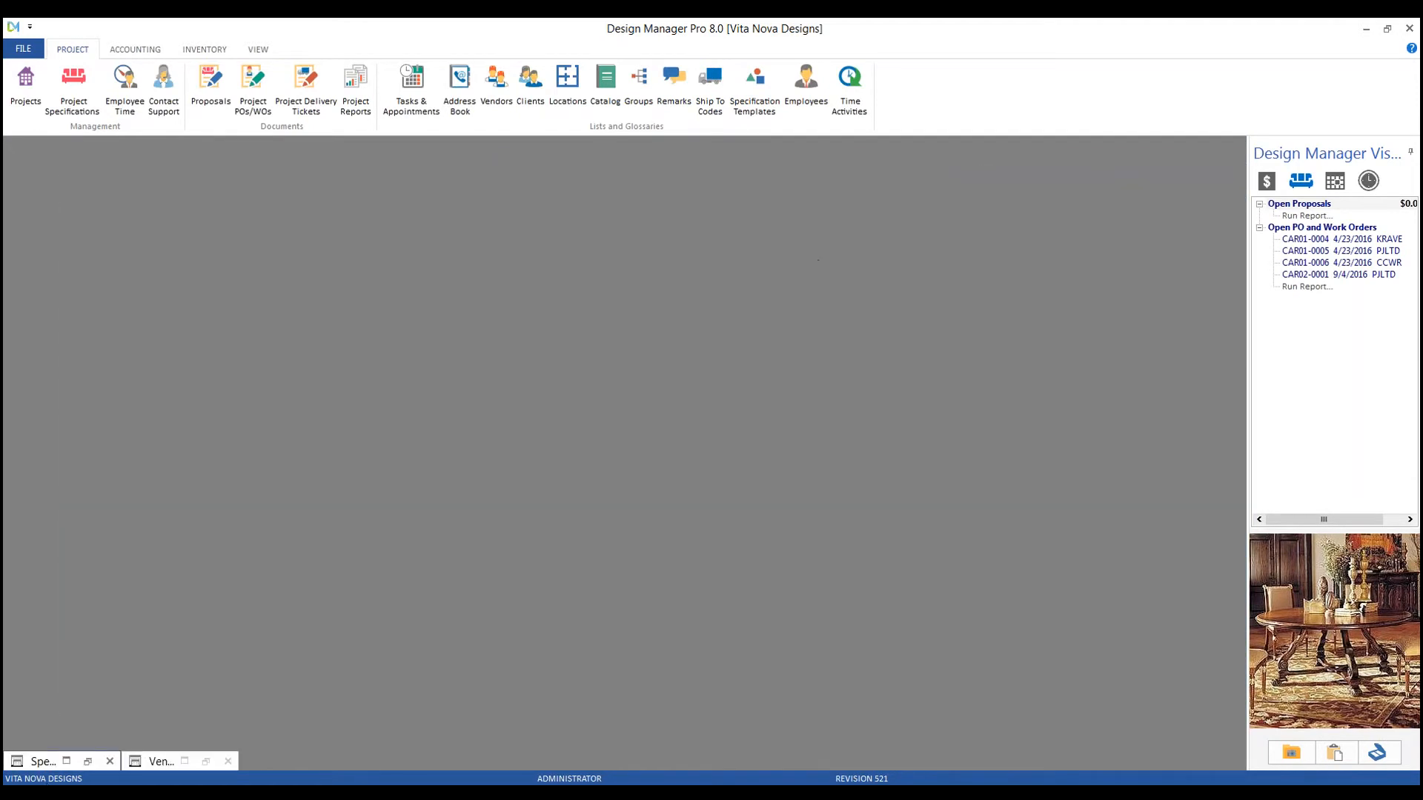
pyautogui.click(87, 761)
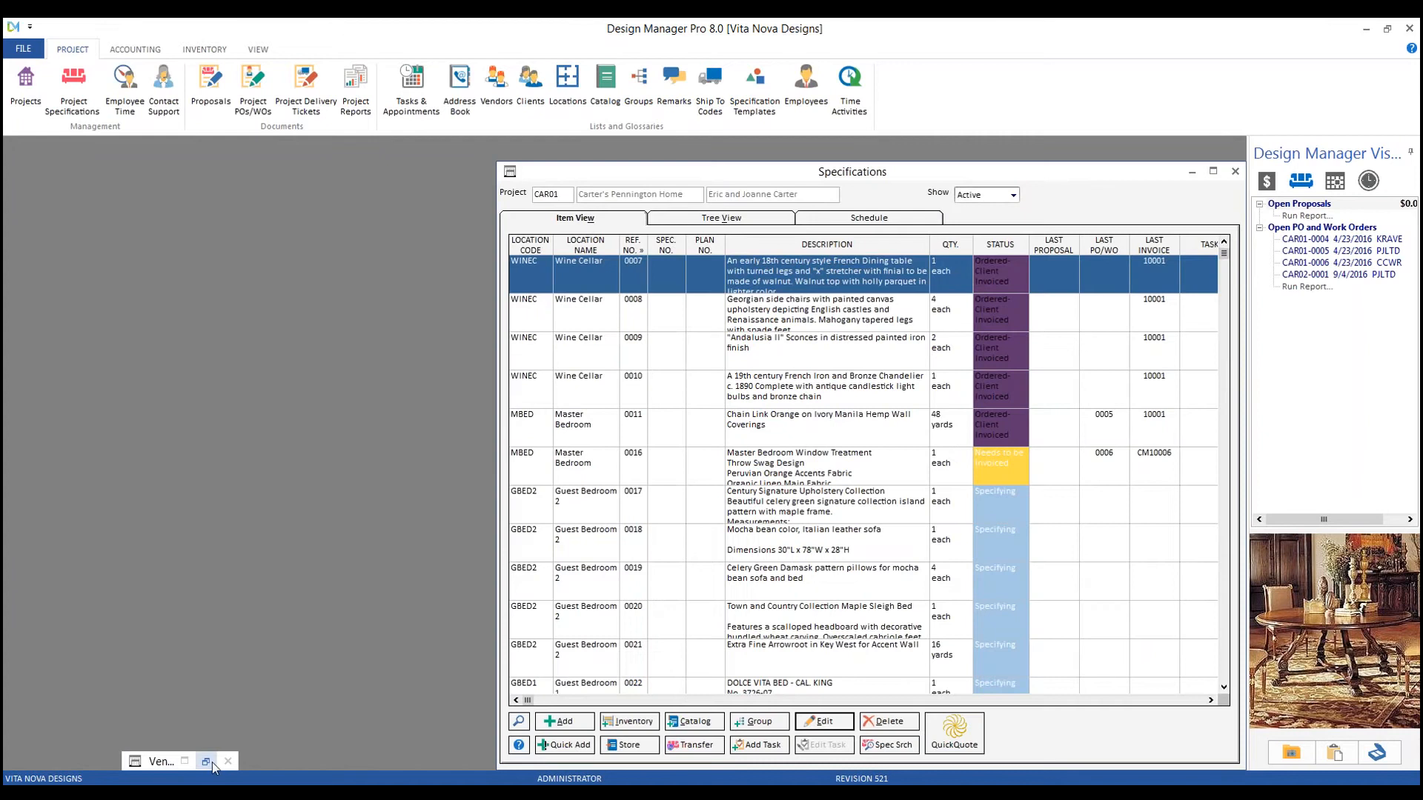
pyautogui.click(207, 761)
# Step: Run the favorite Profit Analysis report for project CAR01 and reposition its print preview
pyautogui.click(353, 92)
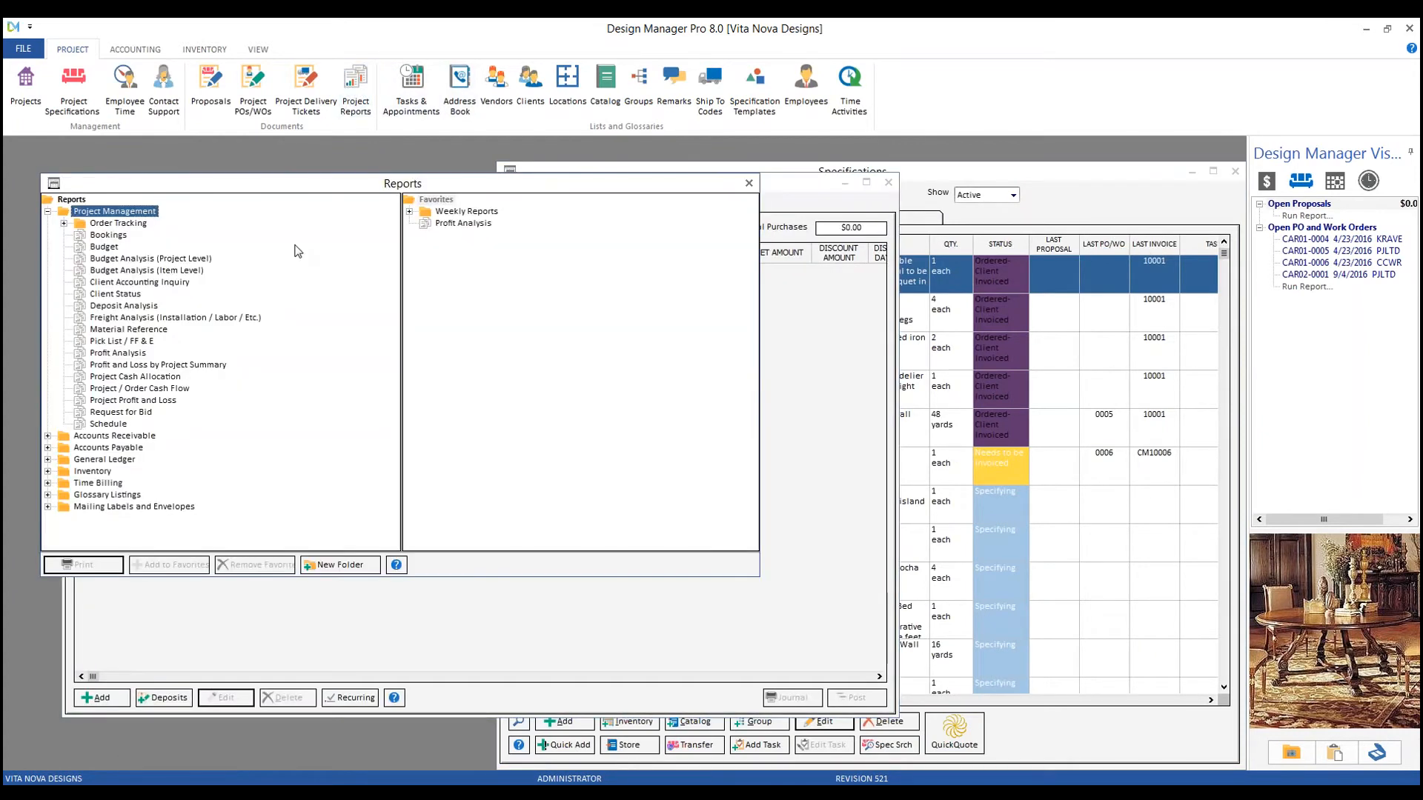
pyautogui.click(460, 223)
pyautogui.write('C')
pyautogui.press('Tab')
pyautogui.write('CAR')
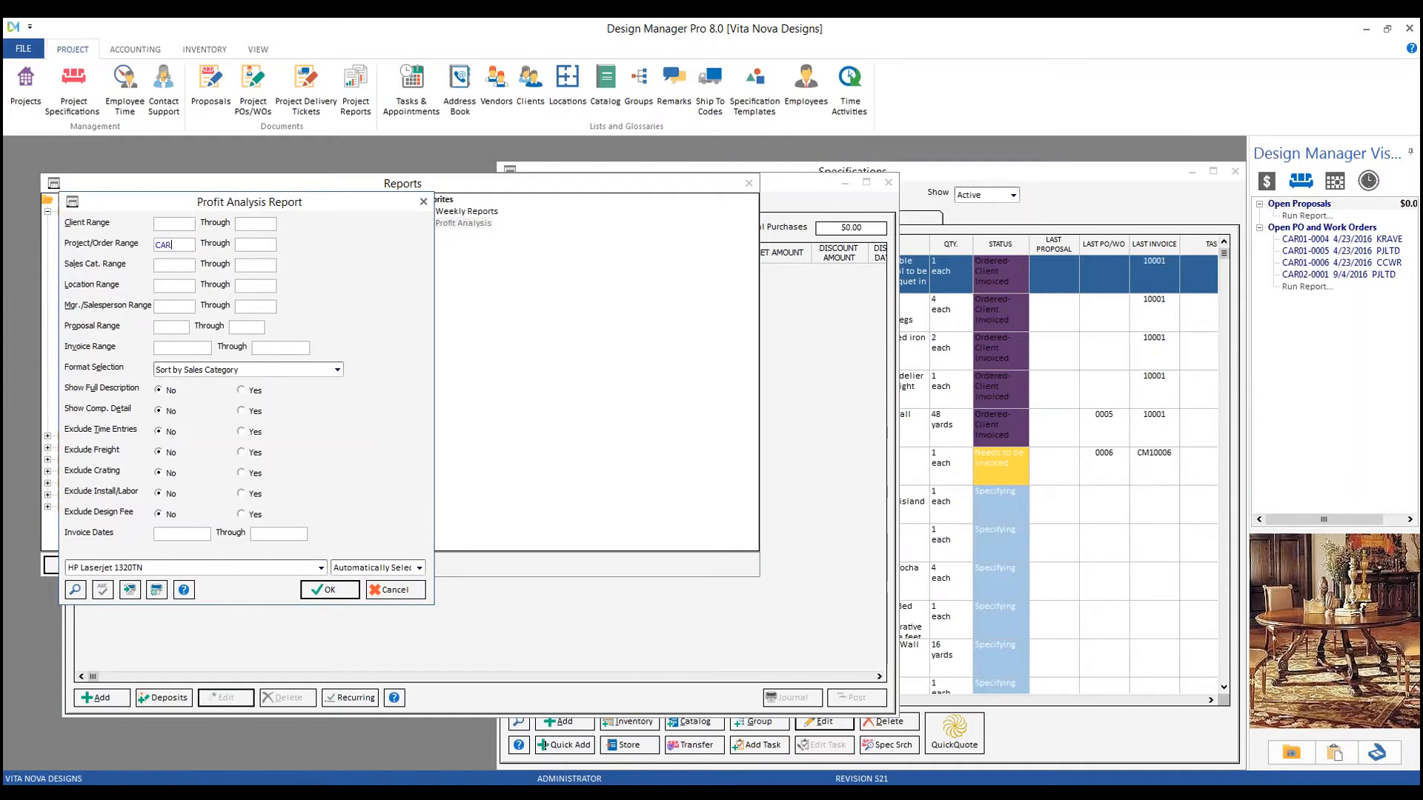
pyautogui.write('01')
pyautogui.press('Tab')
pyautogui.press('Return')
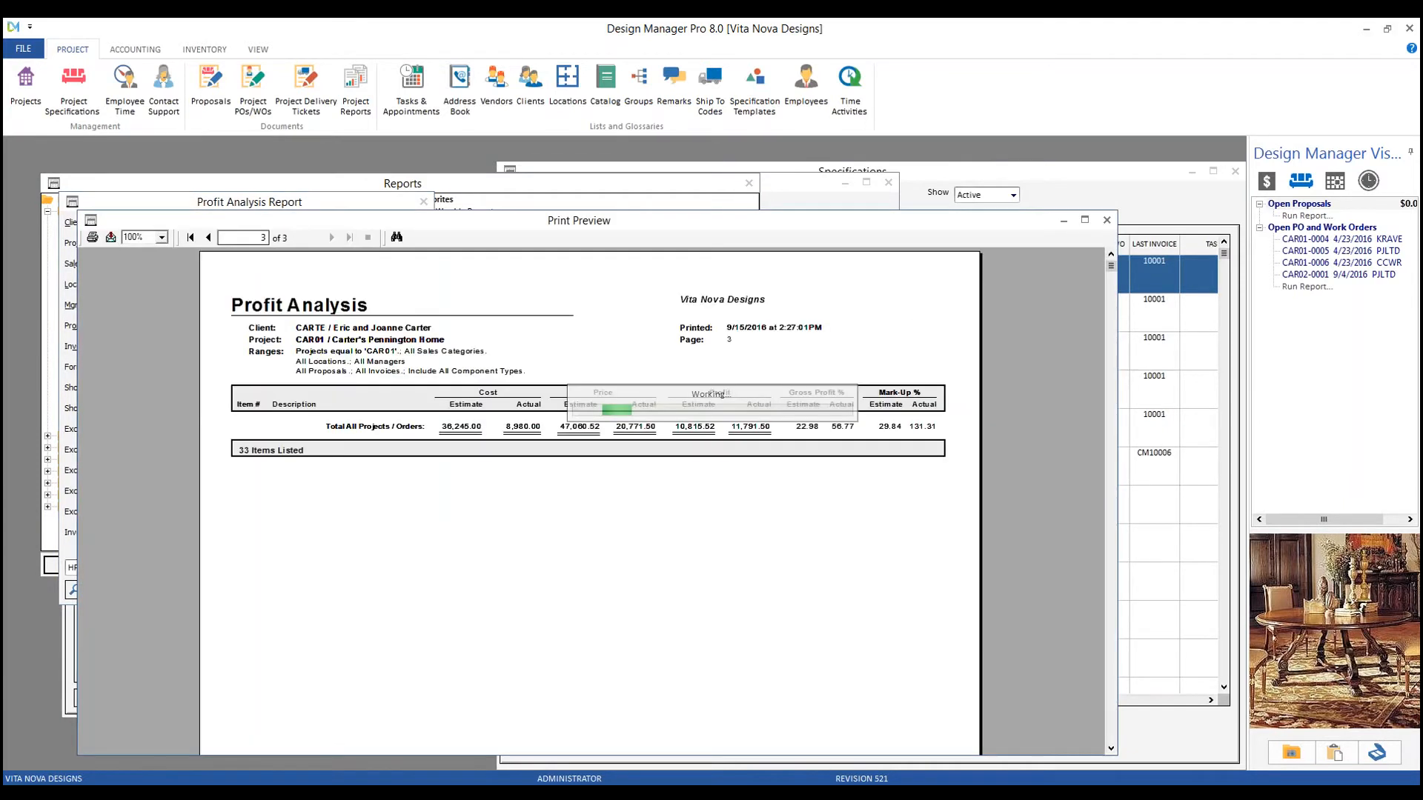
pyautogui.moveTo(339, 226); pyautogui.dragTo(263, 159)
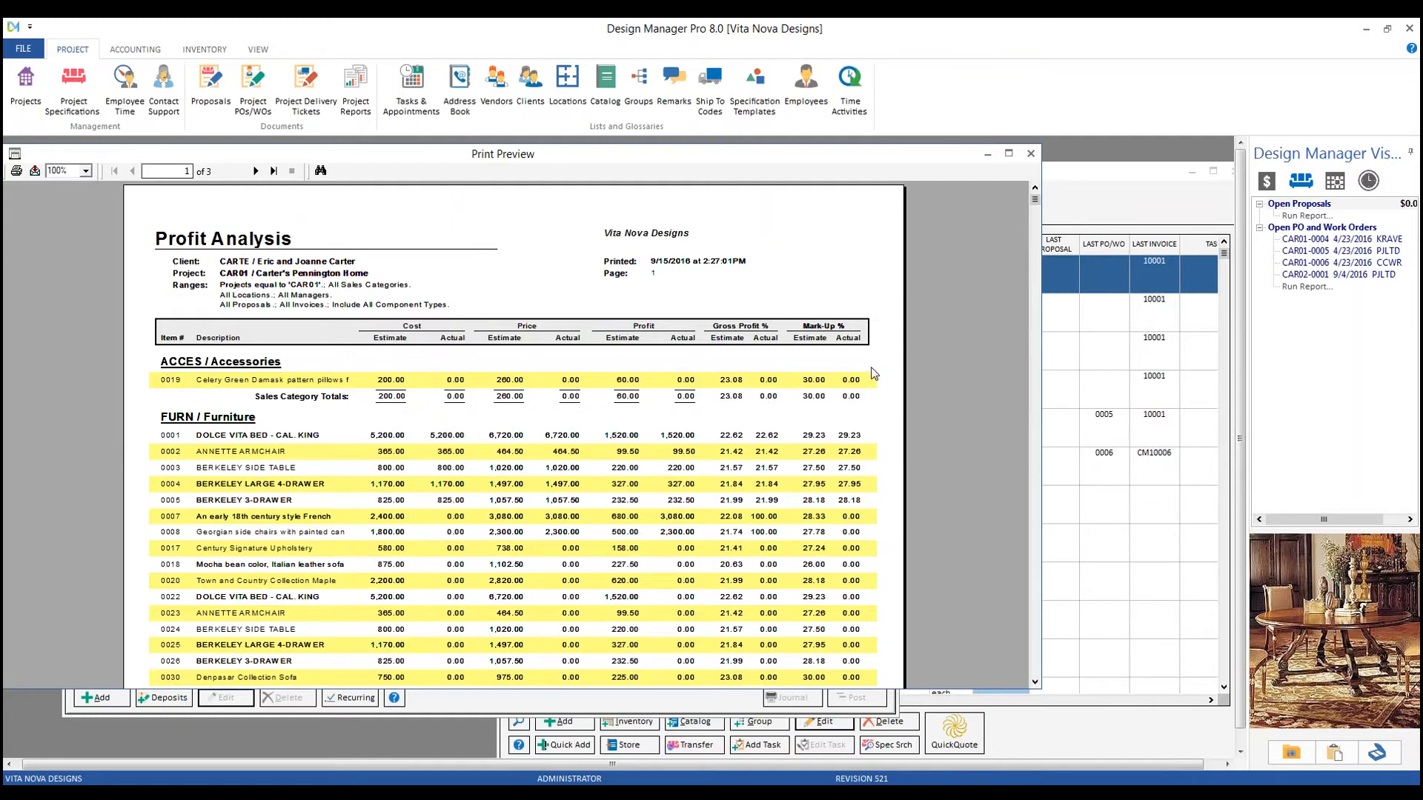
# Step: Arrange the open windows tiled and in a cascade, and bring the Specifications window to the front
pyautogui.click(261, 50)
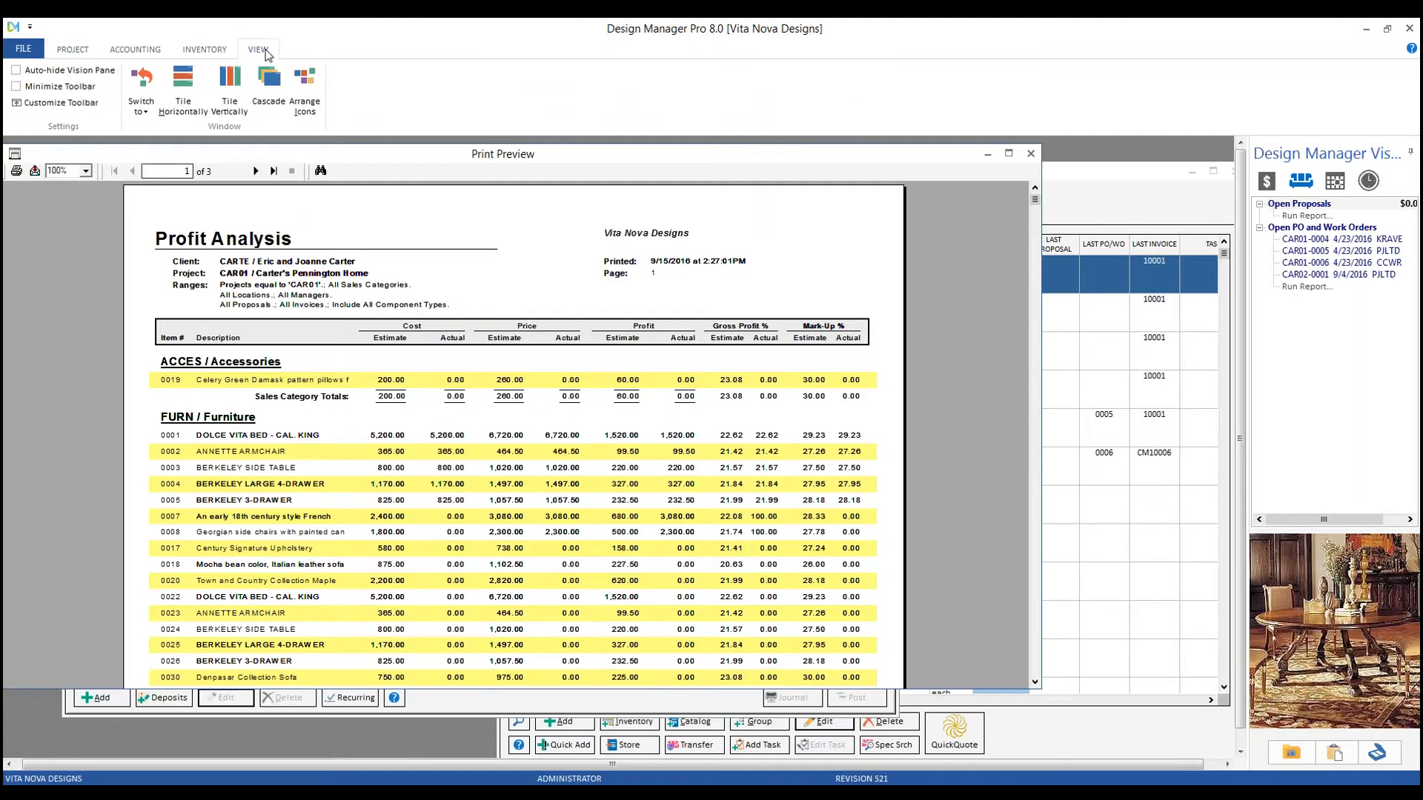
pyautogui.click(180, 87)
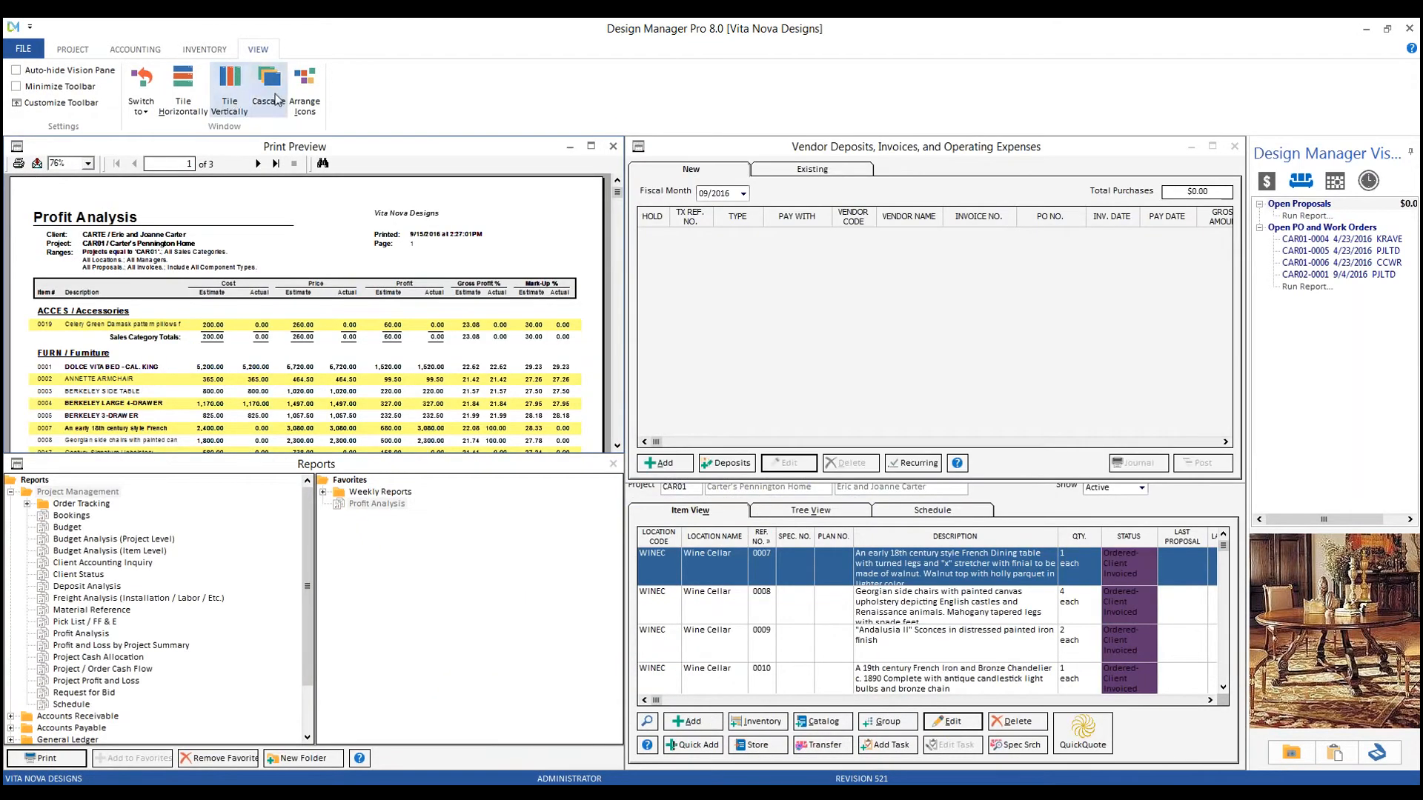
pyautogui.click(274, 97)
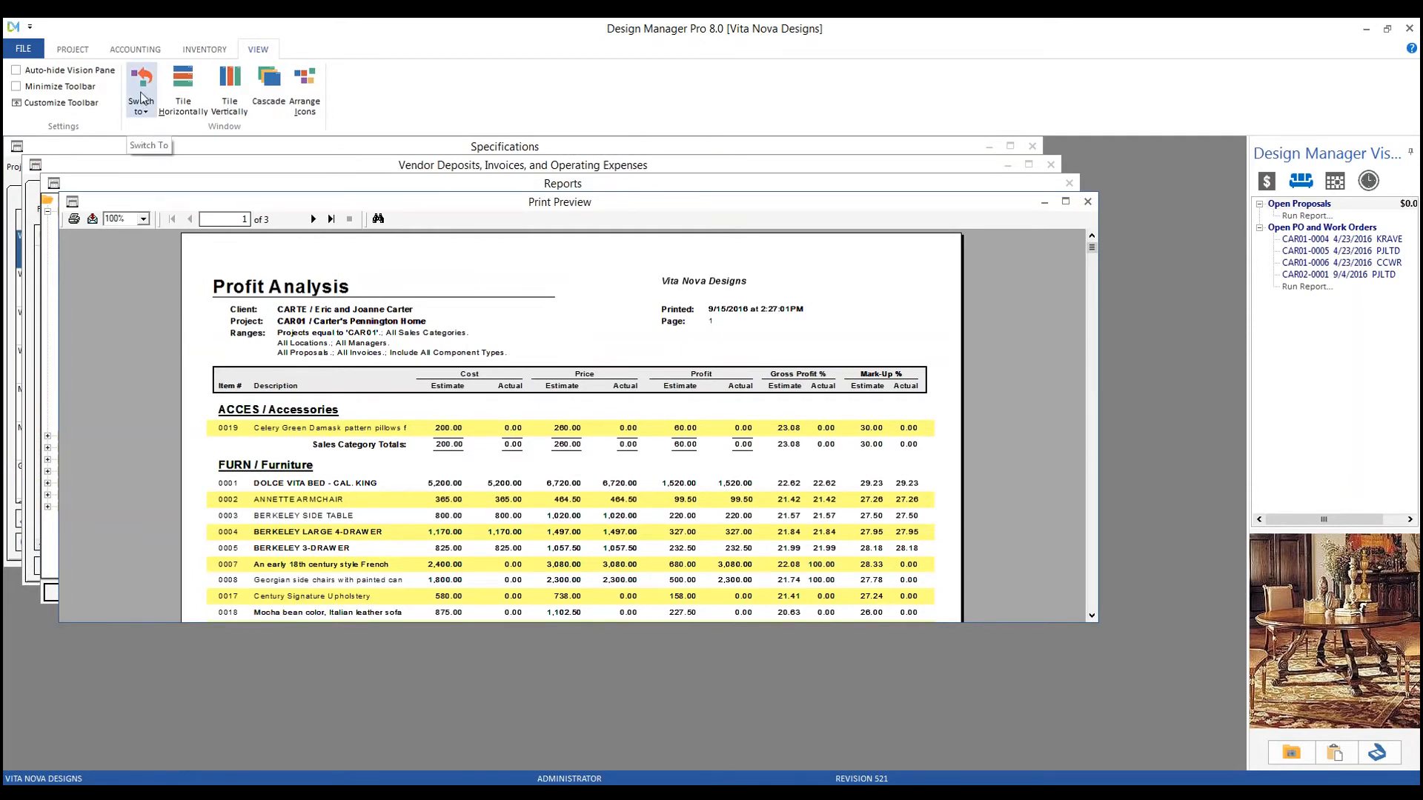
pyautogui.click(143, 97)
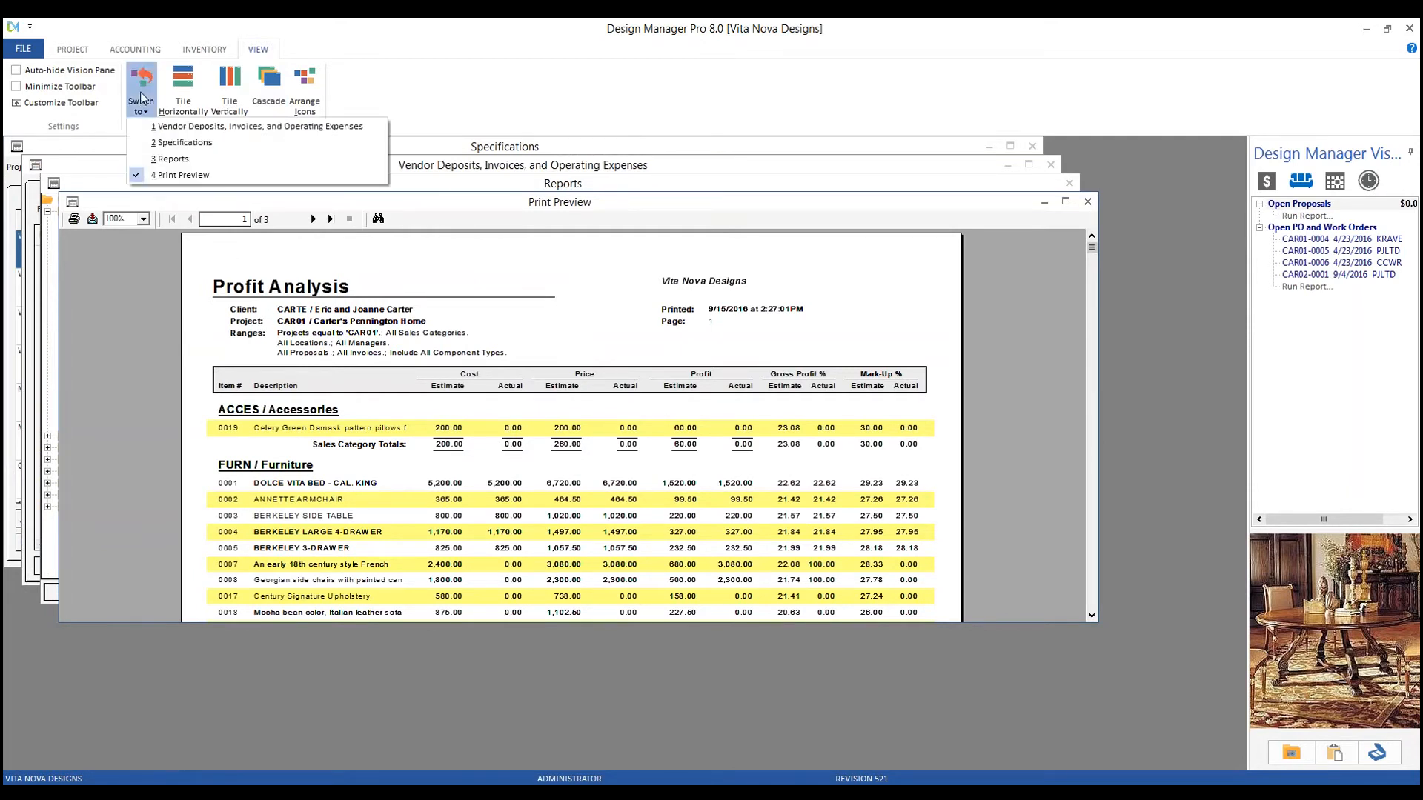
pyautogui.click(247, 143)
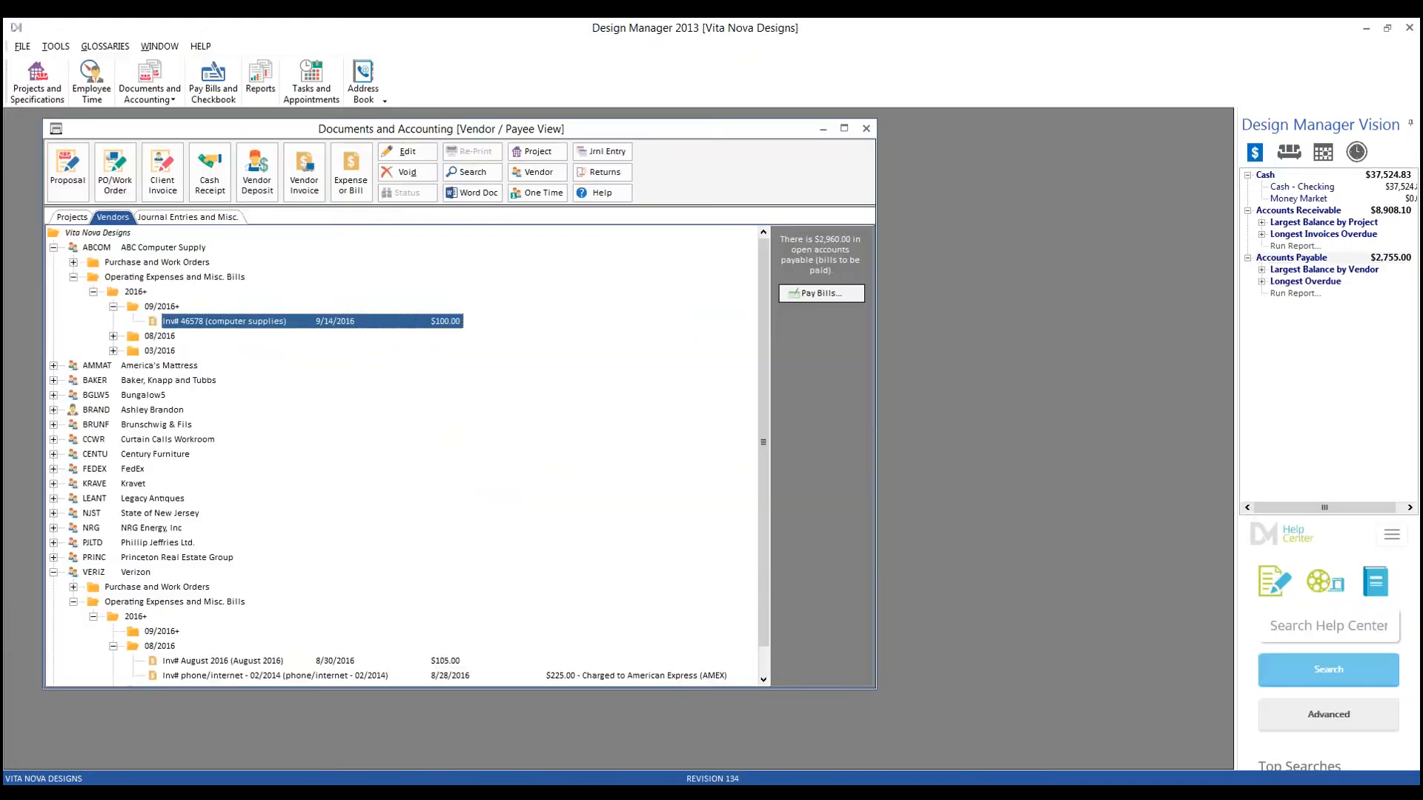
# Step: In Design Manager 2013, move the Documents and Accounting window aside and open and reposition Employee Time
pyautogui.moveTo(281, 137); pyautogui.dragTo(577, 178)
pyautogui.click(91, 78)
pyautogui.moveTo(302, 122); pyautogui.dragTo(324, 155)
# Step: Run the Profit Analysis report from the Project Management reports for project CAR01
pyautogui.click(260, 77)
pyautogui.click(180, 330)
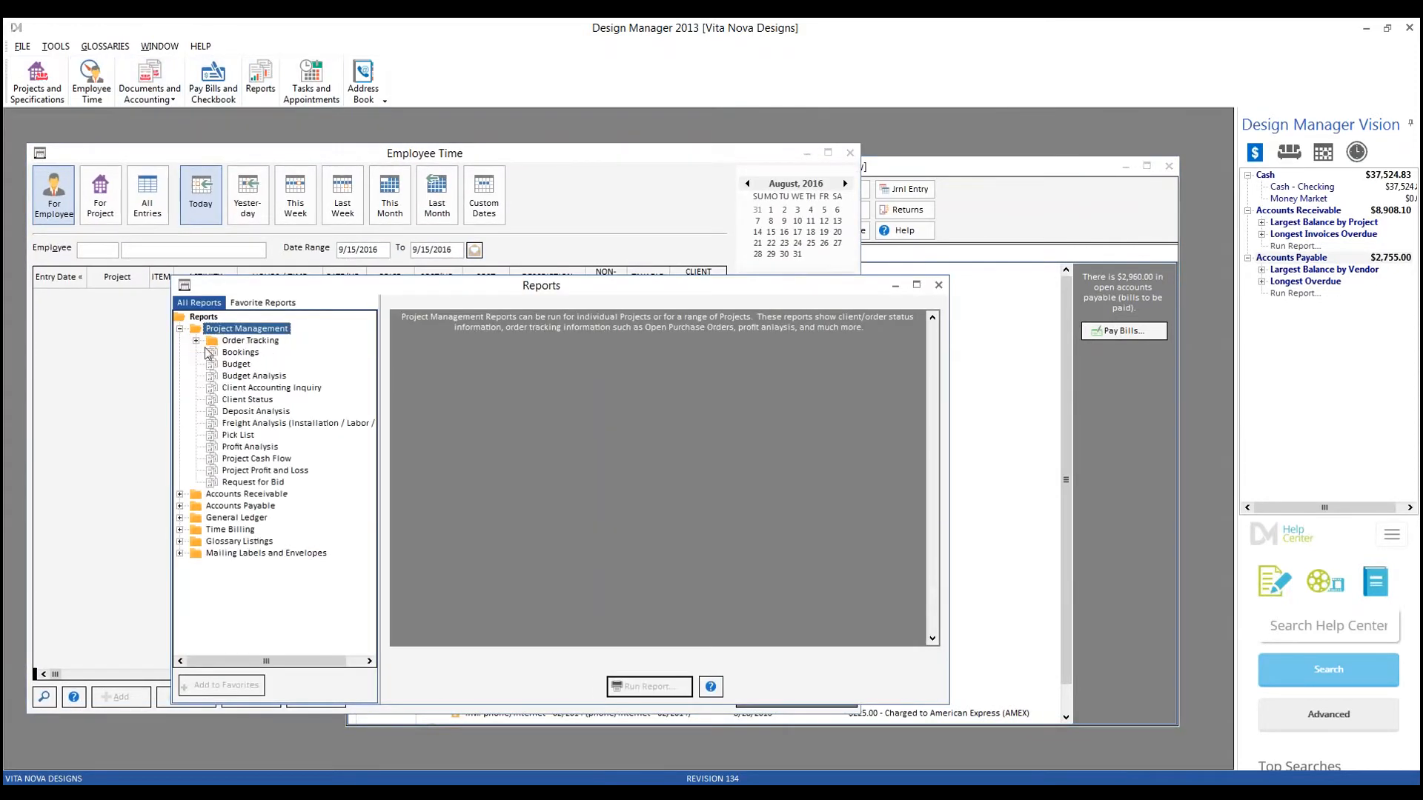
pyautogui.click(197, 341)
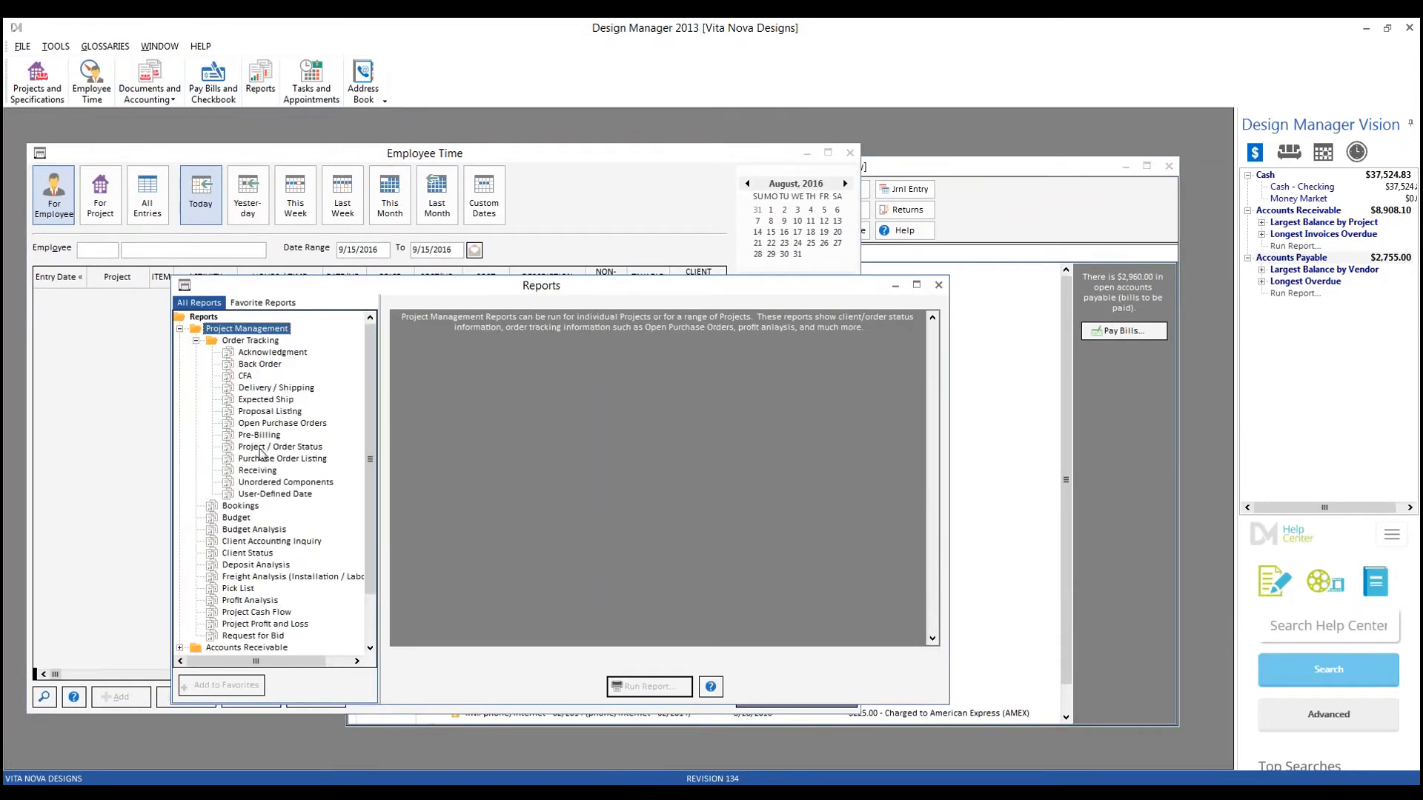
pyautogui.click(250, 601)
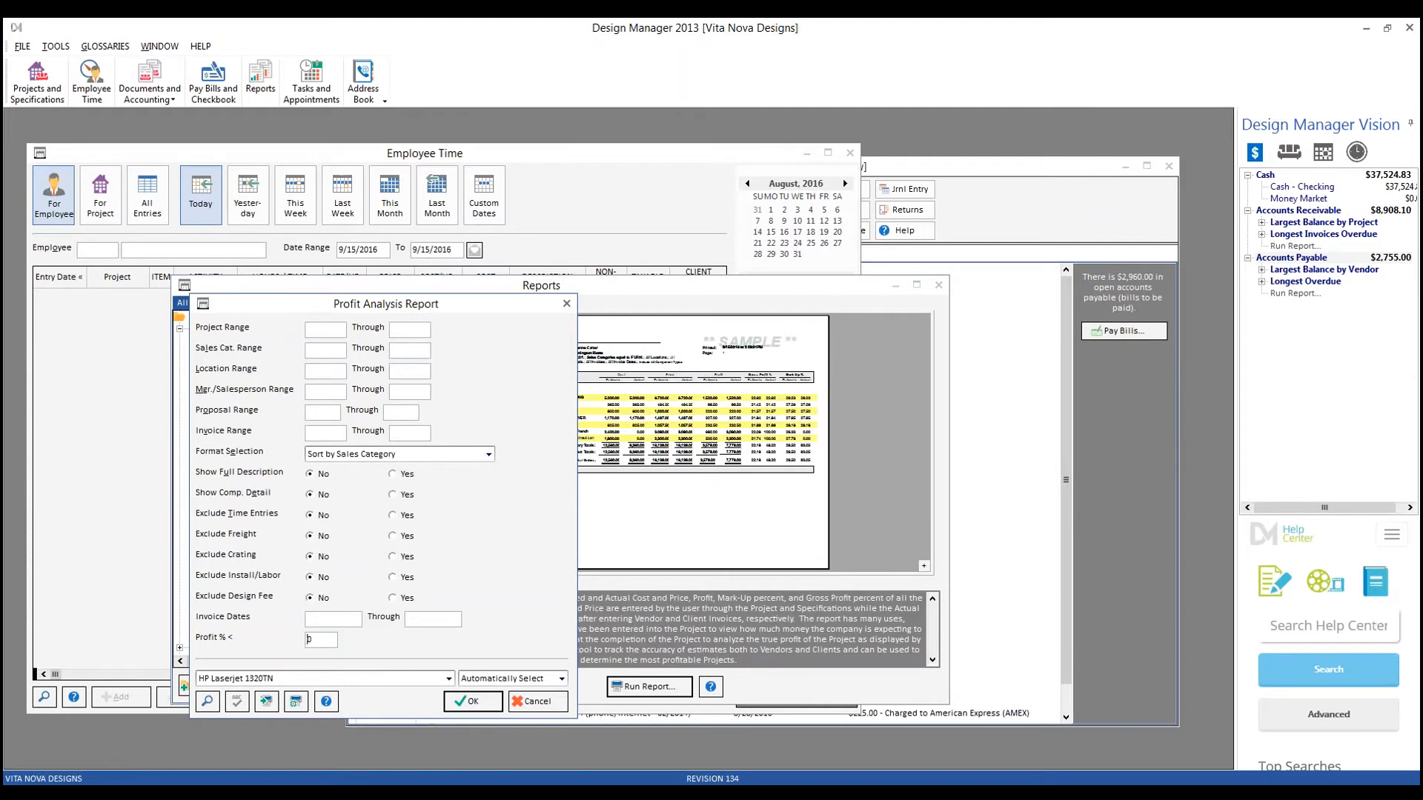
pyautogui.click(317, 329)
pyautogui.write('CAR01')
pyautogui.press('Tab')
pyautogui.press('Return')
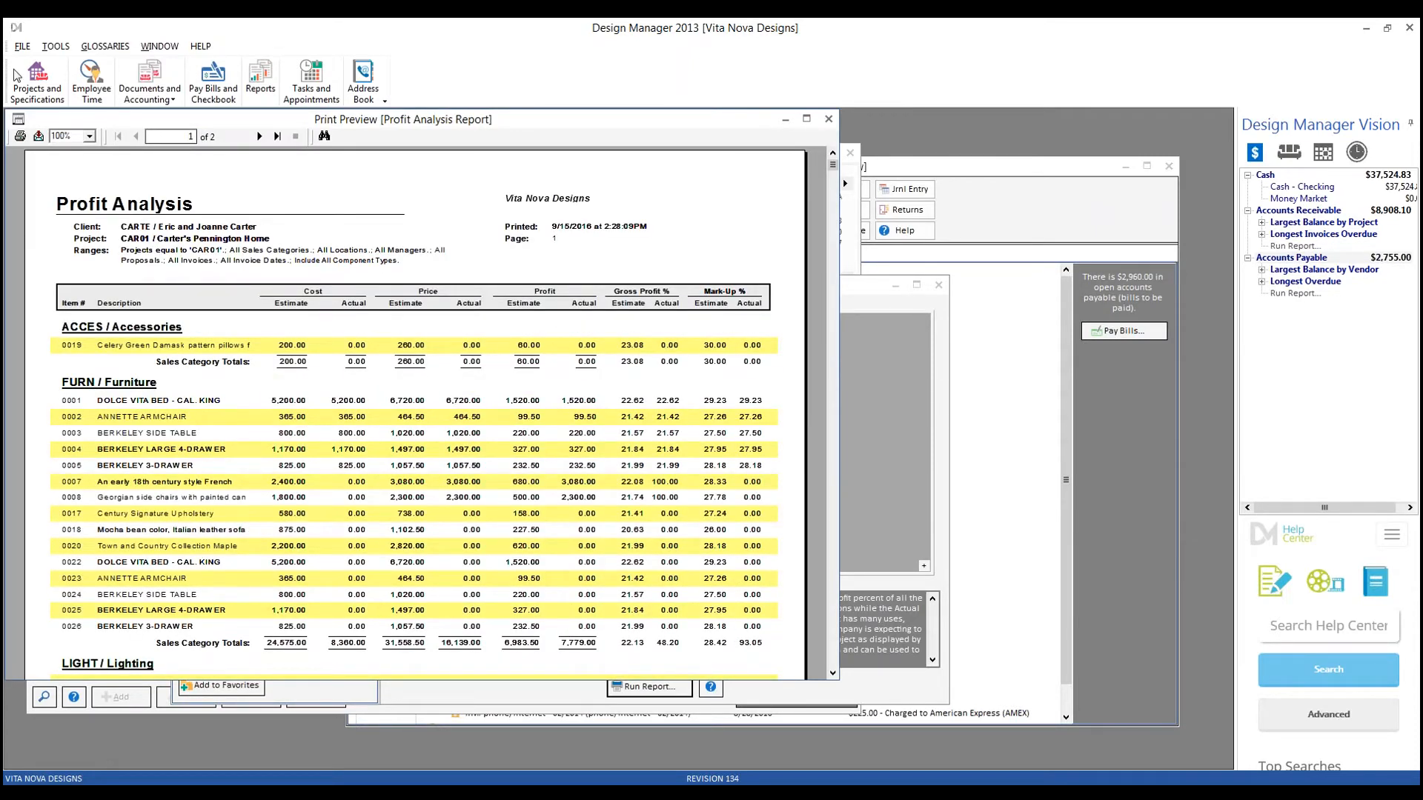
# Step: Switch to the Documents and Accounting window and bring the Profit Analysis preview back to the front
pyautogui.click(164, 49)
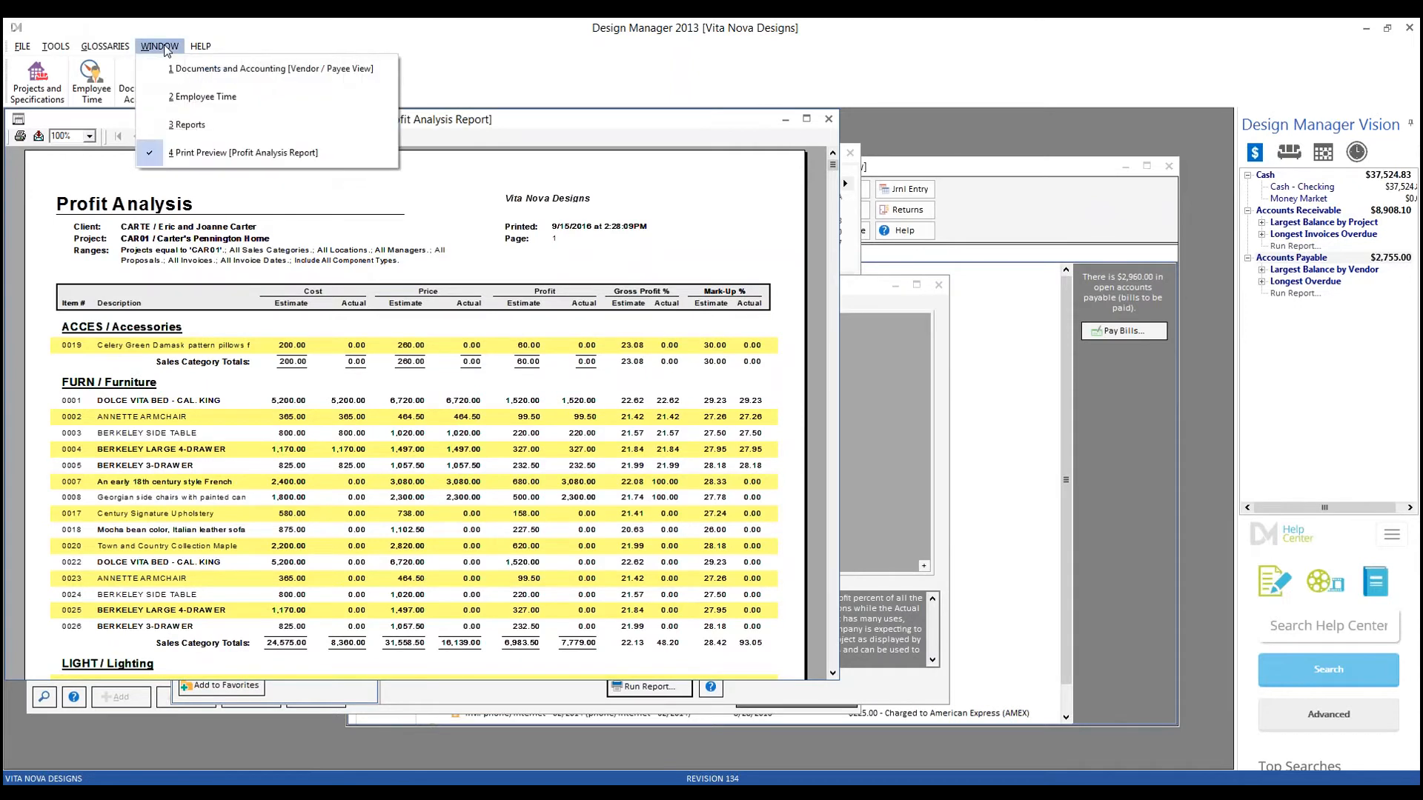
pyautogui.click(187, 70)
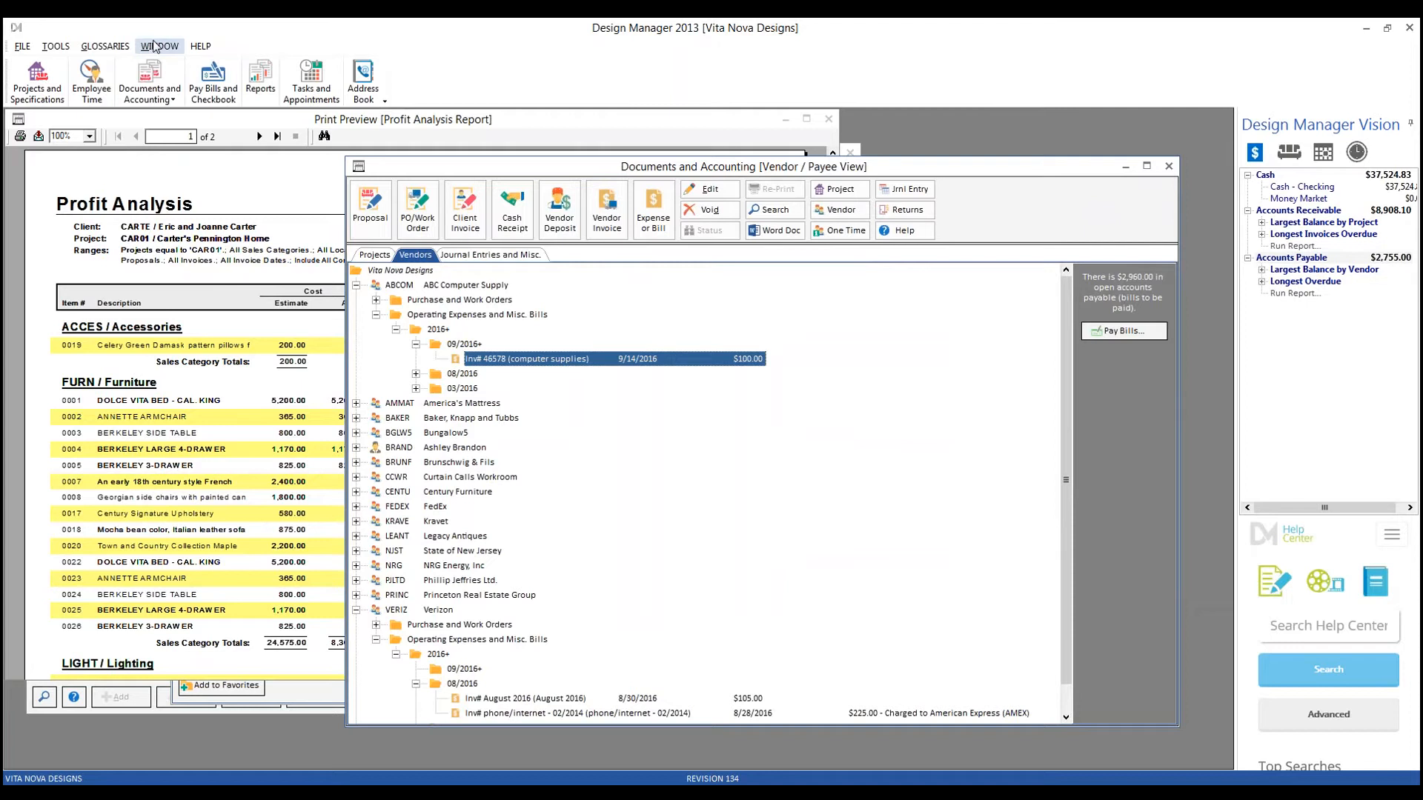
pyautogui.click(237, 265)
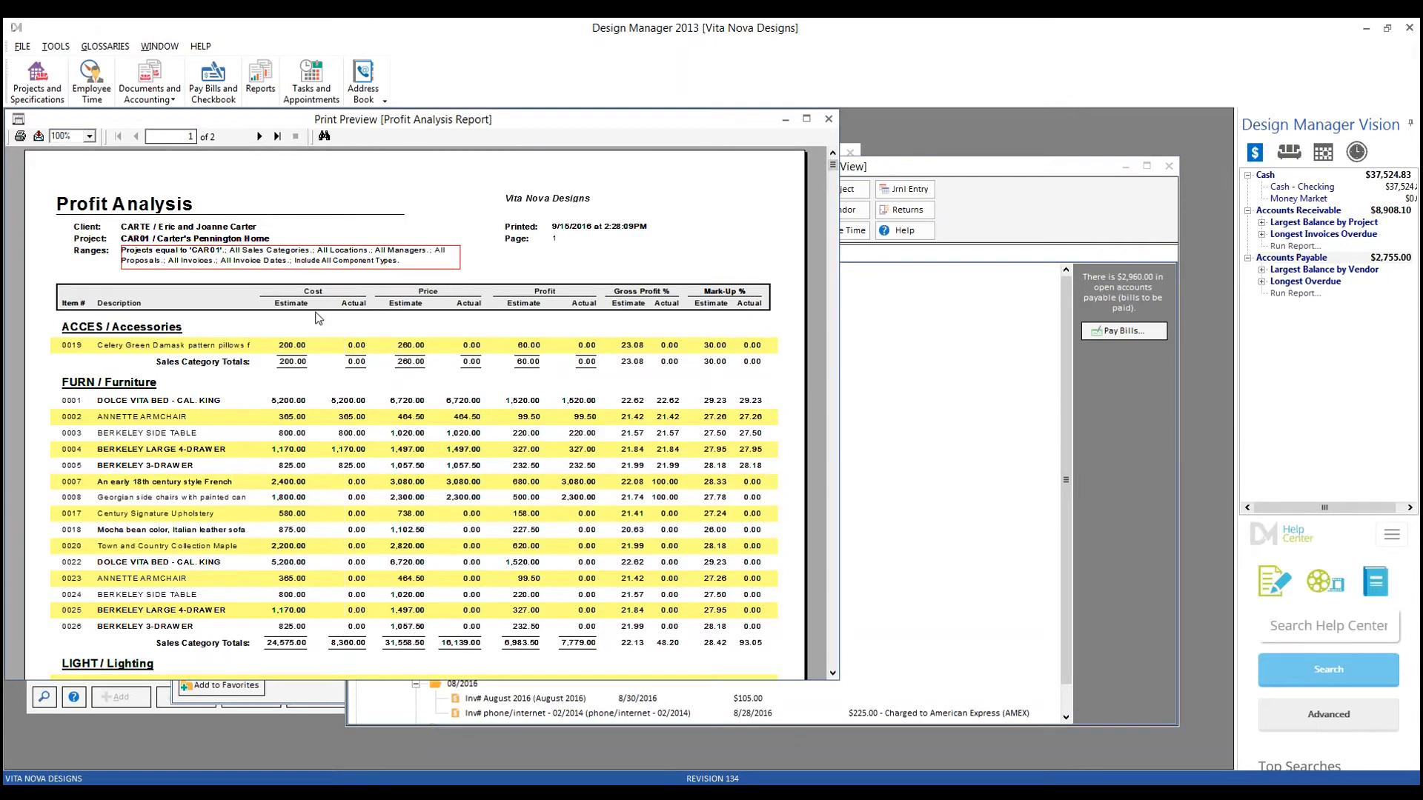
# Step: Close the Profit Analysis preview and reposition the Reports window
pyautogui.click(829, 118)
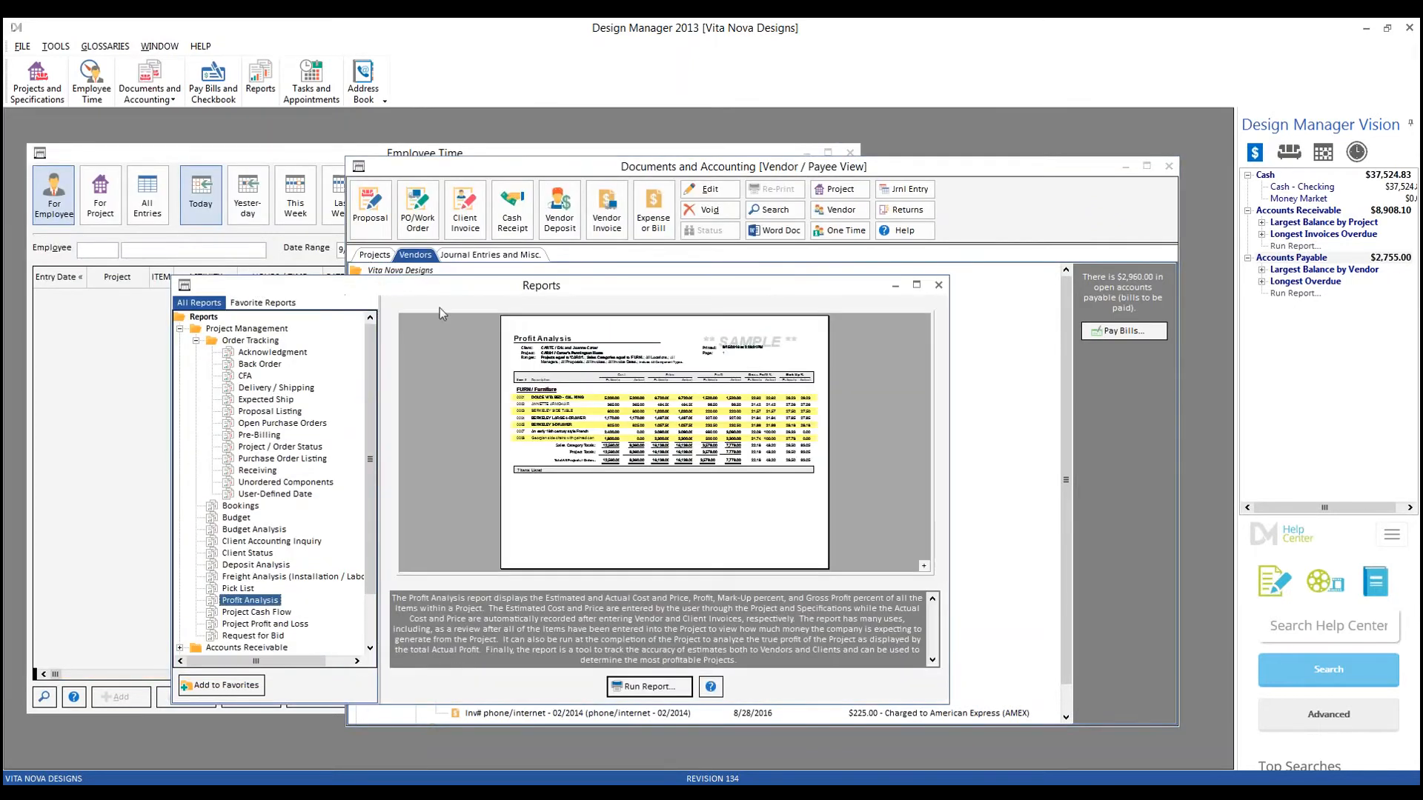
pyautogui.moveTo(336, 284); pyautogui.dragTo(288, 184)
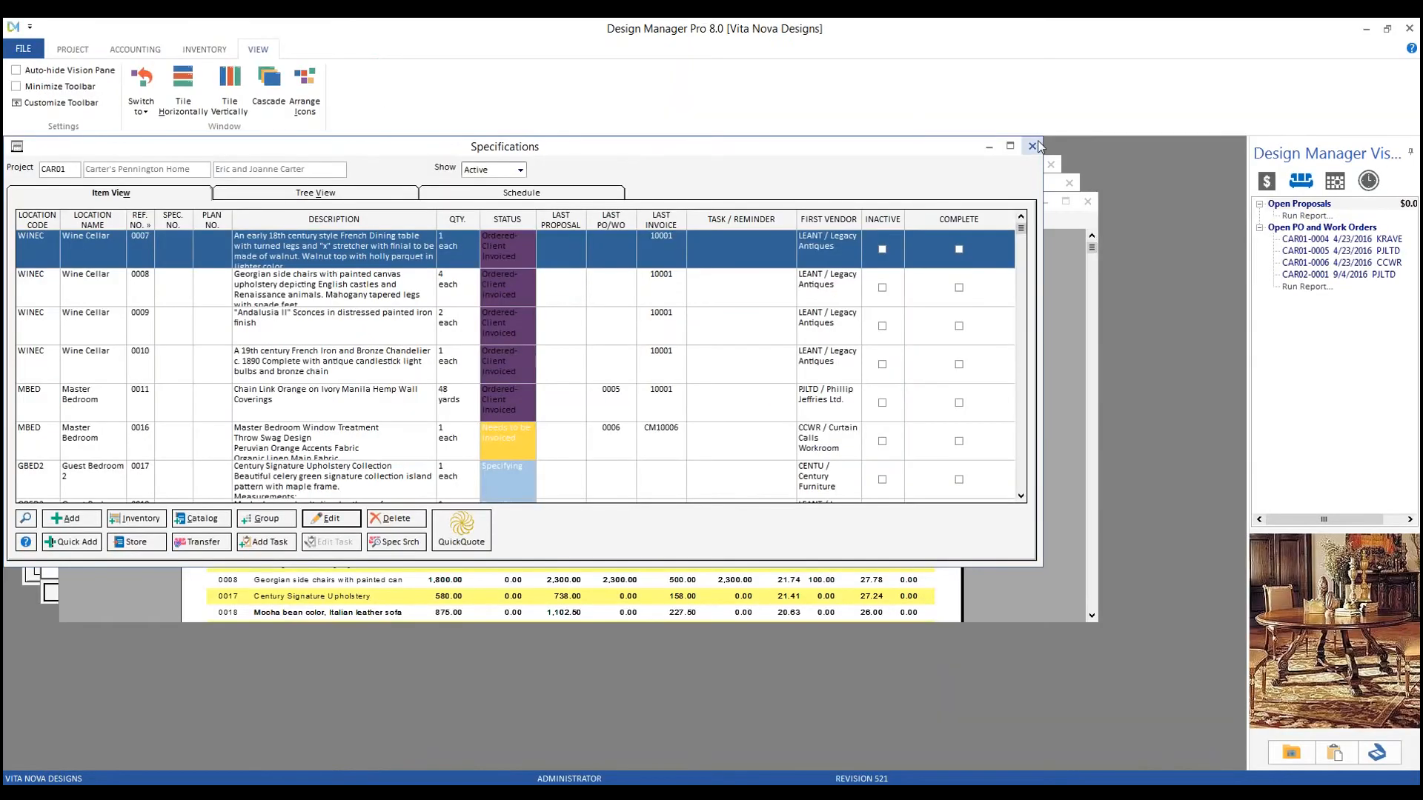
# Step: In Design Manager Pro, close the Specifications, Profit Analysis preview and vendor deposits windows, keeping Reports open
pyautogui.click(1031, 145)
pyautogui.click(1086, 204)
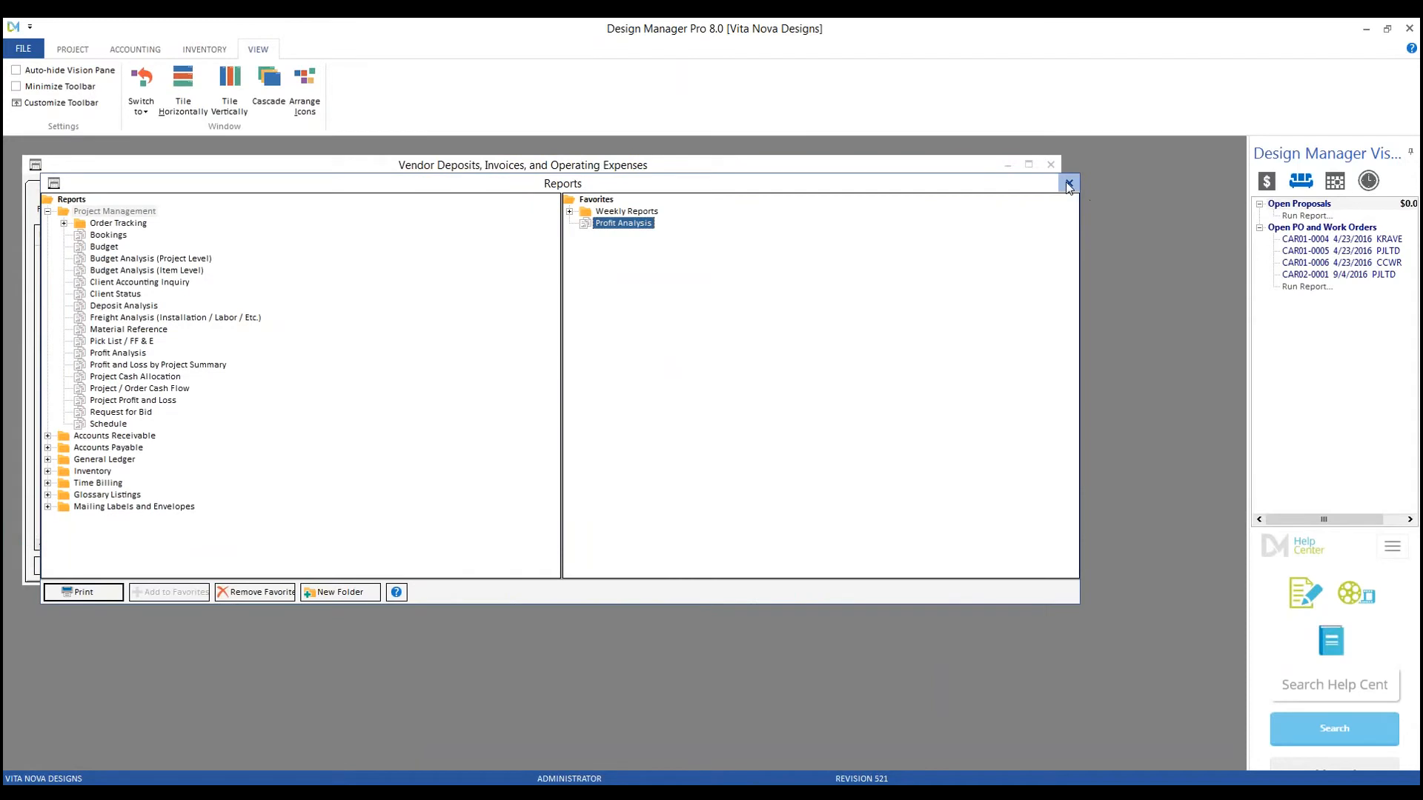
pyautogui.click(1051, 165)
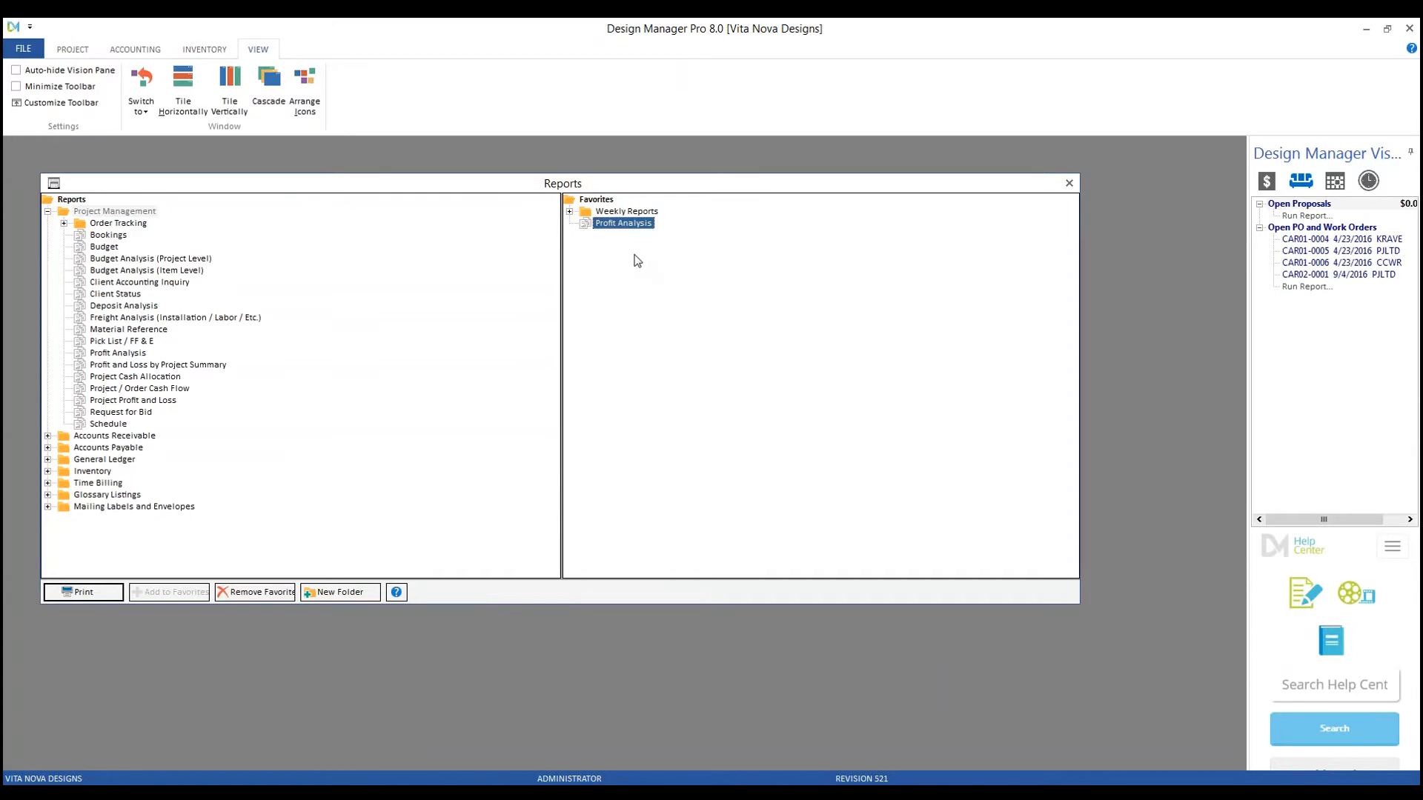
# Step: Examine the reports under Accounts Receivable, Accounts Payable and Inventory, and collapse those categories again
pyautogui.click(47, 436)
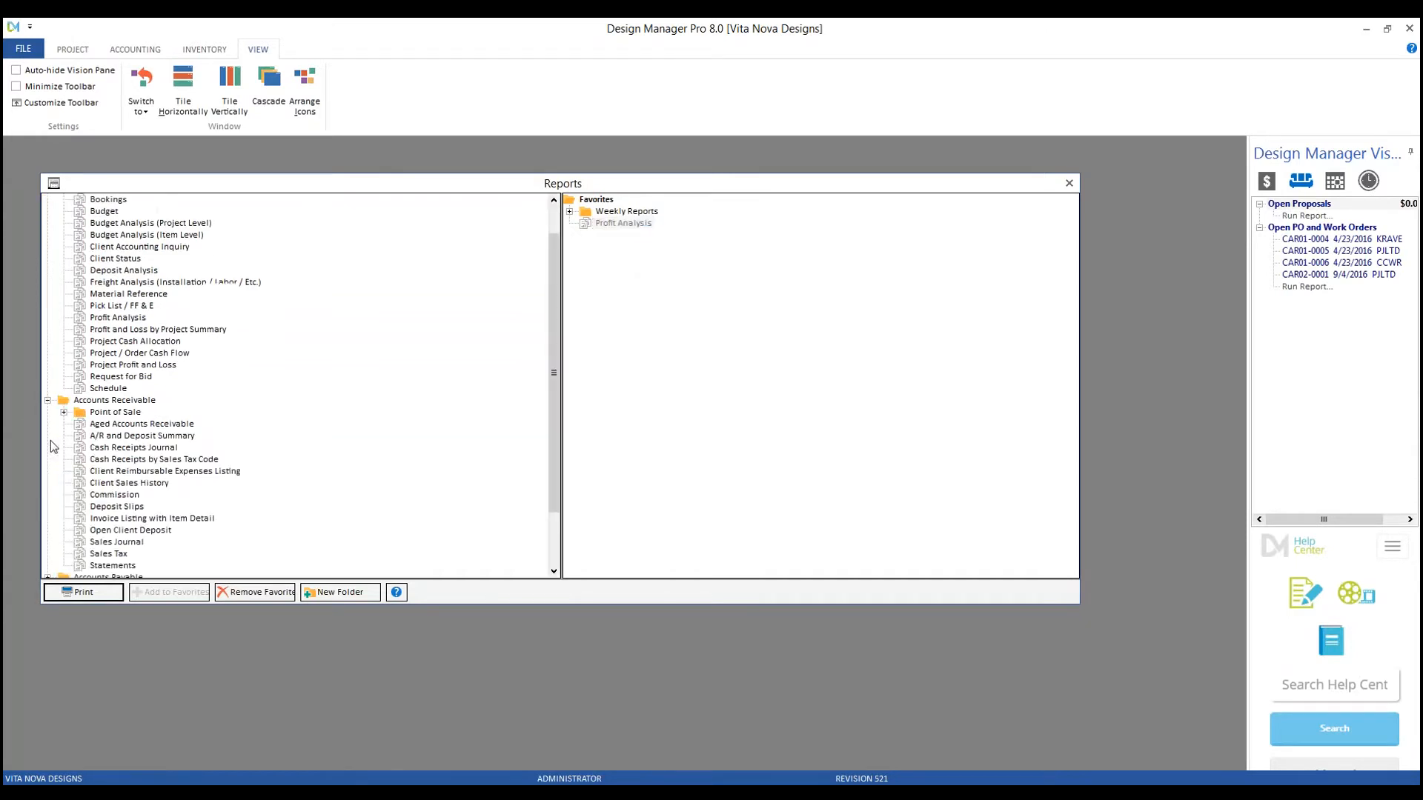
pyautogui.scroll(-3, 60, 532)
pyautogui.click(47, 507)
pyautogui.click(47, 530)
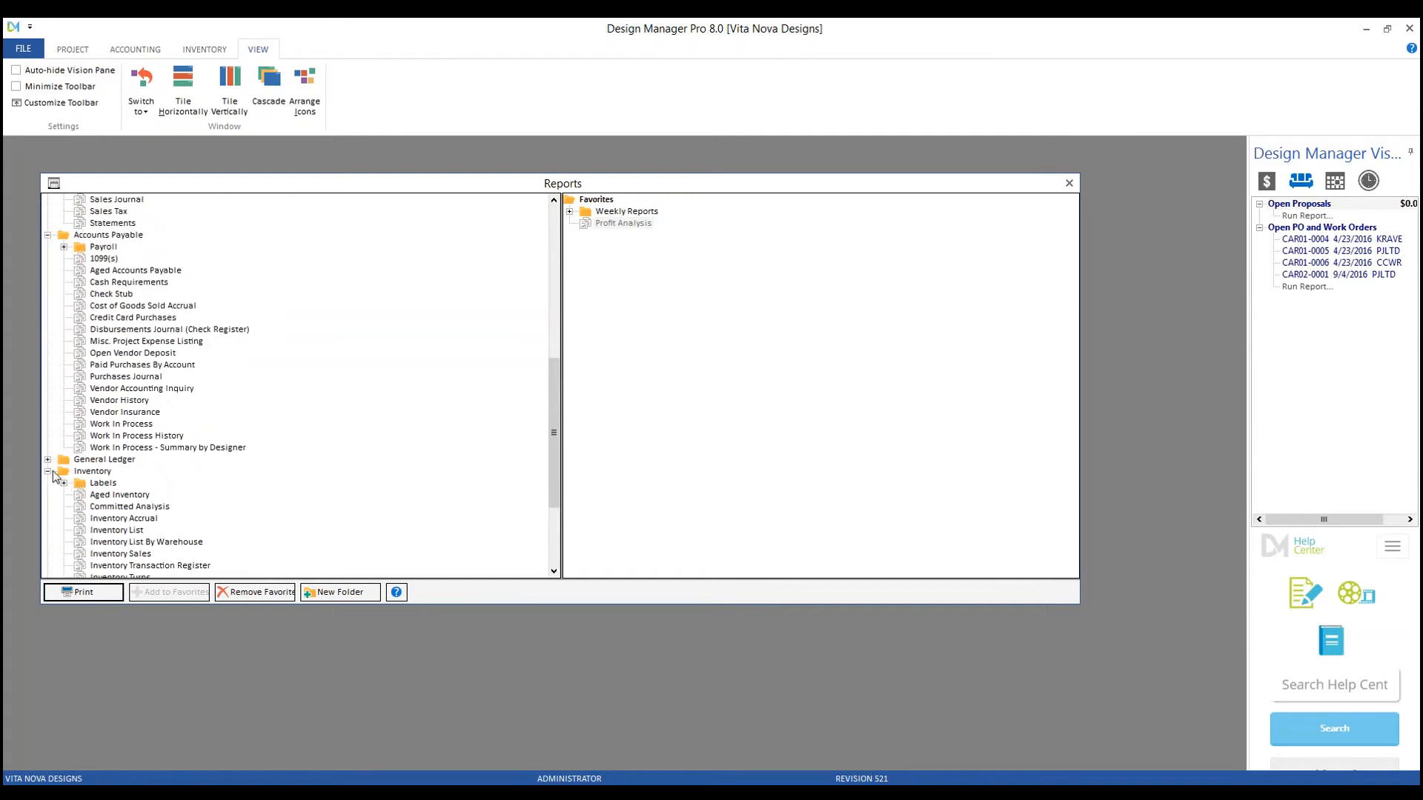
pyautogui.click(49, 472)
pyautogui.click(48, 299)
pyautogui.scroll(1, 228, 406)
pyautogui.click(48, 365)
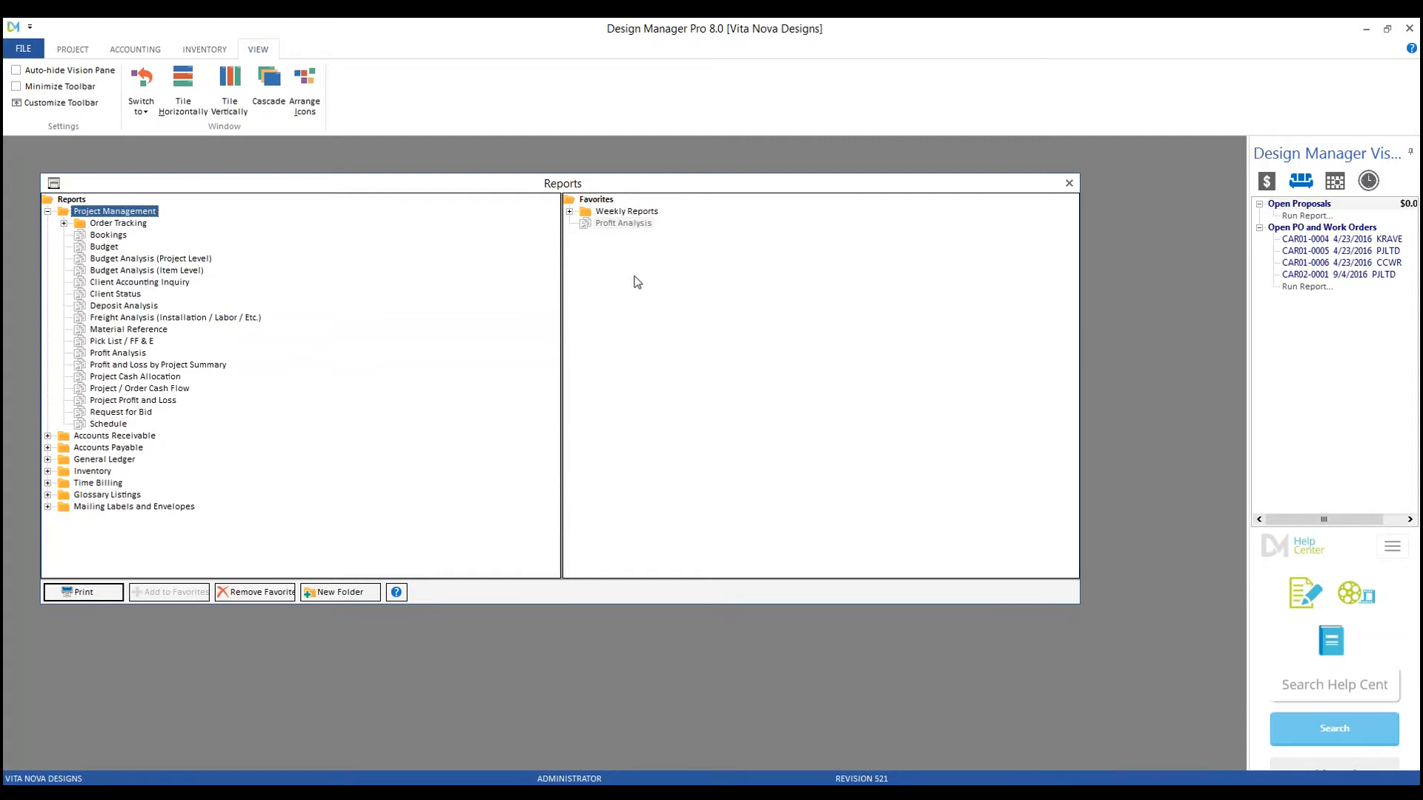
# Step: Expand the Weekly Reports favorites folder and select the Aged Accounts Payable report in it
pyautogui.click(622, 224)
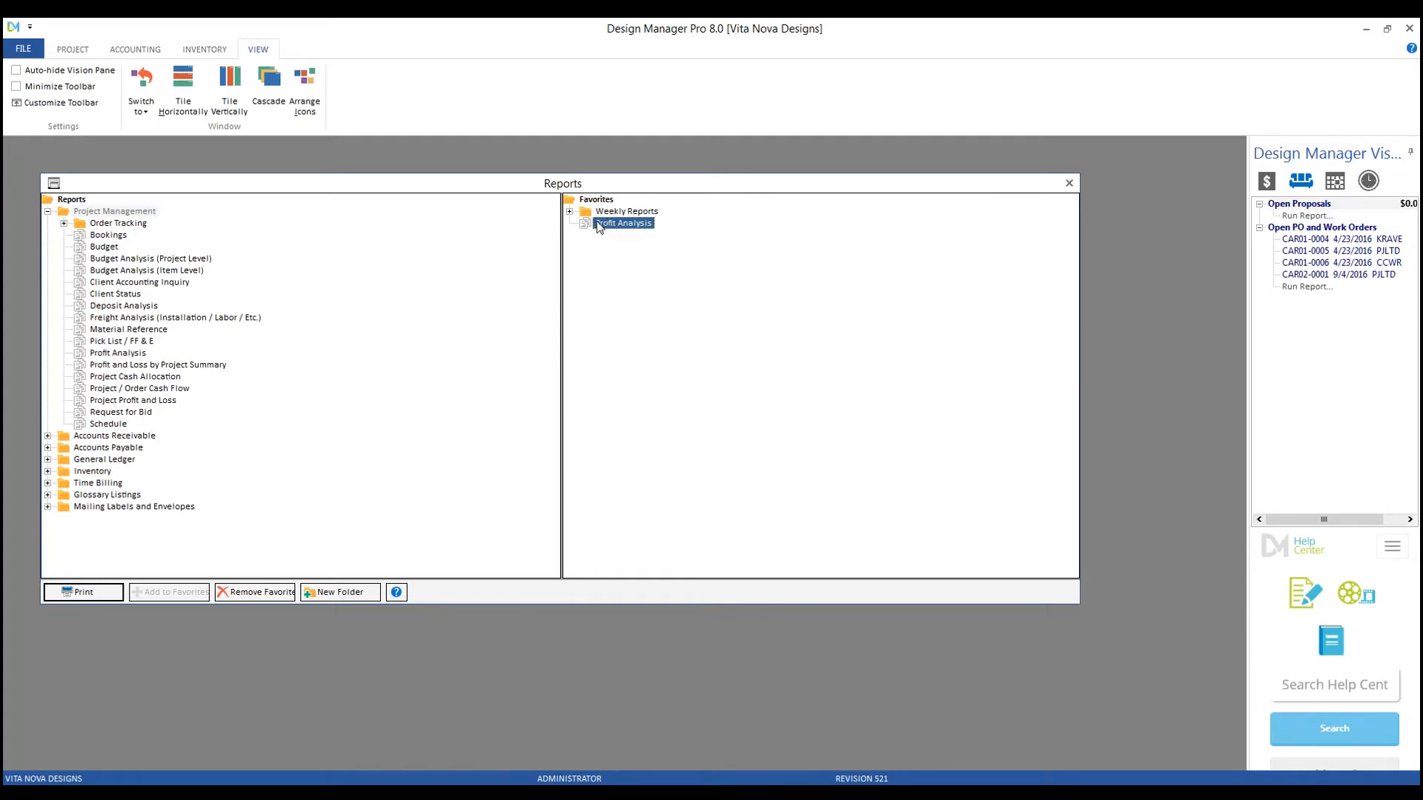
pyautogui.click(637, 212)
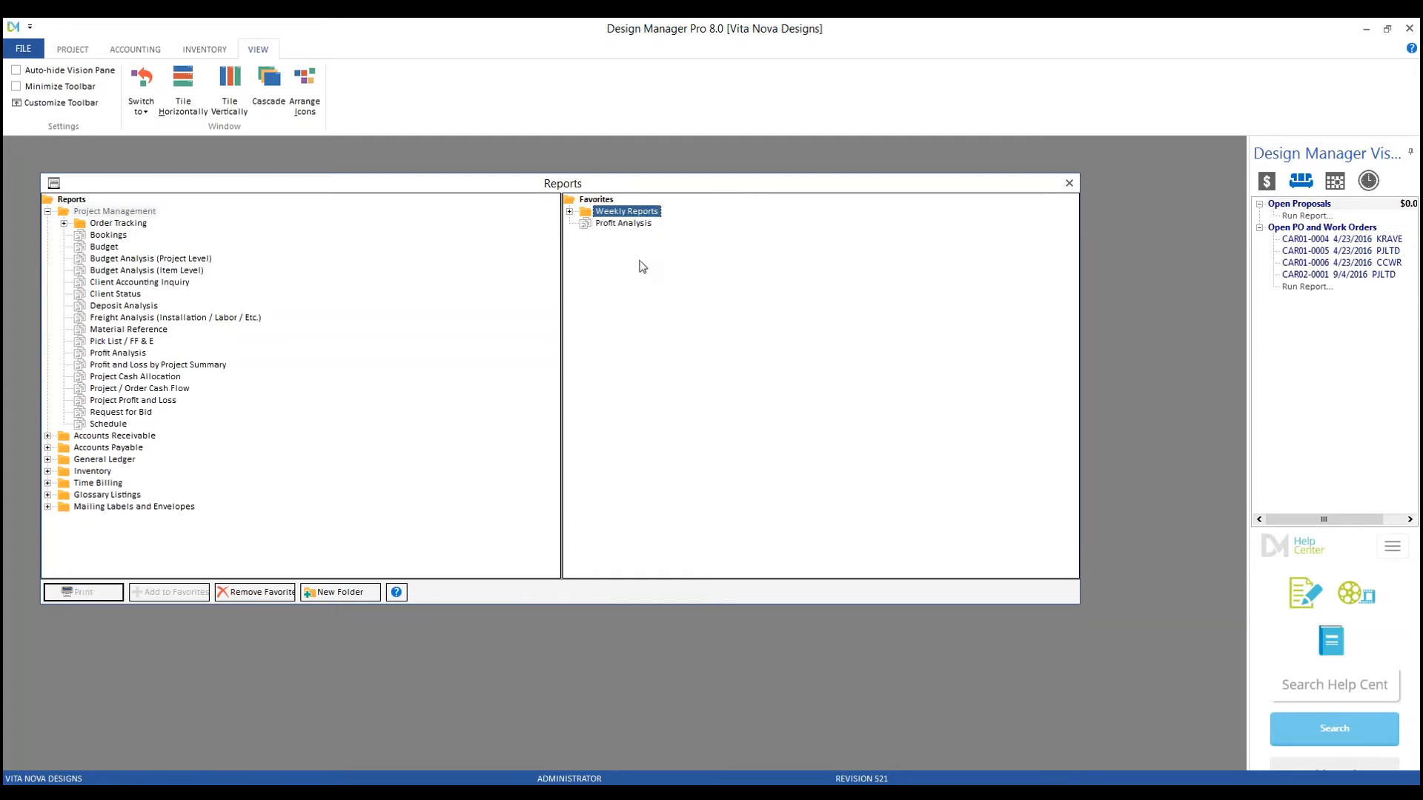
pyautogui.click(569, 212)
pyautogui.click(658, 225)
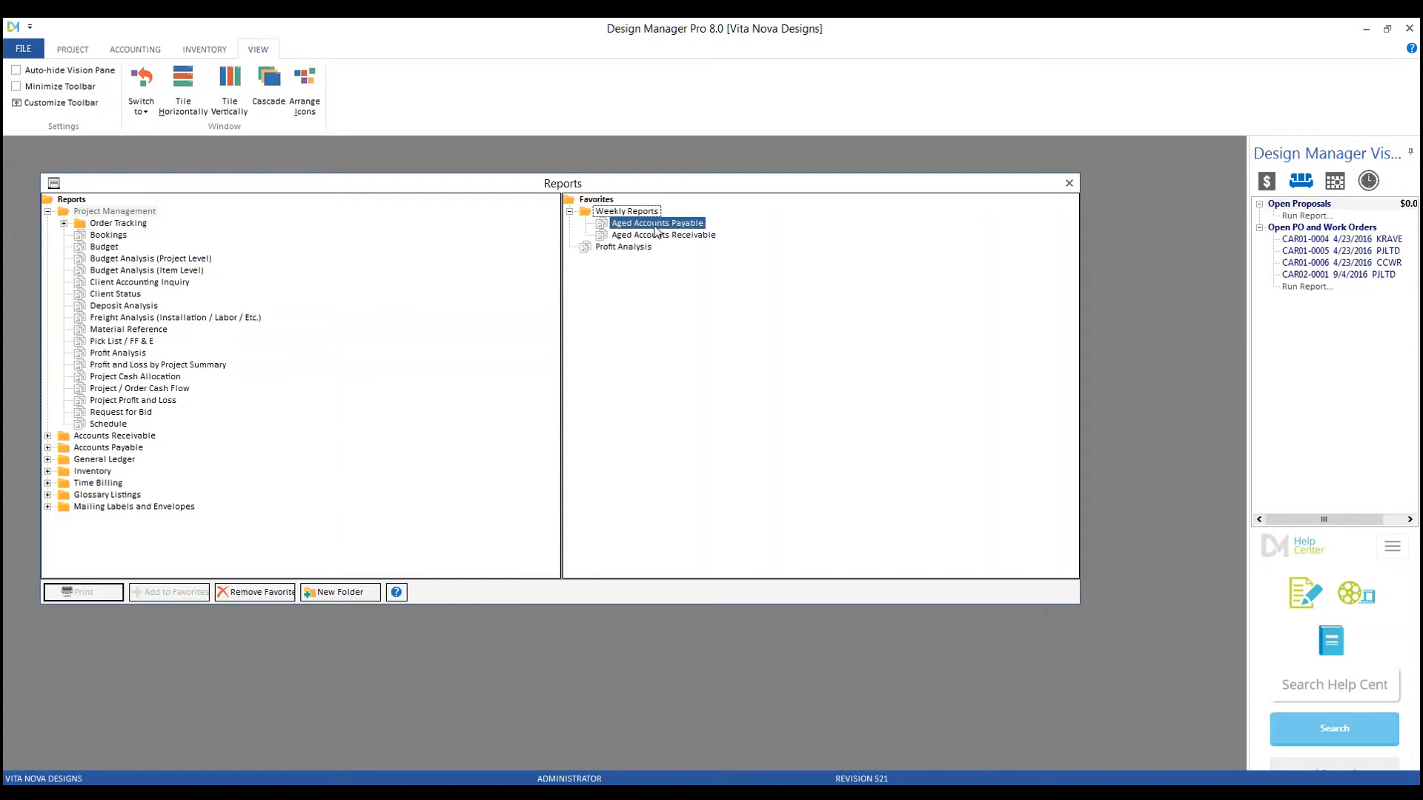
pyautogui.click(657, 236)
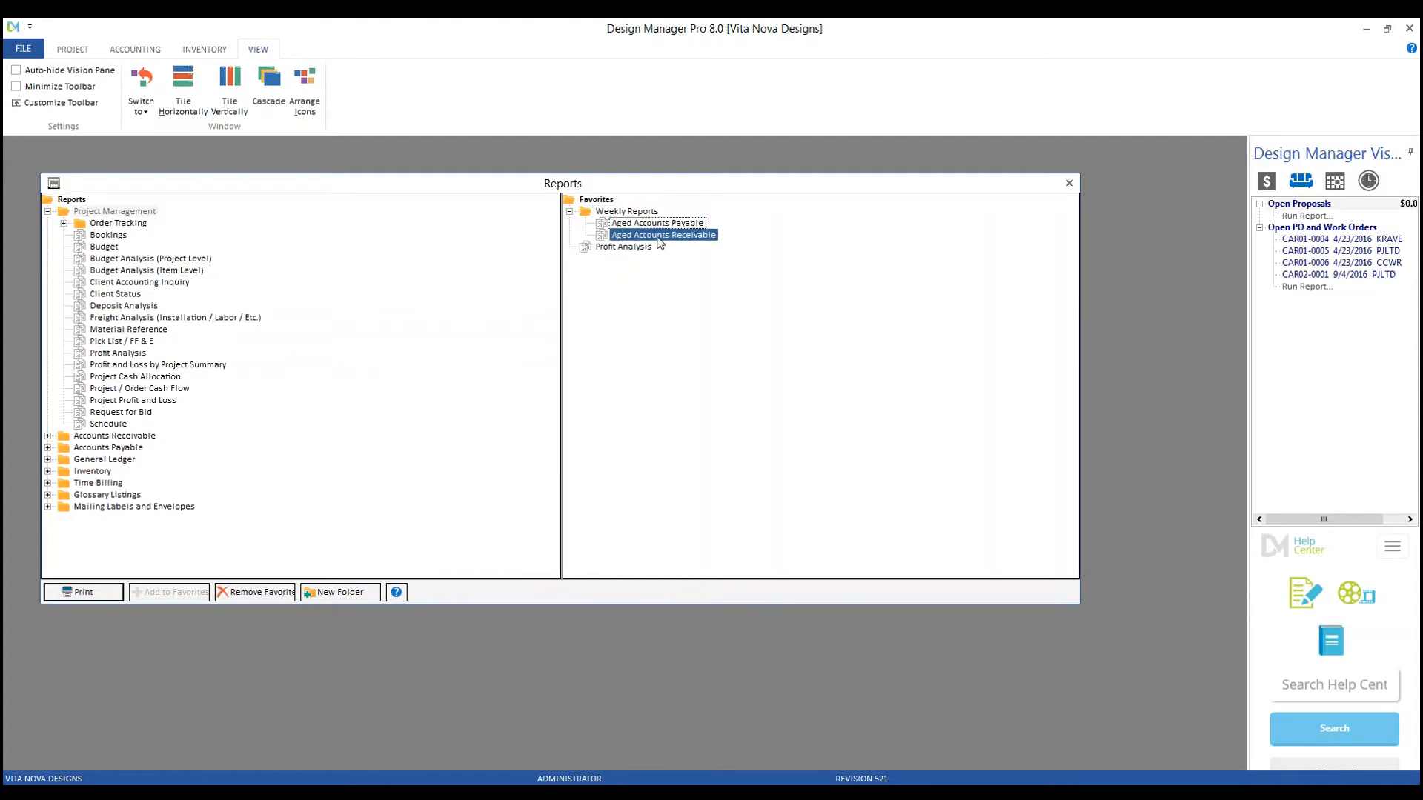
pyautogui.click(658, 224)
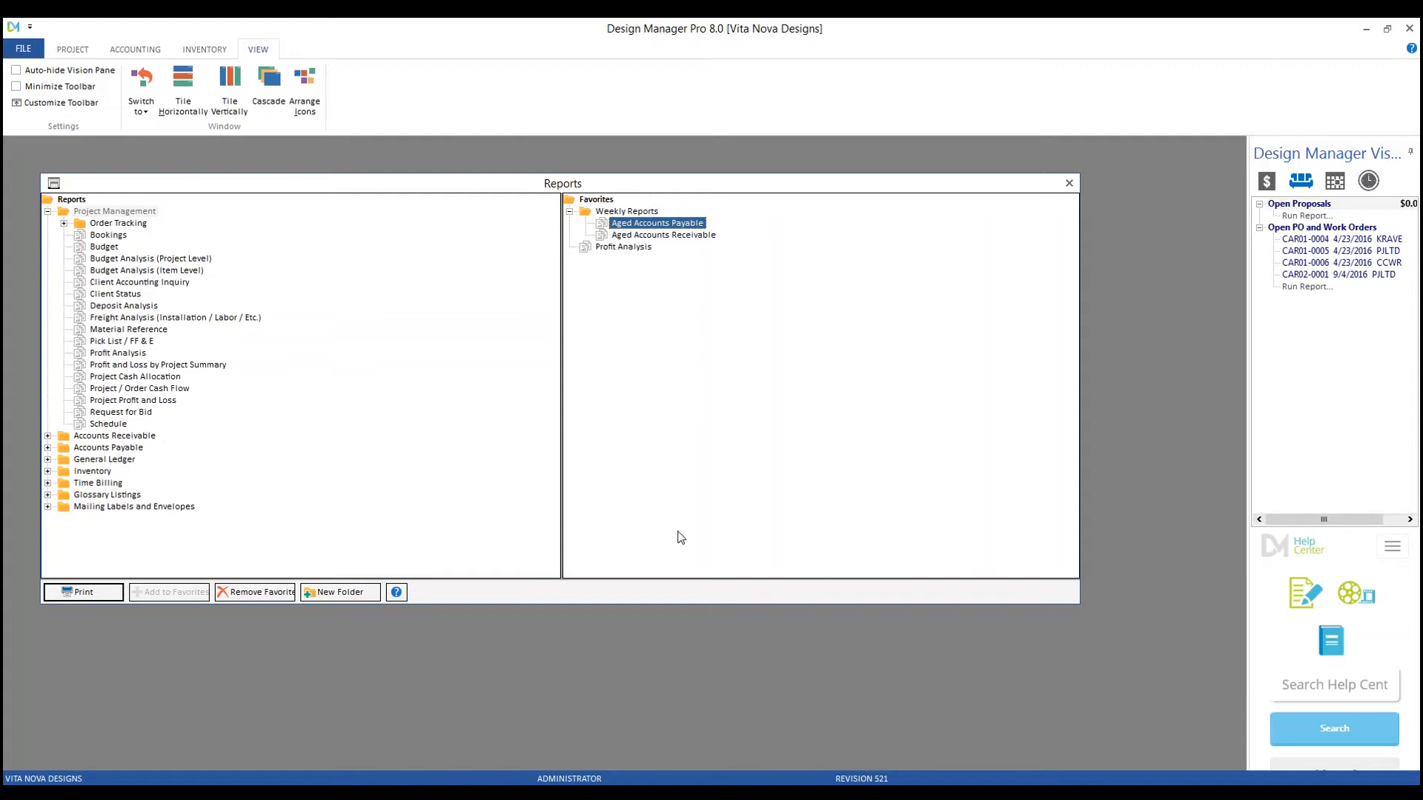
# Step: Switch to Design Manager 2013 and close the Documents and Accounting and Employee Time windows
pyautogui.click(572, 792)
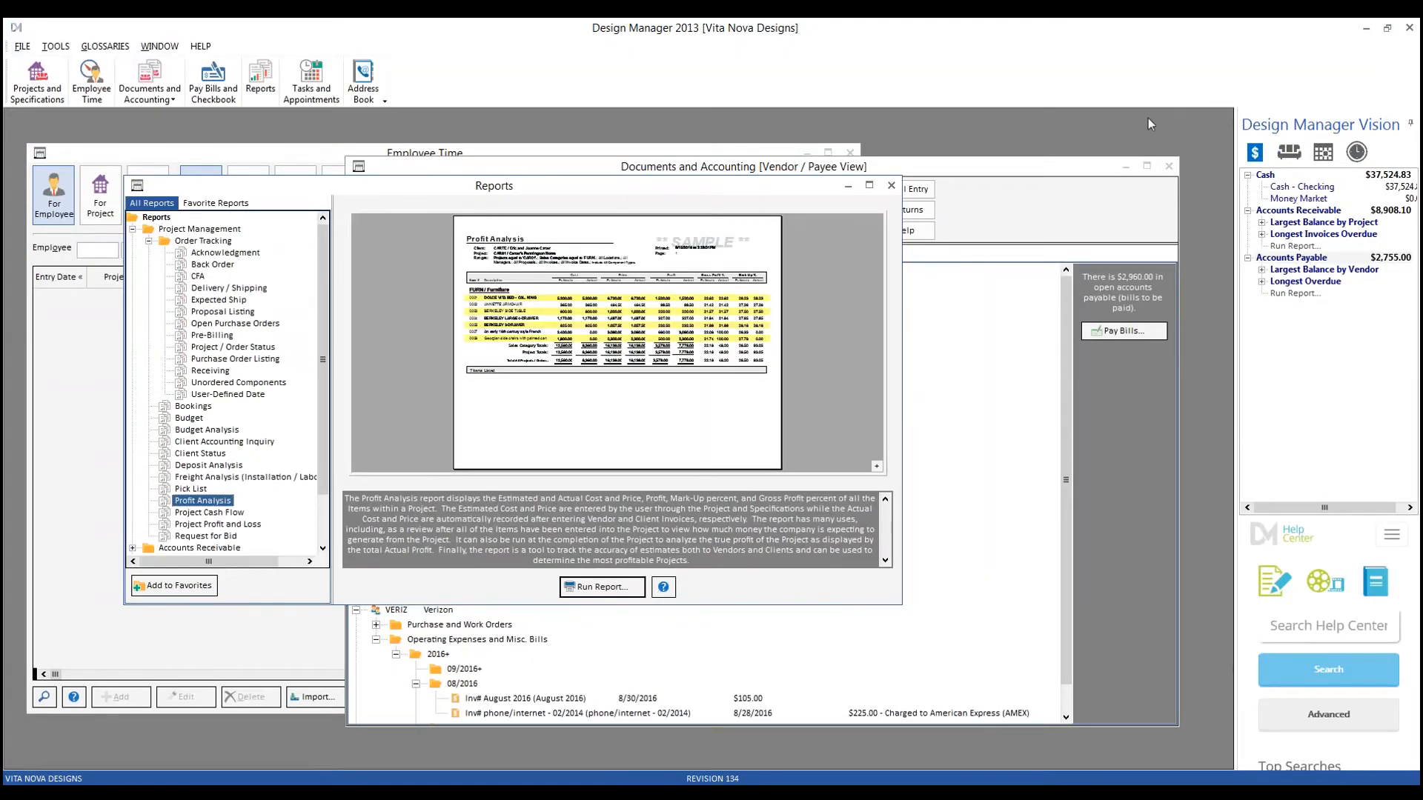
pyautogui.click(1168, 166)
pyautogui.click(850, 153)
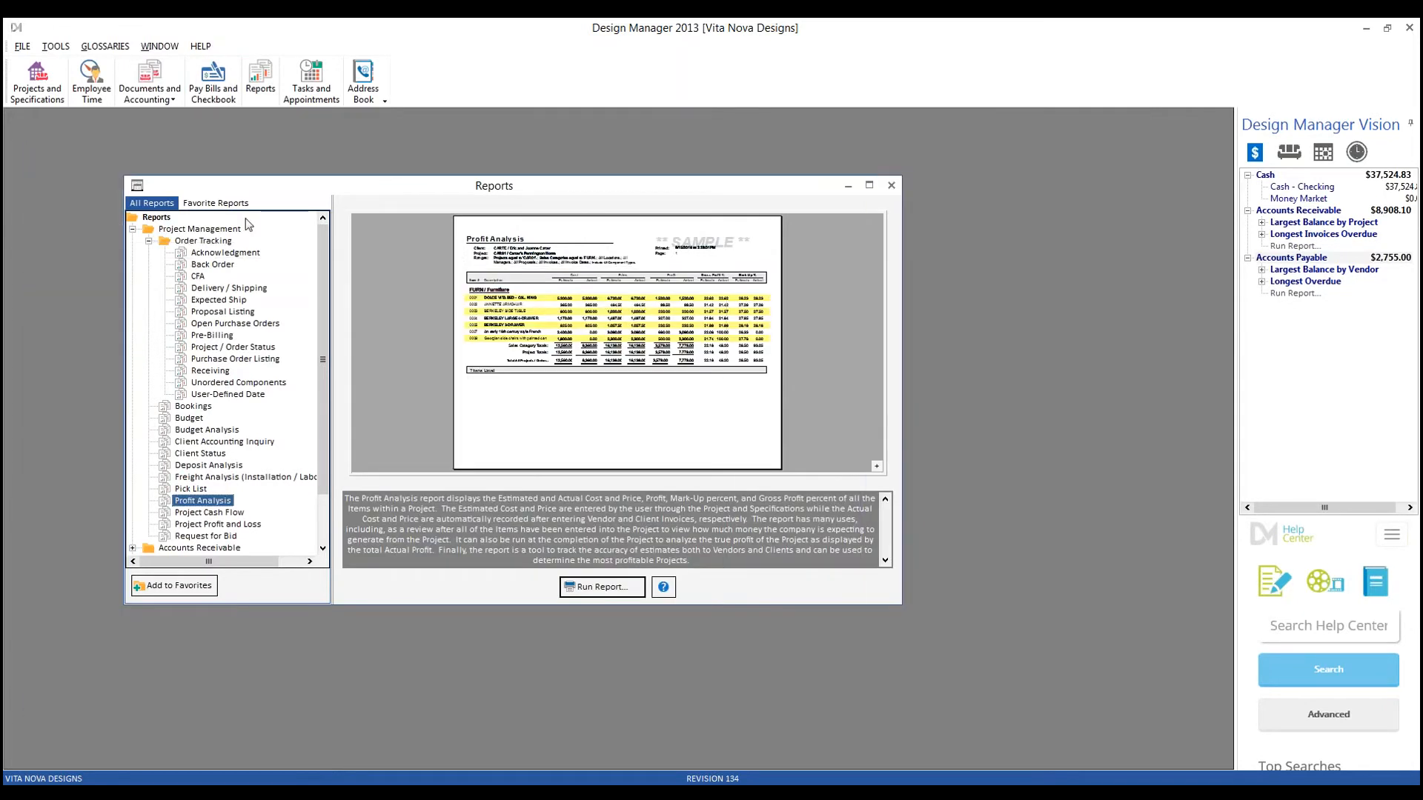
# Step: Add the Profit Analysis report to the favorites and show the list of favorite reports
pyautogui.click(230, 205)
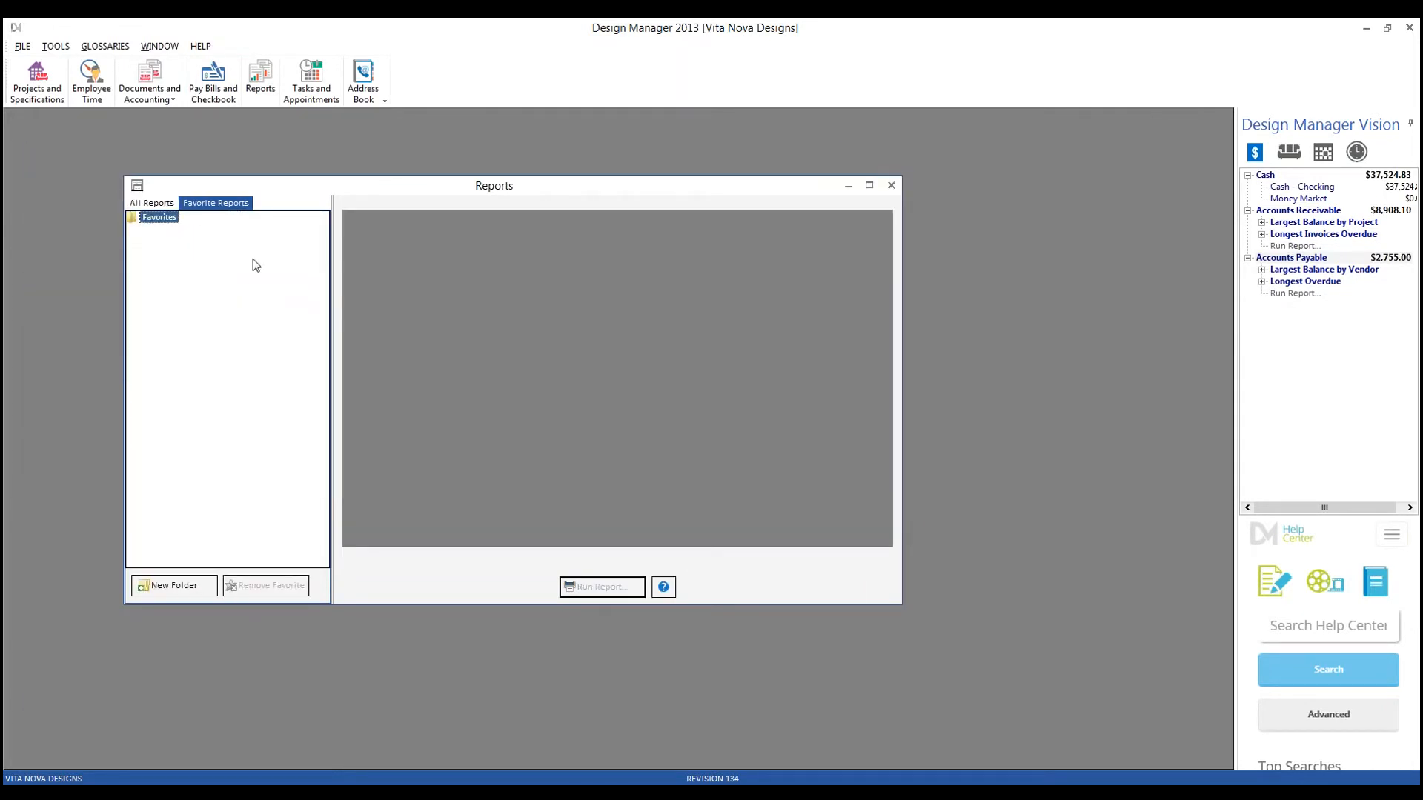
pyautogui.click(136, 206)
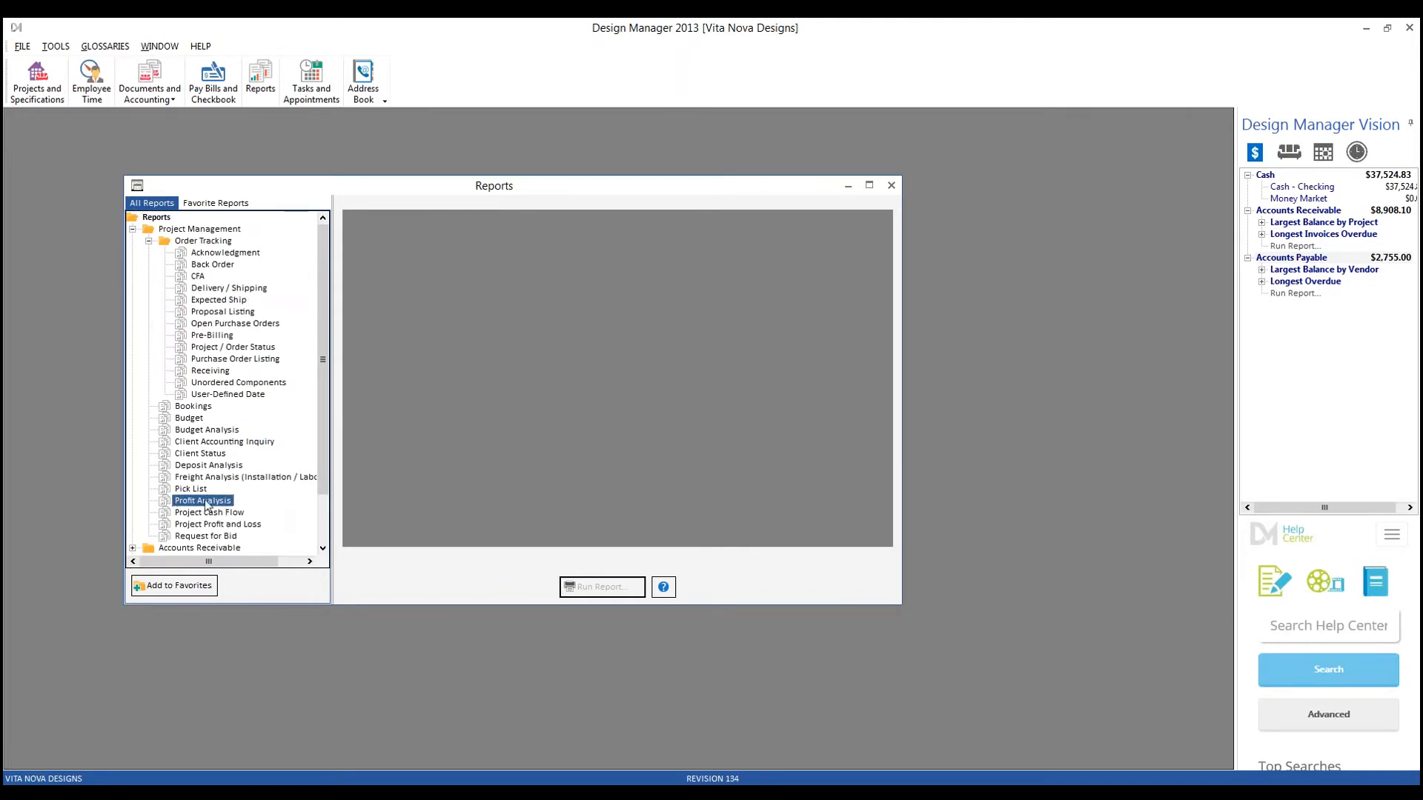
pyautogui.click(187, 590)
pyautogui.click(221, 205)
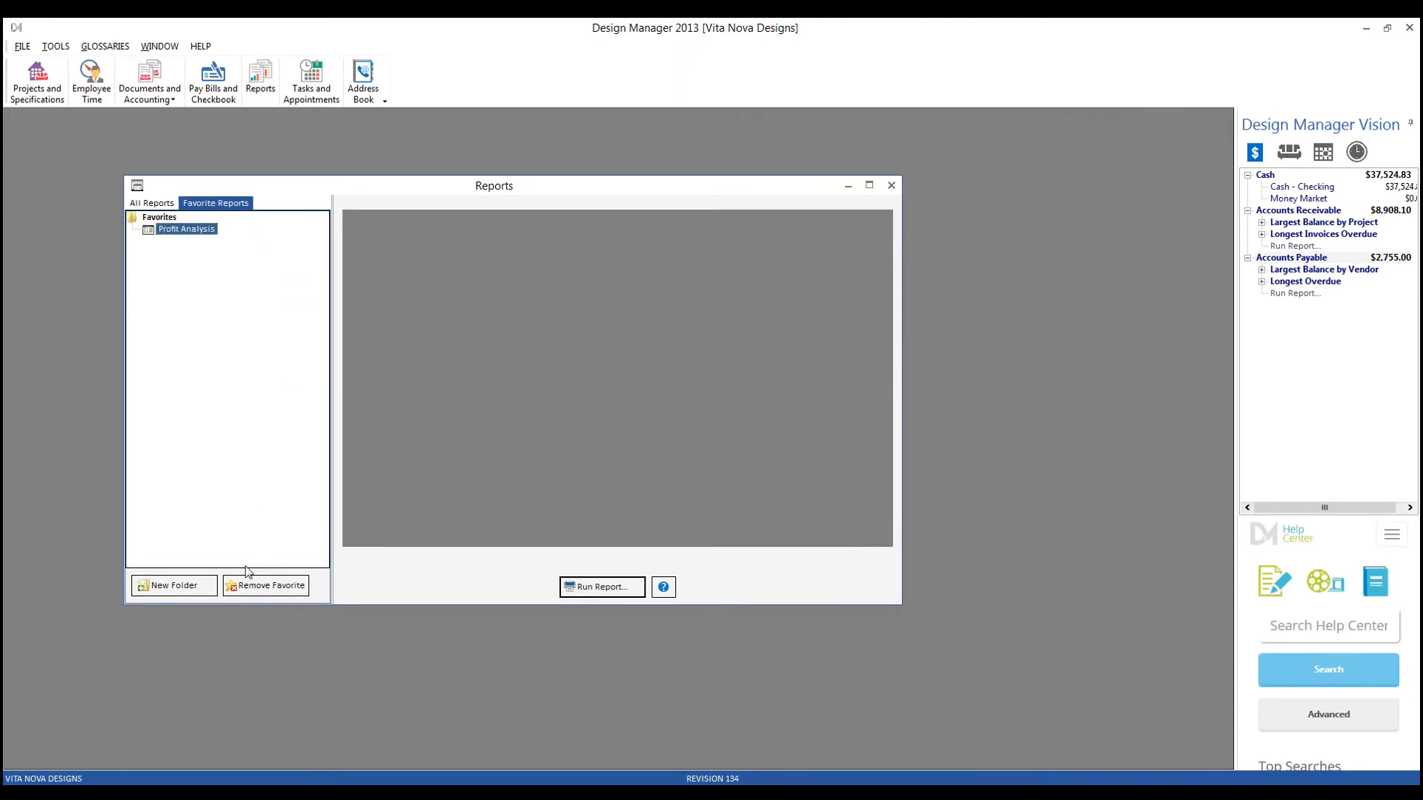
# Step: Create a new favorites folder named Weekly Reports
pyautogui.click(208, 587)
pyautogui.write('Weekly')
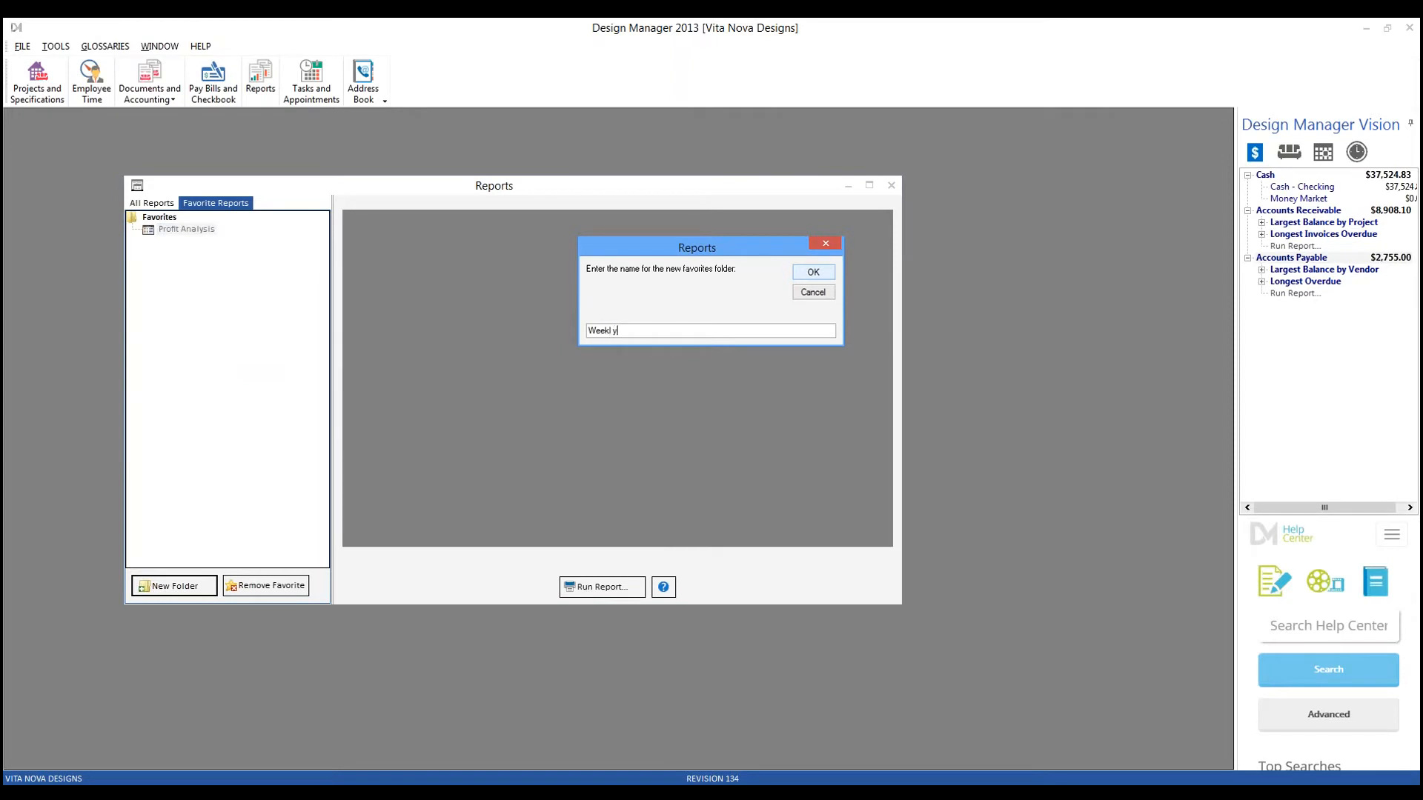
pyautogui.write(' Reports')
pyautogui.press('Return')
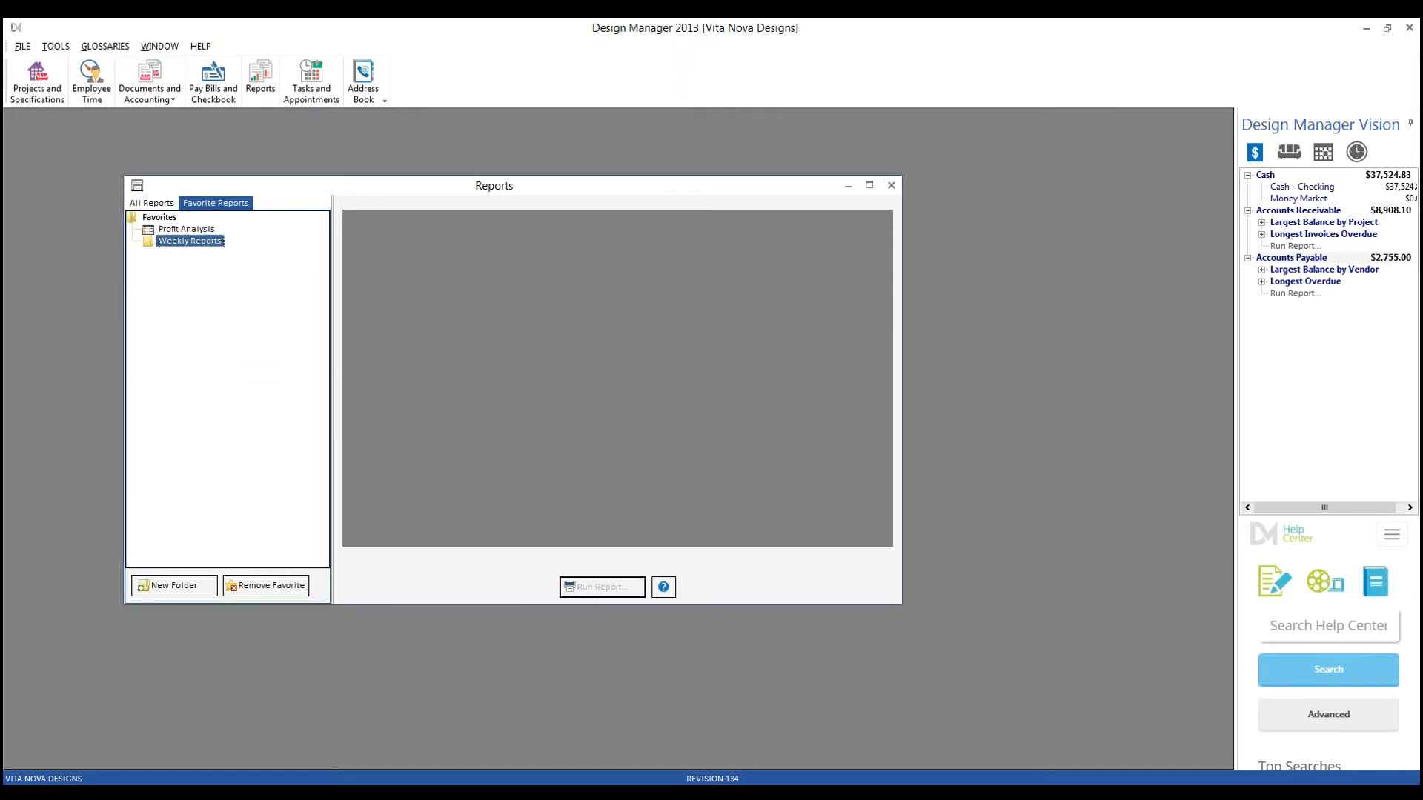
# Step: Add the Aged Accounts Receivable report to the Weekly Reports favorites folder and show the favorites list
pyautogui.click(163, 202)
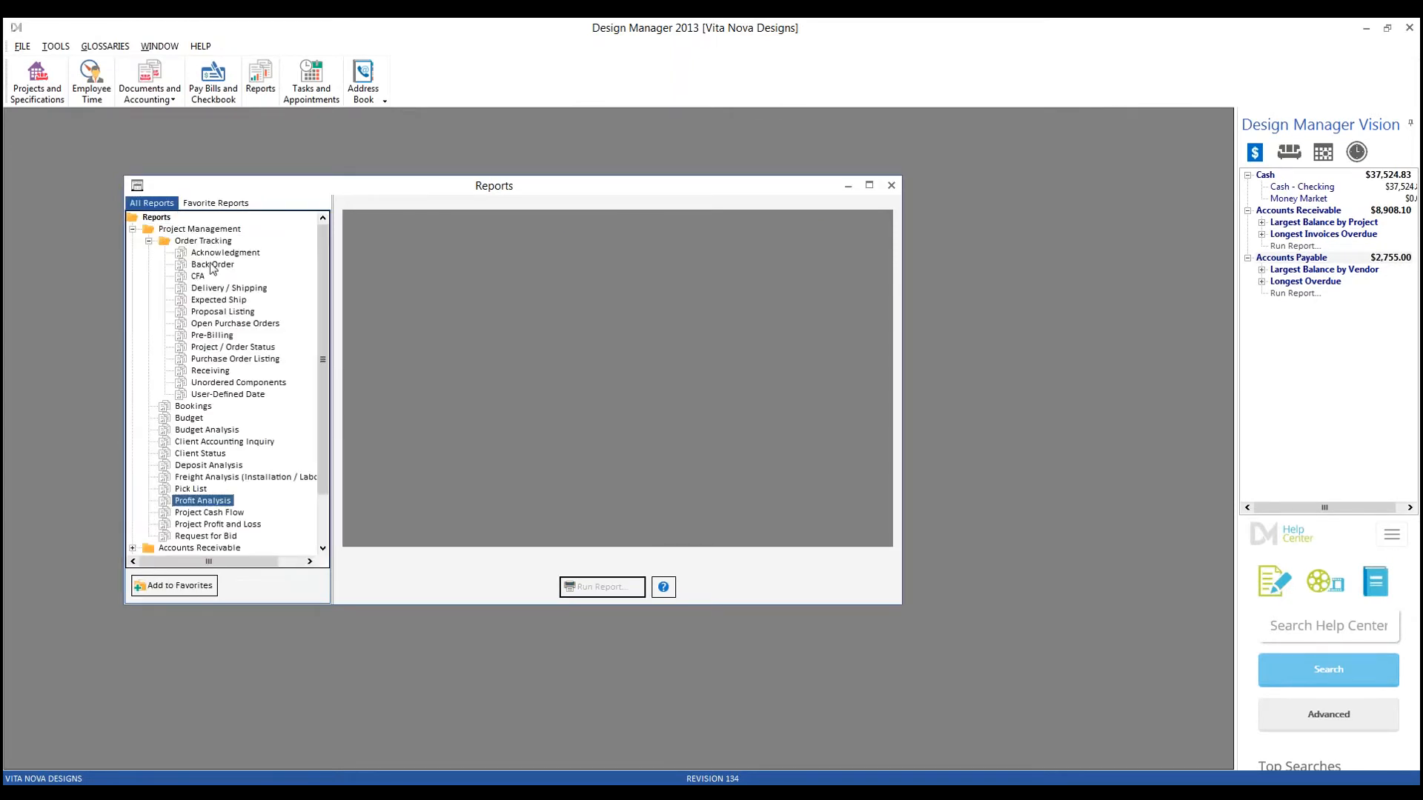
pyautogui.click(132, 229)
pyautogui.click(131, 241)
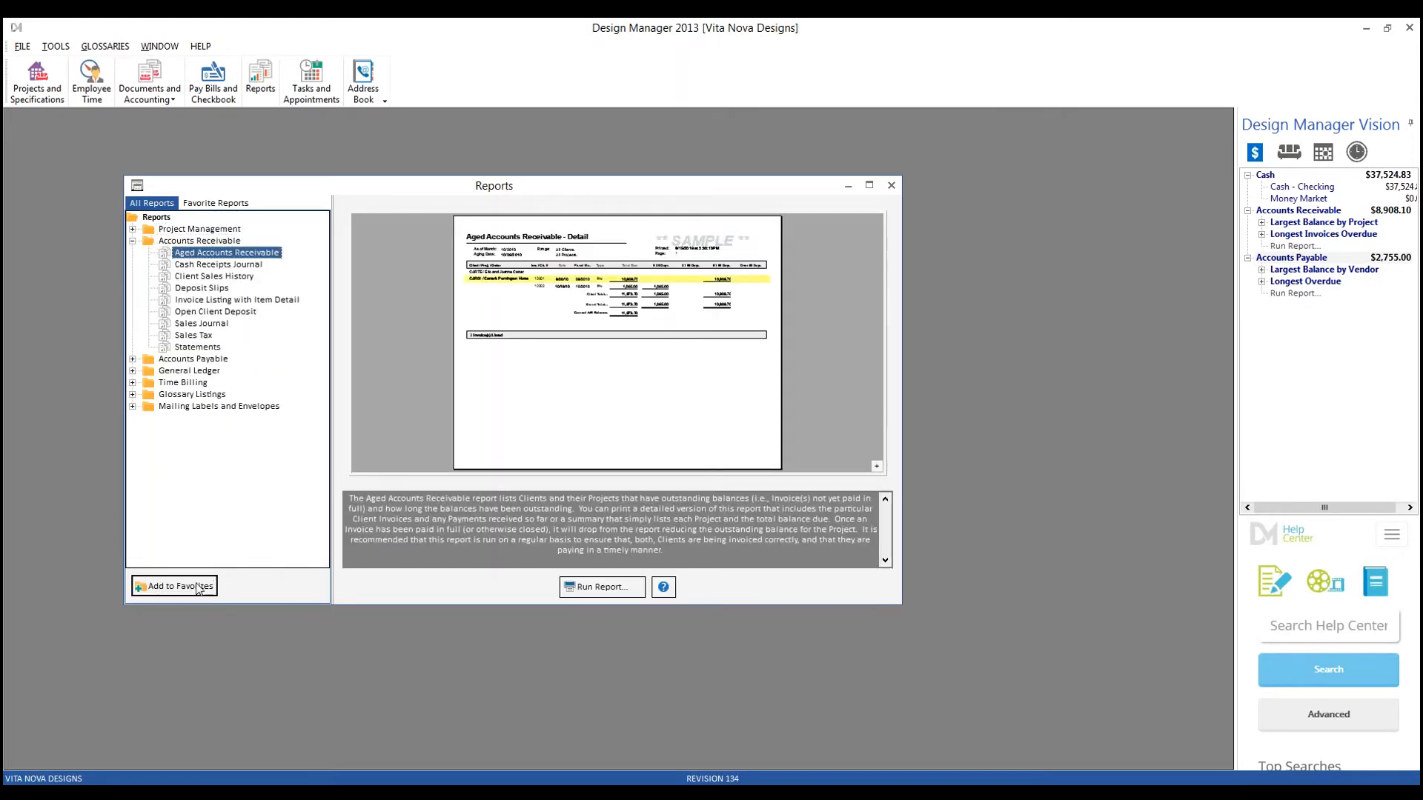
pyautogui.click(219, 202)
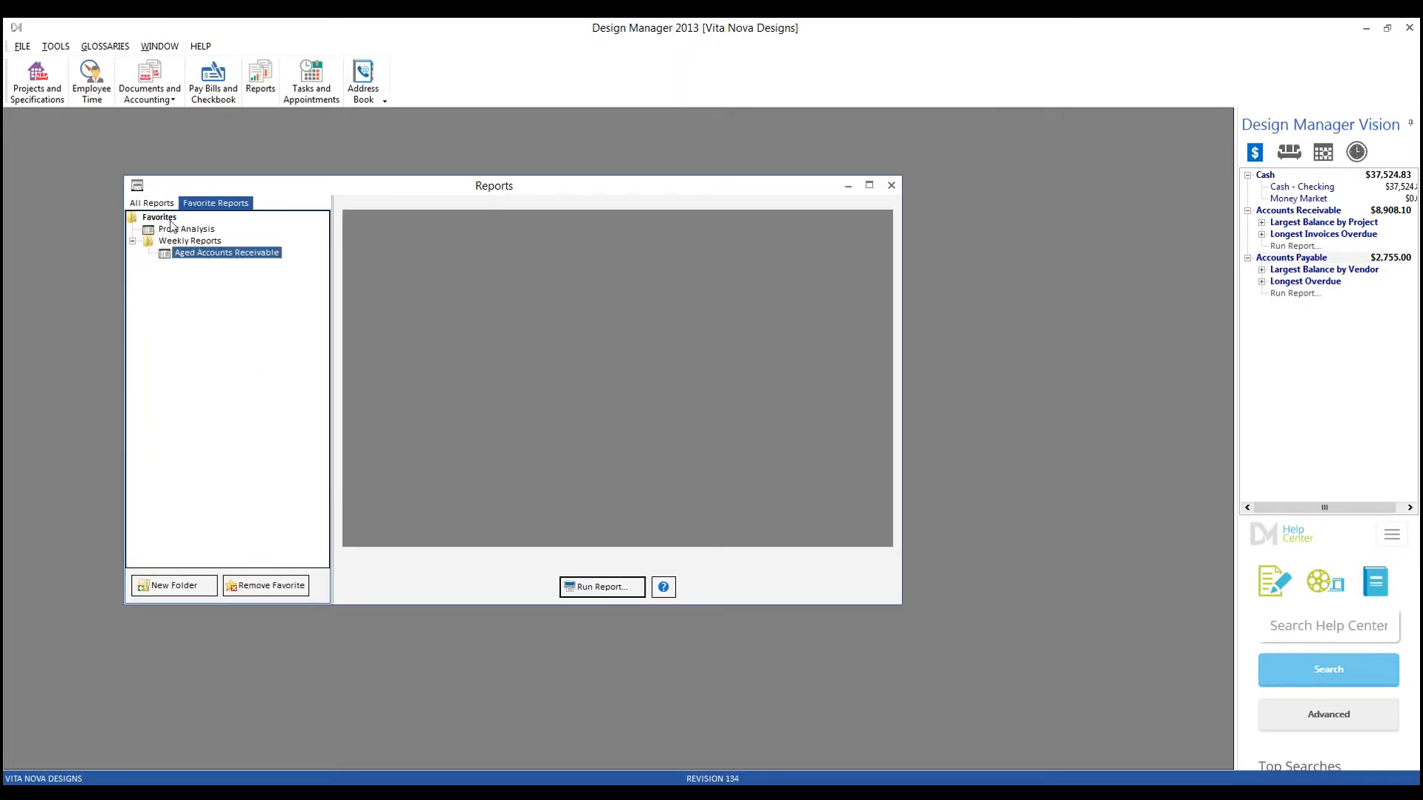
# Step: Add the Aged Accounts Payable report to the Weekly Reports favorites folder, check the favorites, and close the Reports window
pyautogui.click(155, 204)
pyautogui.click(133, 241)
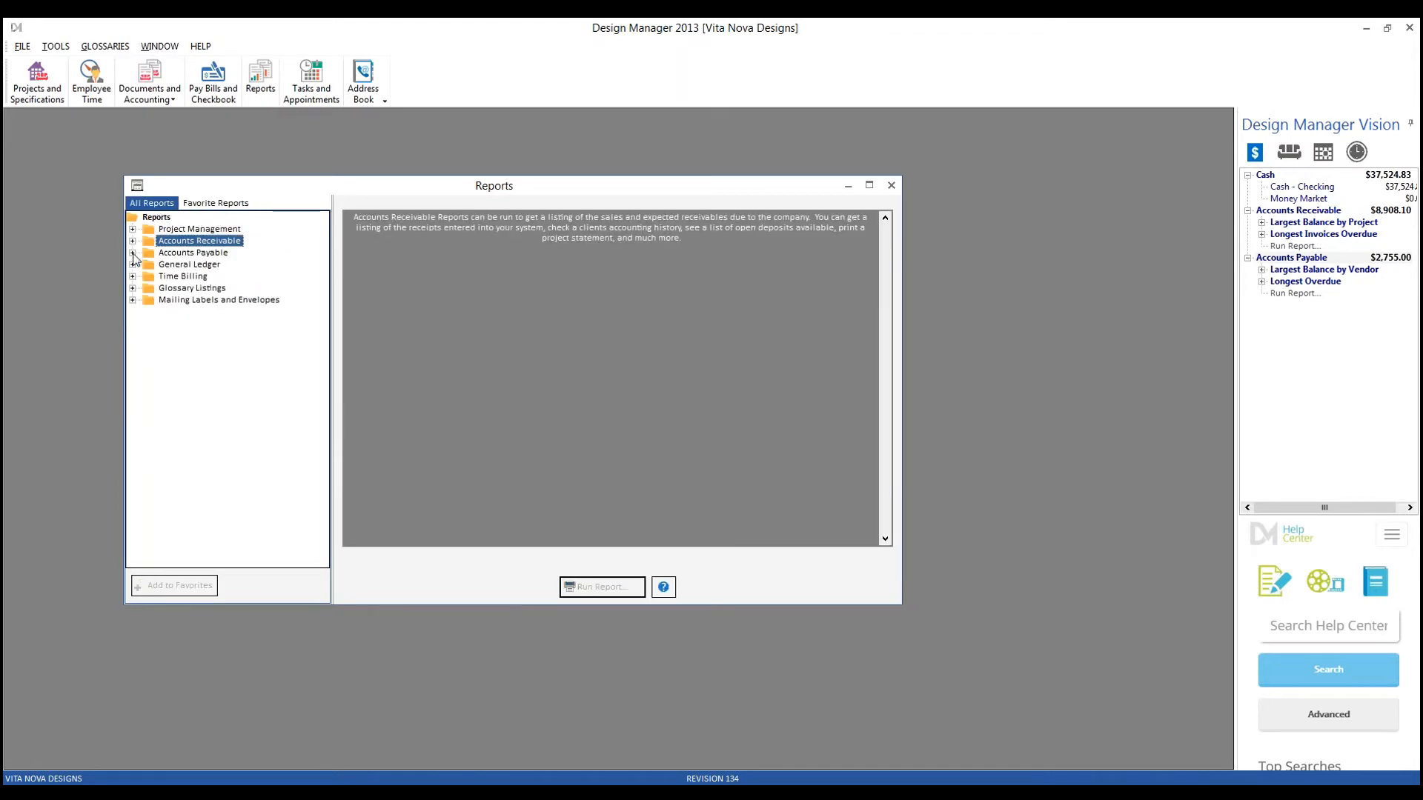
pyautogui.click(132, 253)
pyautogui.click(192, 287)
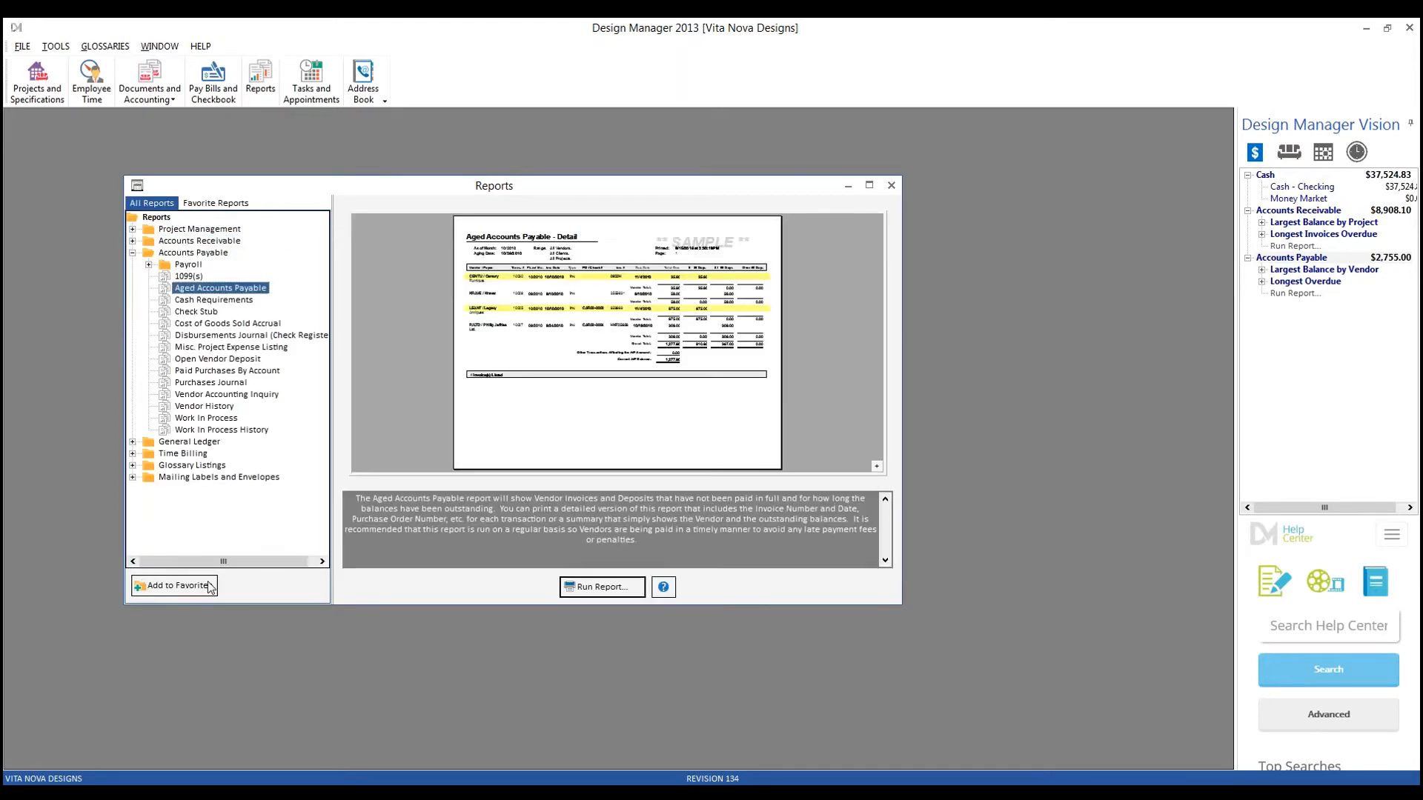
pyautogui.click(215, 203)
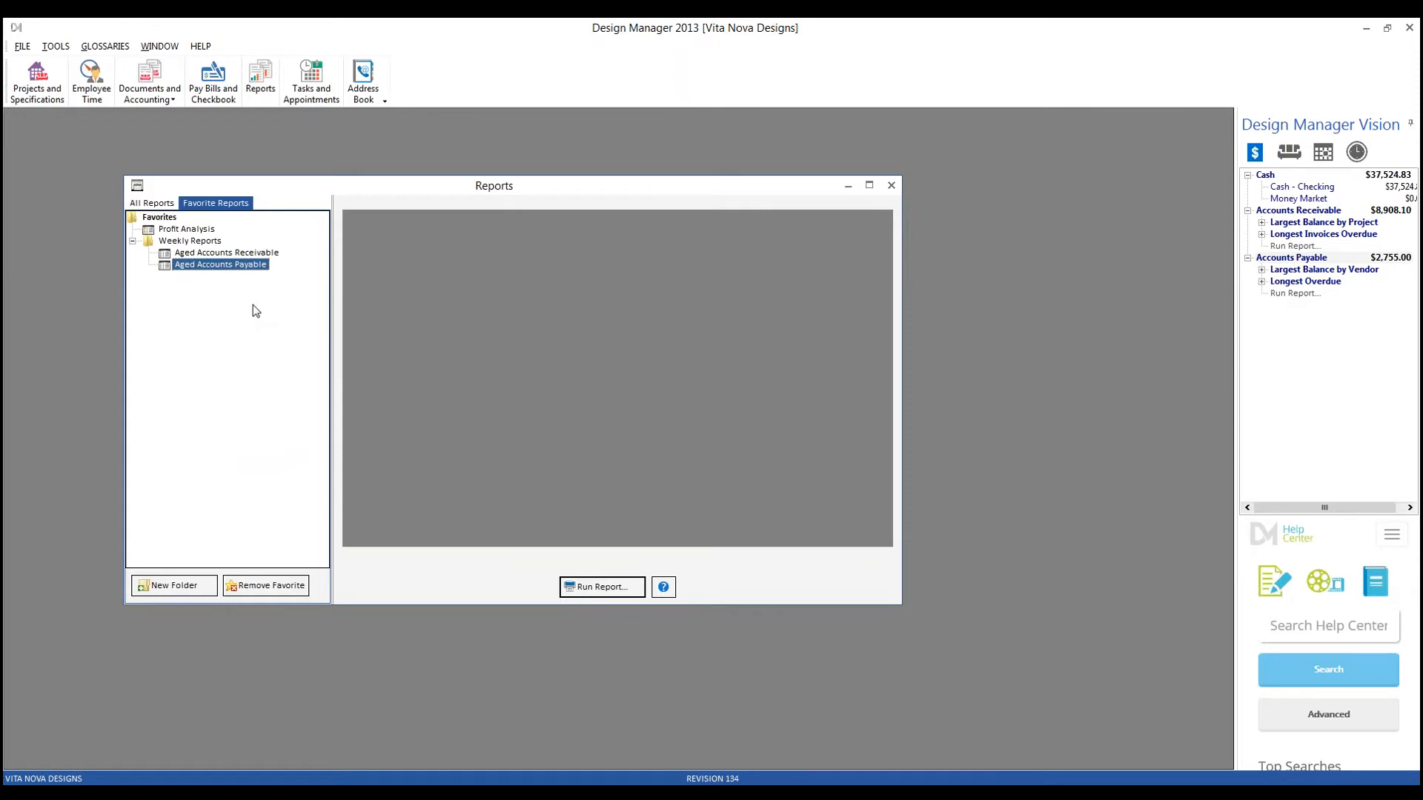
pyautogui.click(891, 186)
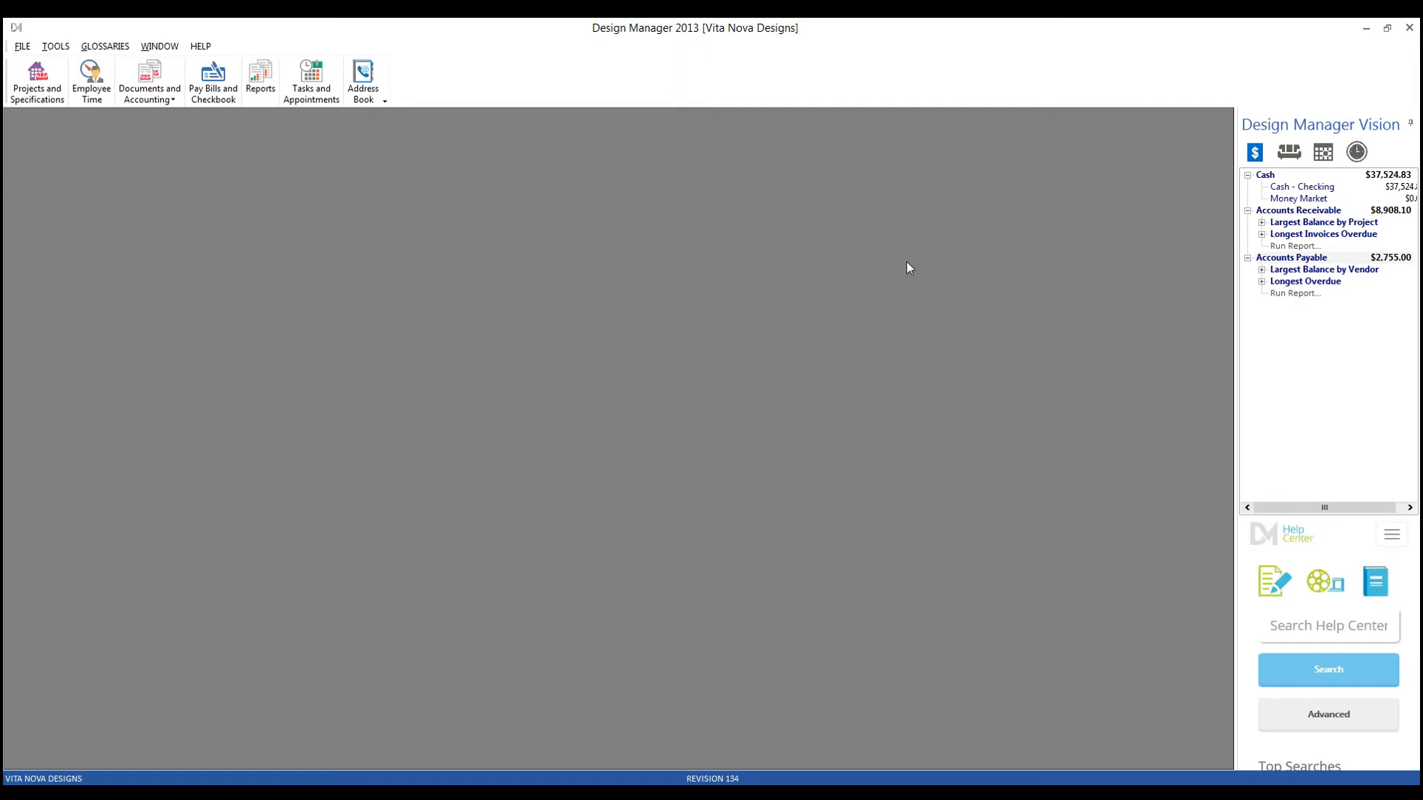
# Step: Create a new item in project CAR01 with the client description Pendant Light
pyautogui.click(37, 77)
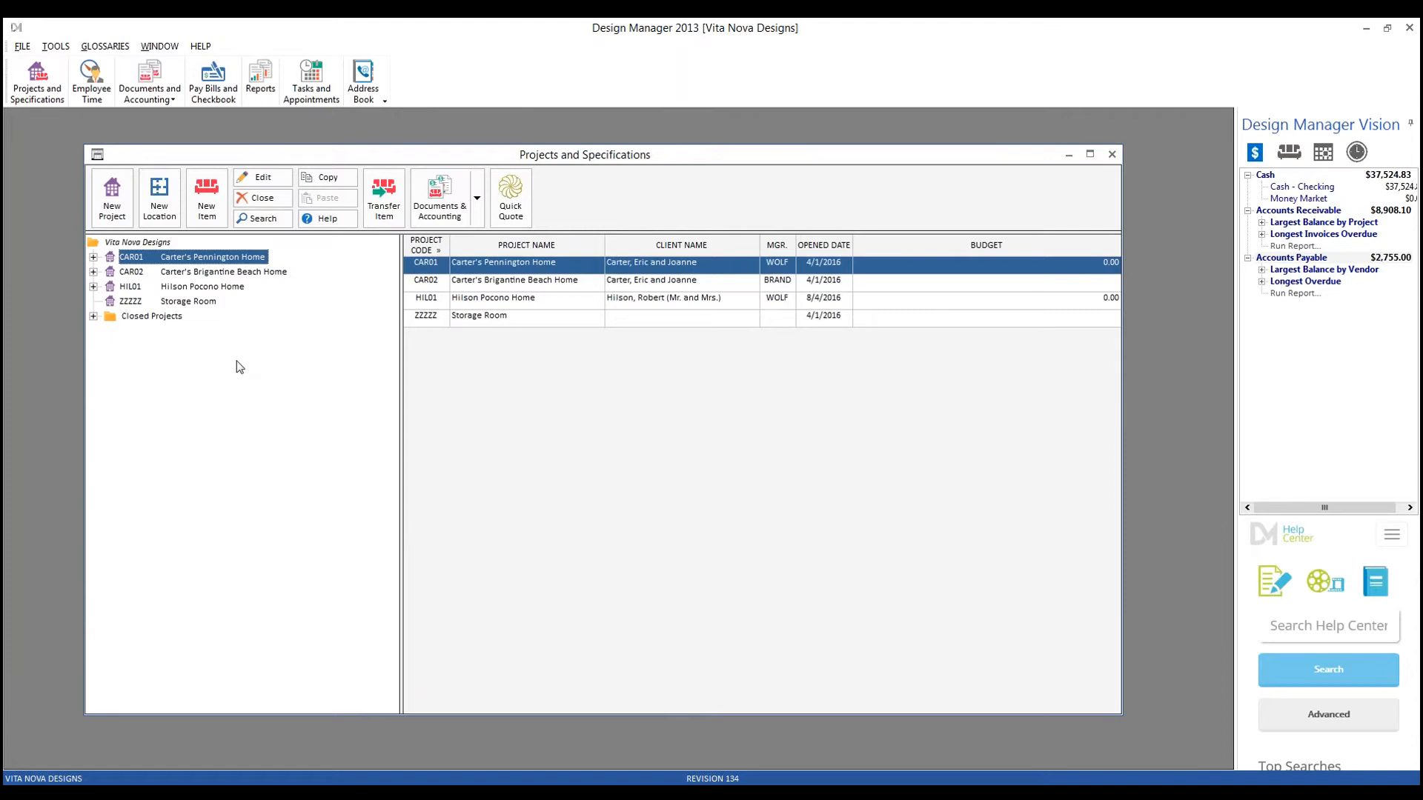
pyautogui.click(94, 258)
pyautogui.click(206, 196)
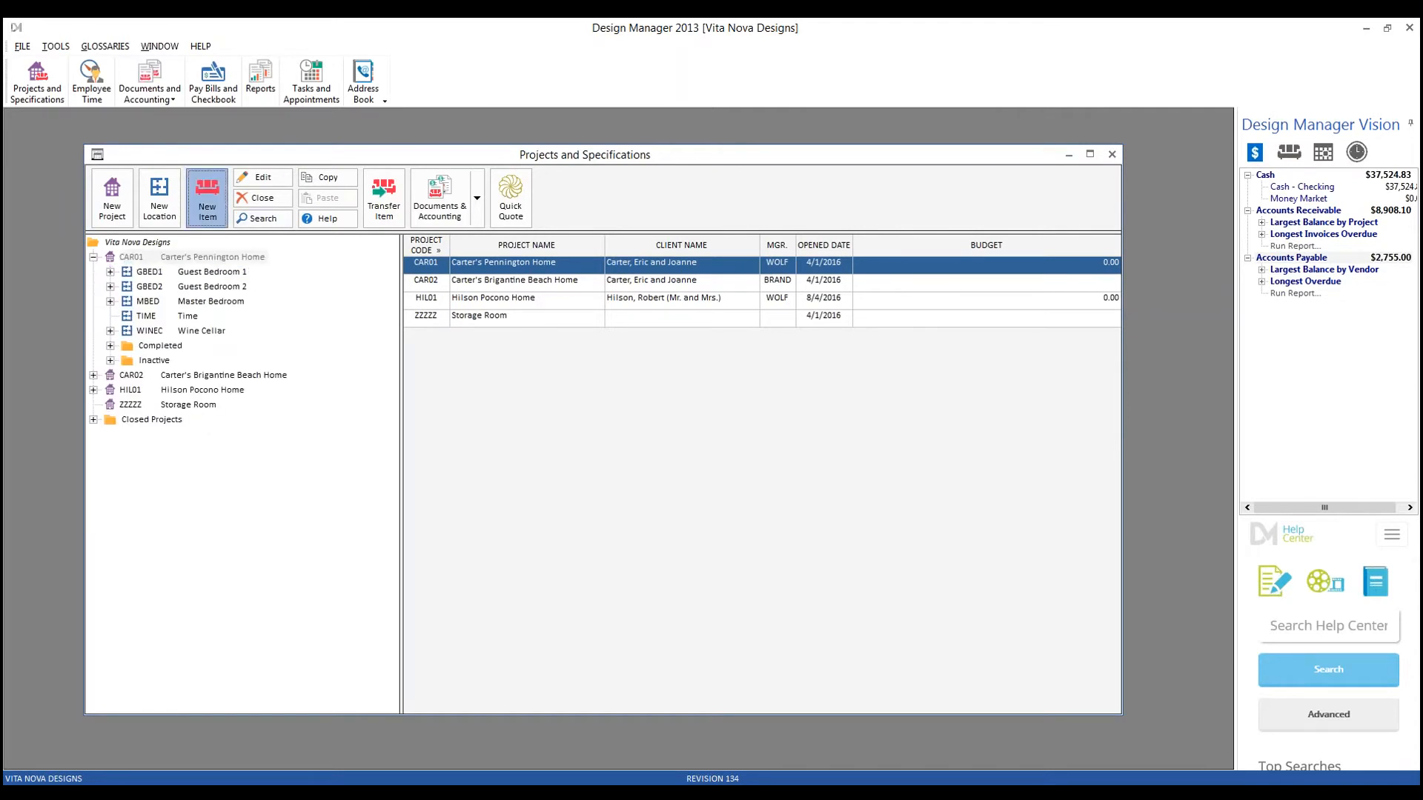
pyautogui.write('Pendant Light')
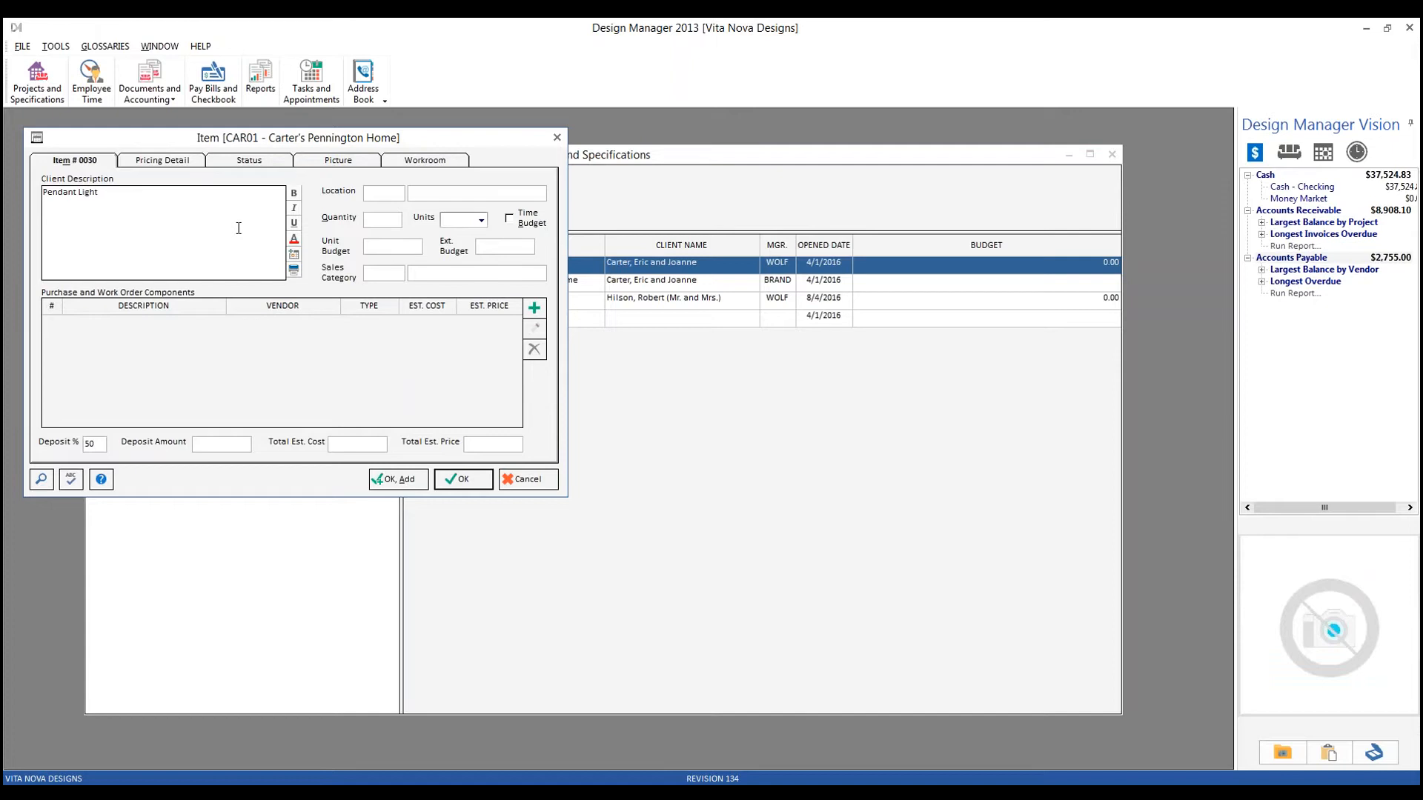
# Step: Copy the black geometric pendant light image from the Google results in Chrome, paste it as the item's picture, and save the item
pyautogui.click(347, 160)
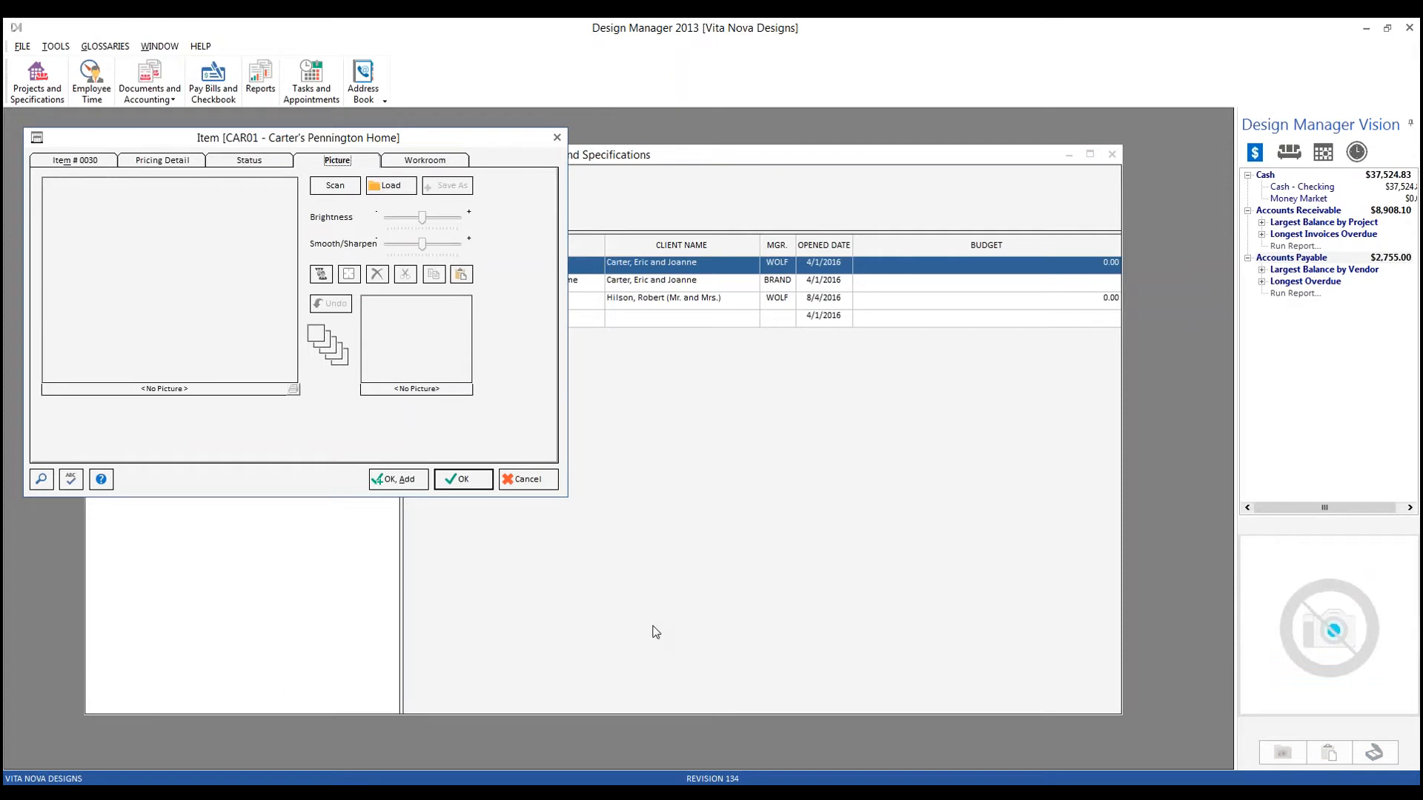
pyautogui.moveTo(379, 794)
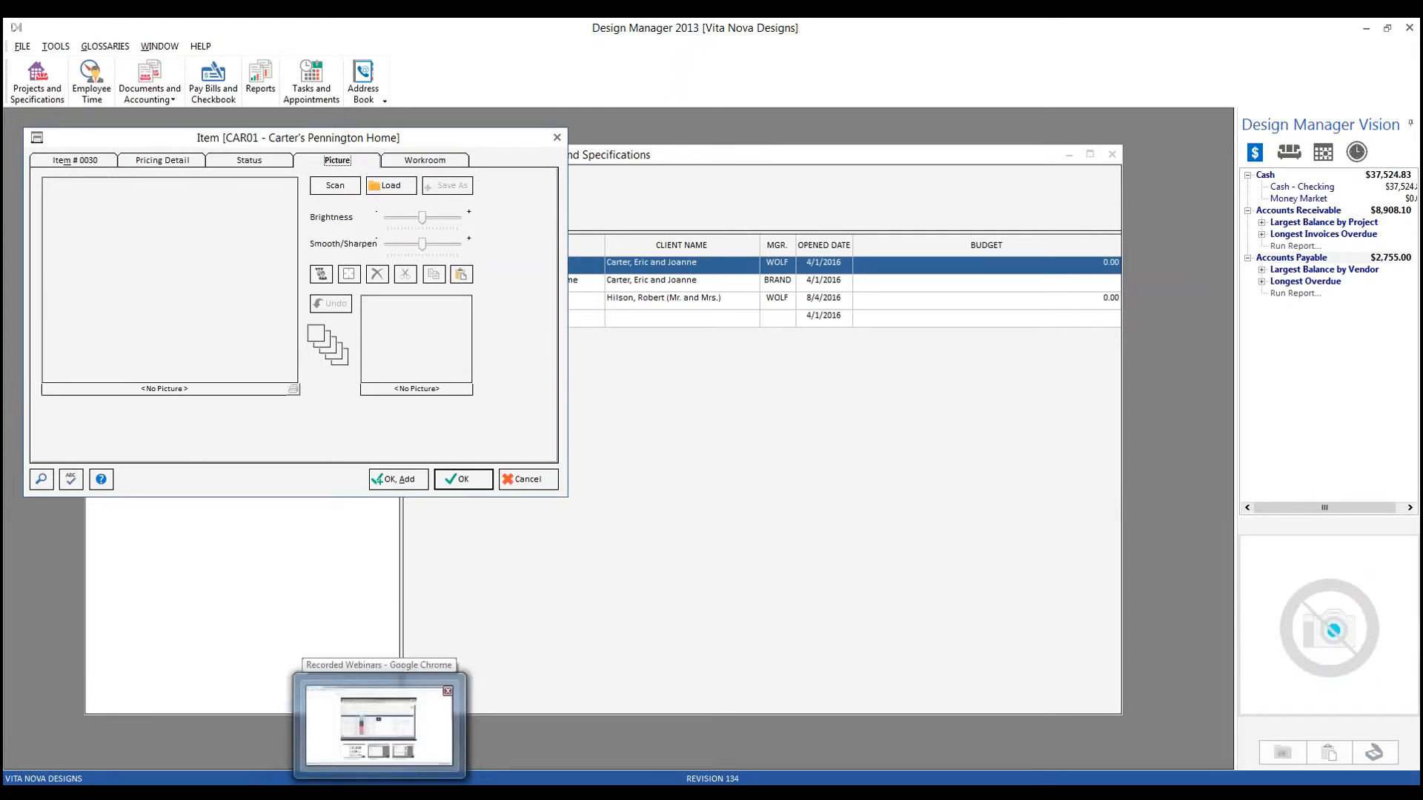
pyautogui.click(379, 795)
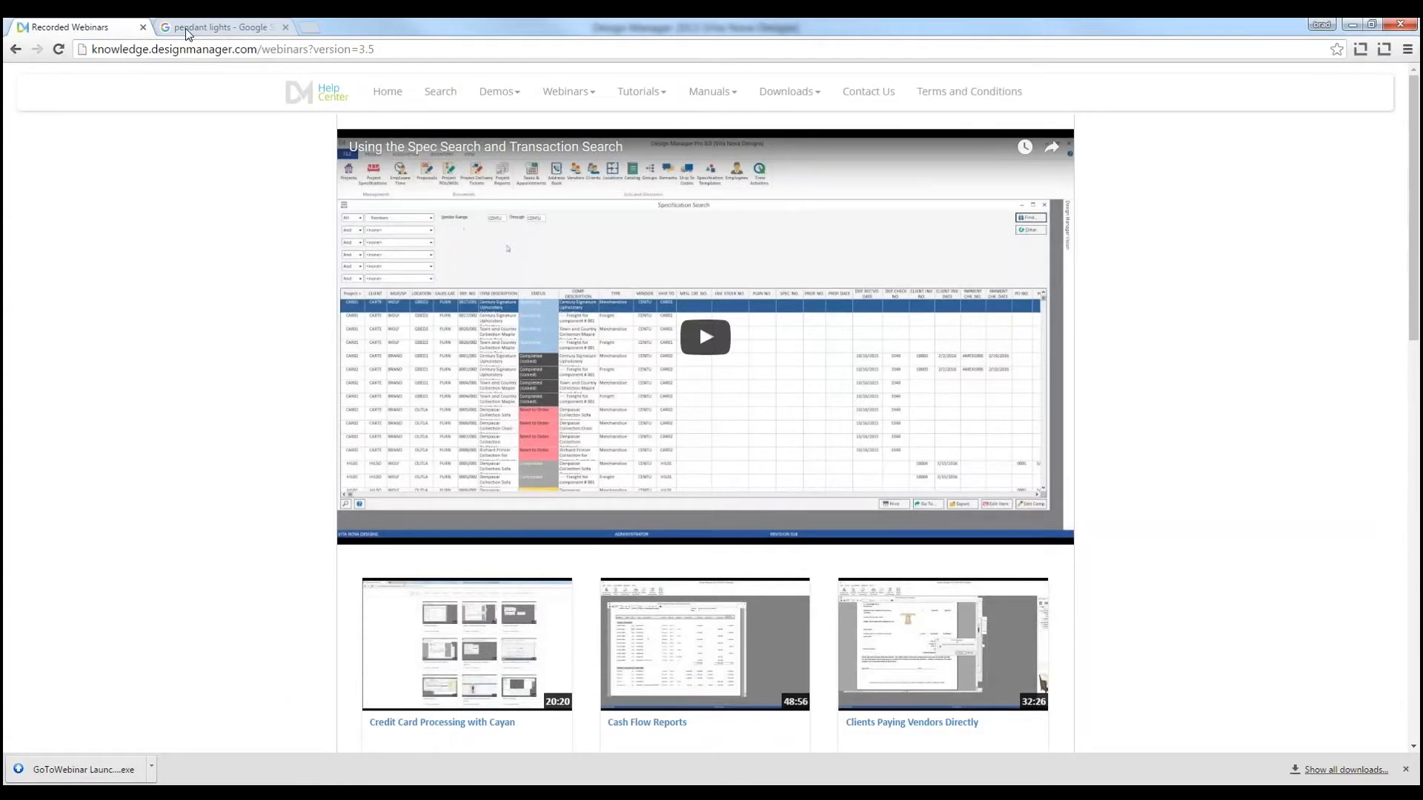
pyautogui.click(185, 28)
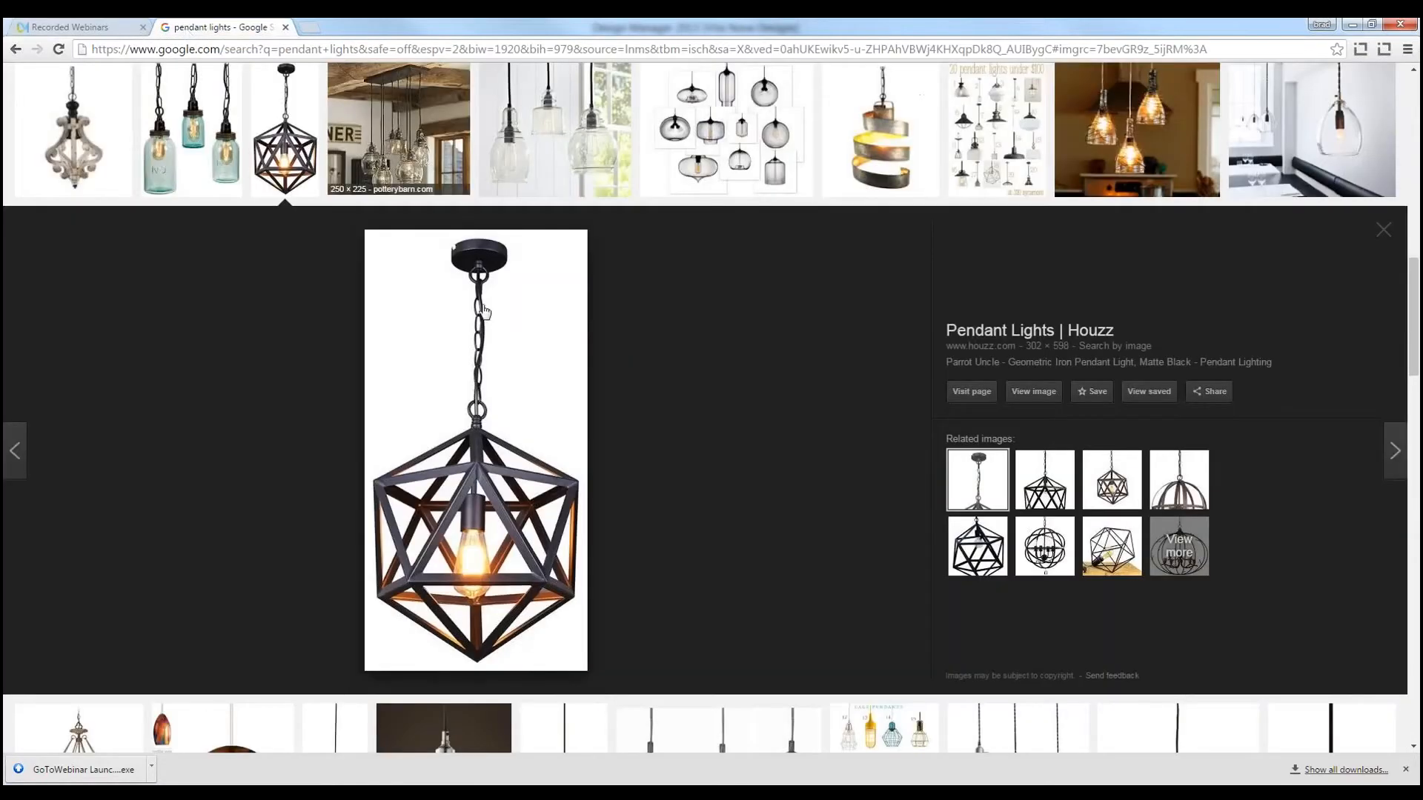
pyautogui.rightClick(457, 409)
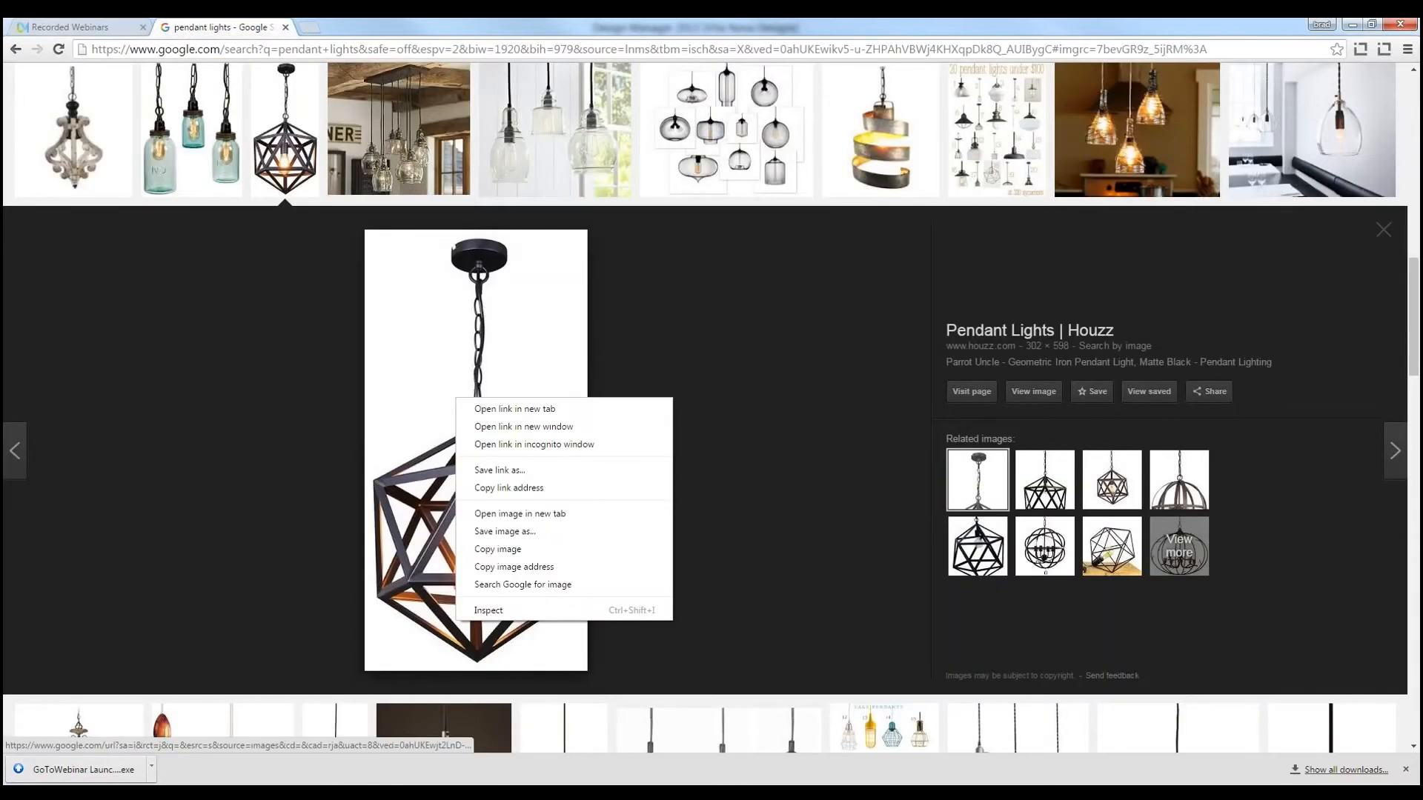
pyautogui.click(512, 550)
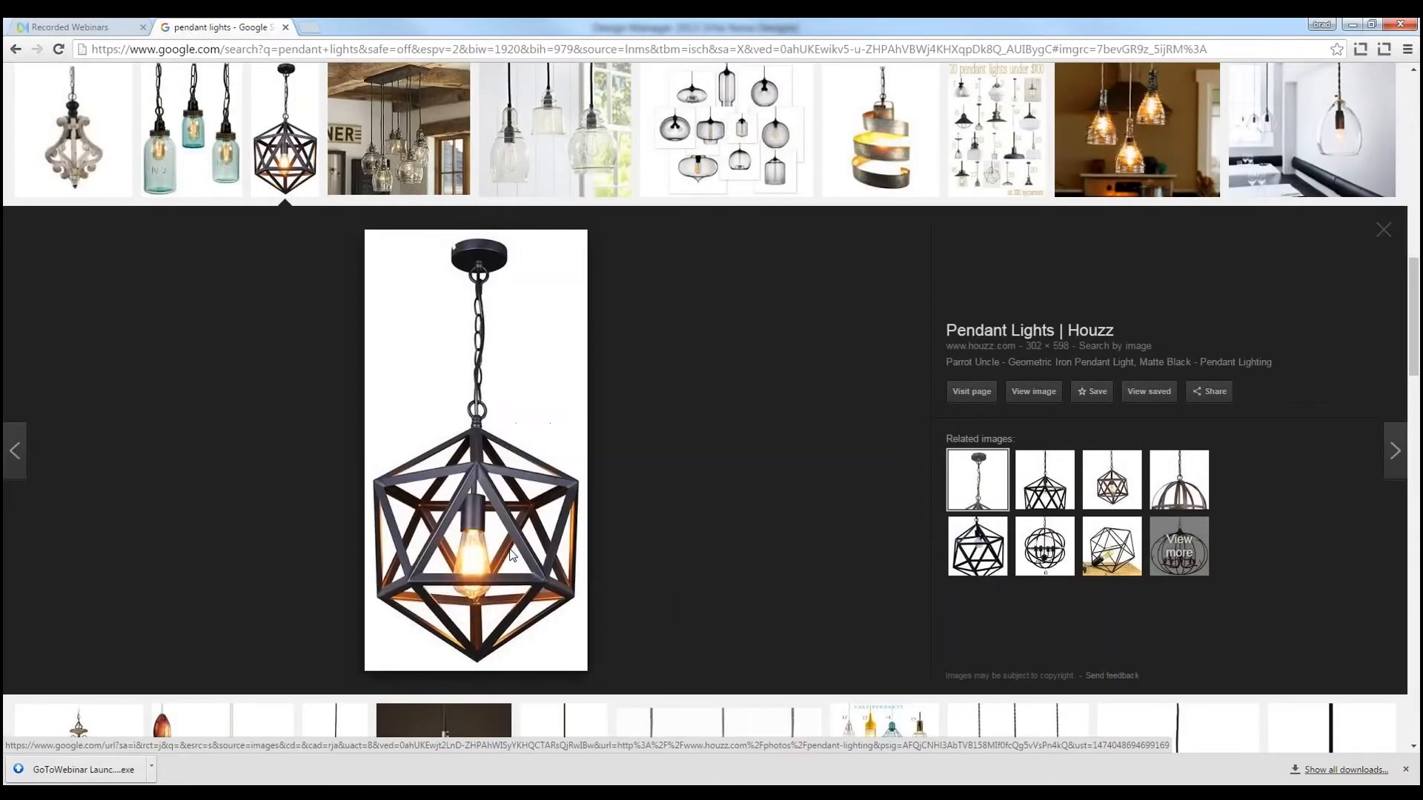
pyautogui.click(1355, 27)
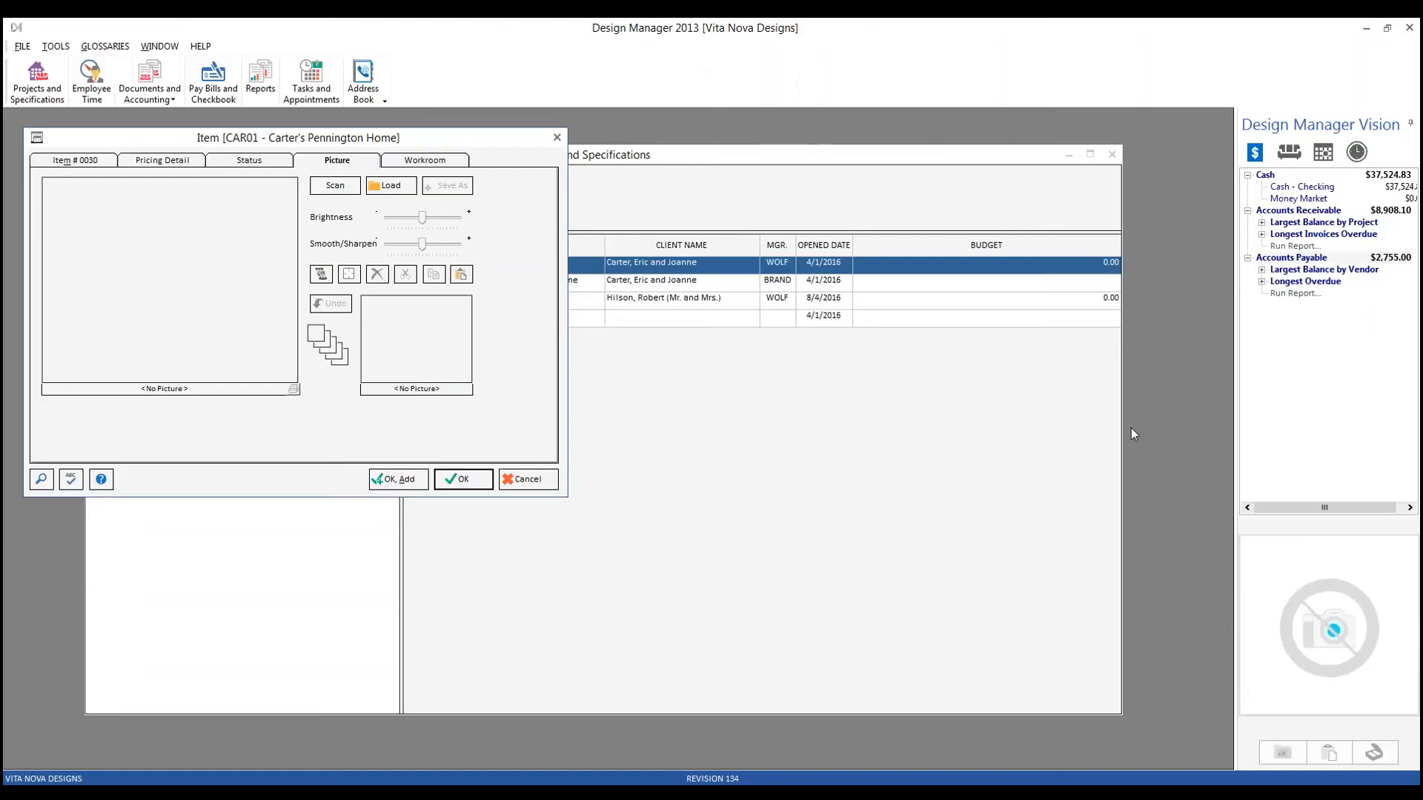
pyautogui.click(461, 276)
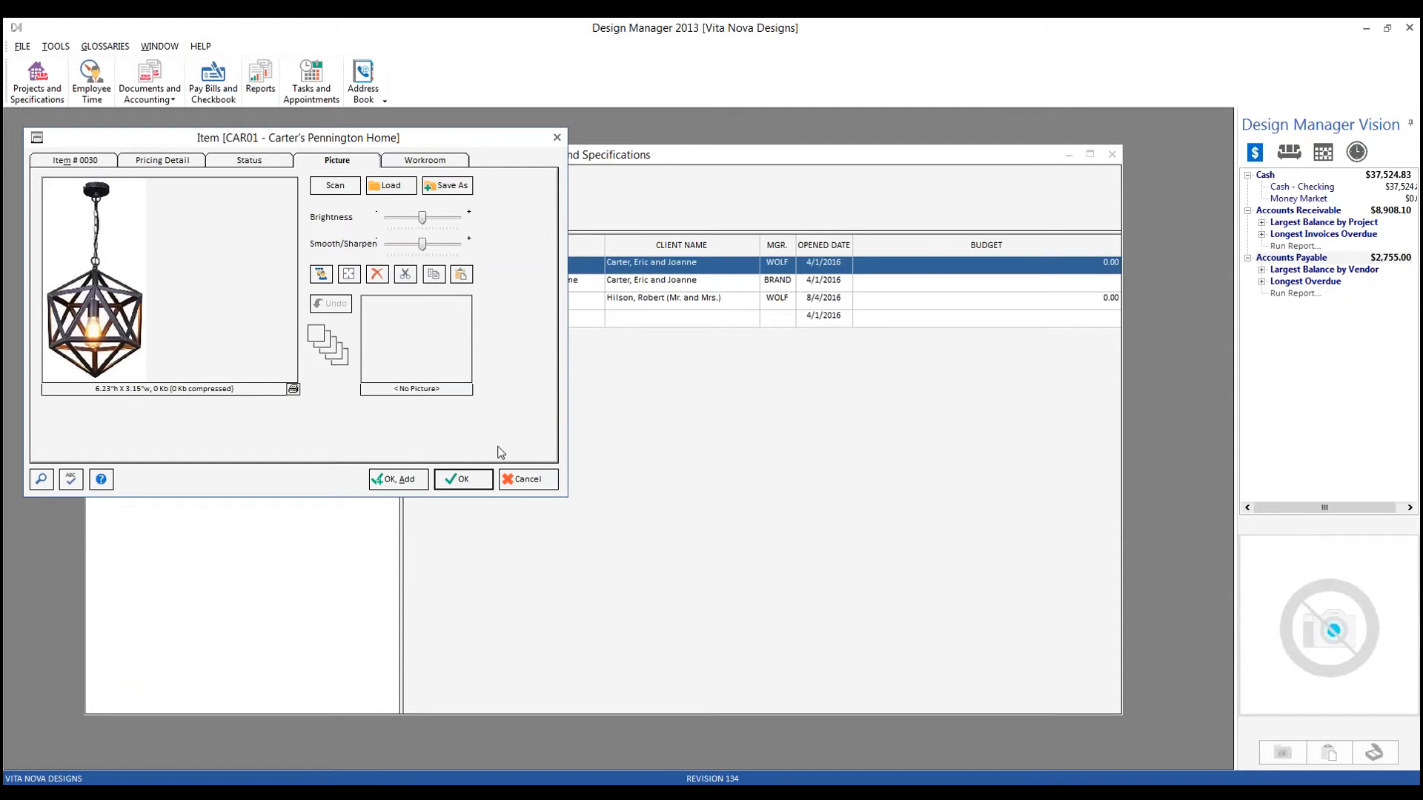
pyautogui.click(461, 480)
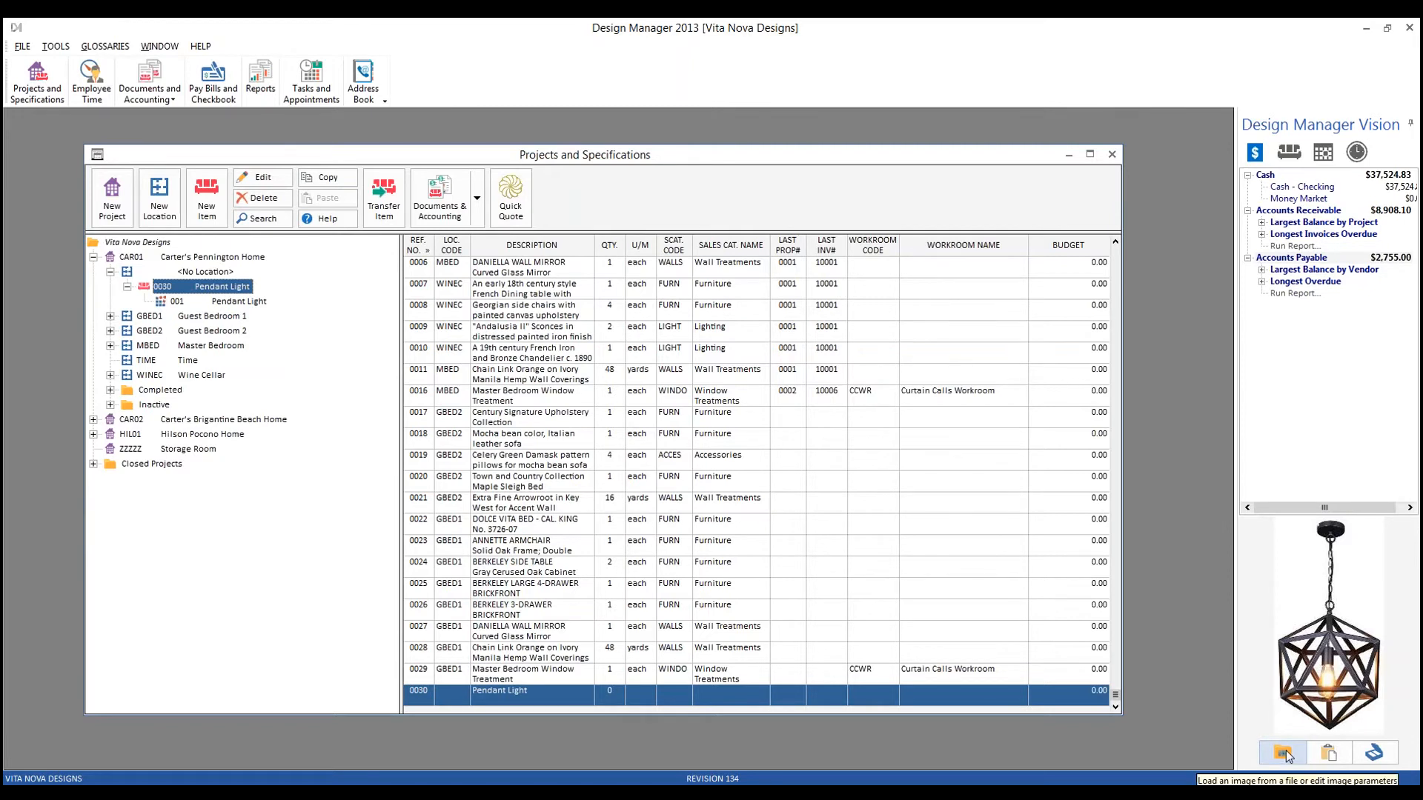
# Step: View the pictures of the Annette Armchair and Berkeley Side Table in Guest Bedroom 1 of CAR01, and of the Pendant Light
pyautogui.click(109, 315)
pyautogui.click(257, 346)
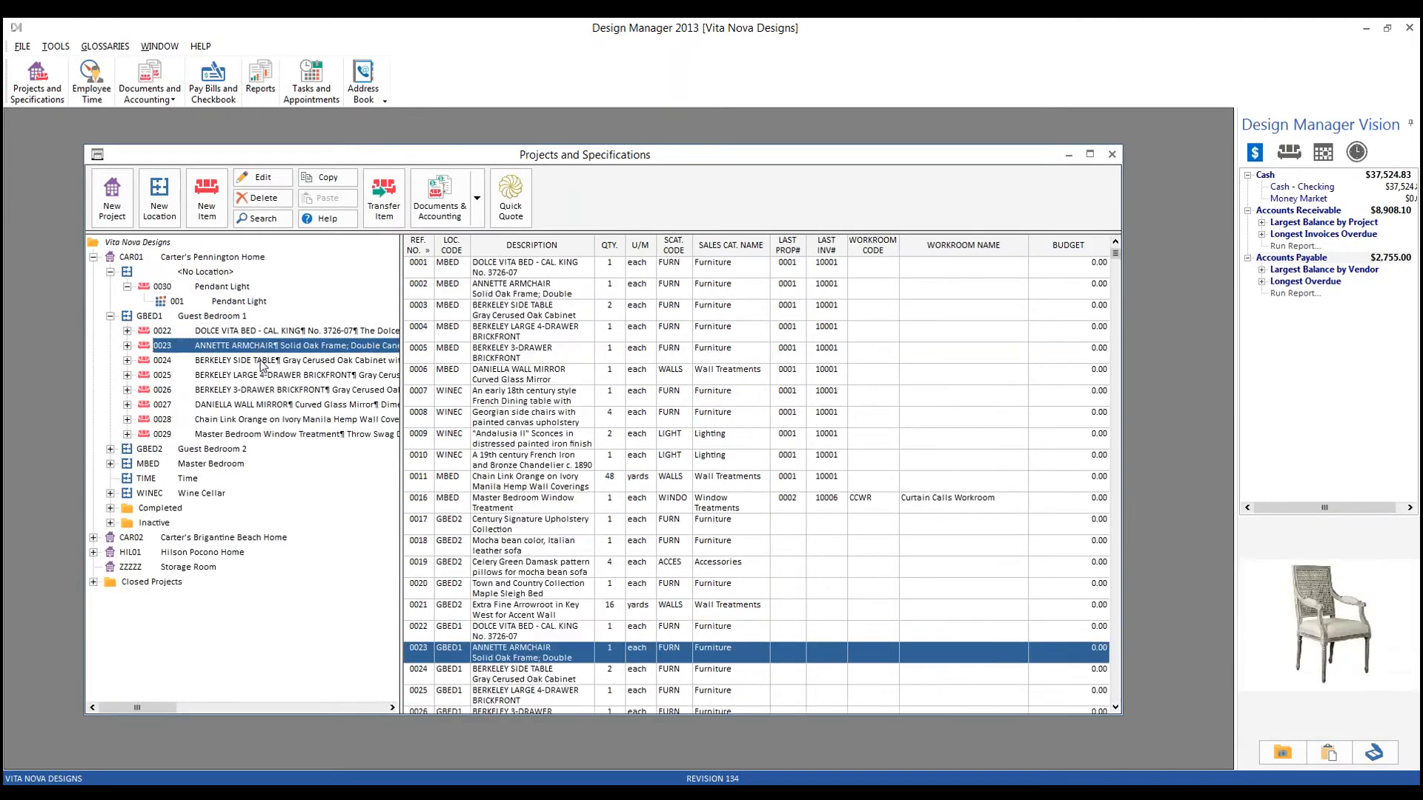
pyautogui.click(263, 361)
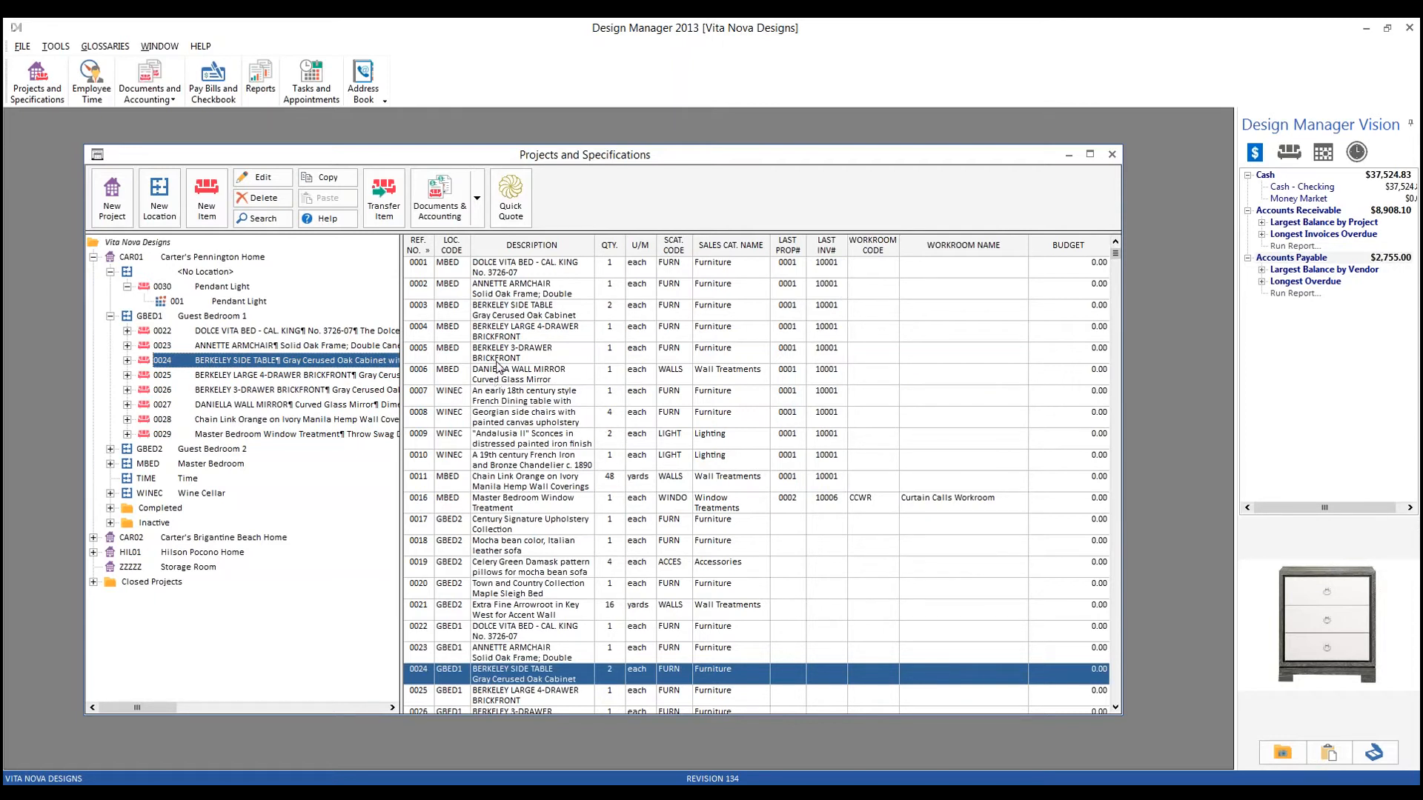
pyautogui.click(618, 459)
pyautogui.click(111, 272)
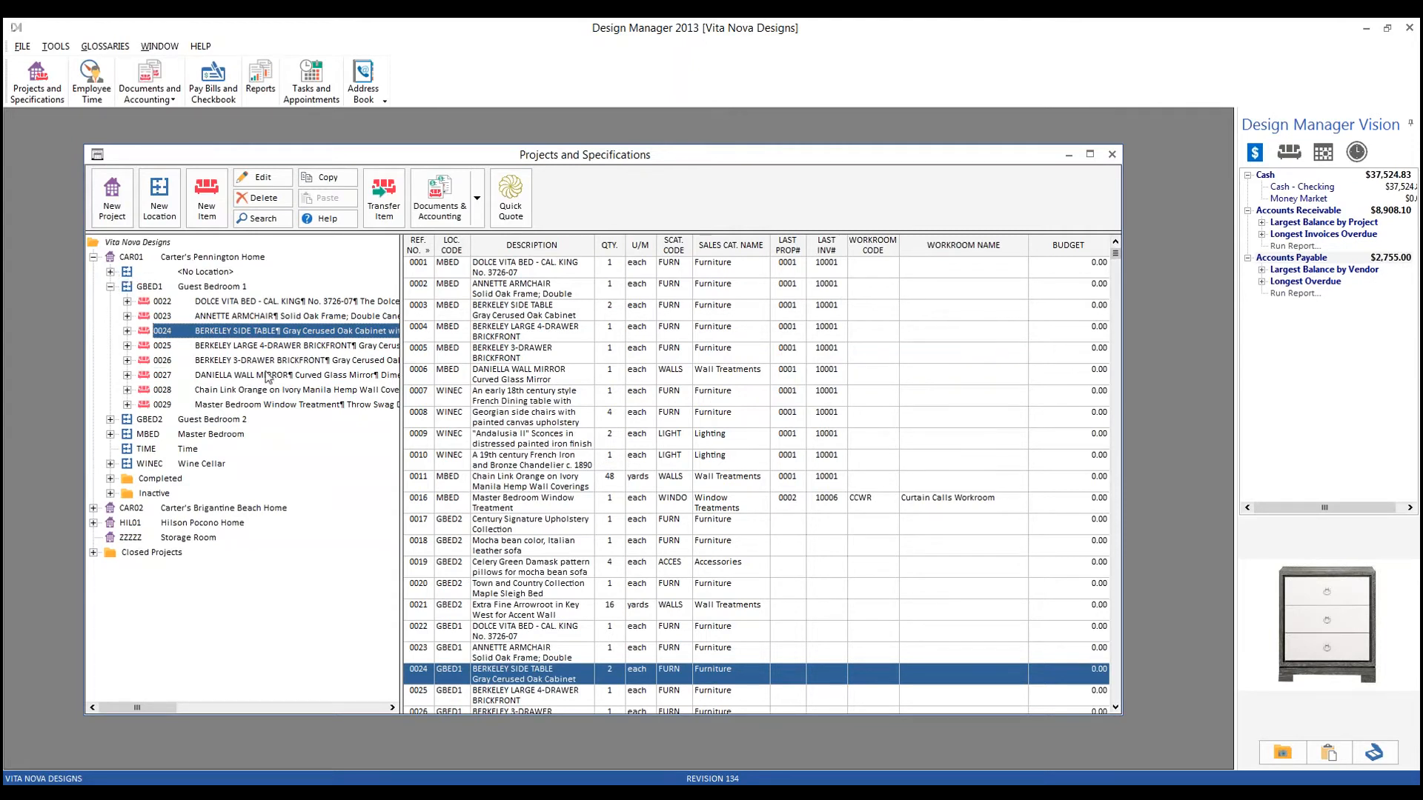
pyautogui.click(110, 272)
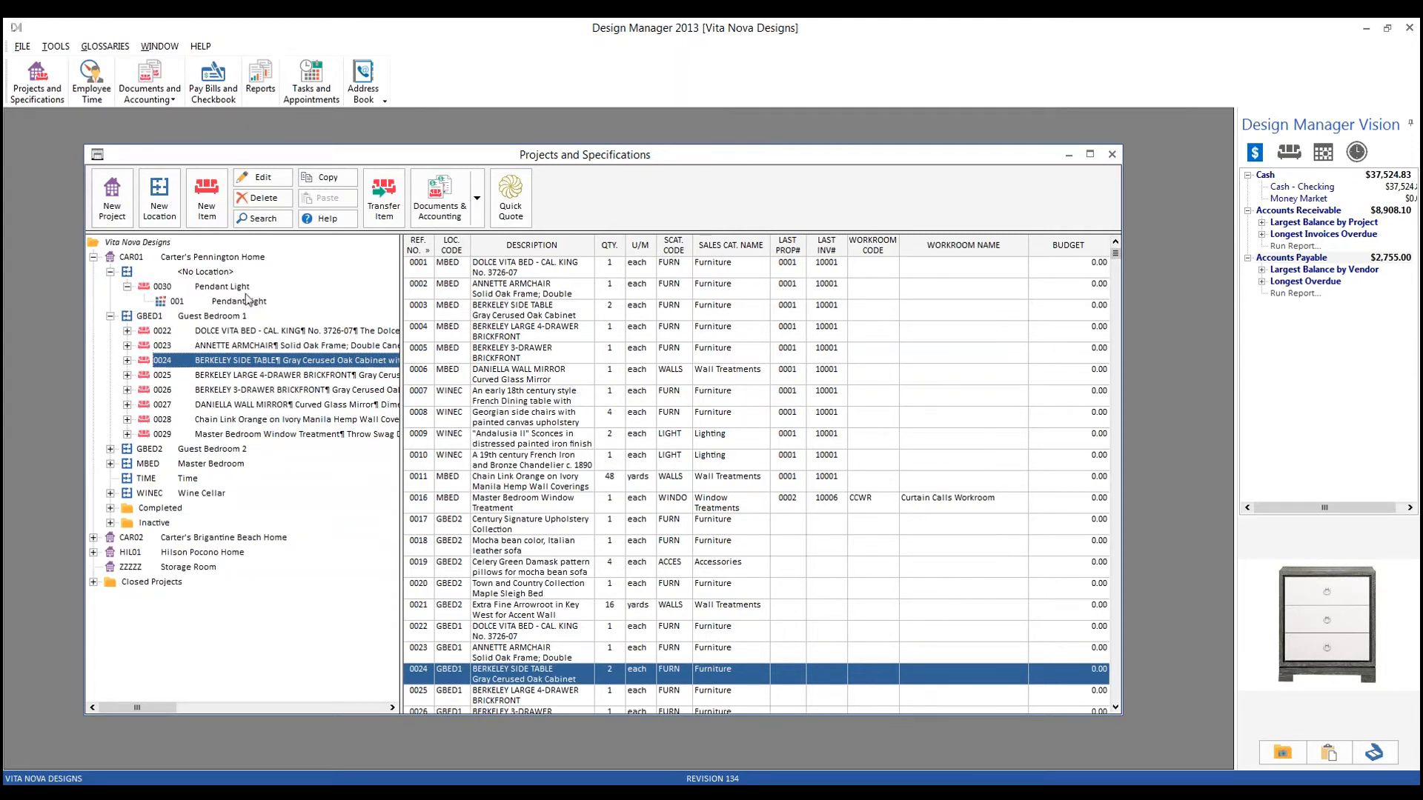
pyautogui.click(238, 288)
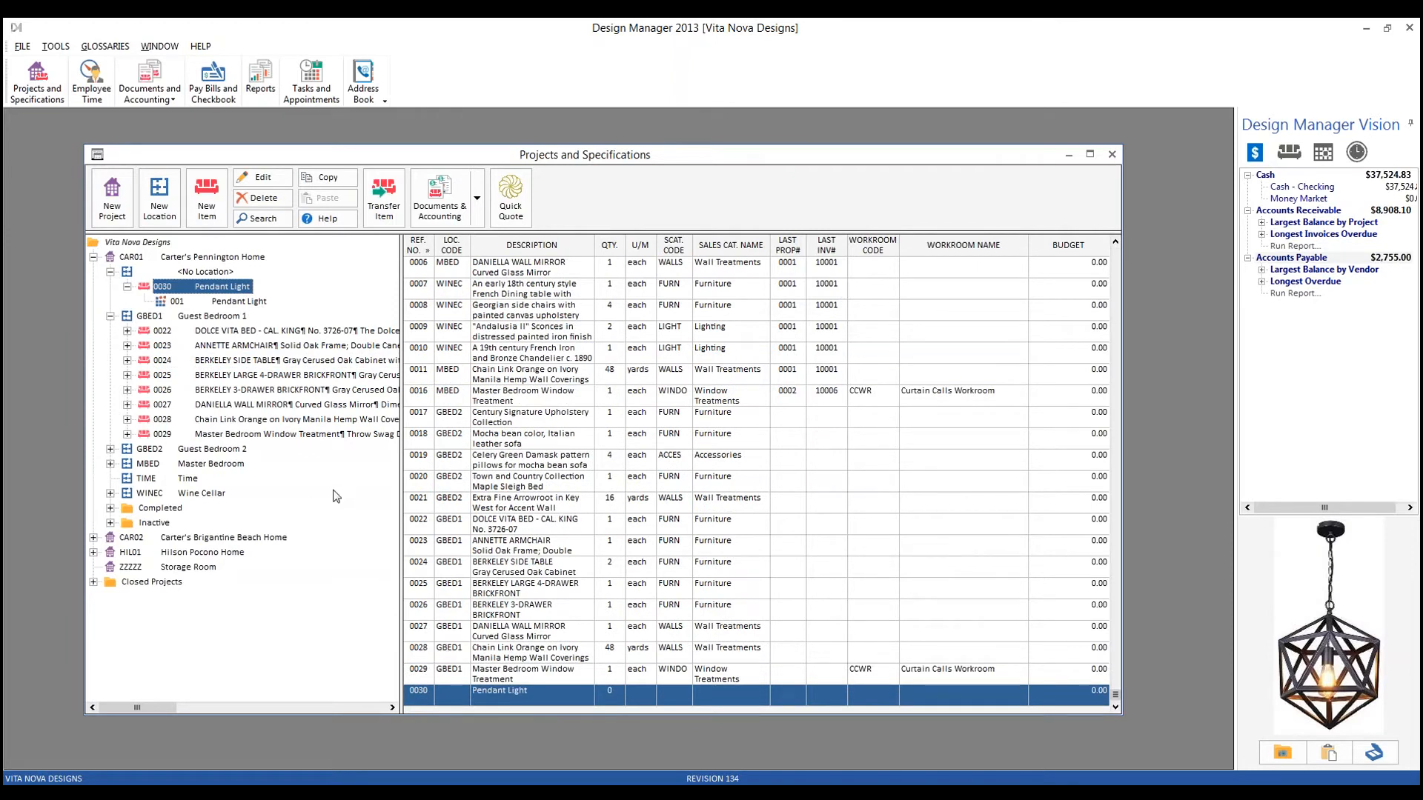
# Step: Copy the Pendant Light item from CAR01 into the Outdoor Living Area of CAR02 and select the pasted copy
pyautogui.click(284, 539)
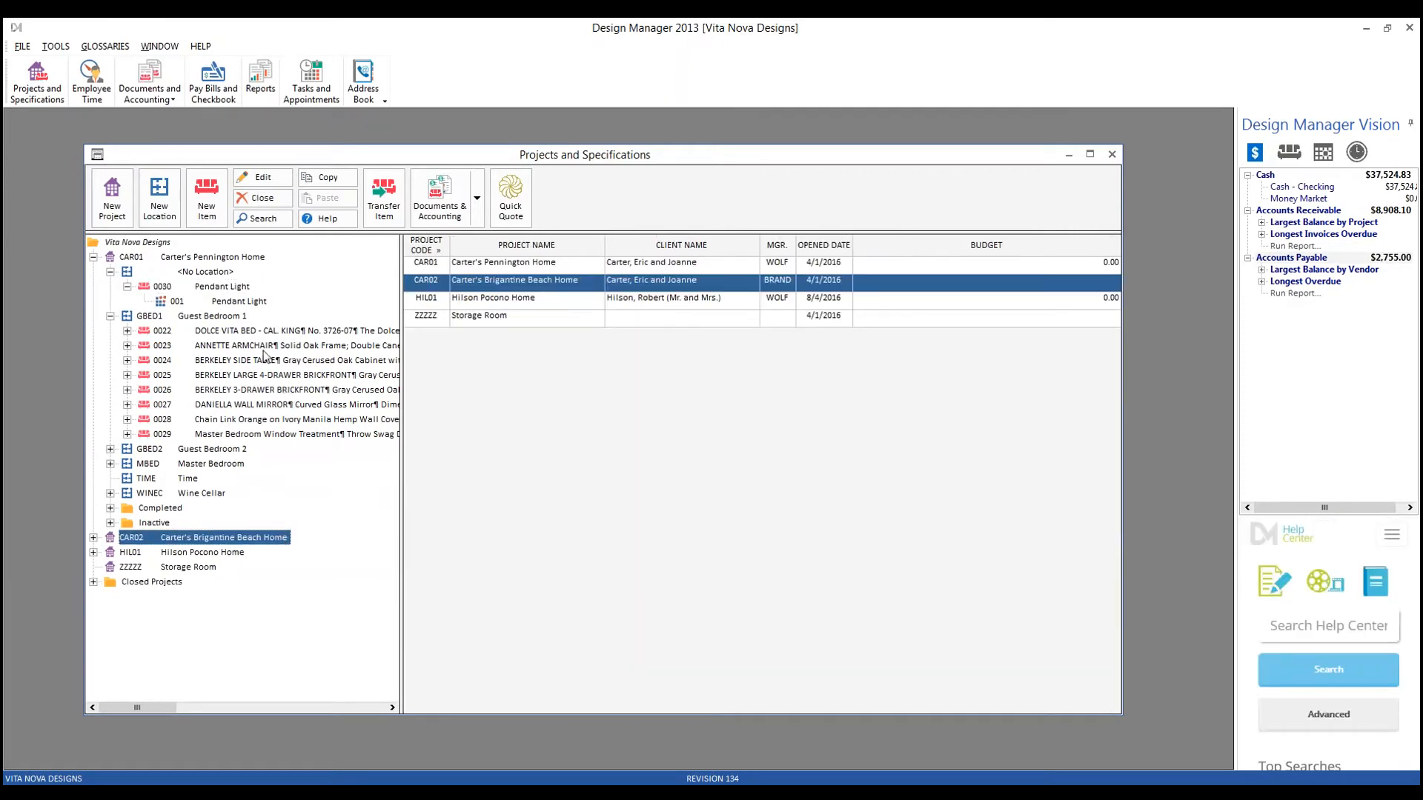
pyautogui.click(226, 289)
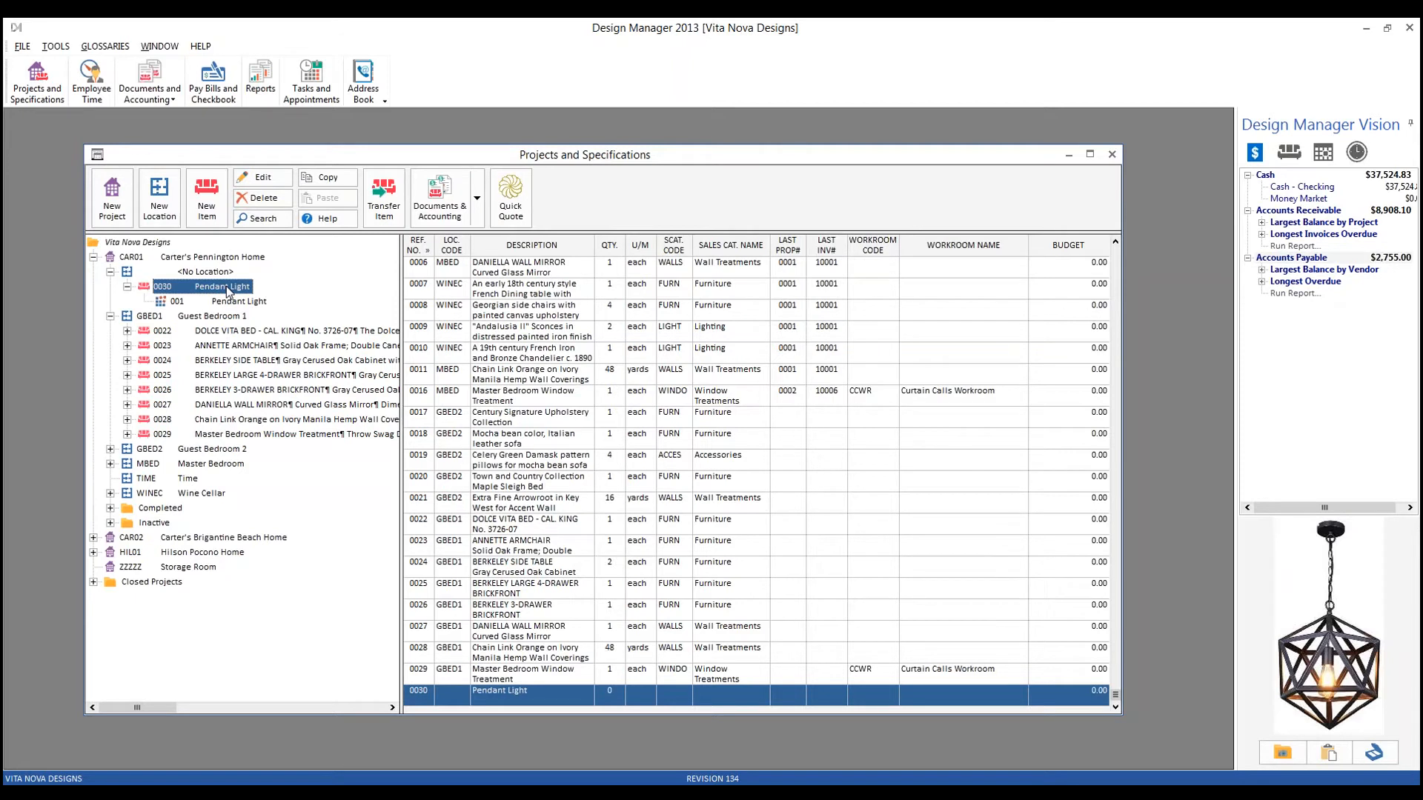
pyautogui.click(339, 183)
pyautogui.click(93, 538)
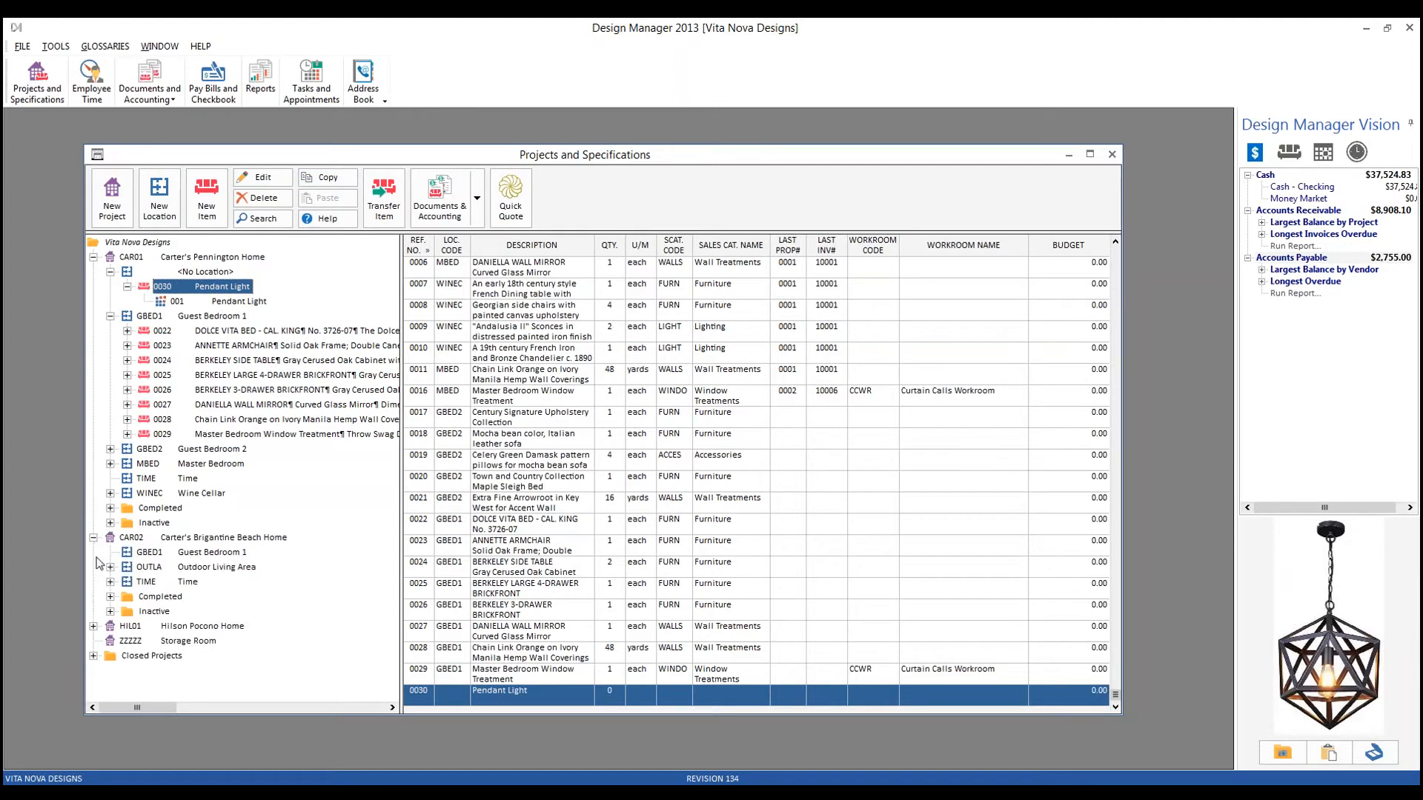
pyautogui.click(216, 567)
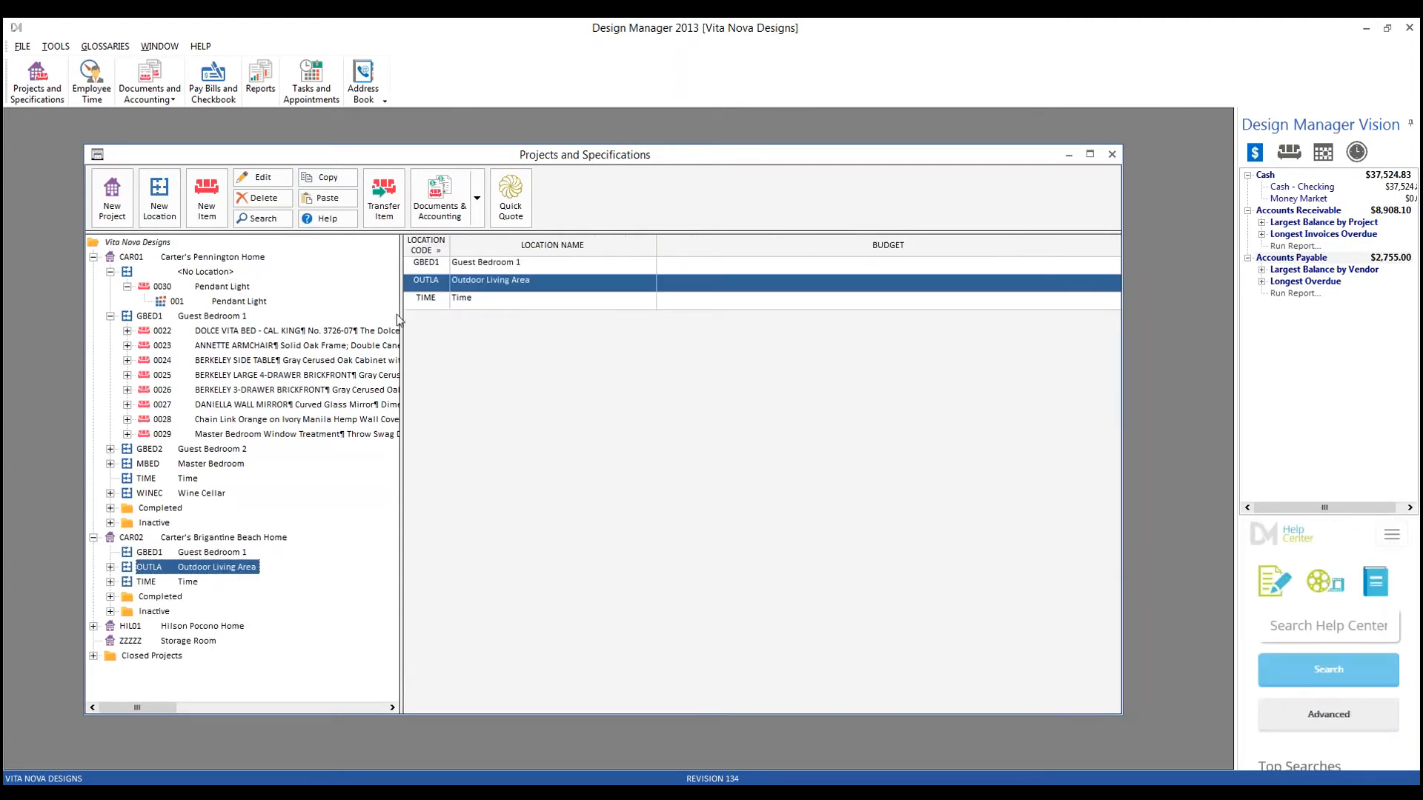
pyautogui.click(328, 199)
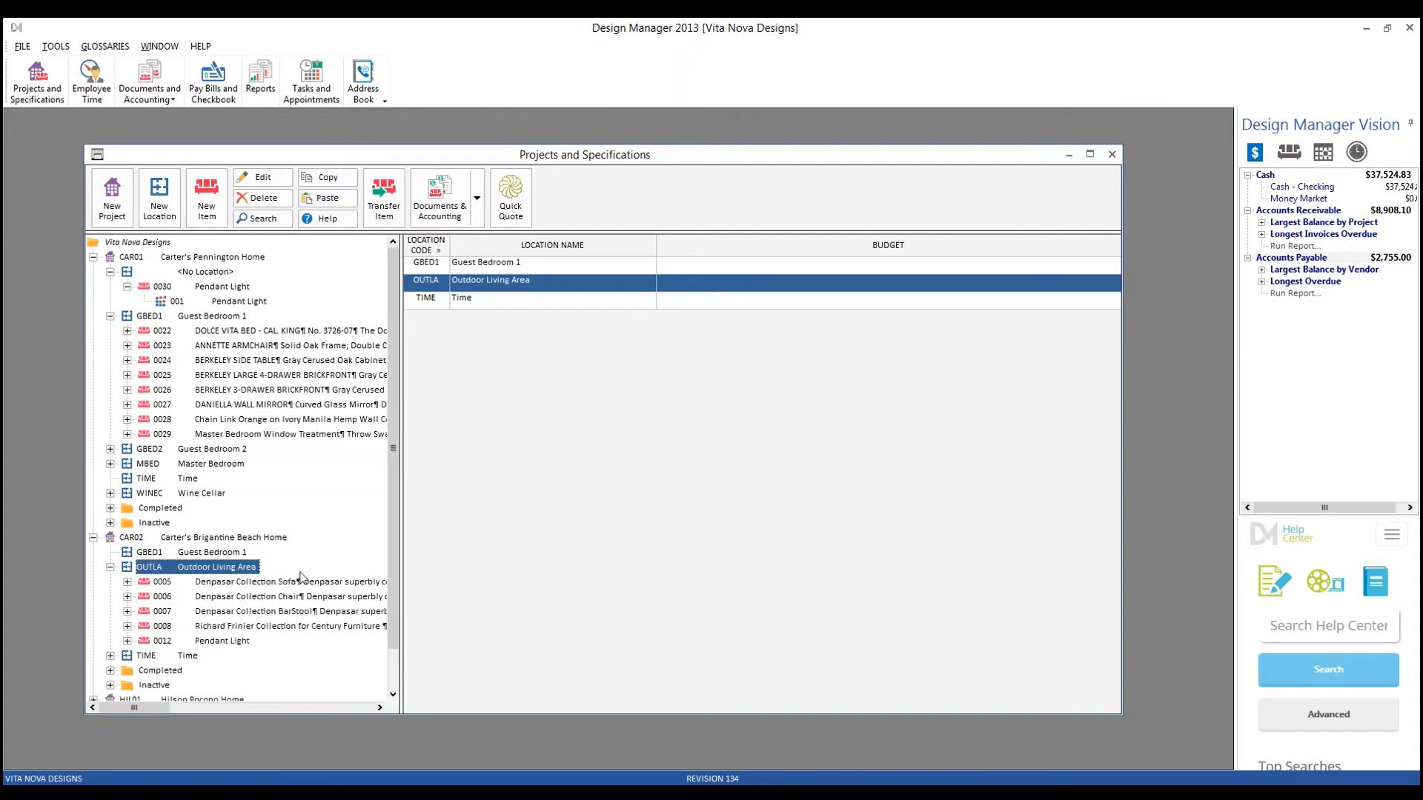
pyautogui.click(226, 642)
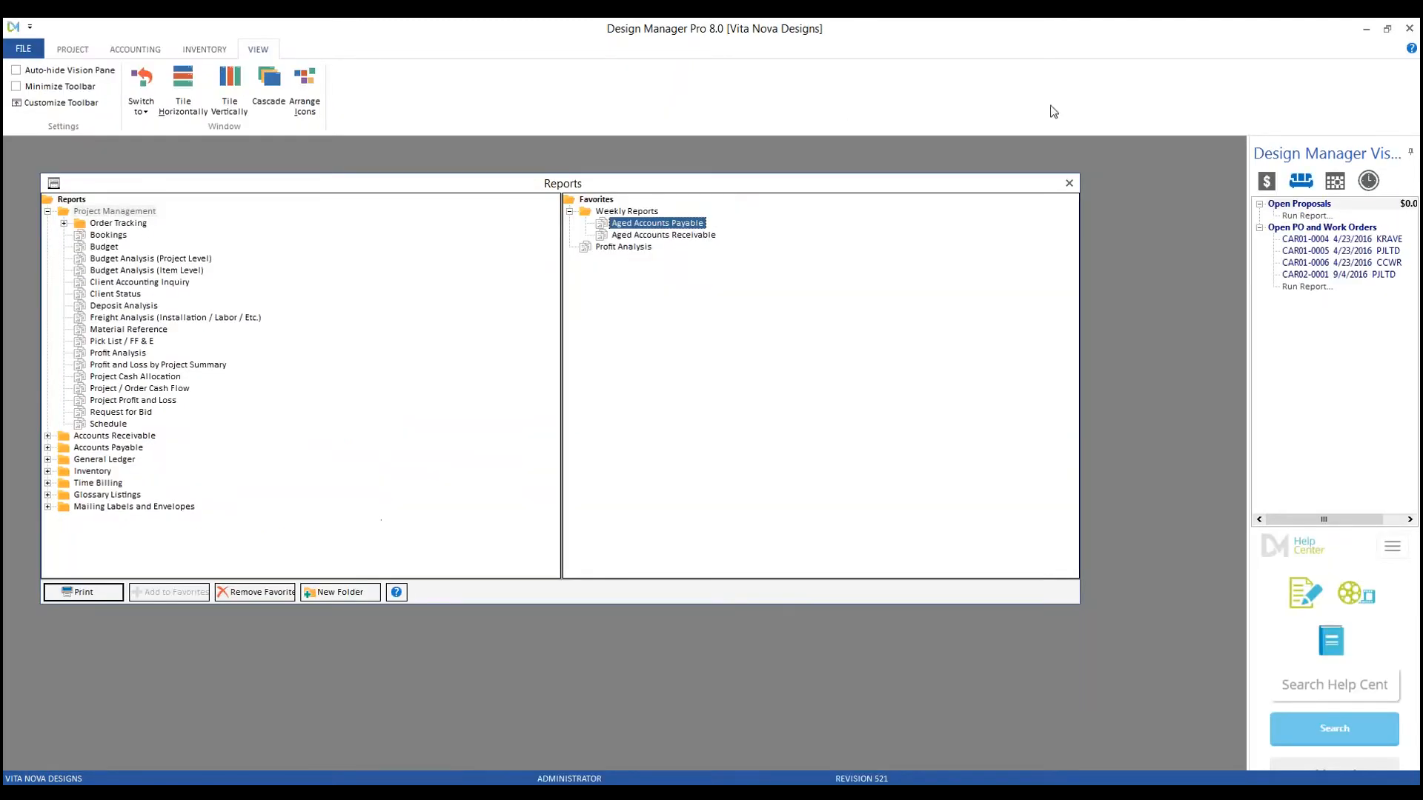
# Step: Switch to Design Manager Pro 8.0, close the Reports window, and open the project specifications for CAR01
pyautogui.click(1068, 183)
pyautogui.click(72, 50)
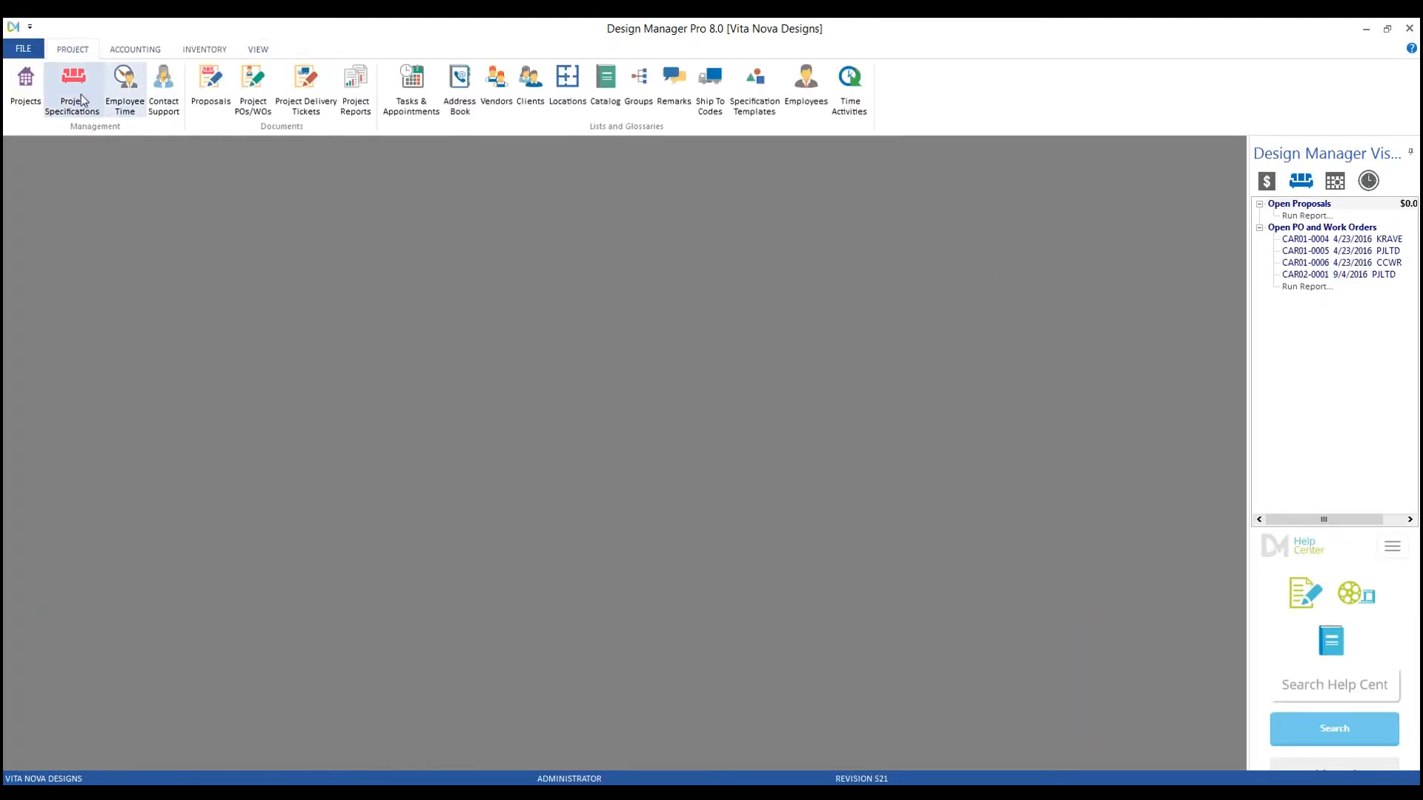
pyautogui.click(73, 85)
pyautogui.write('CAR01')
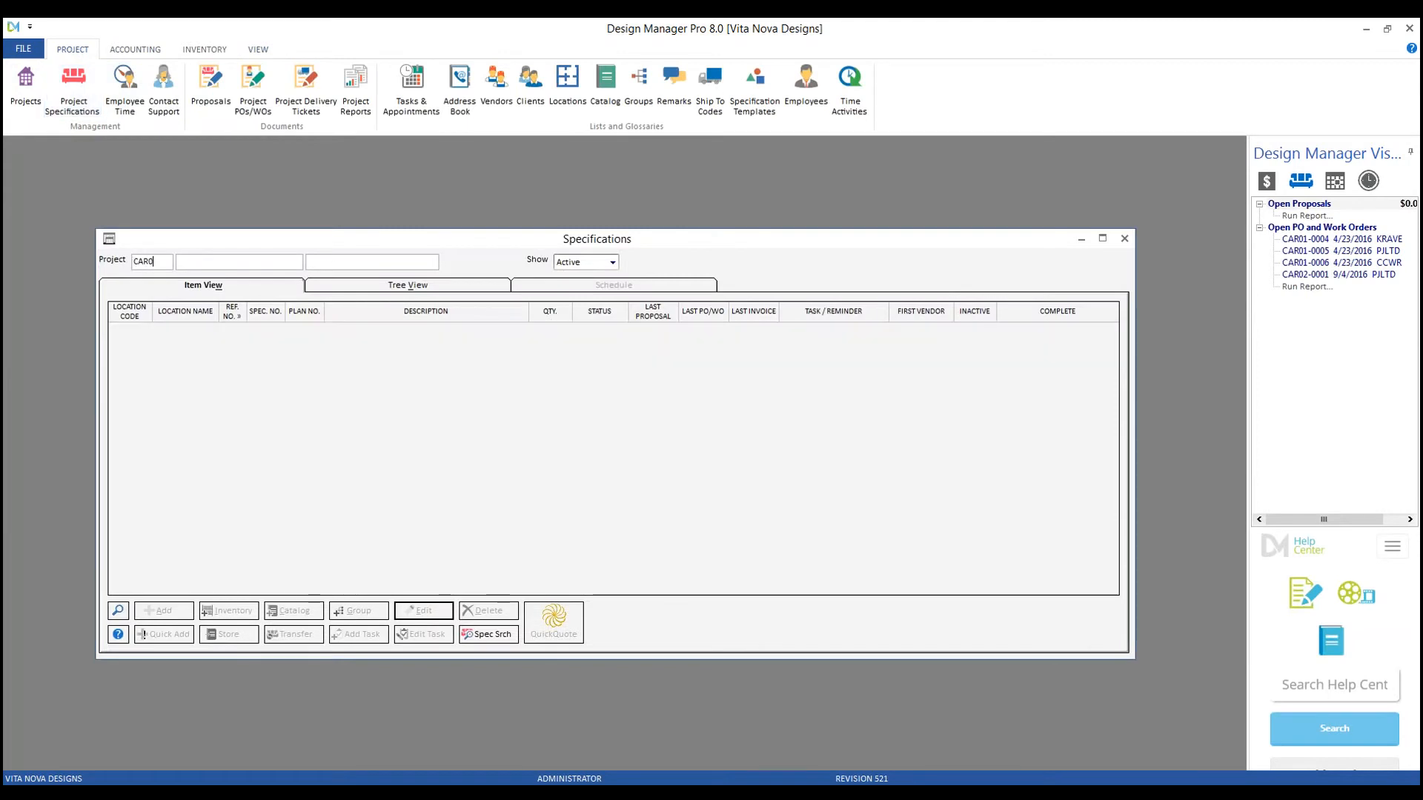
pyautogui.press('Tab')
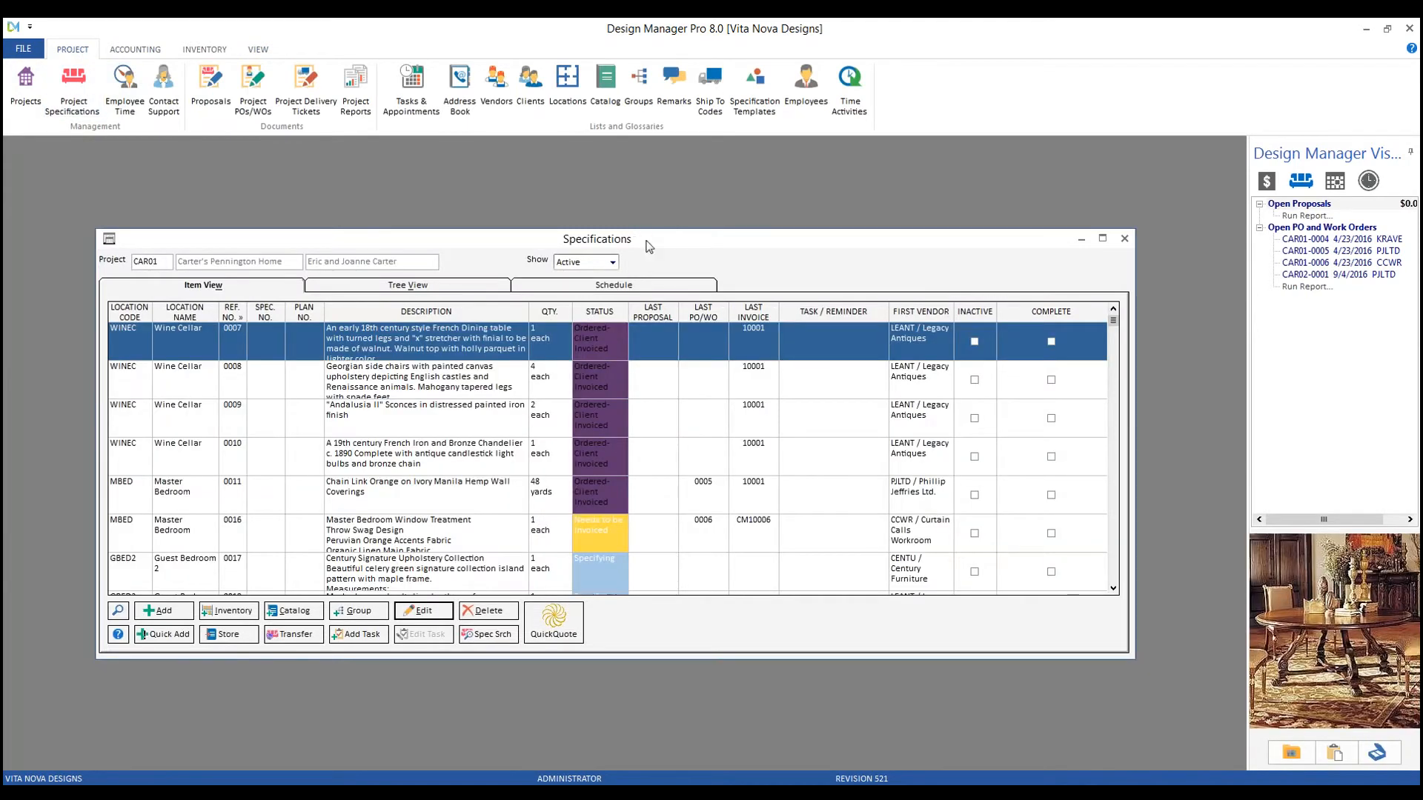
# Step: Copy the Celery Green Damask pattern pillows item of Guest Bedroom 2 from the project's tree view
pyautogui.click(439, 421)
pyautogui.scroll(-1, 439, 421)
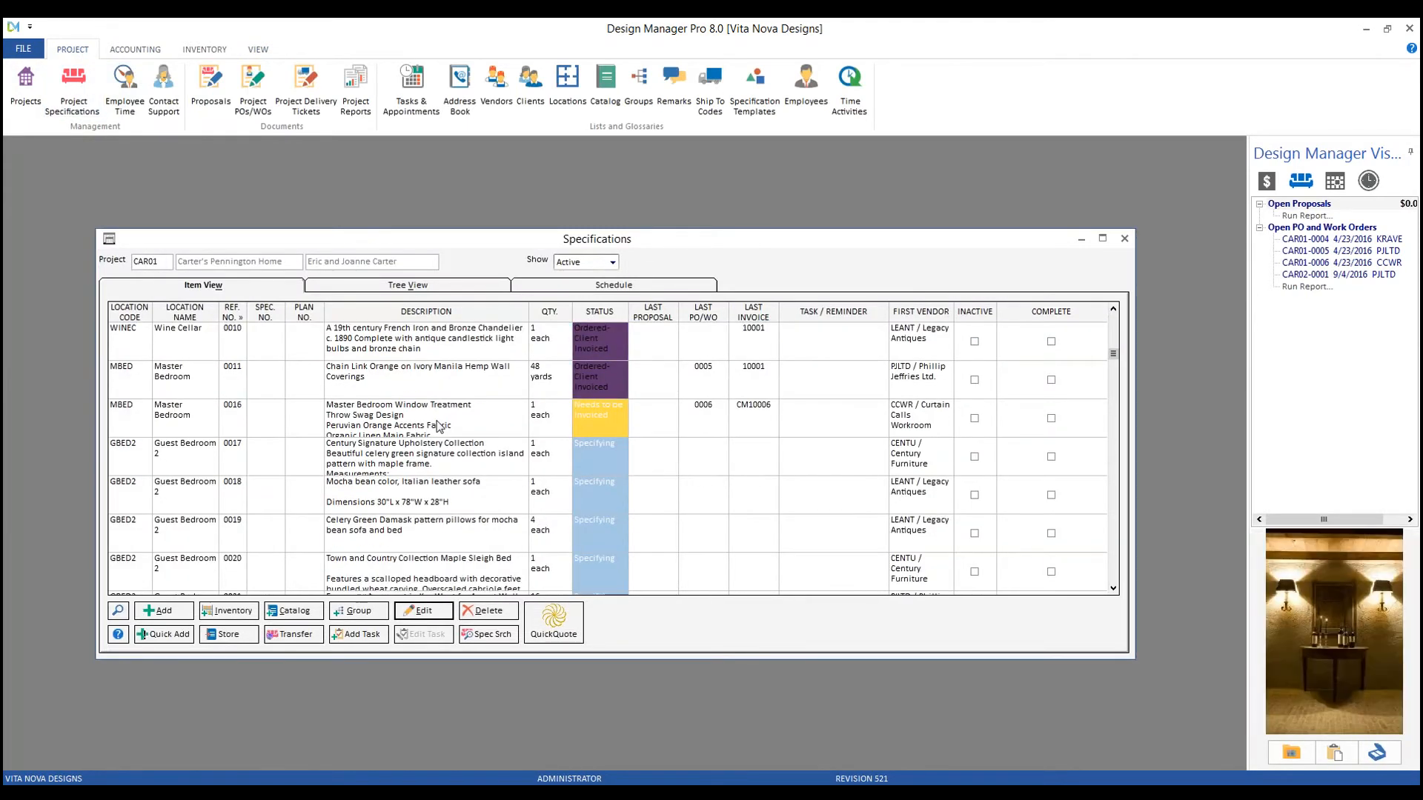
pyautogui.click(483, 532)
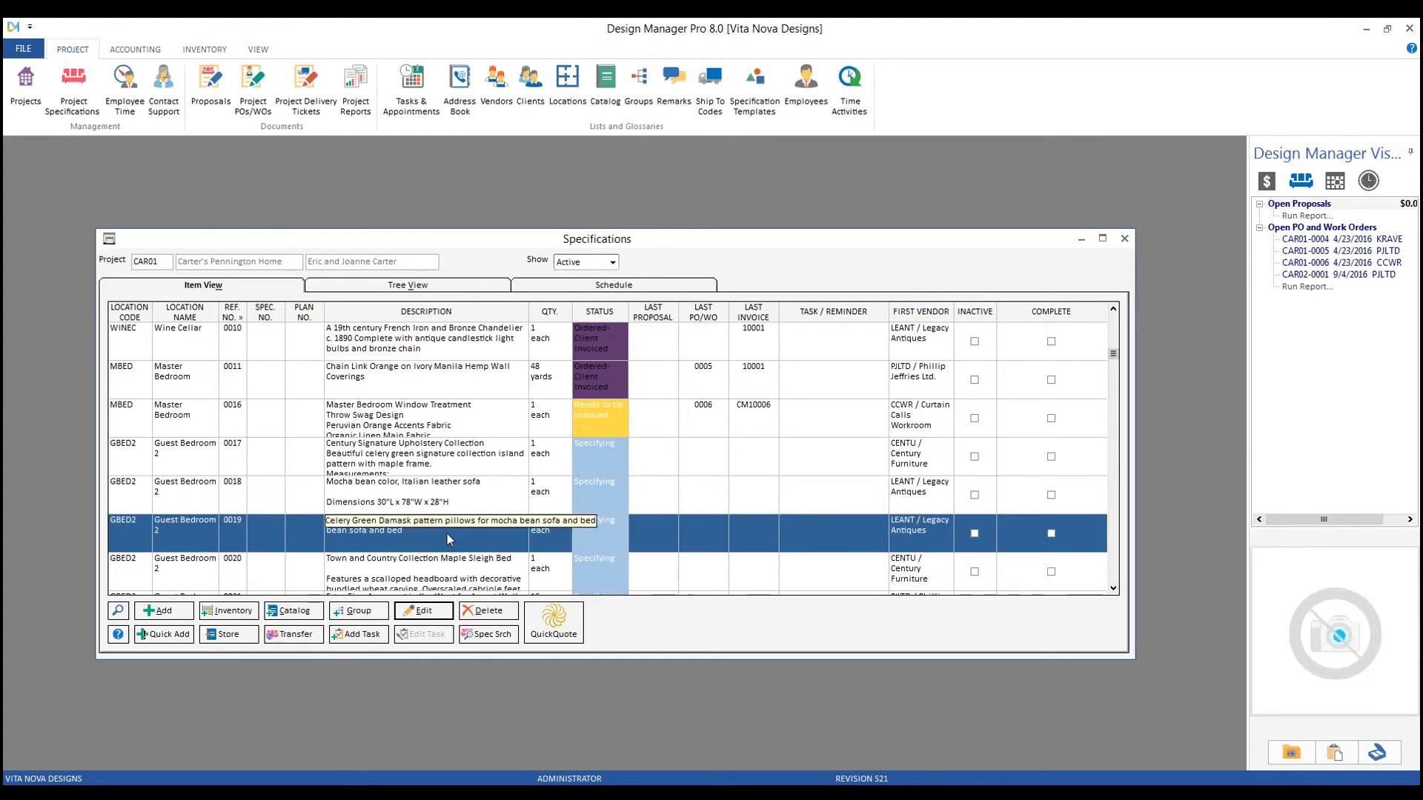
pyautogui.click(452, 289)
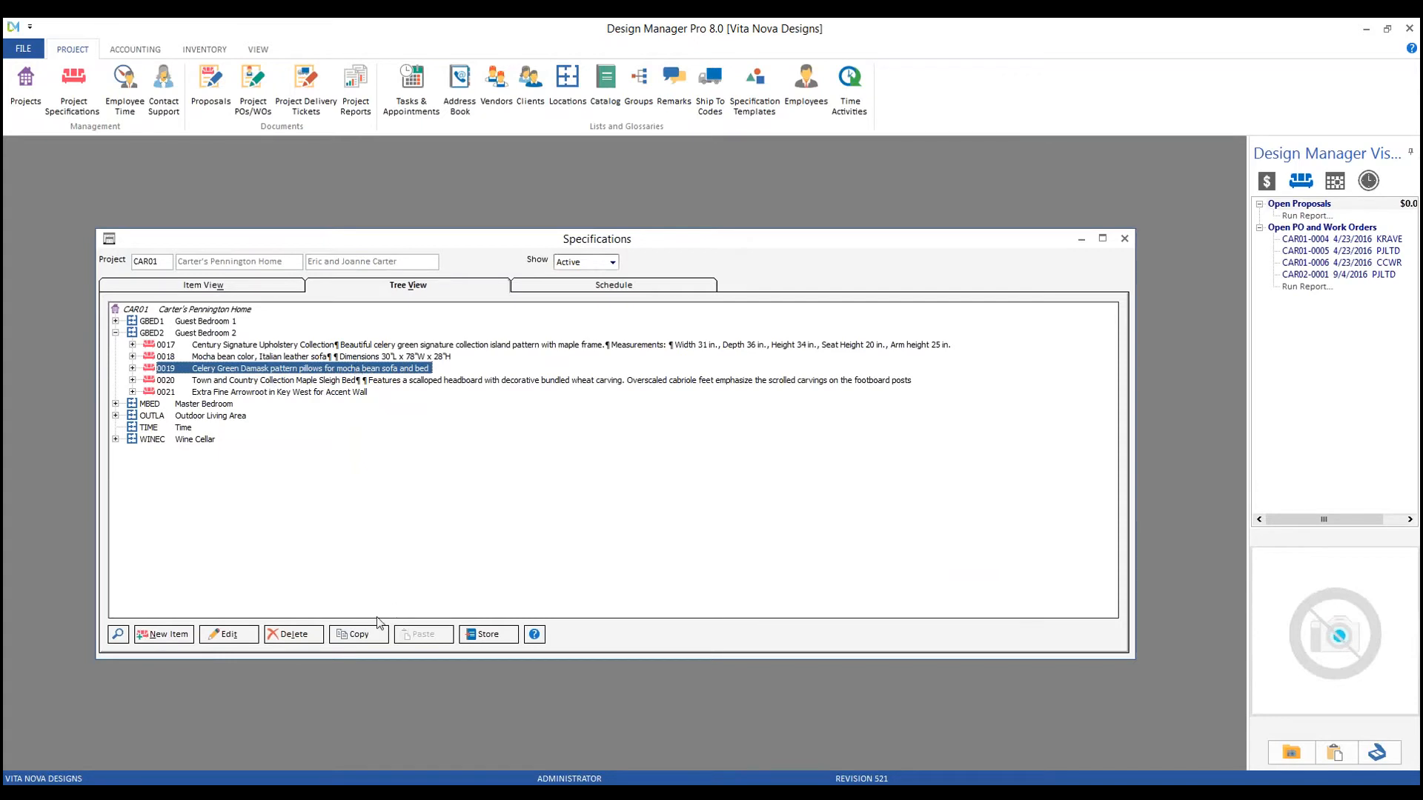
pyautogui.click(357, 636)
# Step: Paste the copied pillows item into the Wine Cellar location of project HIL01 and check it in the item view
pyautogui.doubleClick(162, 262)
pyautogui.press('BackSpace')
pyautogui.write('HIL01')
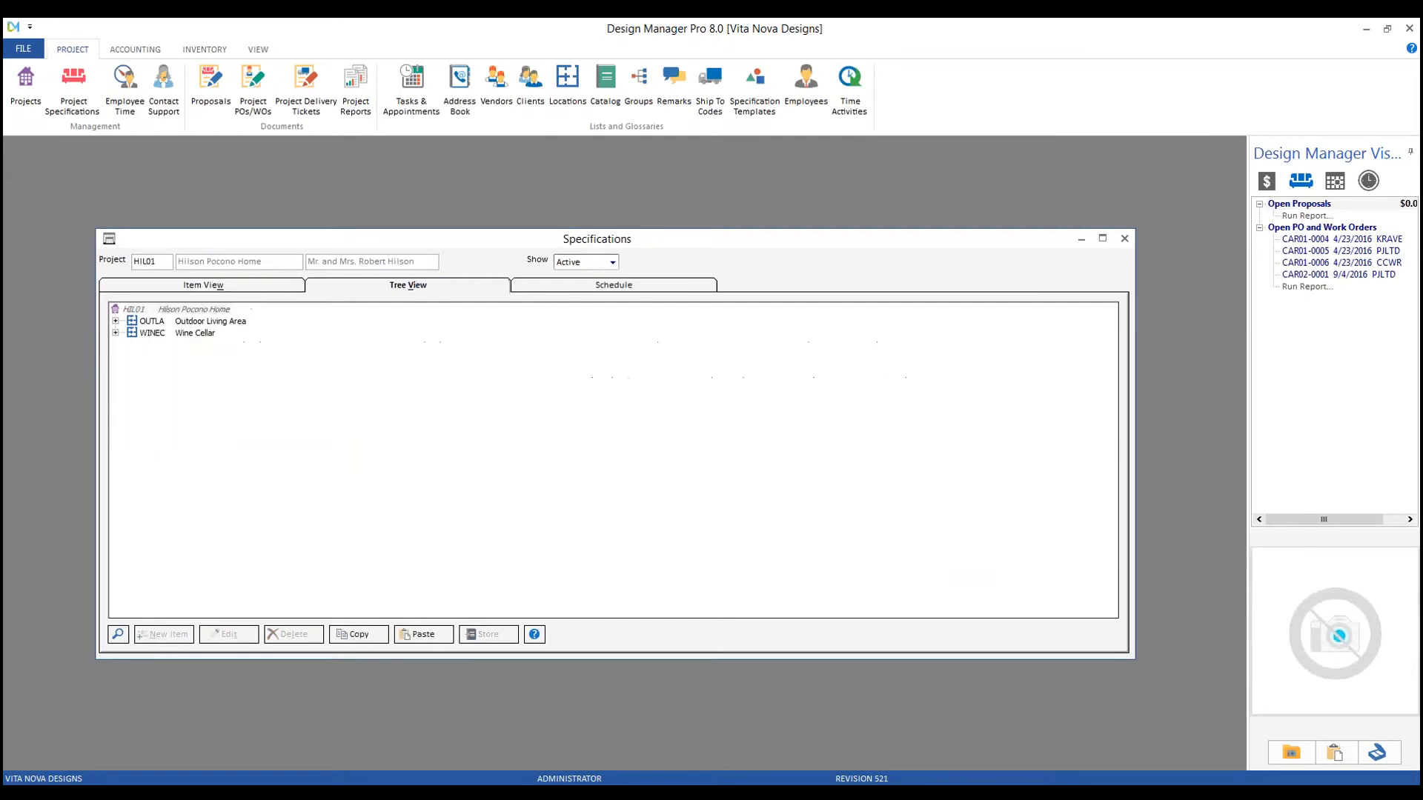
pyautogui.click(177, 333)
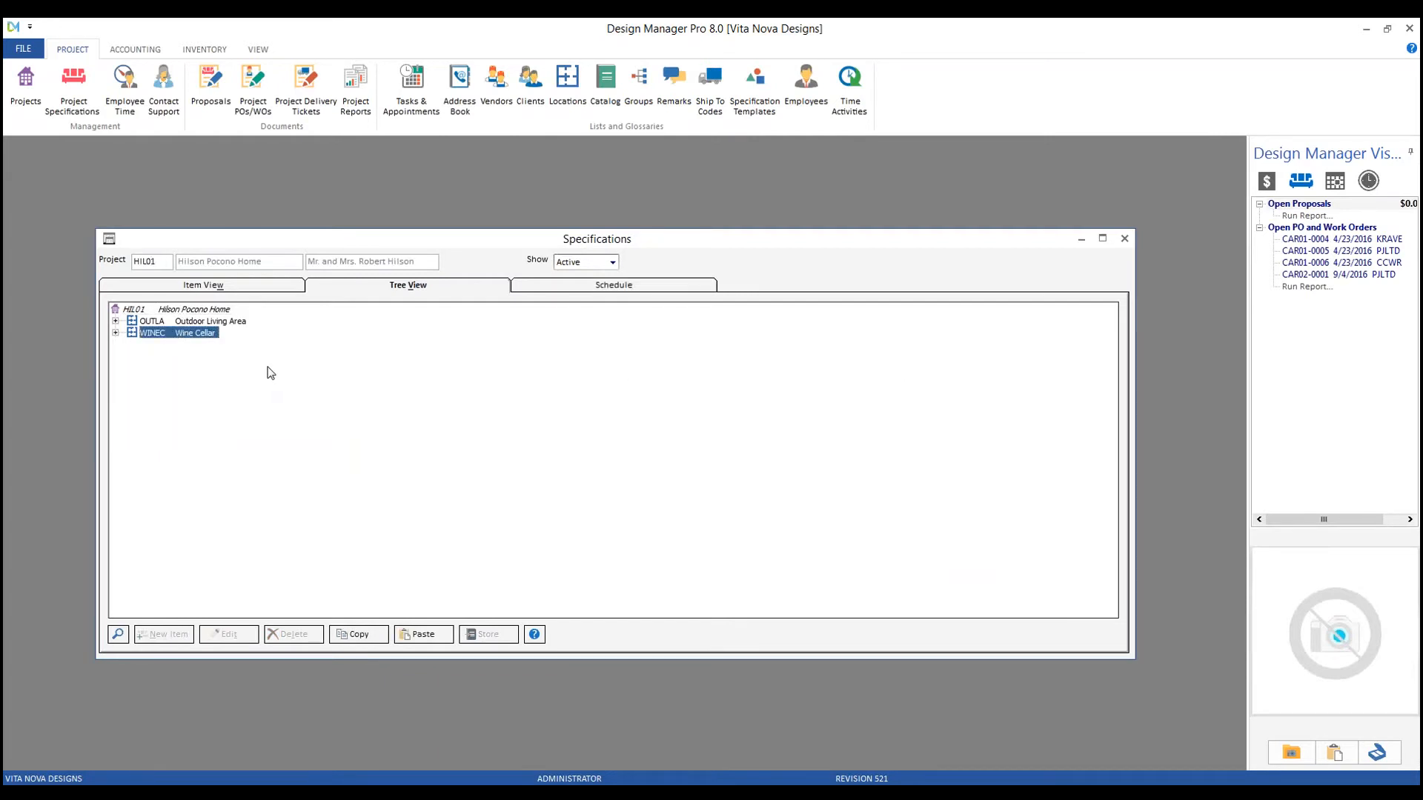
pyautogui.click(425, 635)
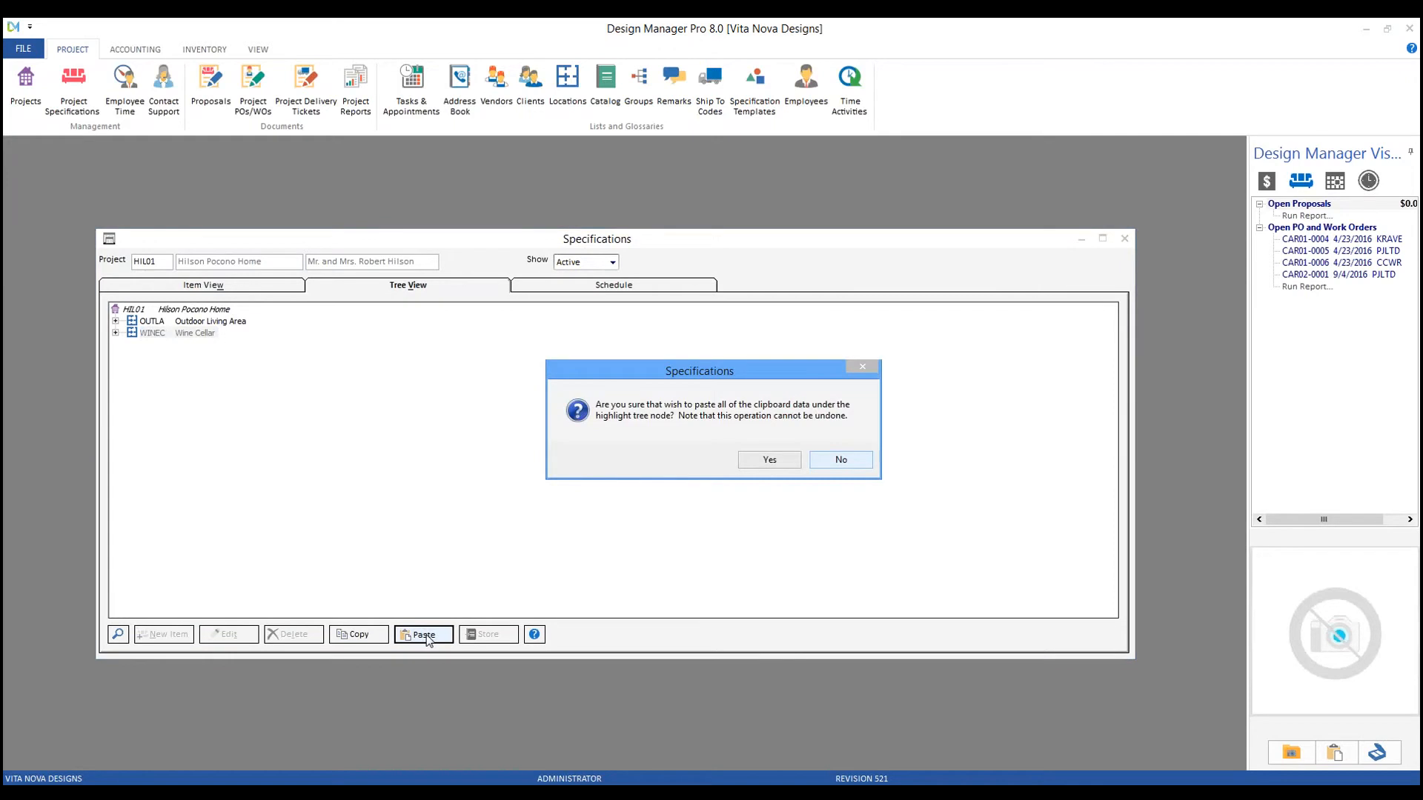
pyautogui.click(772, 461)
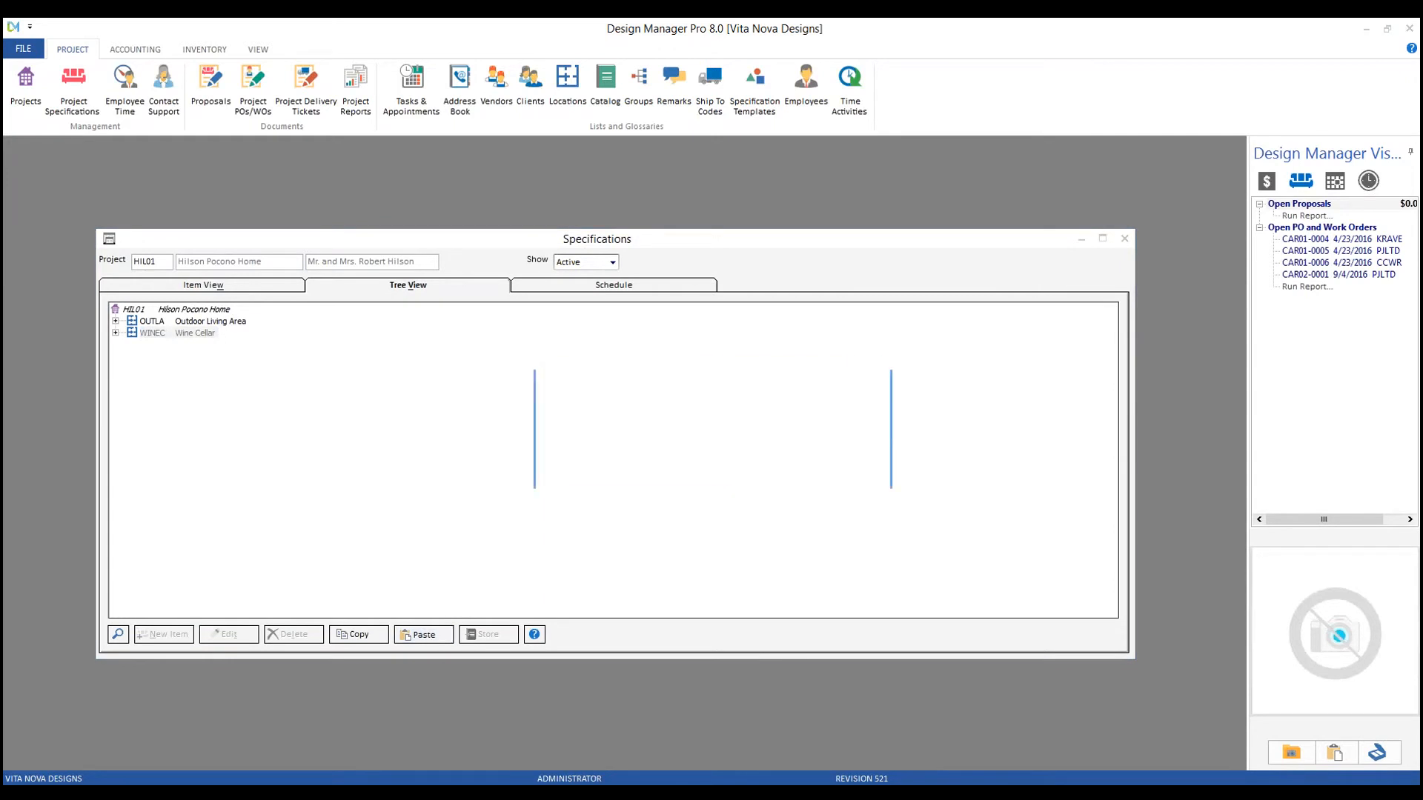
pyautogui.click(826, 476)
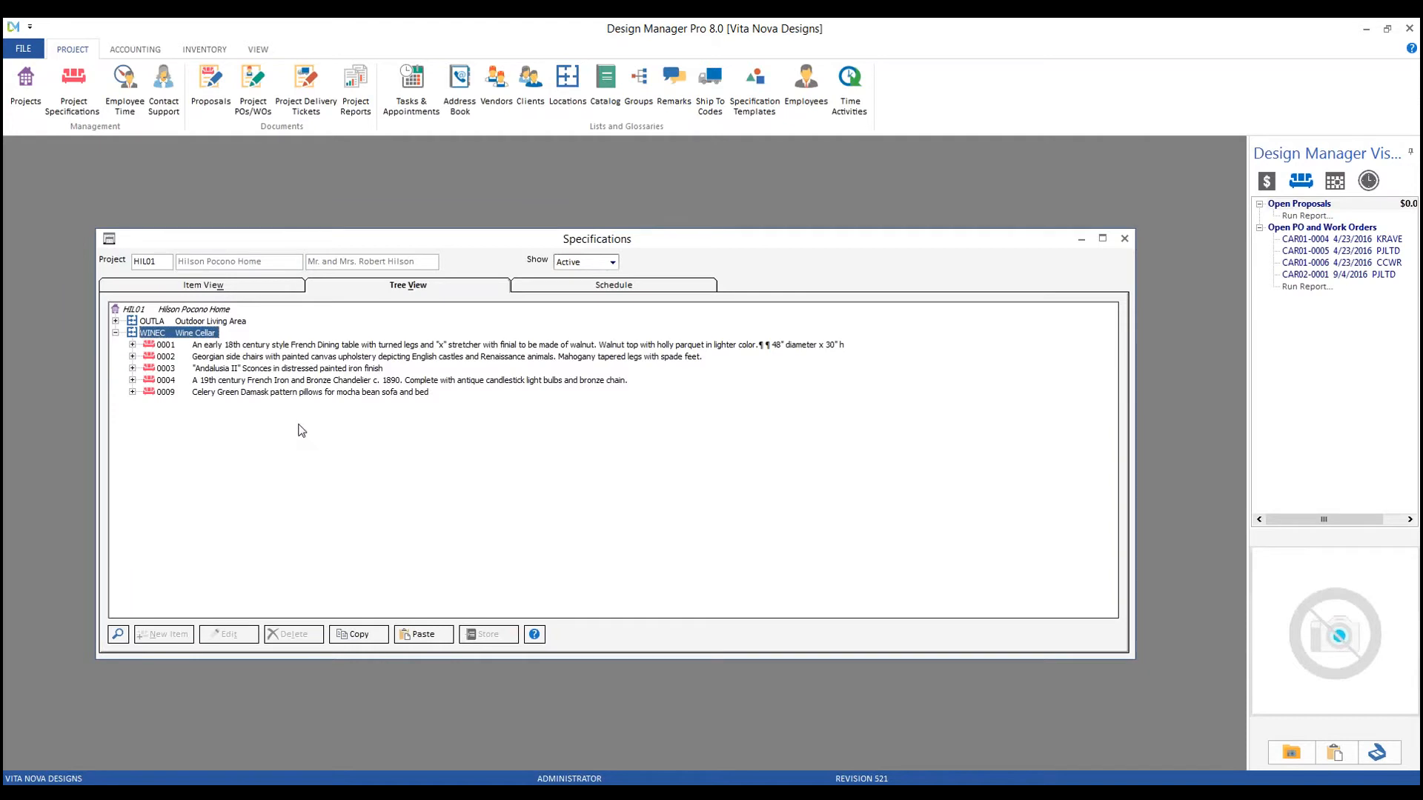
pyautogui.click(306, 393)
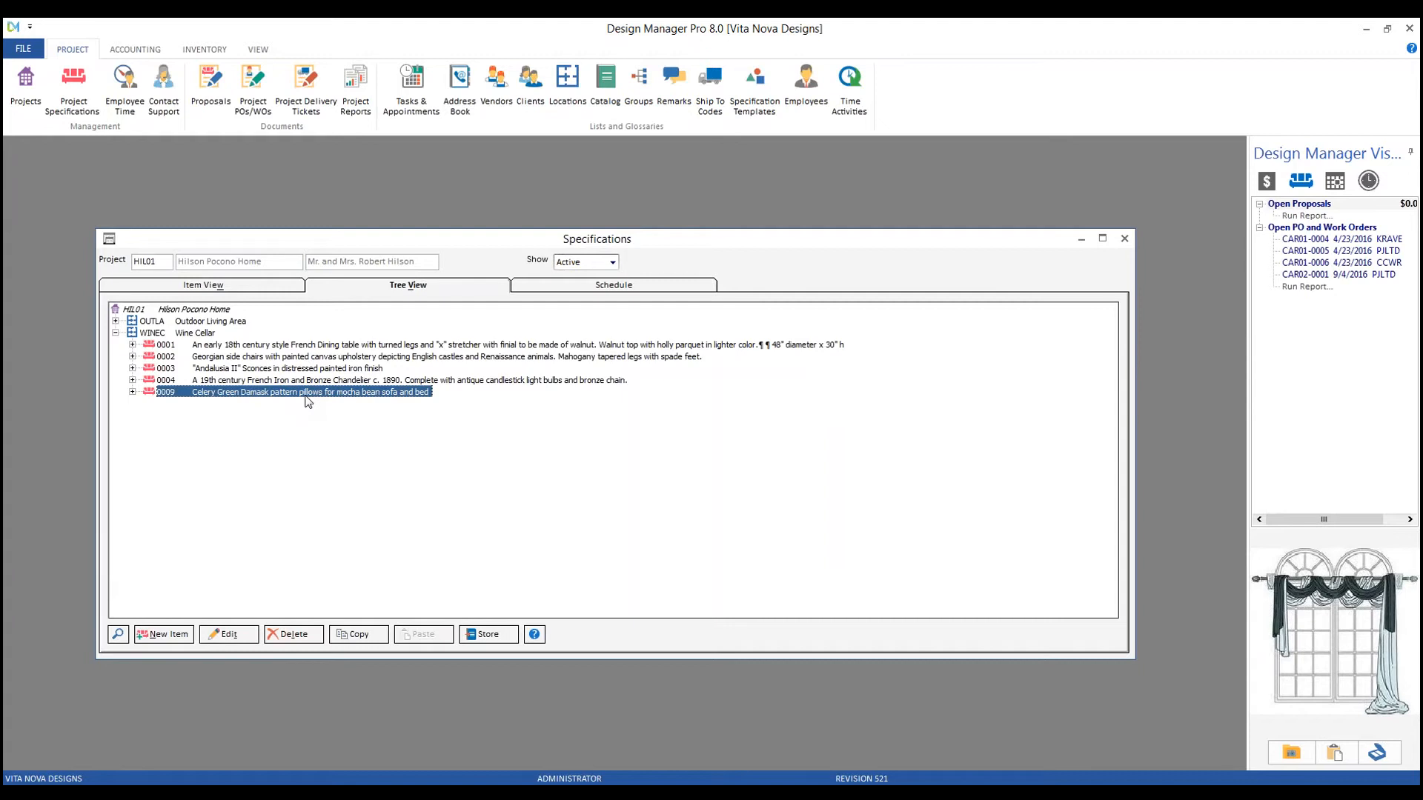
pyautogui.click(205, 288)
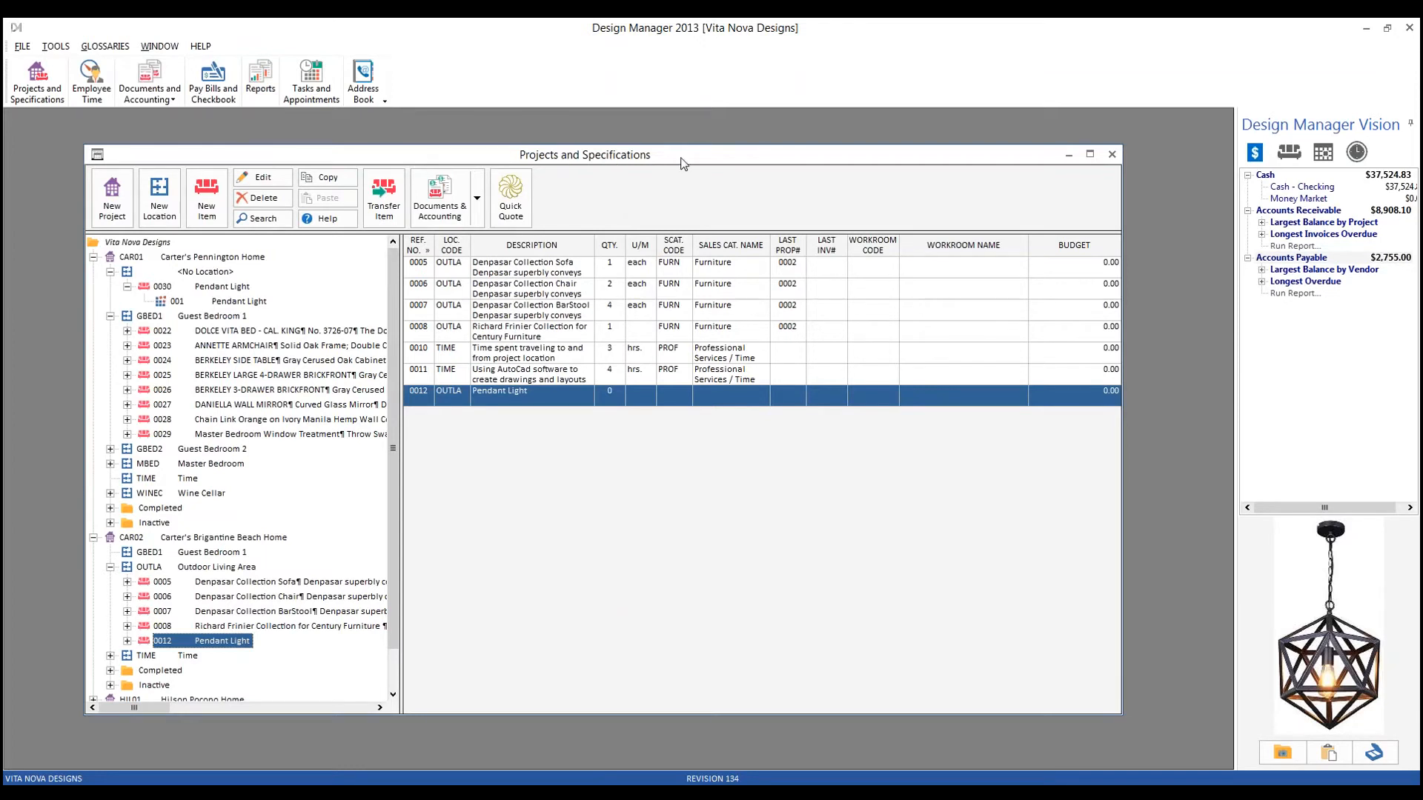
# Step: Open the specification search in Design Manager 2013 and look through the available search criteria
pyautogui.click(261, 220)
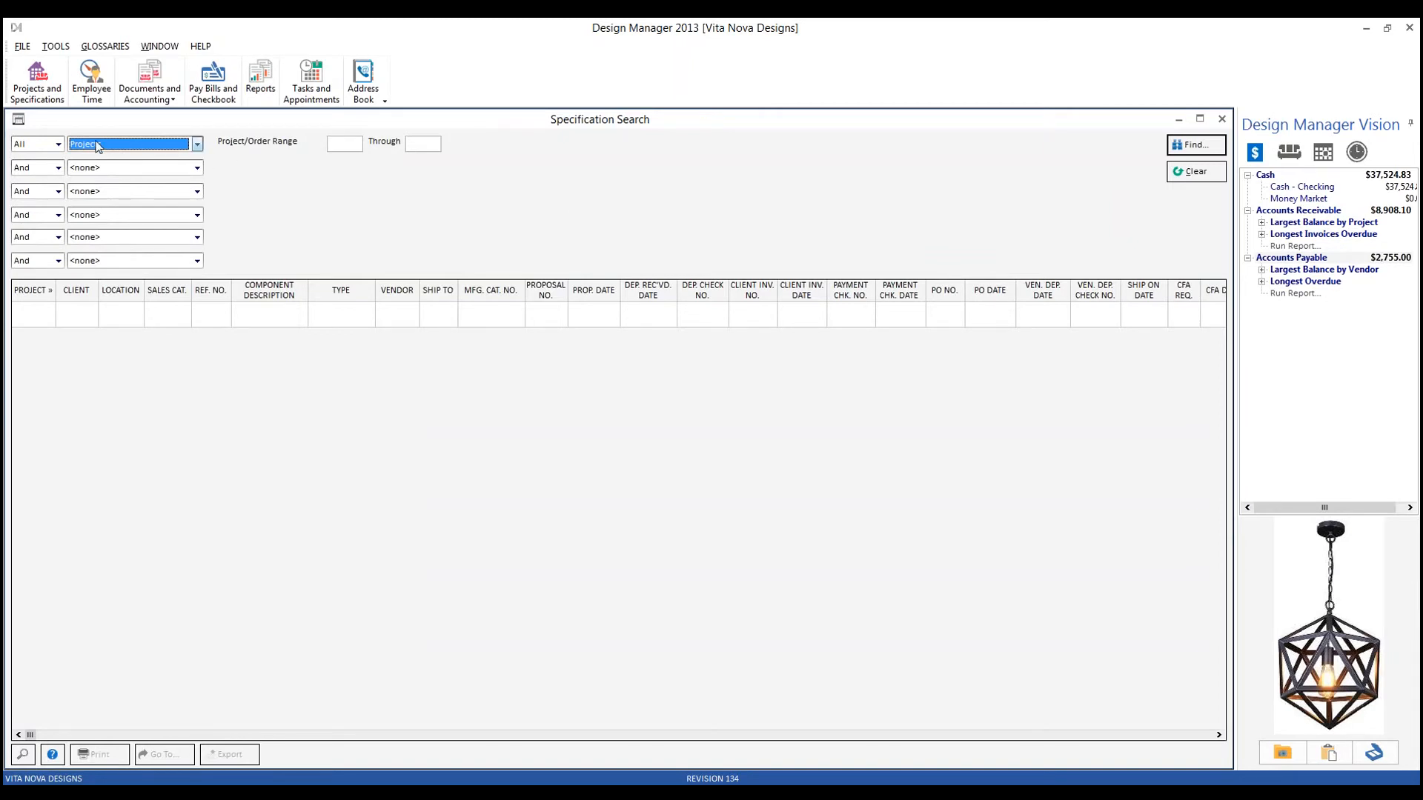
pyautogui.click(199, 145)
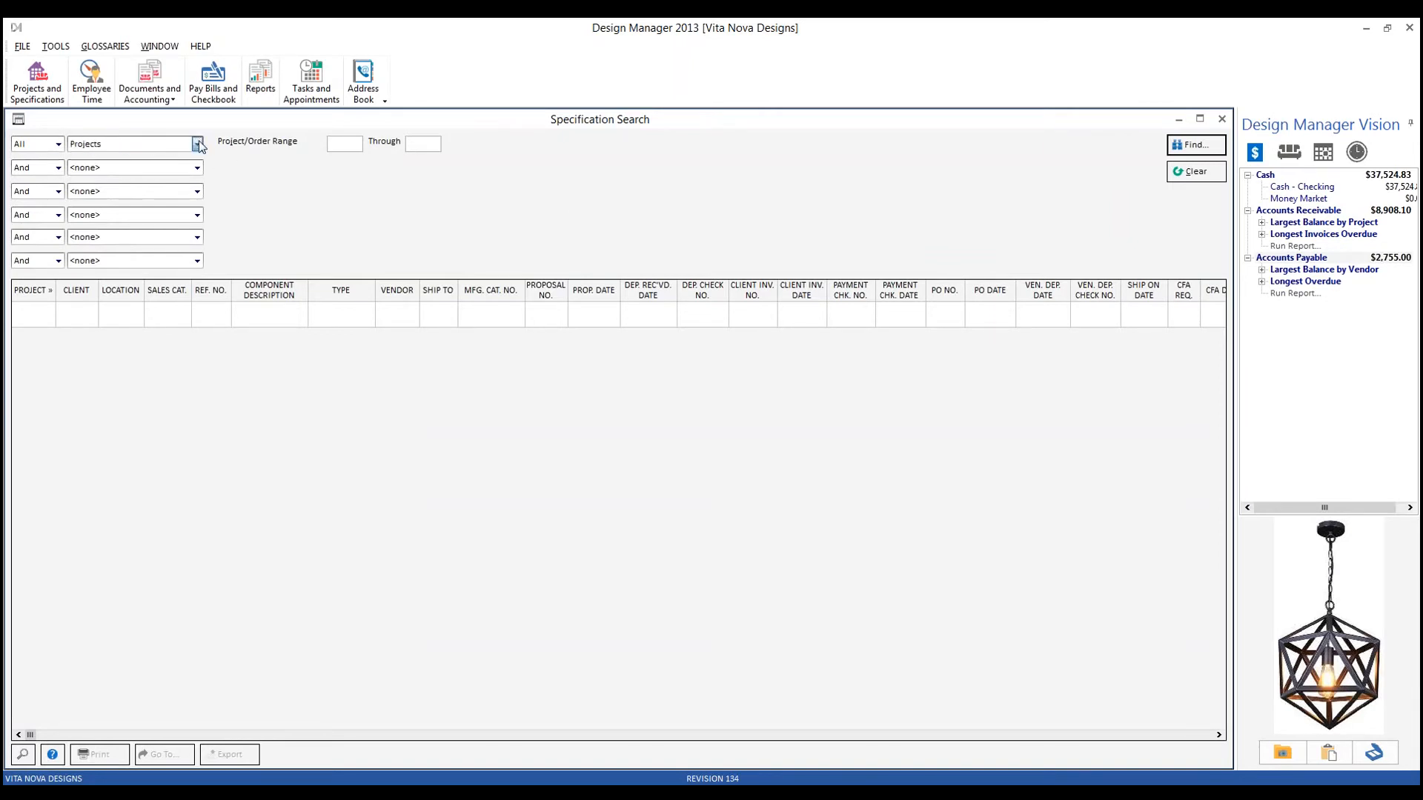
pyautogui.click(197, 230)
pyautogui.click(197, 230)
pyautogui.click(197, 230)
pyautogui.click(197, 229)
pyautogui.click(197, 230)
pyautogui.click(197, 230)
pyautogui.click(197, 230)
pyautogui.click(197, 230)
pyautogui.click(197, 229)
pyautogui.click(197, 229)
pyautogui.click(197, 229)
pyautogui.moveTo(197, 197); pyautogui.dragTo(183, 180)
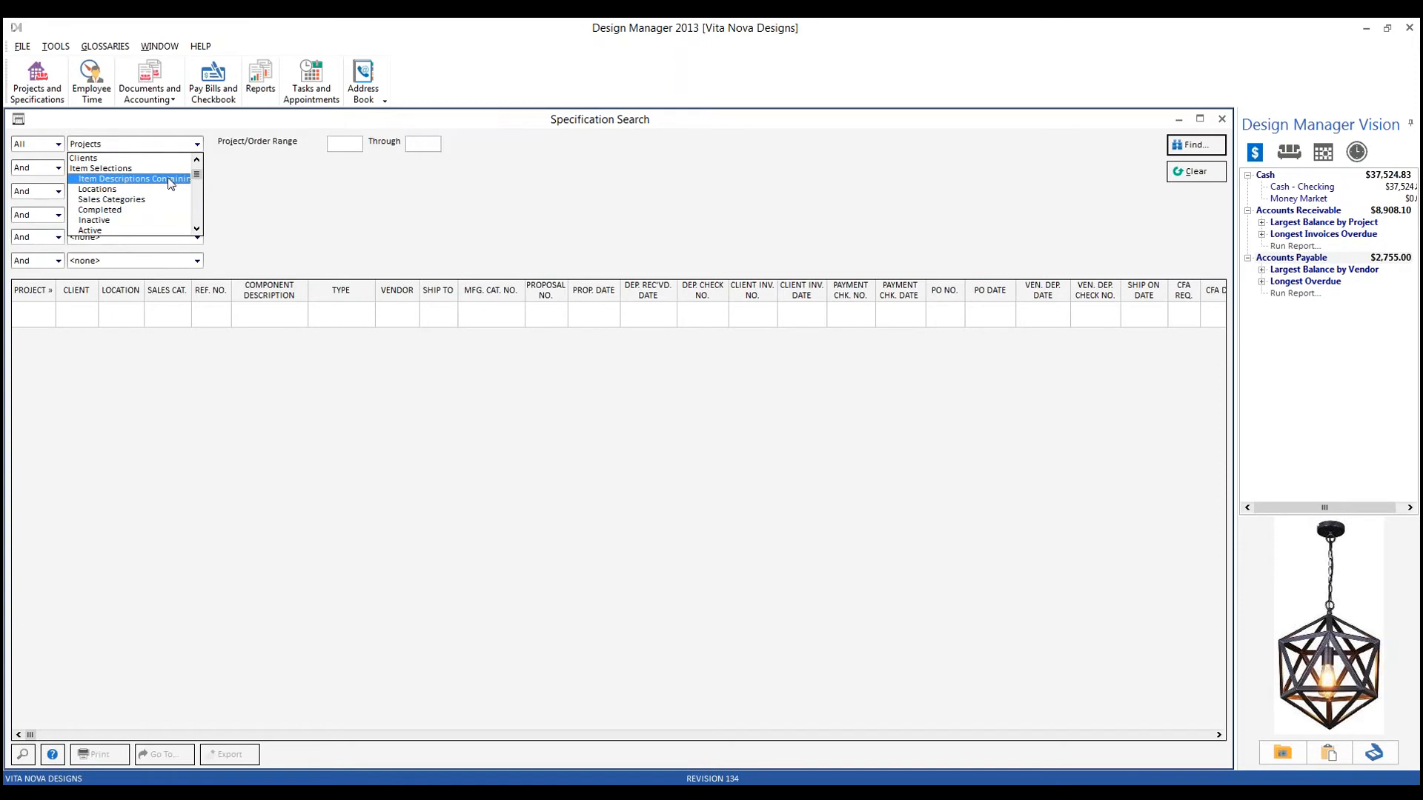
# Step: Search for item descriptions containing "pendant", go to the CAR01 match in its project, and close both windows
pyautogui.click(170, 182)
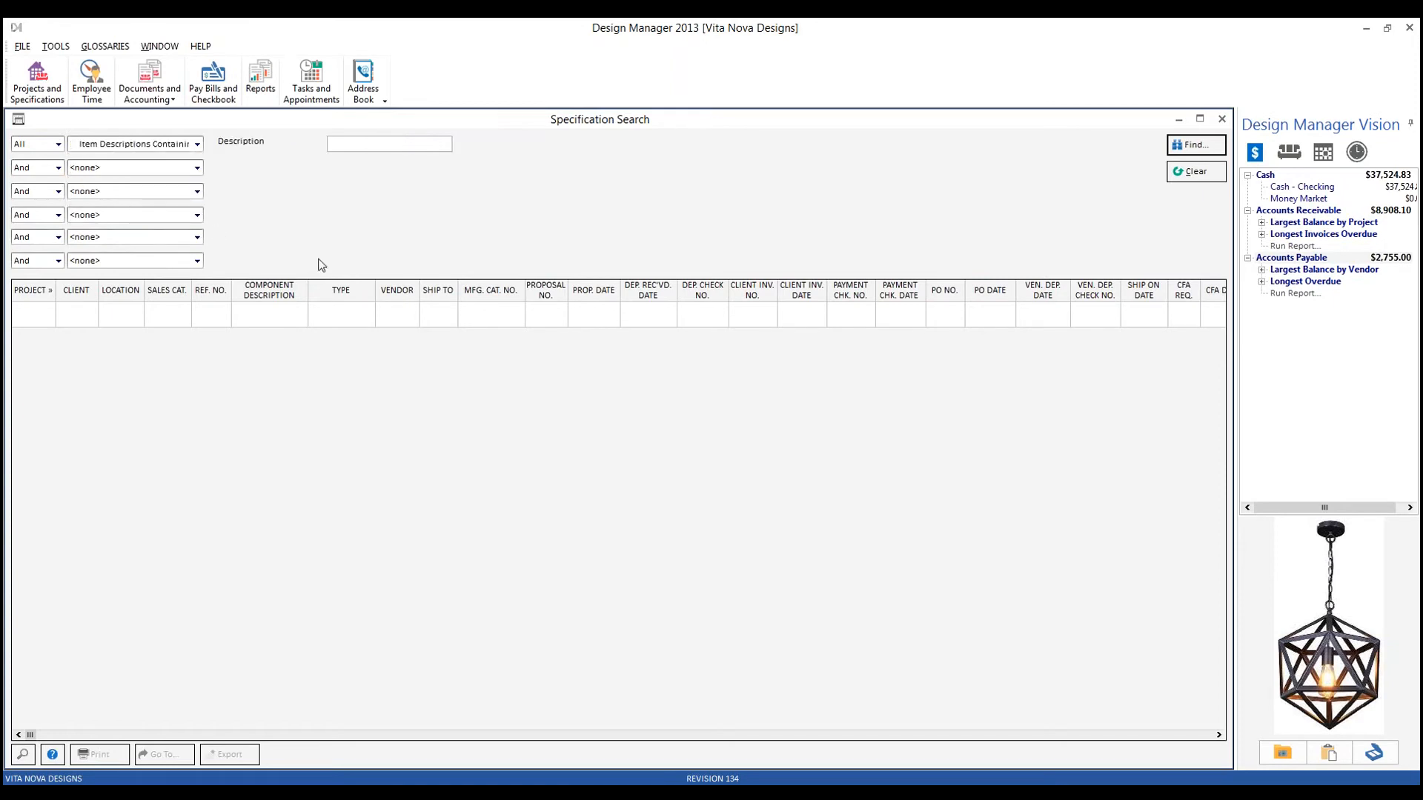
pyautogui.write('pendant')
pyautogui.click(1188, 146)
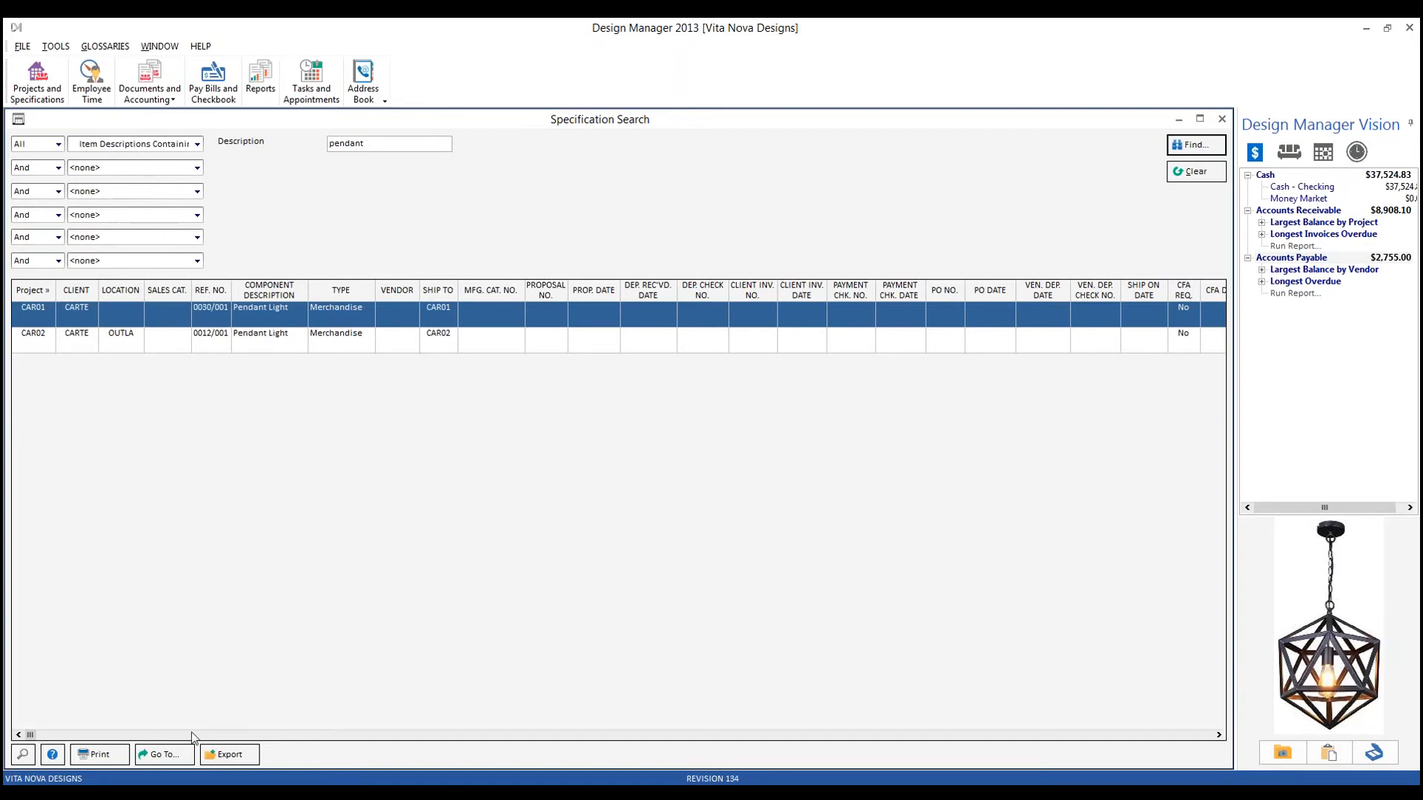
pyautogui.click(165, 755)
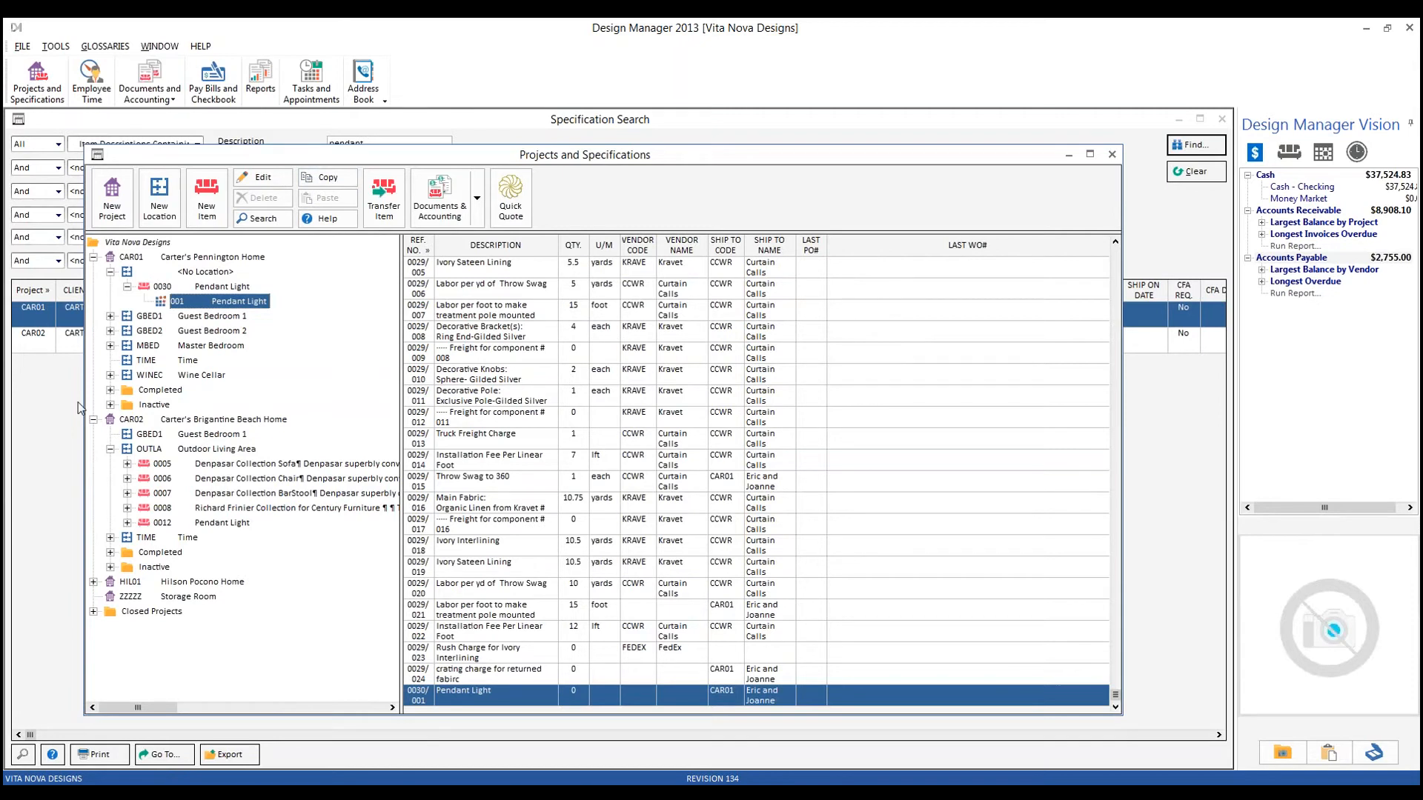
pyautogui.click(1111, 154)
pyautogui.click(1221, 119)
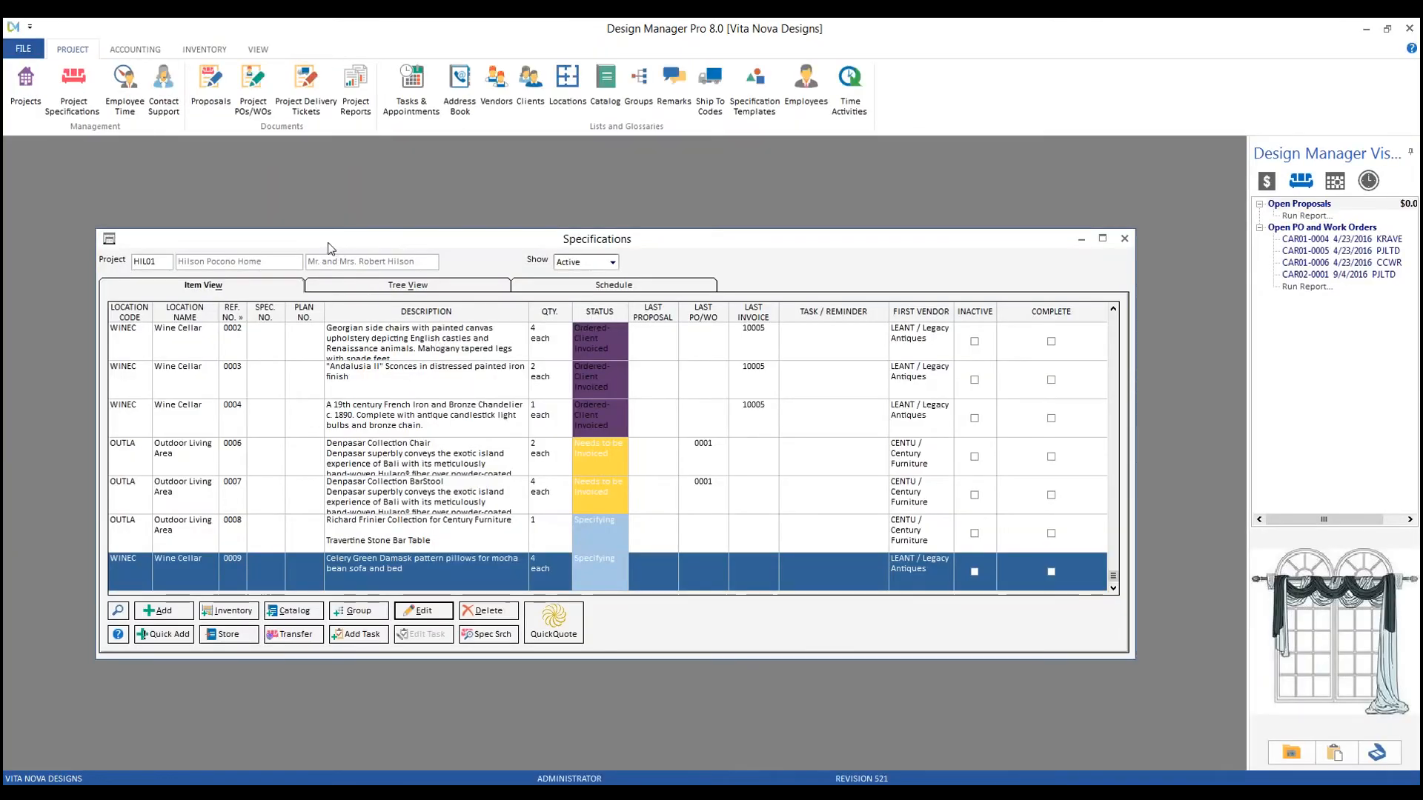
# Step: In Design Manager Pro 8.0, run a specification search for the project range CAR01 through CAR01
pyautogui.moveTo(326, 243); pyautogui.dragTo(262, 167)
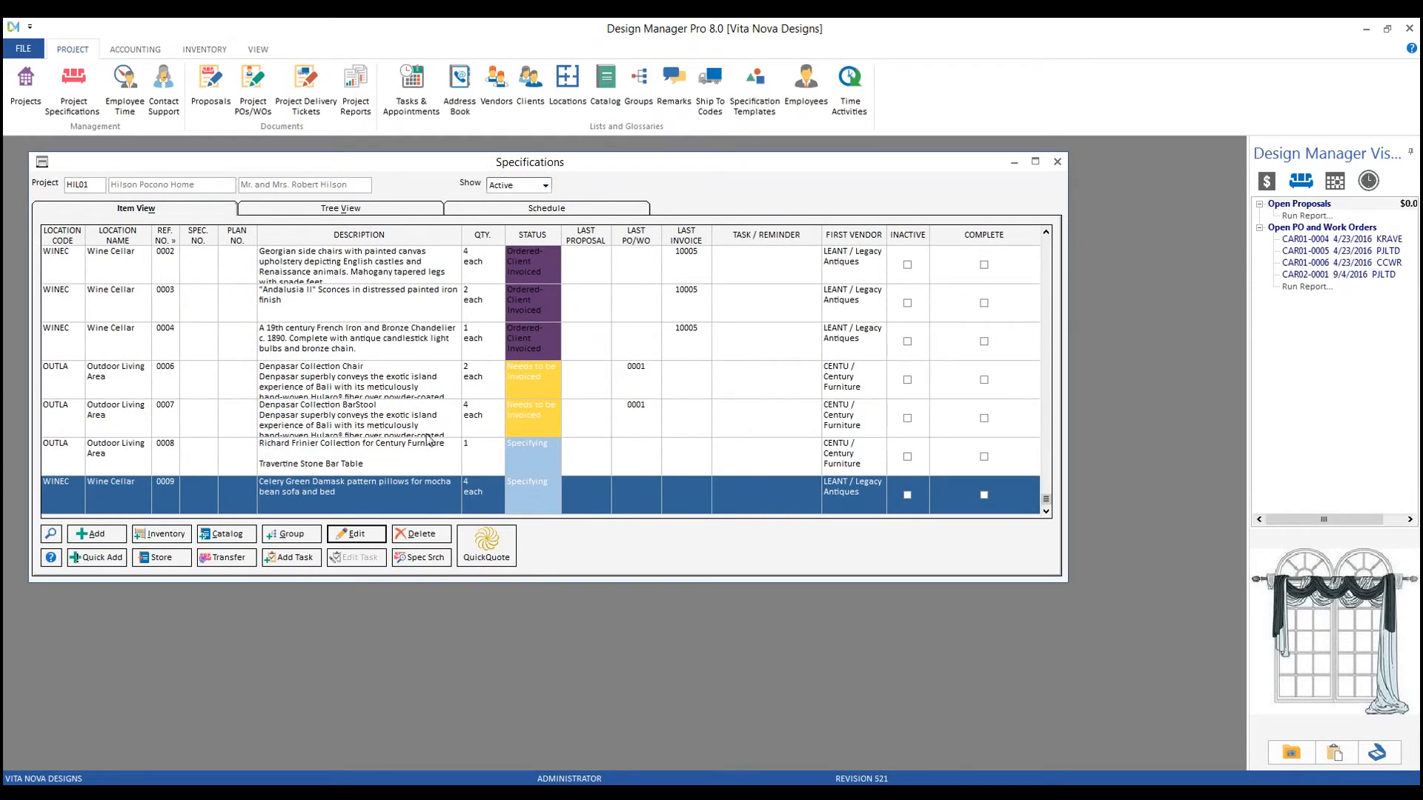
pyautogui.click(424, 561)
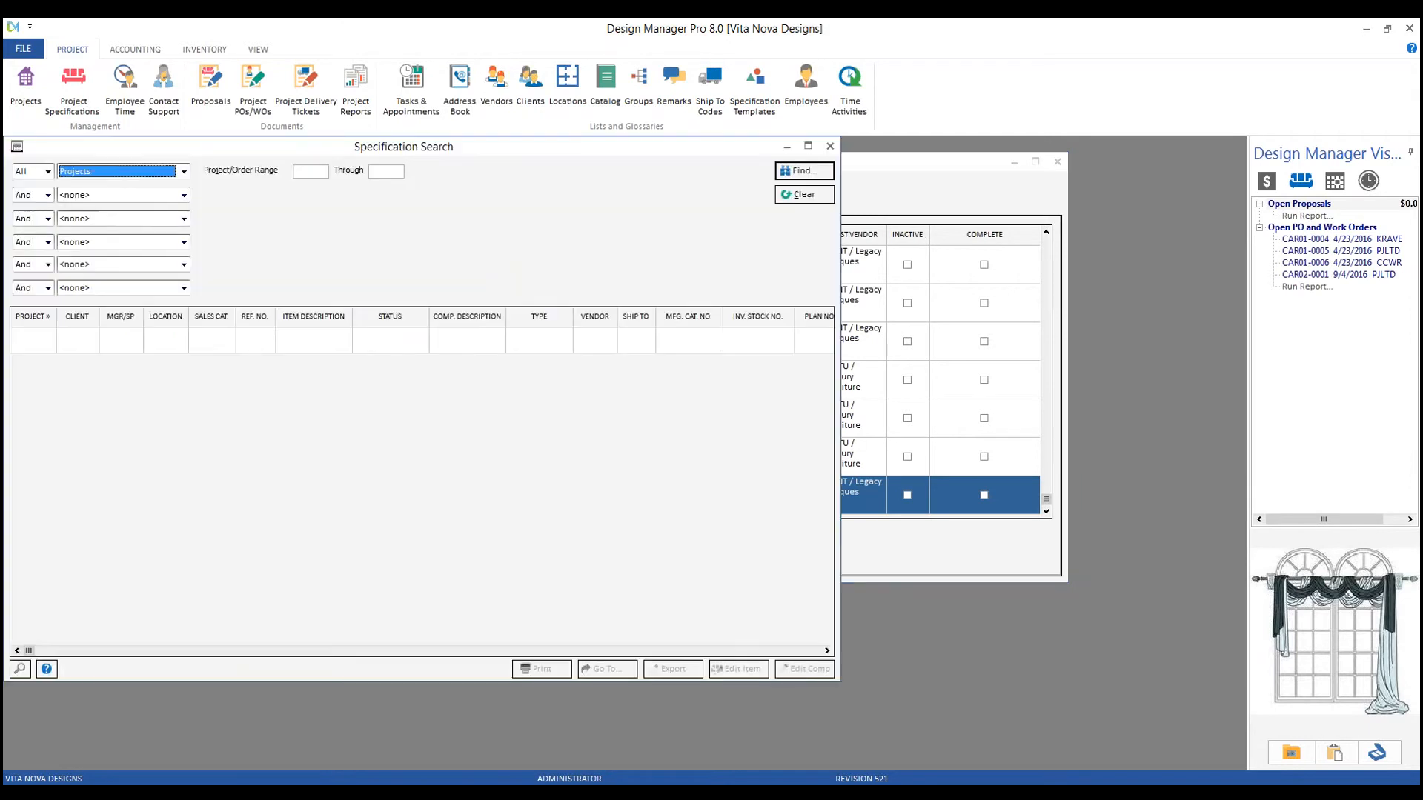
pyautogui.write('CAR')
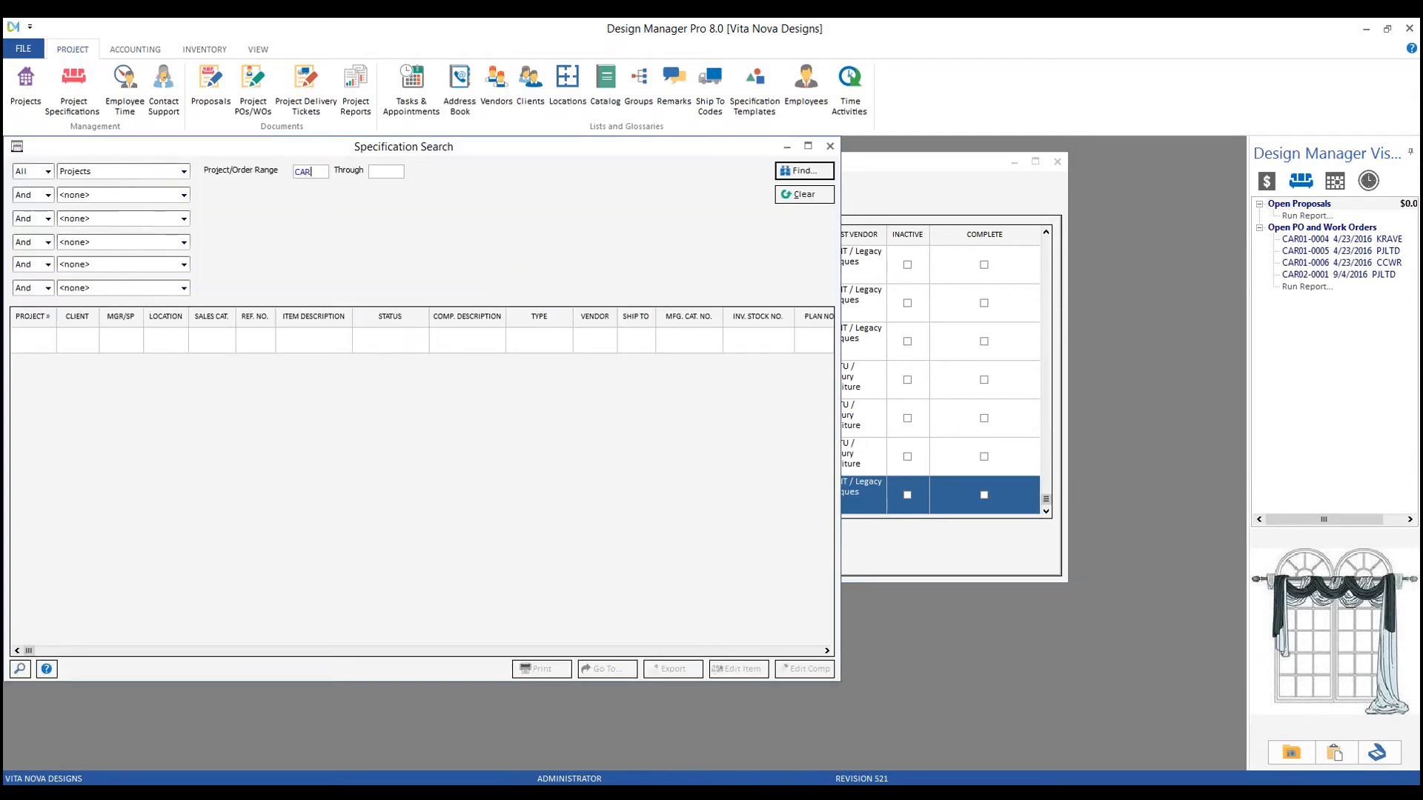
pyautogui.write('01')
pyautogui.press('Tab')
pyautogui.press('Return')
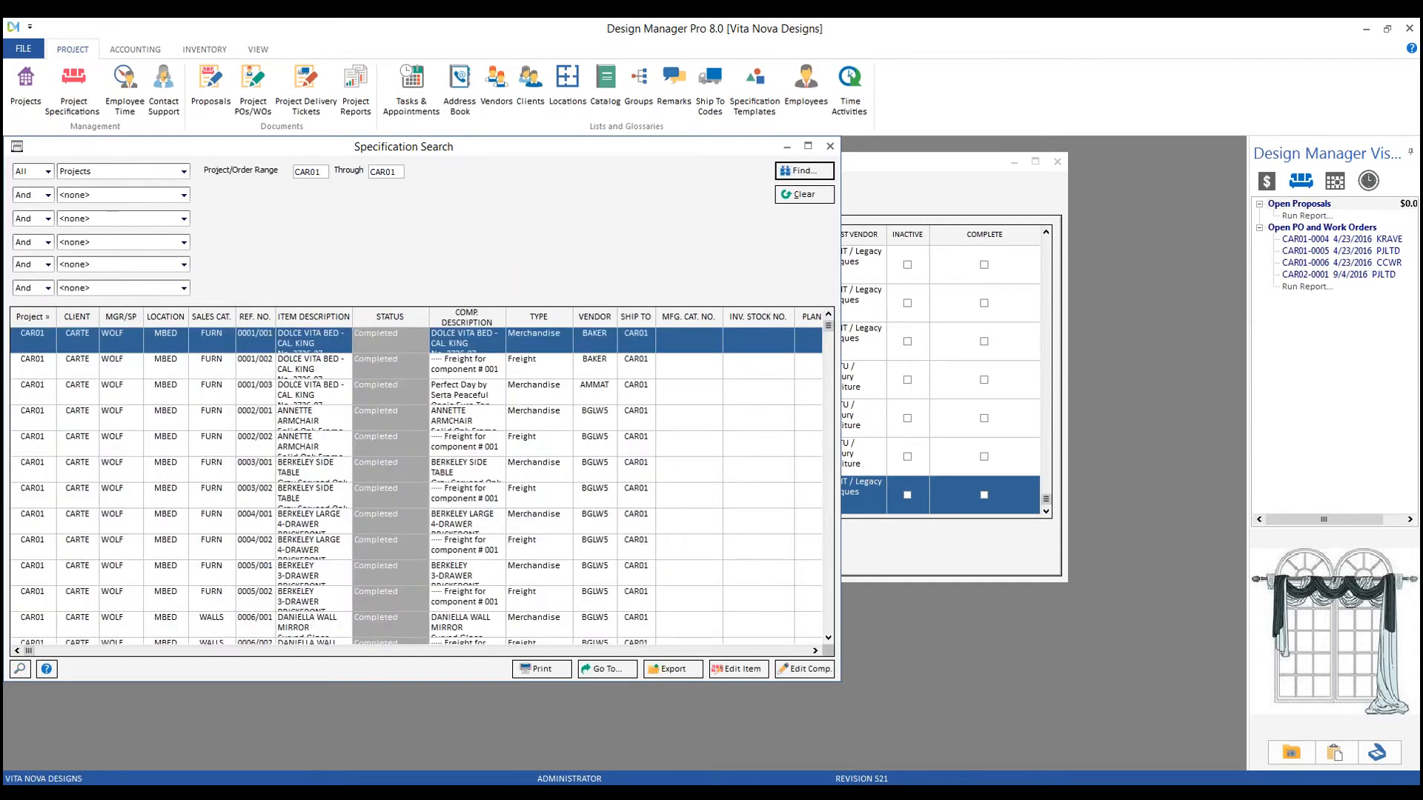
# Step: Go from the BERKELEY 3-DRAWER BRICKFRONT search result to its item in the Specifications window, and return to the search
pyautogui.click(533, 554)
pyautogui.click(531, 579)
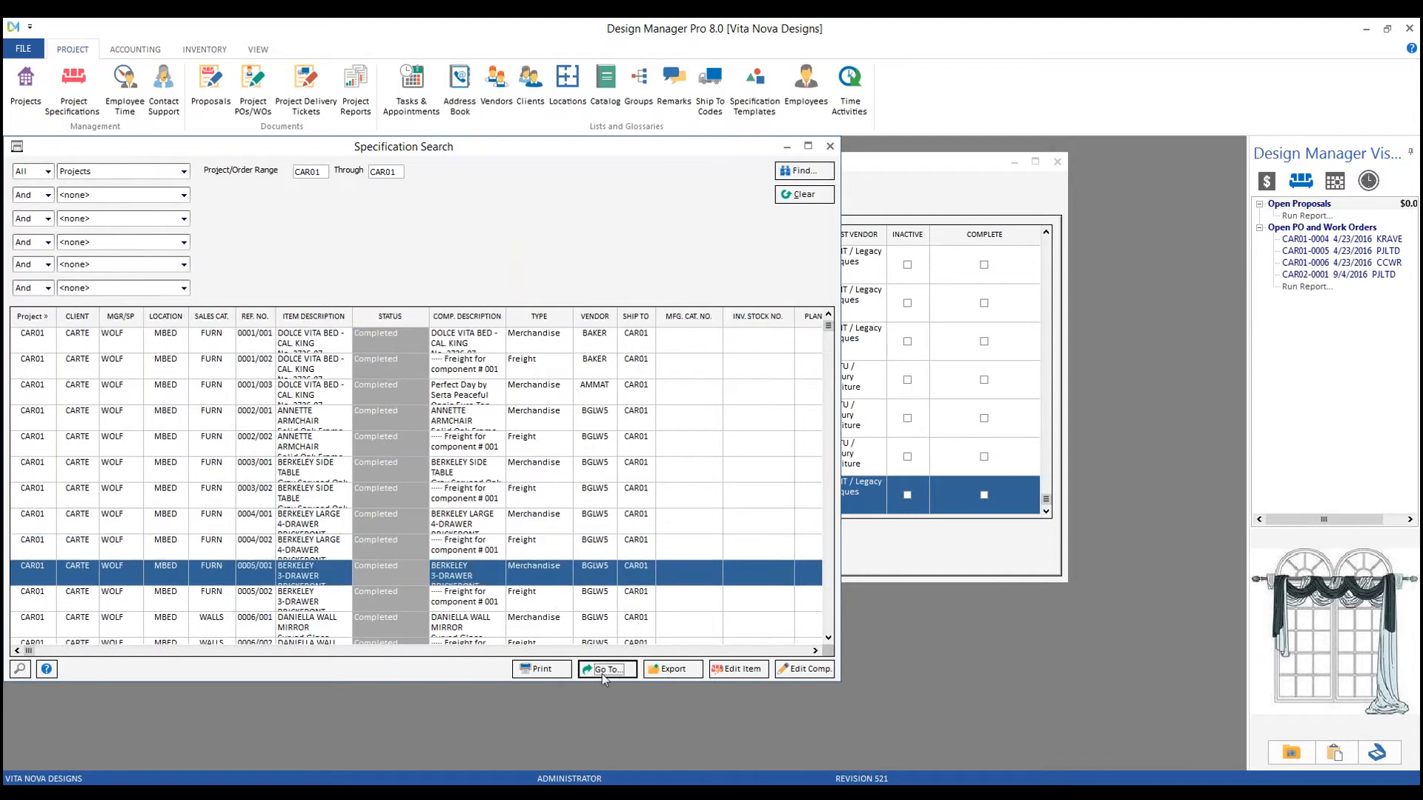
pyautogui.click(602, 671)
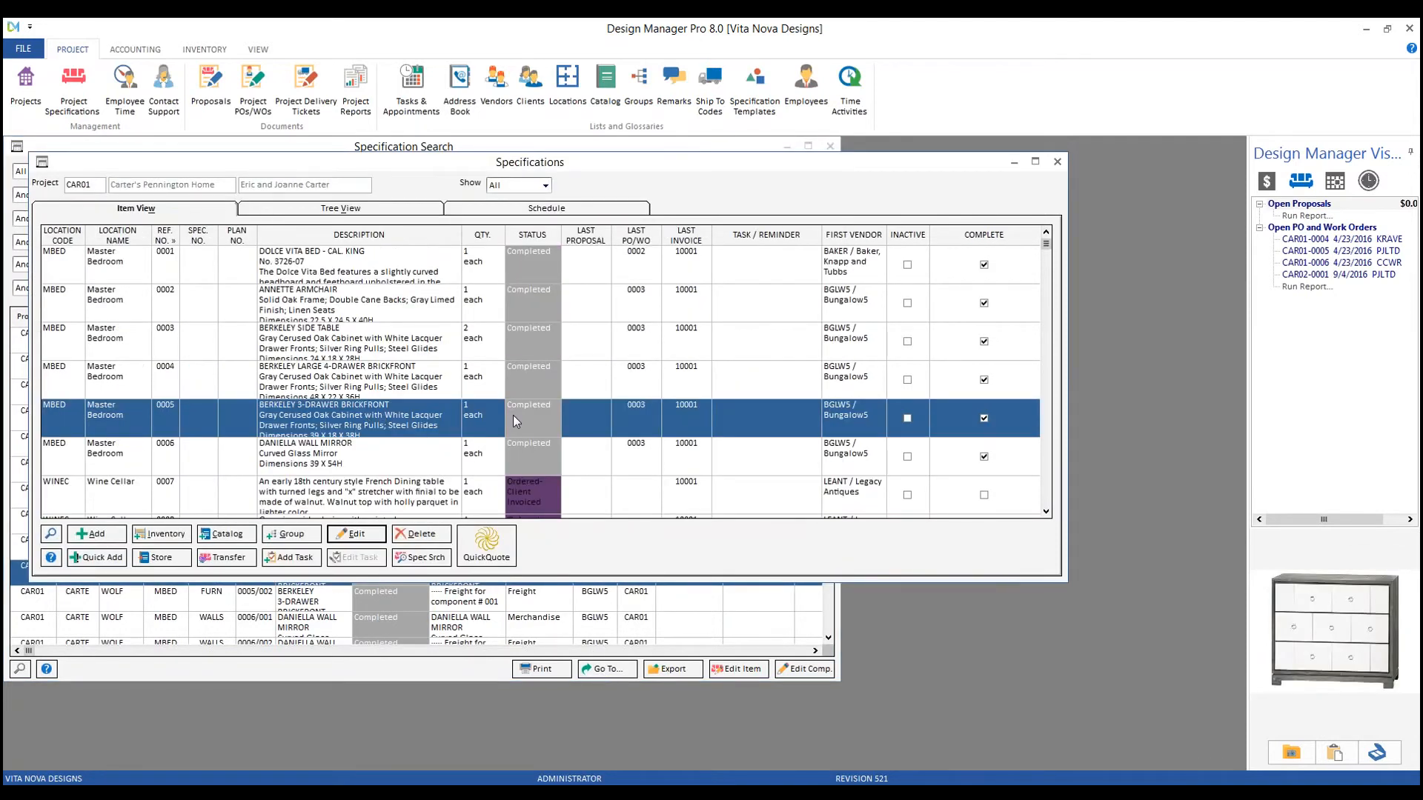
pyautogui.click(514, 418)
pyautogui.click(469, 671)
# Step: View the item details and the component details of the BERKELEY 3-DRAWER BRICKFRONT from the search, cancelling out of each
pyautogui.click(750, 672)
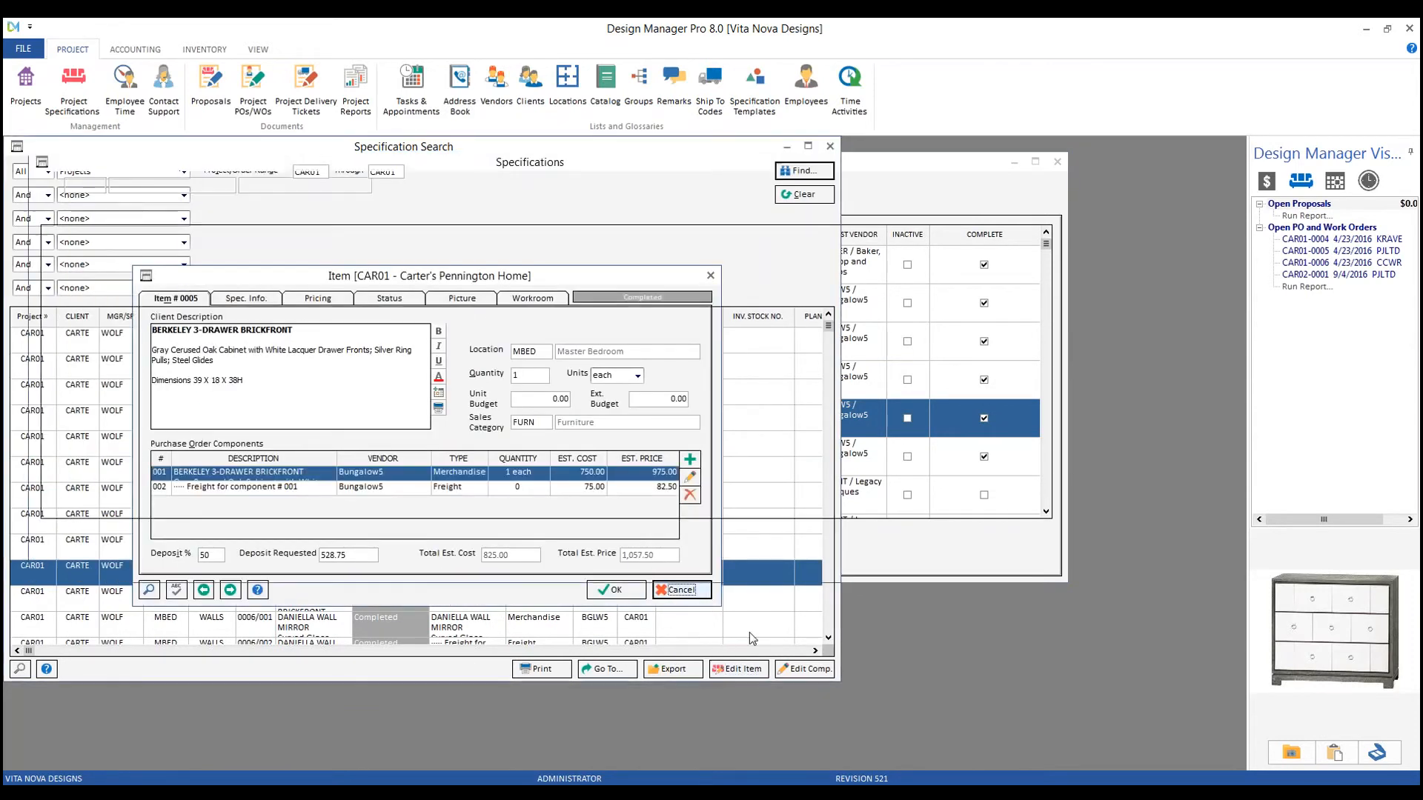
pyautogui.press('Escape')
pyautogui.click(803, 670)
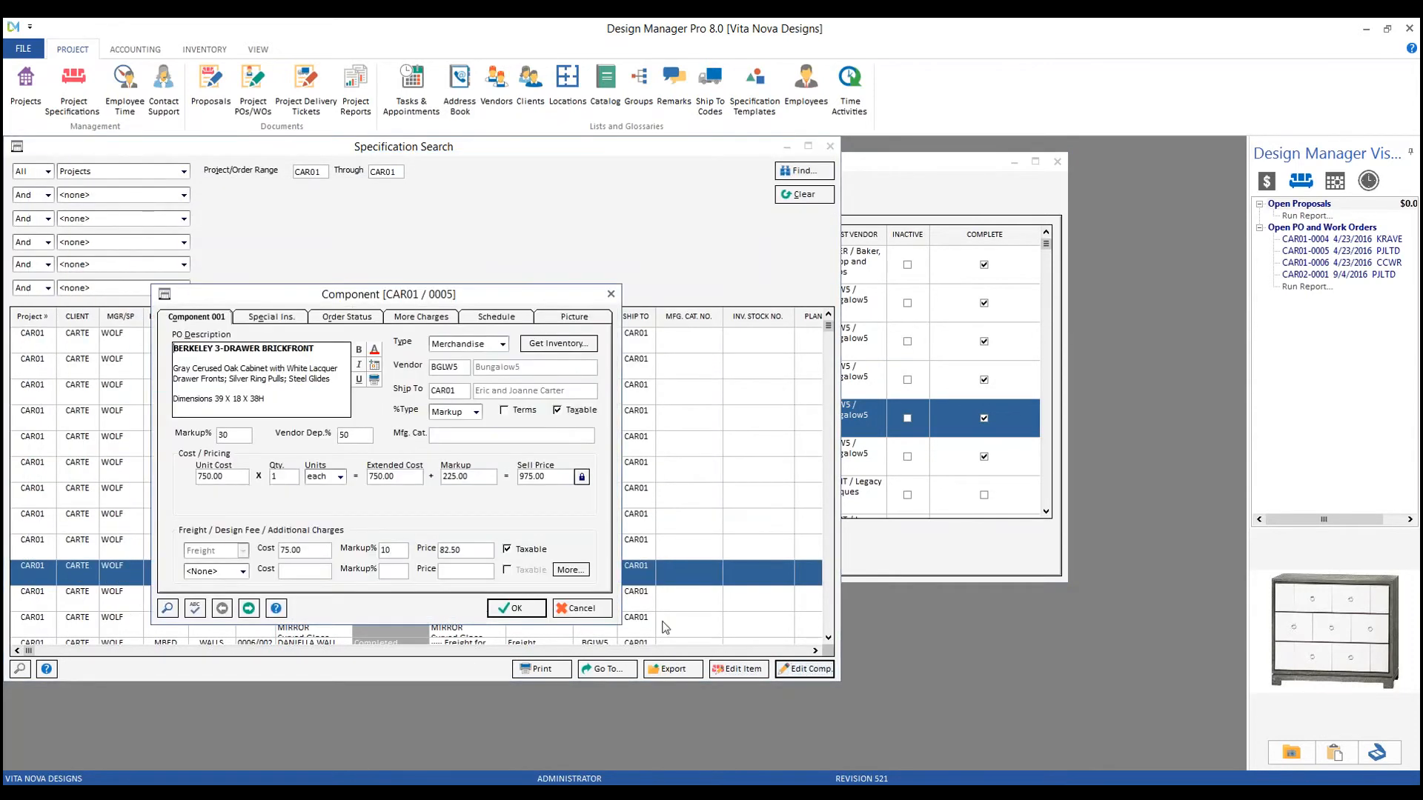
pyautogui.click(600, 609)
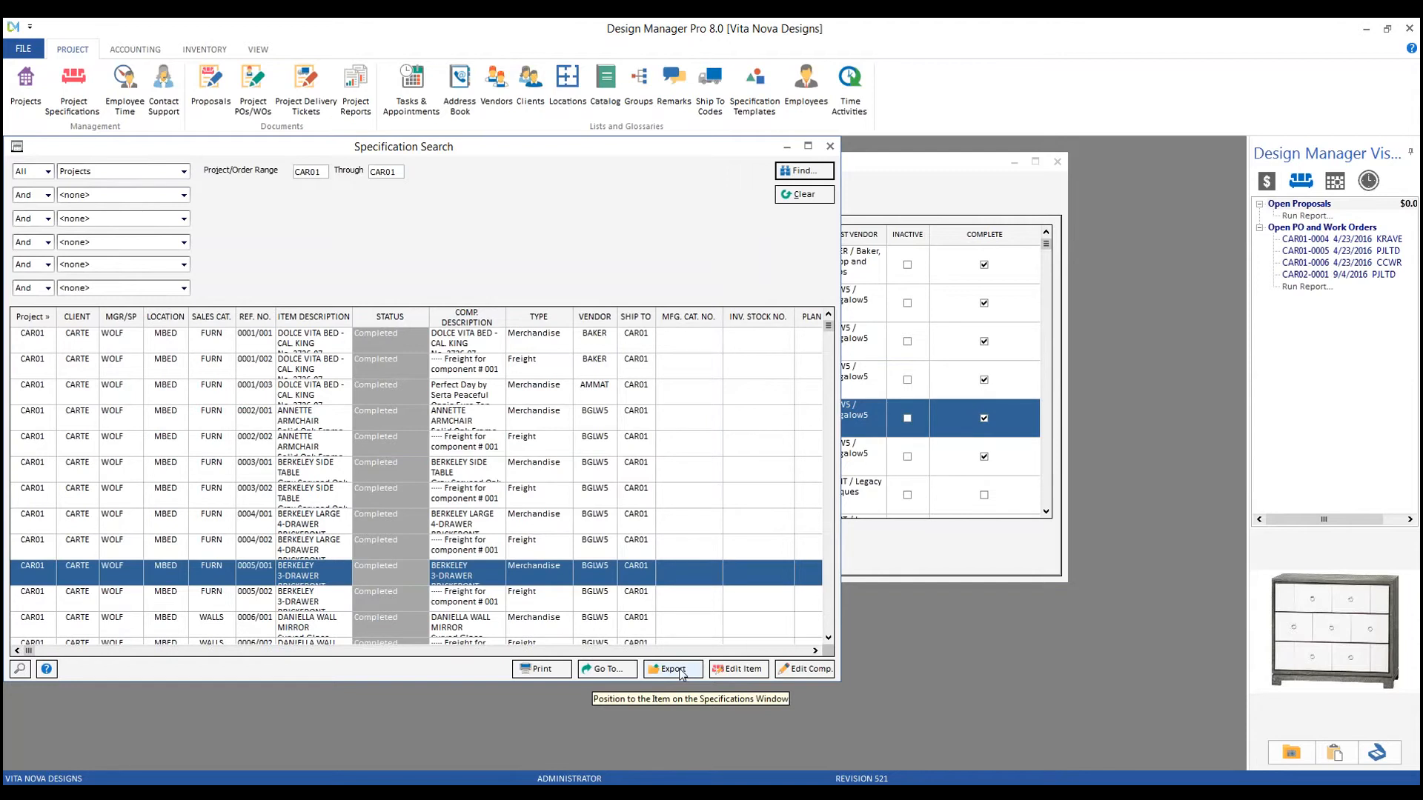
# Step: Close the Specification Search and Specifications windows, and open Transaction Search in an enlarged window
pyautogui.click(830, 146)
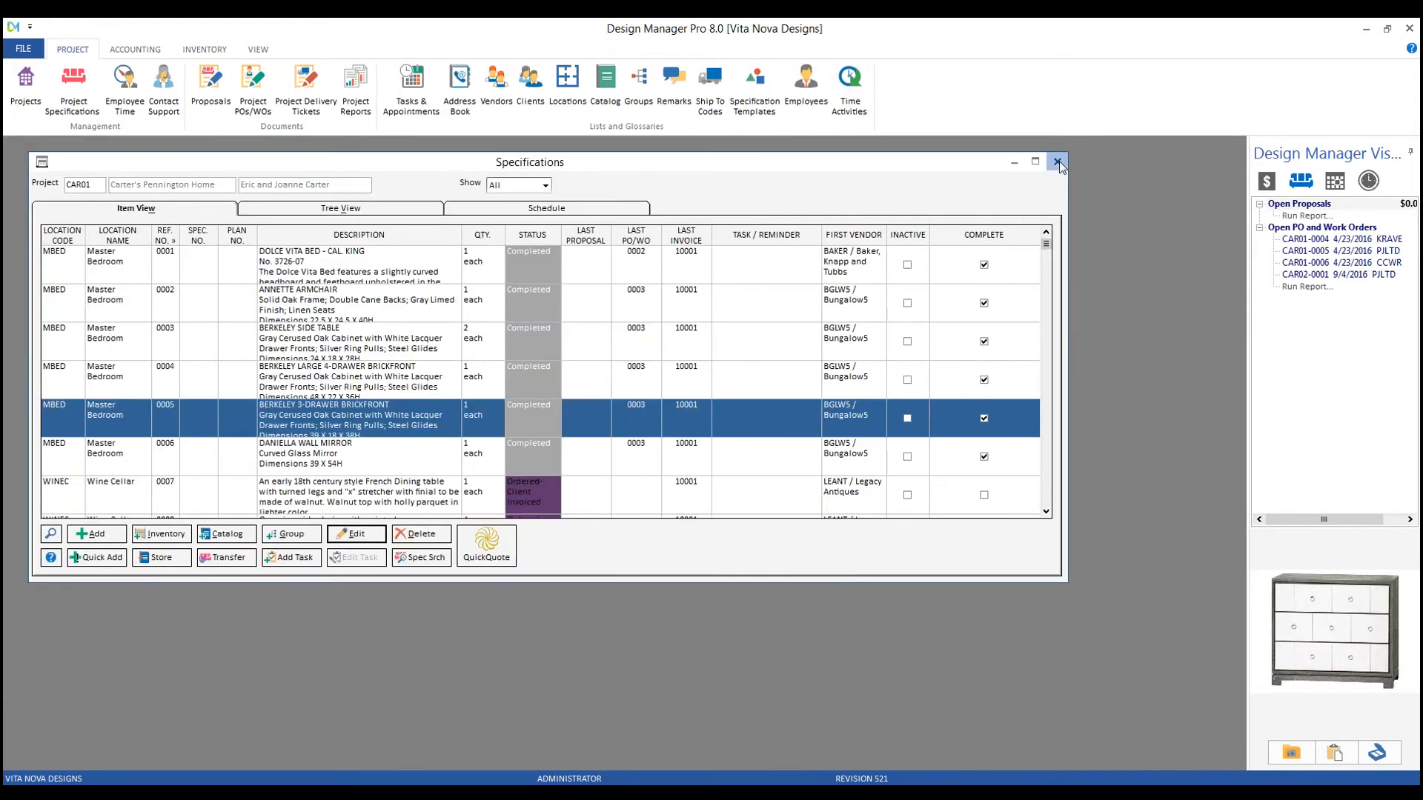
pyautogui.click(1057, 162)
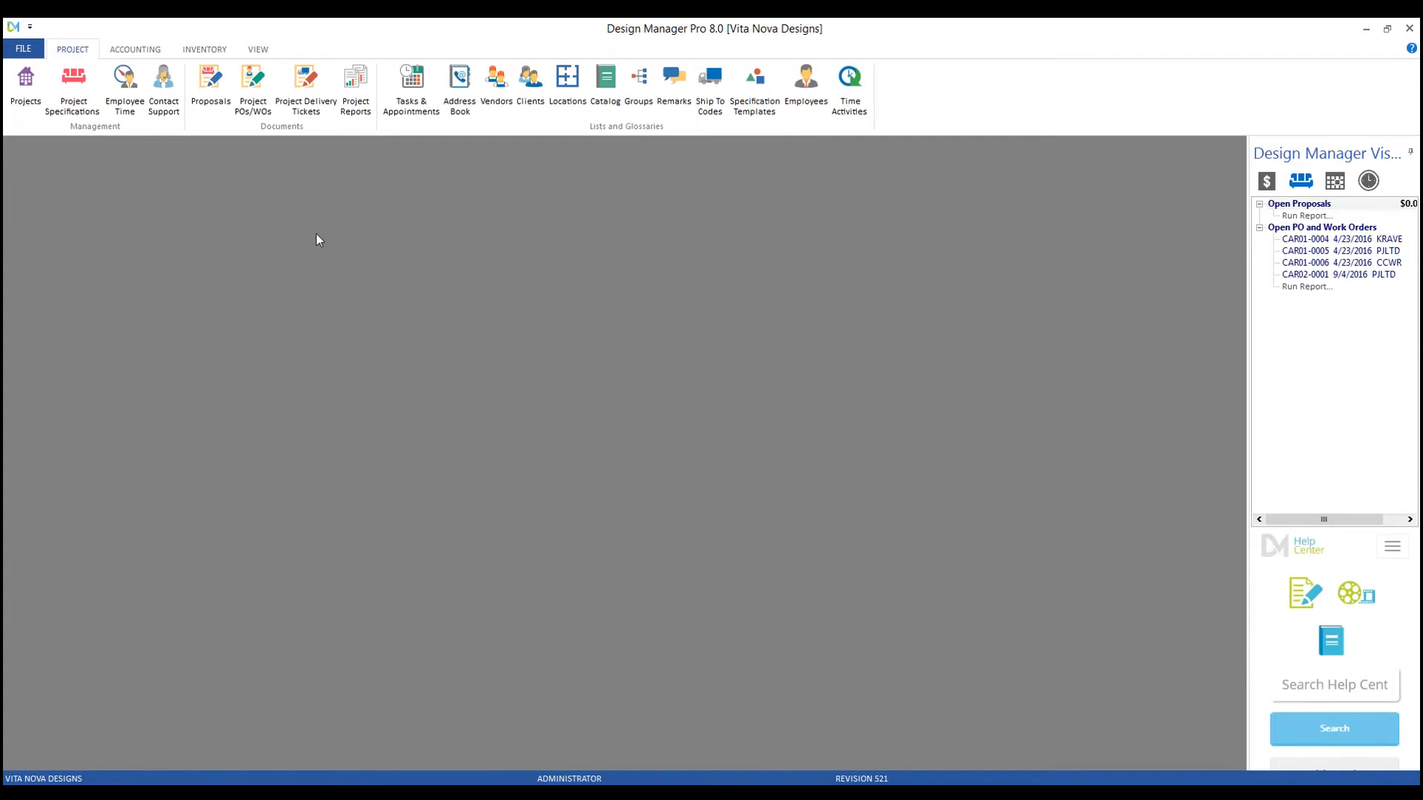
pyautogui.click(135, 49)
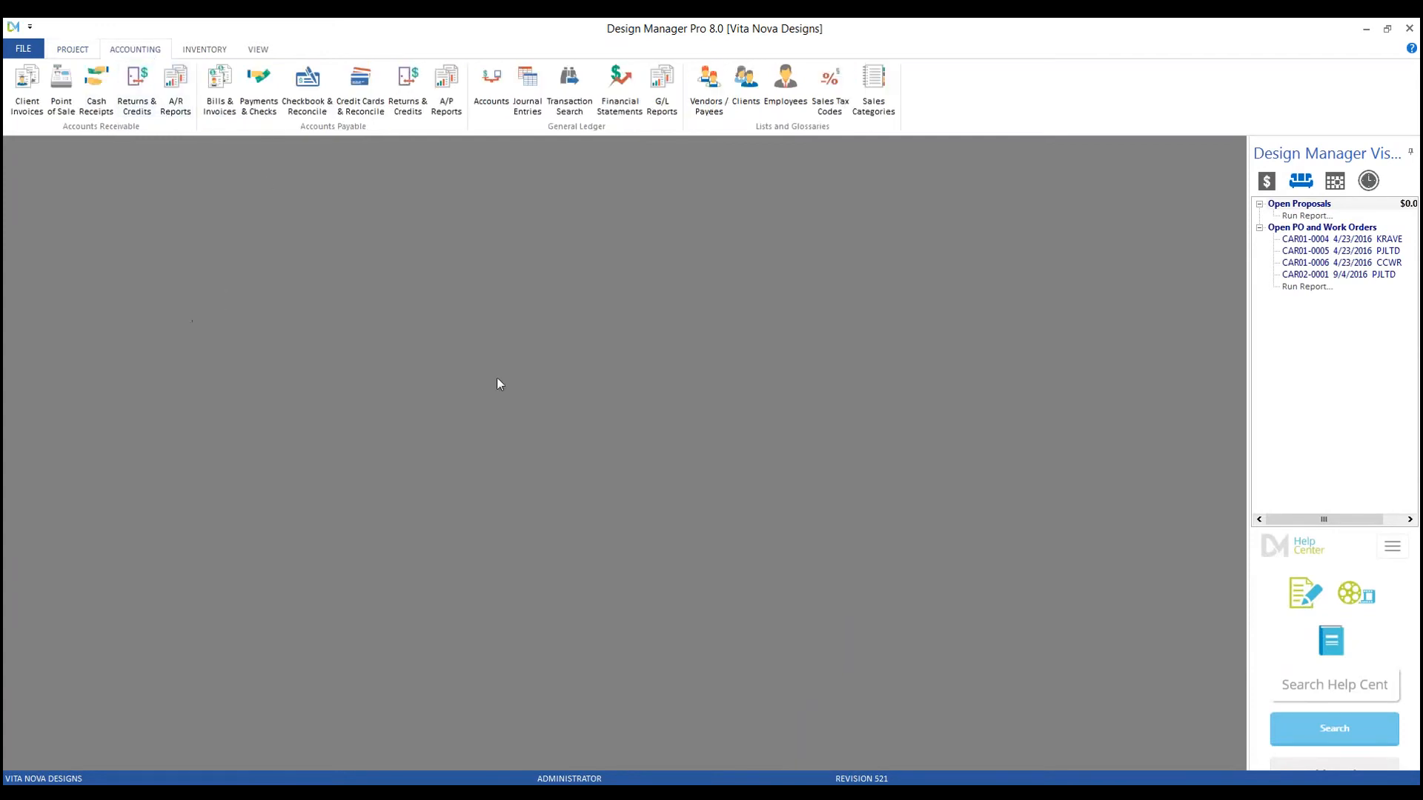
pyautogui.click(577, 104)
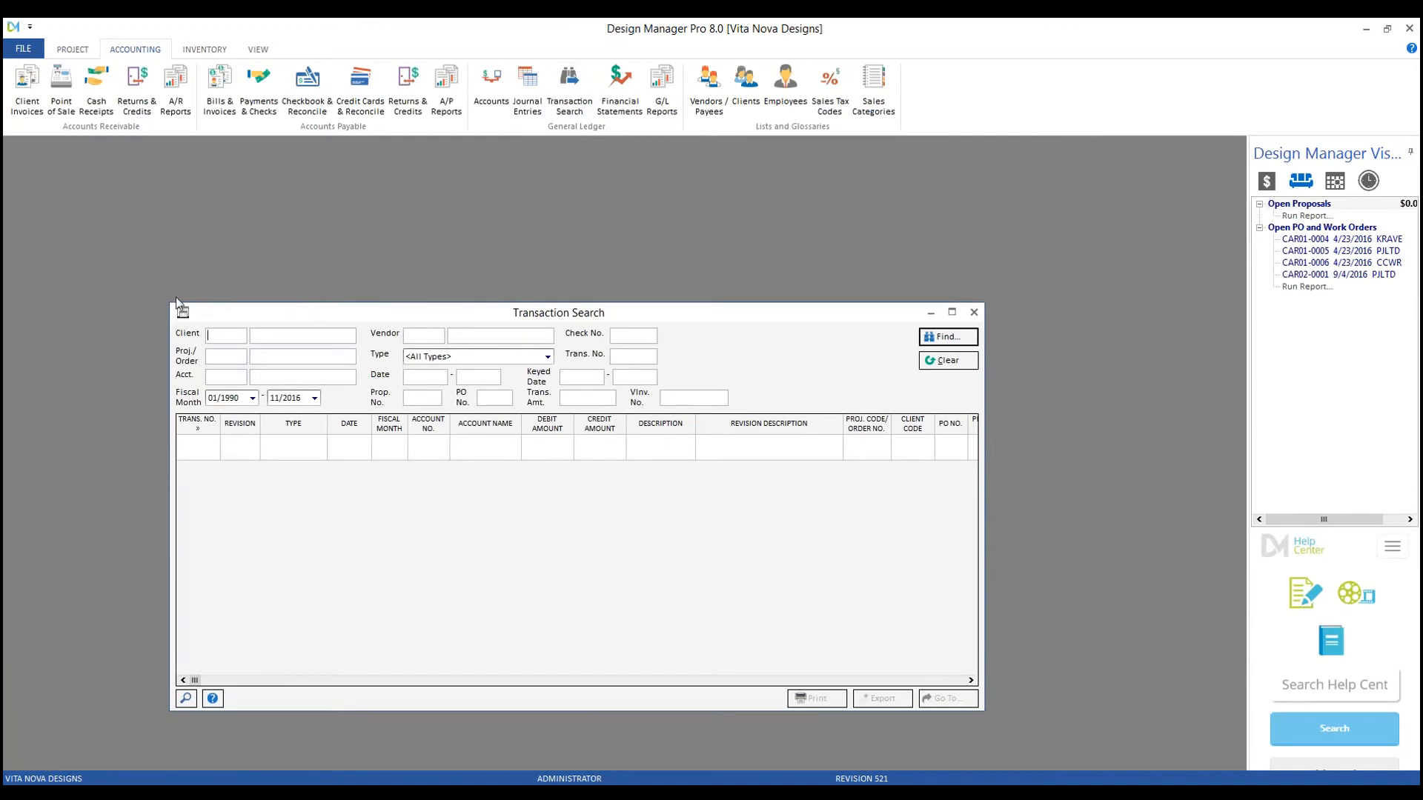
pyautogui.moveTo(171, 304); pyautogui.dragTo(71, 183)
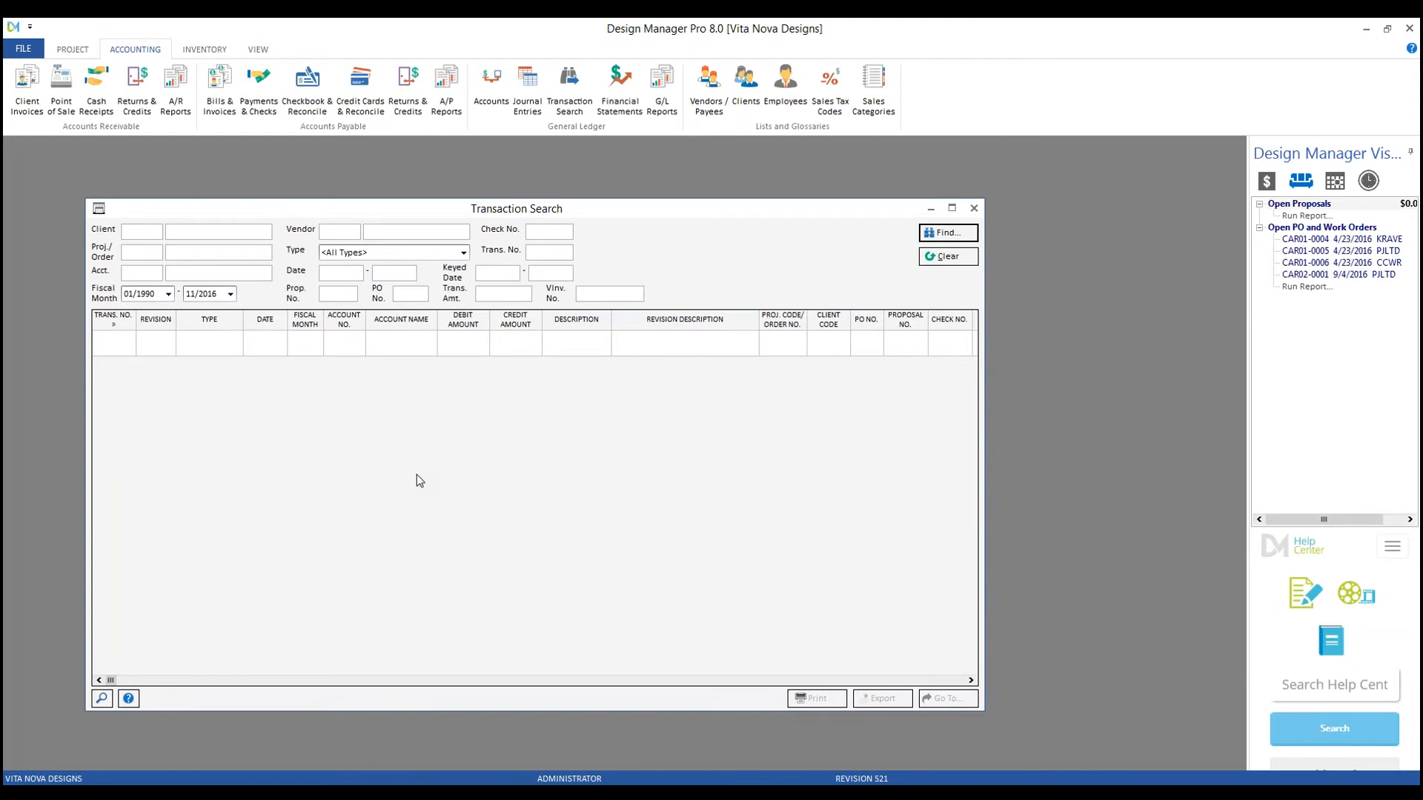
# Step: Search the transactions for vendor code VERIZ
pyautogui.write('VERIZ')
pyautogui.press('Tab')
pyautogui.press('Return')
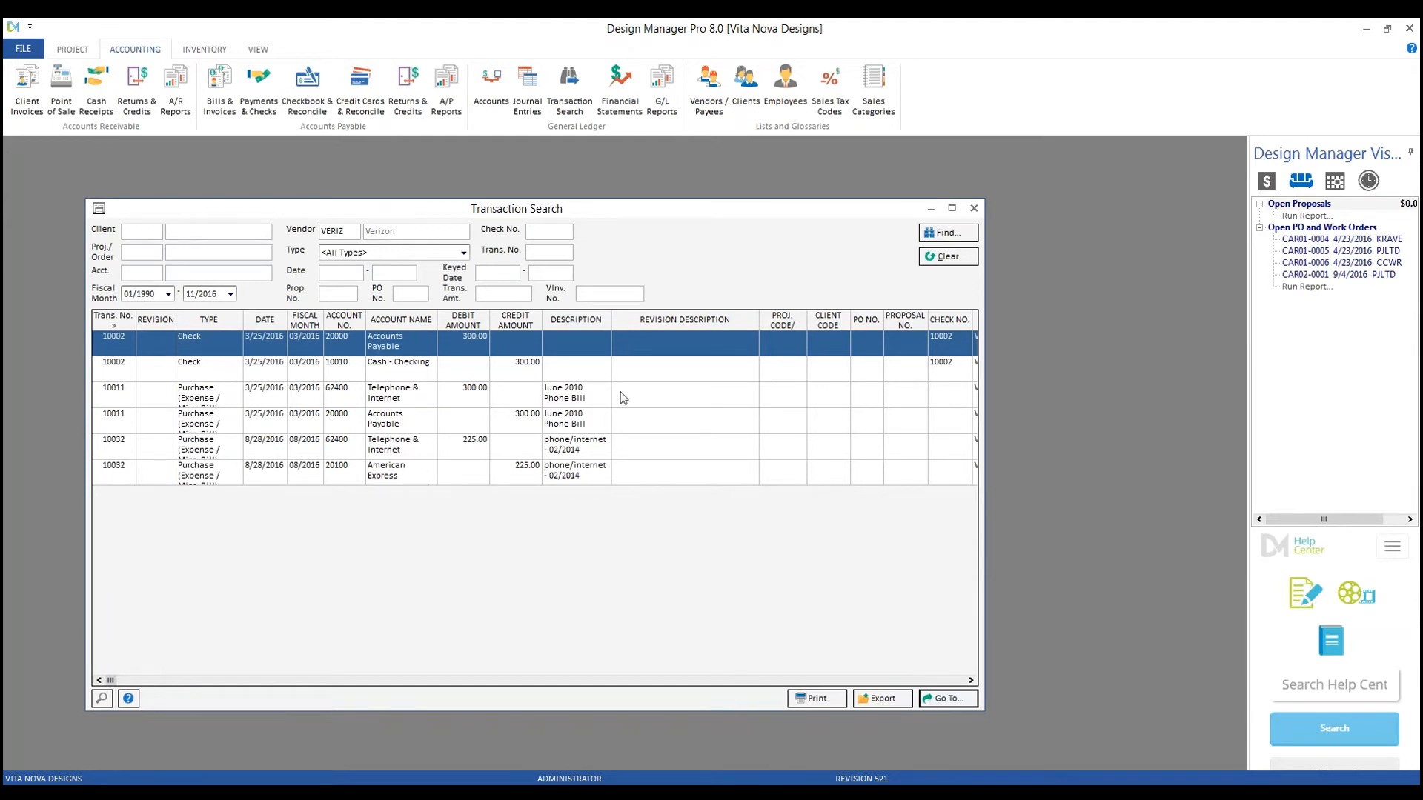
# Step: Go from the Telephone & Internet line of transaction 10011 to its Verizon bill, and close the vendor invoices window
pyautogui.click(454, 391)
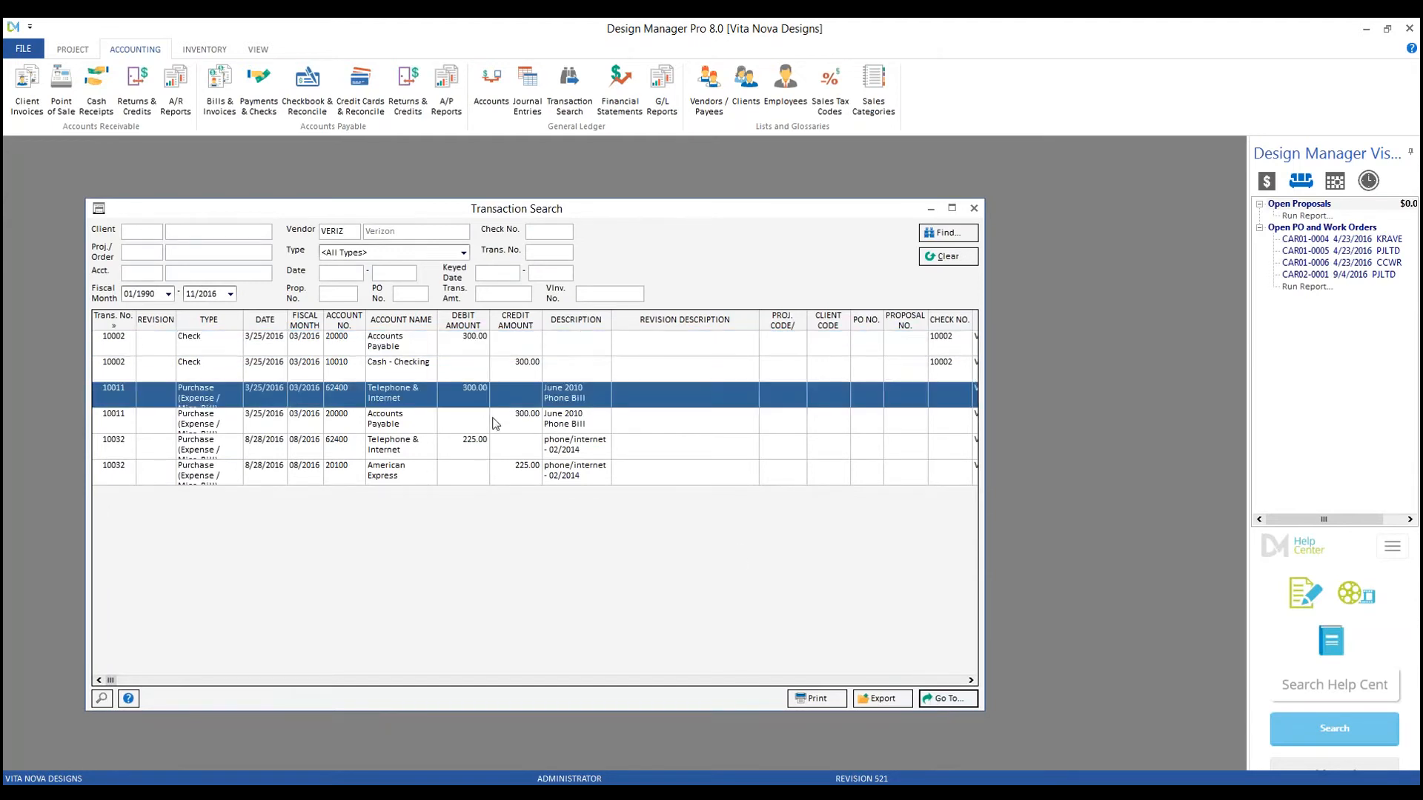
pyautogui.click(935, 700)
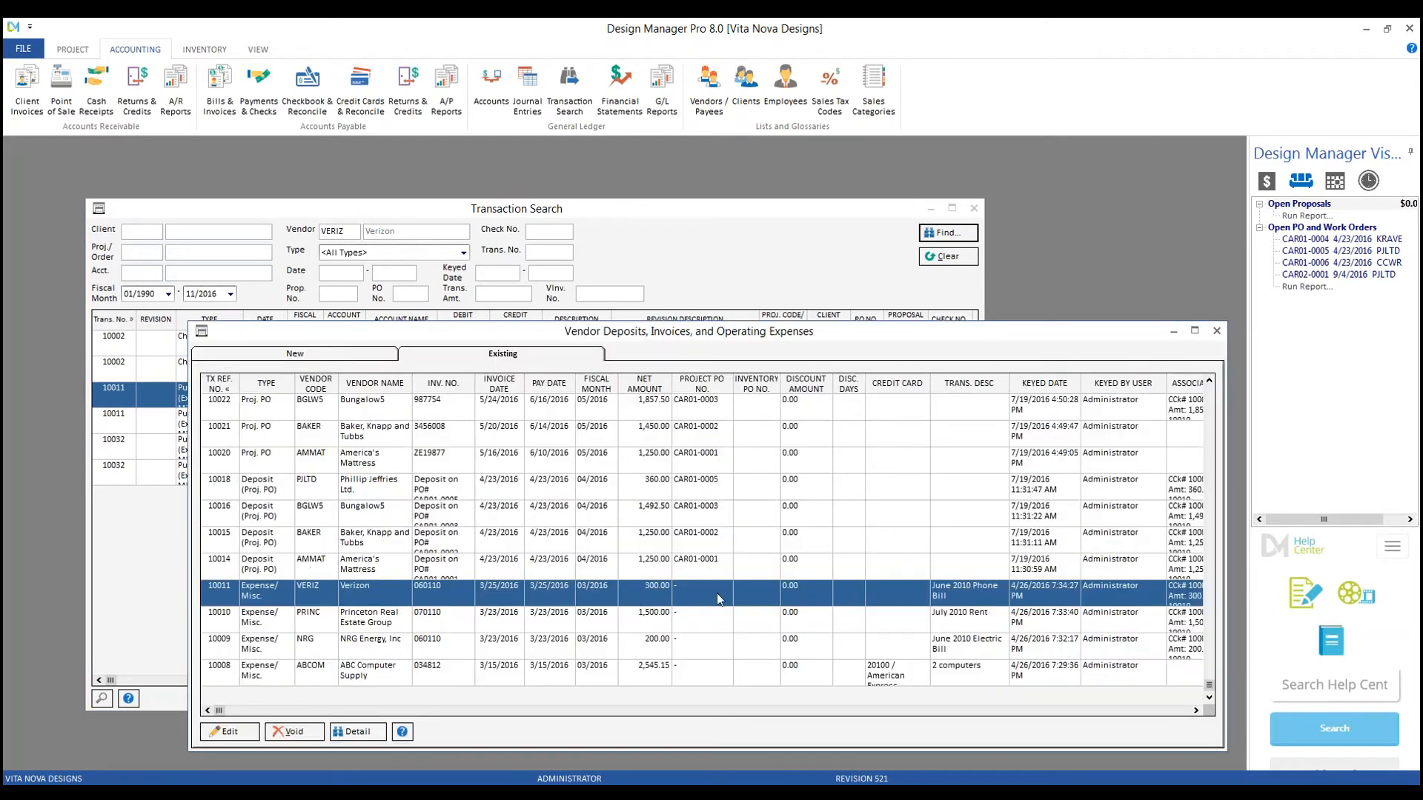
pyautogui.click(1217, 331)
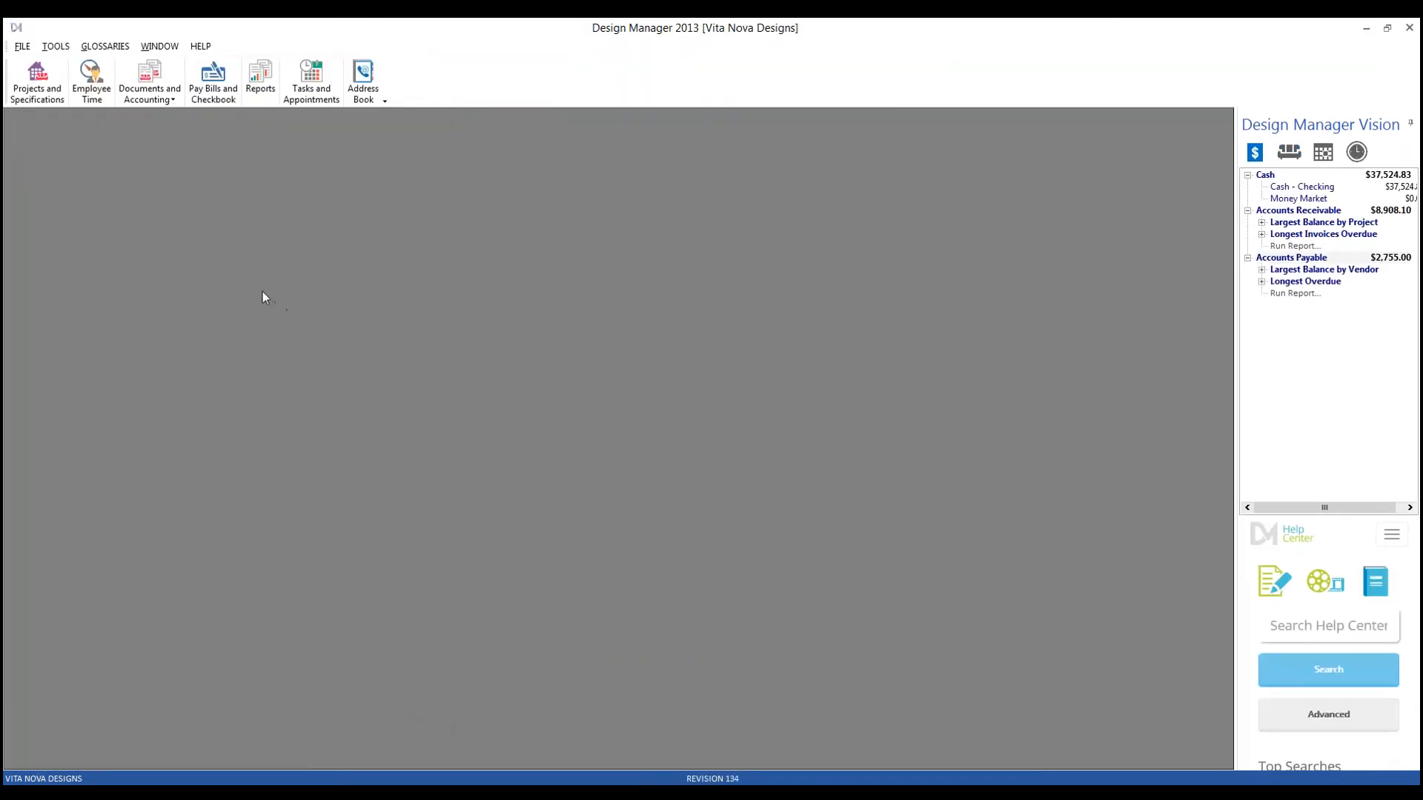
# Step: In Design Manager 2013, open the Transaction Search from Documents and Accounting and adjust its window
pyautogui.click(167, 74)
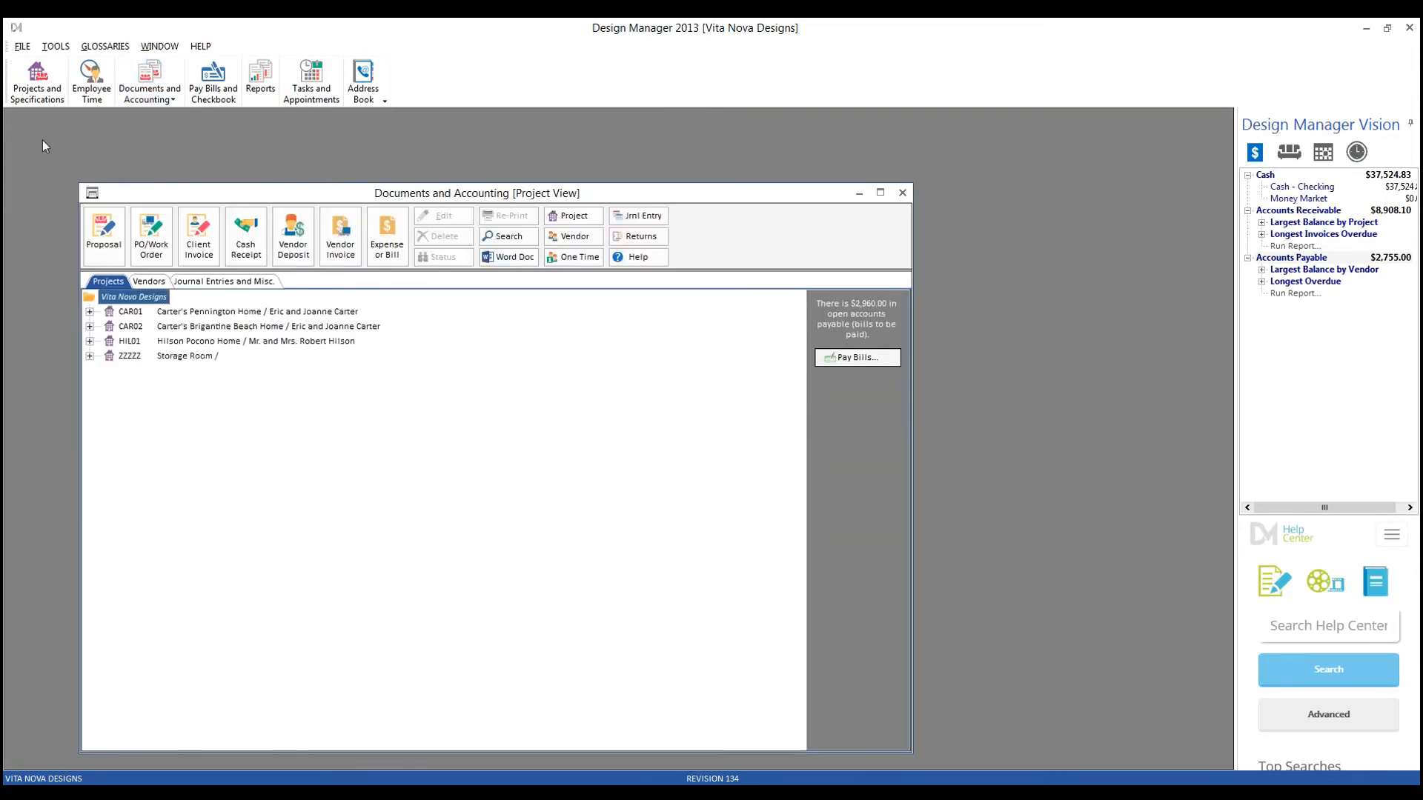
pyautogui.click(533, 245)
pyautogui.moveTo(417, 118); pyautogui.dragTo(573, 156)
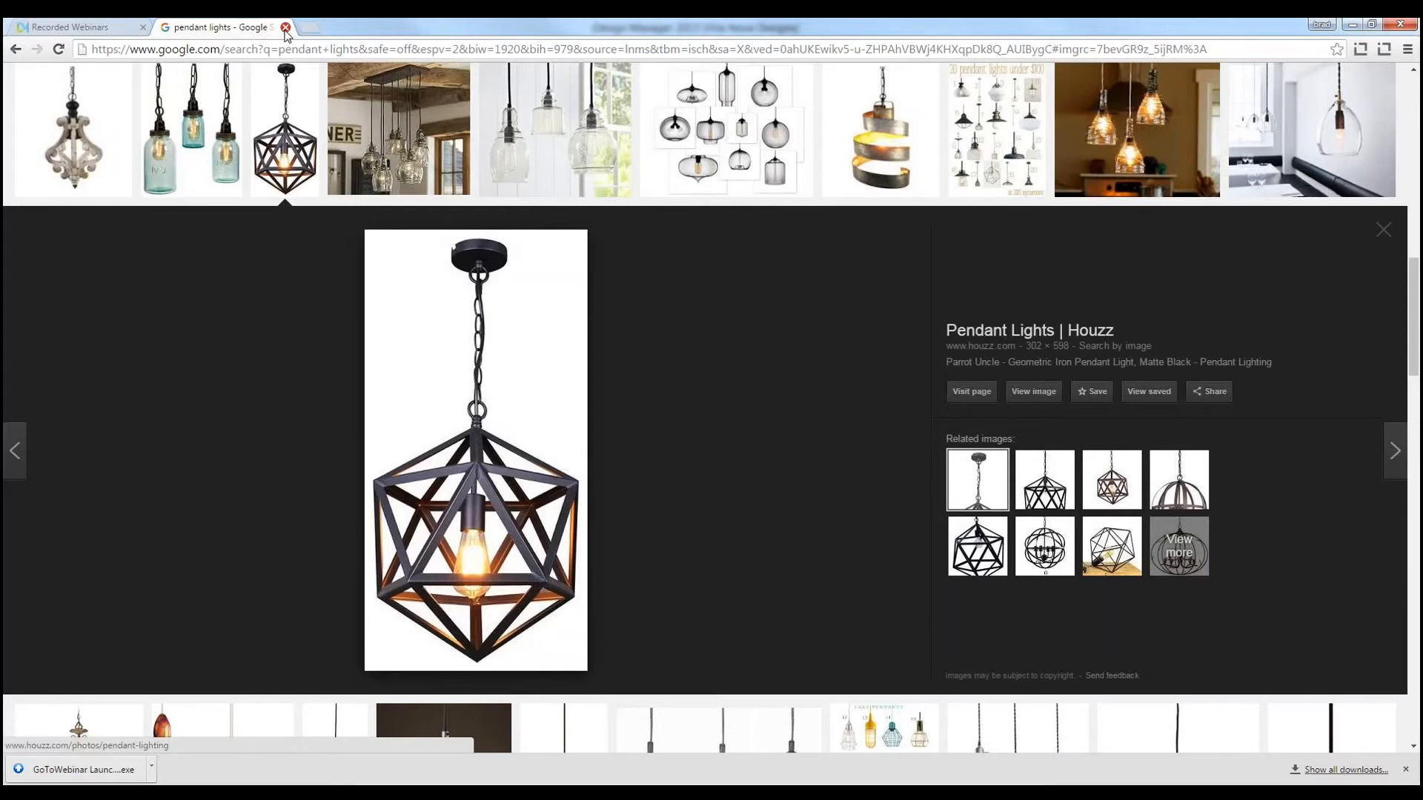
# Step: Close the pendant lights page and the web browser
pyautogui.click(285, 28)
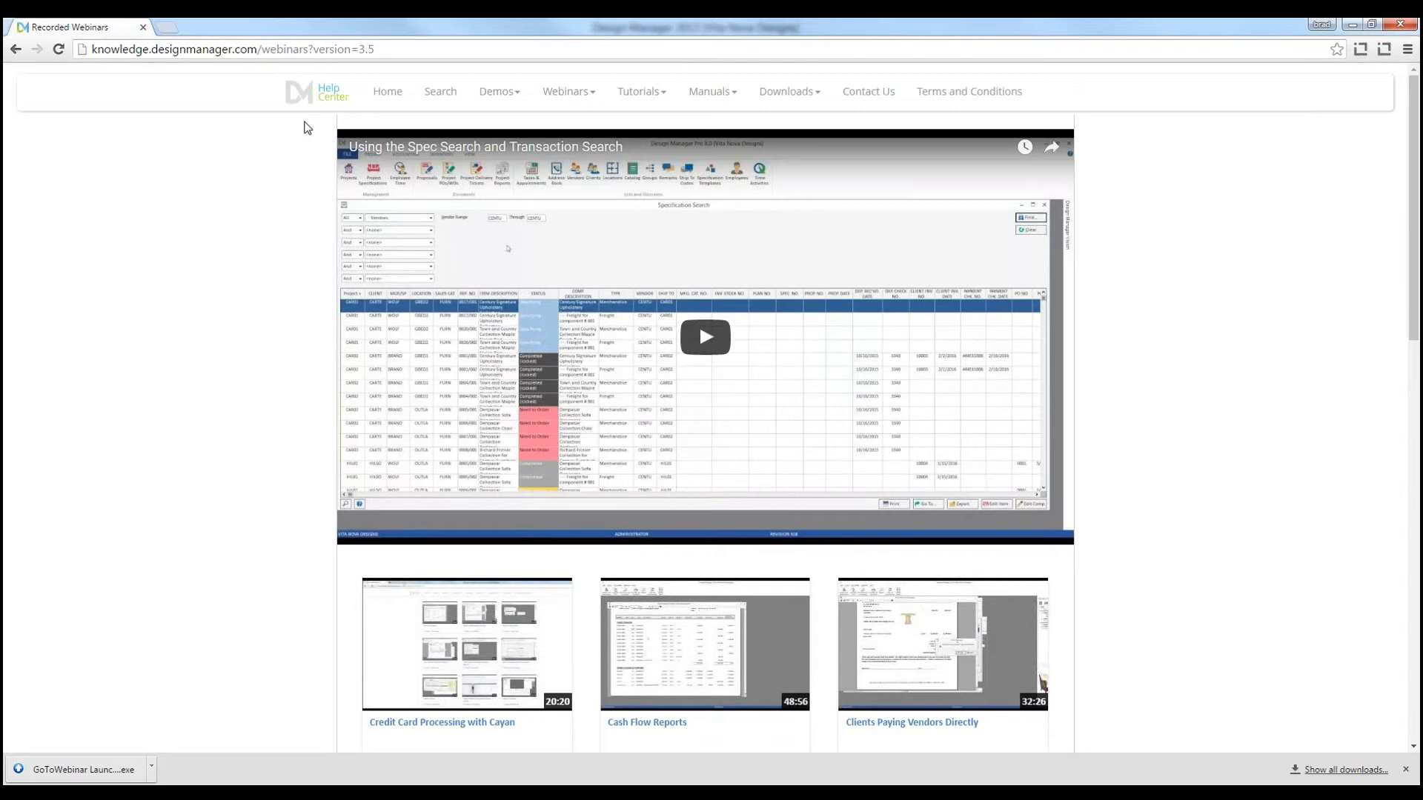
pyautogui.click(1402, 23)
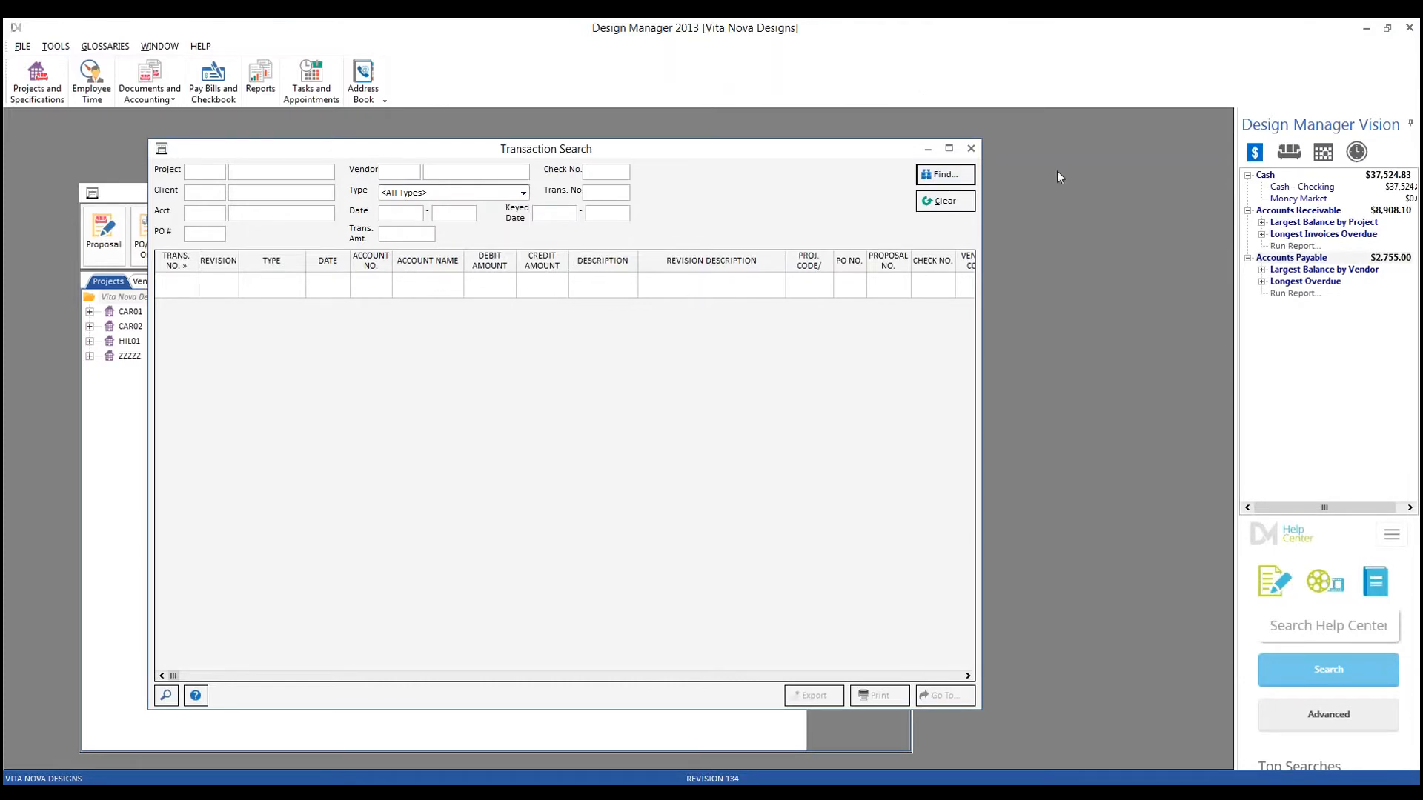
# Step: Close Transaction Search and Documents and Accounting, and close the Transaction Search window in Design Manager Pro 8.0
pyautogui.click(971, 148)
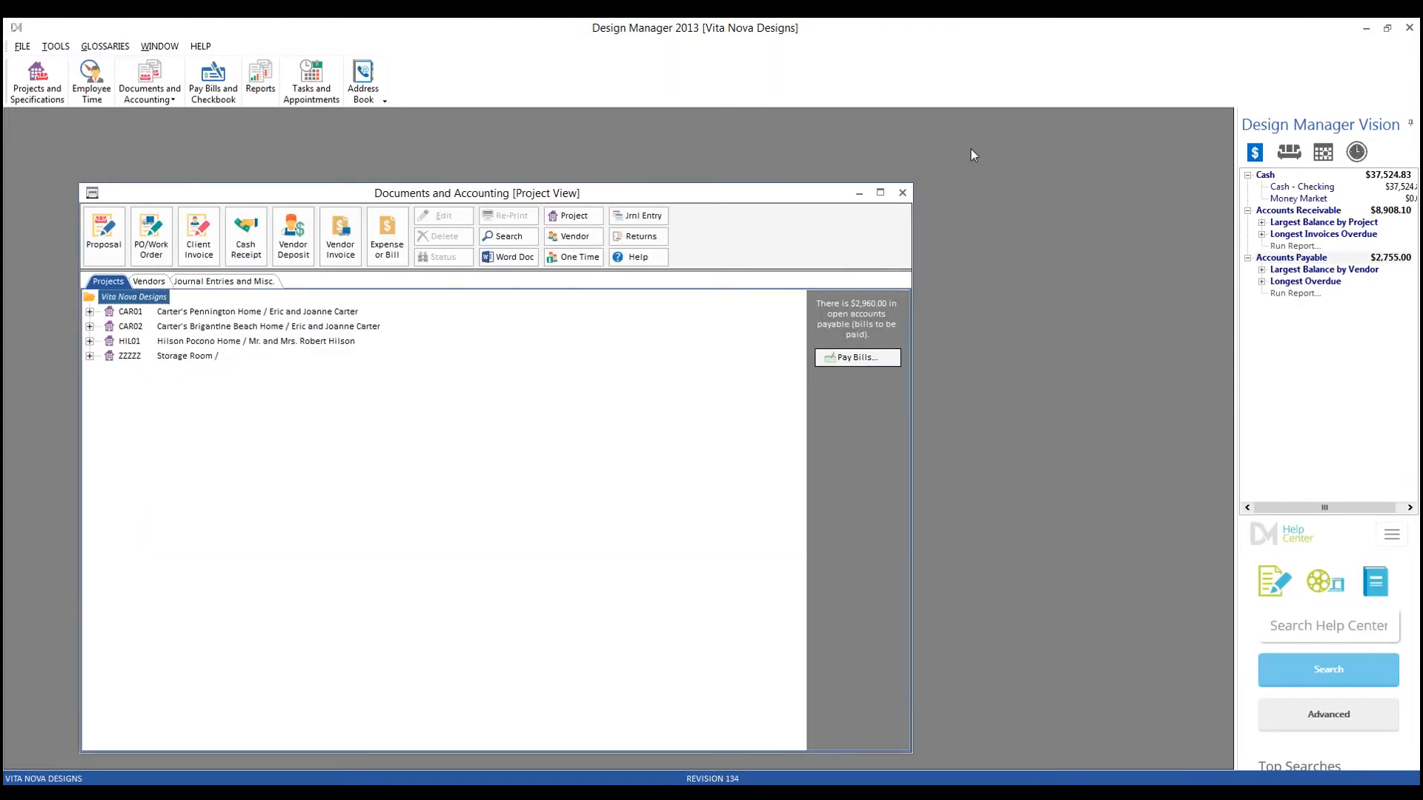
pyautogui.click(902, 194)
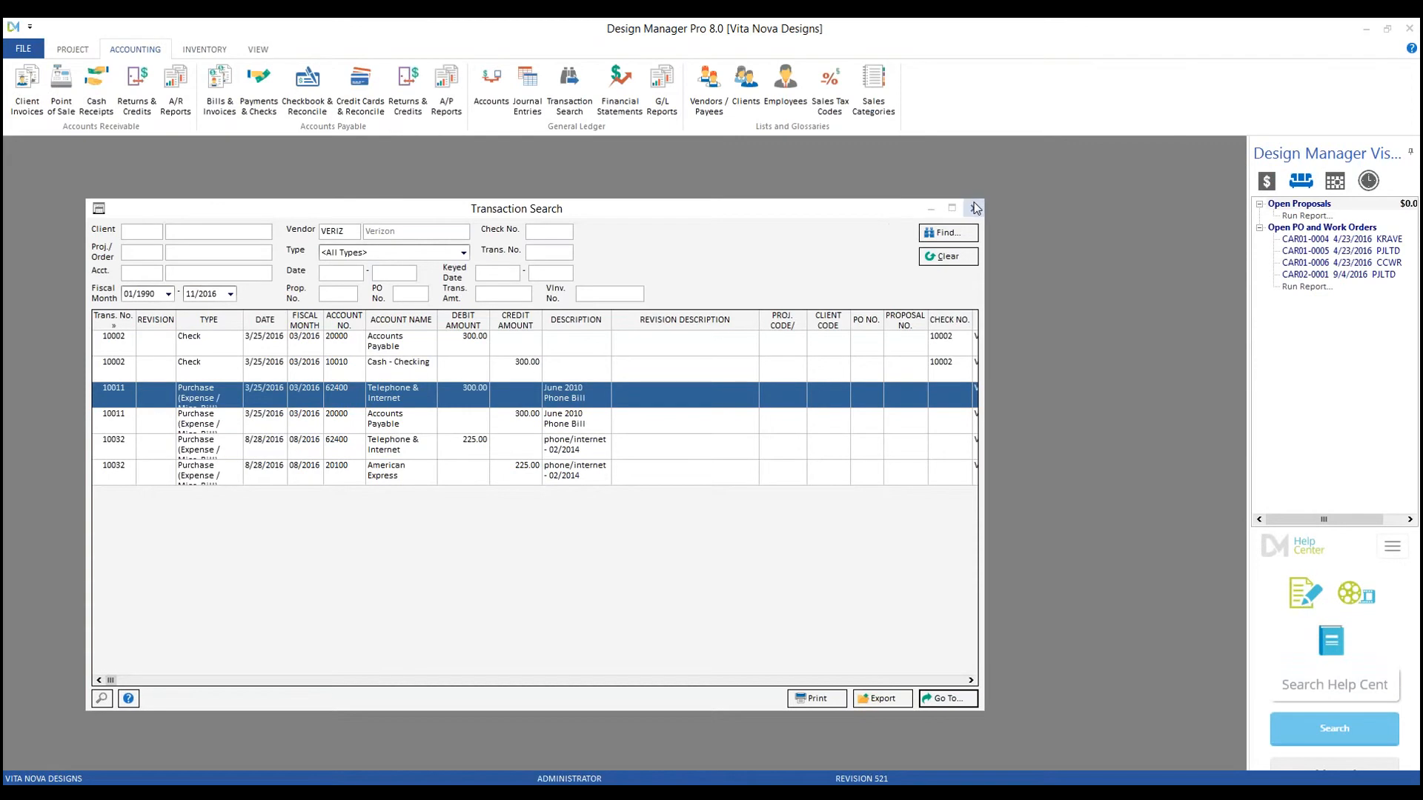
pyautogui.click(973, 204)
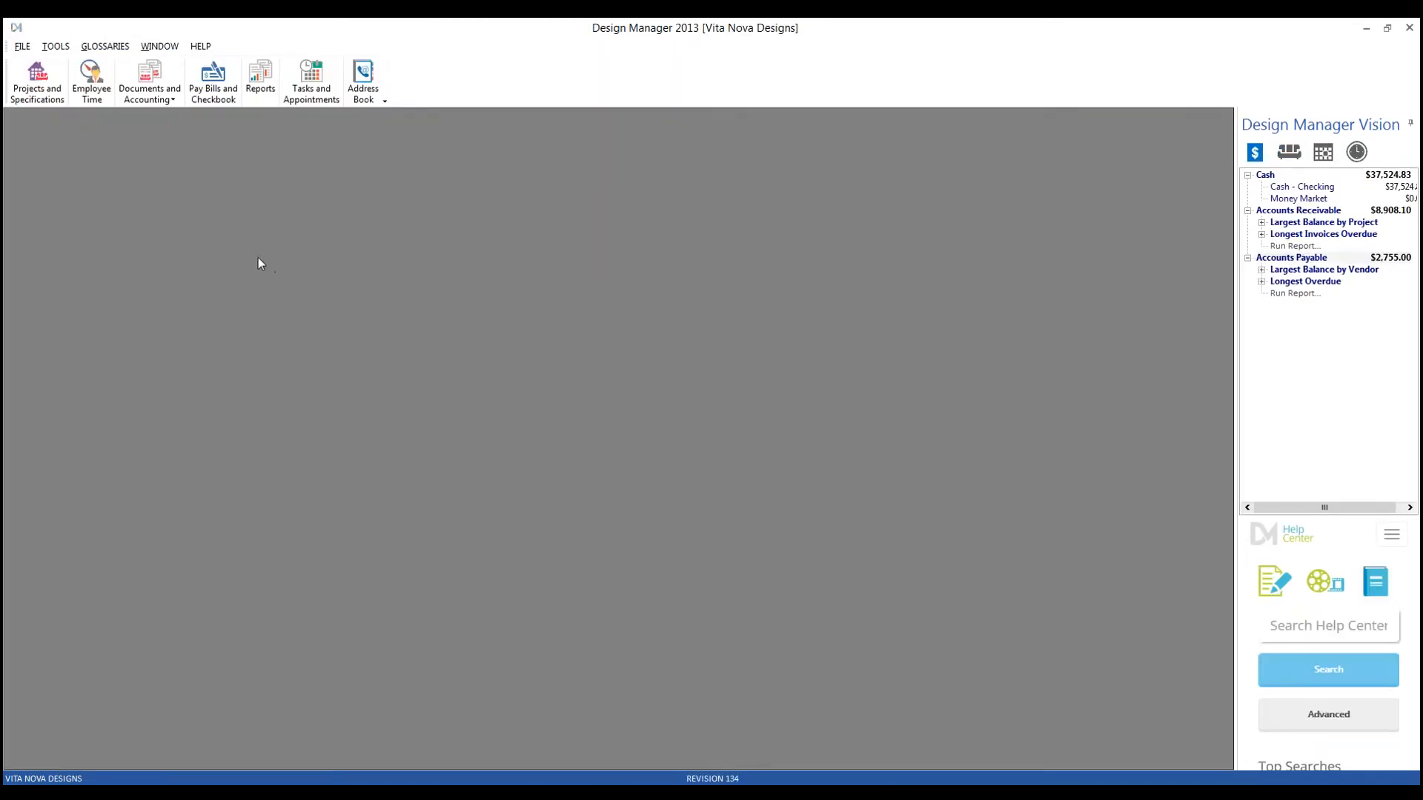
# Step: In Design Manager 2013, go from the Verizon bill in the bills to pay to its August 2016 invoice in Documents and Accounting
pyautogui.click(224, 80)
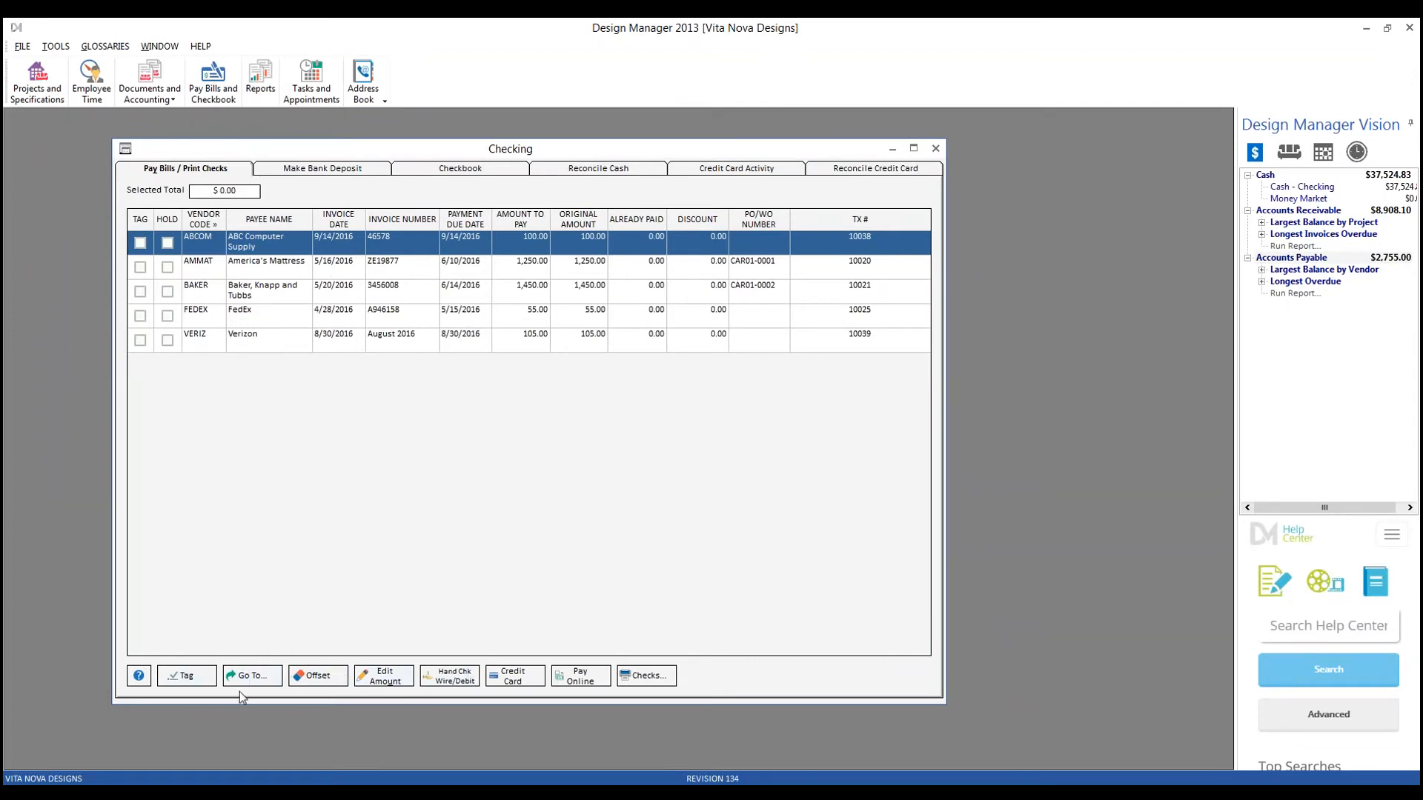
pyautogui.click(402, 341)
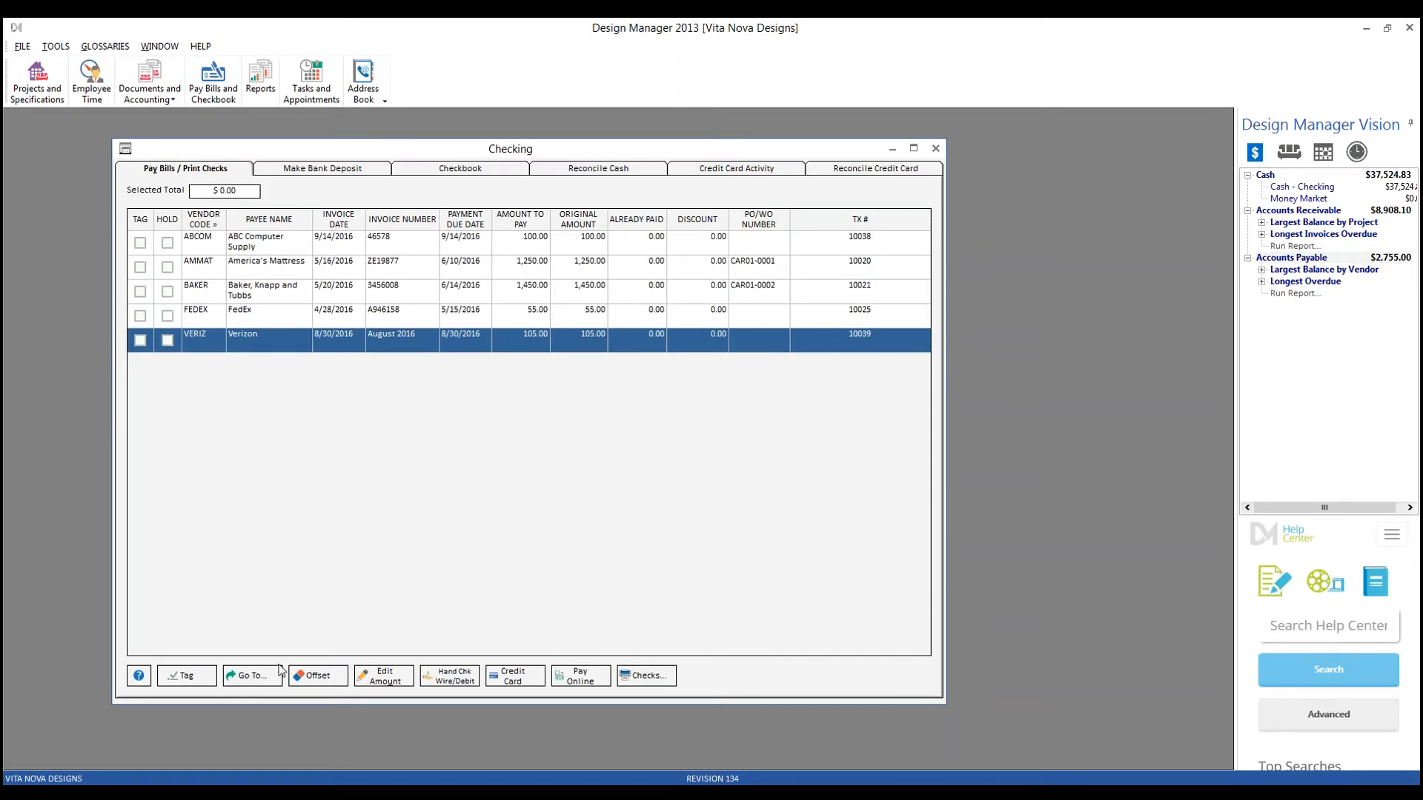
pyautogui.click(253, 676)
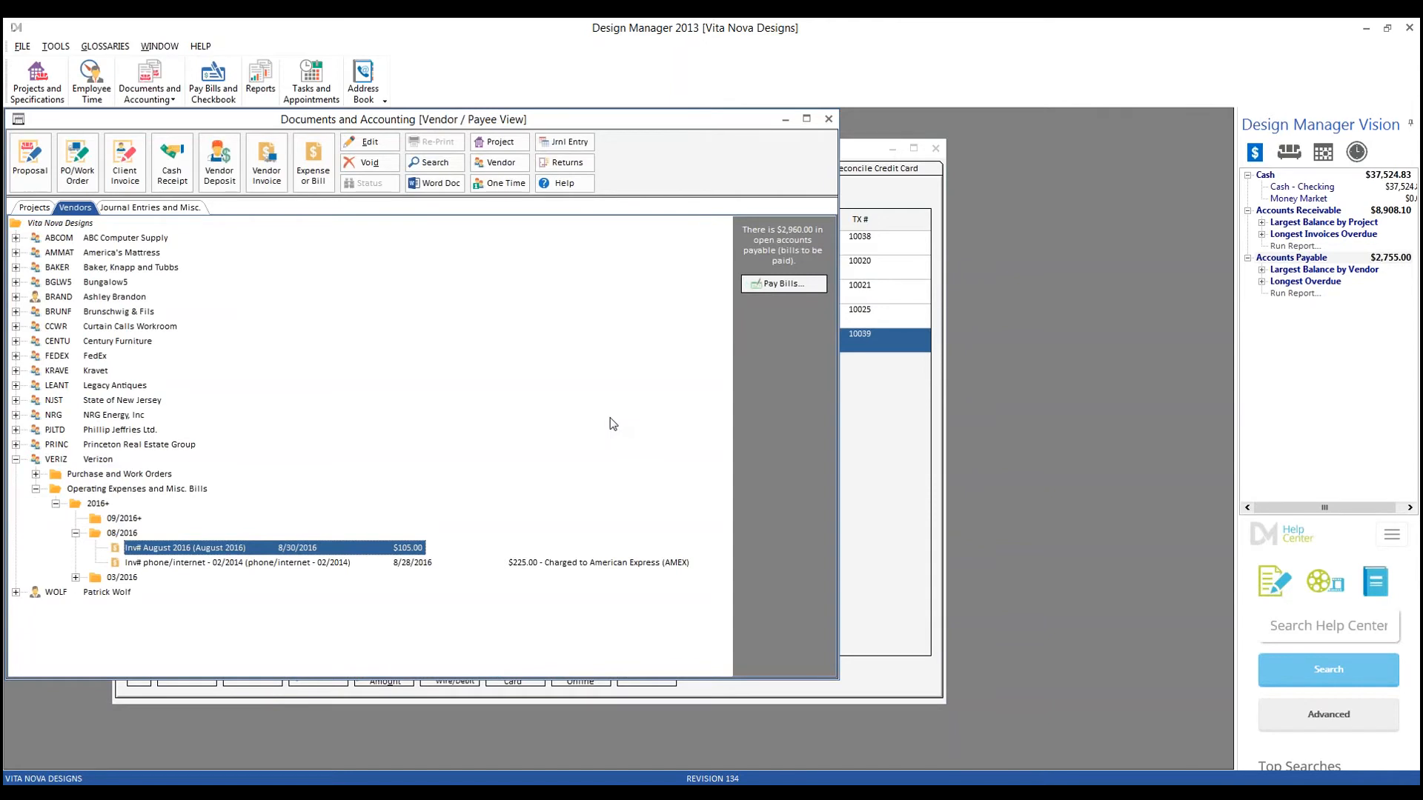
# Step: Set the Telephone & Internet amount on Verizon's August 2016 invoice to 150, save it, and return to the bills to pay
pyautogui.rightClick(393, 549)
pyautogui.click(418, 557)
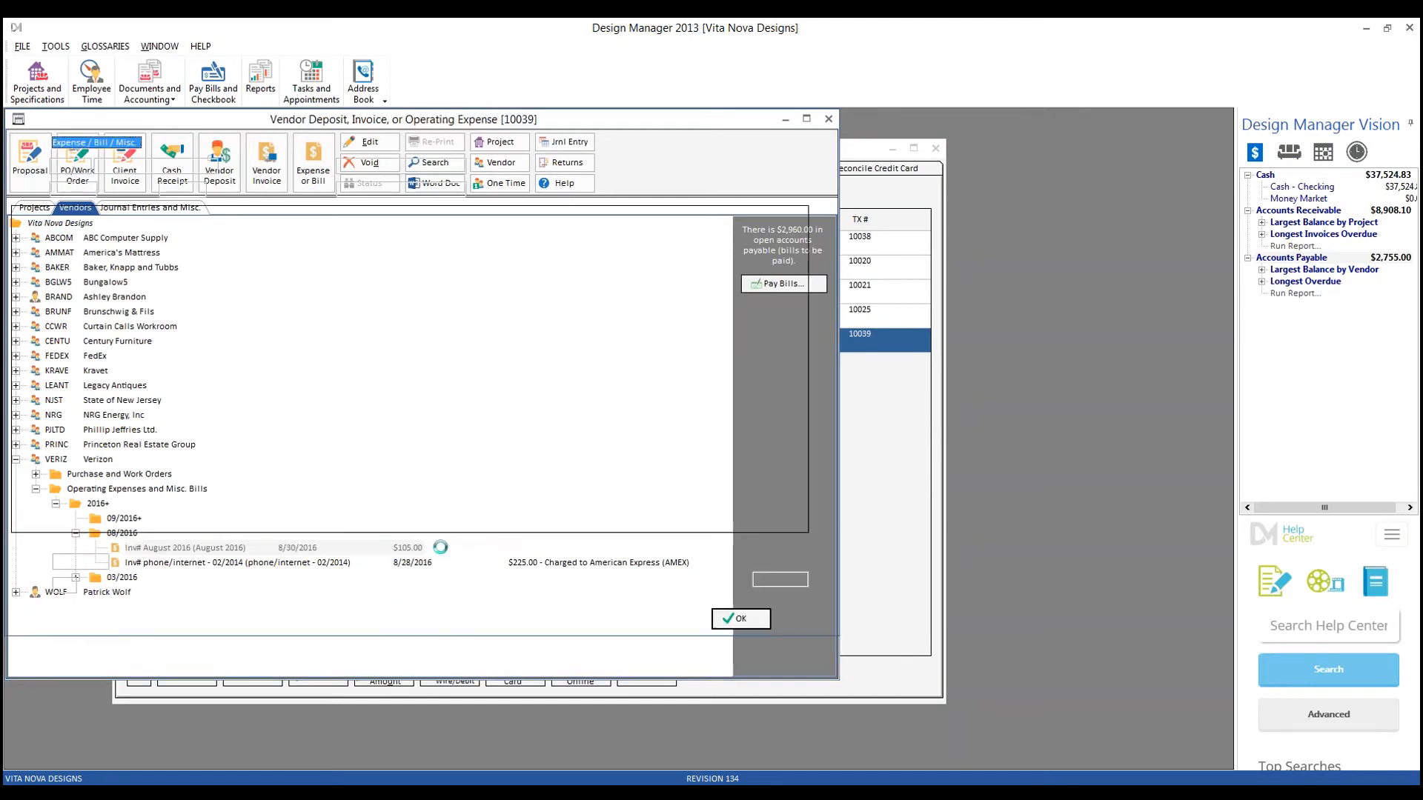
pyautogui.click(820, 237)
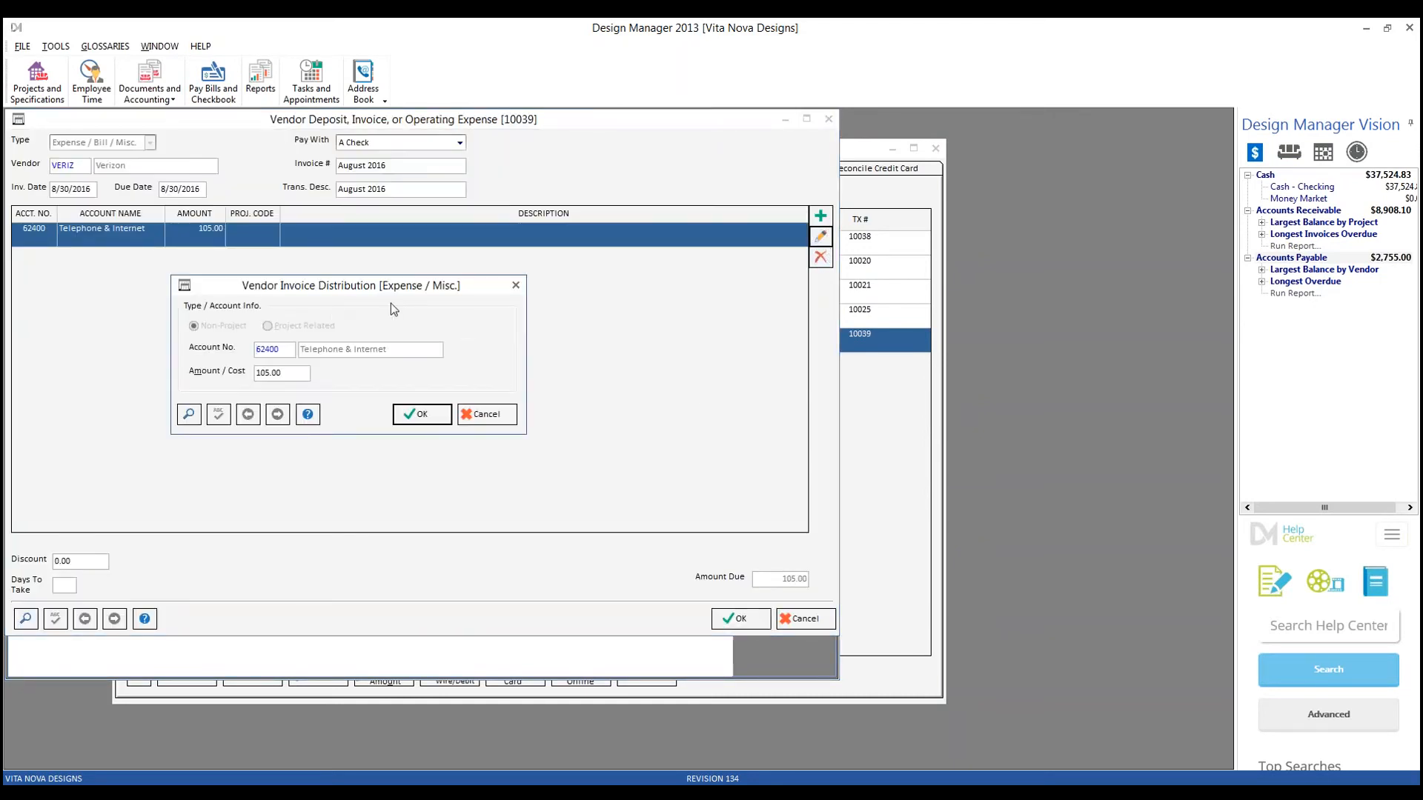
pyautogui.press('Tab')
pyautogui.write('150')
pyautogui.press('Return')
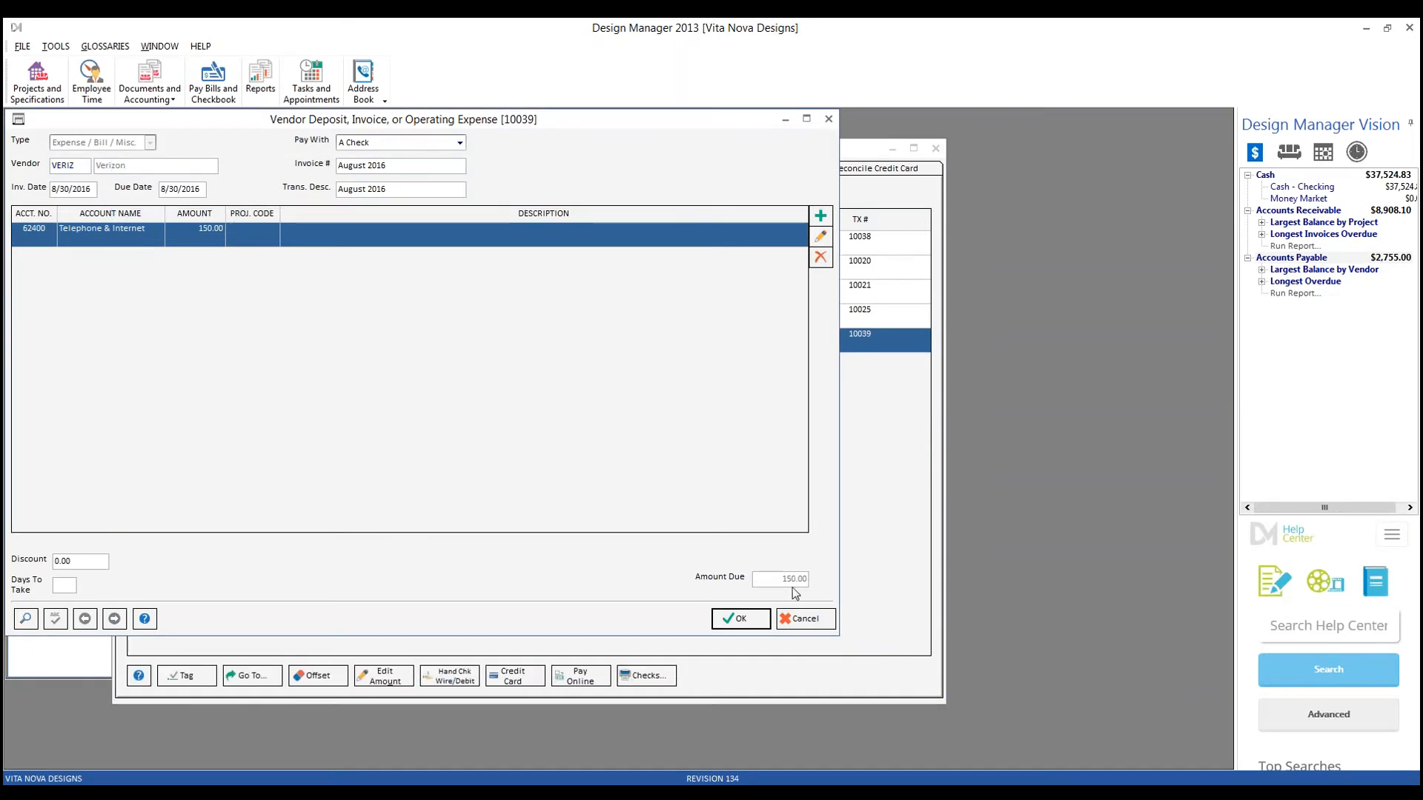
pyautogui.click(749, 617)
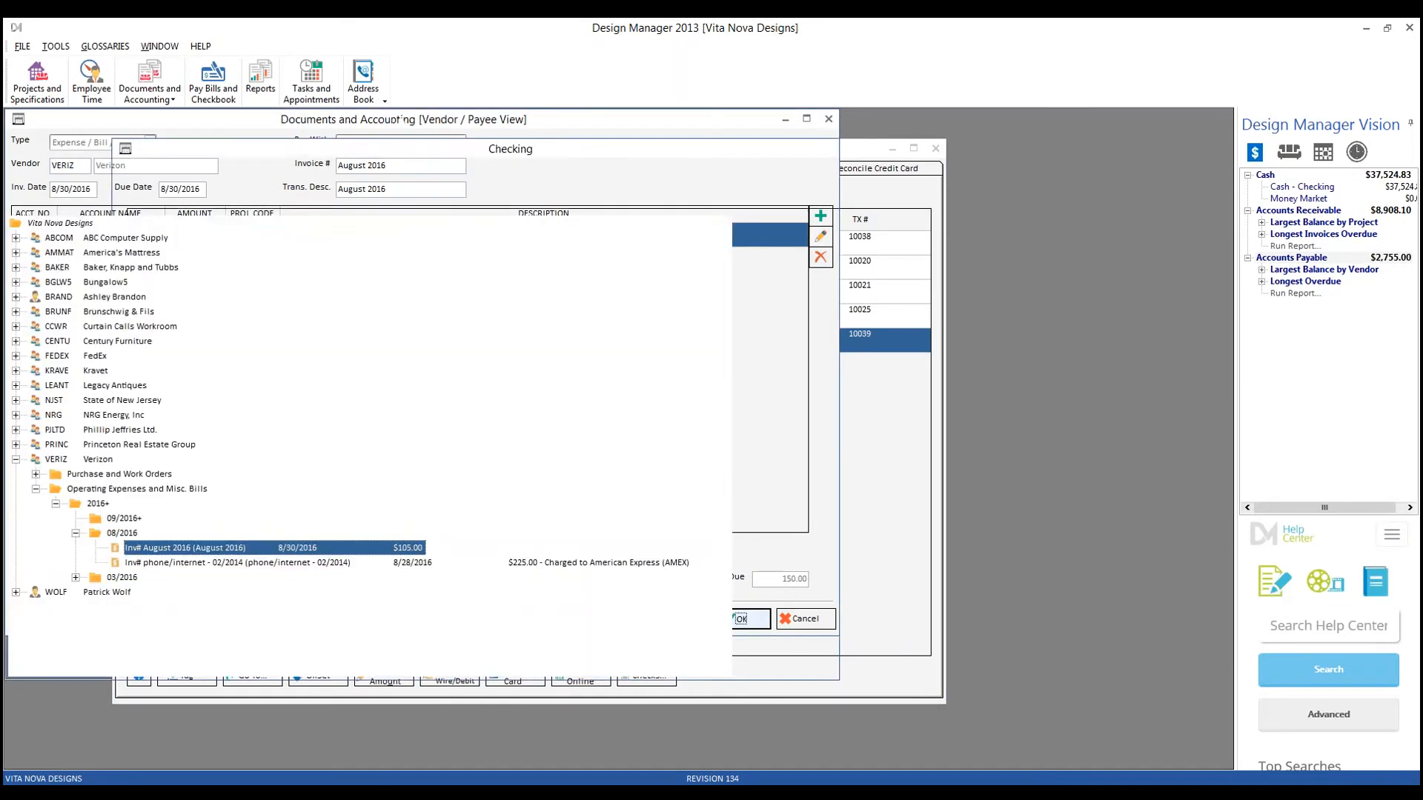
pyautogui.click(829, 119)
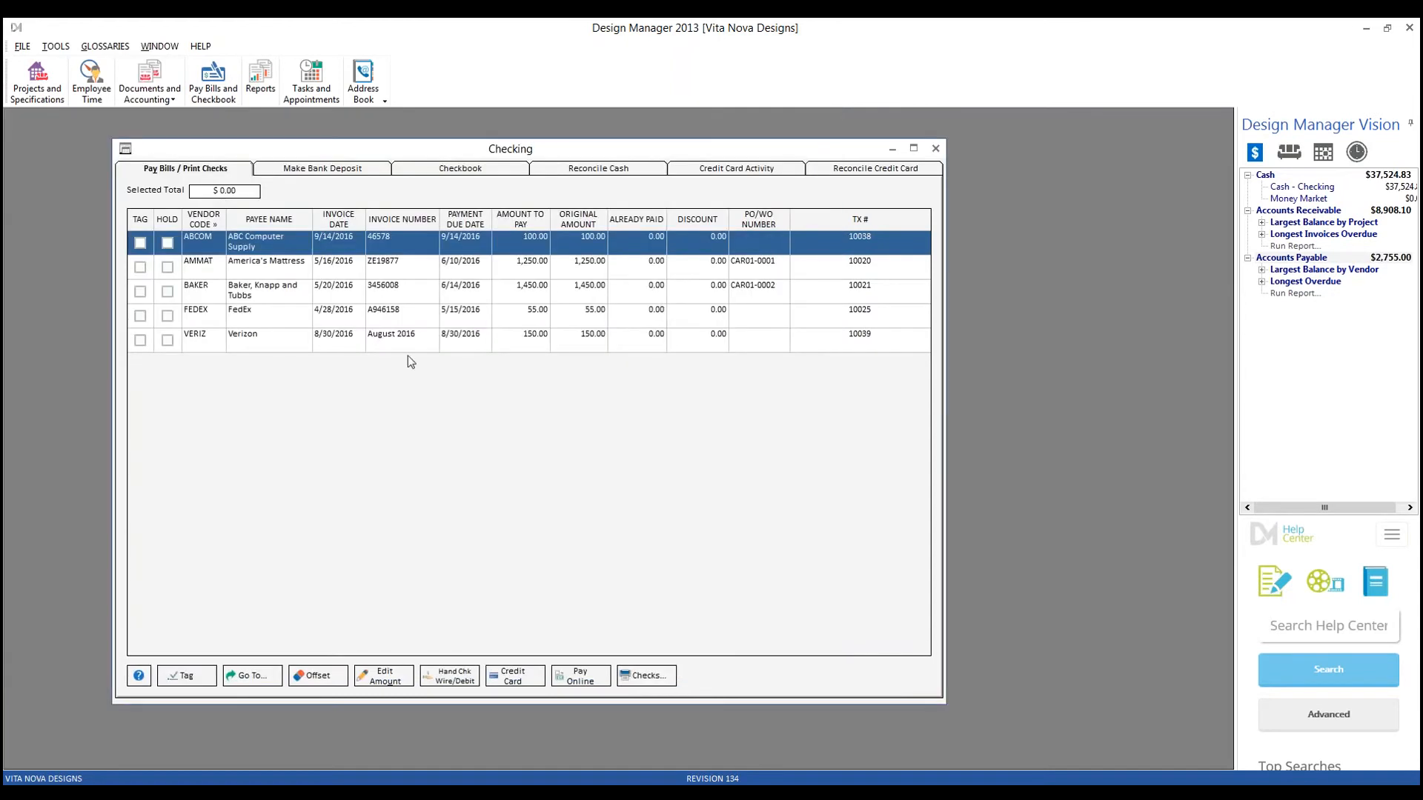
pyautogui.click(364, 349)
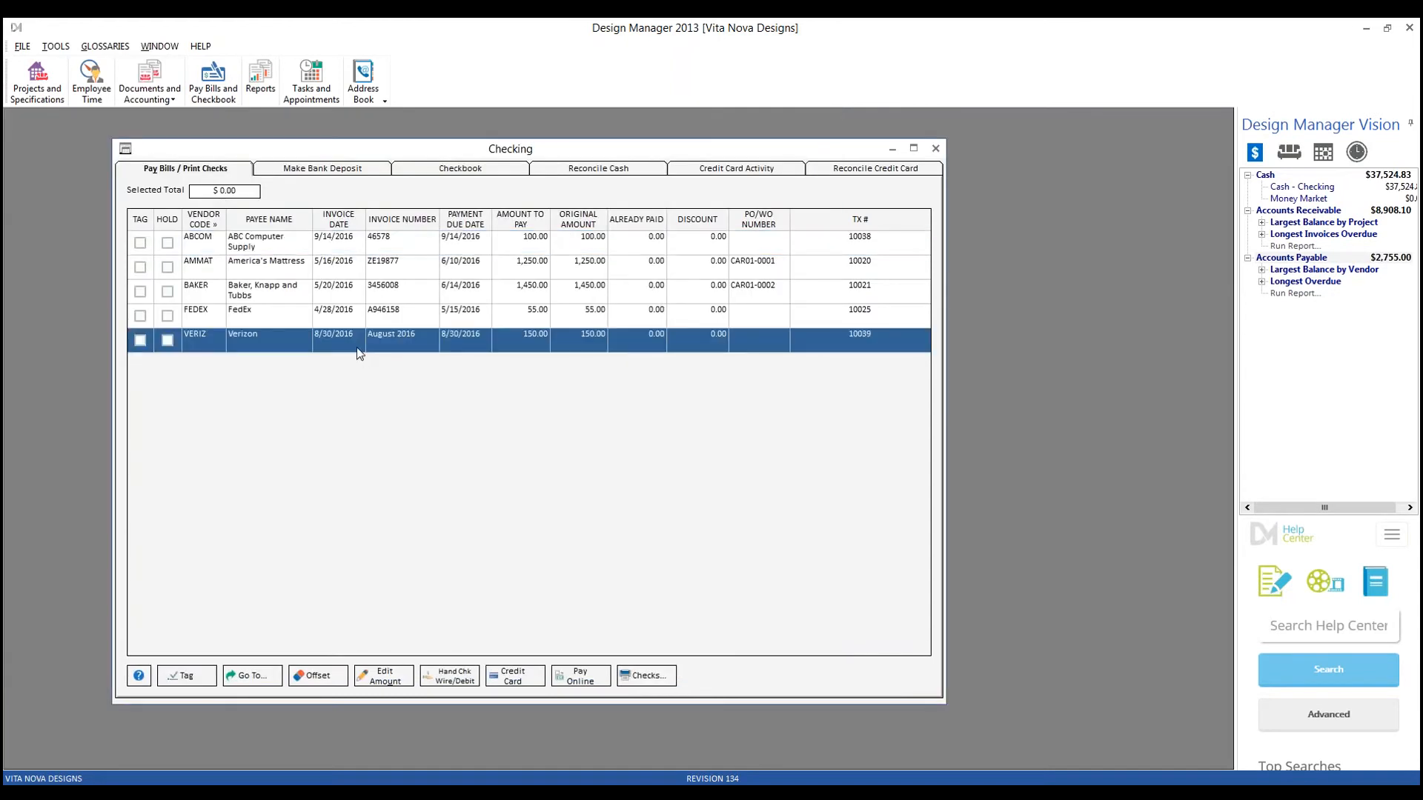
pyautogui.click(512, 319)
# Step: Go from the Century Furniture charge in the credit card activity to its vendor invoice, and close Documents and Accounting
pyautogui.click(745, 169)
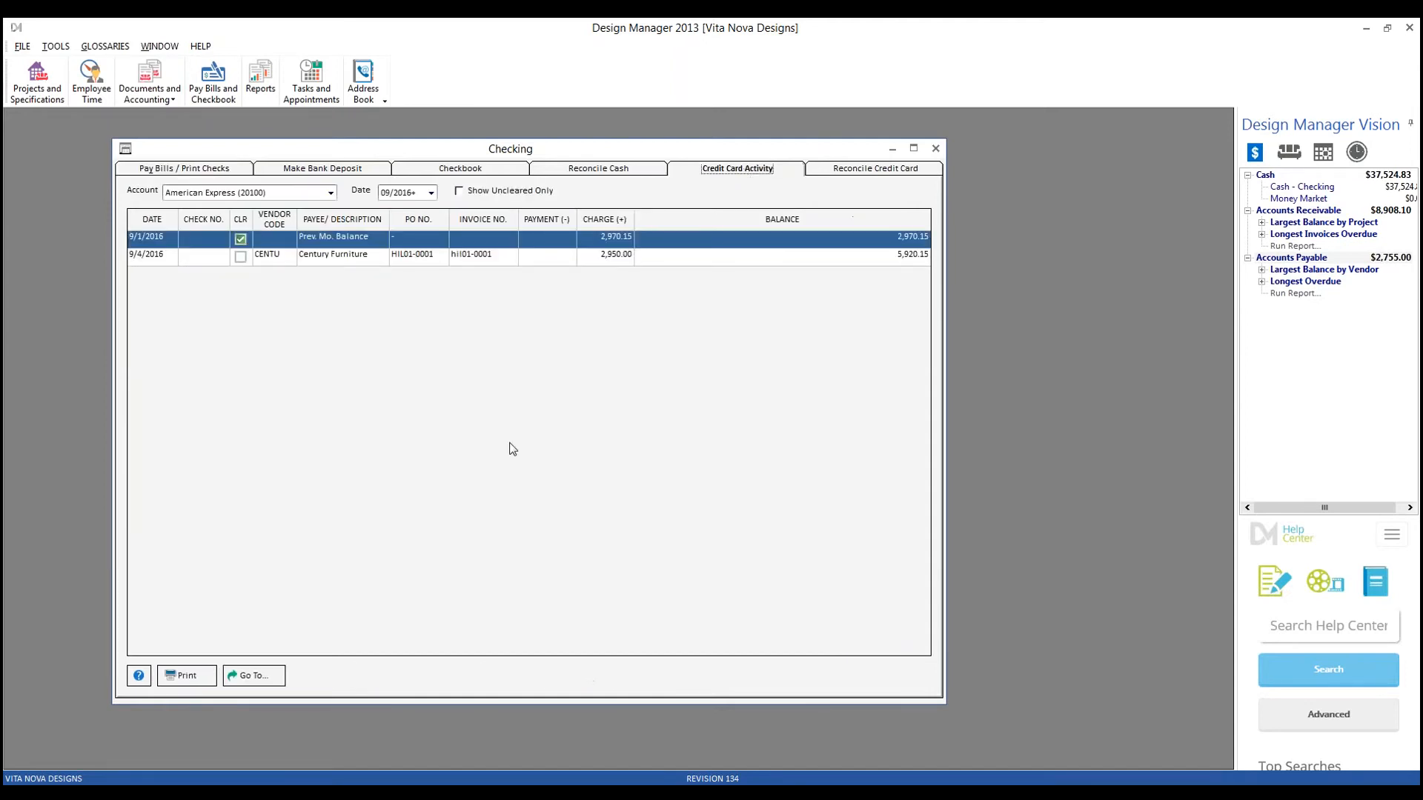
pyautogui.click(350, 259)
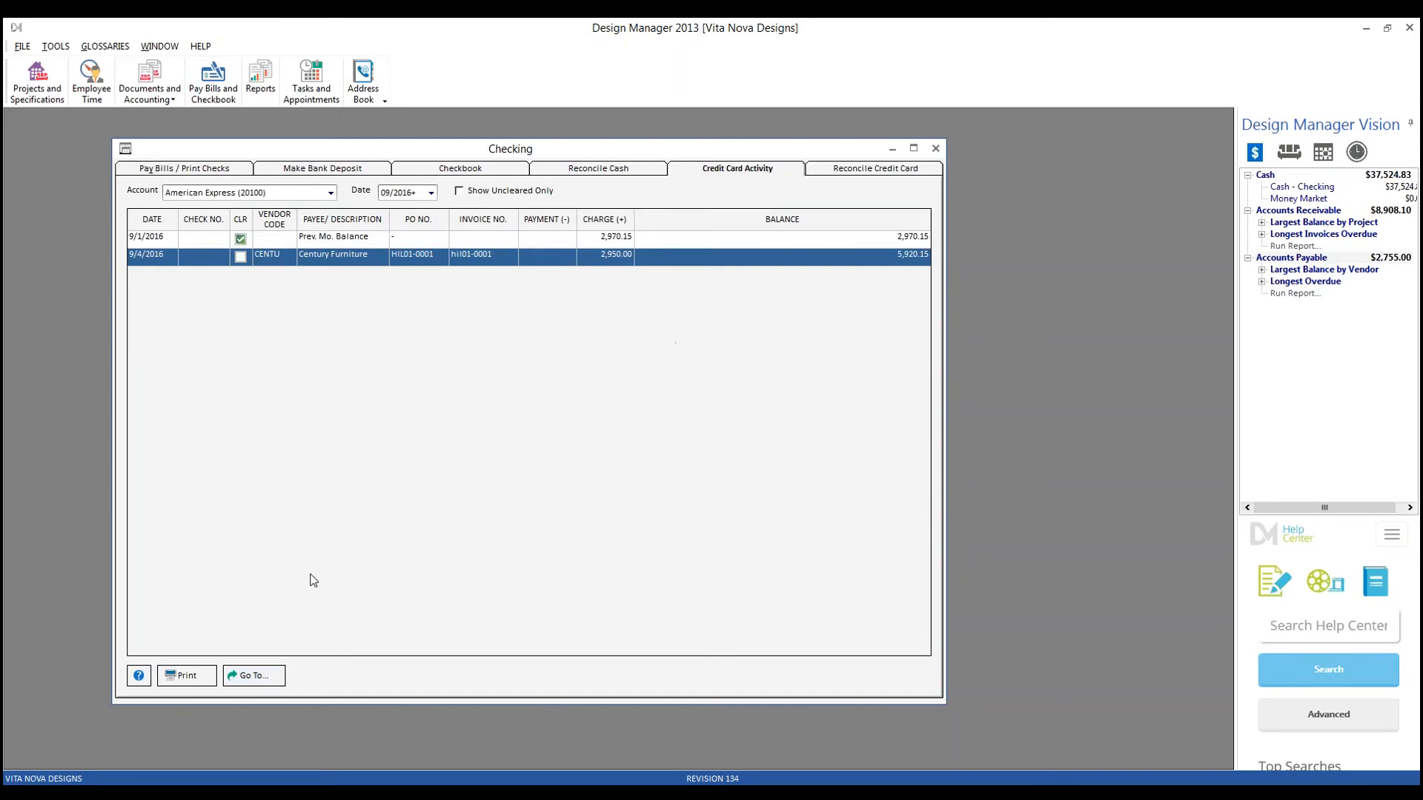
pyautogui.click(252, 675)
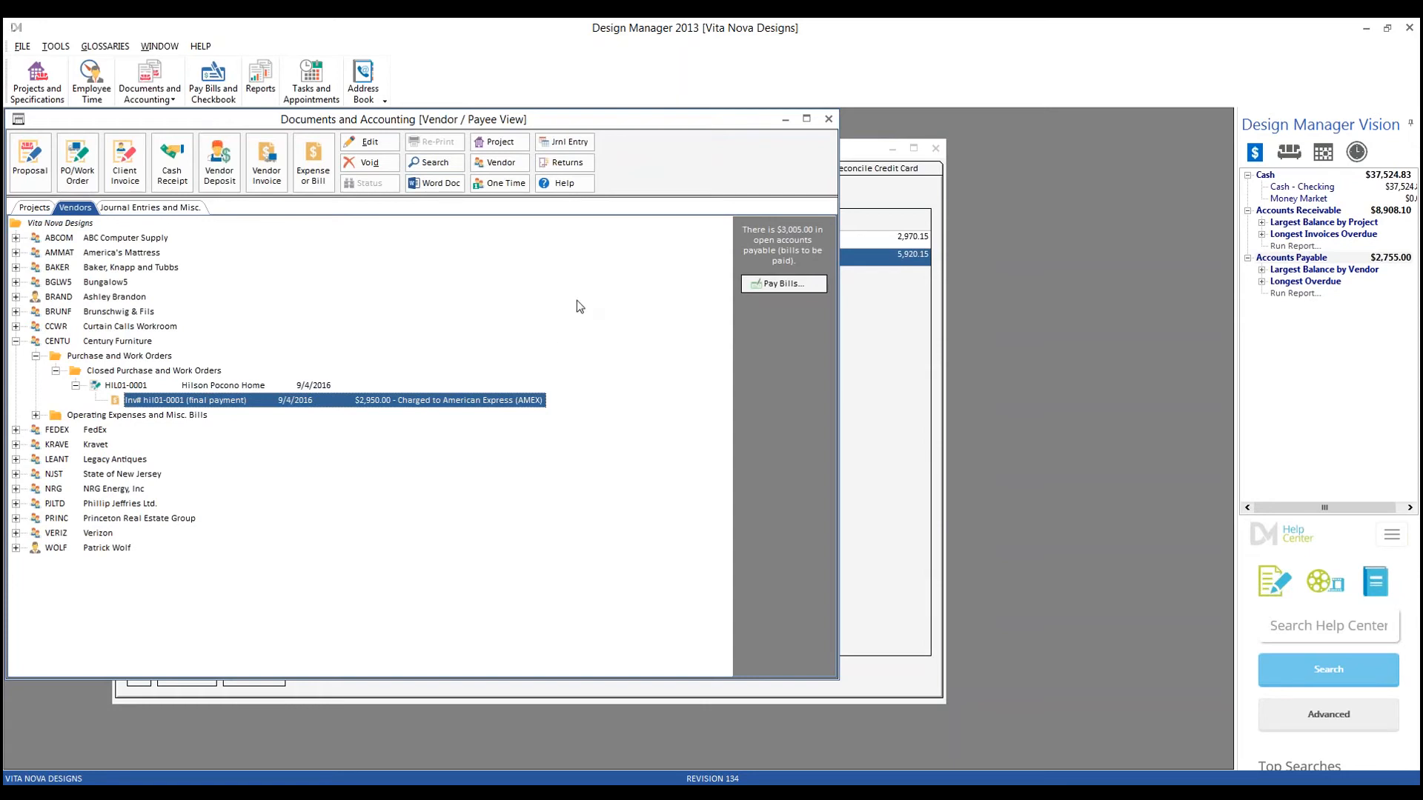
pyautogui.click(829, 118)
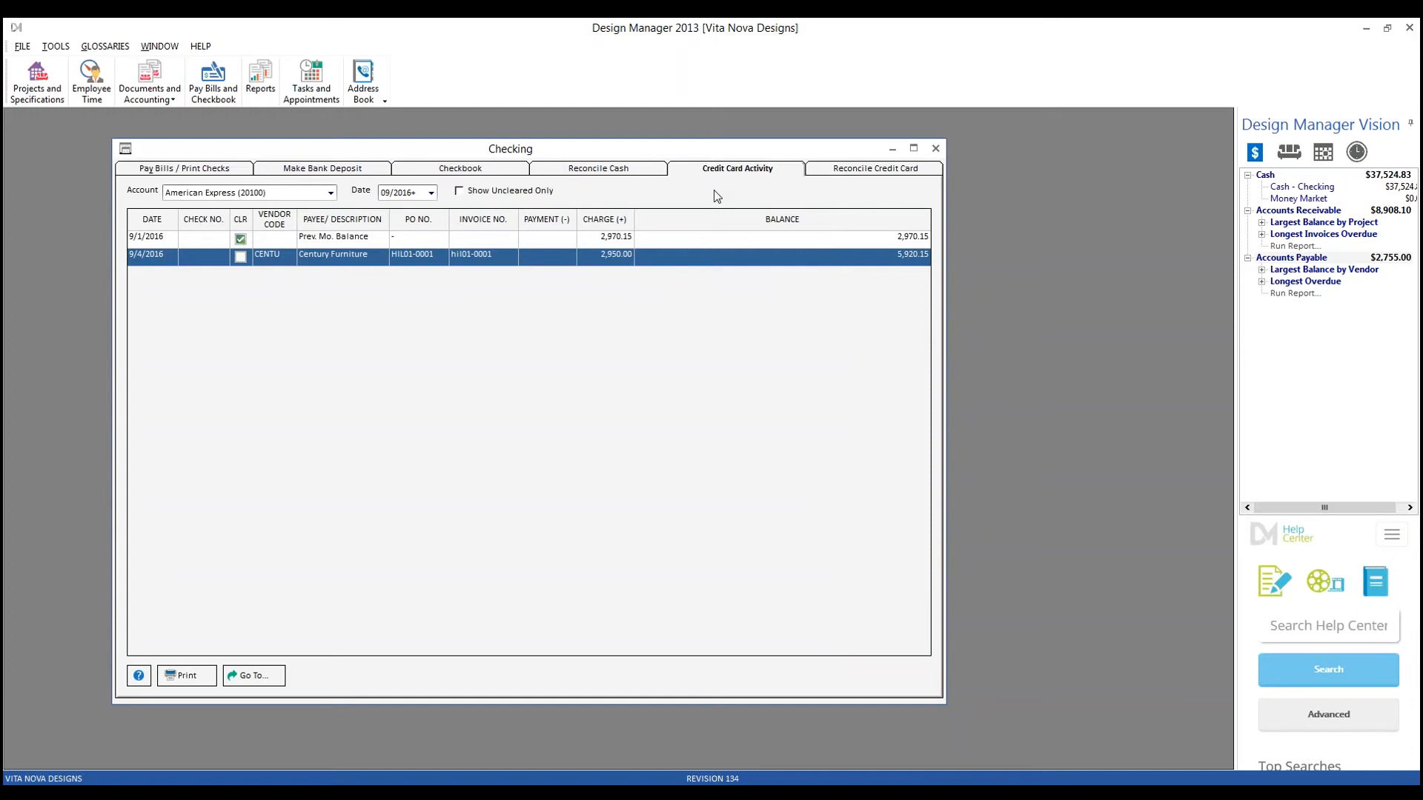
# Step: Show the checkbook for 04/2016 and open the details of deposit slip 071610
pyautogui.click(445, 172)
pyautogui.click(436, 192)
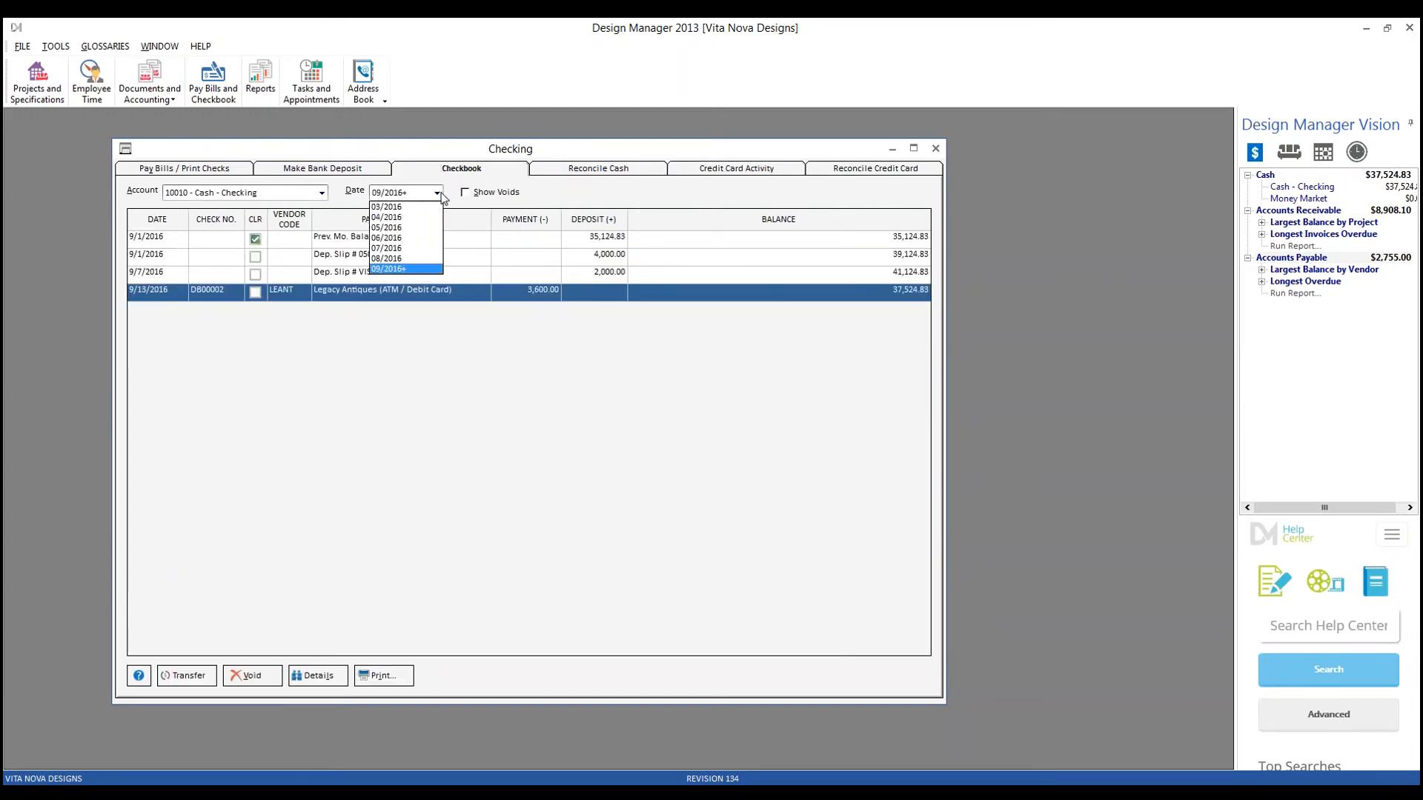
pyautogui.click(430, 218)
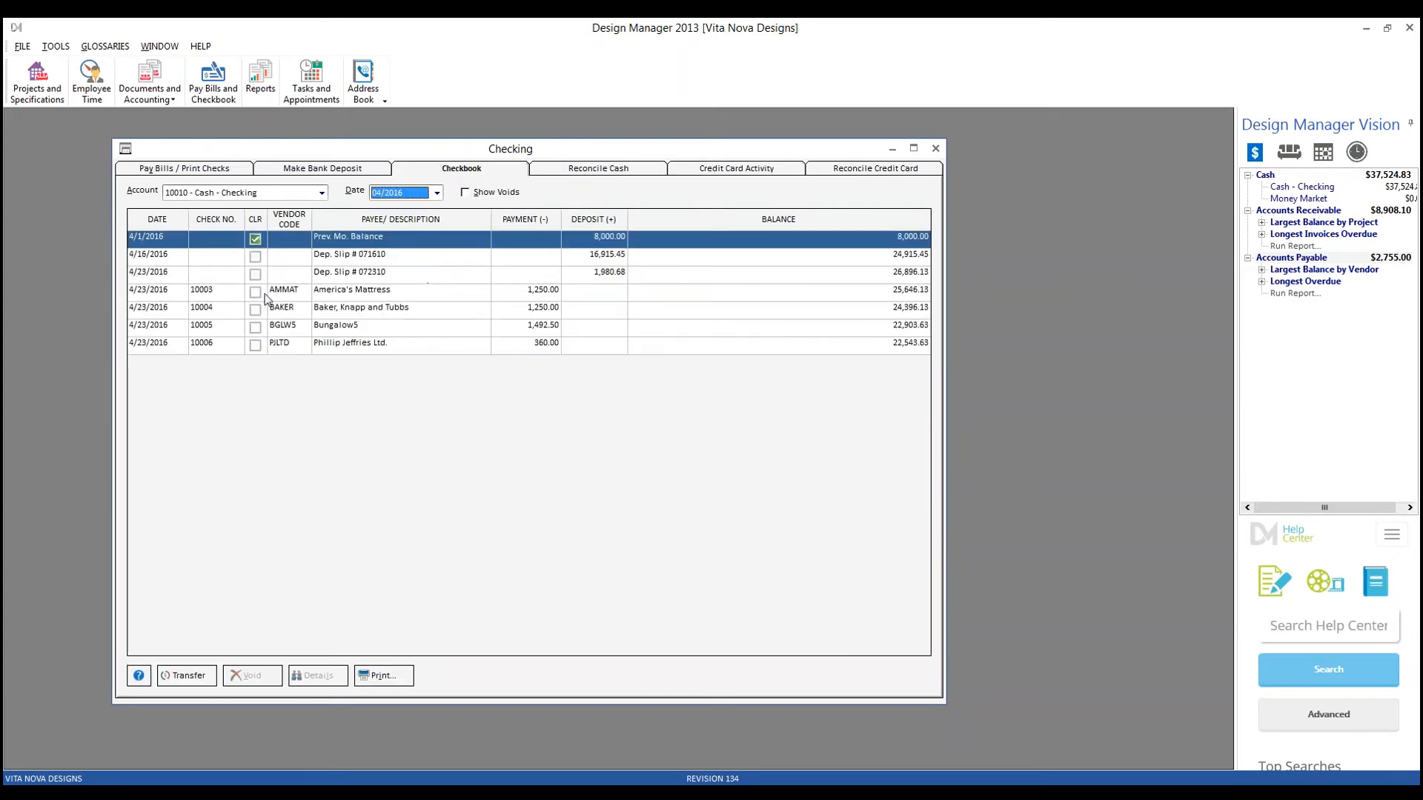
pyautogui.click(403, 261)
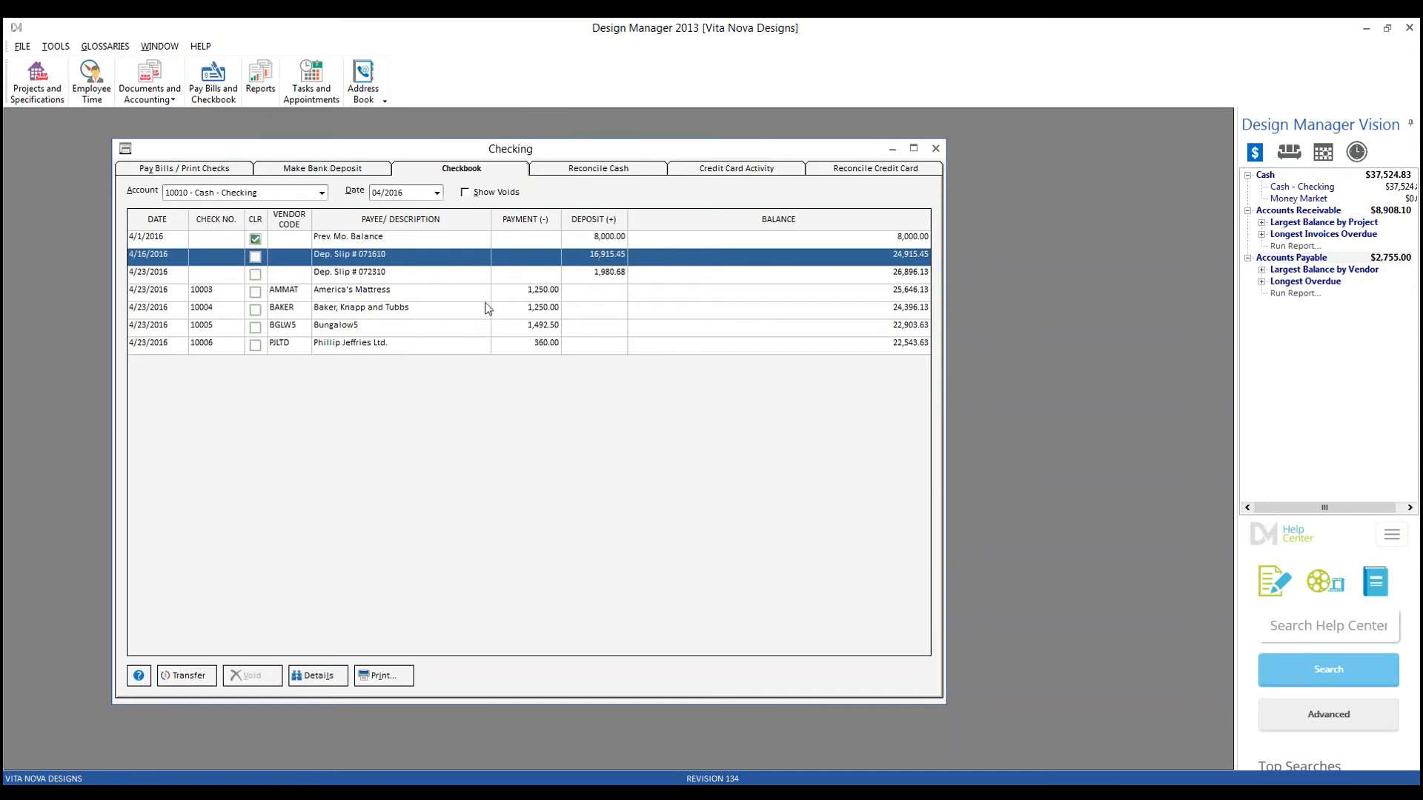
pyautogui.click(318, 676)
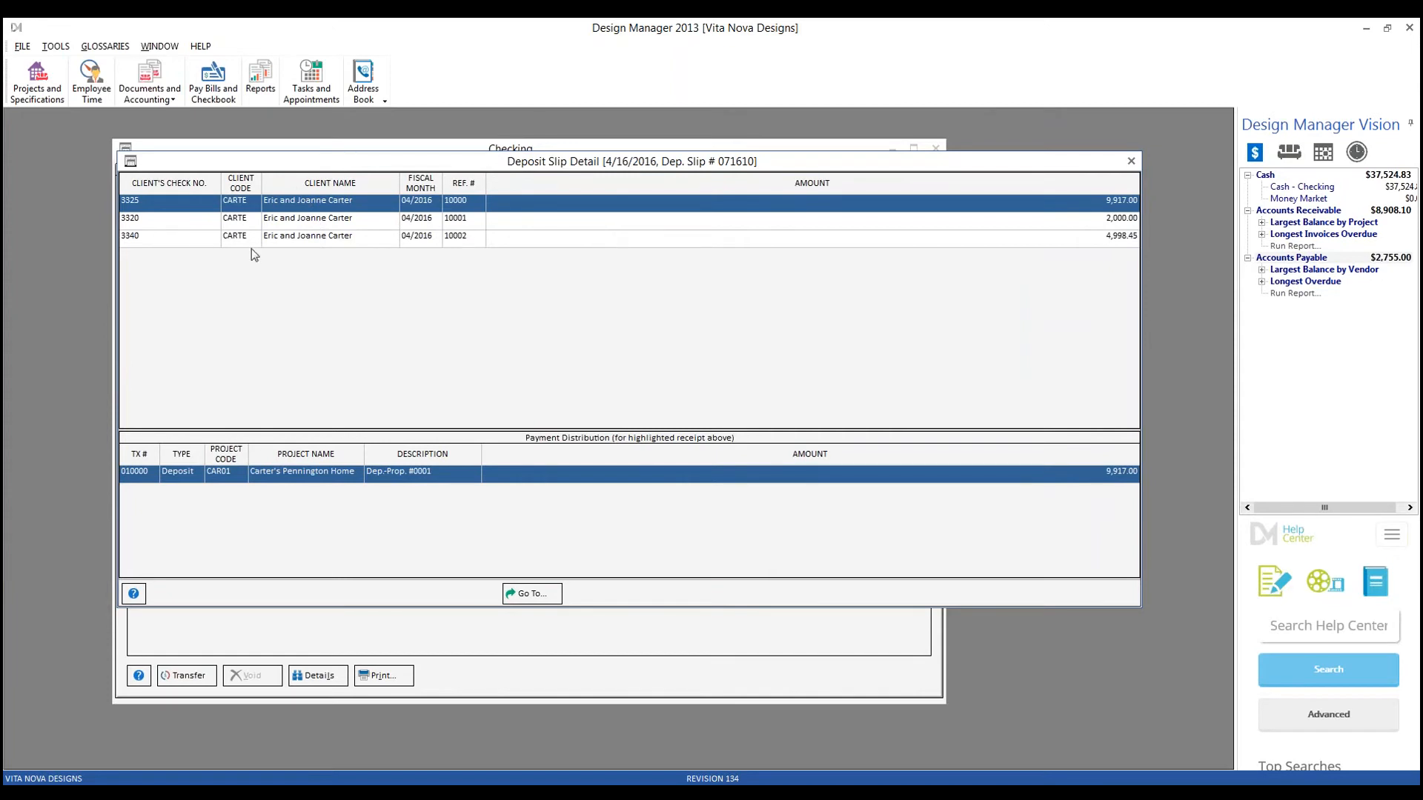
# Step: View the payment distribution of each client receipt in the deposit slip
pyautogui.click(156, 219)
pyautogui.click(156, 236)
pyautogui.click(155, 221)
pyautogui.click(157, 204)
pyautogui.click(318, 220)
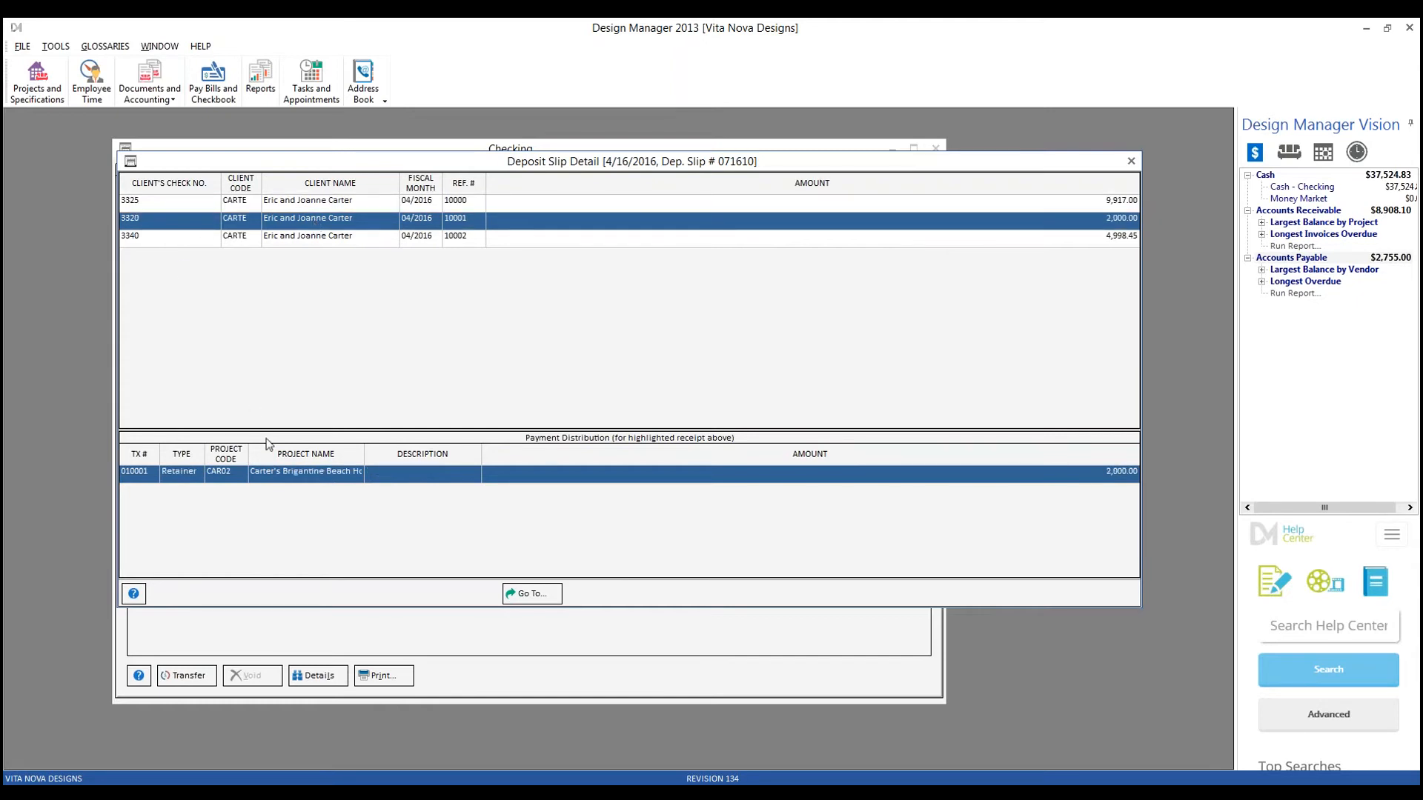
pyautogui.click(208, 238)
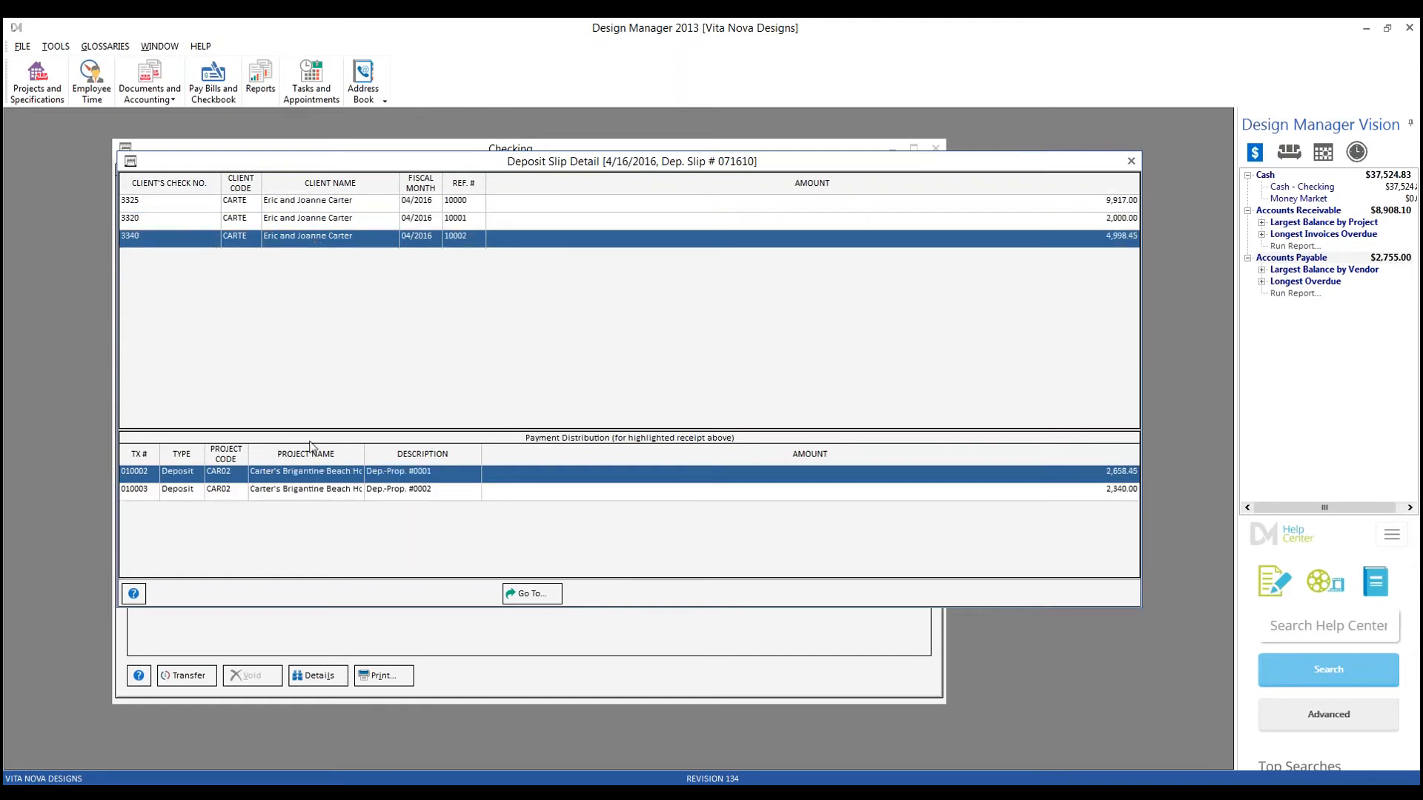
# Step: Go from the Dep.-Prop. #0002 payment to its deposit in Documents and Accounting, and close that window and the deposit slip detail
pyautogui.click(371, 492)
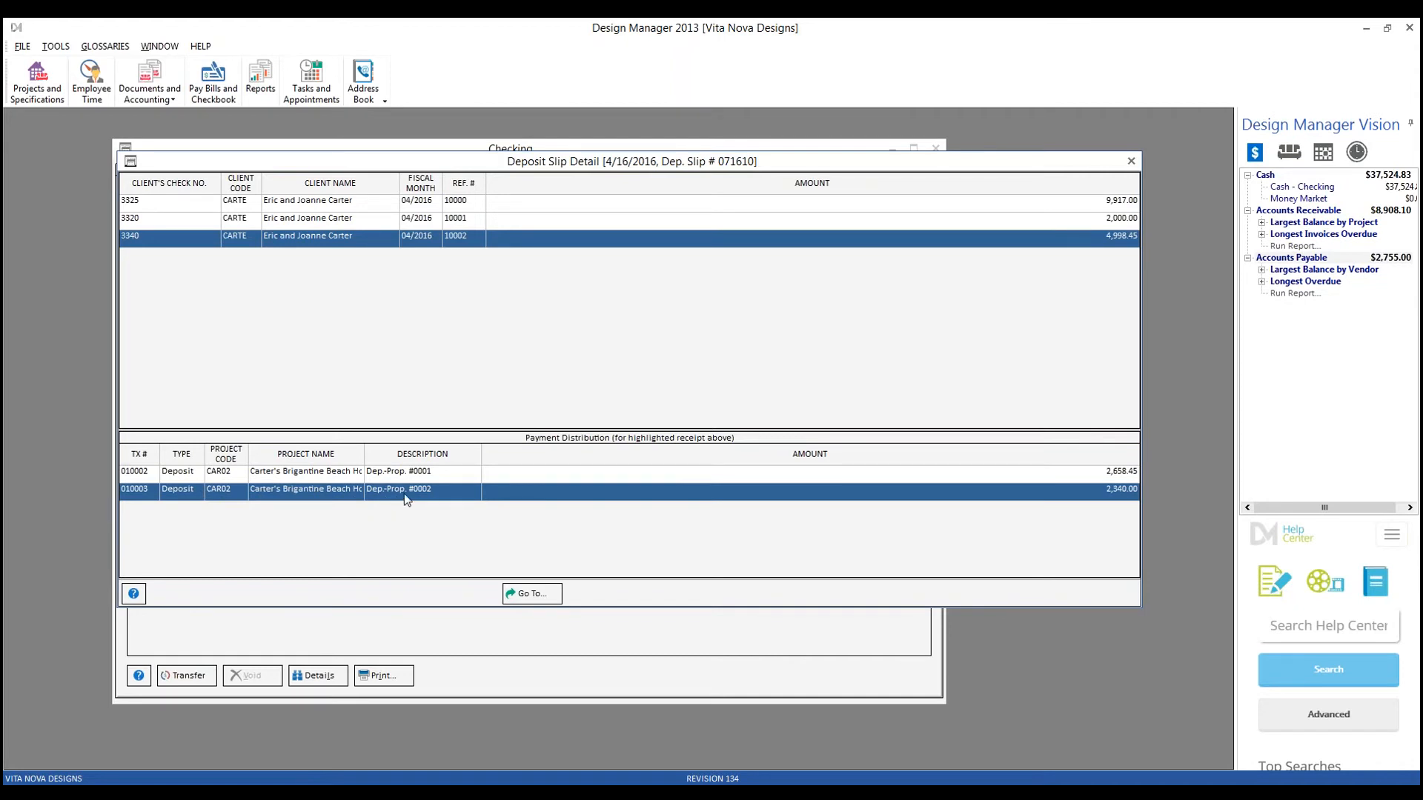
pyautogui.click(540, 602)
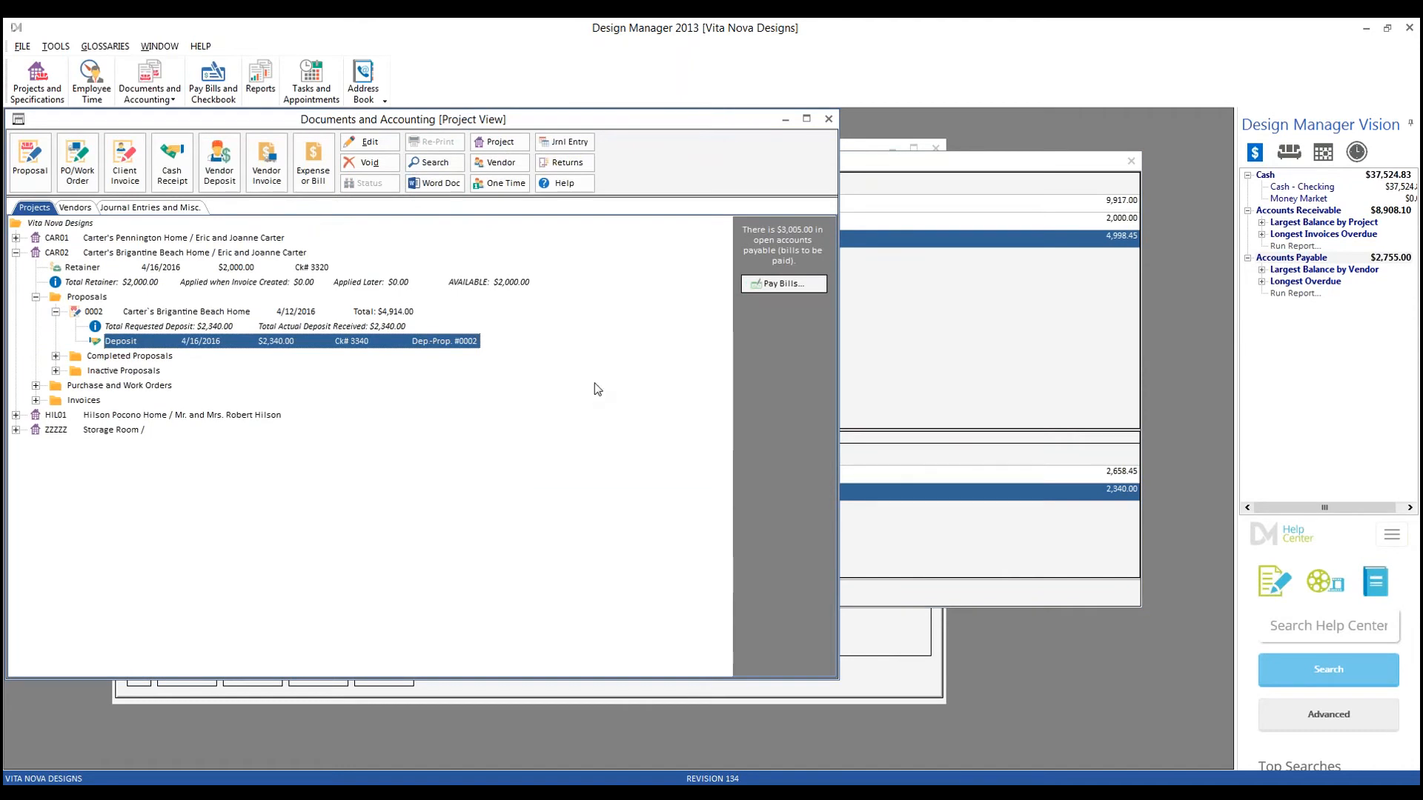
pyautogui.click(829, 120)
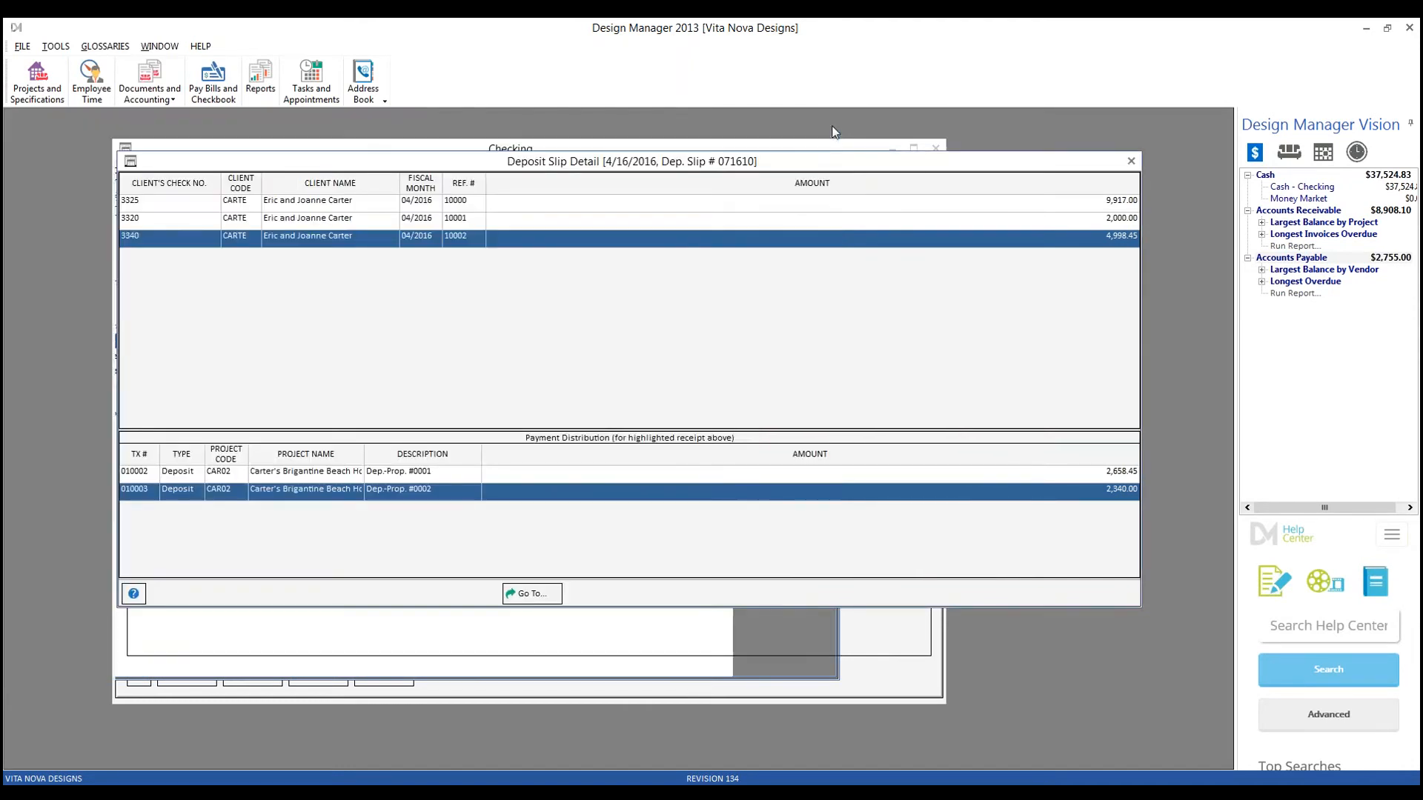
pyautogui.click(1132, 160)
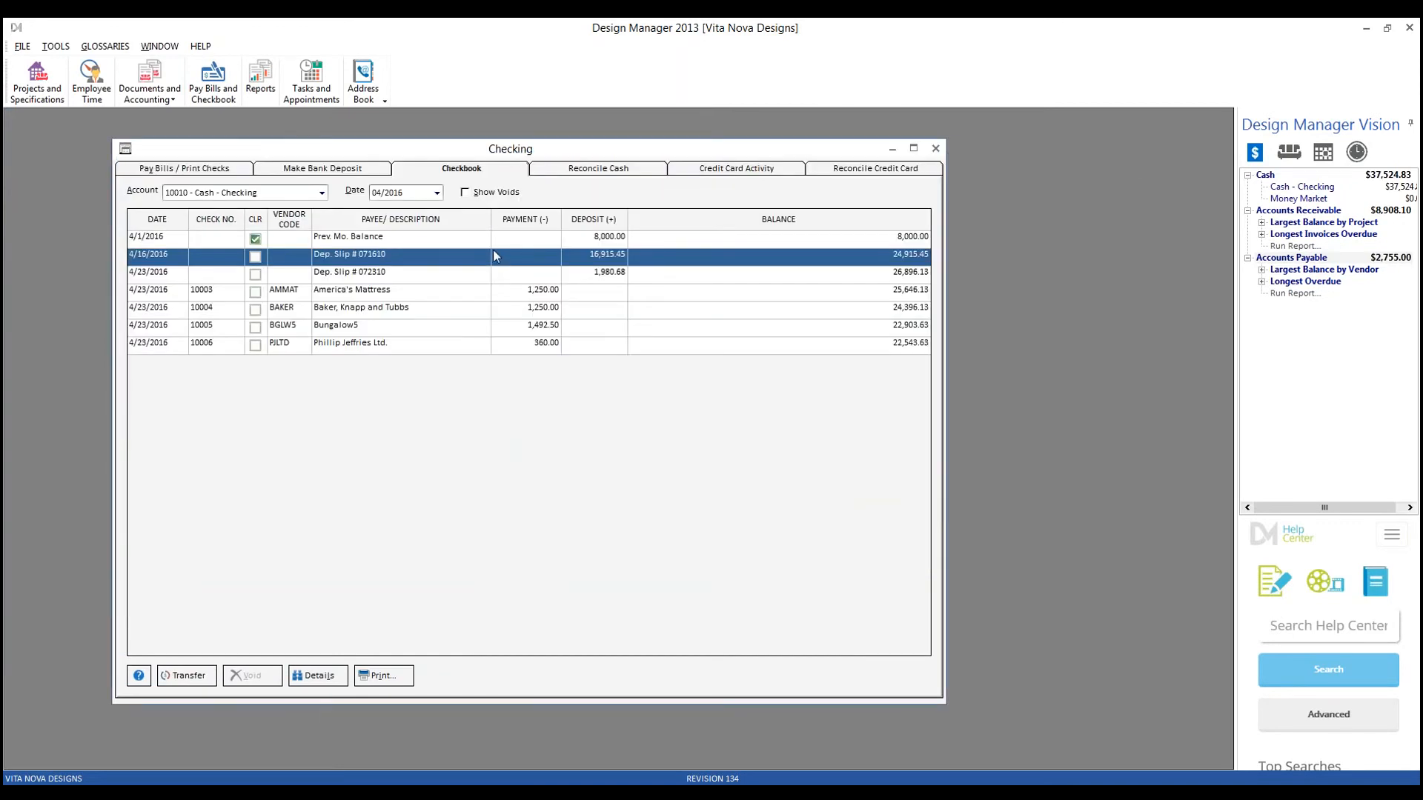
# Step: Show the checkbook for 09/2016+ and review the invoices paid by the Legacy Antiques debit card payment
pyautogui.click(436, 194)
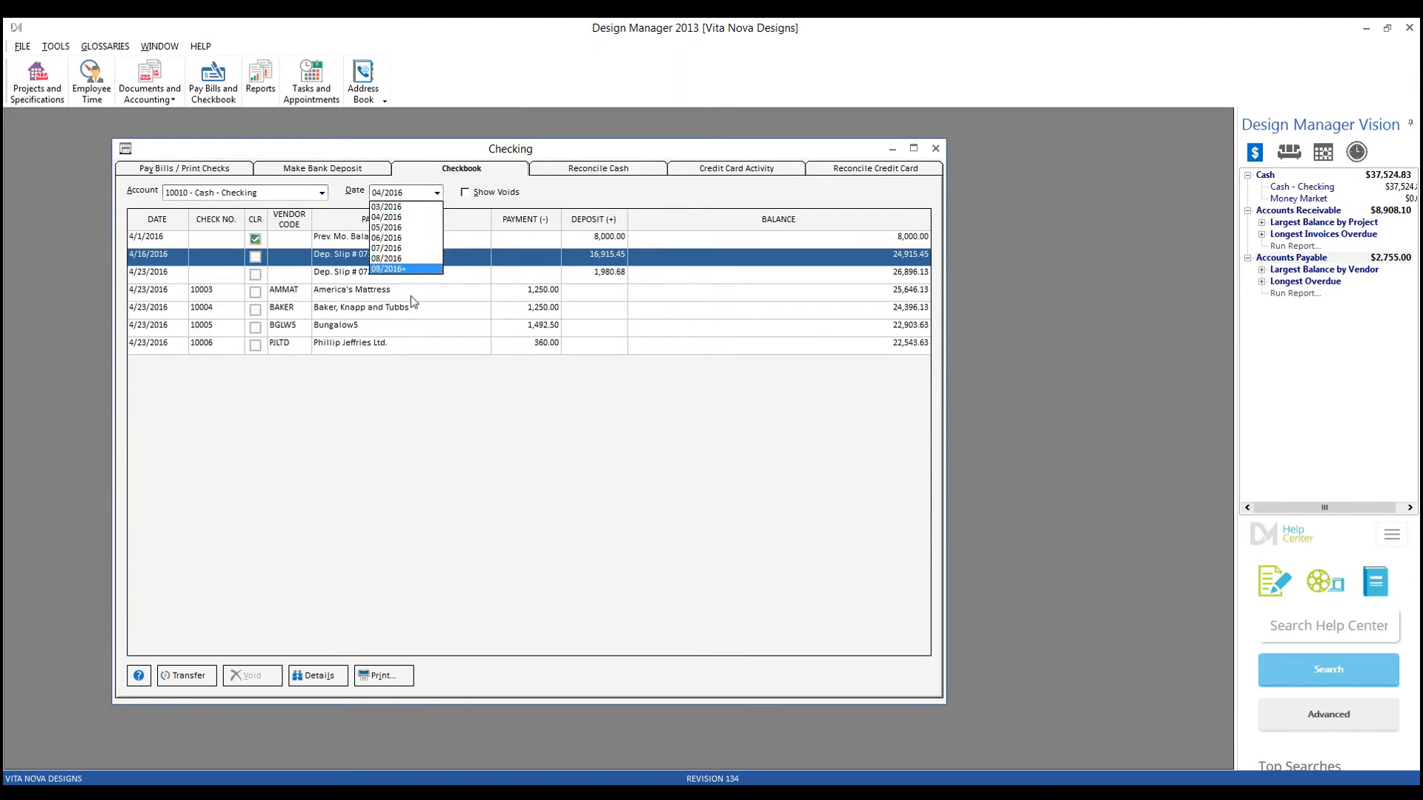
pyautogui.click(408, 270)
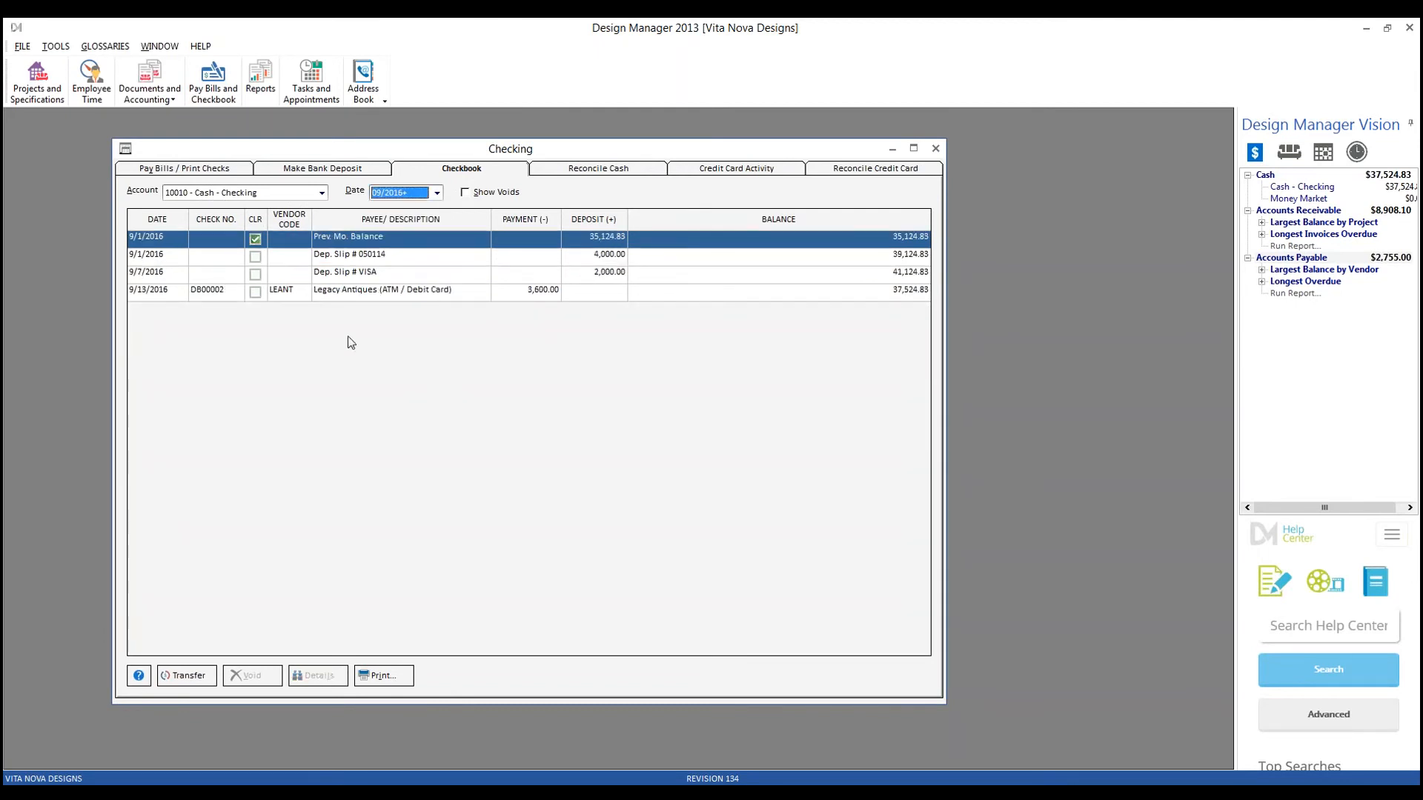
pyautogui.click(347, 295)
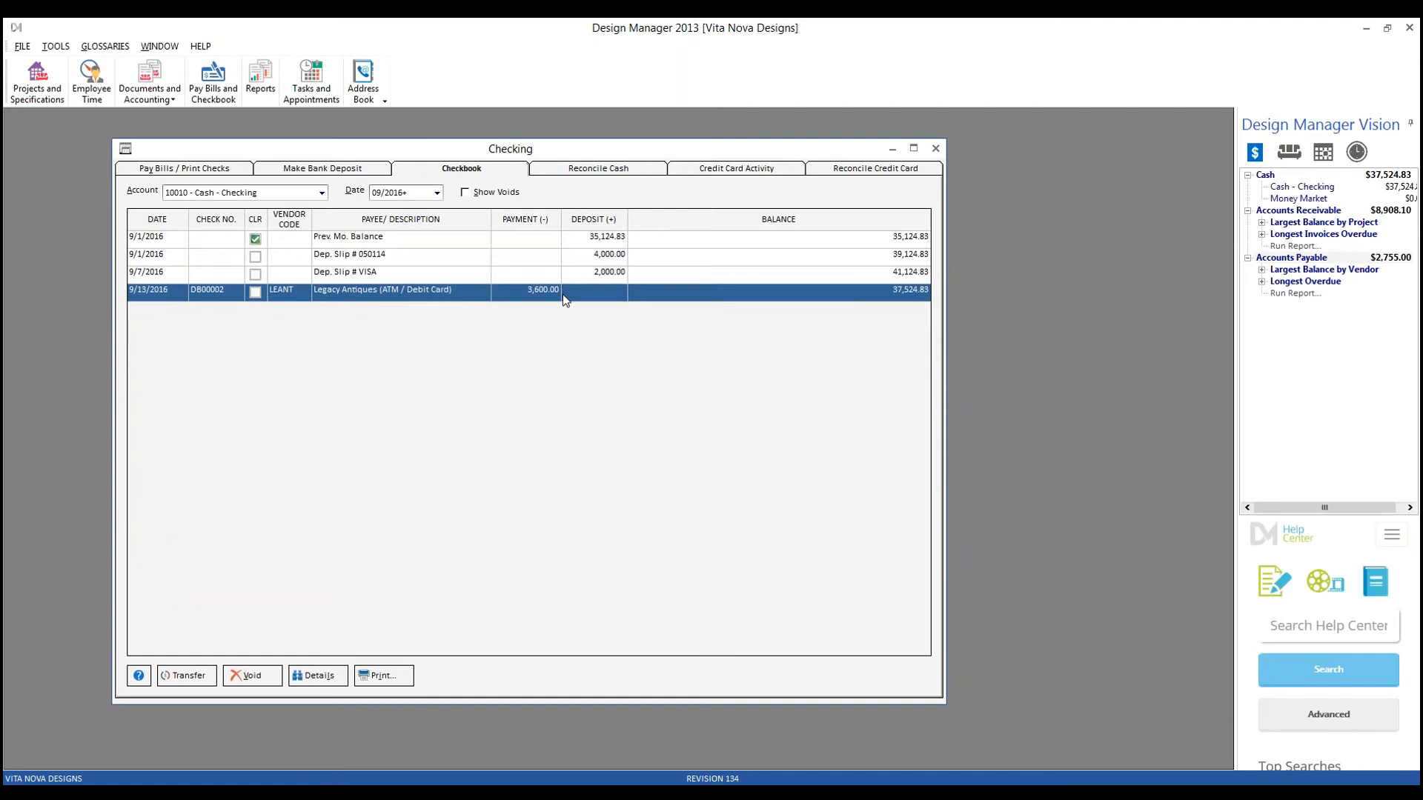
pyautogui.click(319, 677)
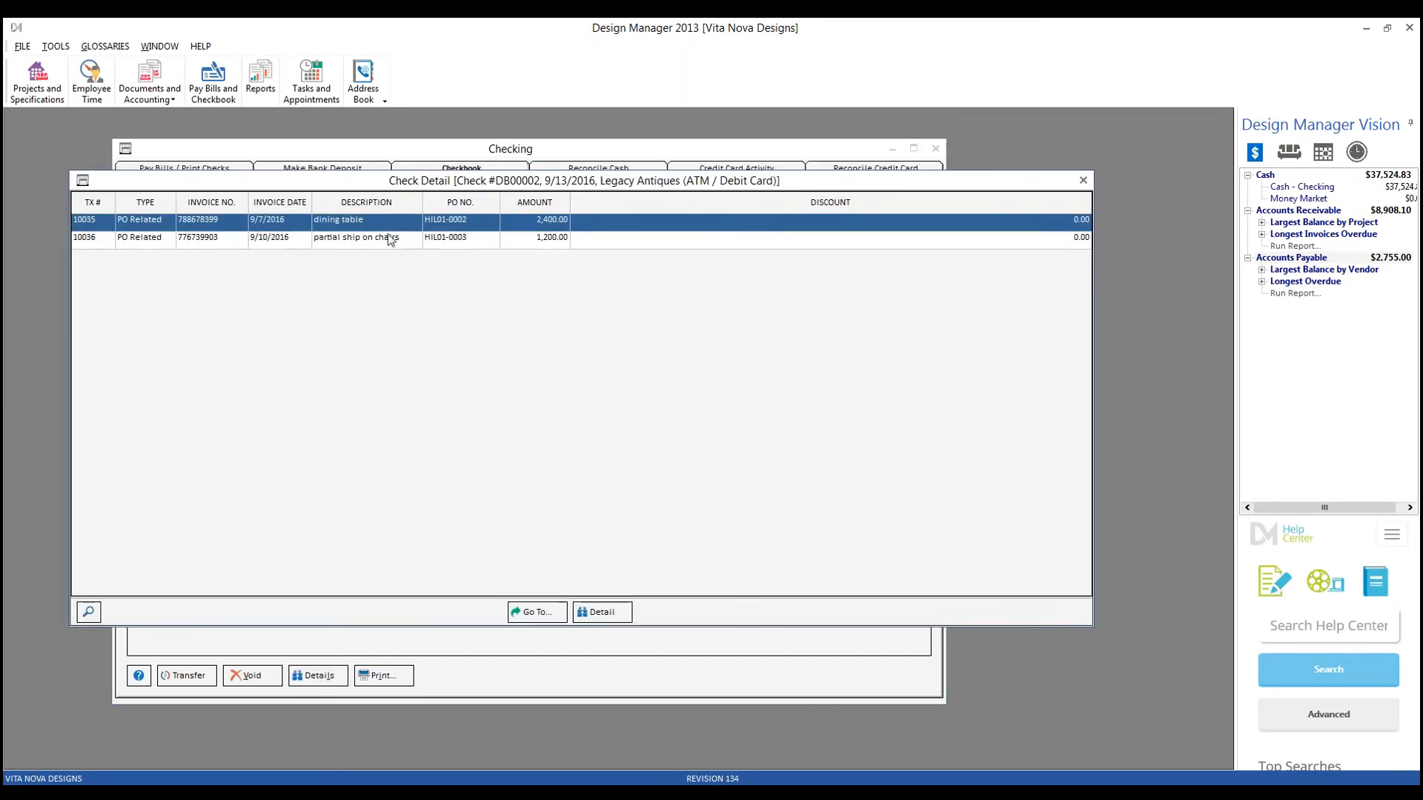
pyautogui.click(338, 239)
pyautogui.click(339, 224)
pyautogui.click(342, 240)
pyautogui.click(342, 225)
pyautogui.click(374, 239)
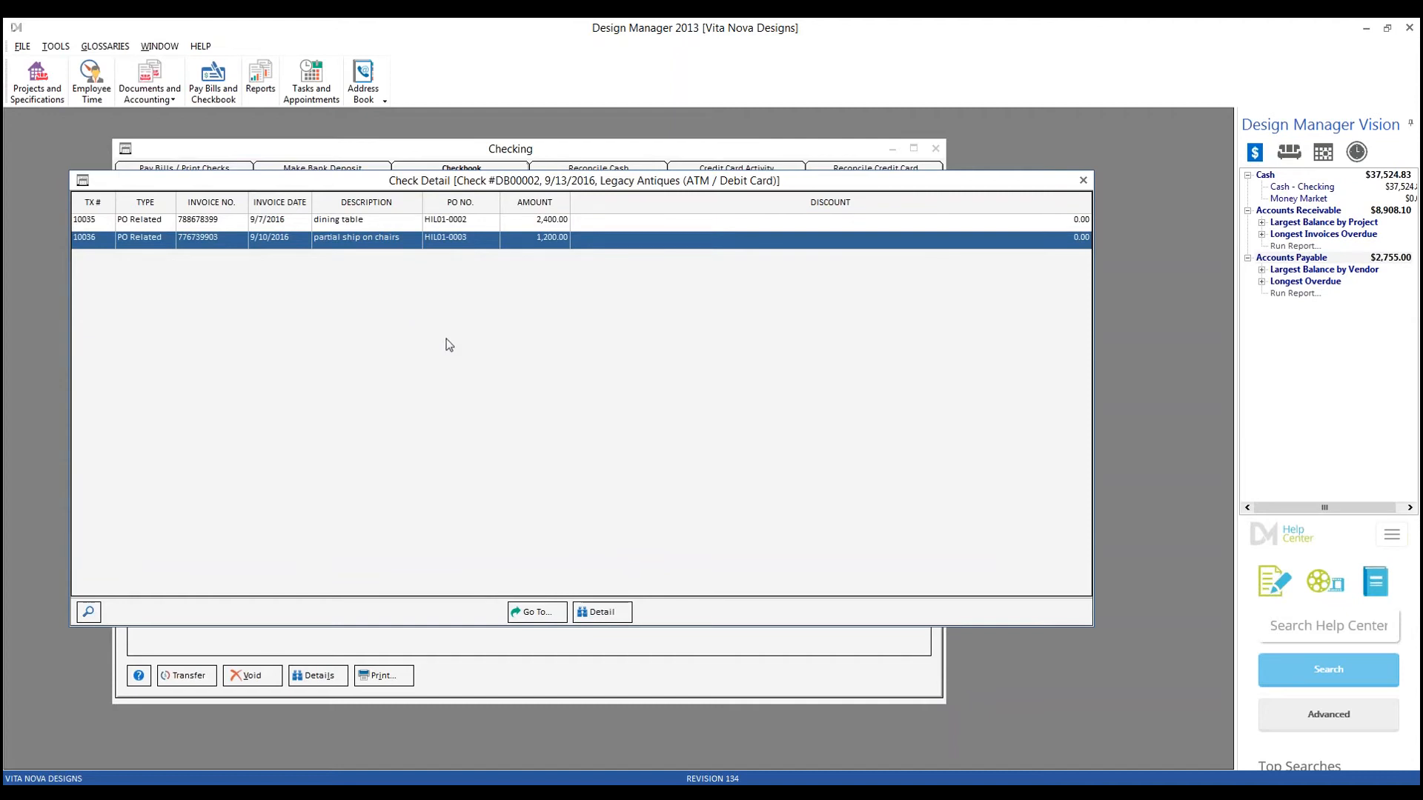
# Step: Examine the account distribution of the "partial ship on chairs" invoice, and close both detail windows
pyautogui.click(602, 613)
pyautogui.moveTo(424, 164); pyautogui.dragTo(542, 165)
pyautogui.click(339, 227)
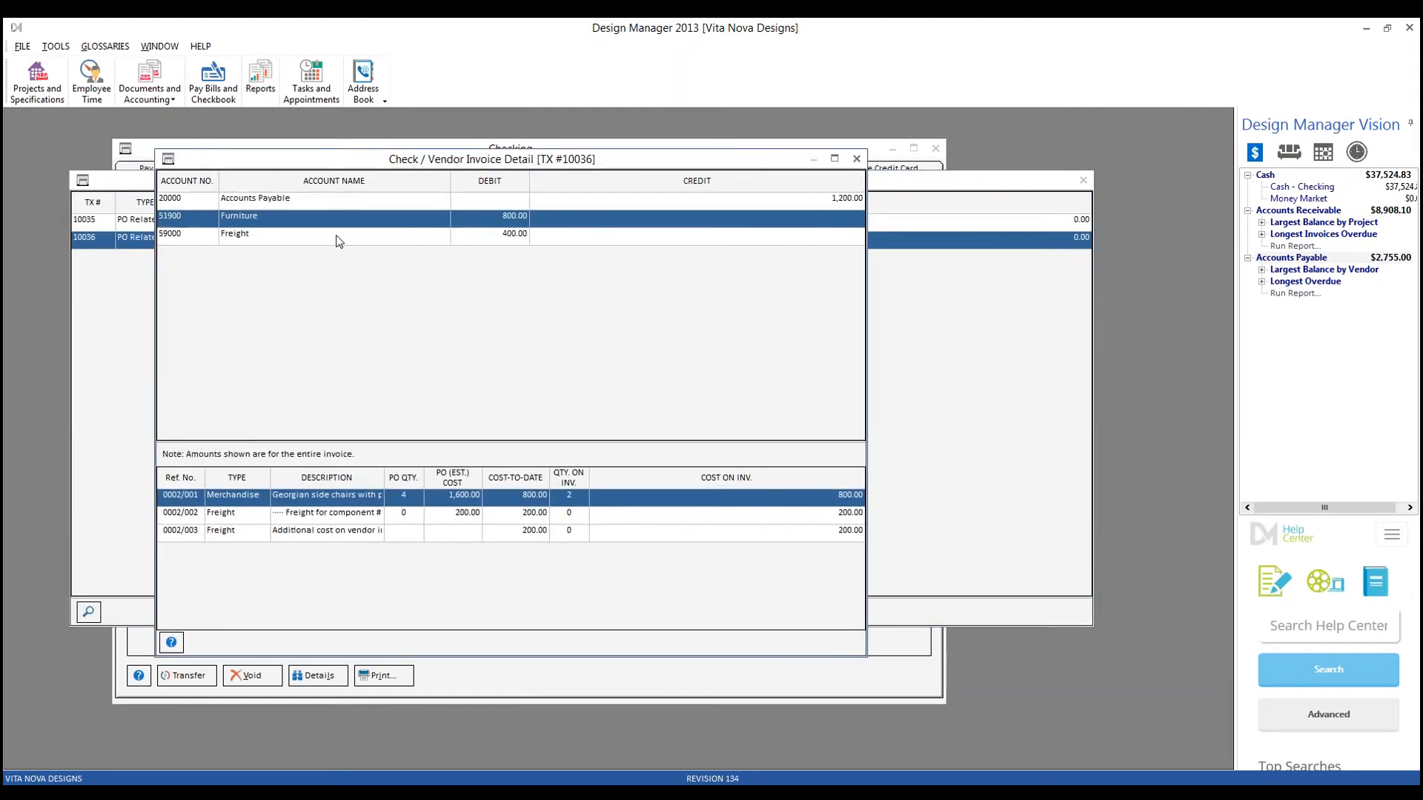
pyautogui.click(340, 202)
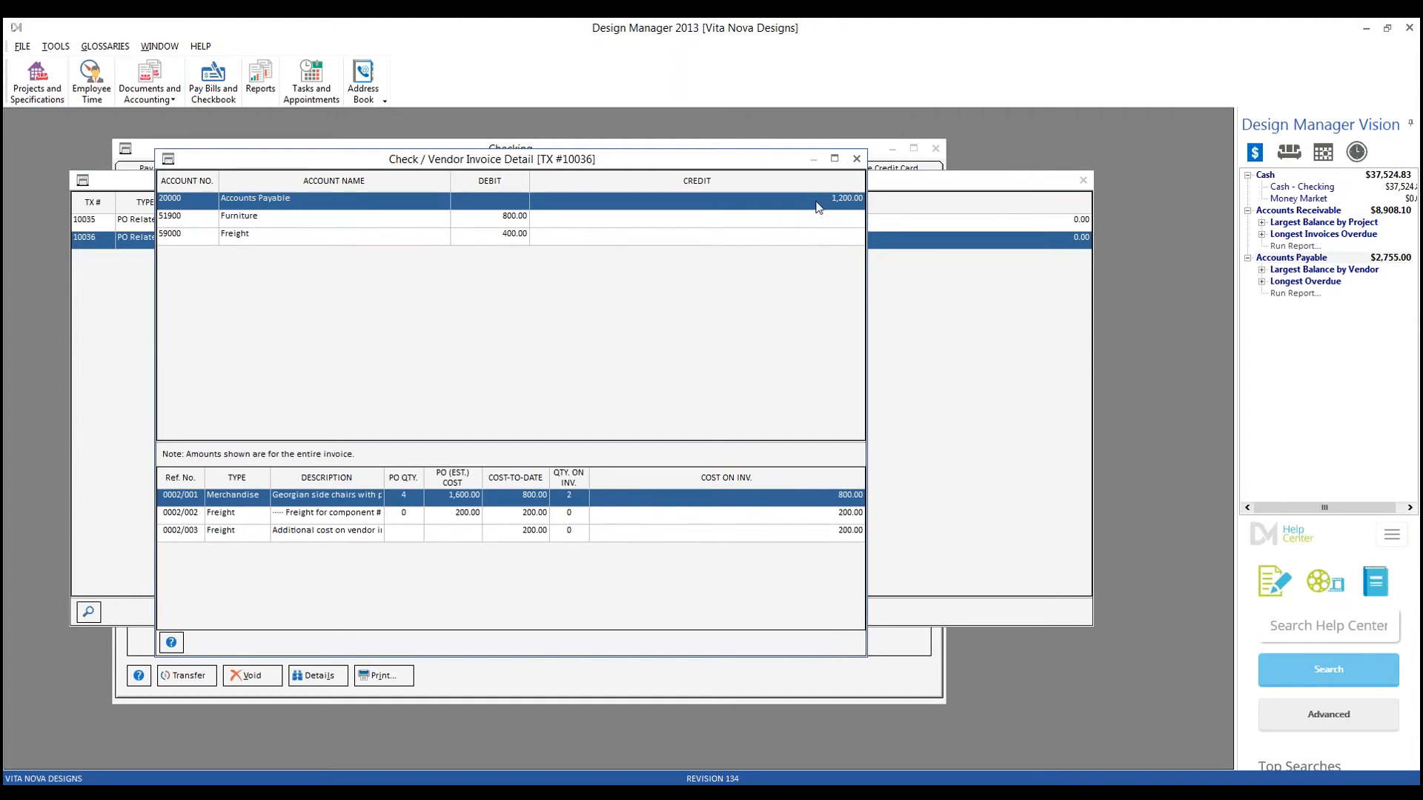
pyautogui.click(485, 222)
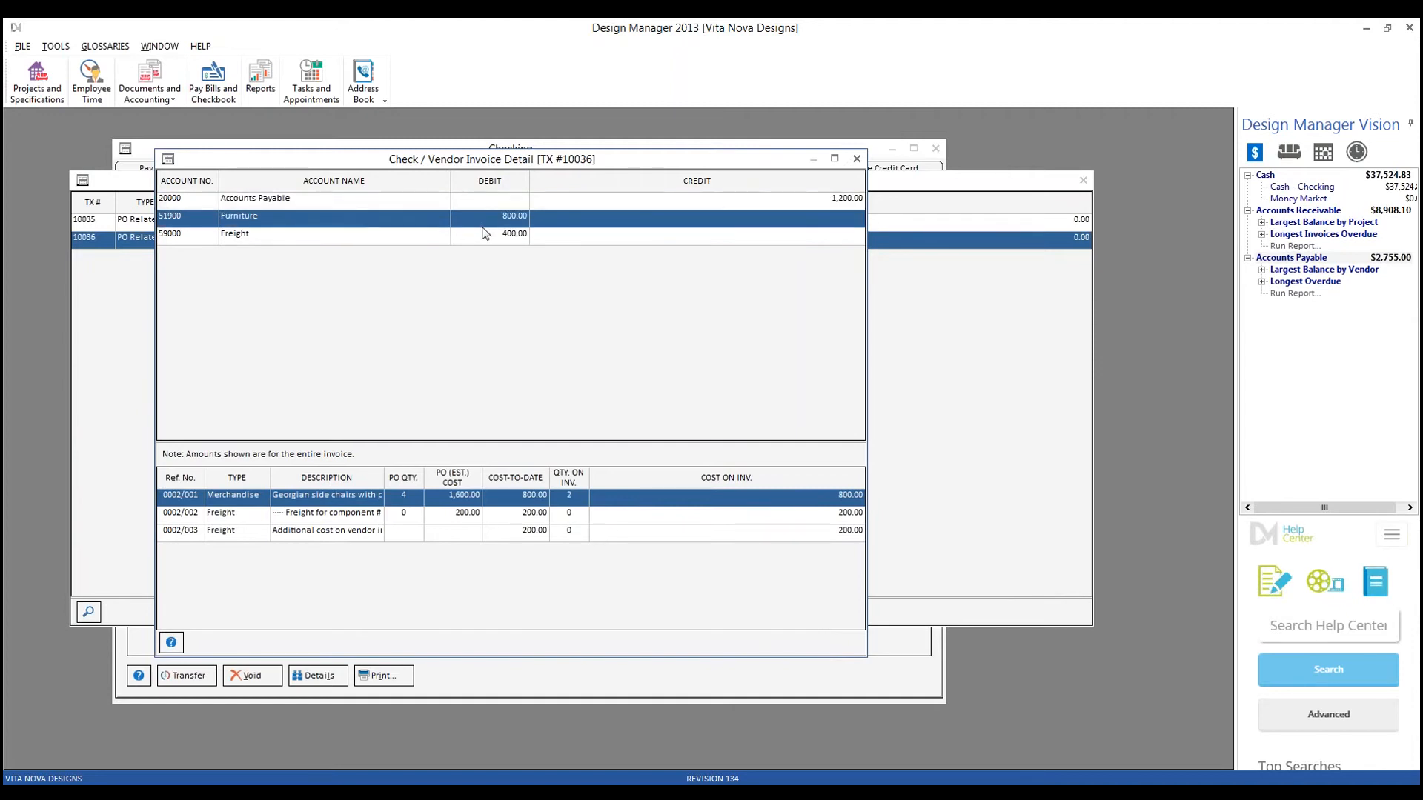
pyautogui.click(485, 236)
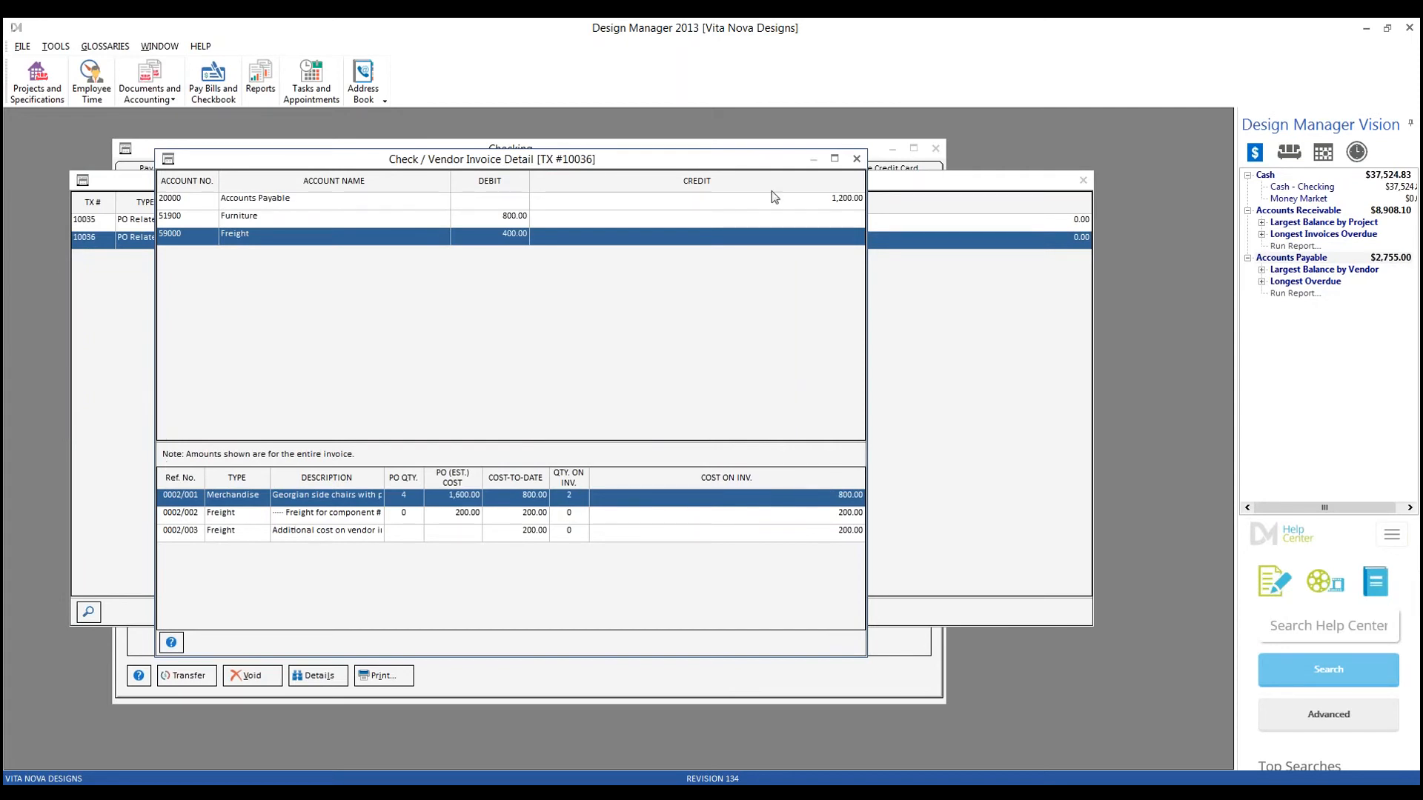
pyautogui.click(857, 160)
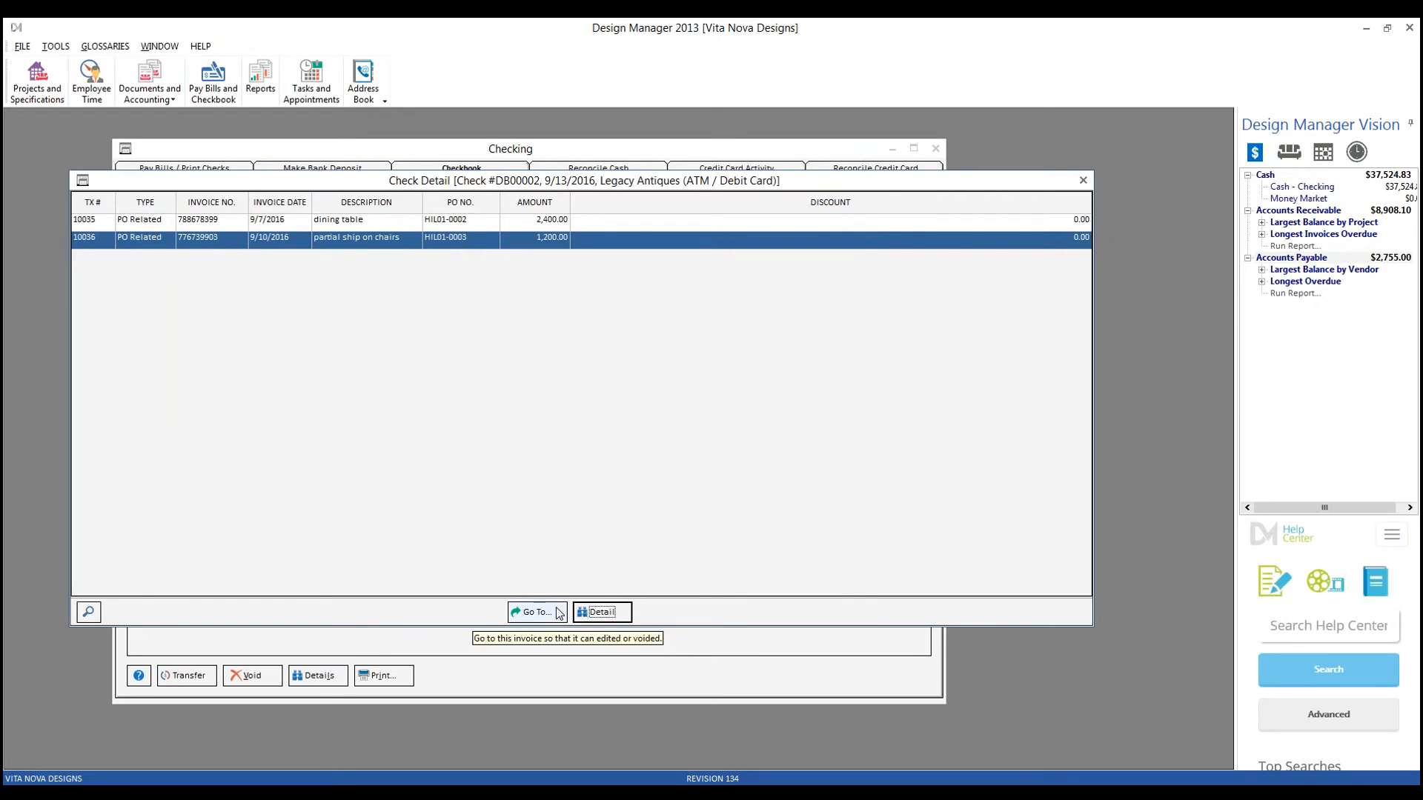
pyautogui.click(1083, 180)
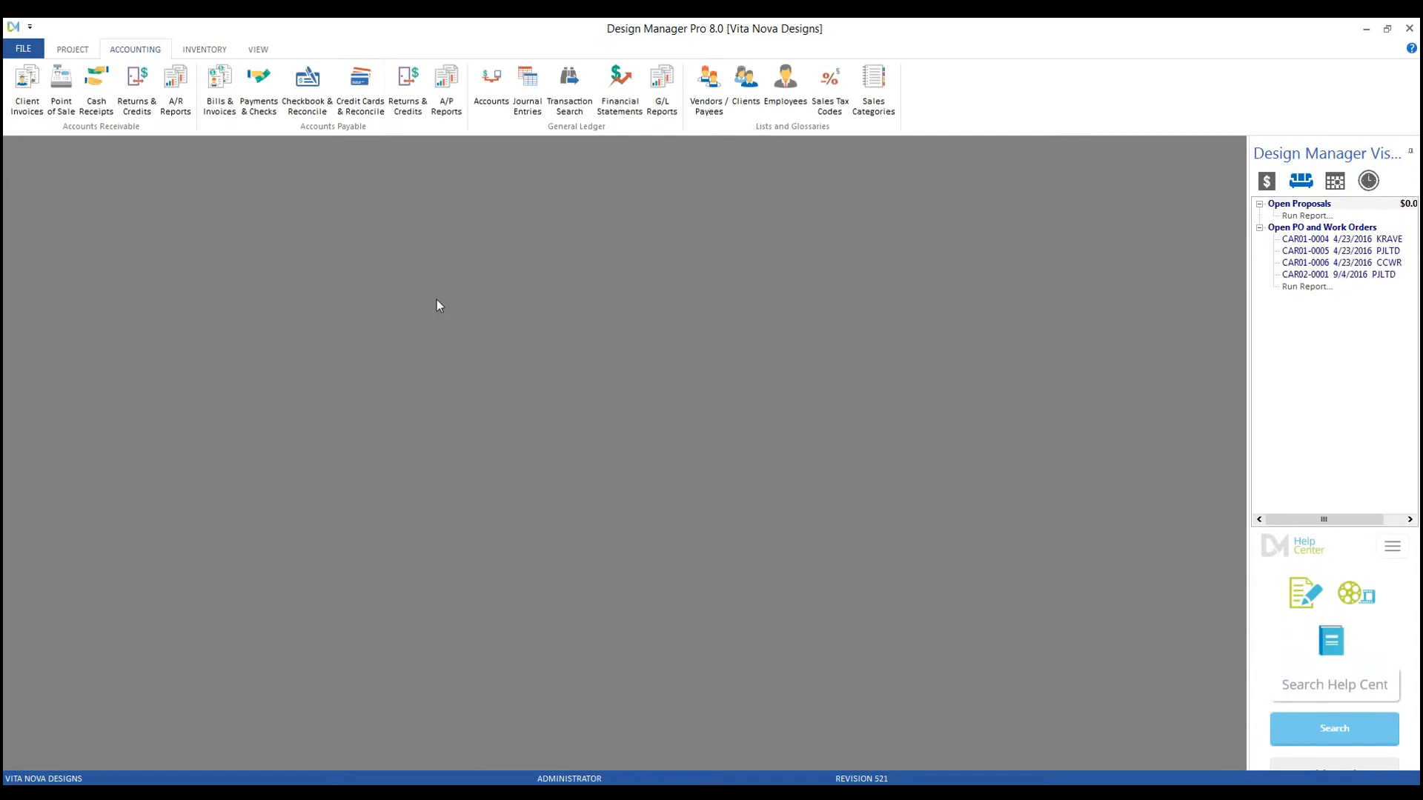
# Step: In Design Manager Pro 8.0, start a cash transfer in the checkbook from Cash - Checking to Money Market
pyautogui.click(307, 85)
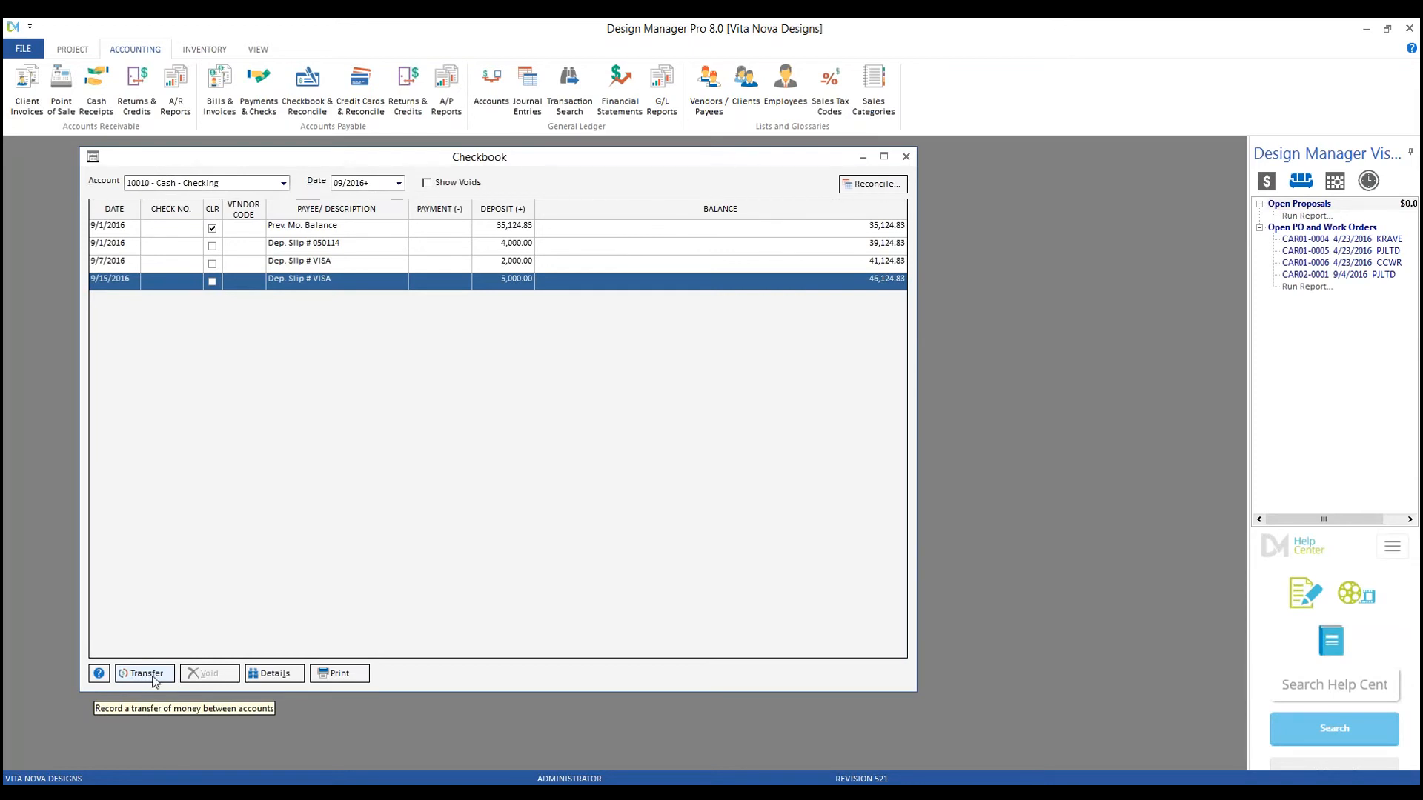
pyautogui.click(145, 673)
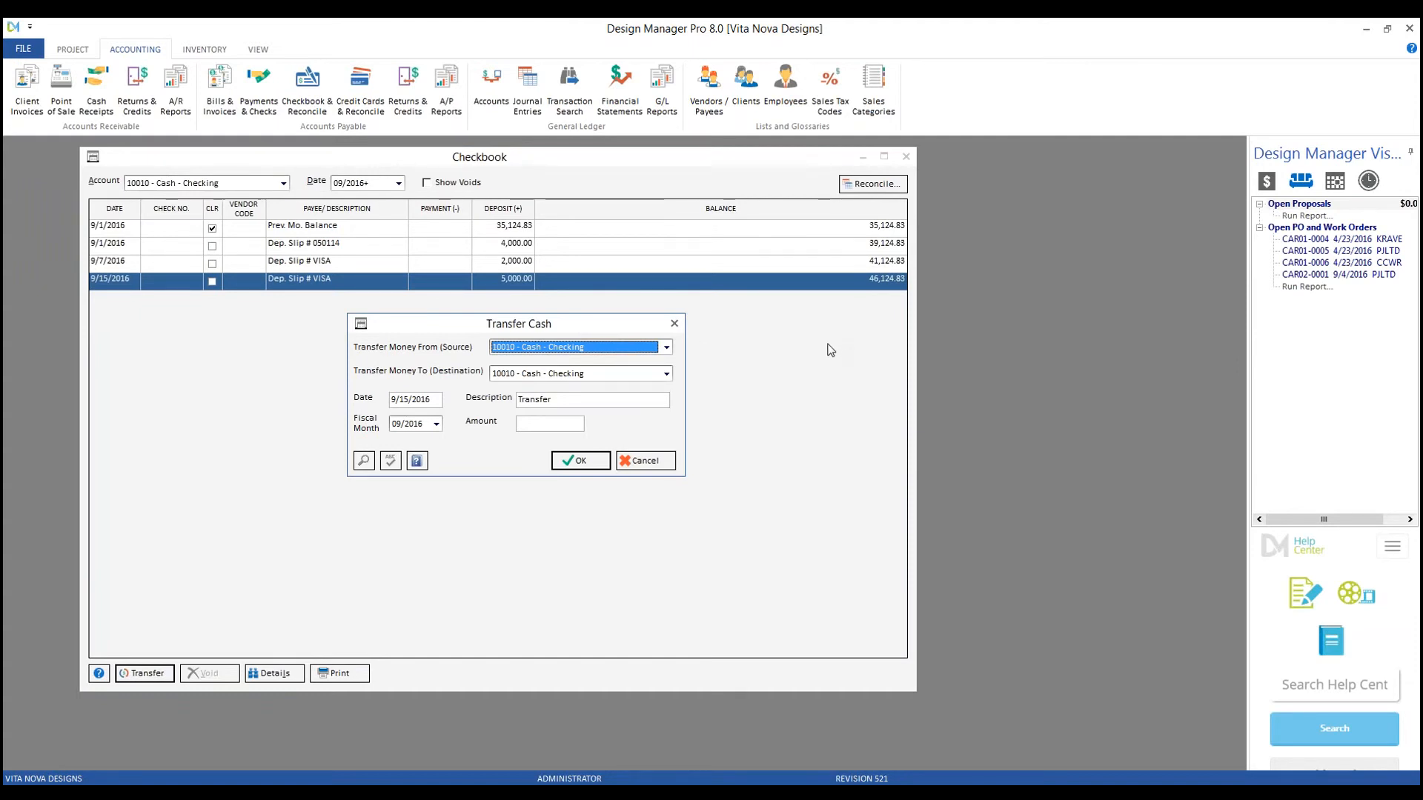
pyautogui.click(551, 374)
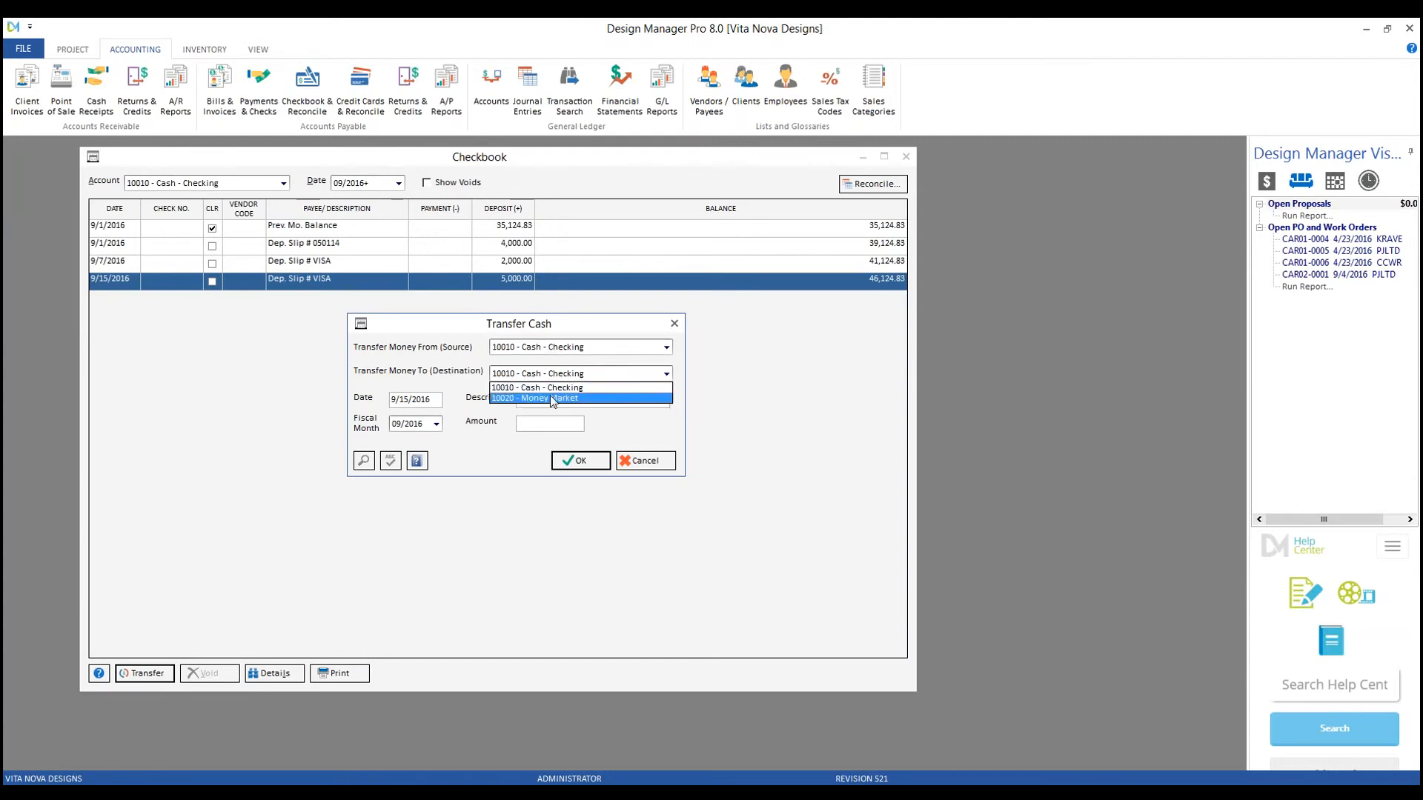
pyautogui.click(550, 400)
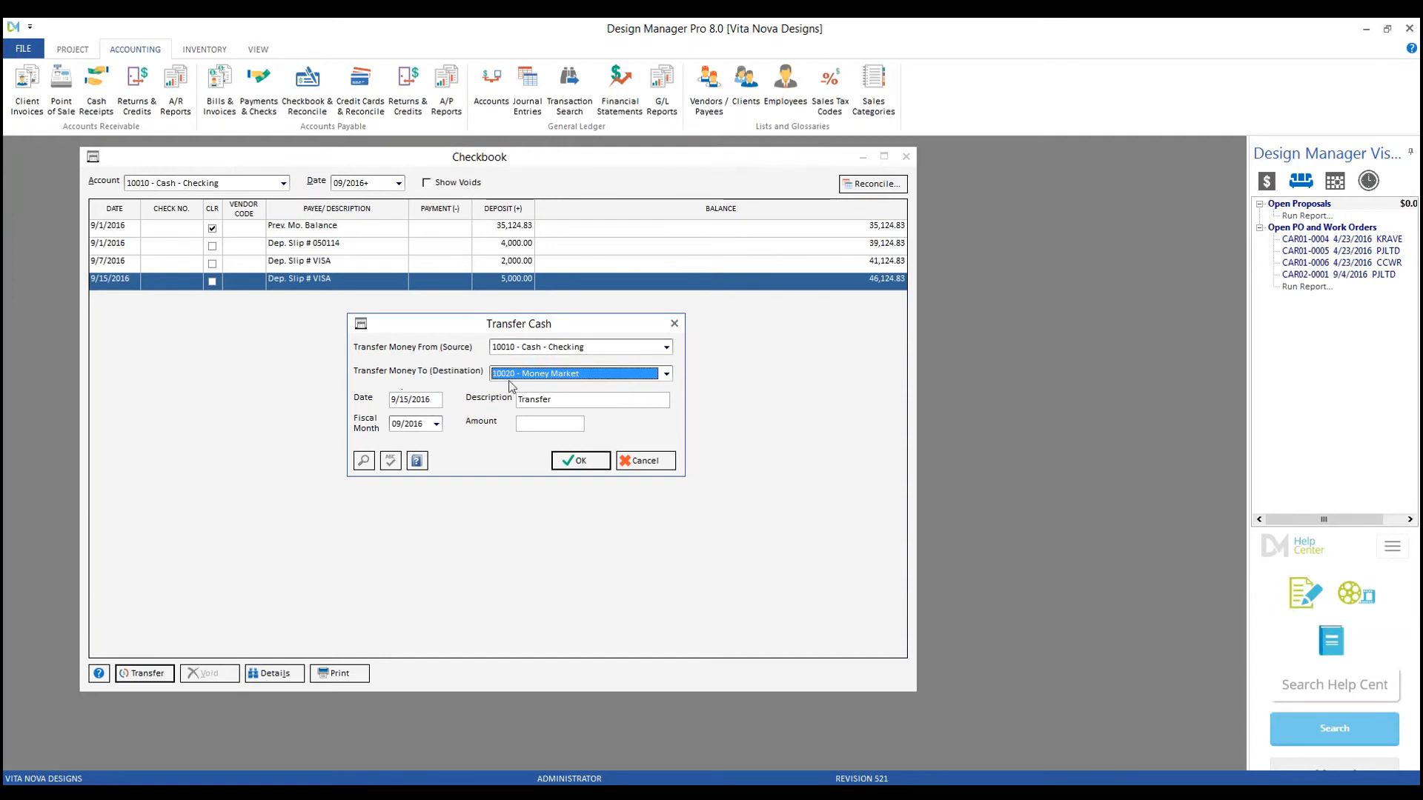
pyautogui.press('Tab')
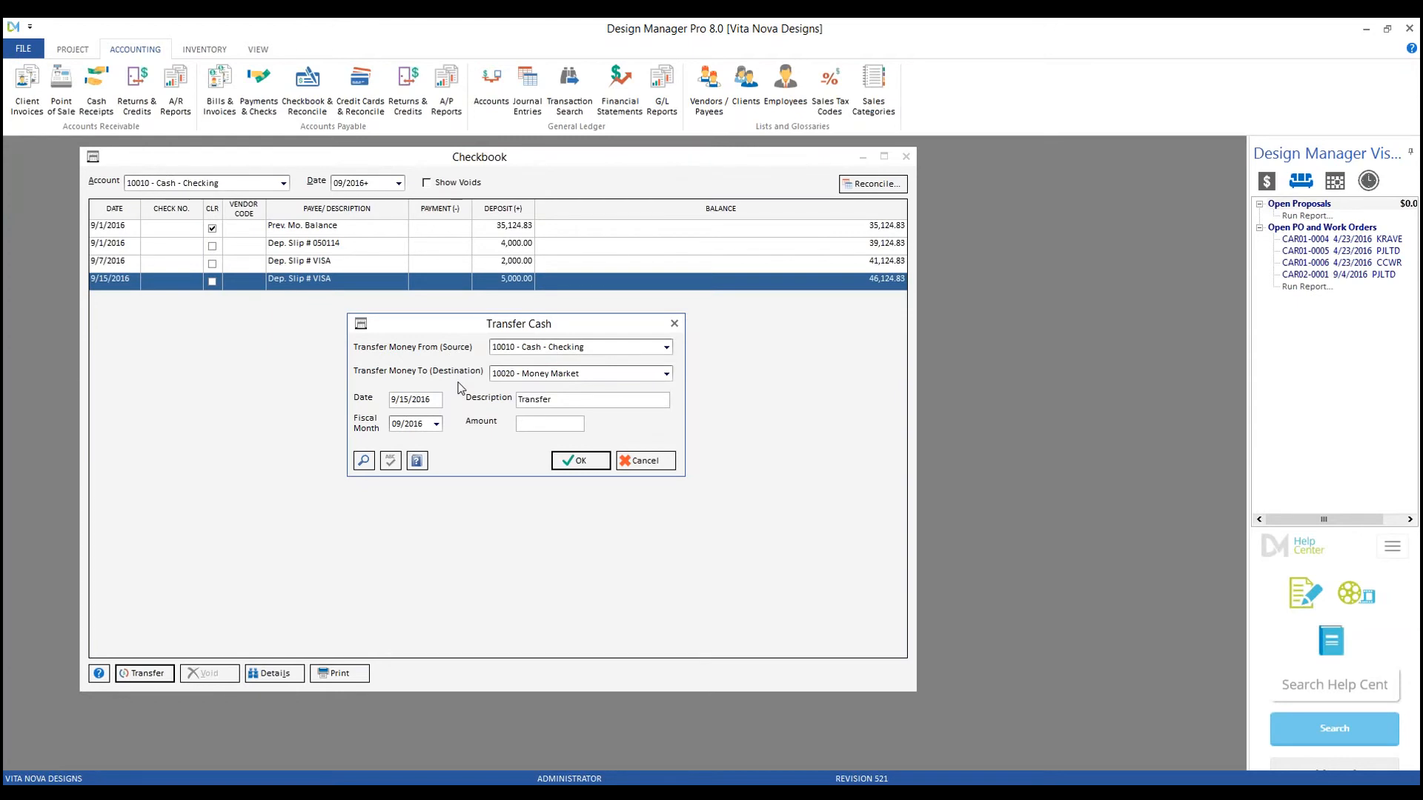
# Step: Describe the transfer as "Transfer to MM", set its amount to 10,000.00, and post it
pyautogui.click(569, 404)
pyautogui.write('to MM')
pyautogui.press('Tab')
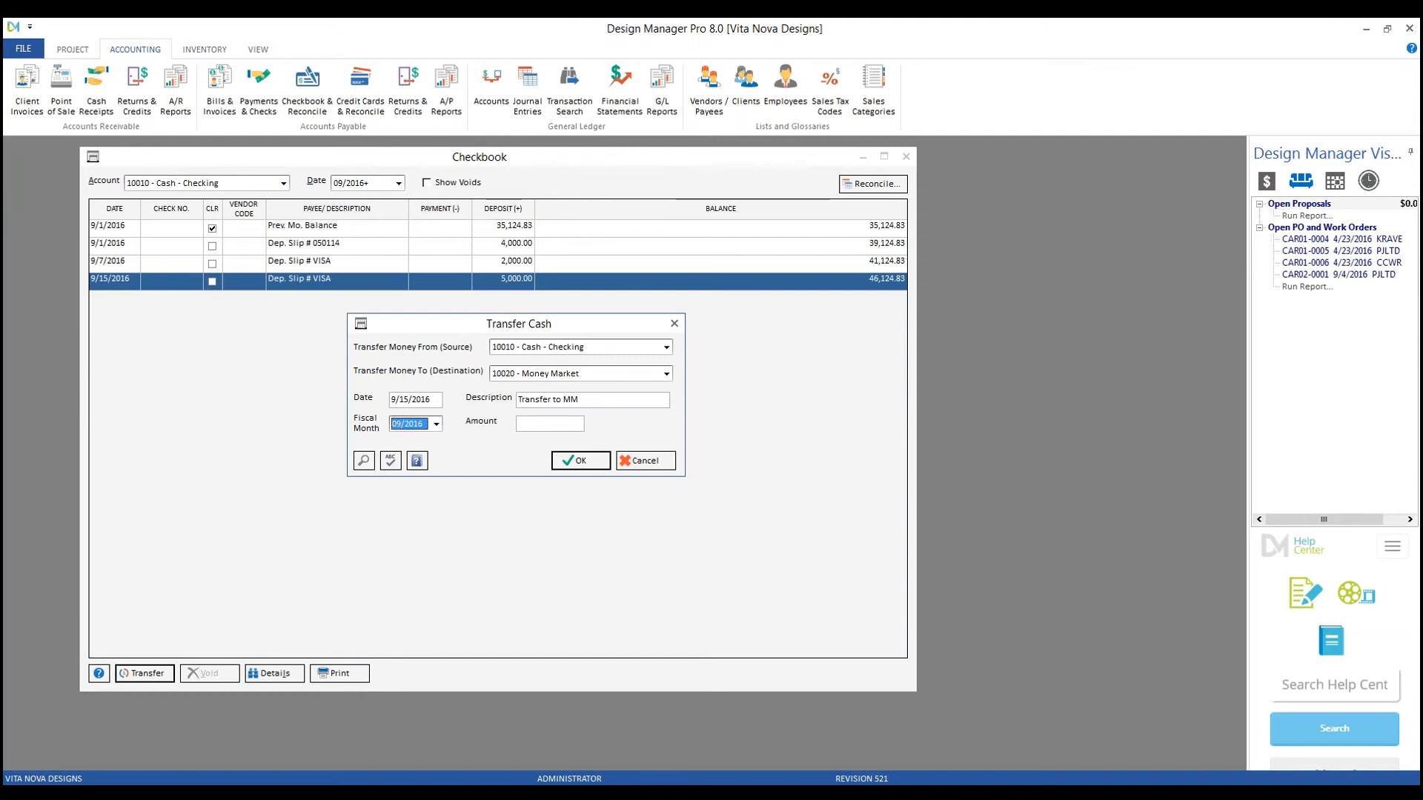
pyautogui.press('Tab')
pyautogui.write('100')
pyautogui.press('Tab')
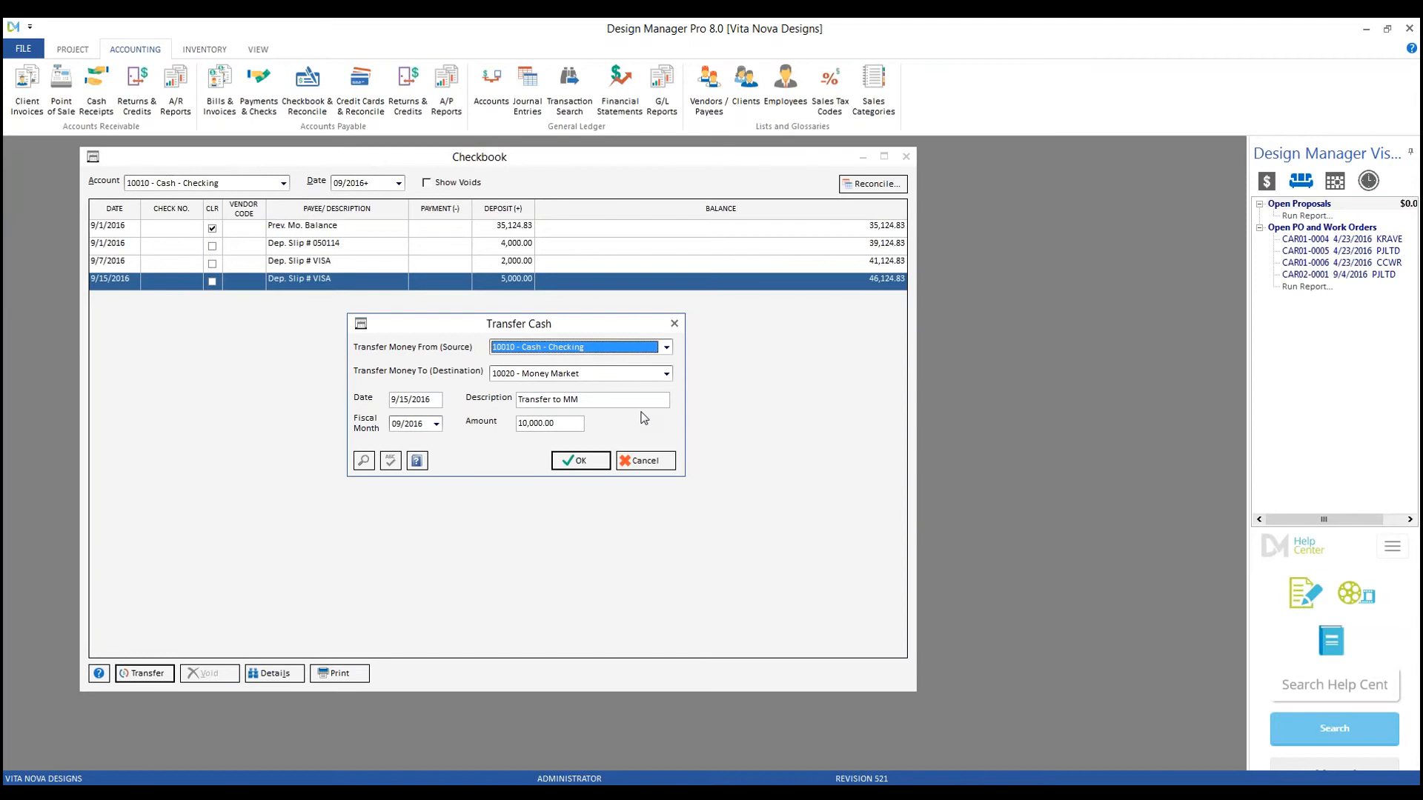
pyautogui.click(588, 457)
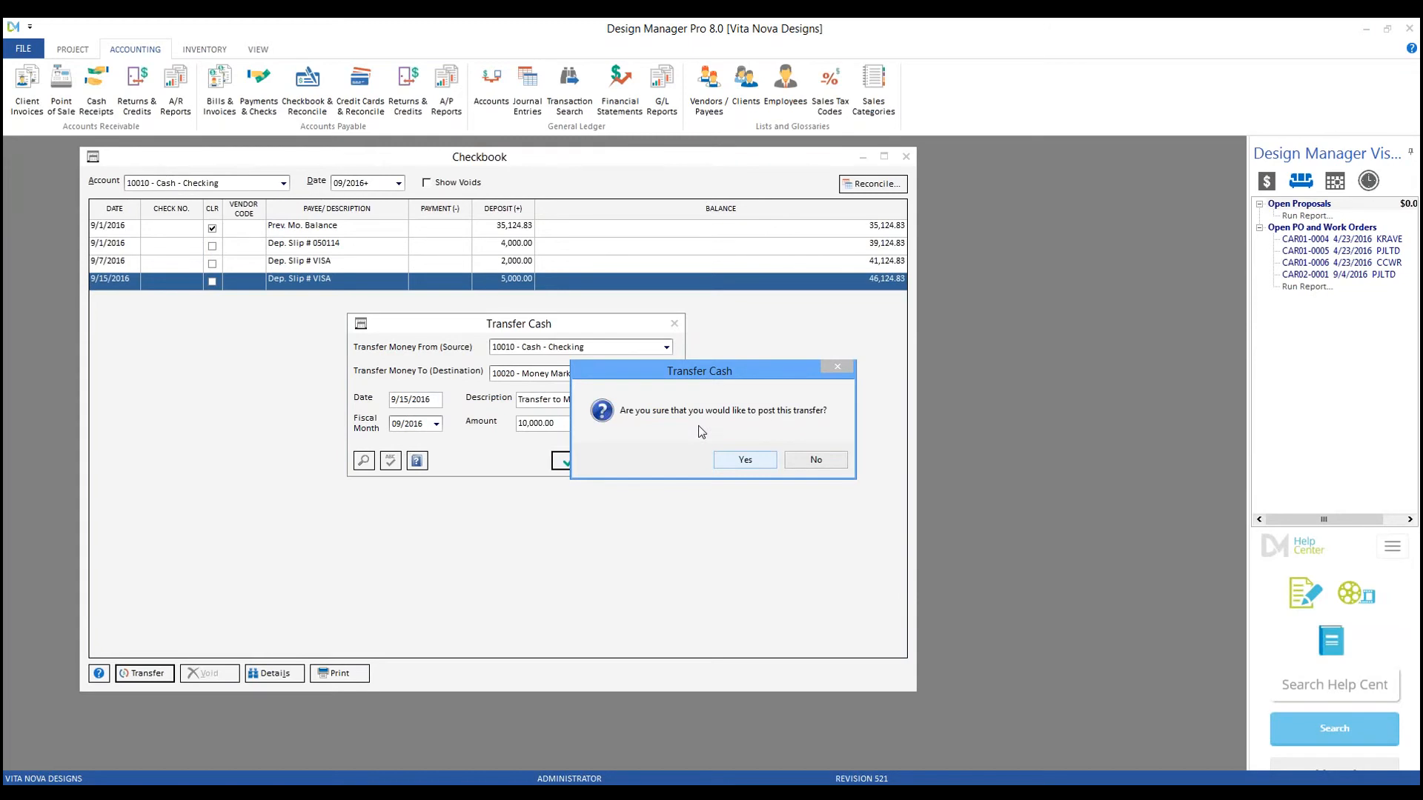
pyautogui.click(744, 460)
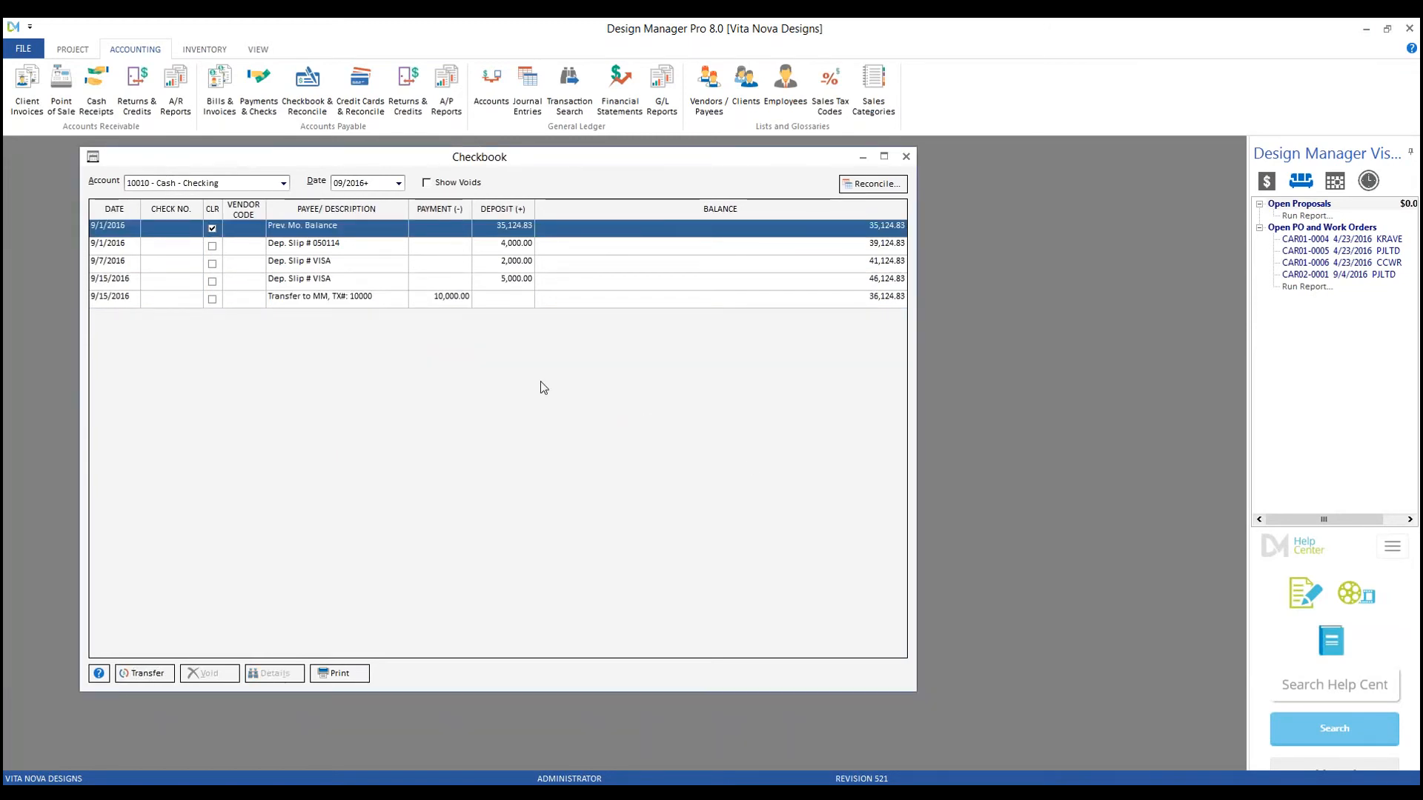
# Step: View the transfer entry in the Cash - Checking checkbook and in the Money Market account
pyautogui.click(363, 301)
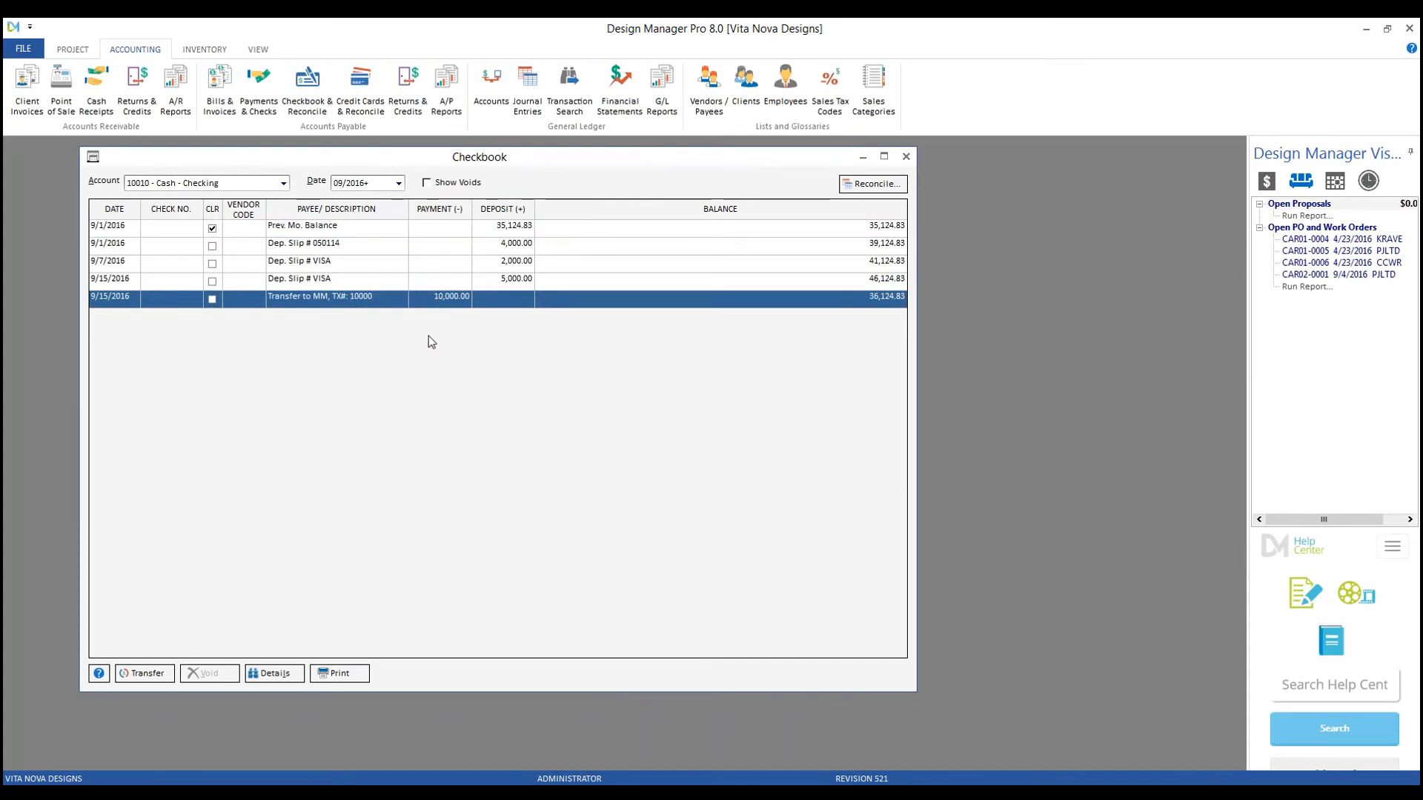
pyautogui.click(282, 183)
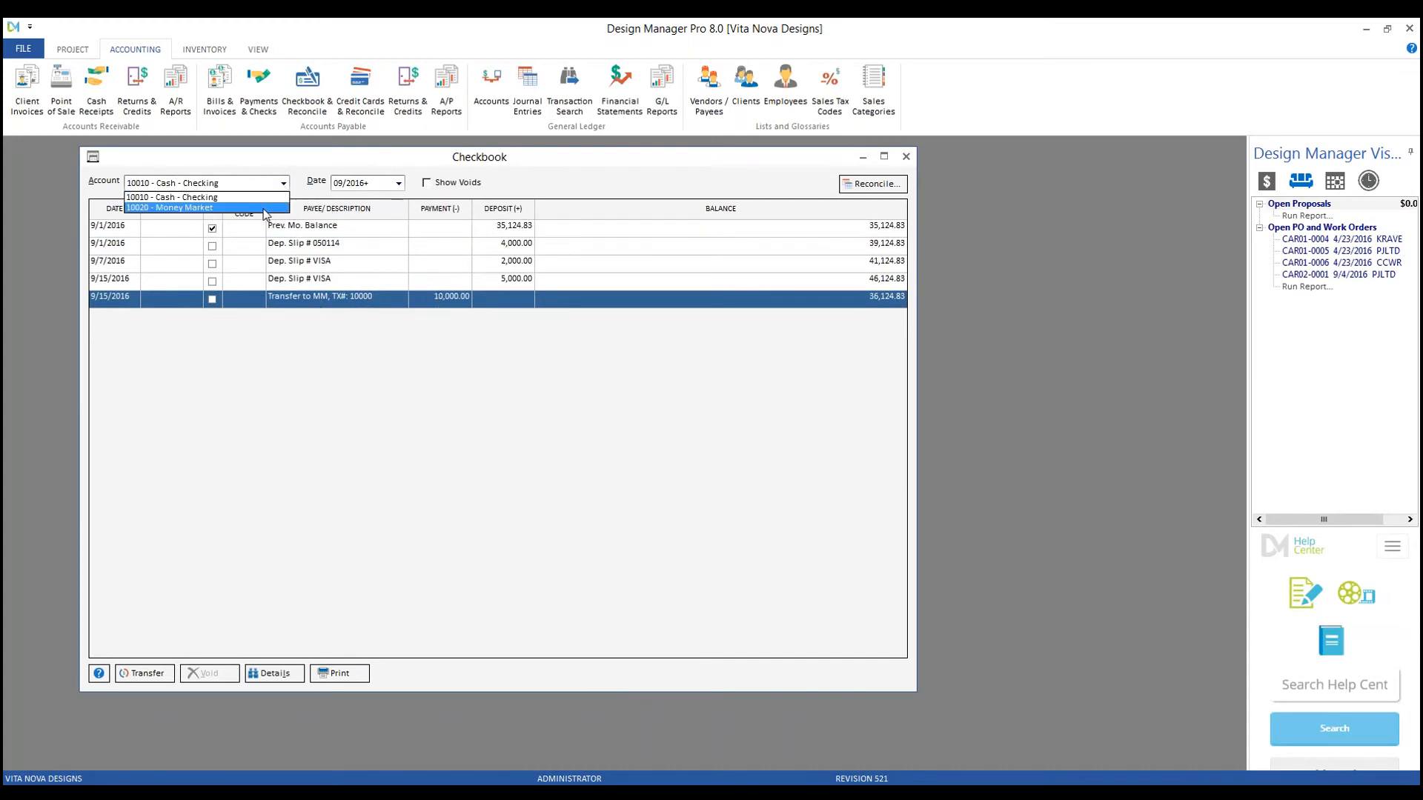
pyautogui.click(222, 207)
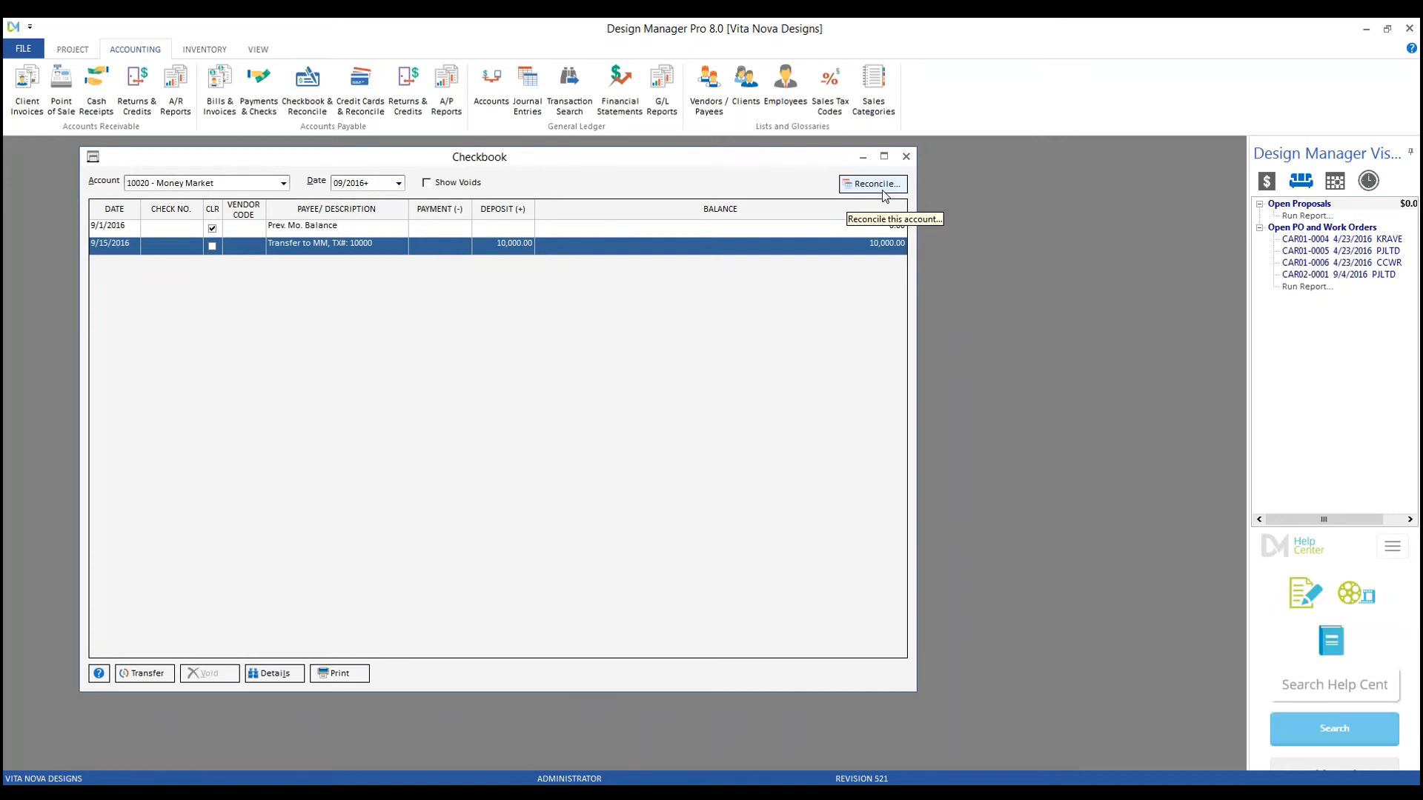
# Step: Start reconciling cash with a bank statement ending date of 4/30/2016, and choose the Cash - Checking account
pyautogui.click(882, 191)
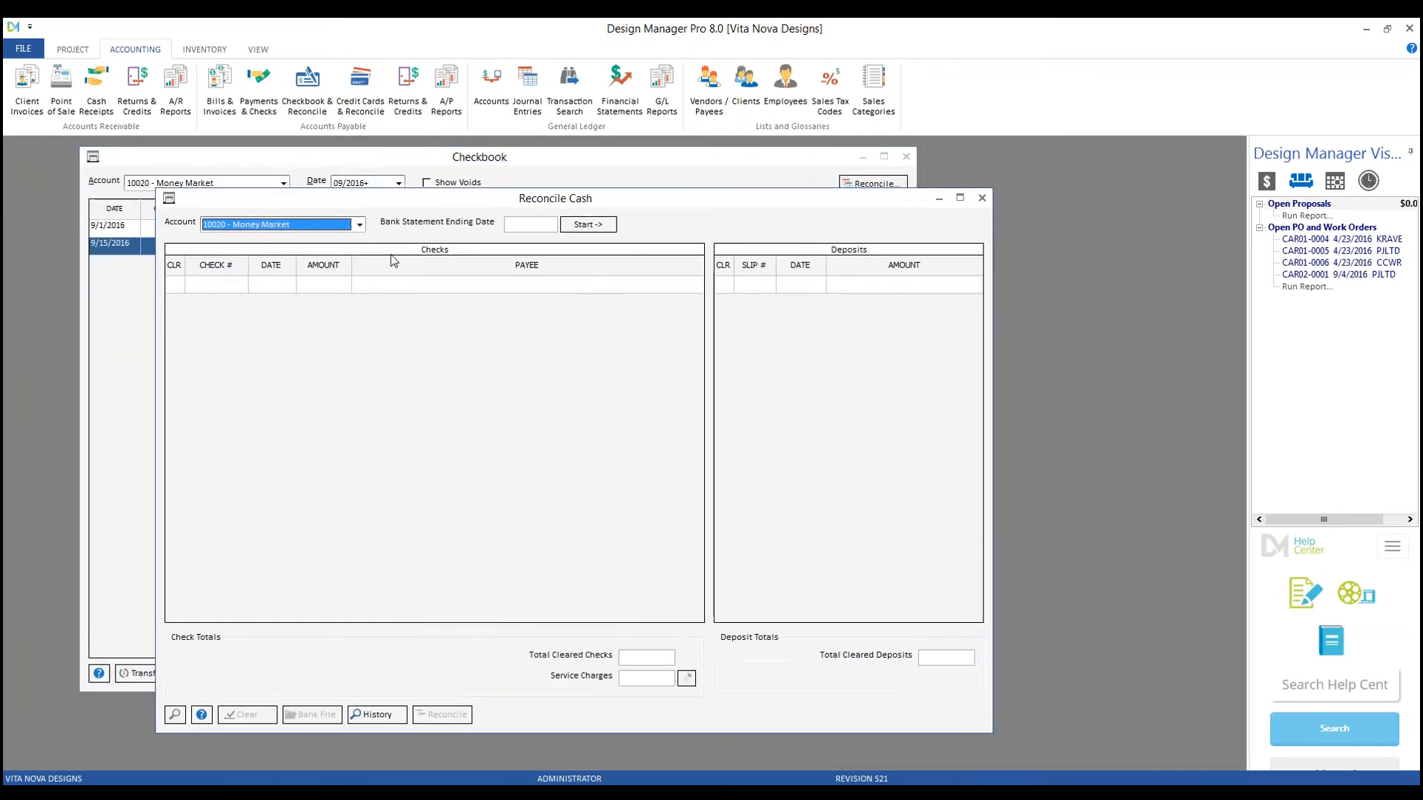
pyautogui.click(530, 224)
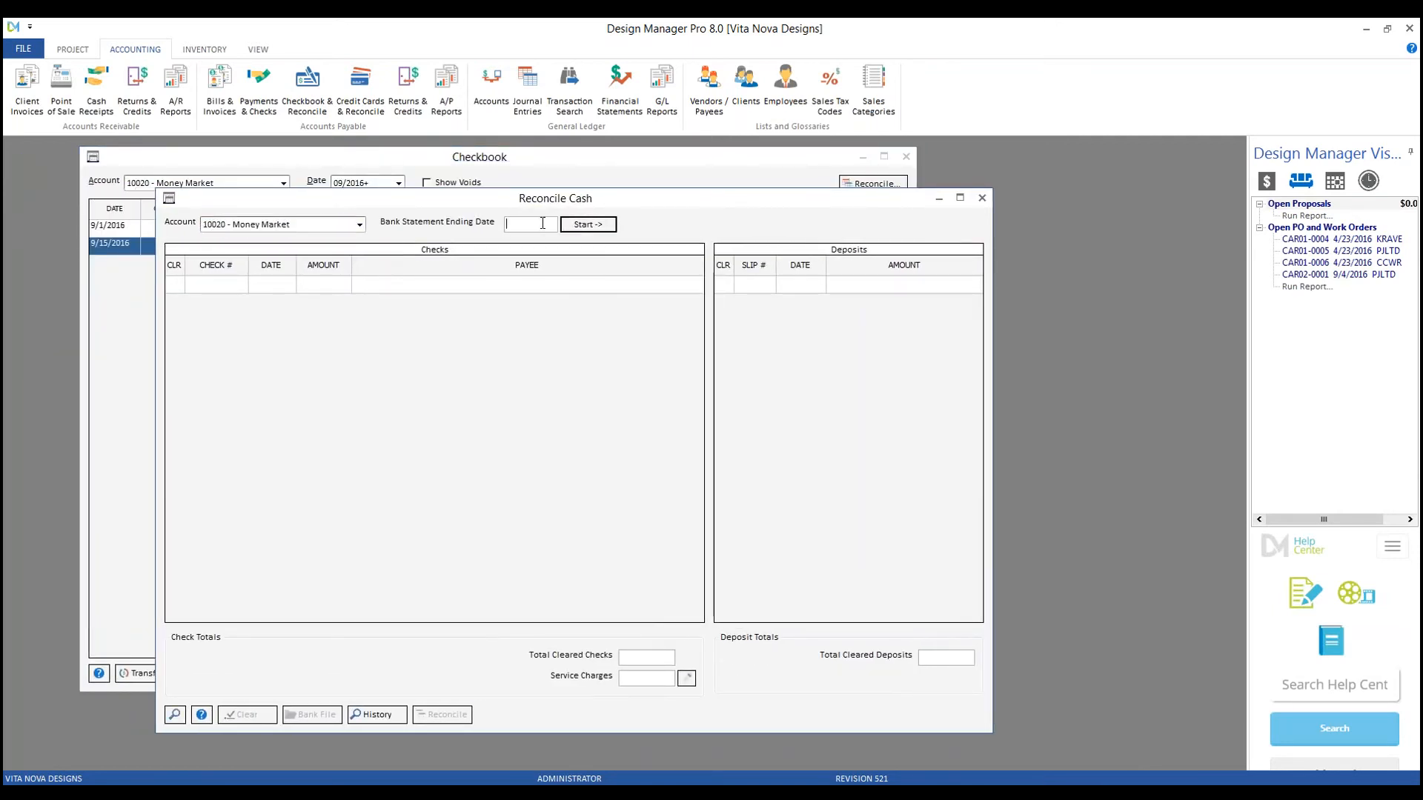
pyautogui.write('4 30')
pyautogui.press('Return')
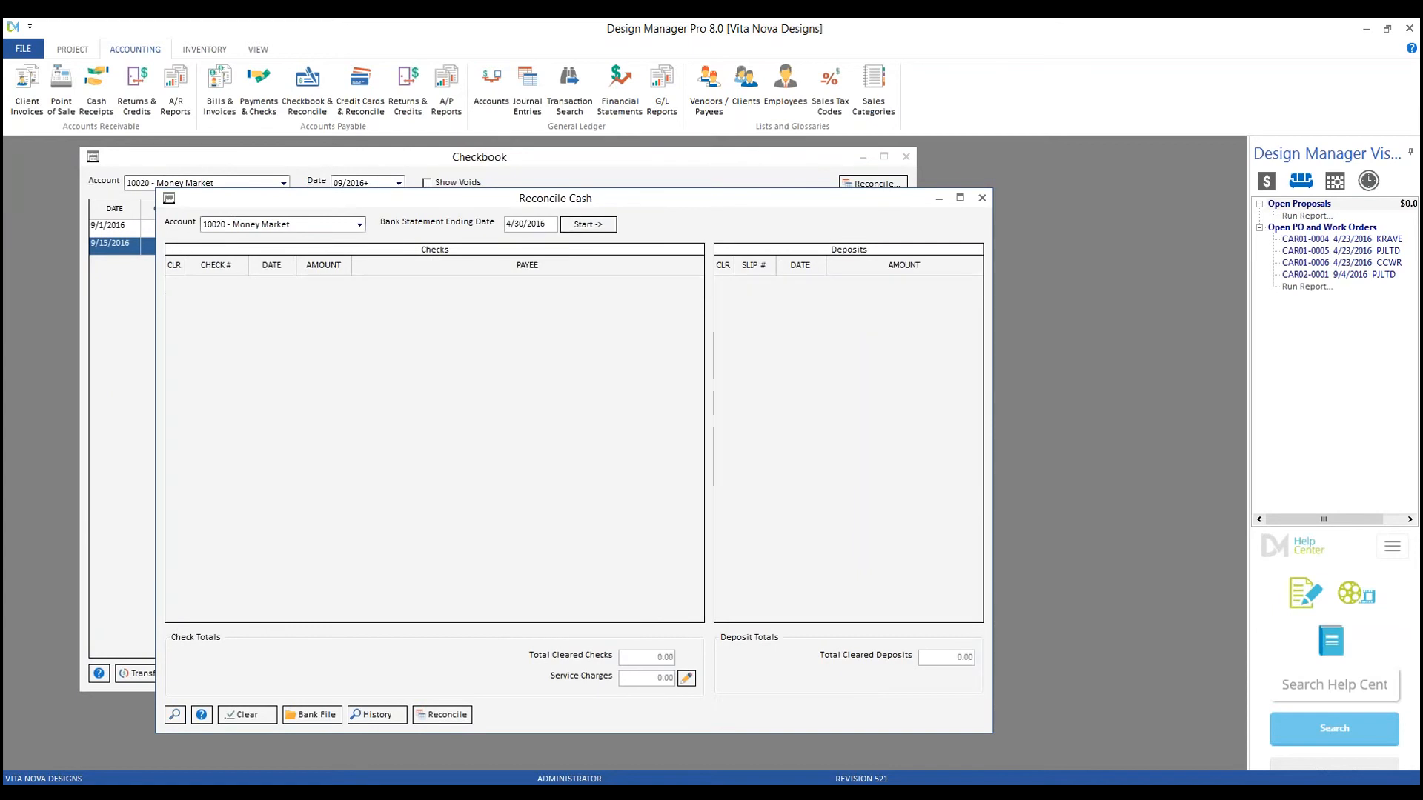
pyautogui.click(357, 226)
pyautogui.click(282, 236)
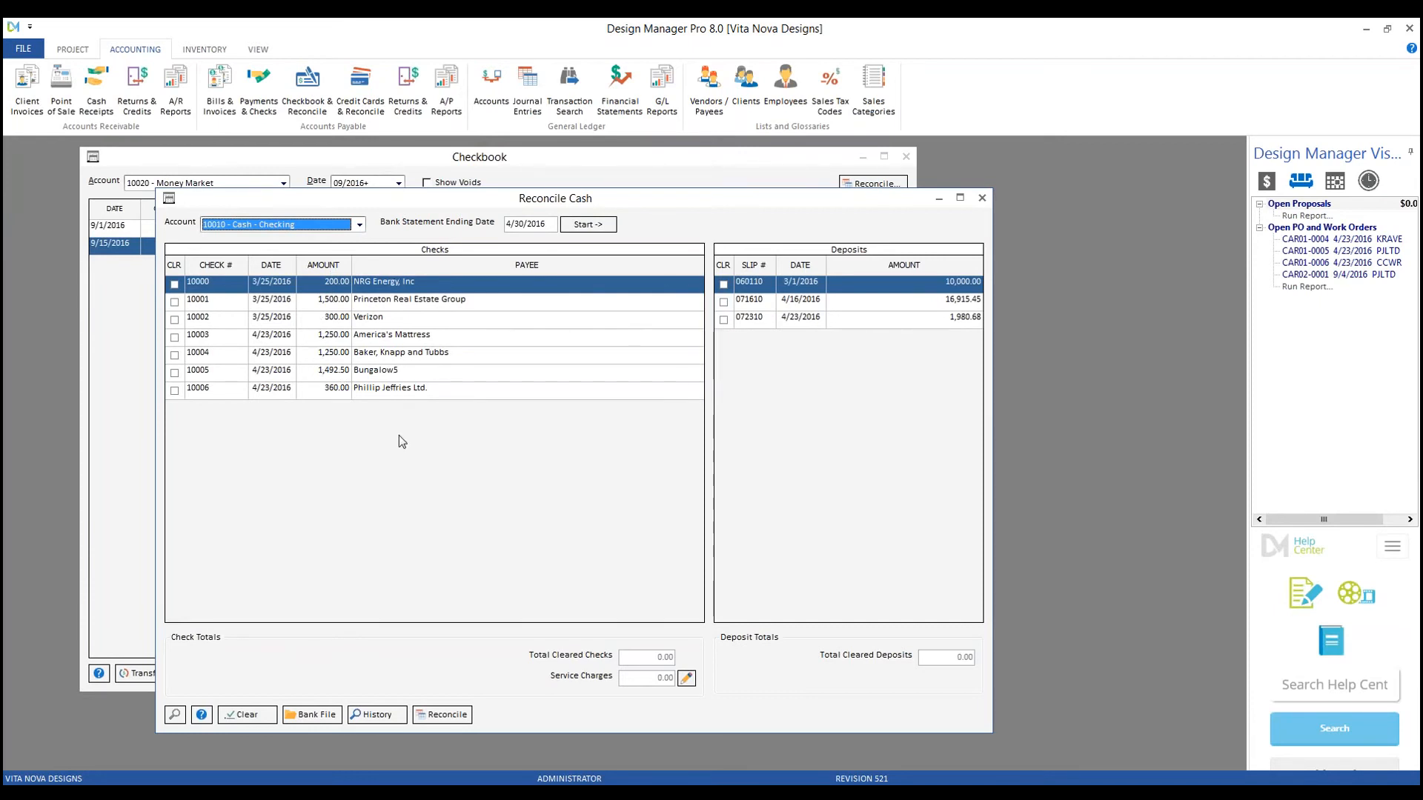
# Step: Clear all listed checks and deposits in the reconciliation, and unclear deposit slip 072310
pyautogui.click(267, 714)
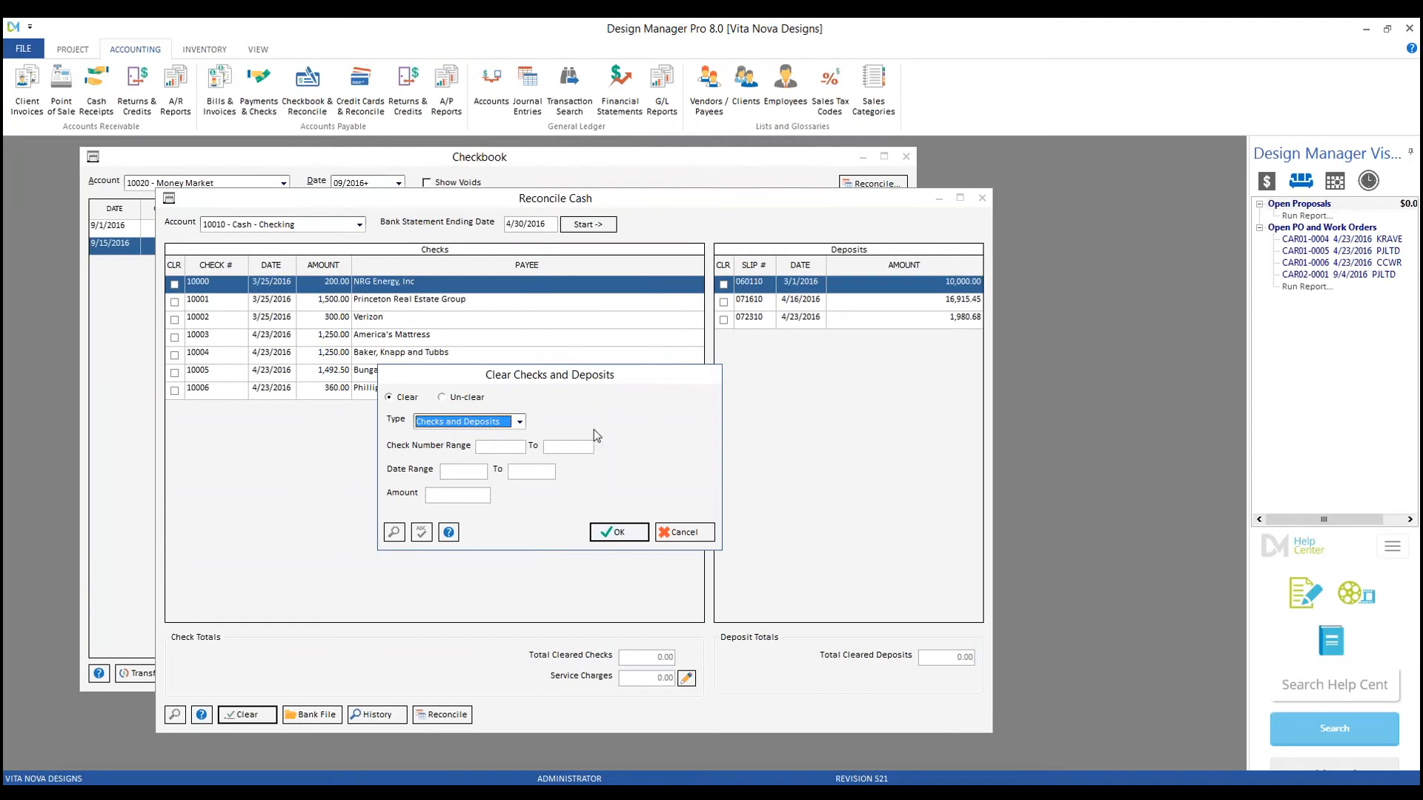
pyautogui.click(629, 532)
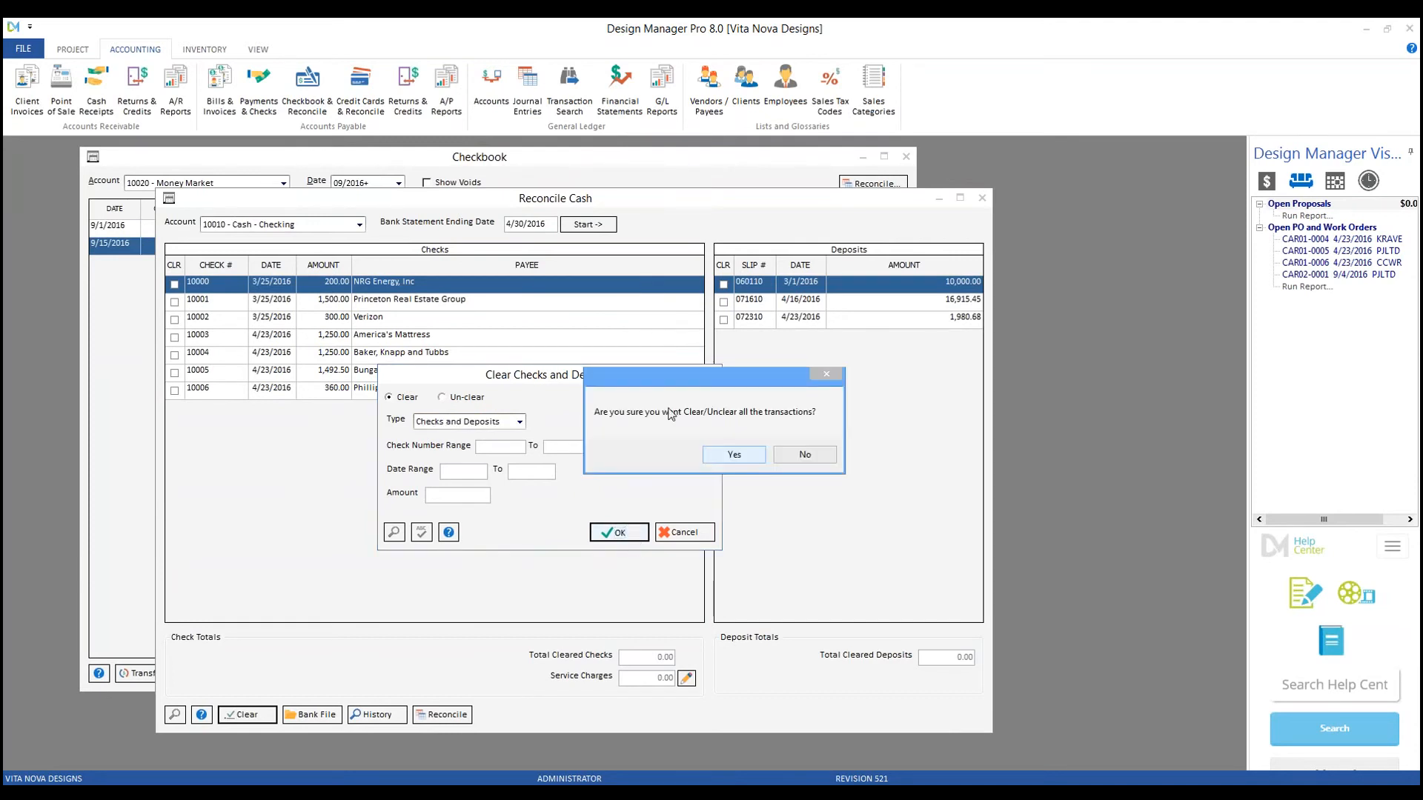
pyautogui.click(730, 455)
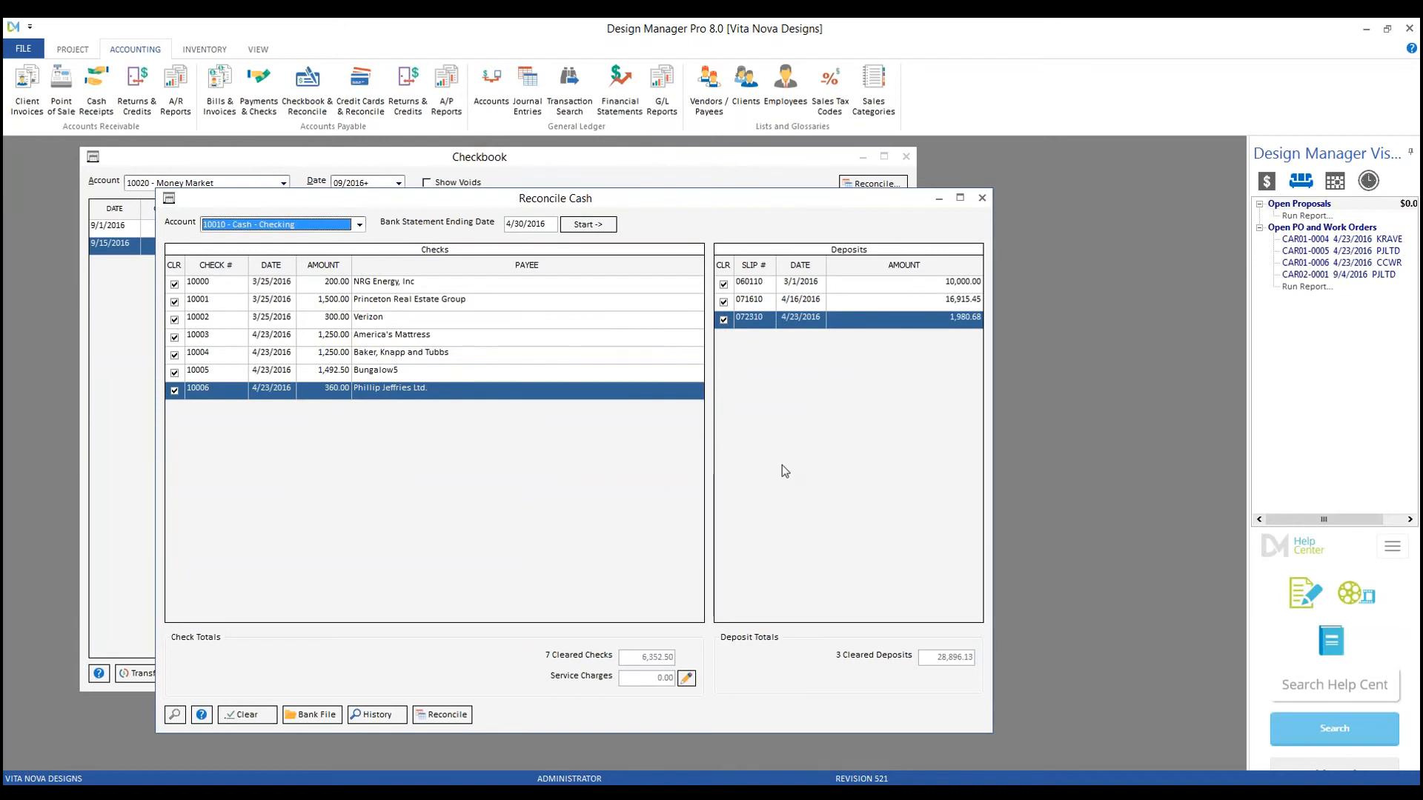
pyautogui.click(723, 319)
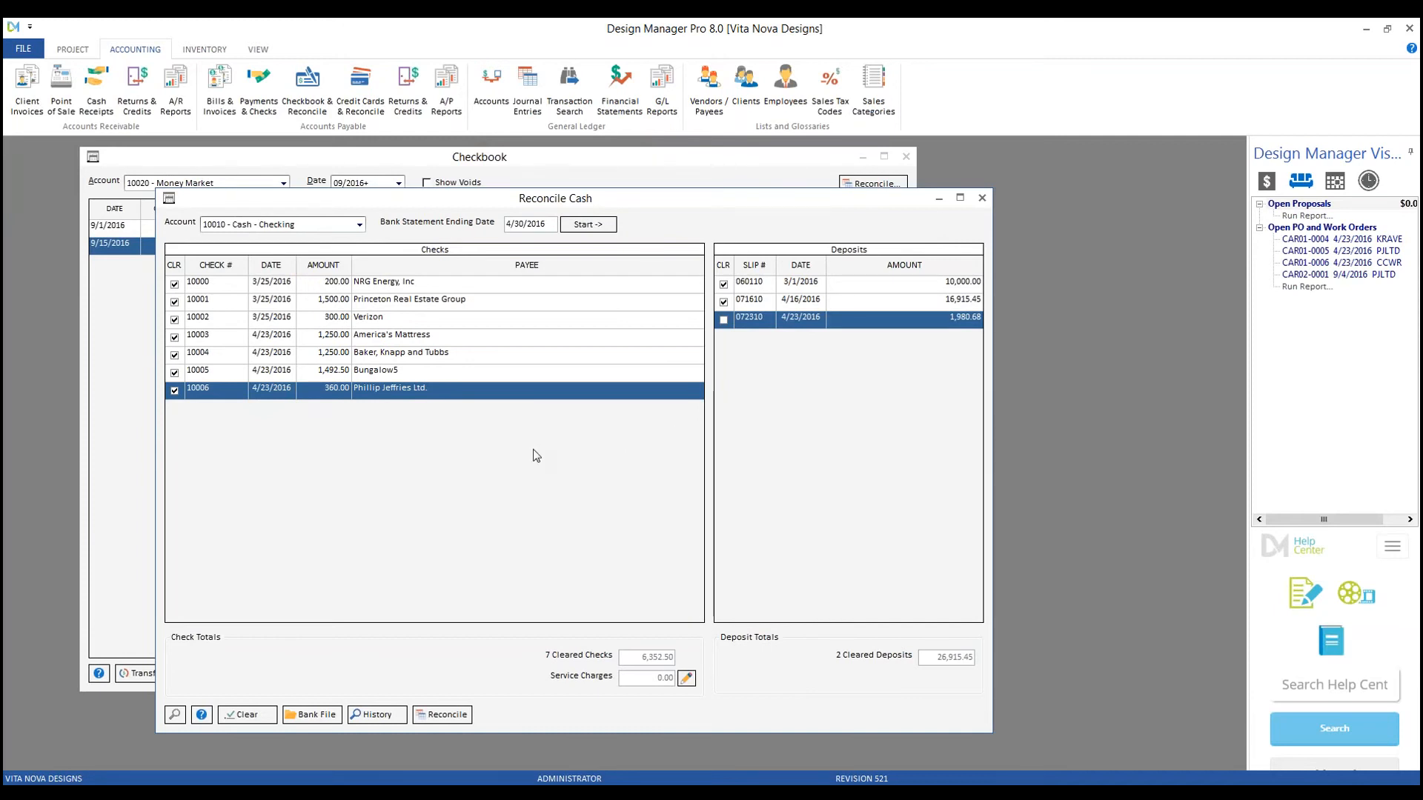
# Step: Un-clear all checks and deposits in the reconciliation for Cash - Checking
pyautogui.click(257, 718)
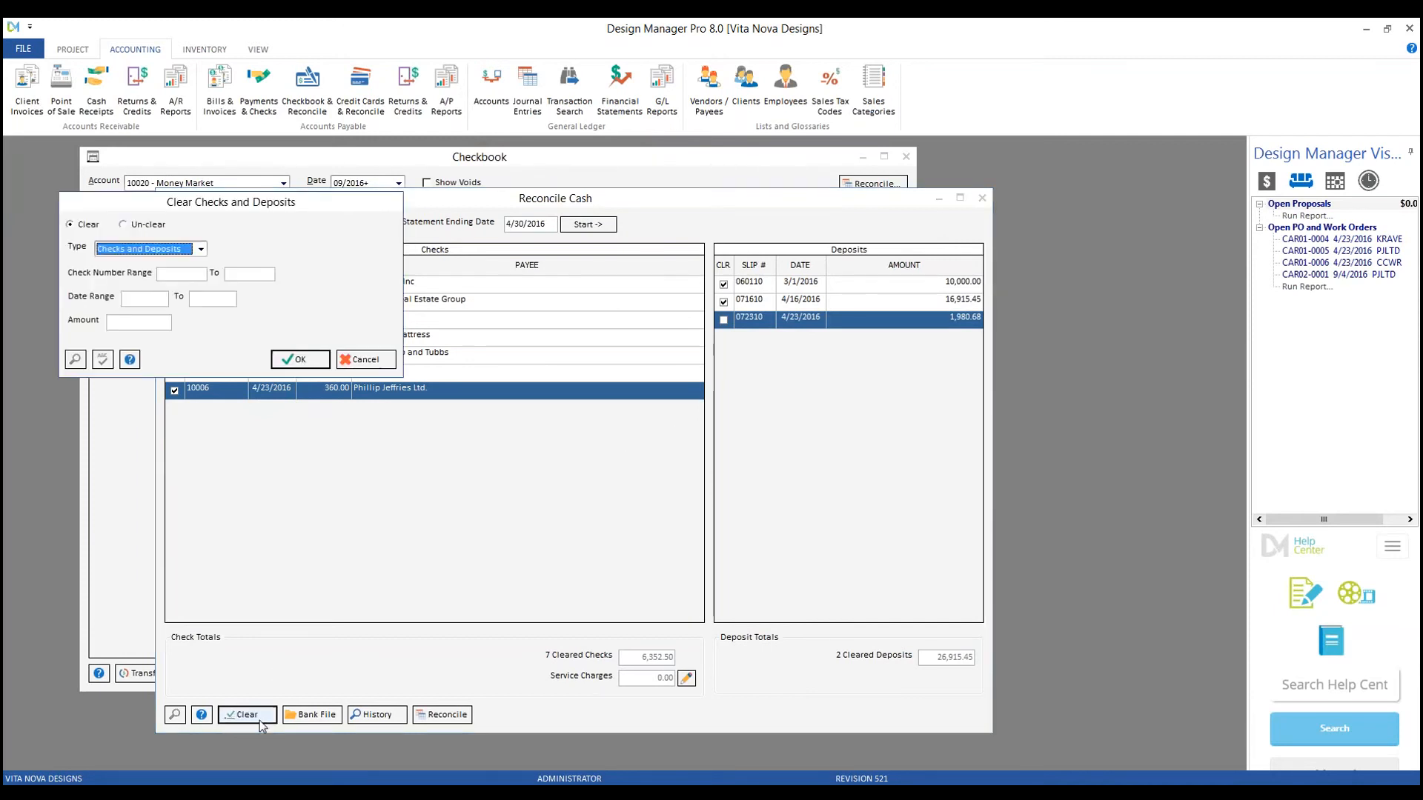
pyautogui.click(147, 224)
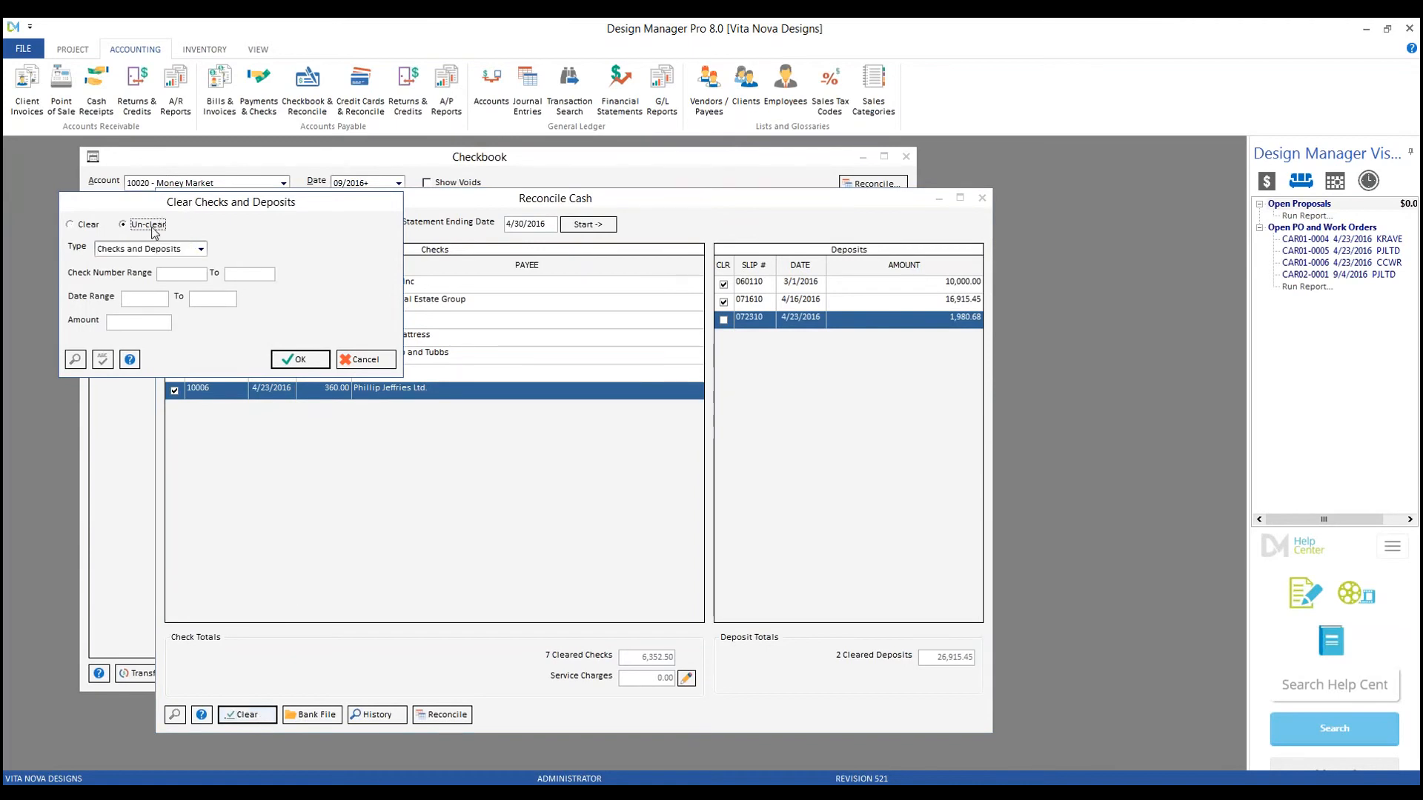
pyautogui.click(300, 359)
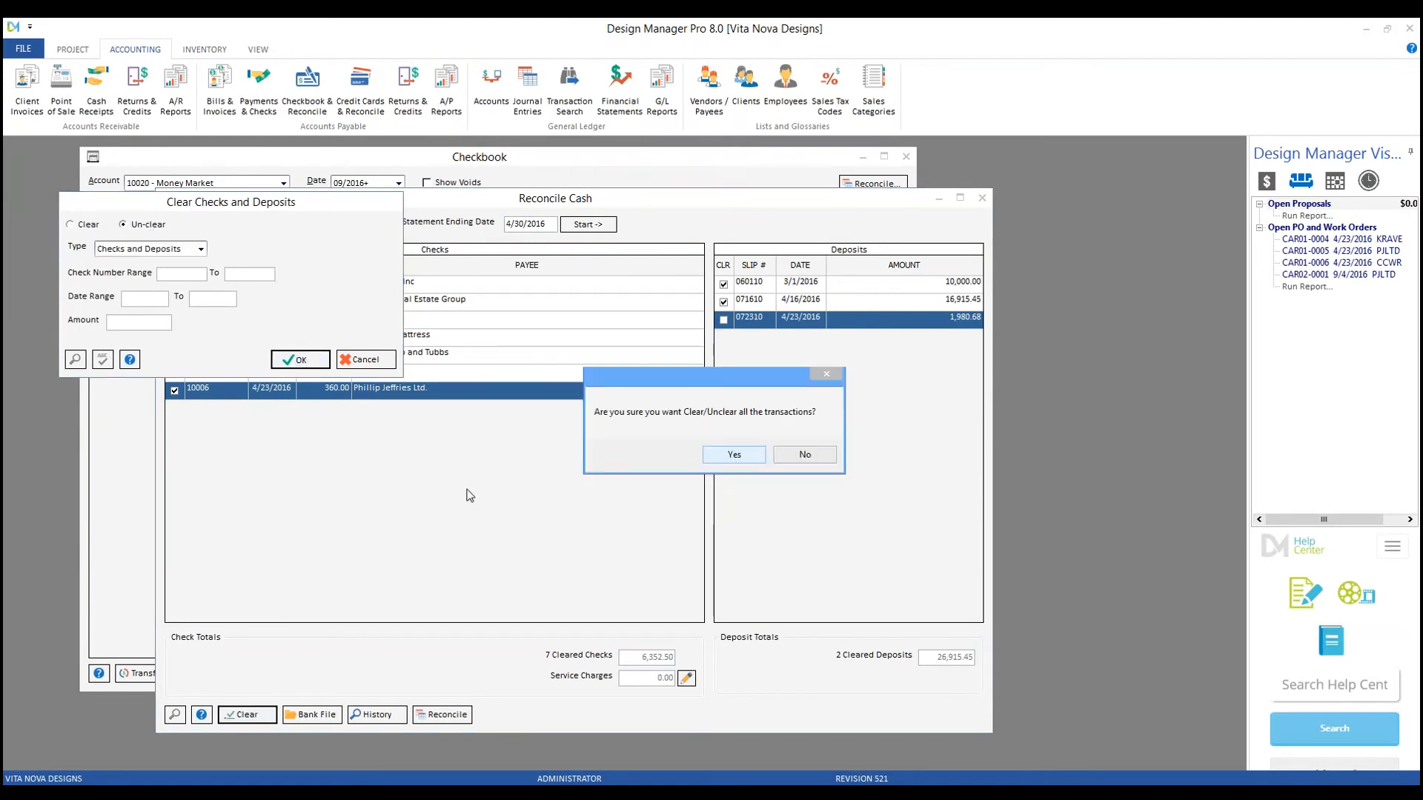
pyautogui.click(735, 450)
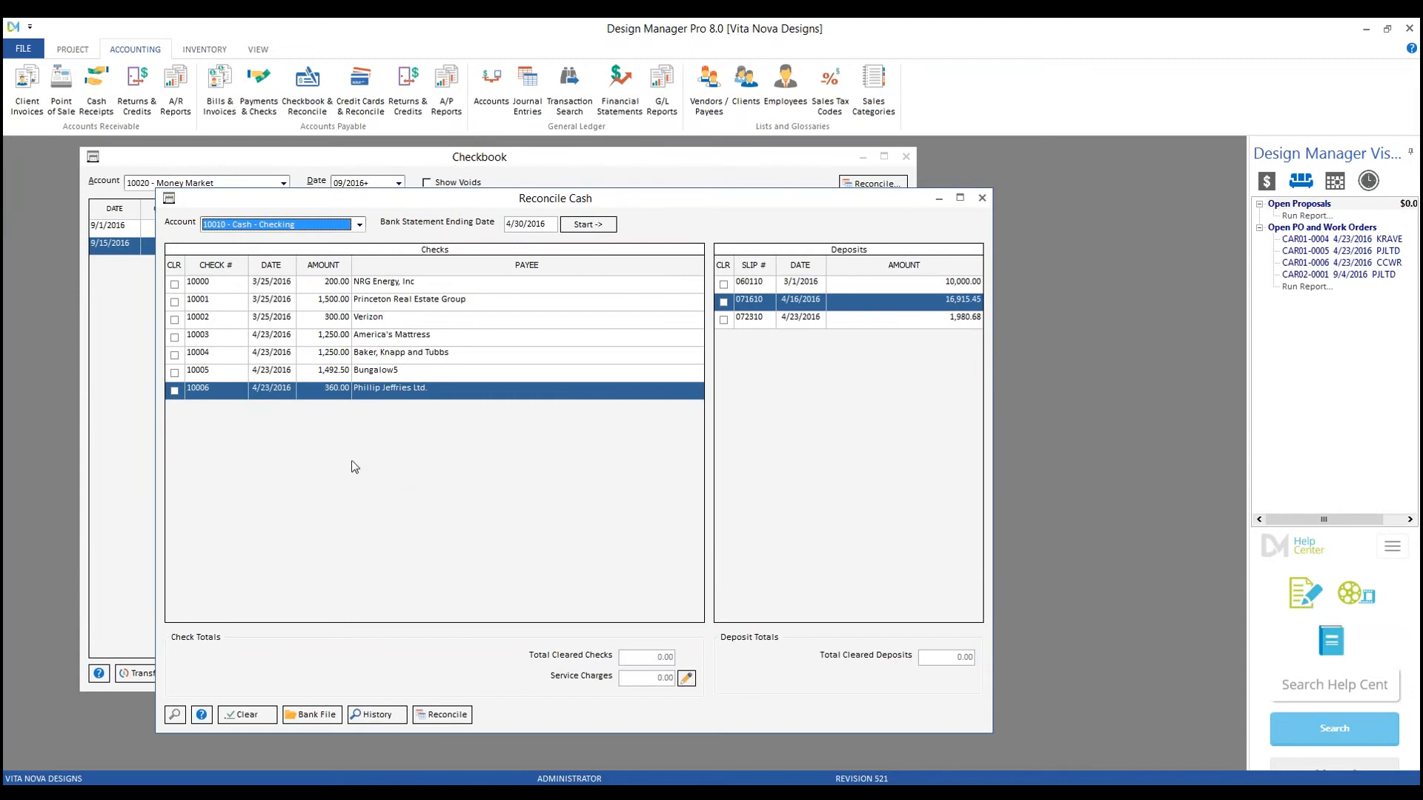
# Step: Clear the transaction with an amount of 360 in the reconciliation, and close the Reconcile Cash and Checkbook windows
pyautogui.click(230, 716)
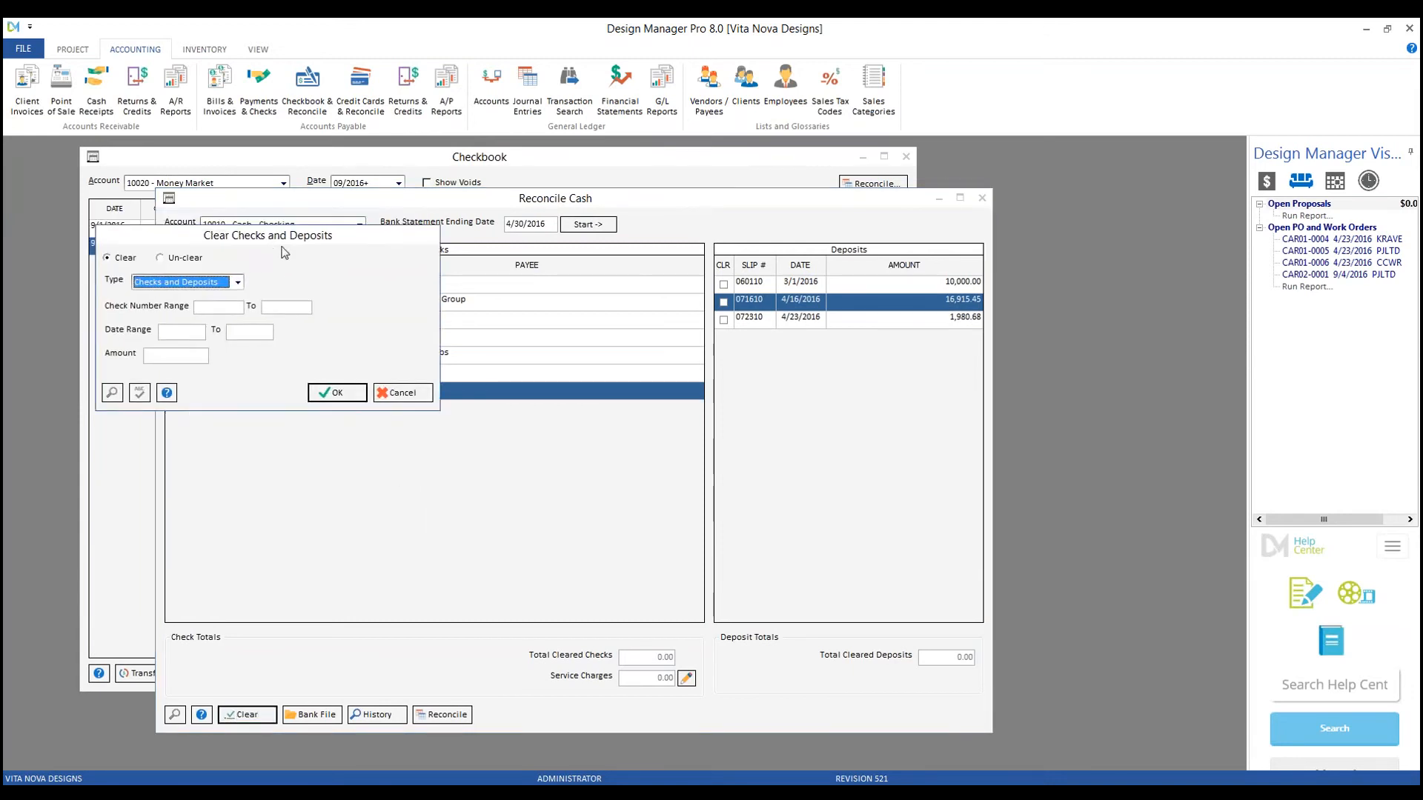
pyautogui.click(483, 467)
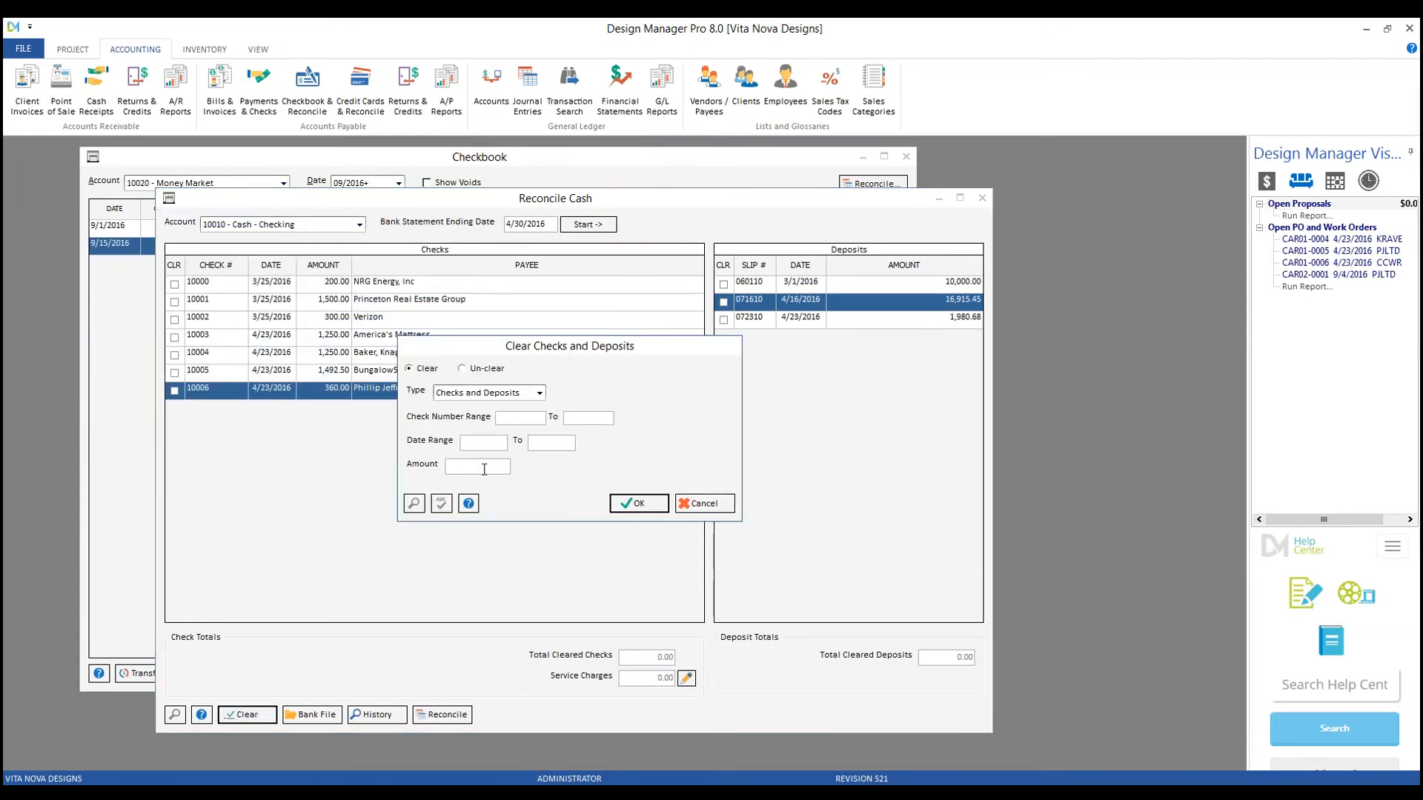
pyautogui.write('360')
pyautogui.press('Return')
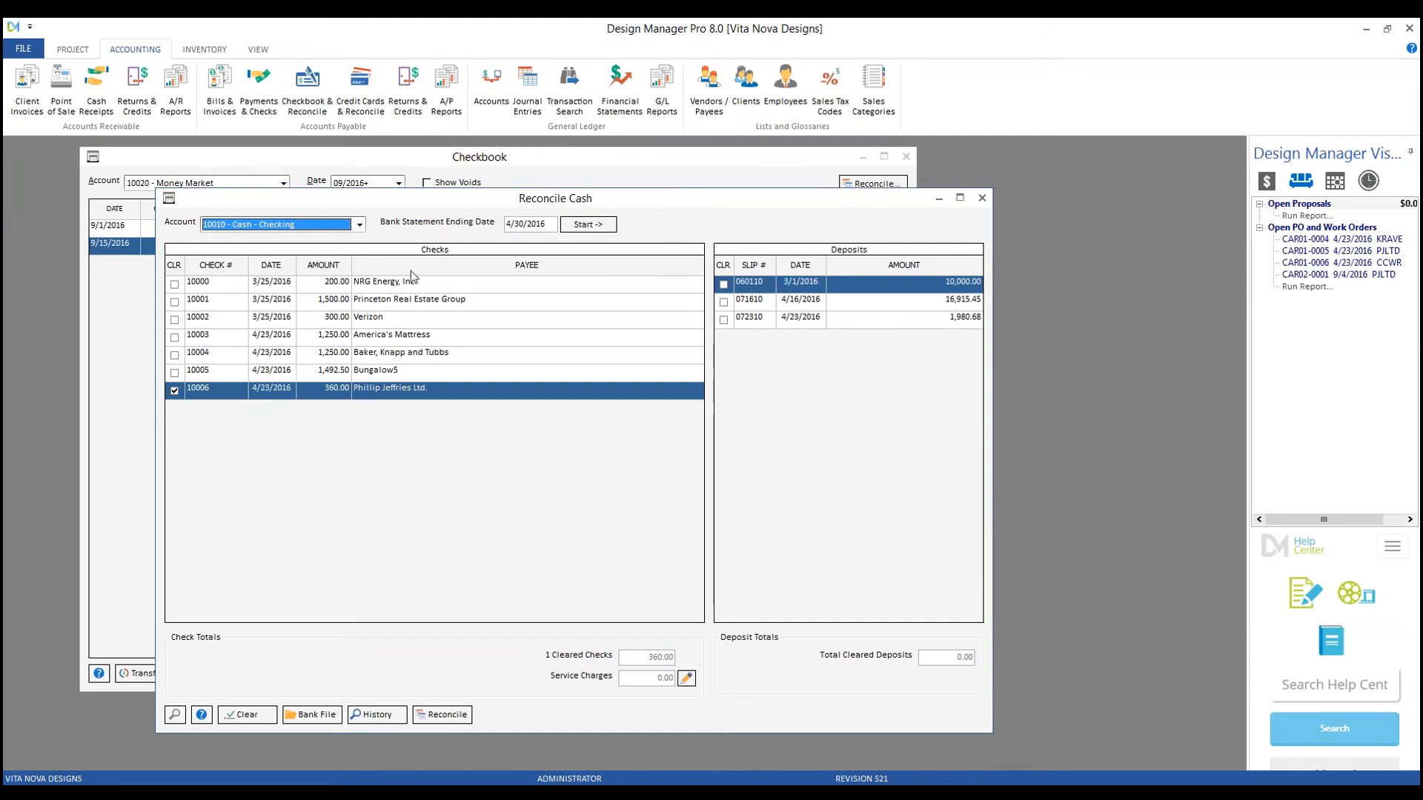
pyautogui.click(982, 198)
pyautogui.click(906, 157)
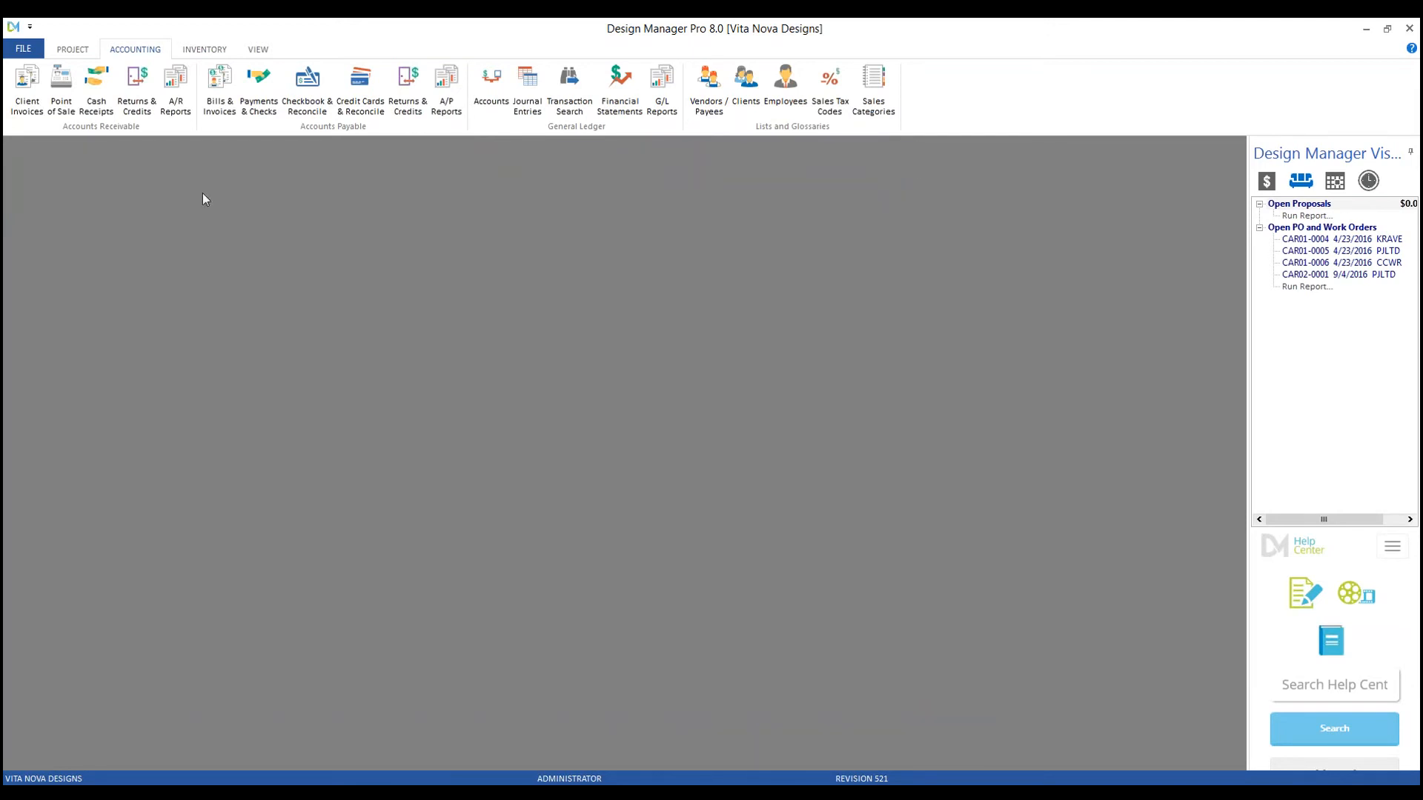
# Step: List the proposals and documents for project HIL01, and start a new proposal for it
pyautogui.click(72, 48)
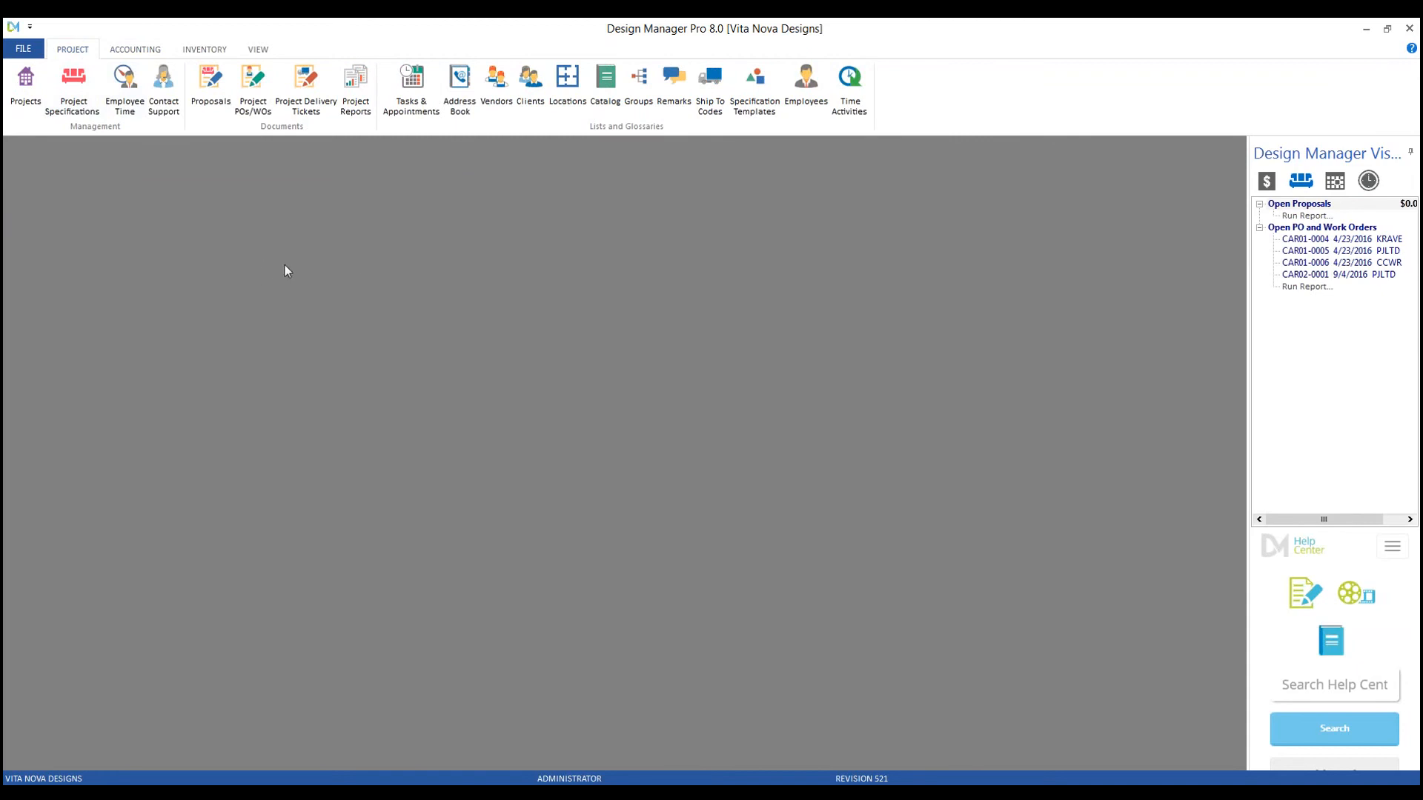
pyautogui.click(213, 87)
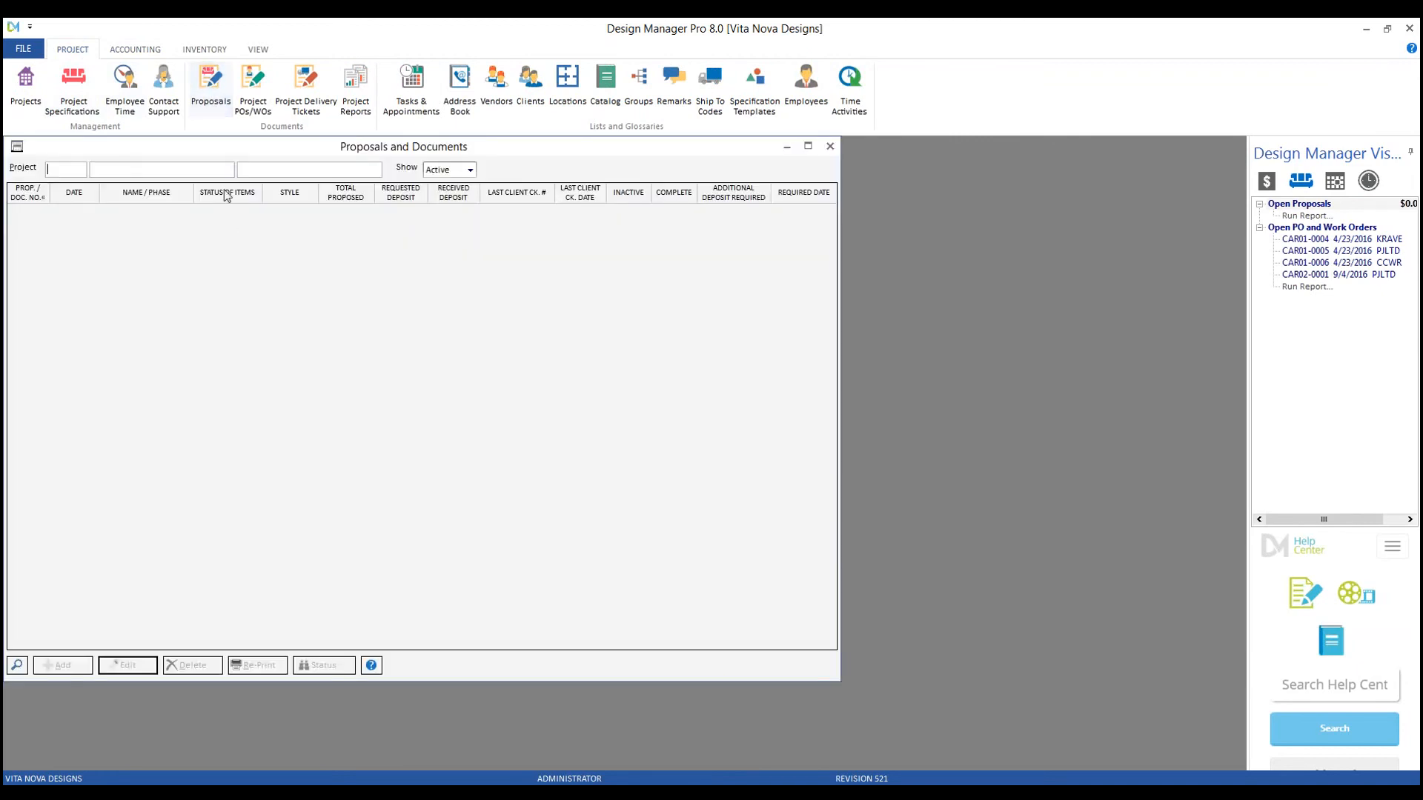
pyautogui.write('Hi')
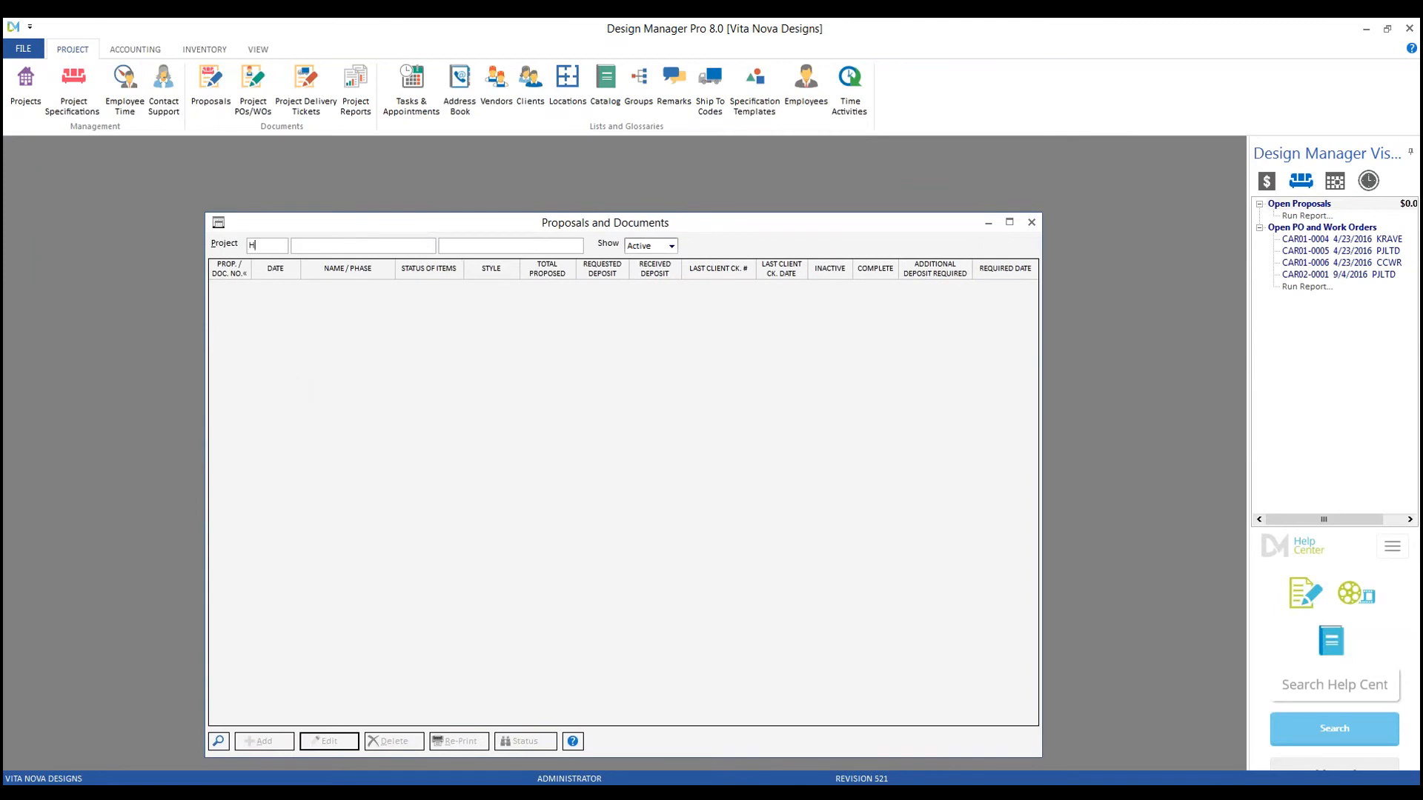
pyautogui.write('l01')
pyautogui.press('Tab')
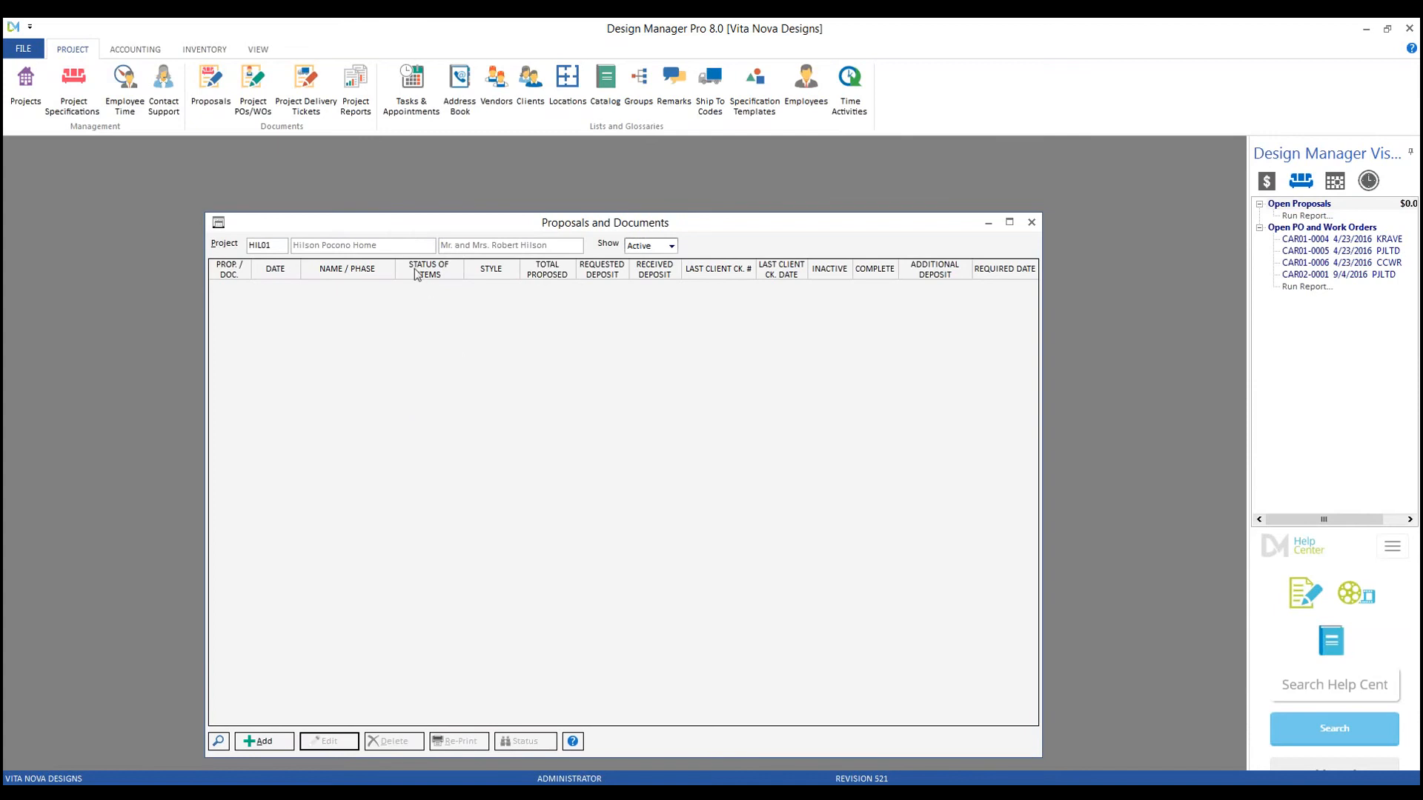
pyautogui.moveTo(396, 221); pyautogui.dragTo(367, 186)
pyautogui.click(247, 710)
pyautogui.moveTo(330, 154); pyautogui.dragTo(501, 204)
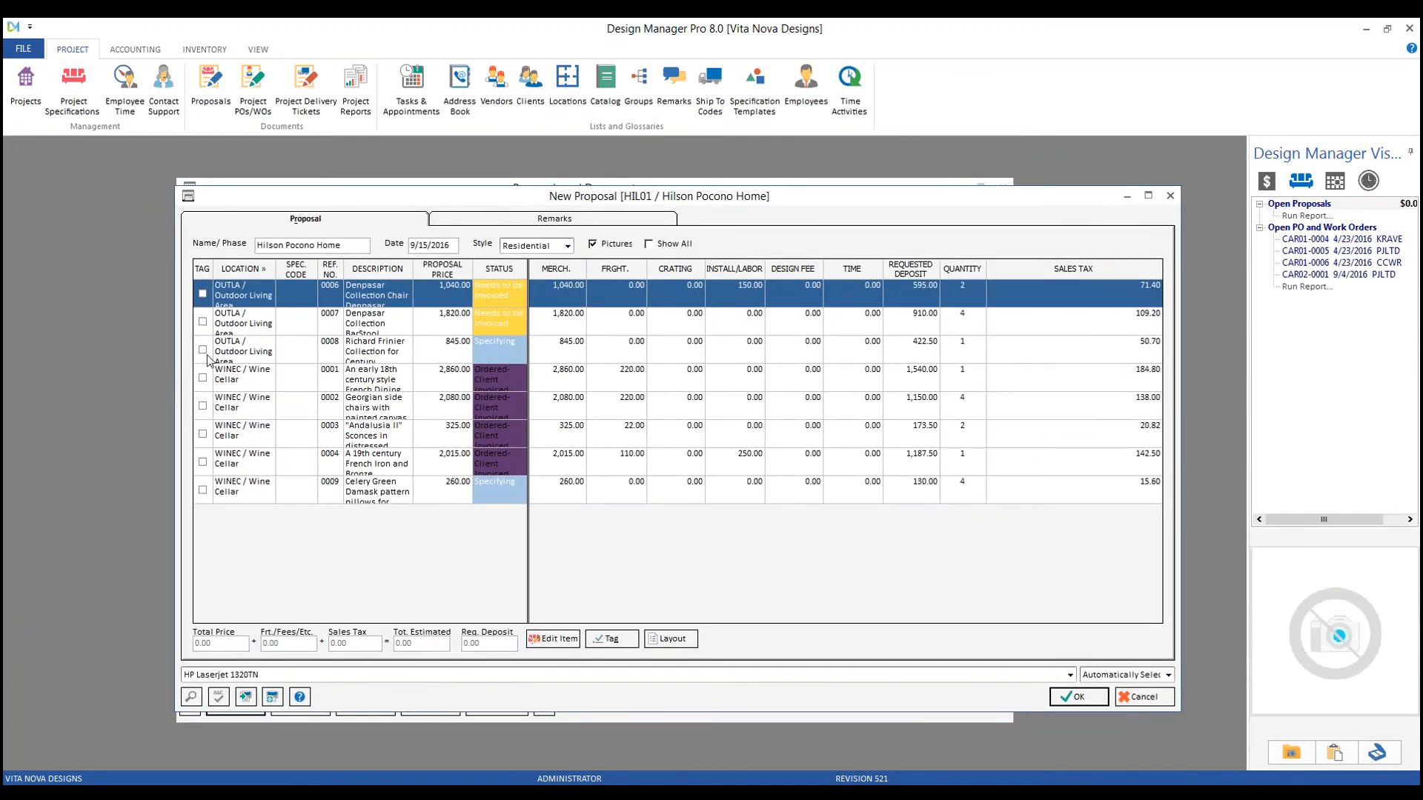
# Step: Tag the three Outdoor Living Area items individually in the new proposal, and untag them again
pyautogui.click(204, 293)
pyautogui.click(203, 321)
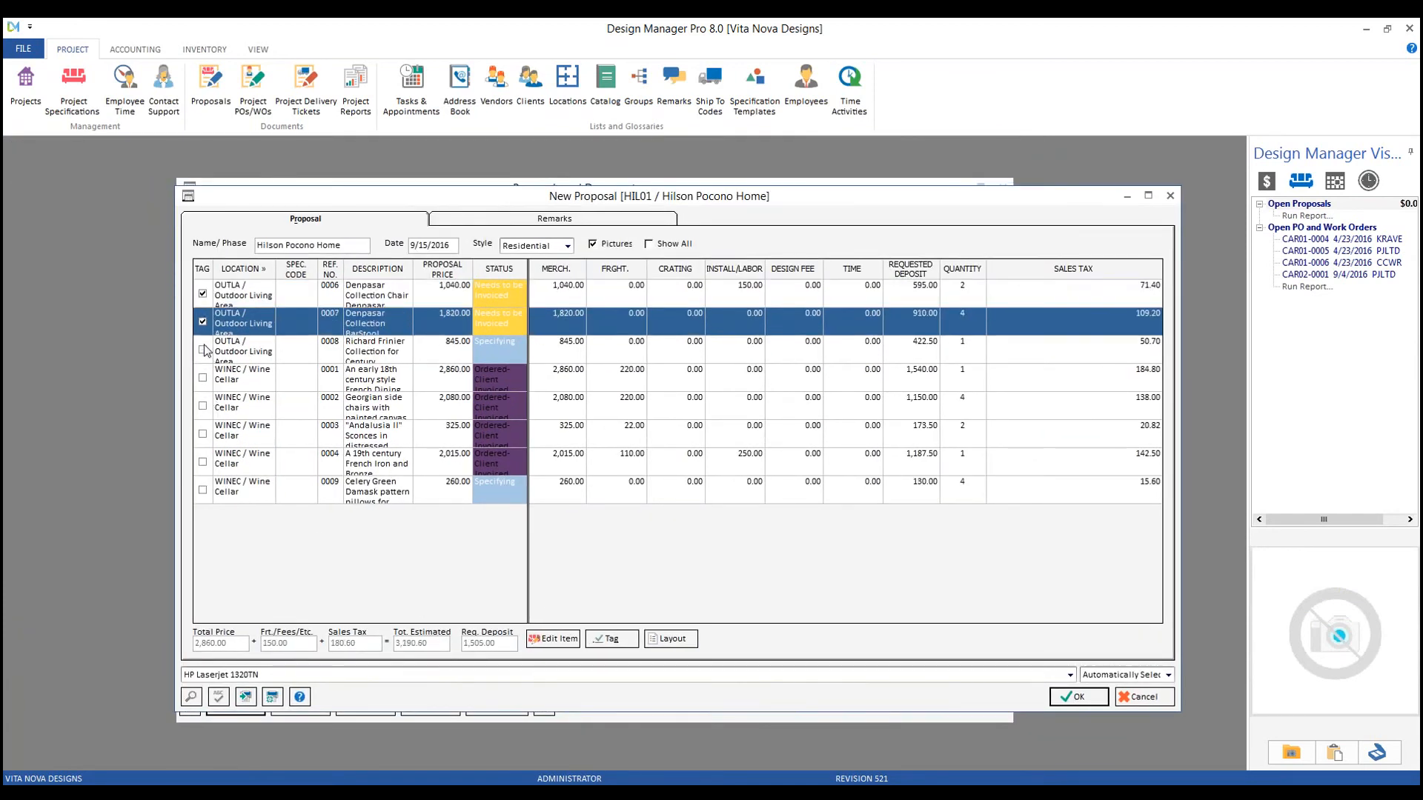
pyautogui.click(204, 349)
pyautogui.click(203, 350)
pyautogui.click(203, 321)
pyautogui.click(203, 293)
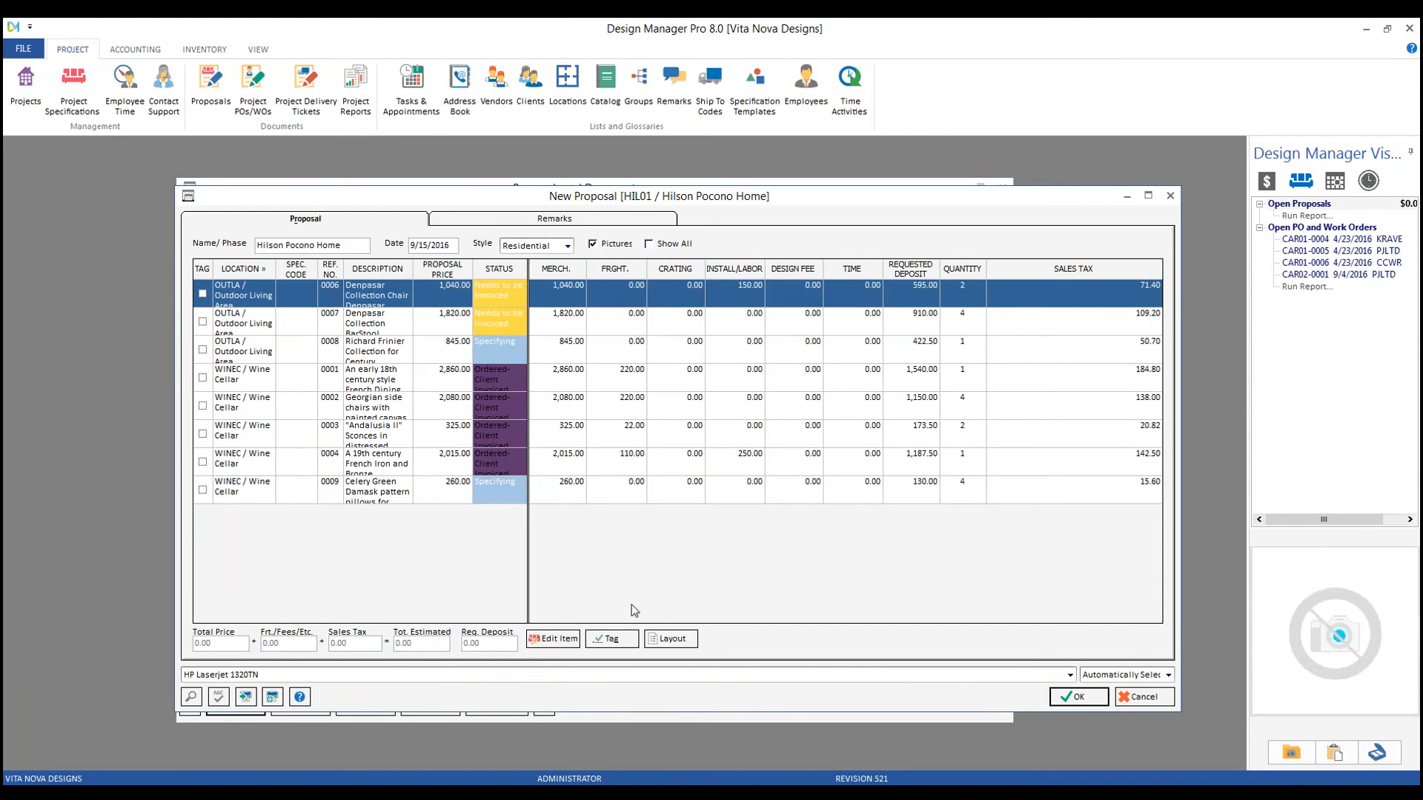
# Step: Tag all items that are not yet proposed, using the All (Not Proposed) option
pyautogui.click(614, 646)
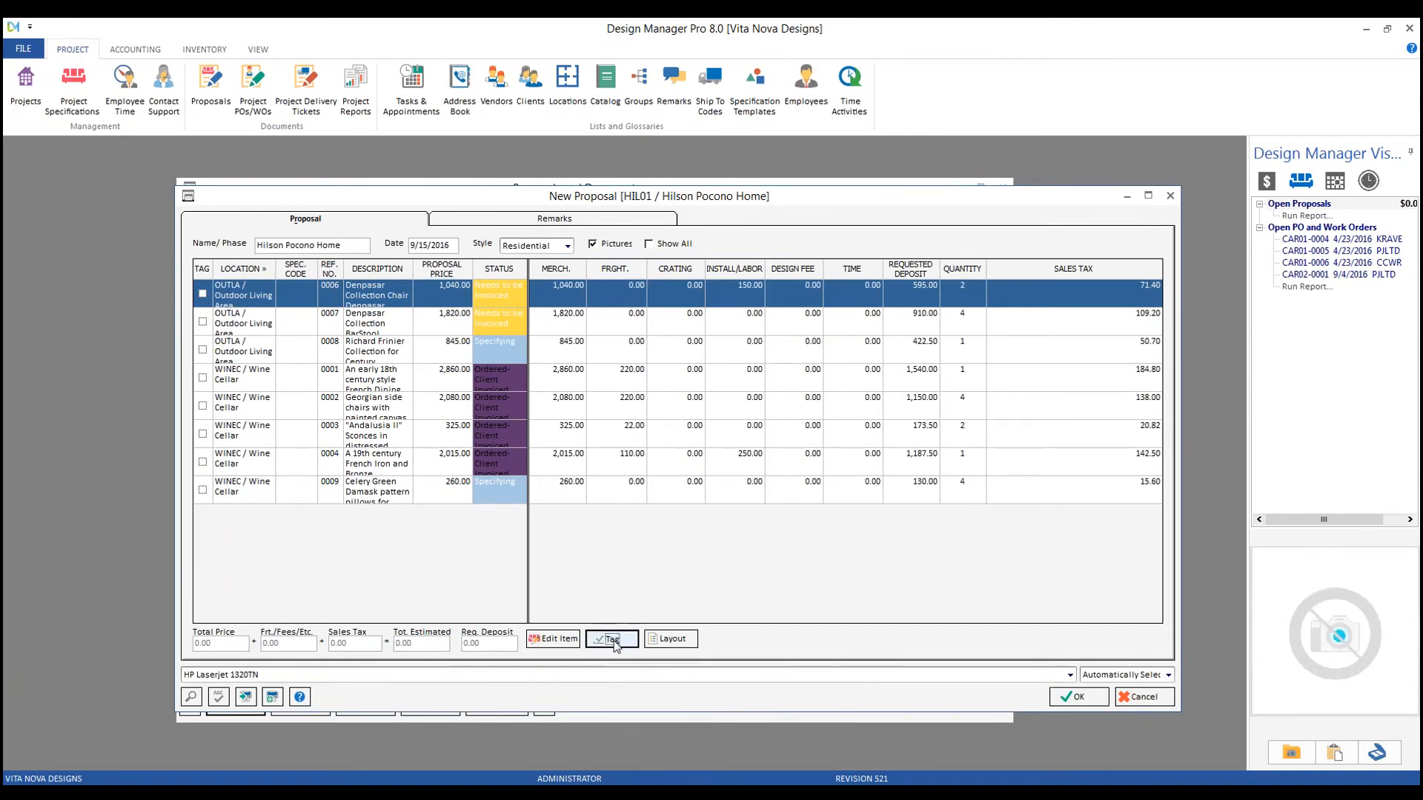
pyautogui.moveTo(286, 278); pyautogui.dragTo(743, 401)
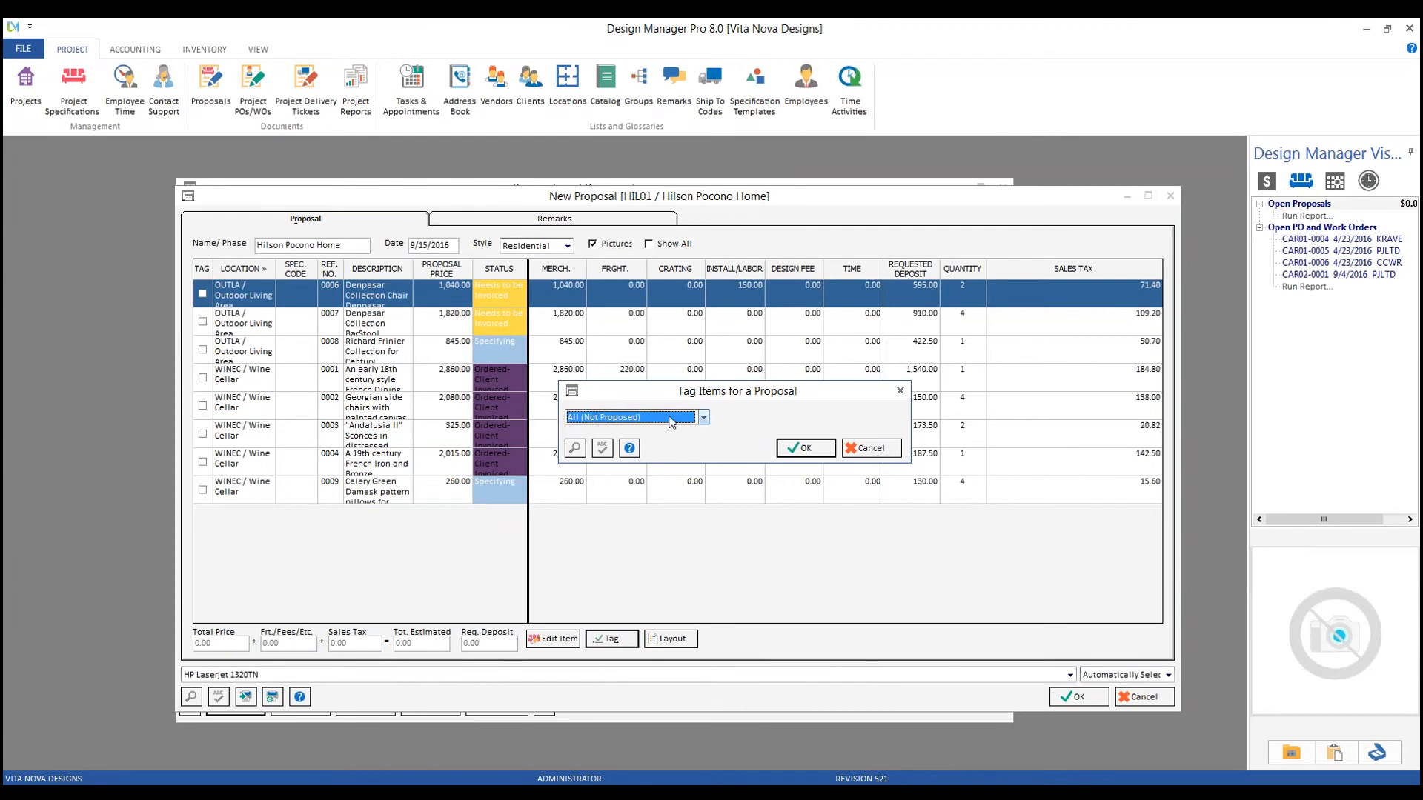
pyautogui.click(794, 448)
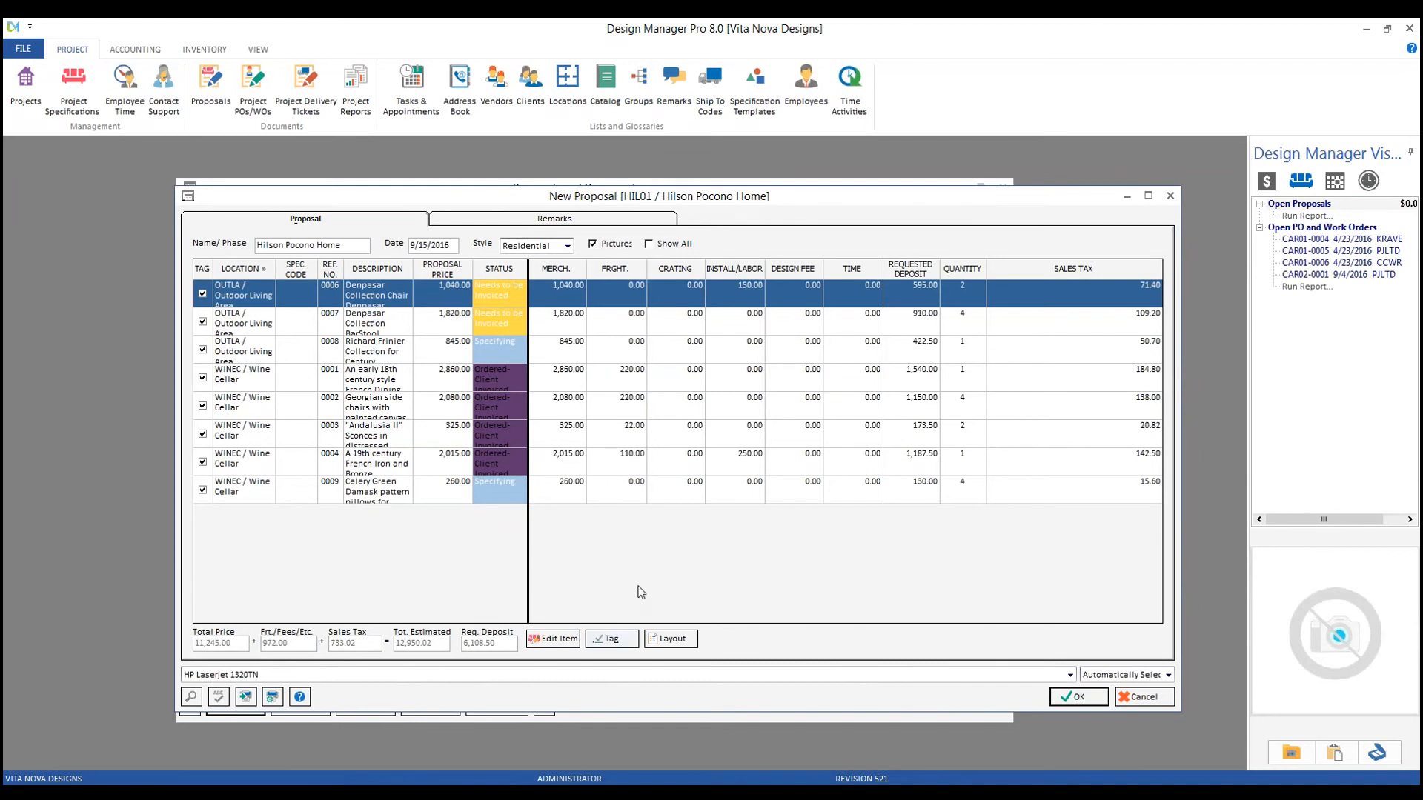
# Step: Remove the tags from all items in the proposal with the Untag All option
pyautogui.click(612, 639)
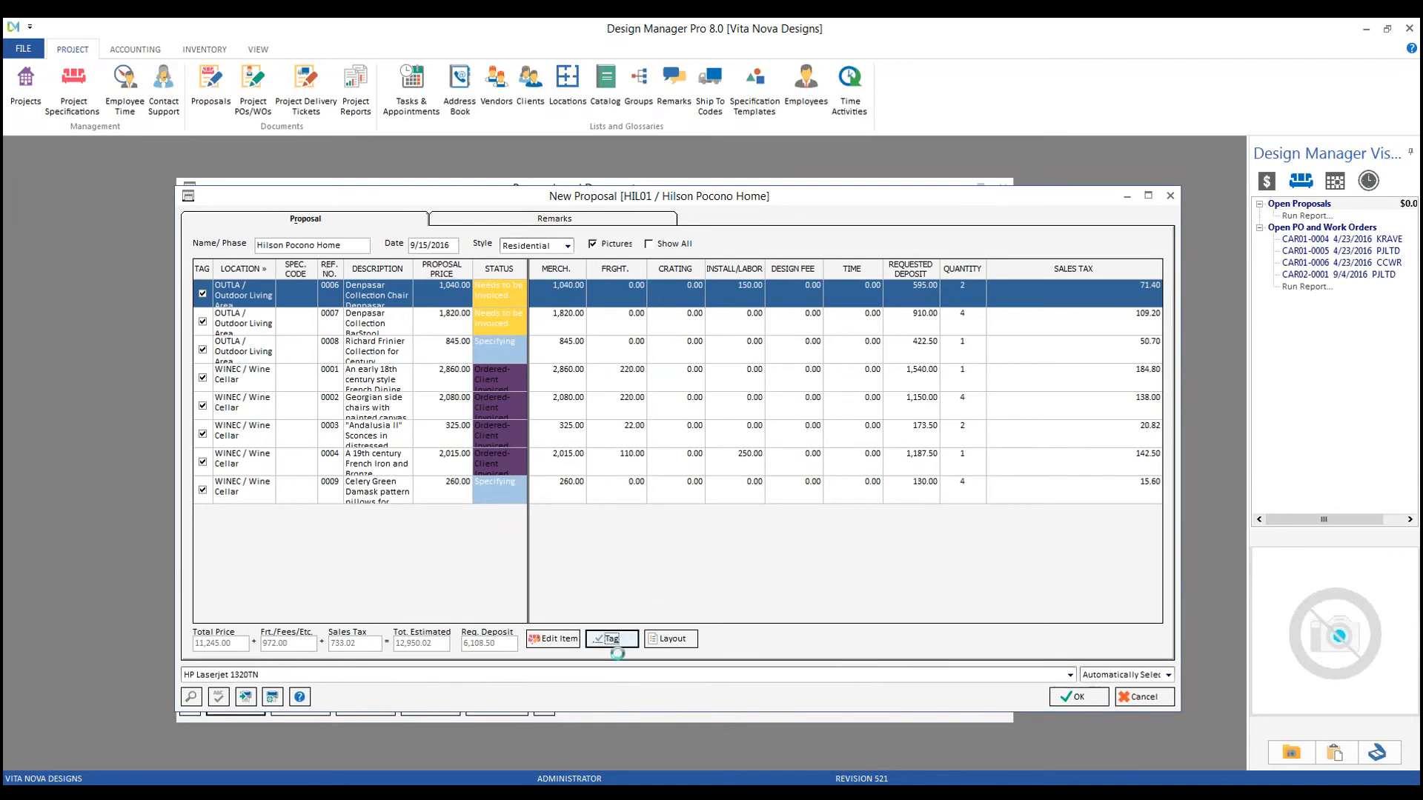
pyautogui.click(295, 320)
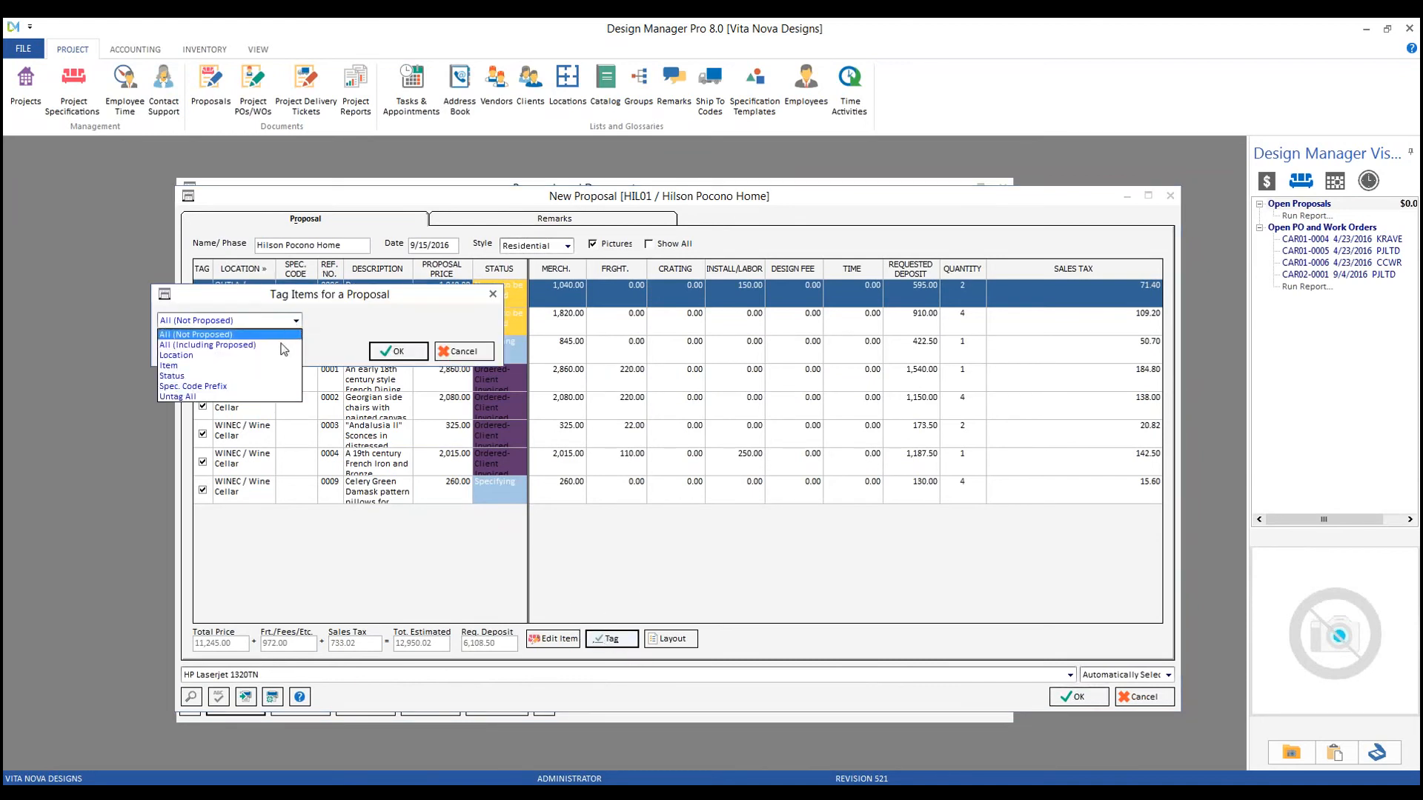
pyautogui.click(252, 398)
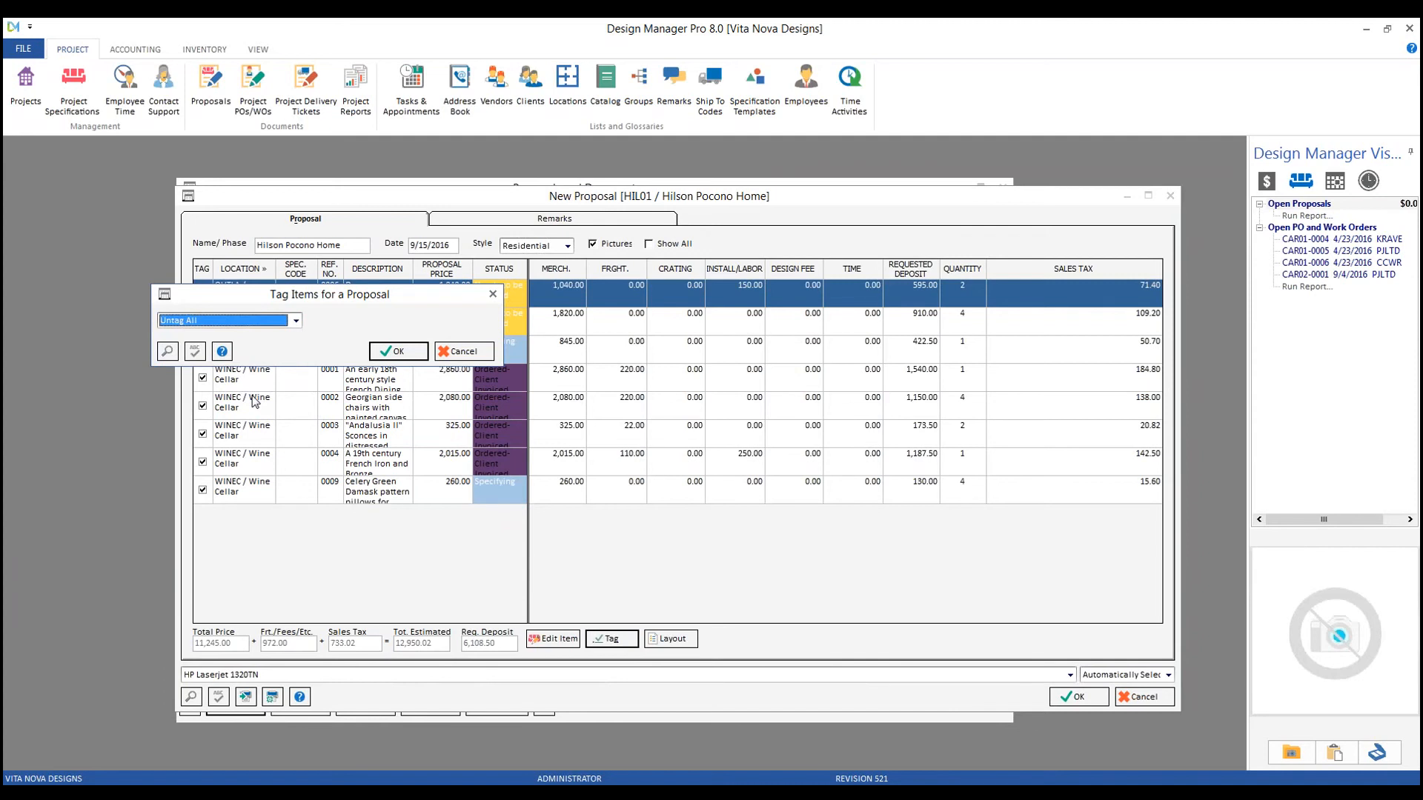
pyautogui.click(400, 352)
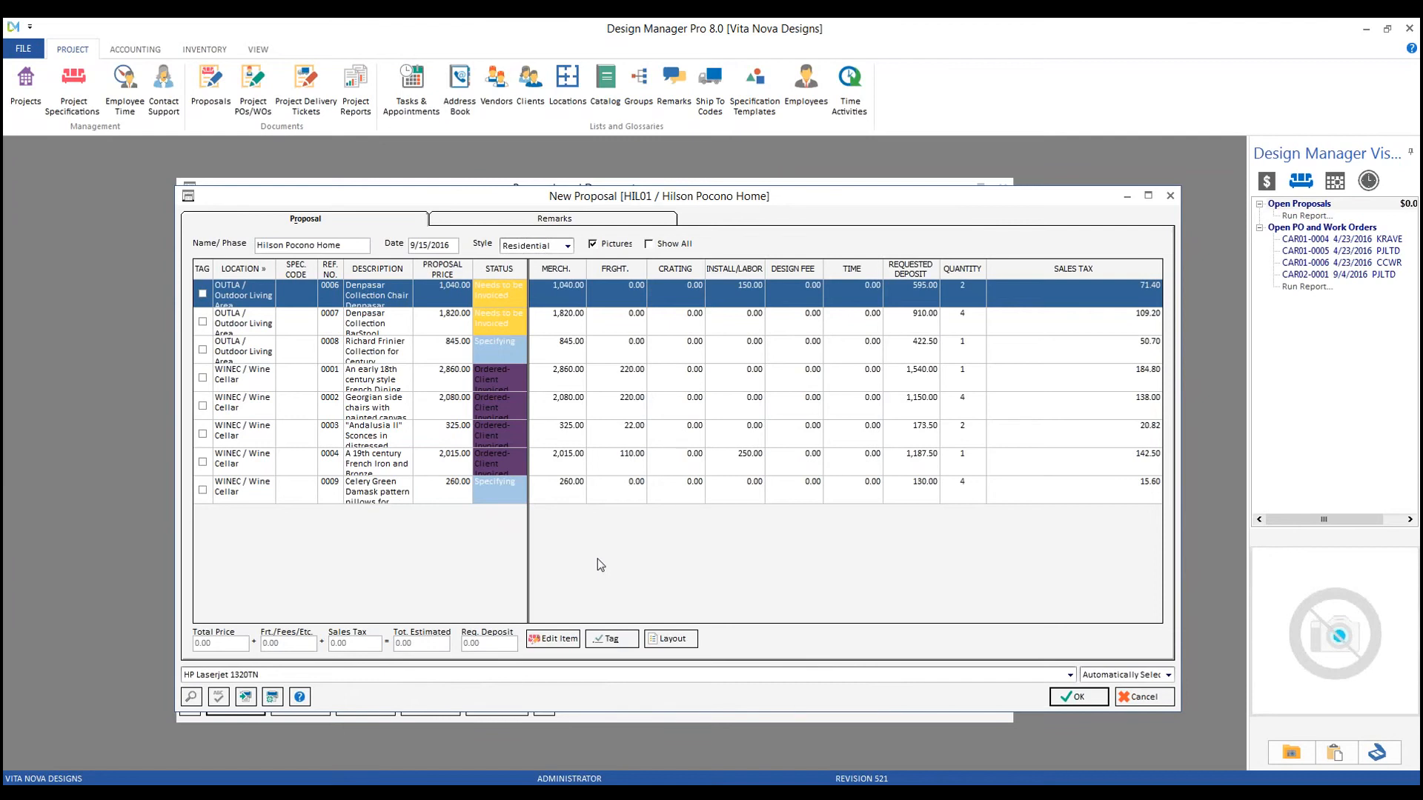
# Step: Tag the proposal items by location, choosing the Wine Cellar location from the lookup list
pyautogui.click(611, 639)
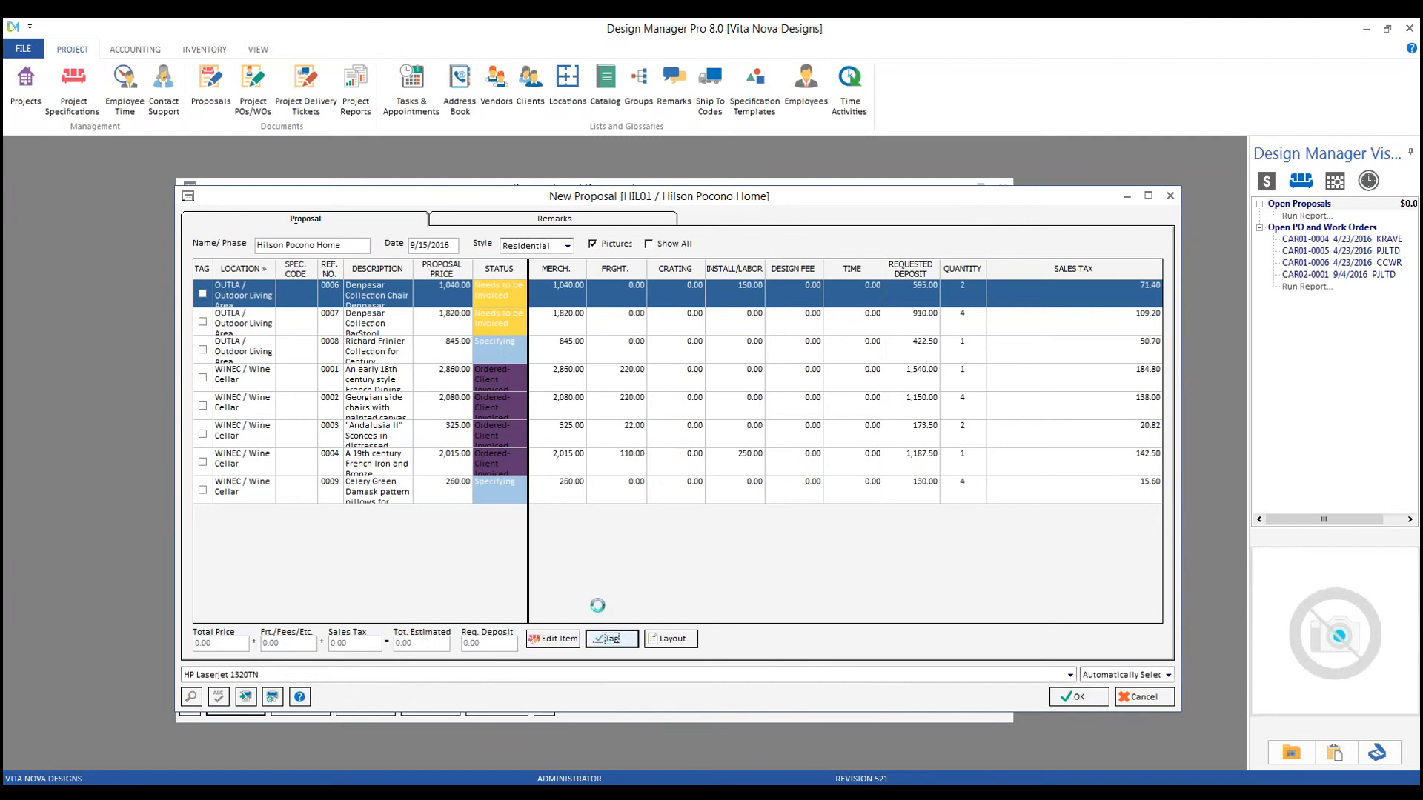
pyautogui.click(315, 338)
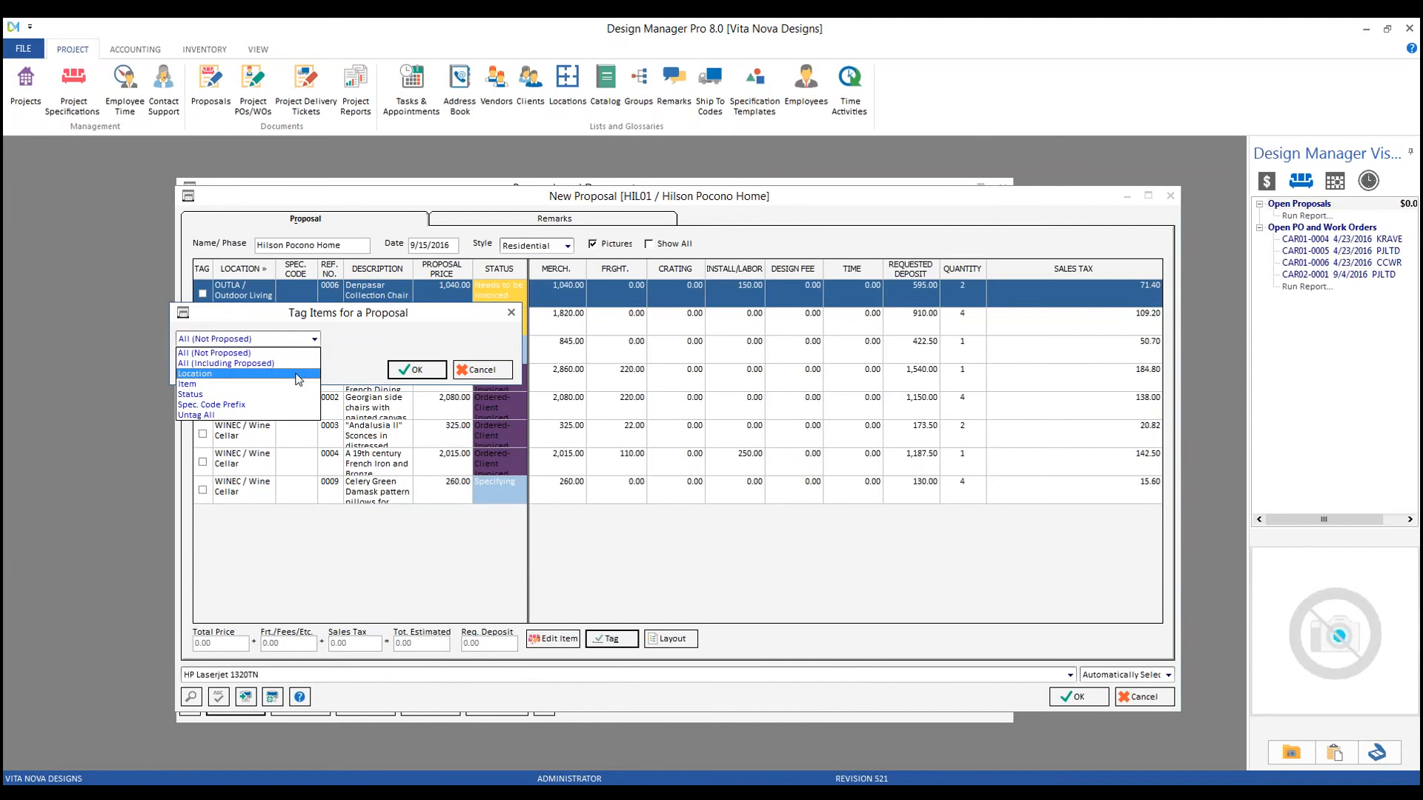
pyautogui.click(294, 373)
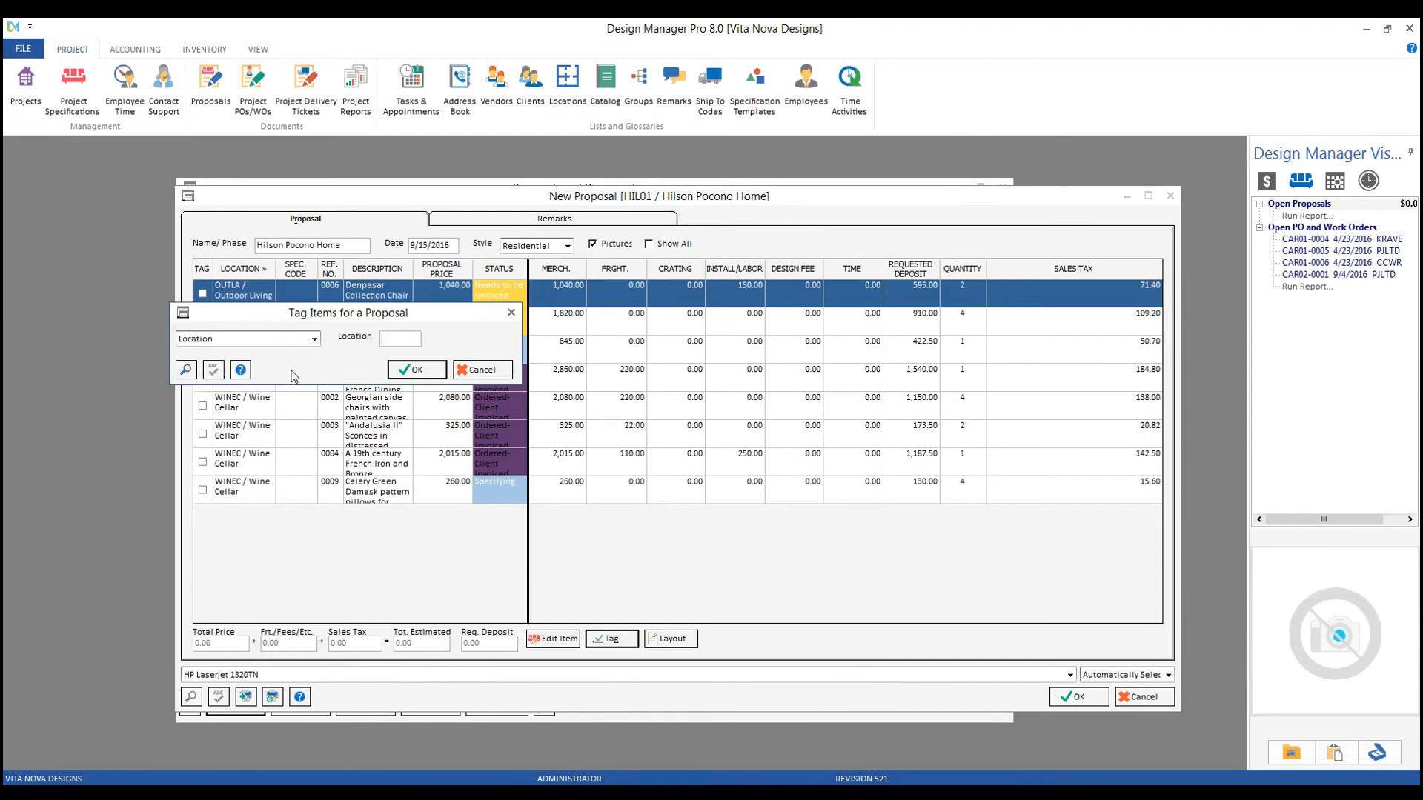
pyautogui.click(187, 370)
pyautogui.doubleClick(406, 430)
pyautogui.click(417, 370)
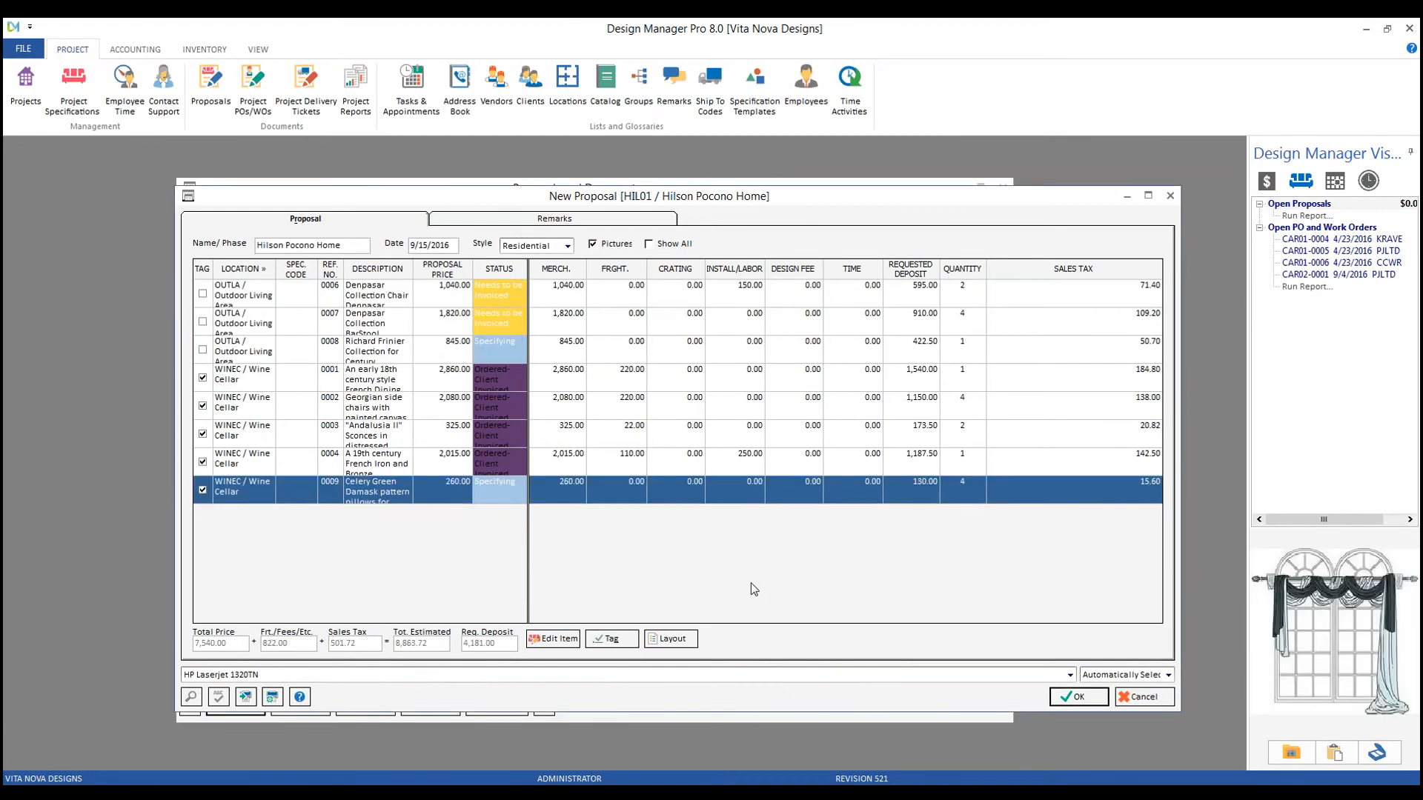
# Step: Tag item 0006 by its item number, and cancel the new proposal and close the Proposals and Documents window
pyautogui.click(606, 635)
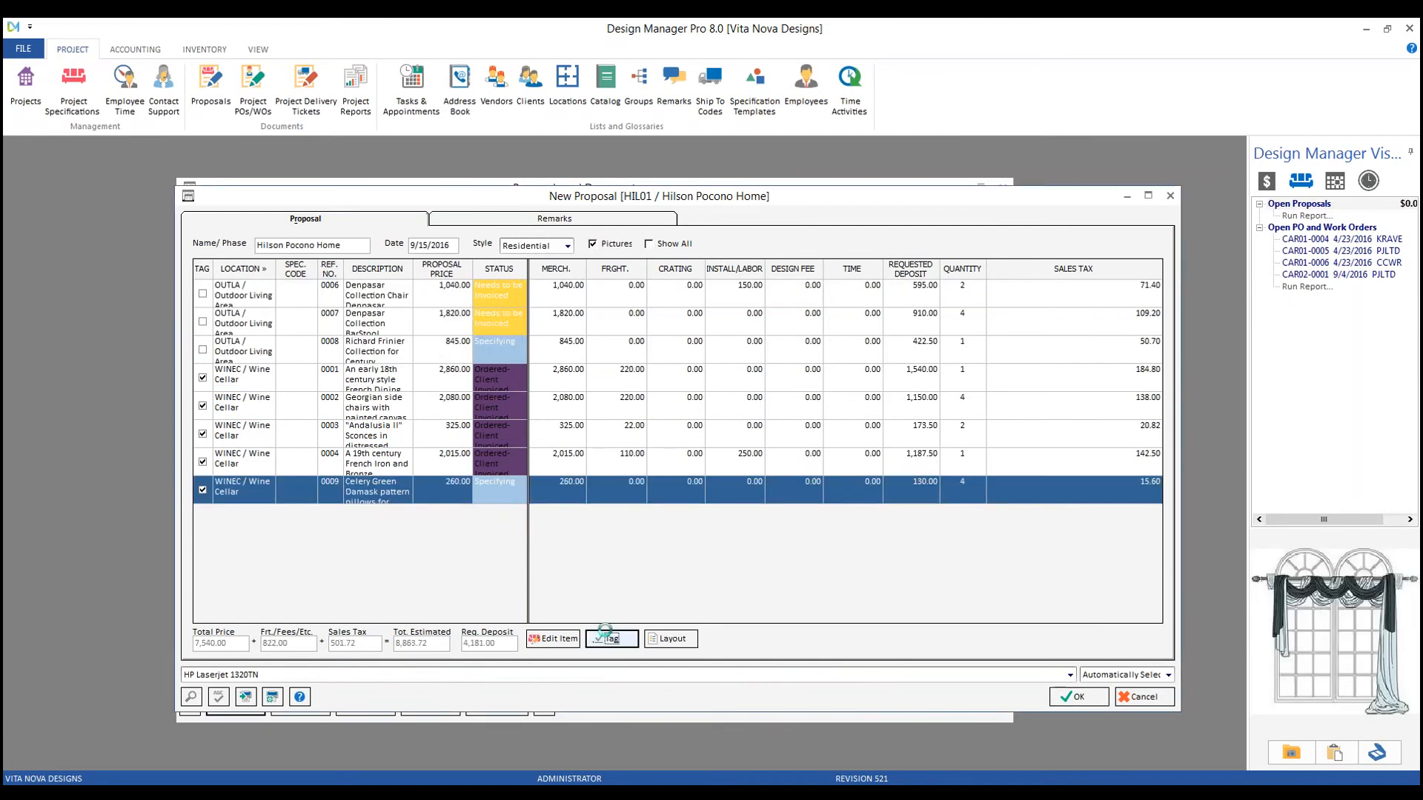
pyautogui.click(355, 379)
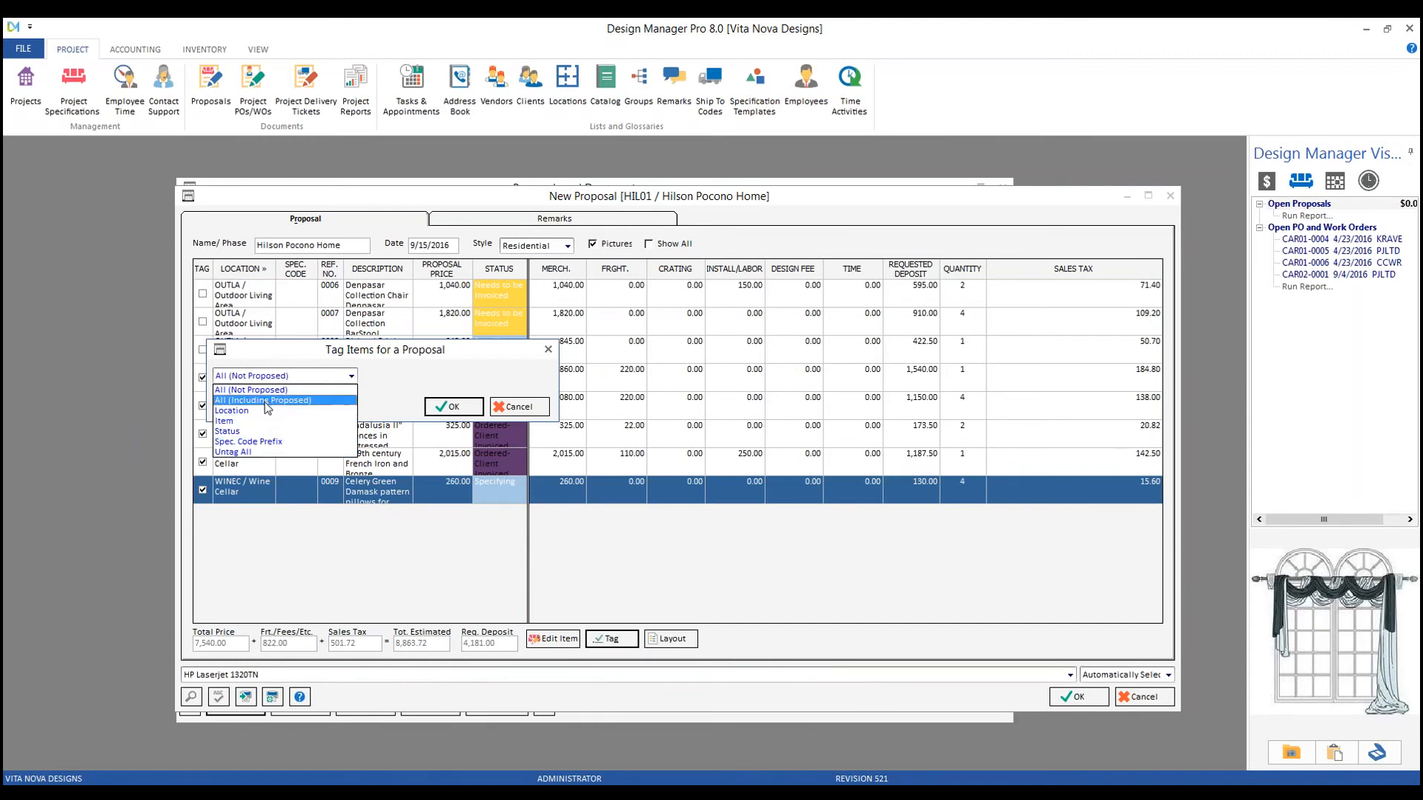
pyautogui.click(256, 421)
pyautogui.moveTo(288, 351); pyautogui.dragTo(313, 435)
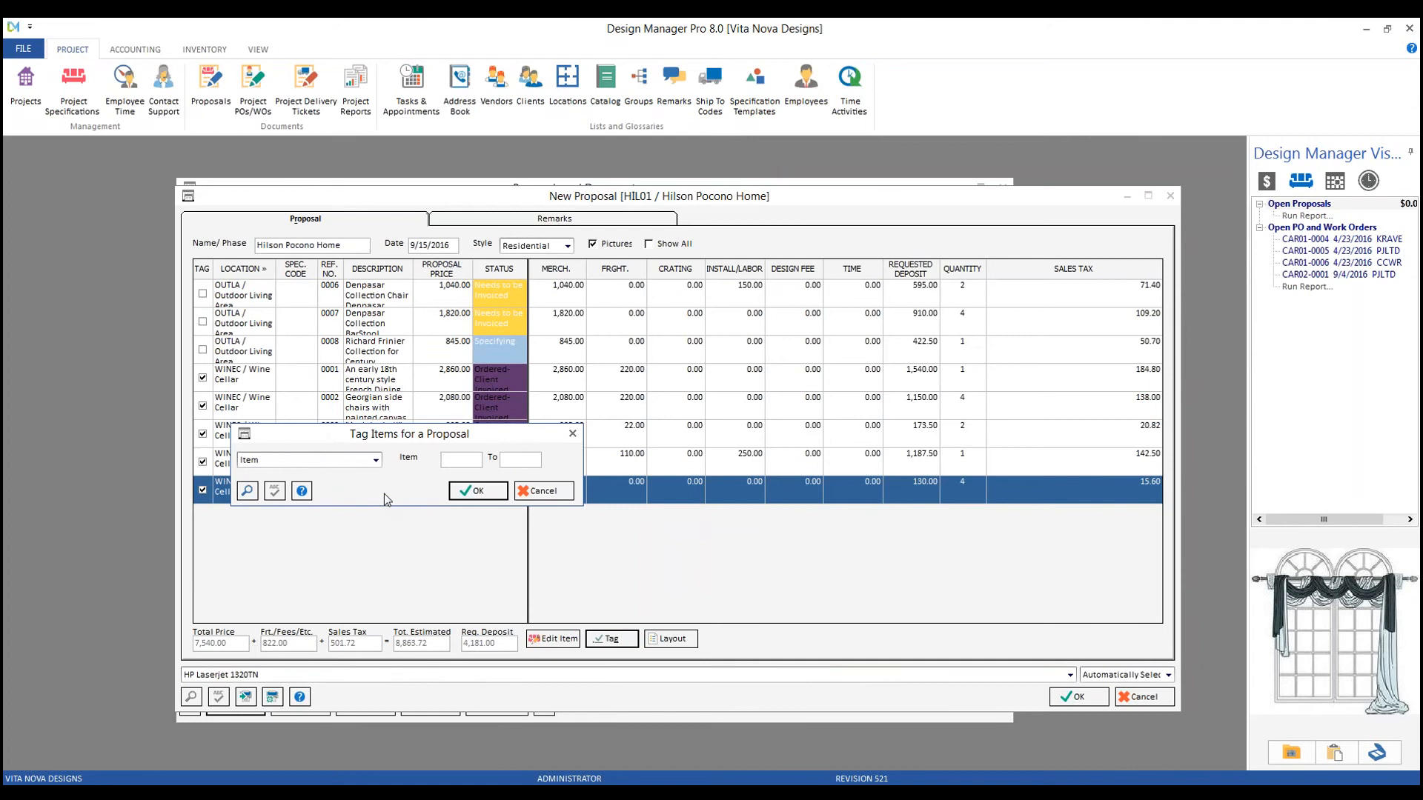
pyautogui.write('0006')
pyautogui.click(478, 491)
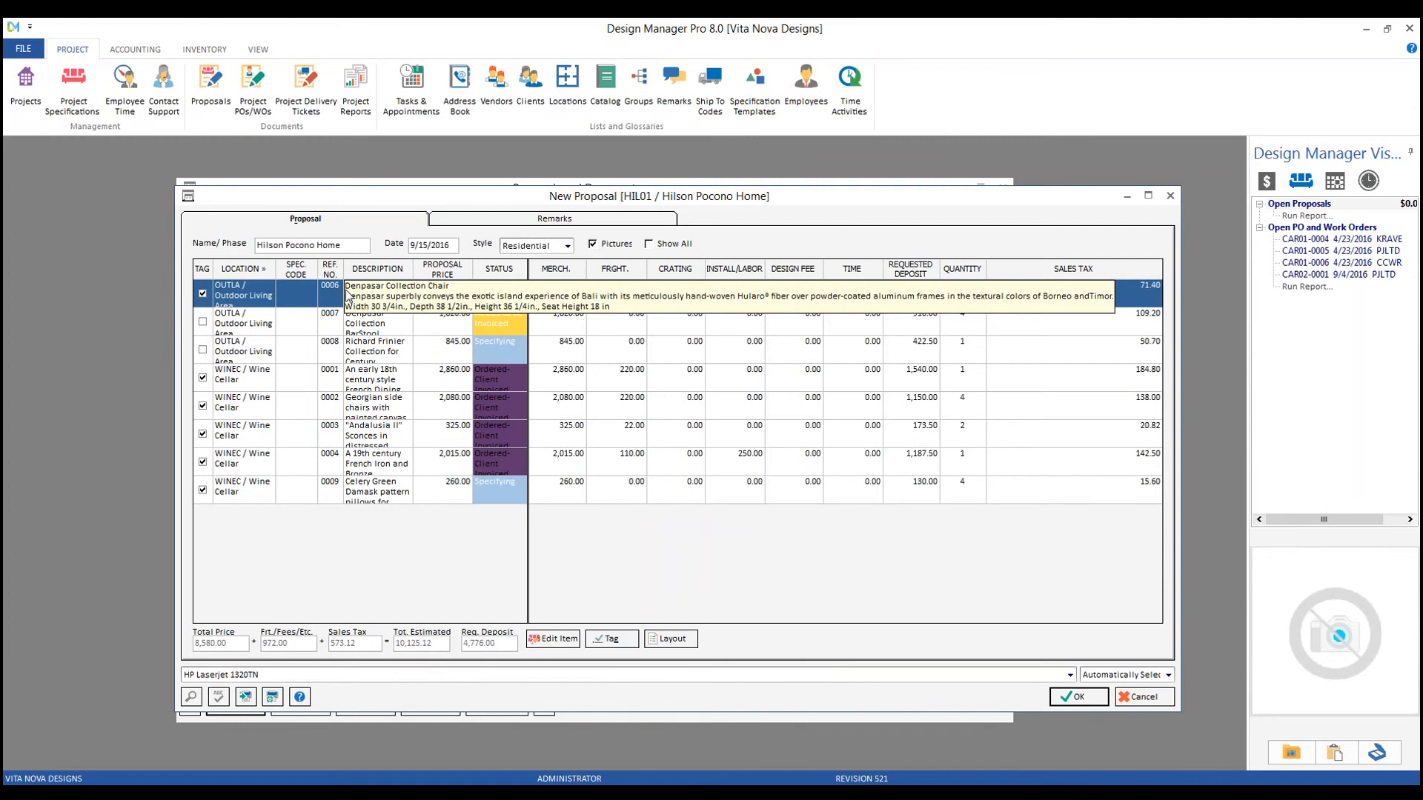
pyautogui.click(1131, 696)
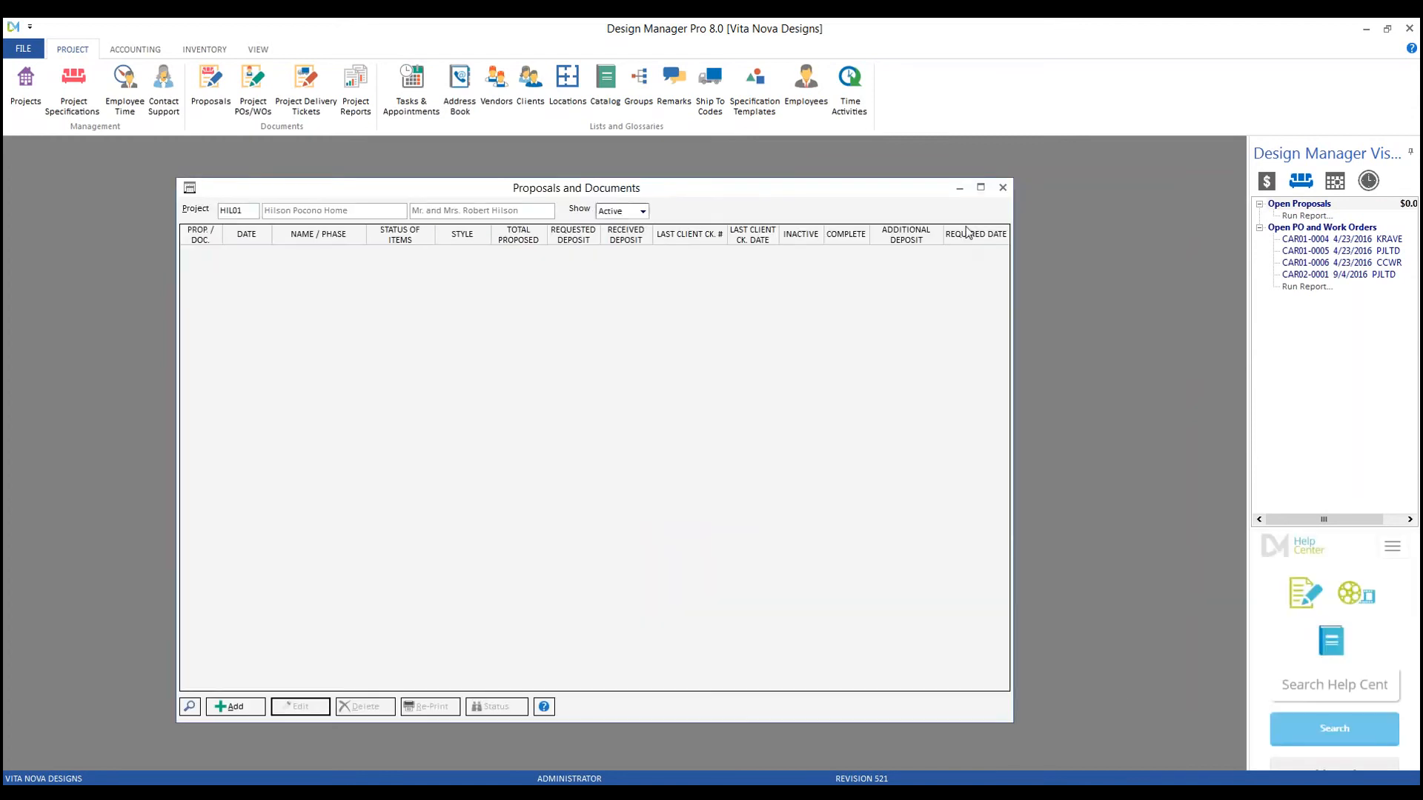
pyautogui.click(1002, 187)
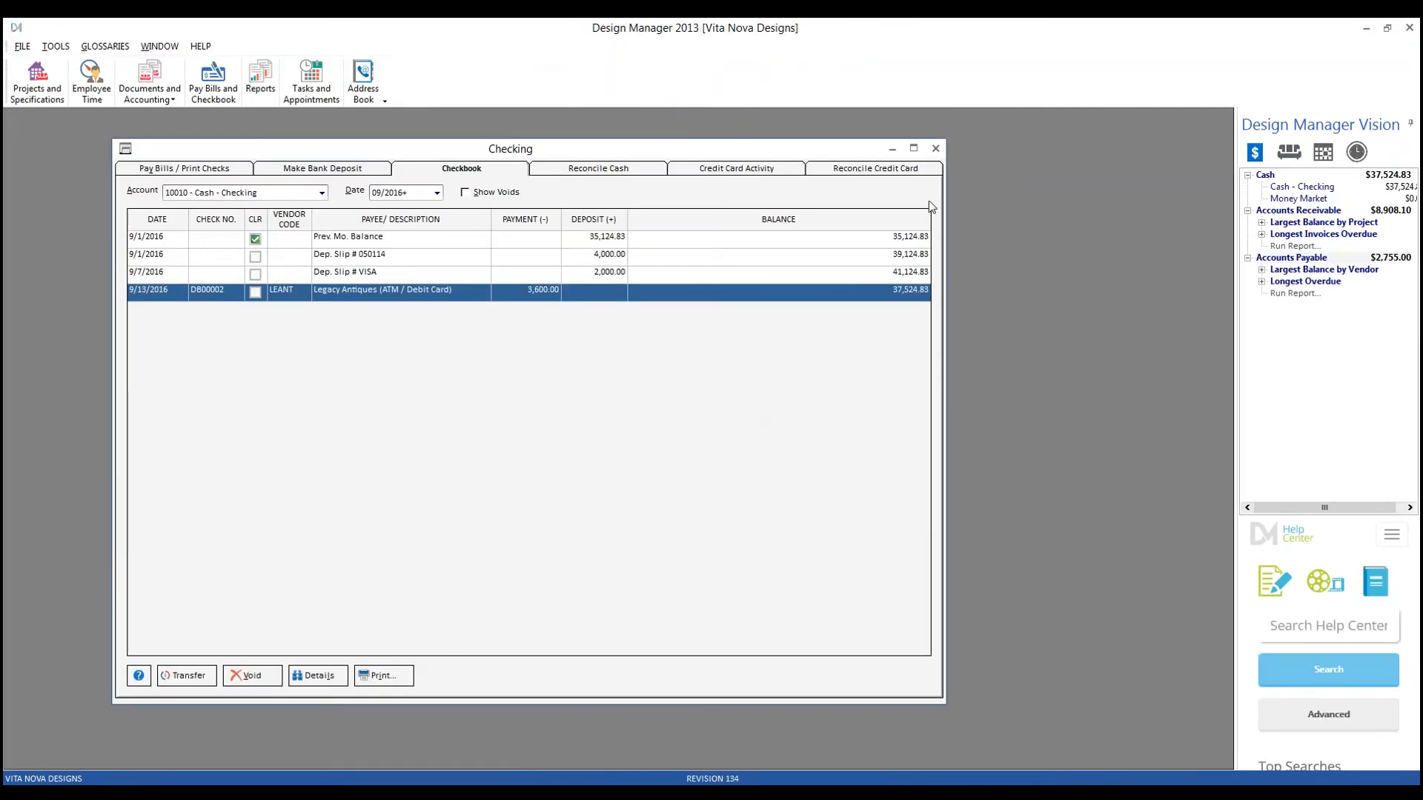
# Step: Close the Checking window, open project CAR01 for editing and review its defaults and its notes and contact information
pyautogui.click(936, 151)
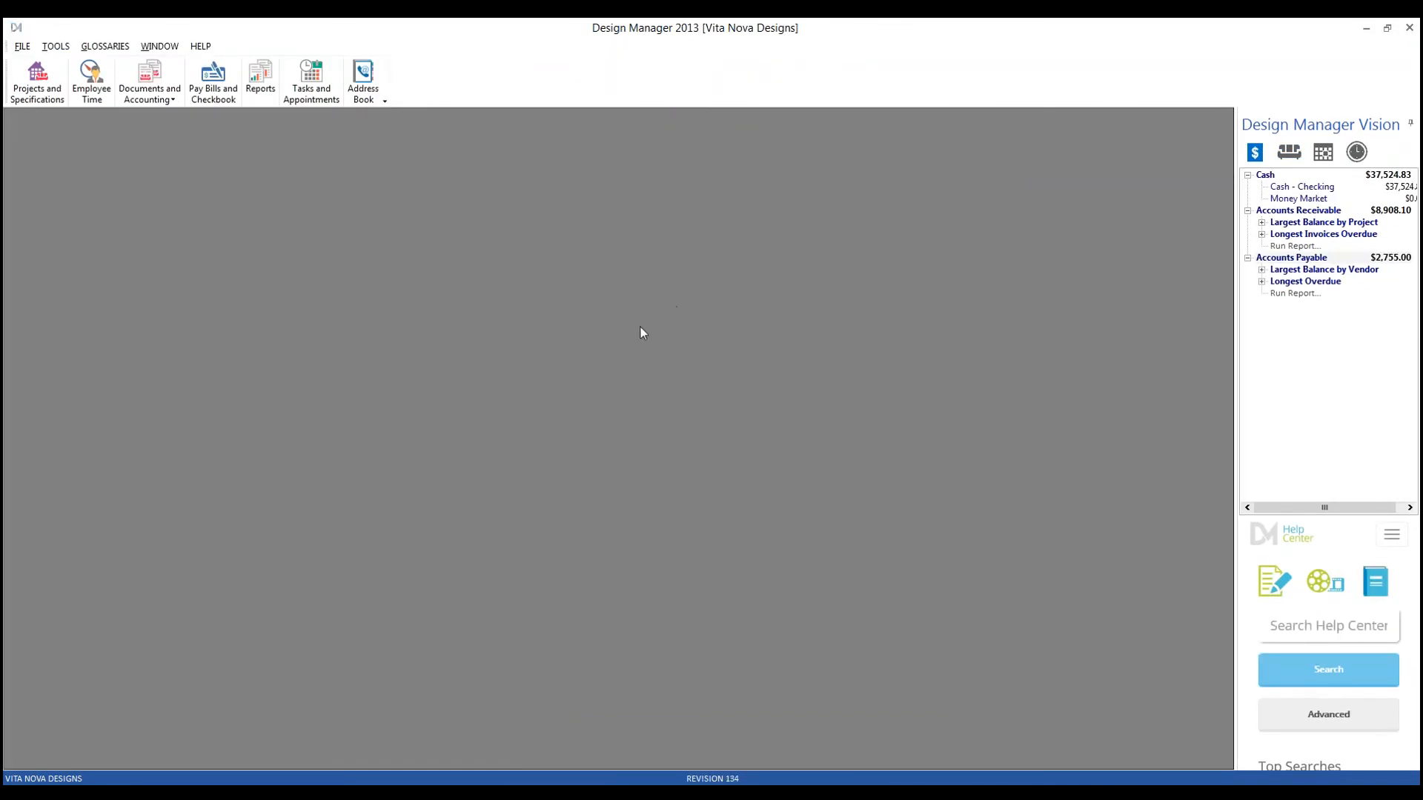
pyautogui.click(37, 80)
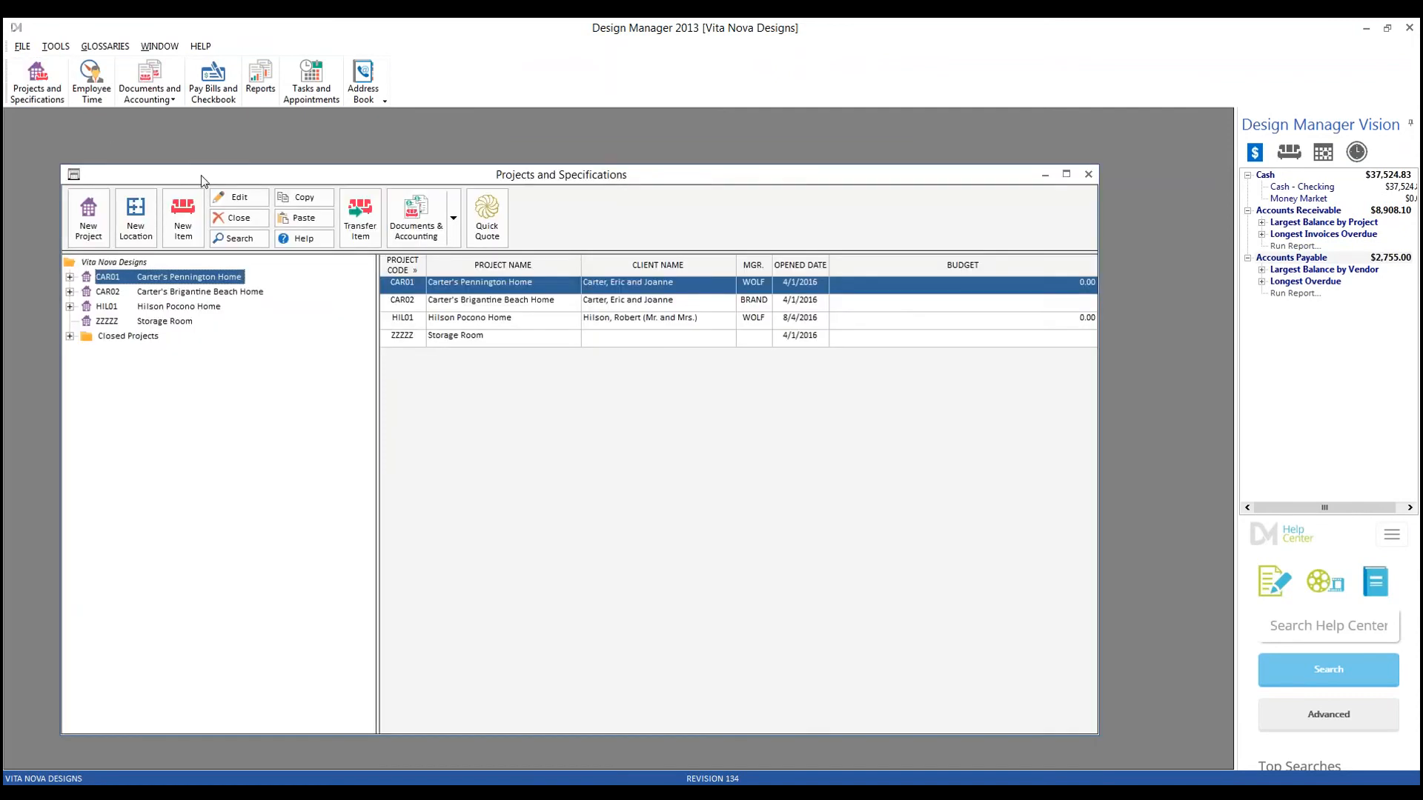
pyautogui.click(254, 200)
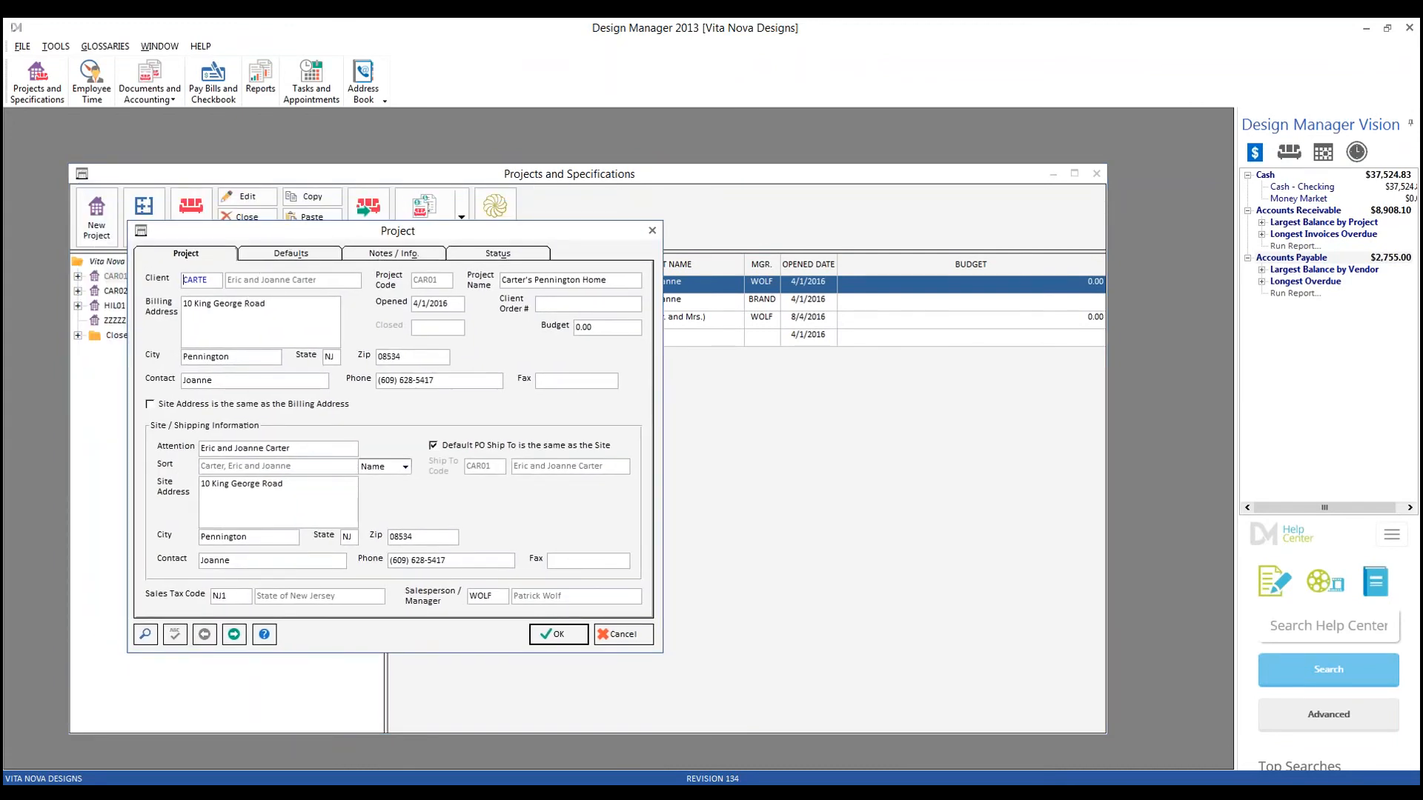
pyautogui.click(281, 256)
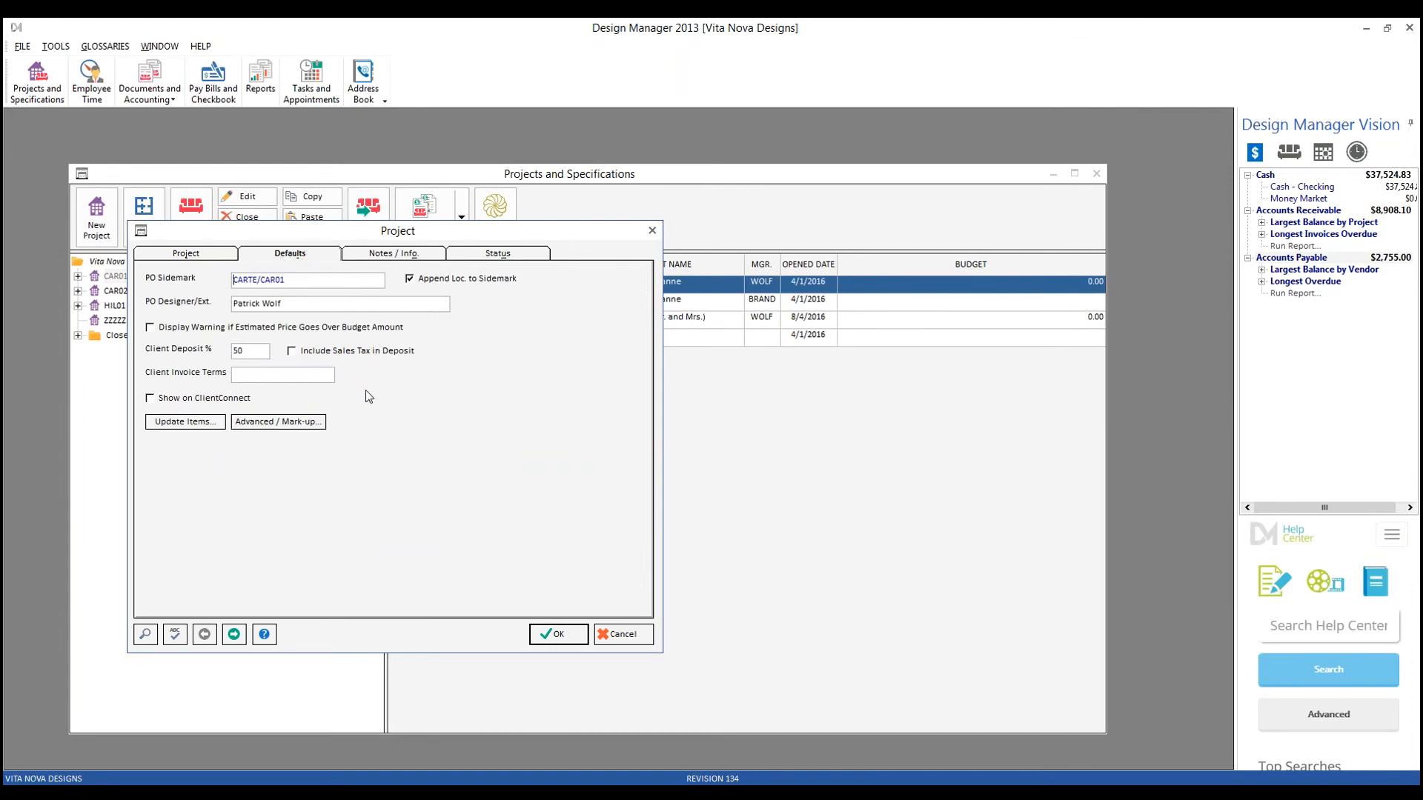
pyautogui.click(421, 256)
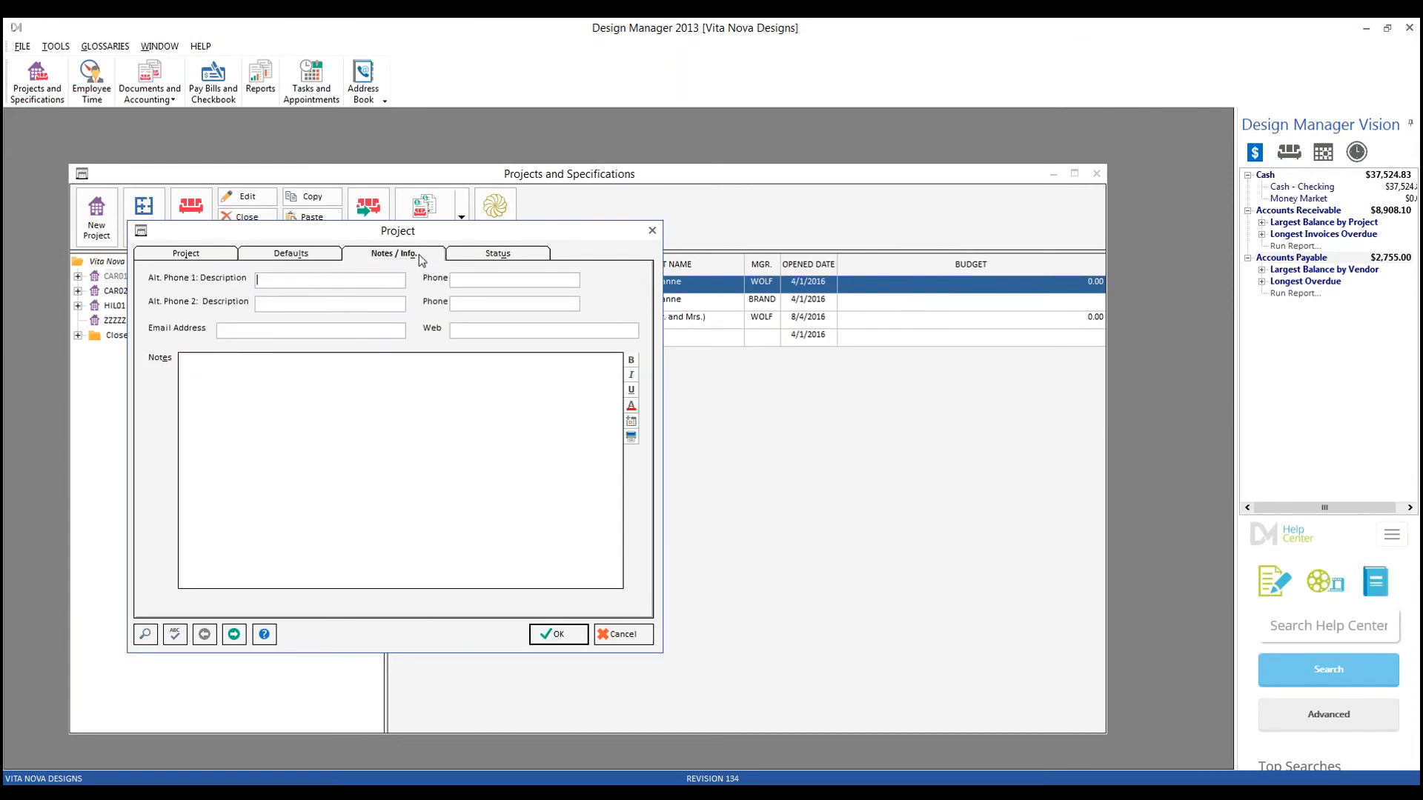
# Step: View the project's status, listing all deposits, retainers and invoices instead of only the open ones
pyautogui.click(493, 256)
pyautogui.click(489, 274)
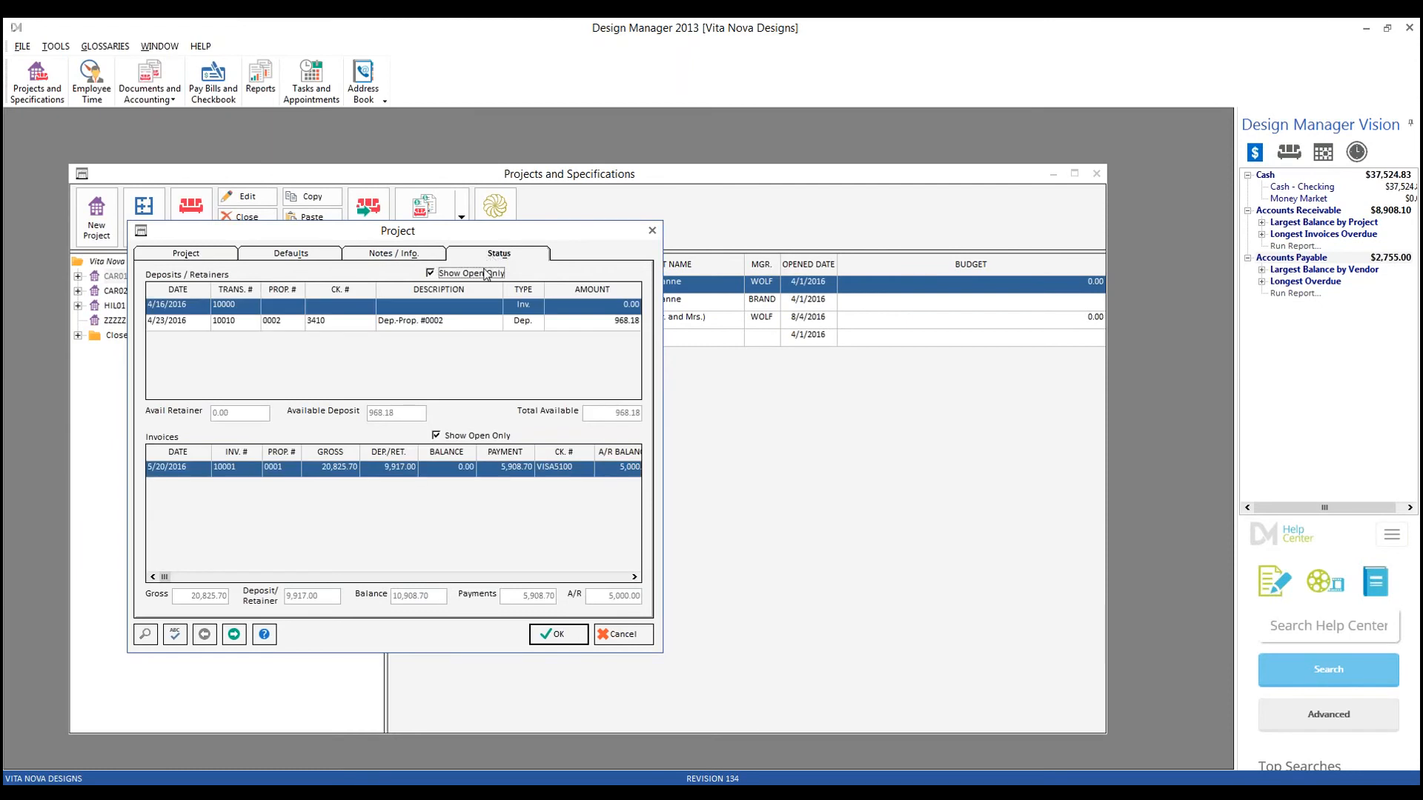
pyautogui.click(494, 437)
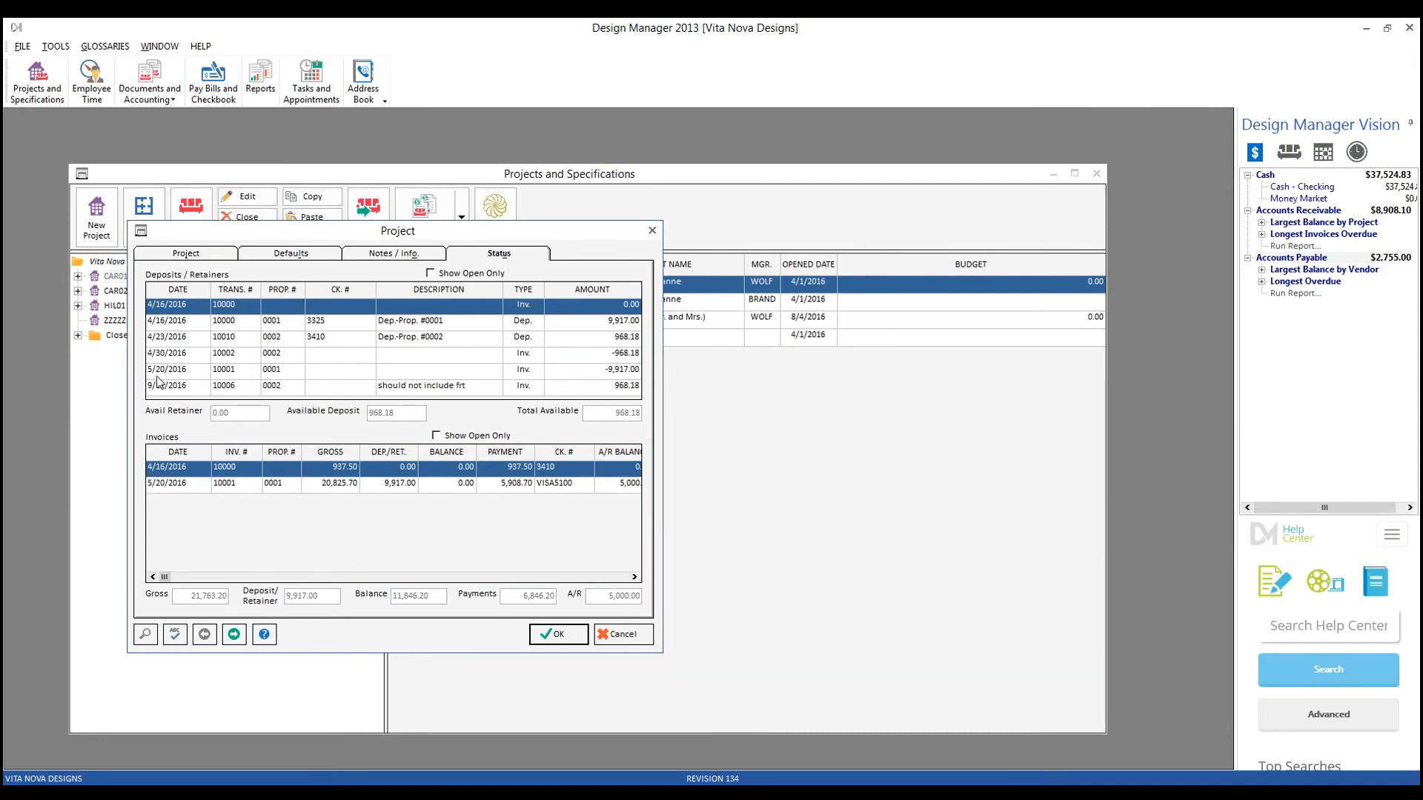
# Step: Examine each deposit and retainer entry of the project, and cancel out of the project record
pyautogui.click(336, 320)
pyautogui.click(330, 337)
pyautogui.click(327, 355)
pyautogui.click(606, 370)
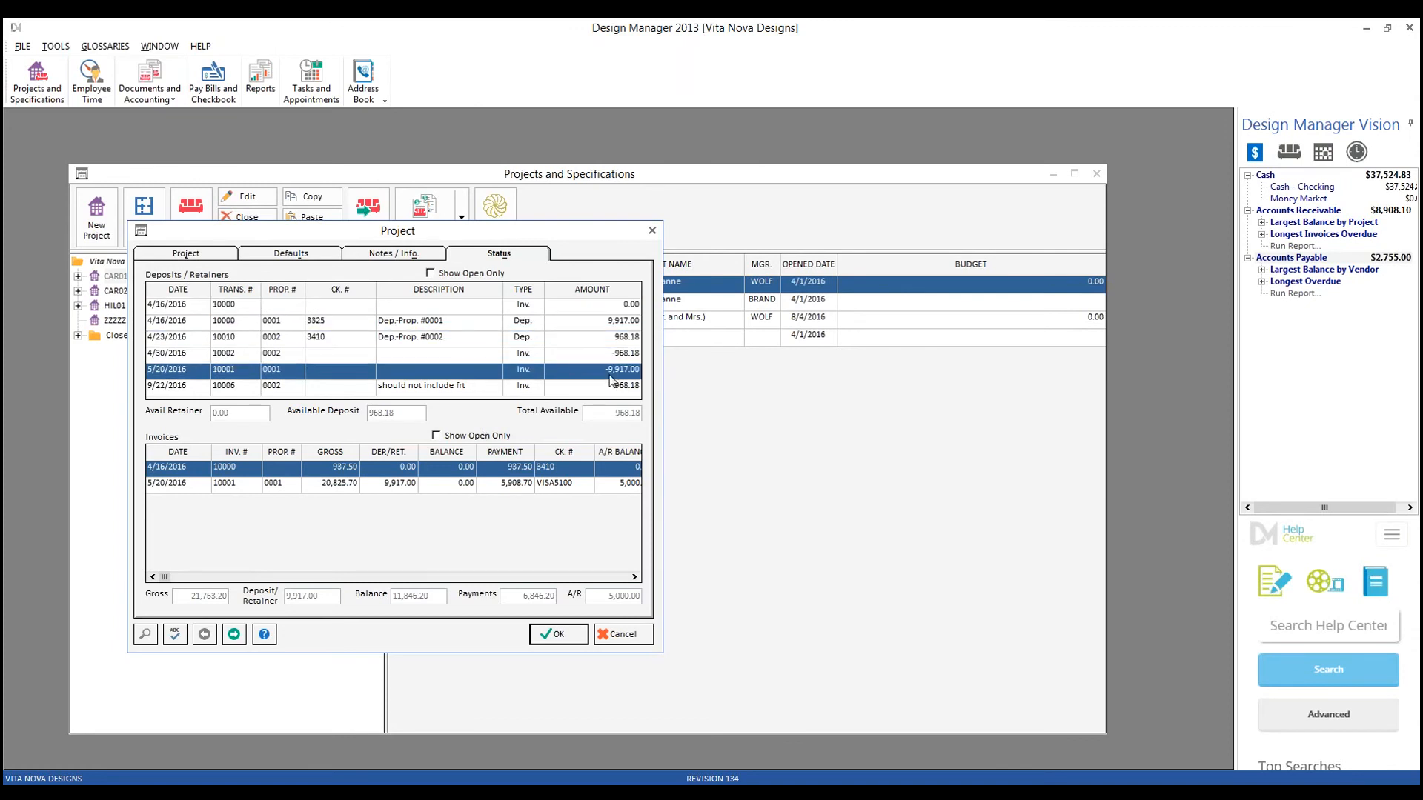
pyautogui.click(609, 387)
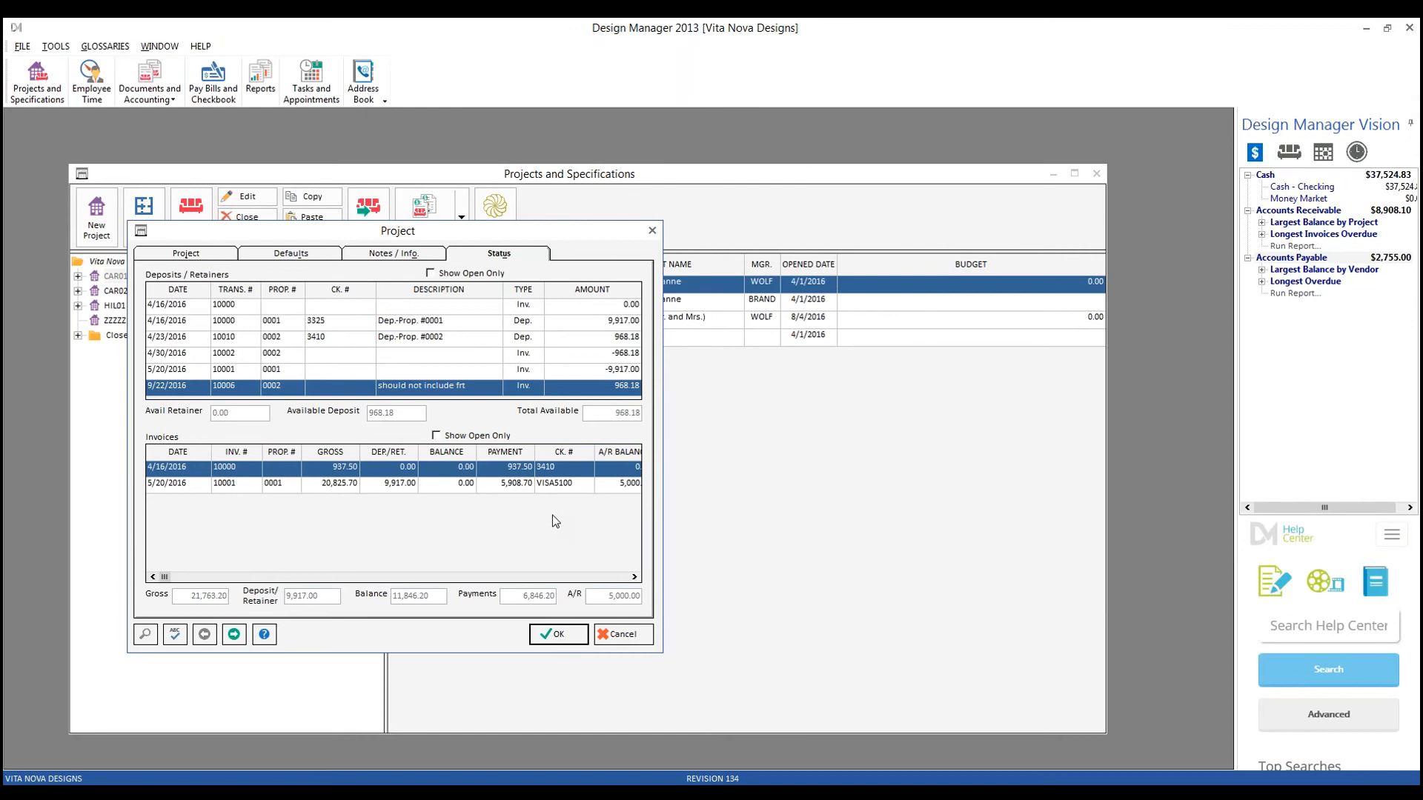
pyautogui.click(618, 637)
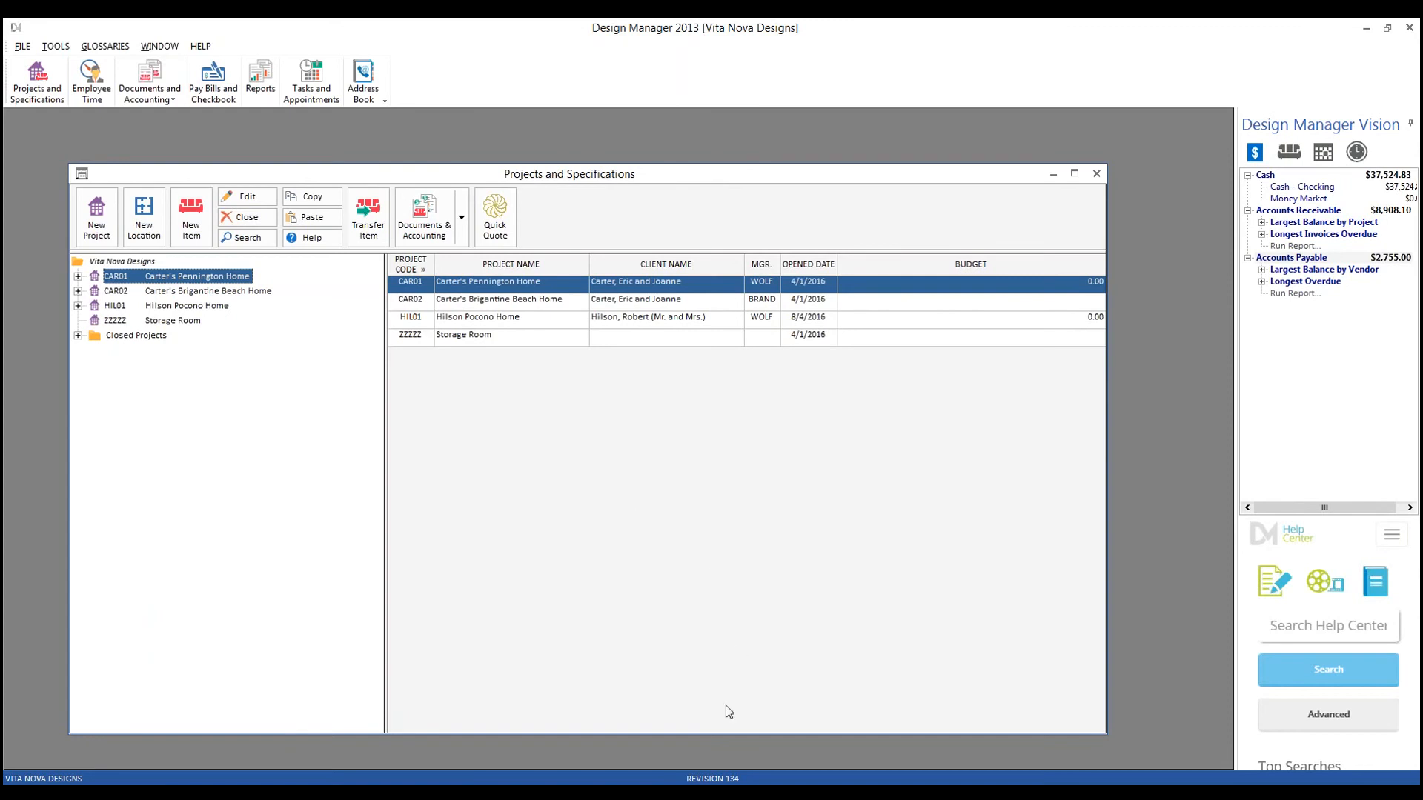
# Step: Switch to Design Manager Pro 8.0 and examine the status summary of project CAR01 from the projects list
pyautogui.moveTo(590, 794)
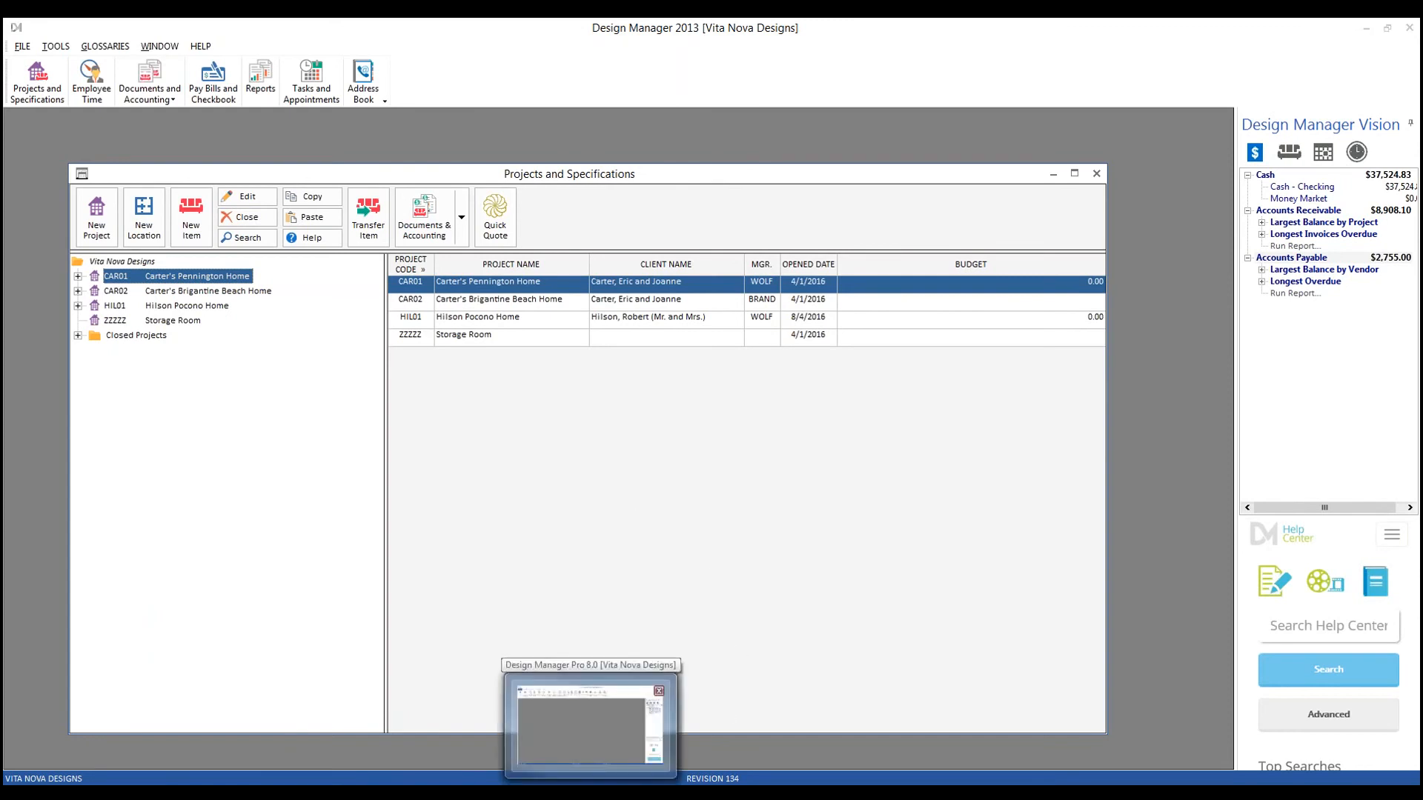
pyautogui.click(551, 725)
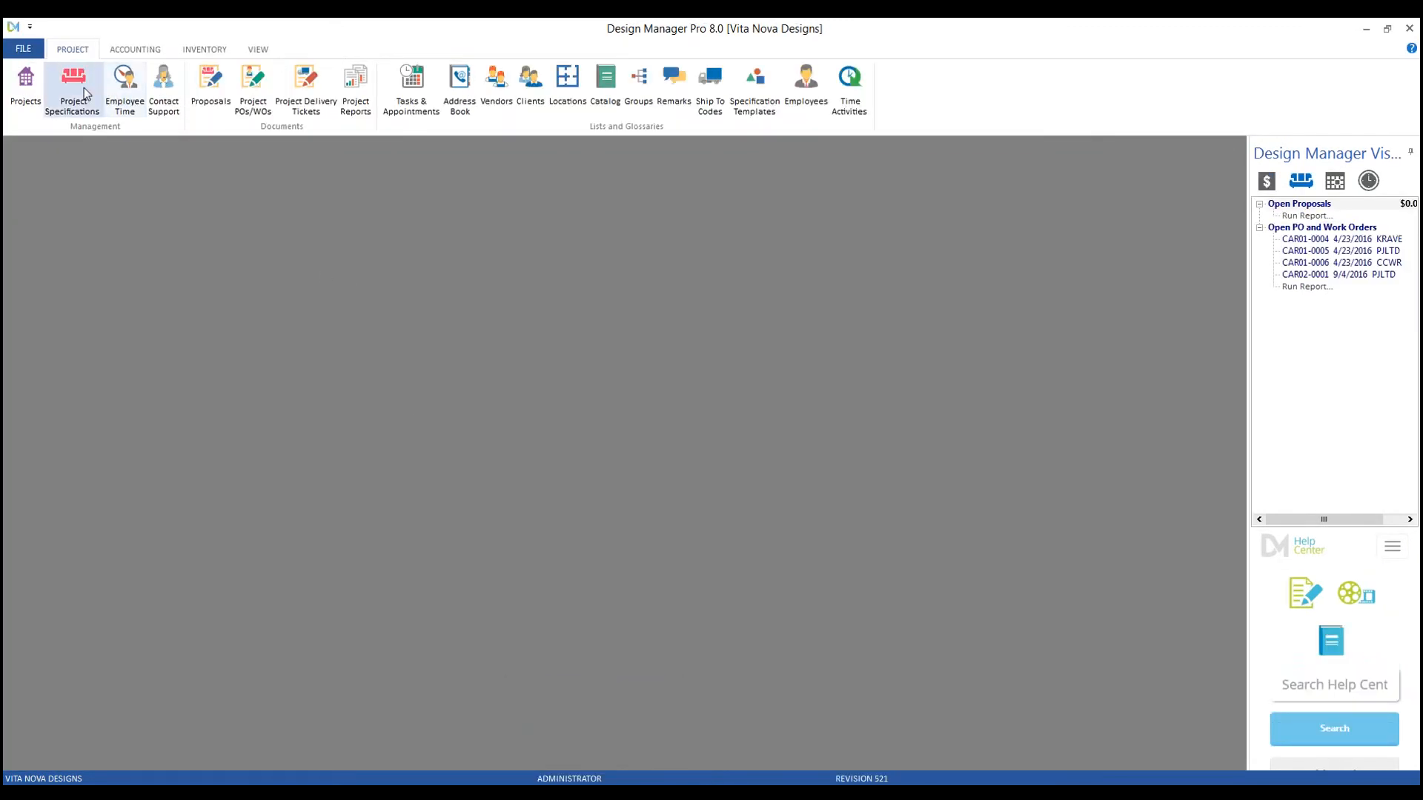
pyautogui.click(38, 97)
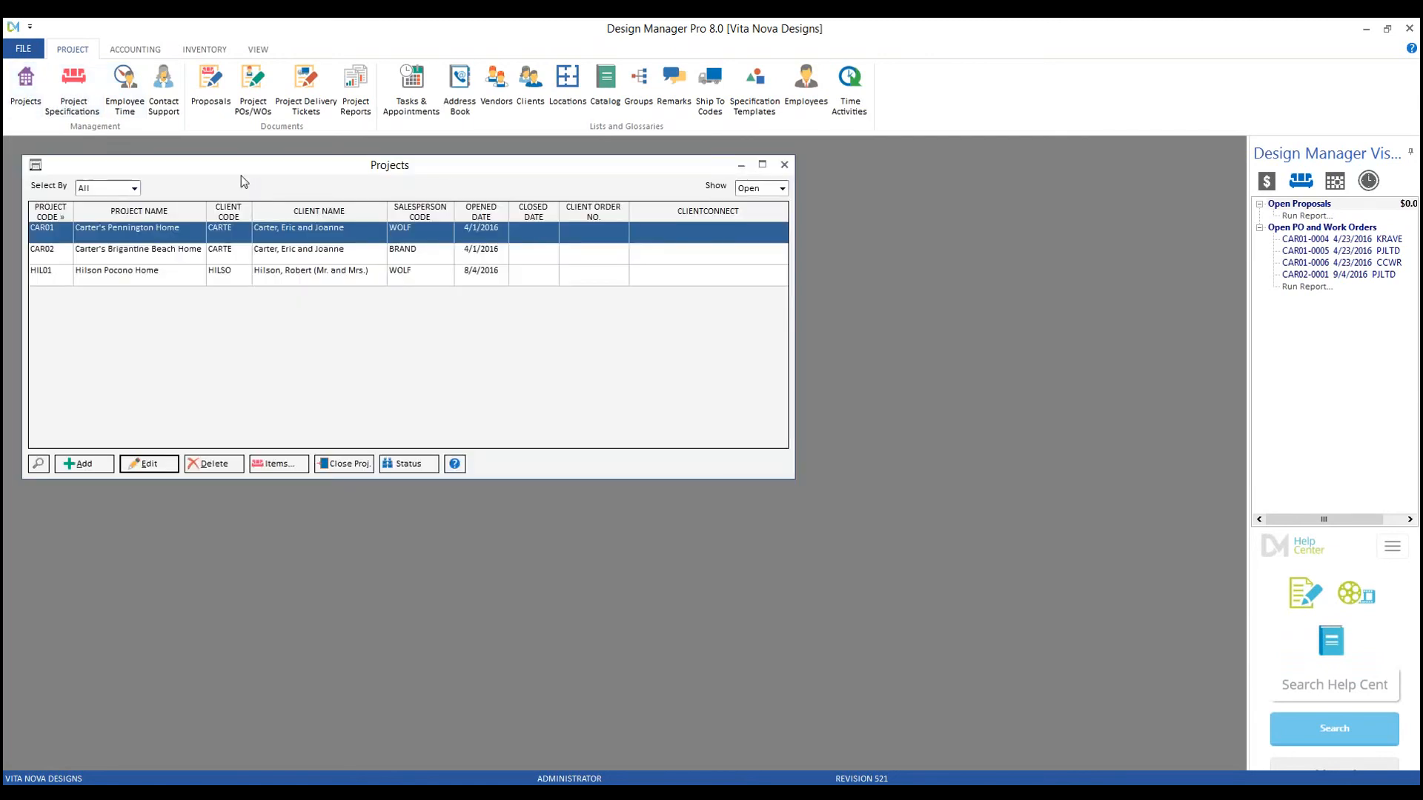
pyautogui.moveTo(259, 178); pyautogui.dragTo(316, 213)
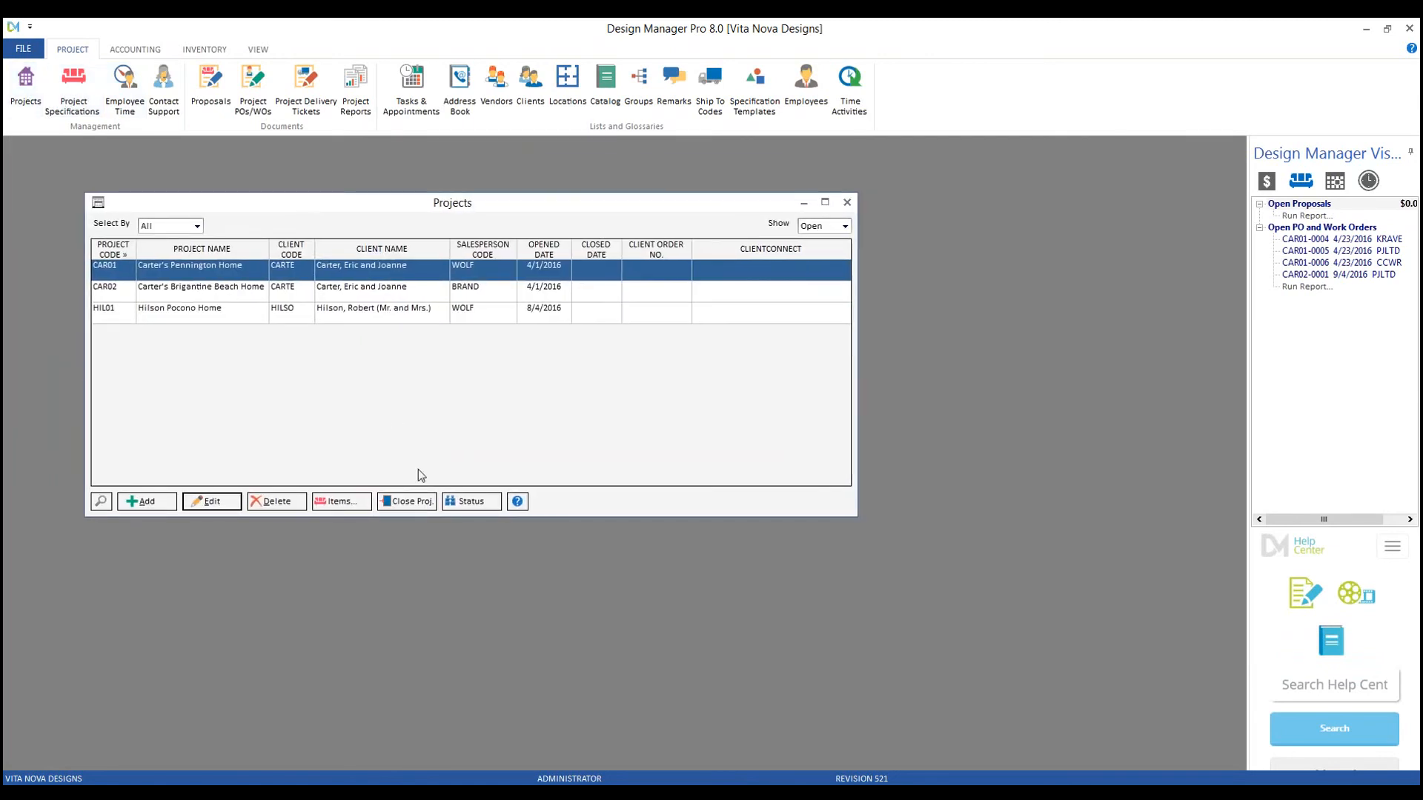
pyautogui.click(488, 504)
pyautogui.moveTo(370, 191); pyautogui.dragTo(412, 198)
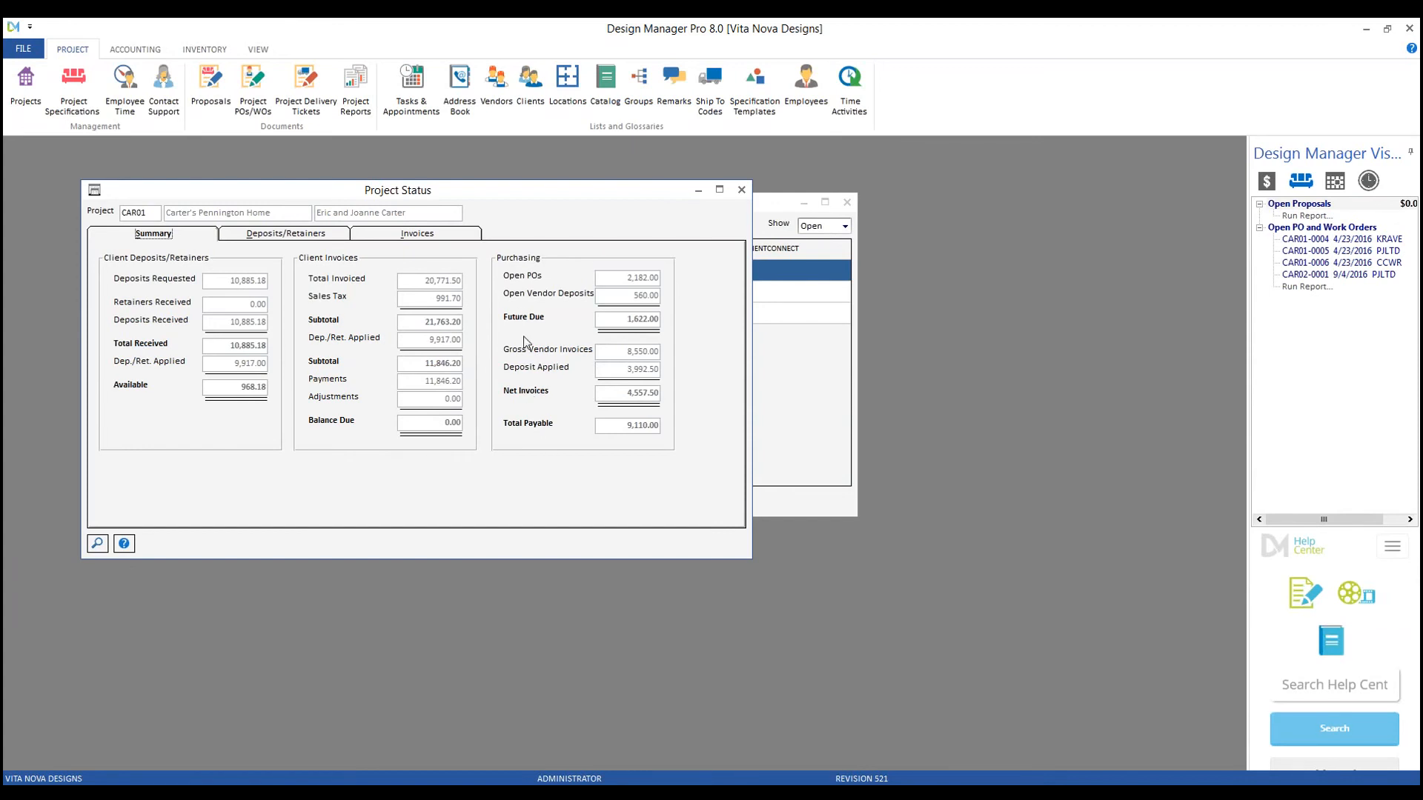
# Step: Review the project's deposits and retainers and its invoices, without limiting either list to open entries
pyautogui.click(268, 239)
pyautogui.click(192, 258)
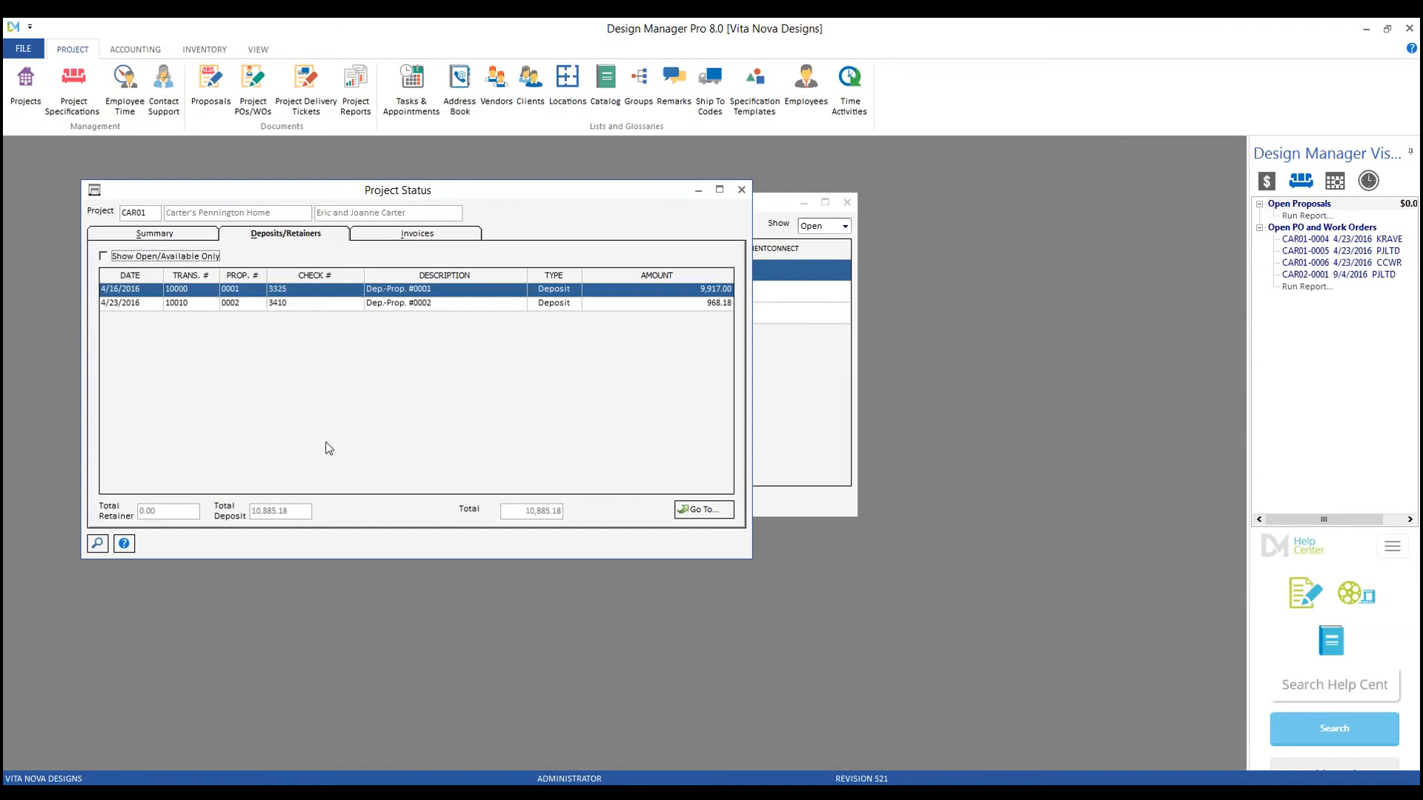
pyautogui.click(368, 236)
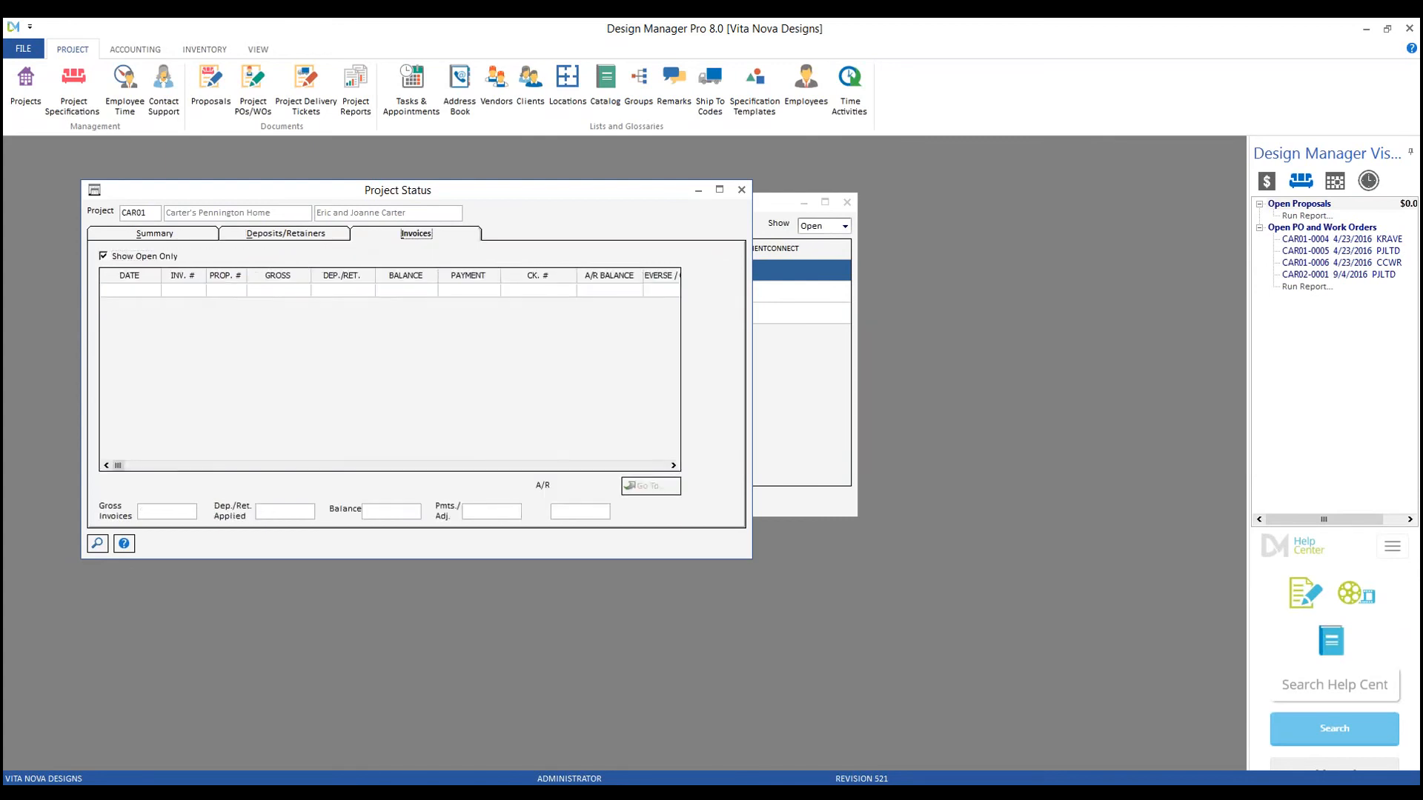
pyautogui.click(162, 258)
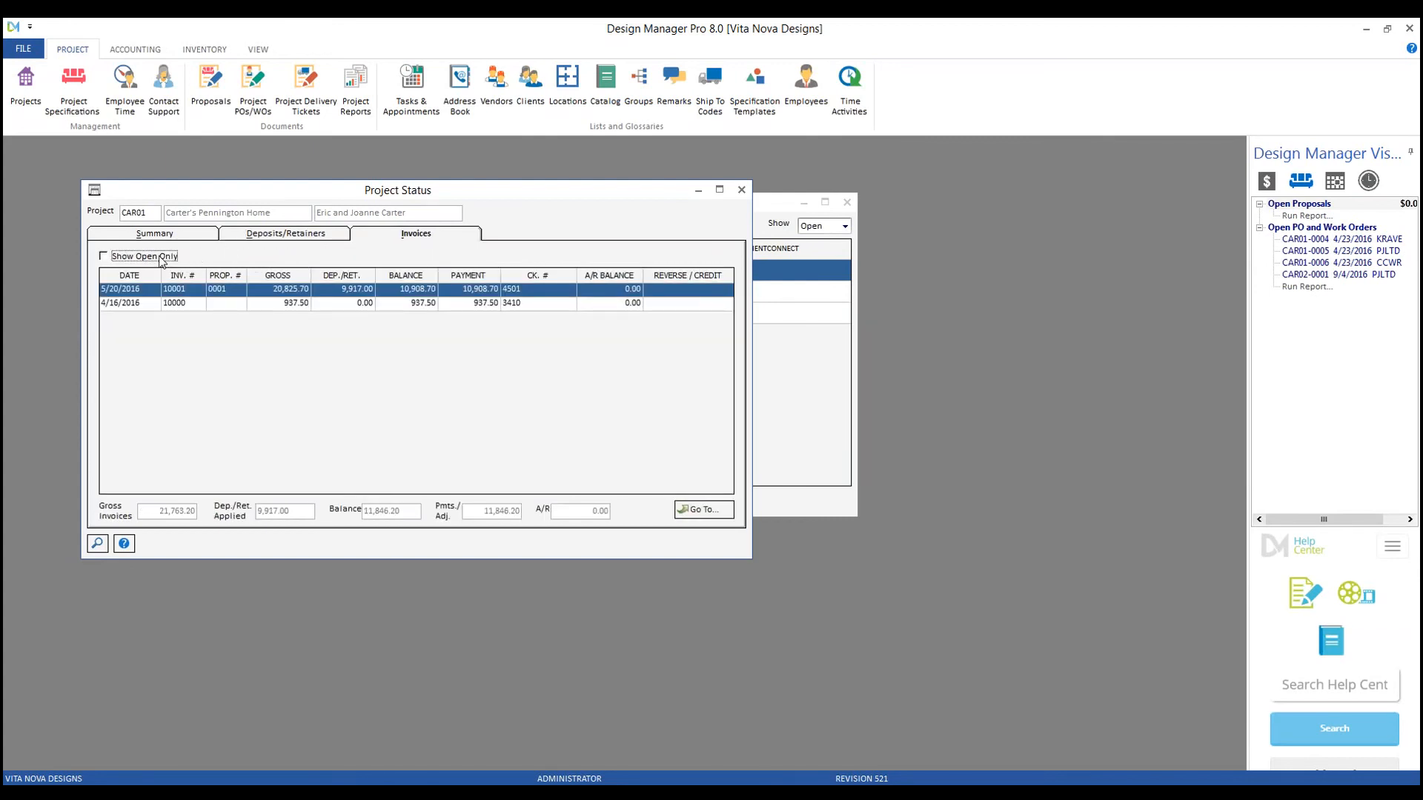
# Step: Go to the 5/20/2016 client invoice, view its re-print options and cancel them, and close the invoice, status and project windows
pyautogui.click(707, 513)
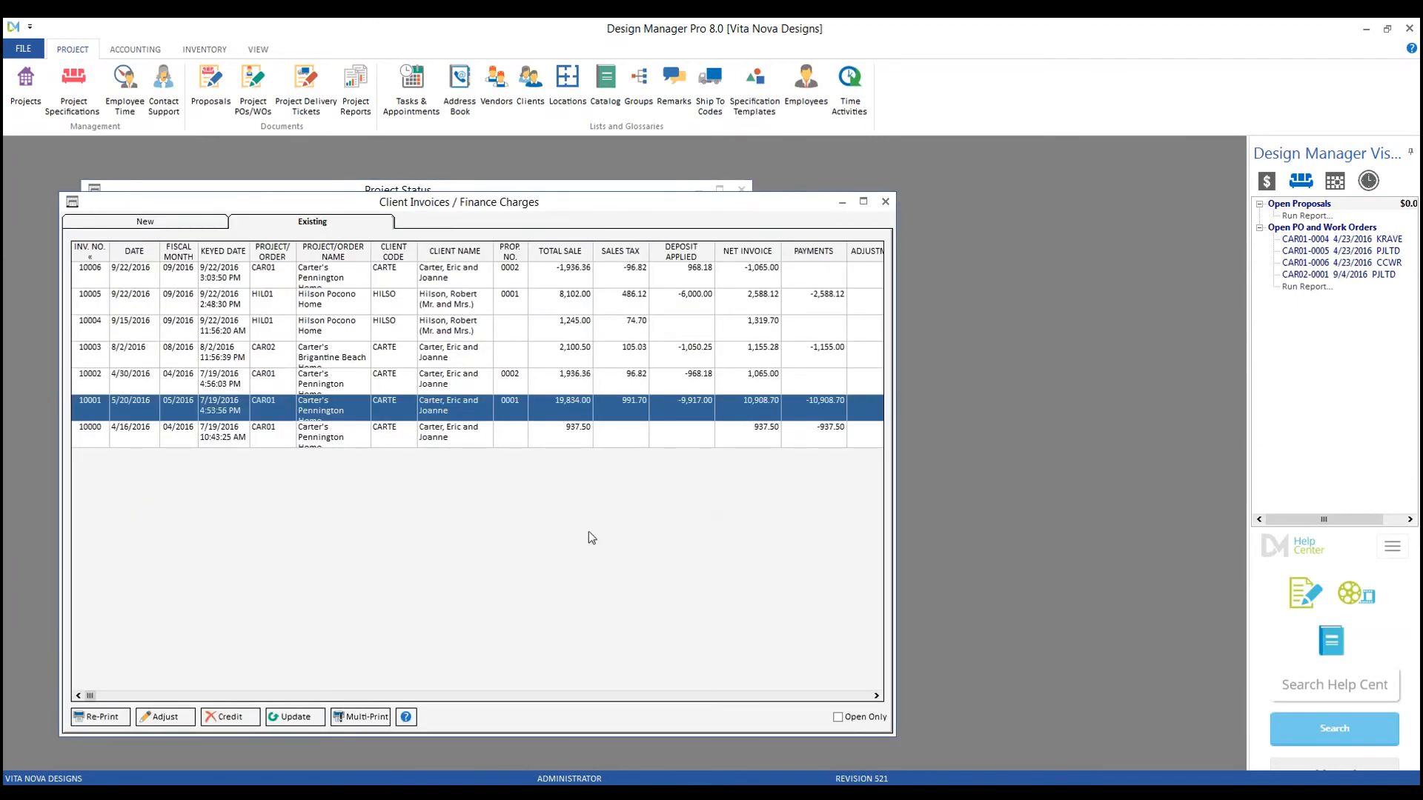
pyautogui.click(119, 717)
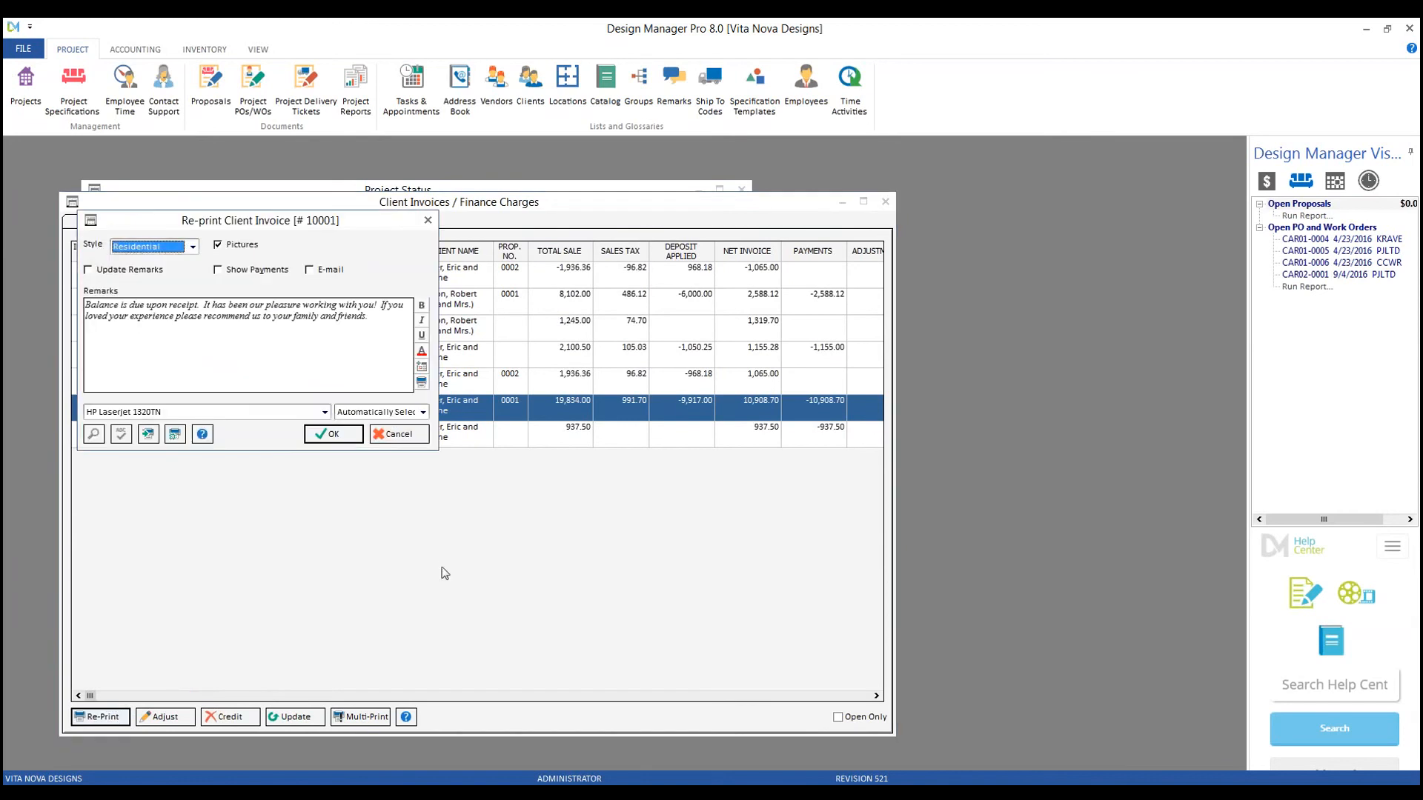
pyautogui.click(397, 434)
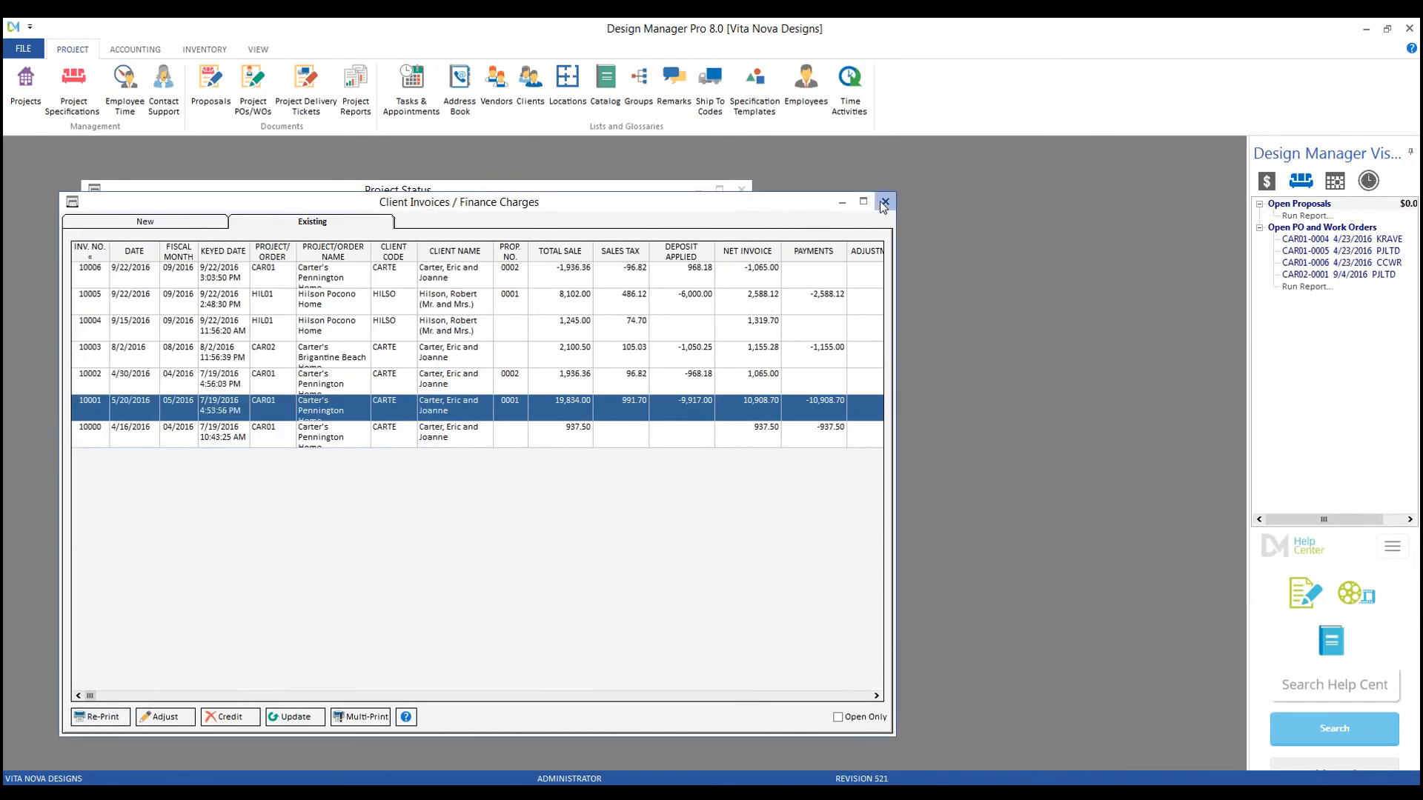
pyautogui.click(884, 202)
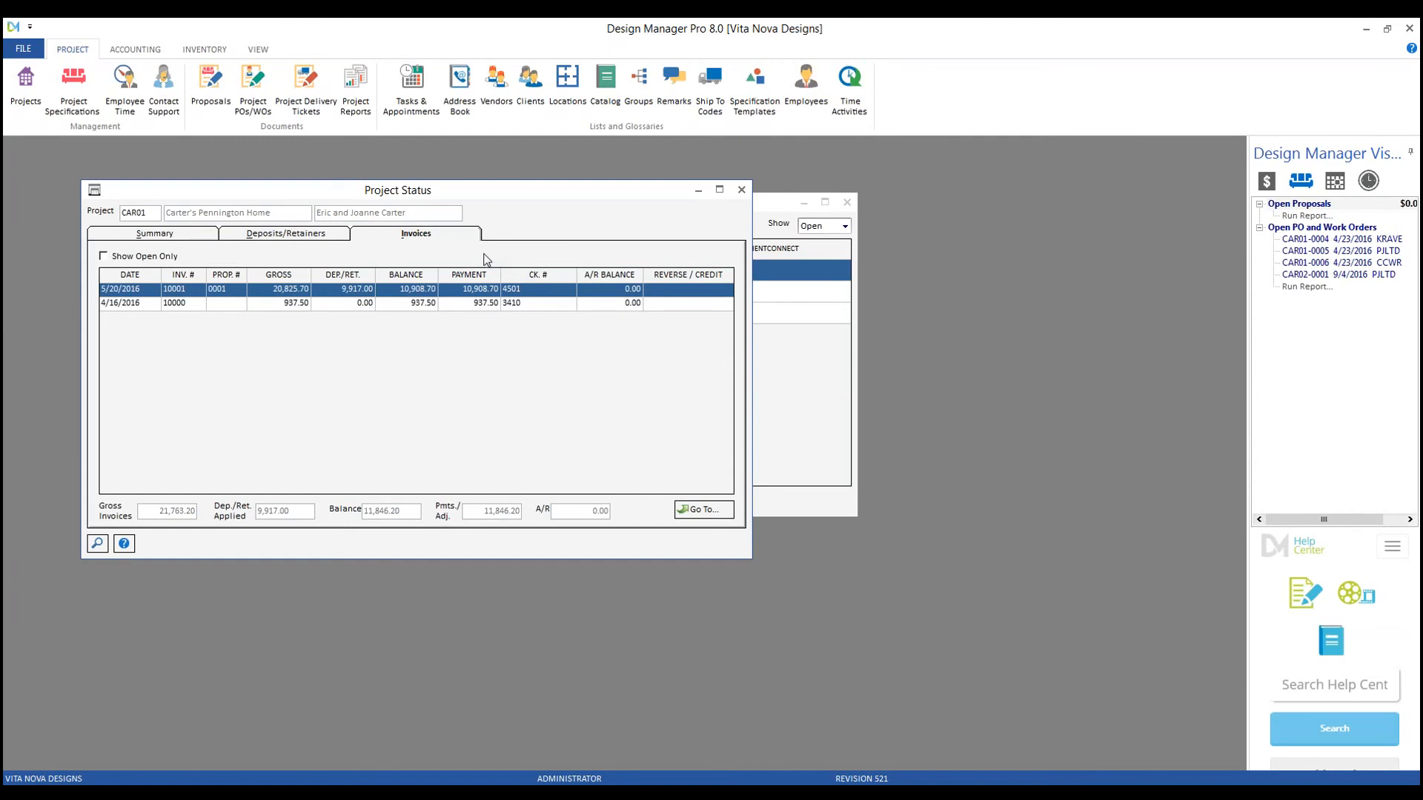
pyautogui.click(743, 191)
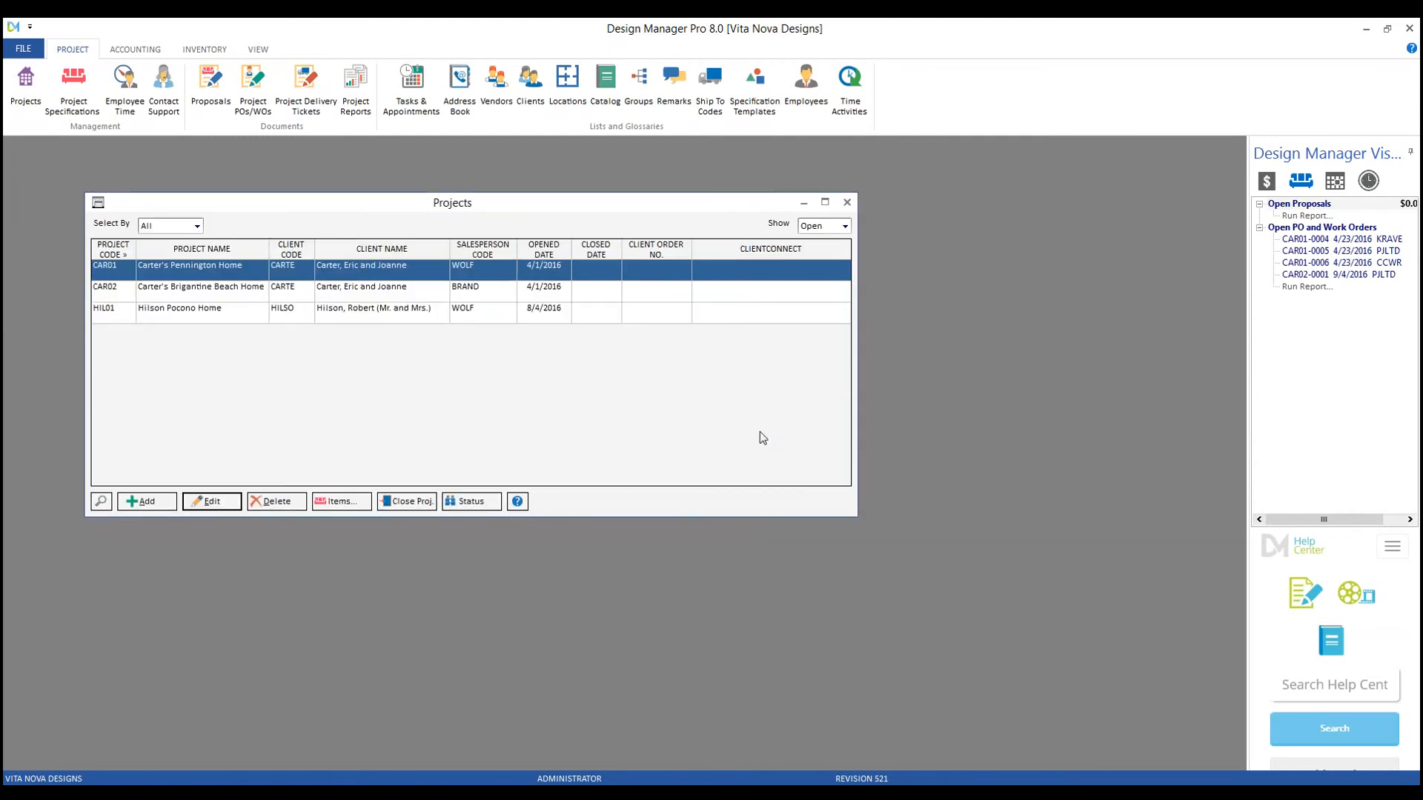
pyautogui.click(847, 202)
# Step: Open the specifications of project CAR01 and view the status of item 0007
pyautogui.click(73, 86)
pyautogui.write('CAR')
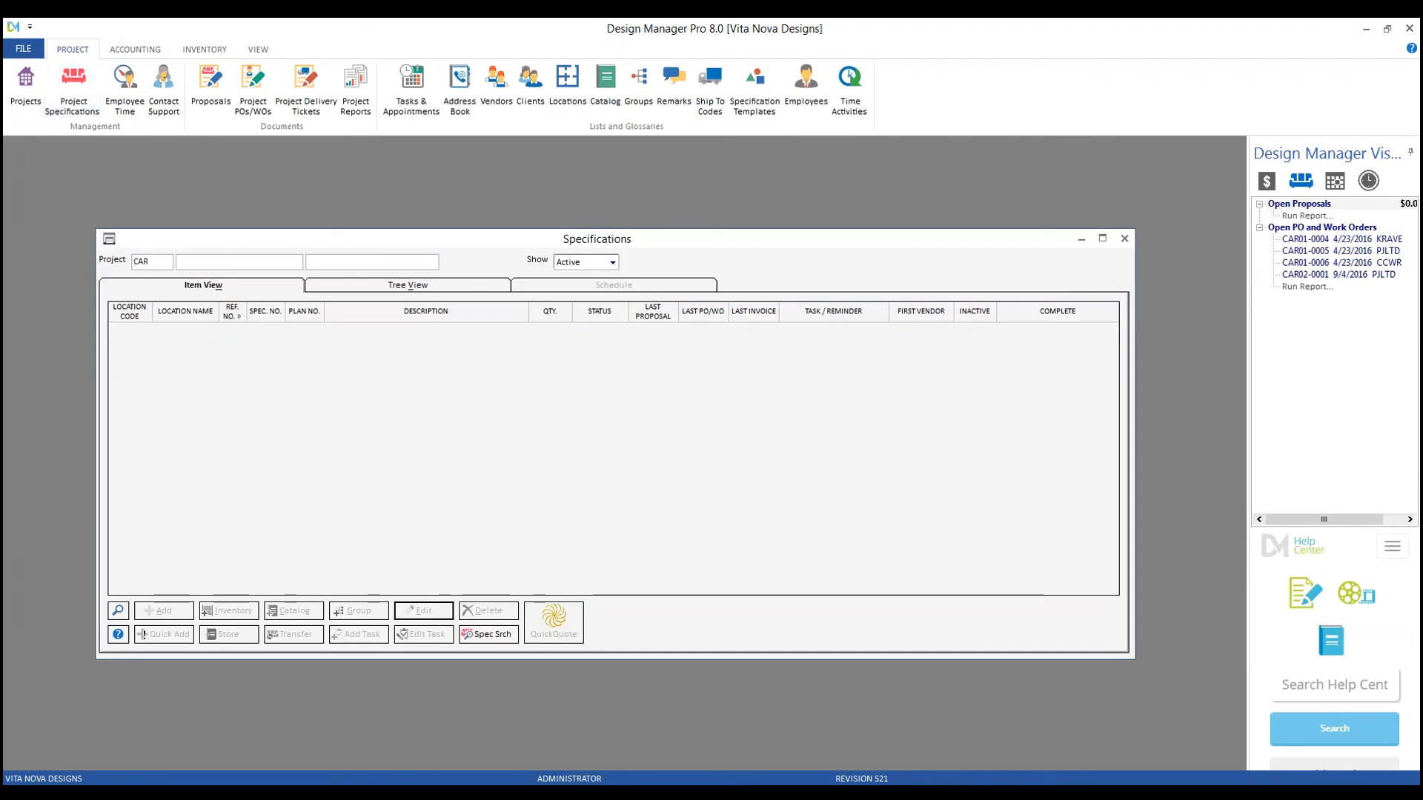
pyautogui.write('01')
pyautogui.press('Tab')
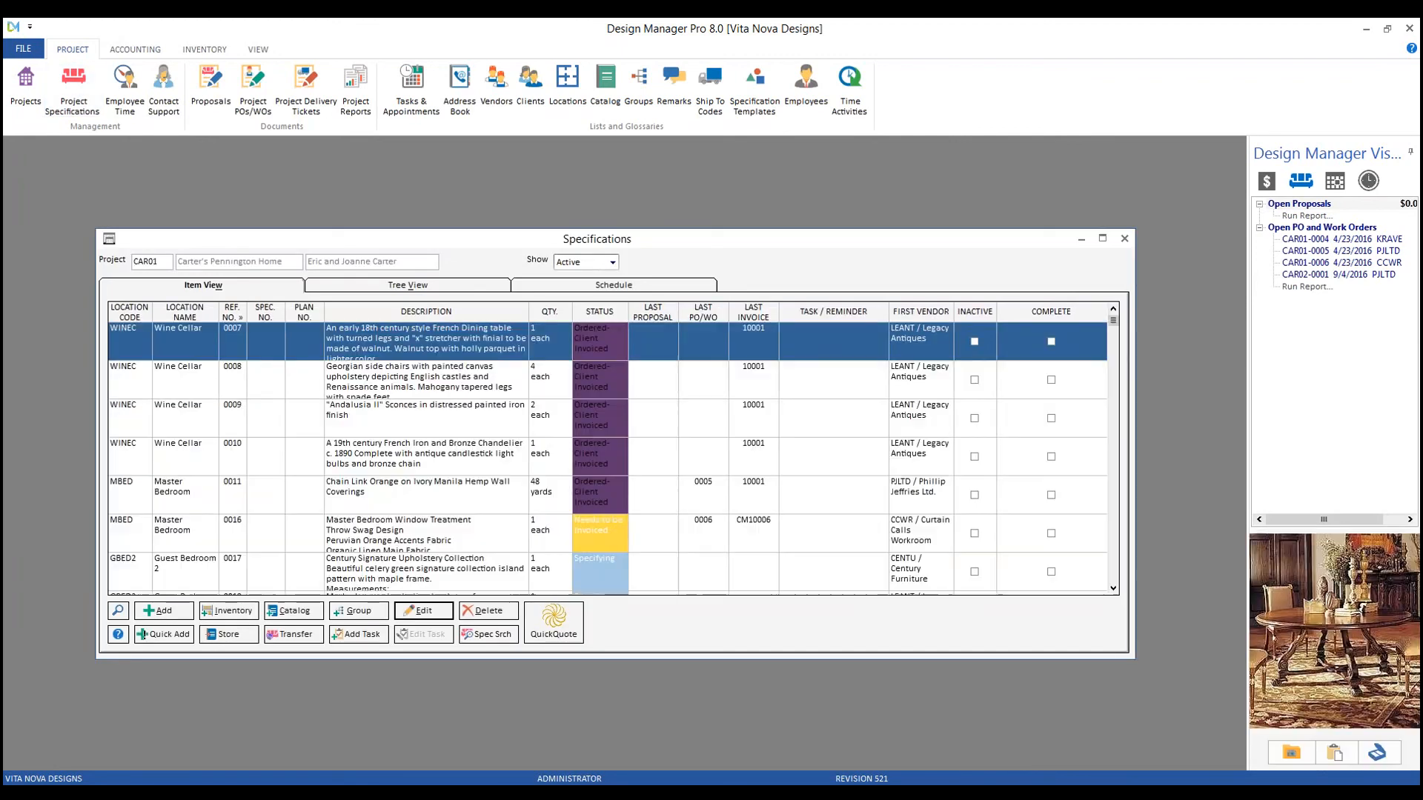
pyautogui.doubleClick(408, 347)
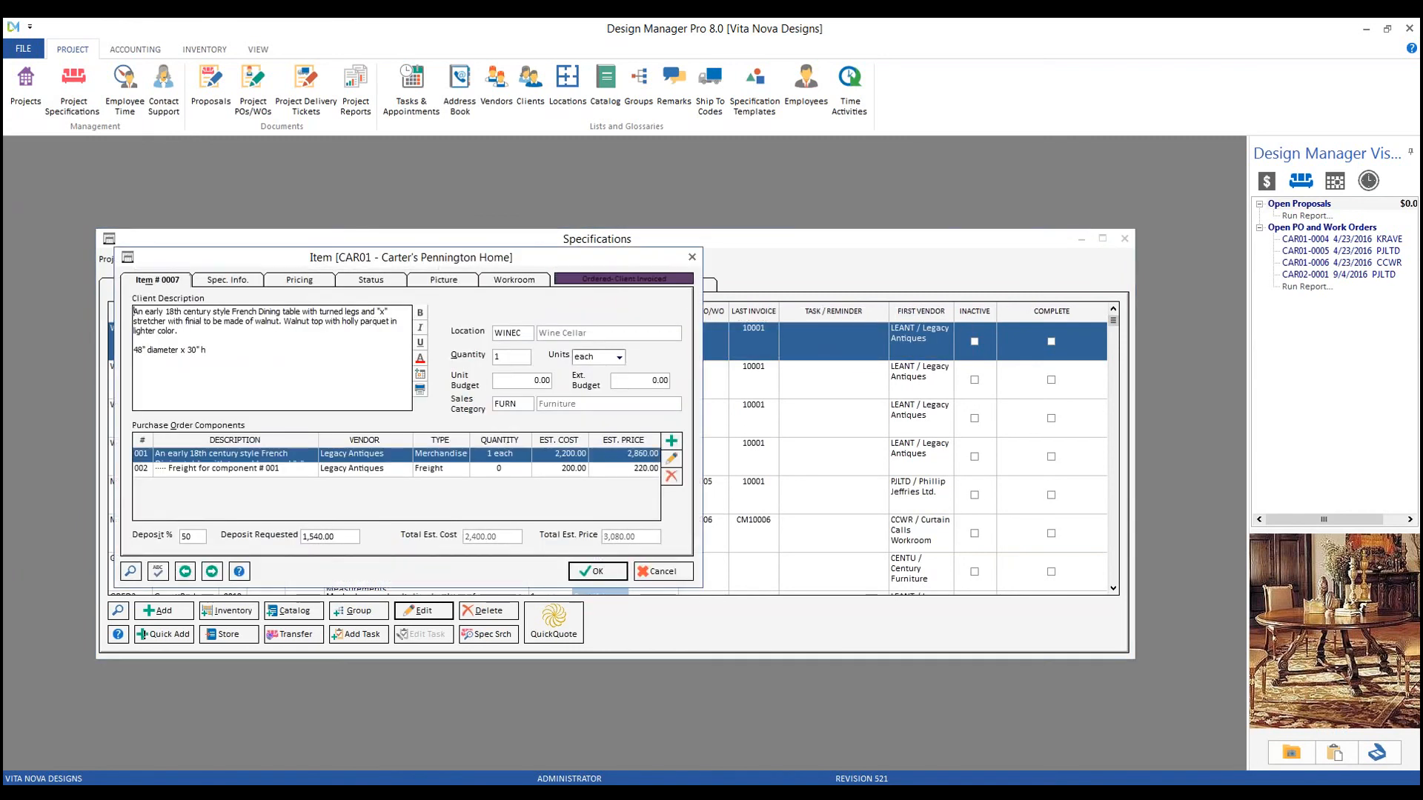
pyautogui.click(380, 285)
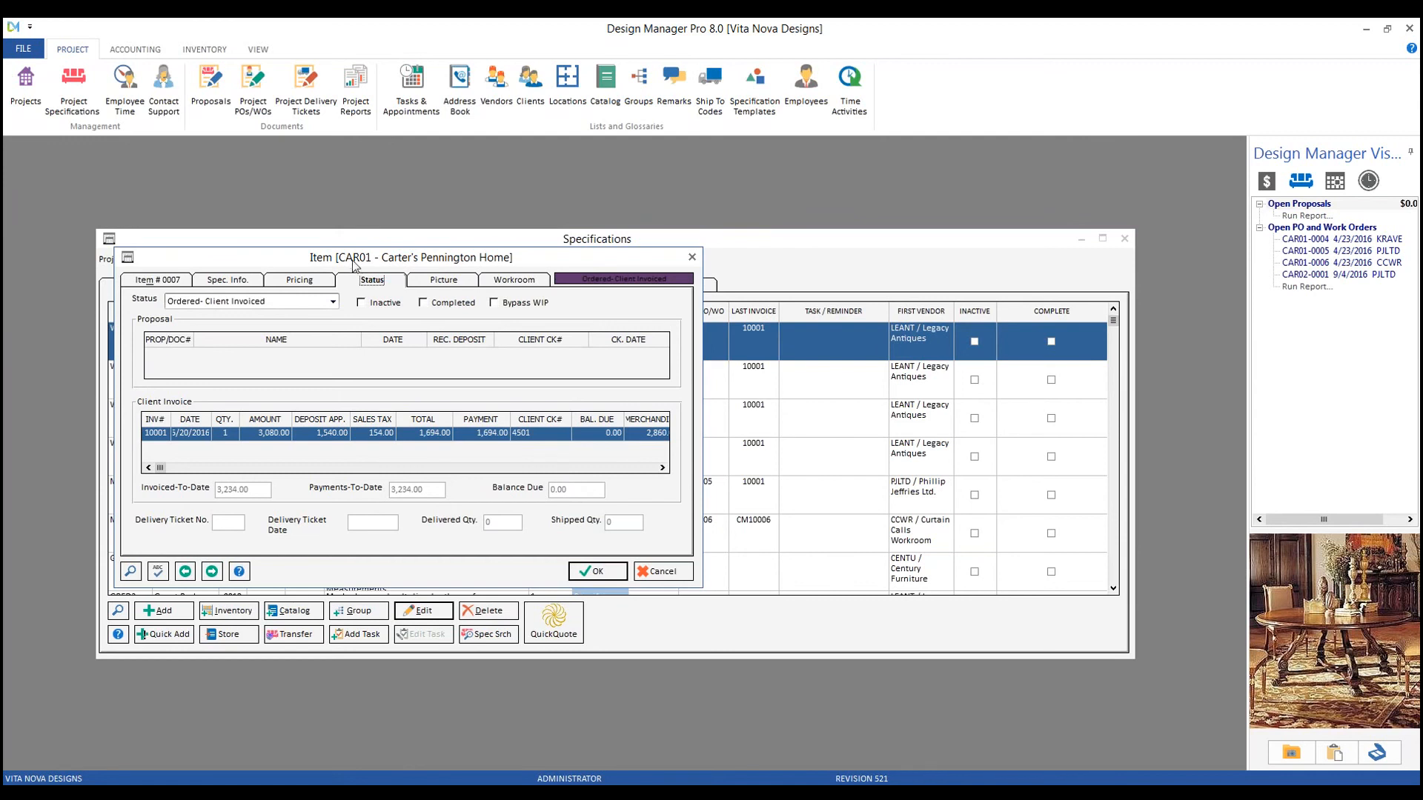
pyautogui.moveTo(356, 261); pyautogui.dragTo(525, 330)
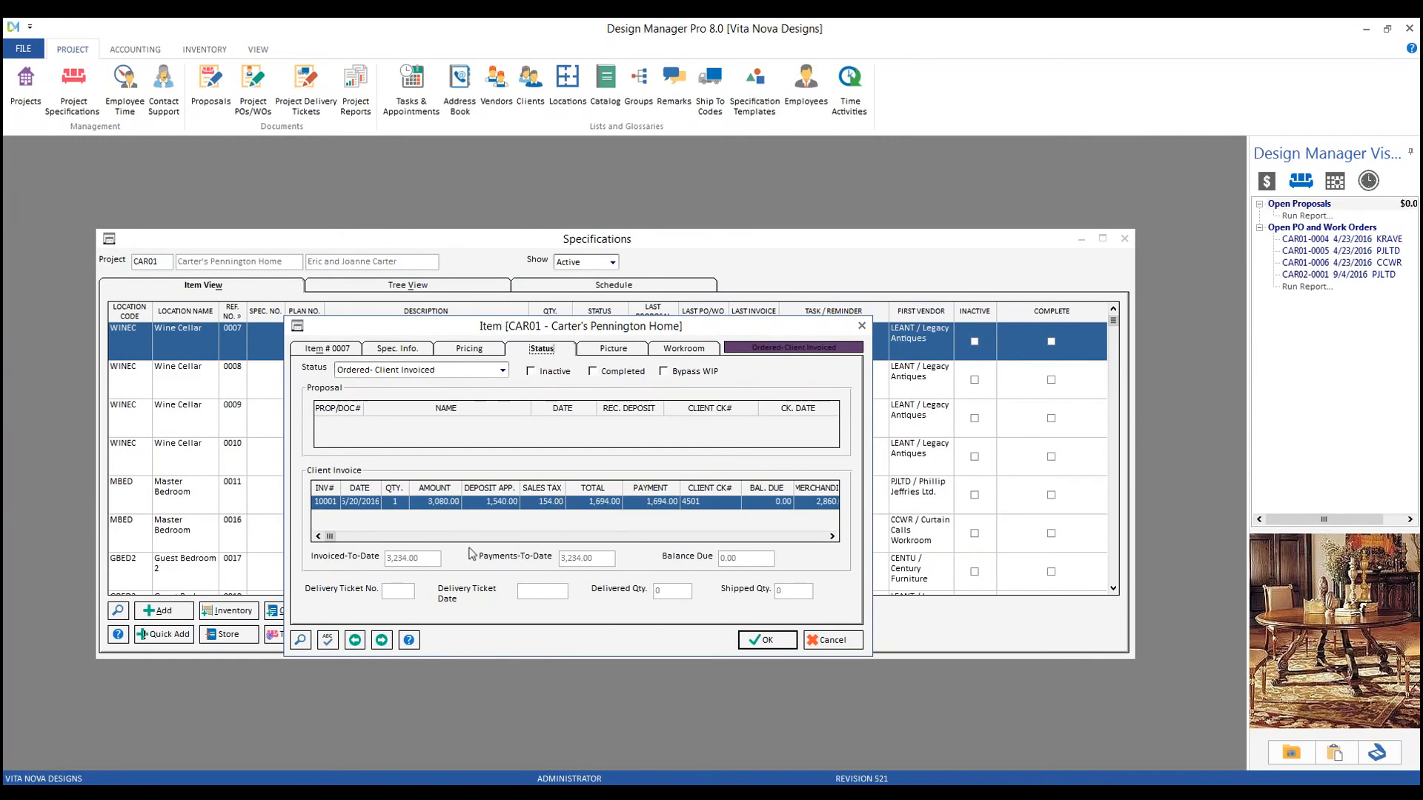
# Step: Step forward from item 0007 to item 0011, comparing the client invoice status of each item
pyautogui.click(383, 639)
pyautogui.click(382, 640)
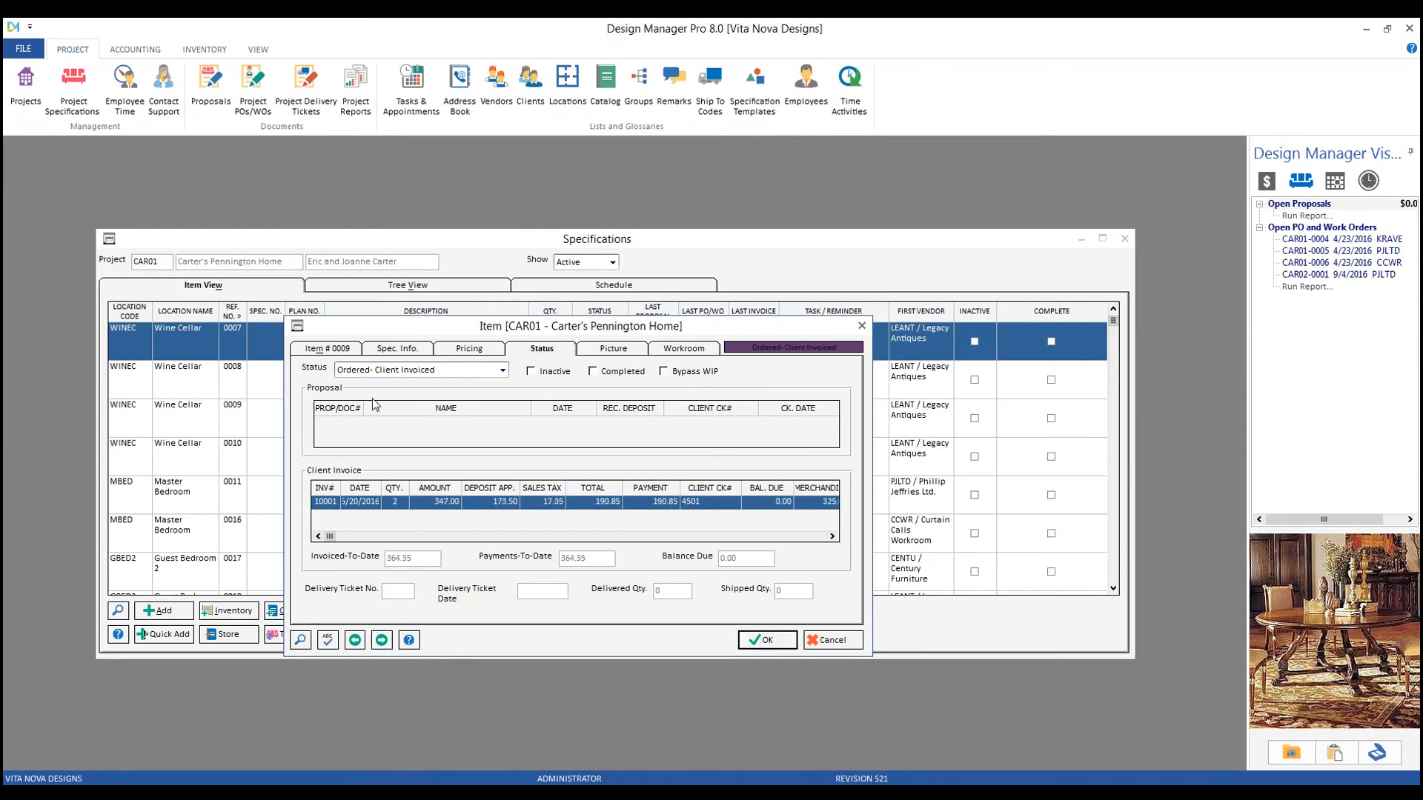
pyautogui.click(383, 640)
pyautogui.click(383, 642)
# Step: View the order status of item 0011's merchandise component, cancel the component record and close the item
pyautogui.click(346, 349)
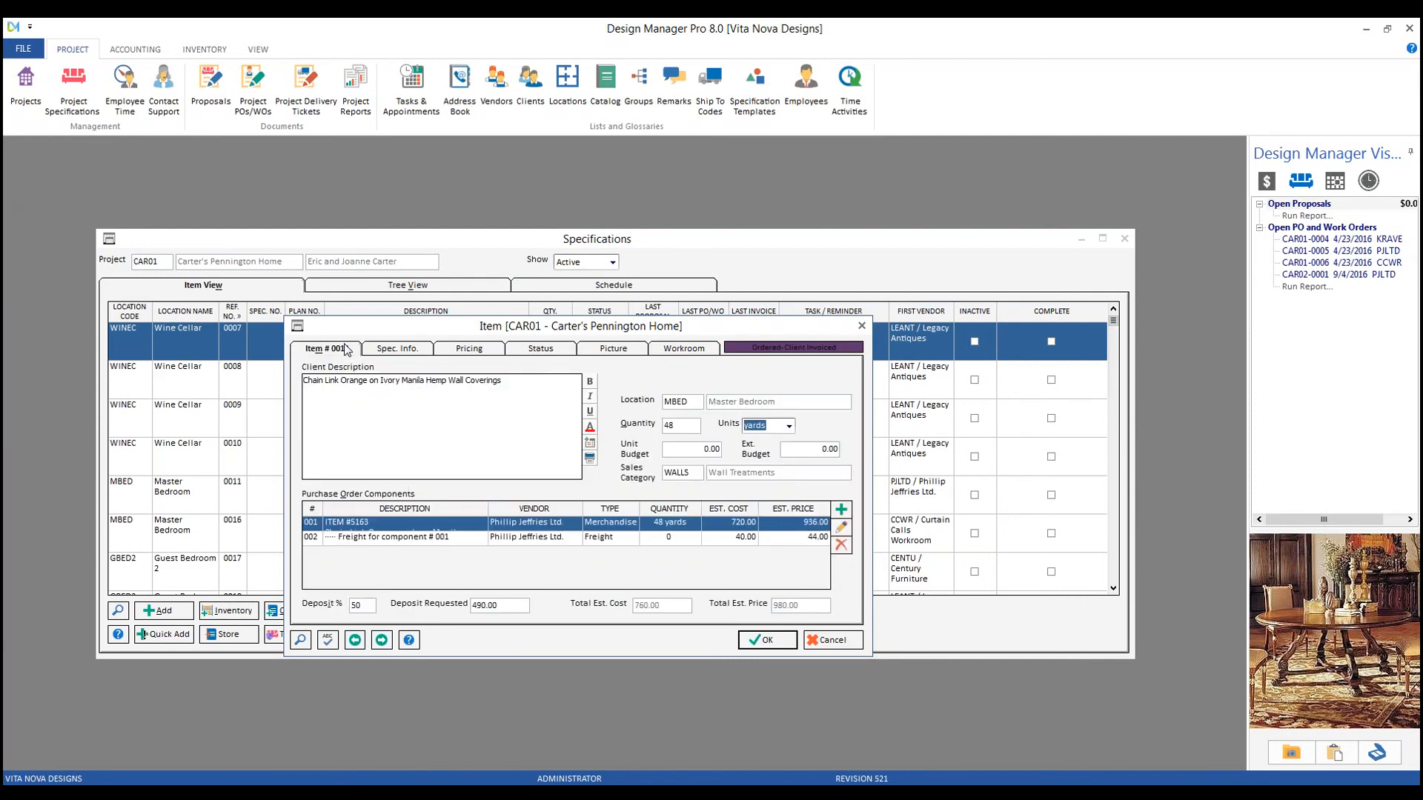
pyautogui.click(839, 528)
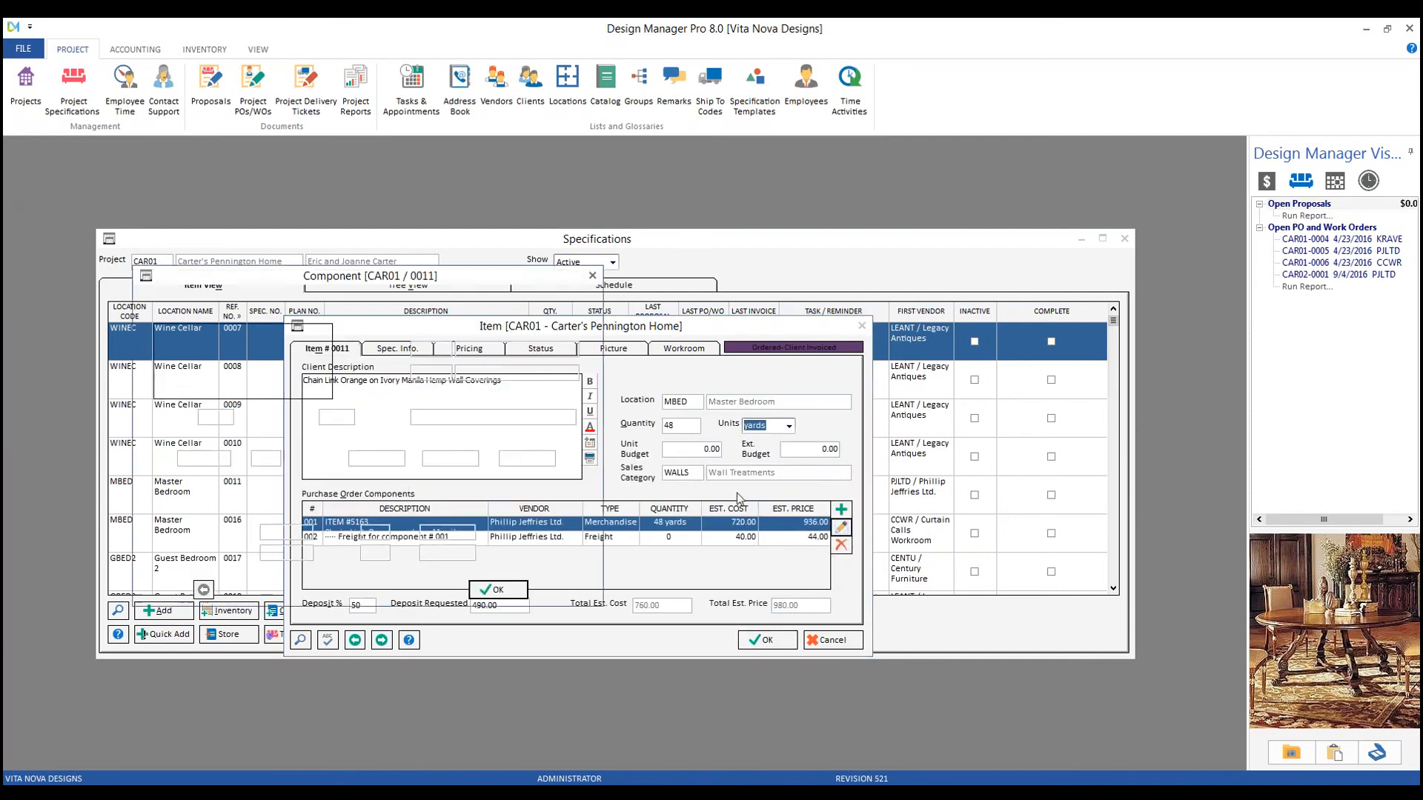
pyautogui.click(345, 300)
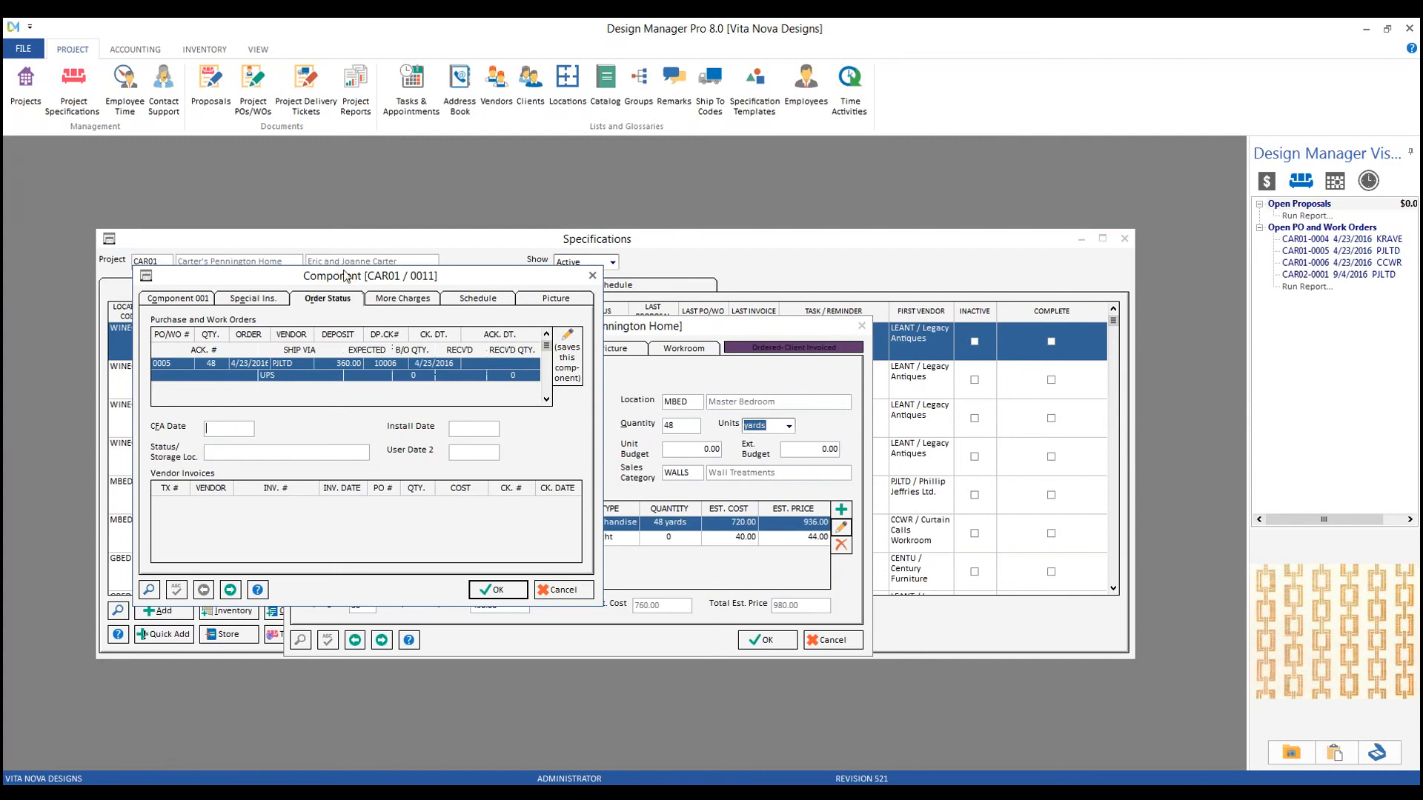
pyautogui.click(563, 589)
pyautogui.click(780, 644)
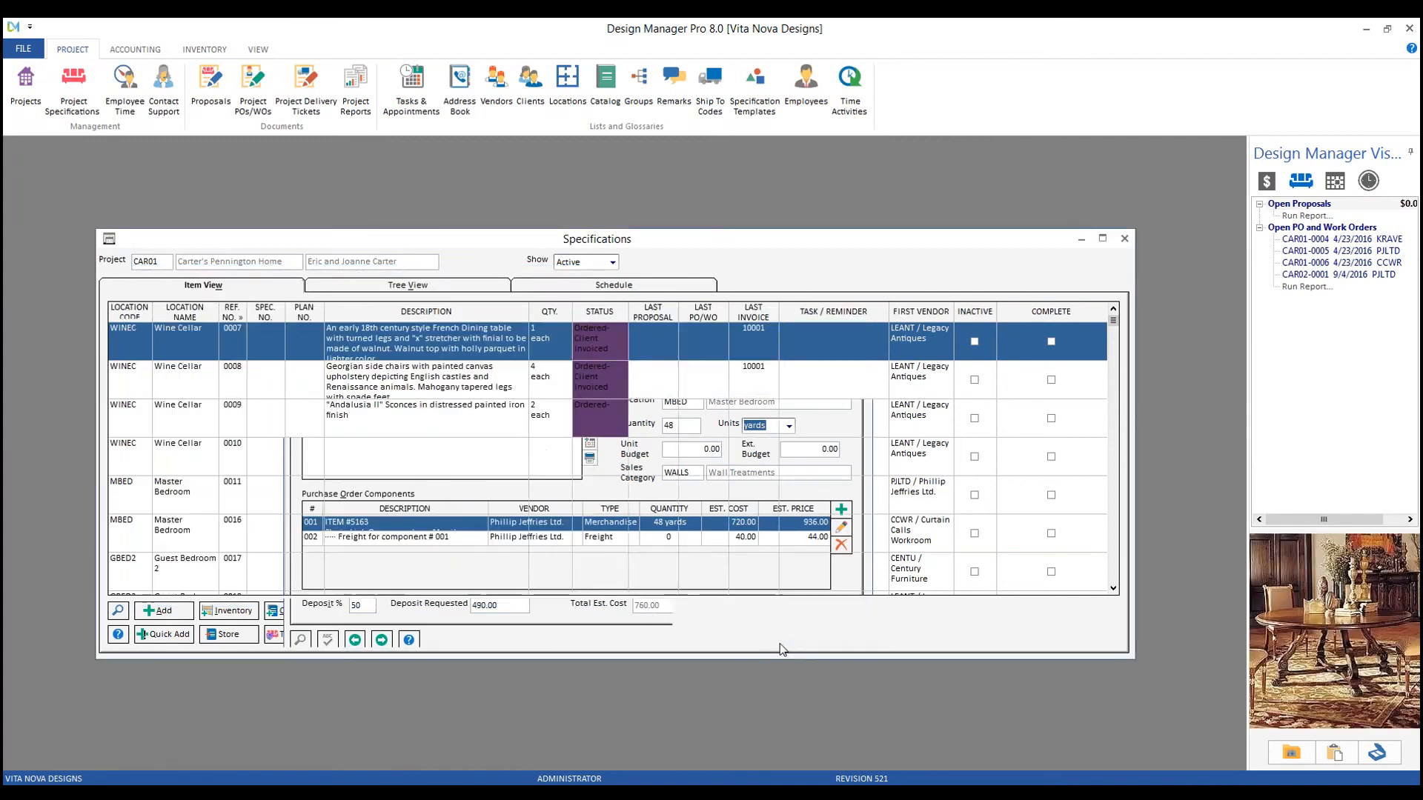
# Step: Close the specifications and look up the proposals of projects CAR01, CAR02 and HIL01
pyautogui.moveTo(511, 243); pyautogui.dragTo(473, 216)
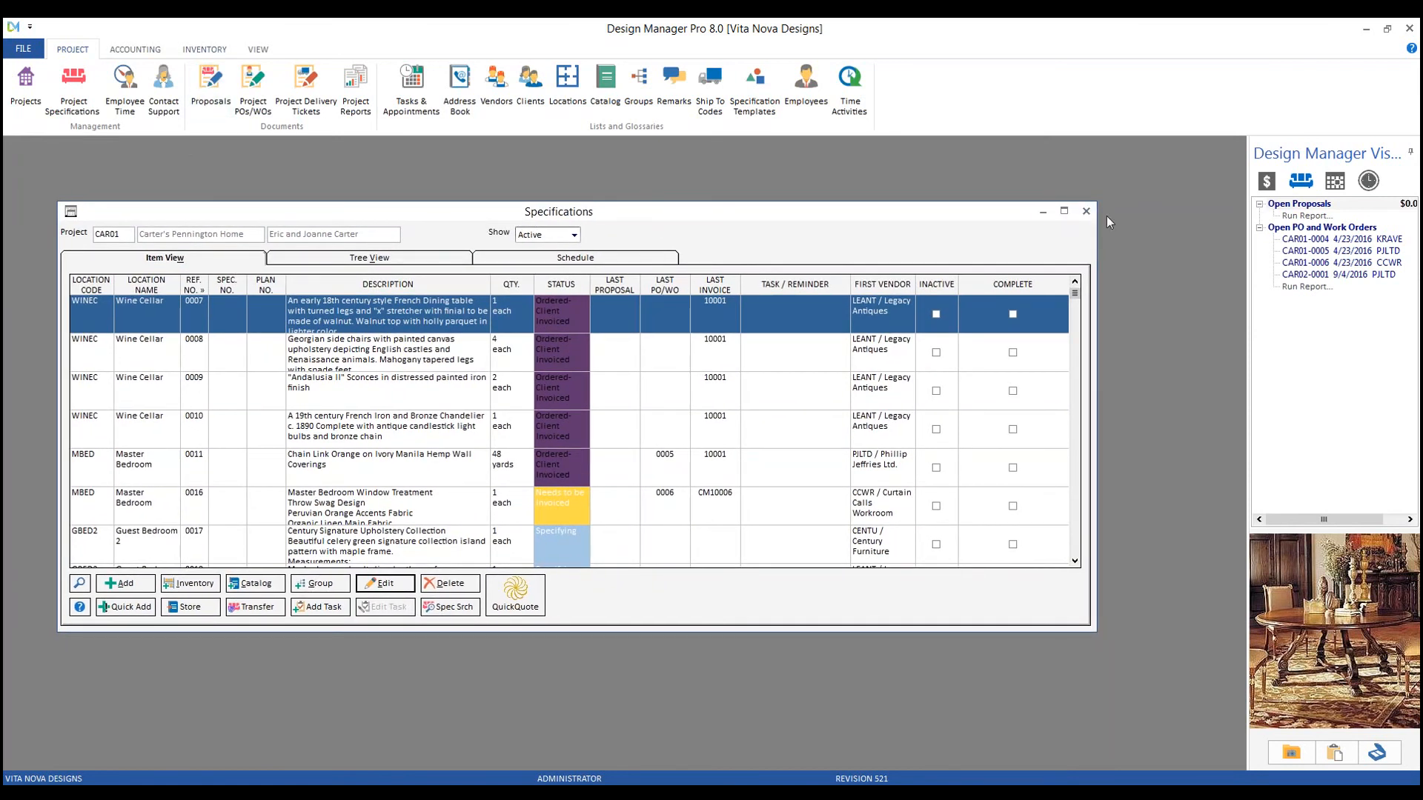
pyautogui.click(1086, 212)
pyautogui.click(211, 88)
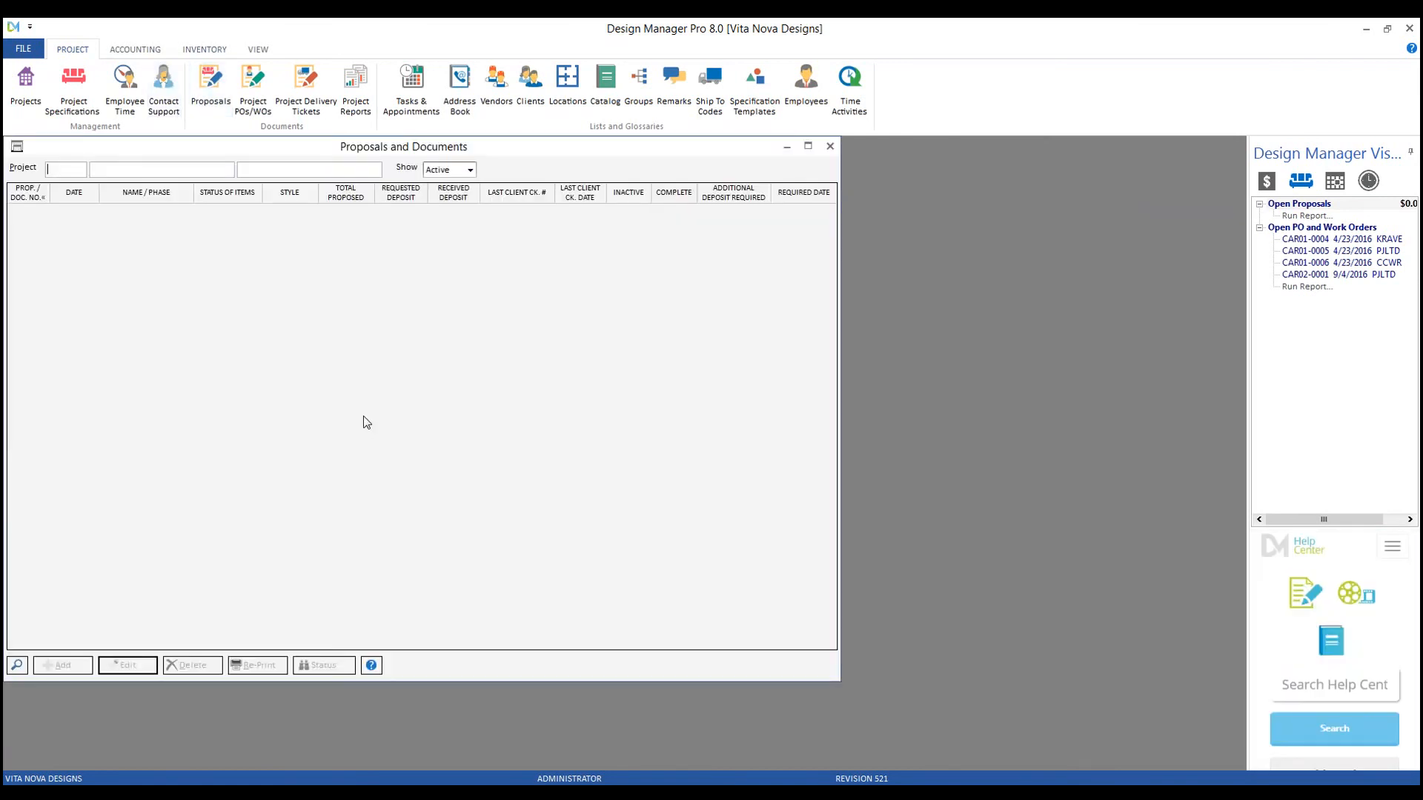
pyautogui.moveTo(266, 150); pyautogui.dragTo(342, 176)
pyautogui.write('CAR01')
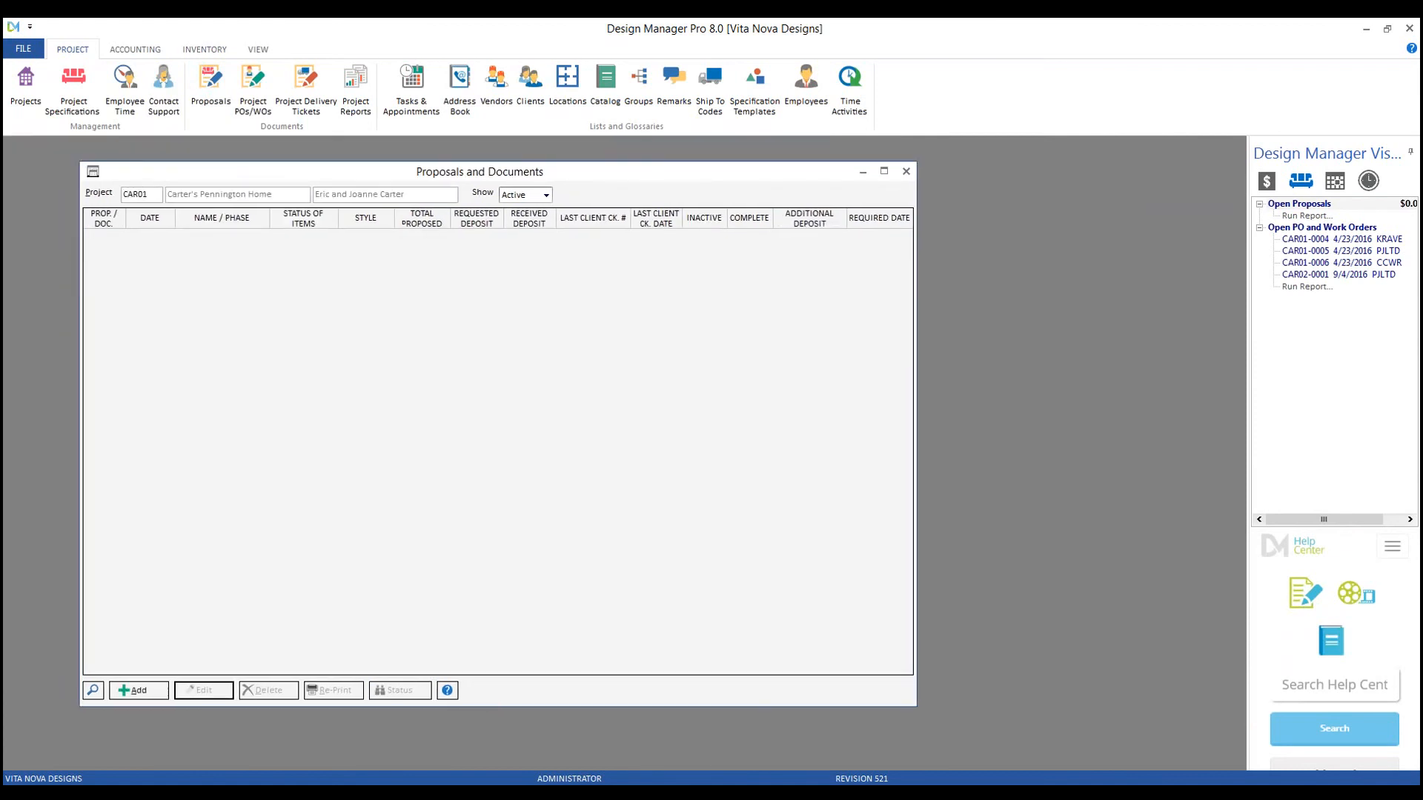
pyautogui.press('BackSpace')
pyautogui.write('2')
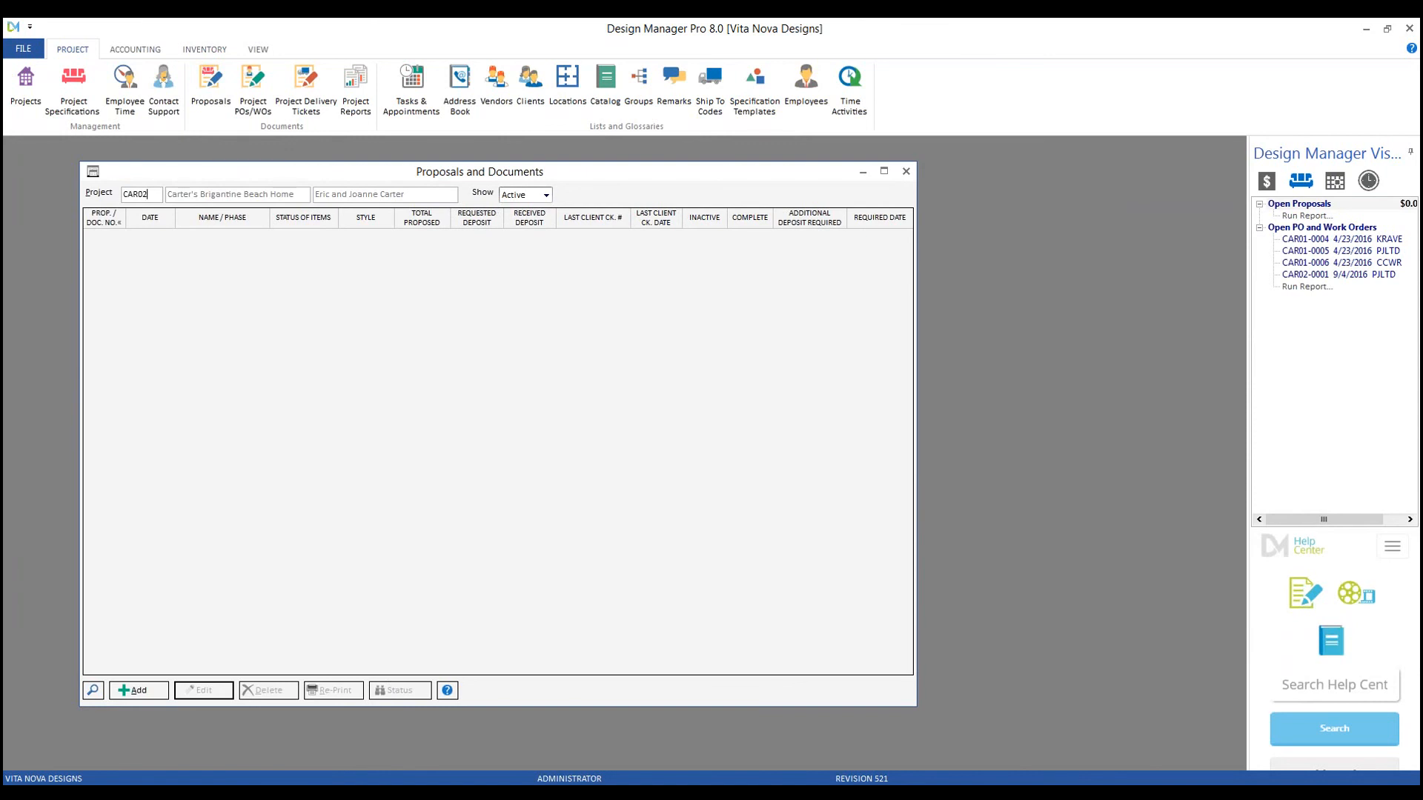
pyautogui.doubleClick(157, 192)
pyautogui.write('H')
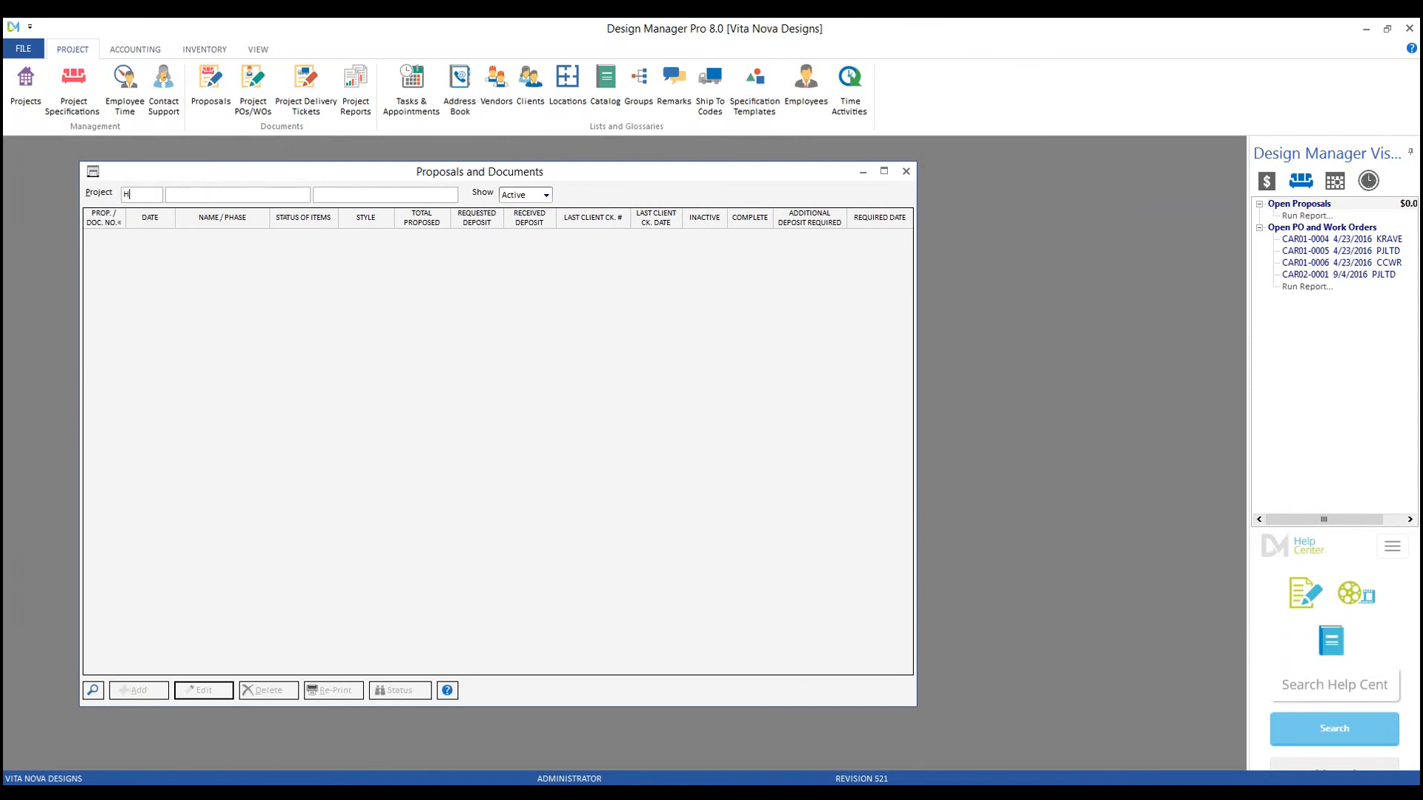
pyautogui.write('IL01')
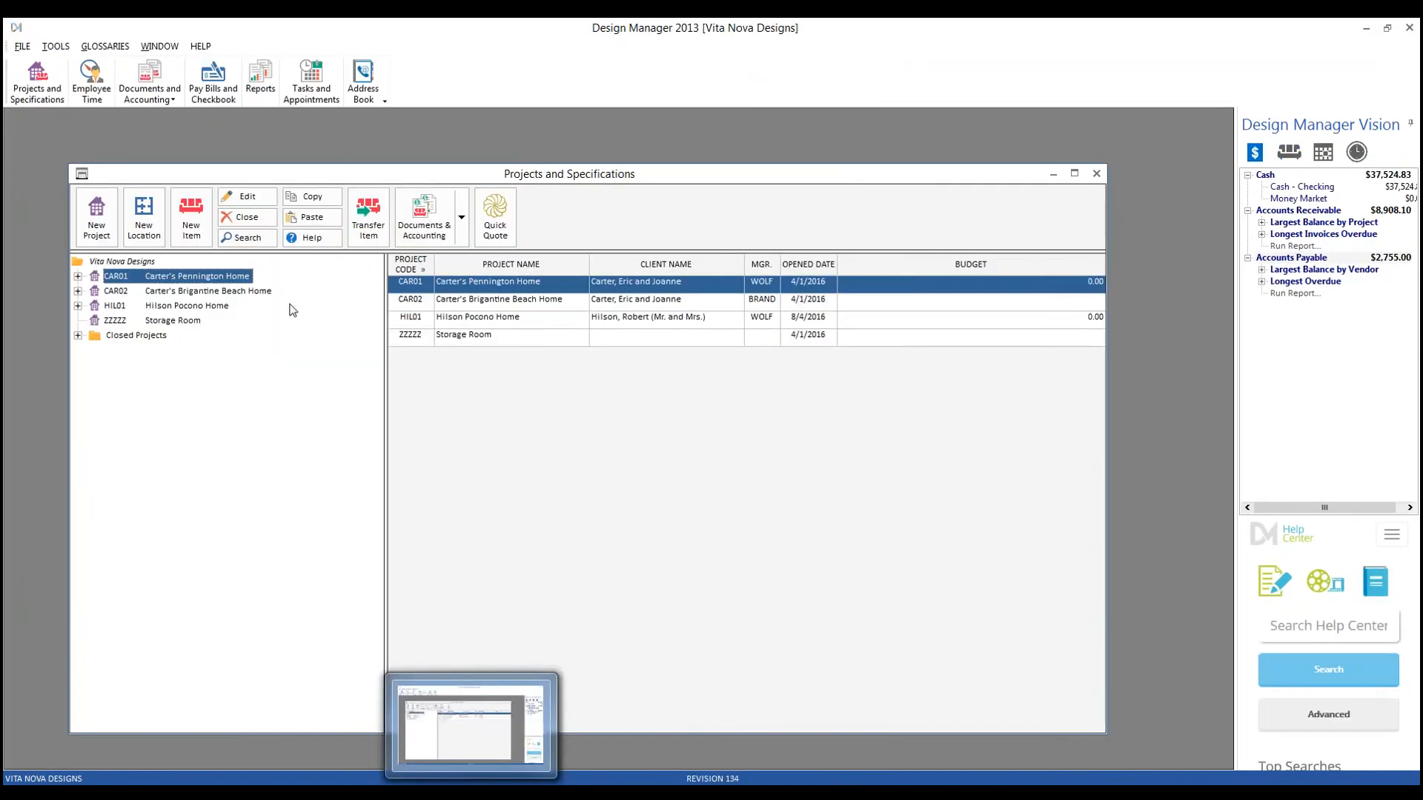
# Step: Switch to Design Manager 2013, open Documents and Accounting in place of the projects window, and expand project CAR01's proposals
pyautogui.click(152, 85)
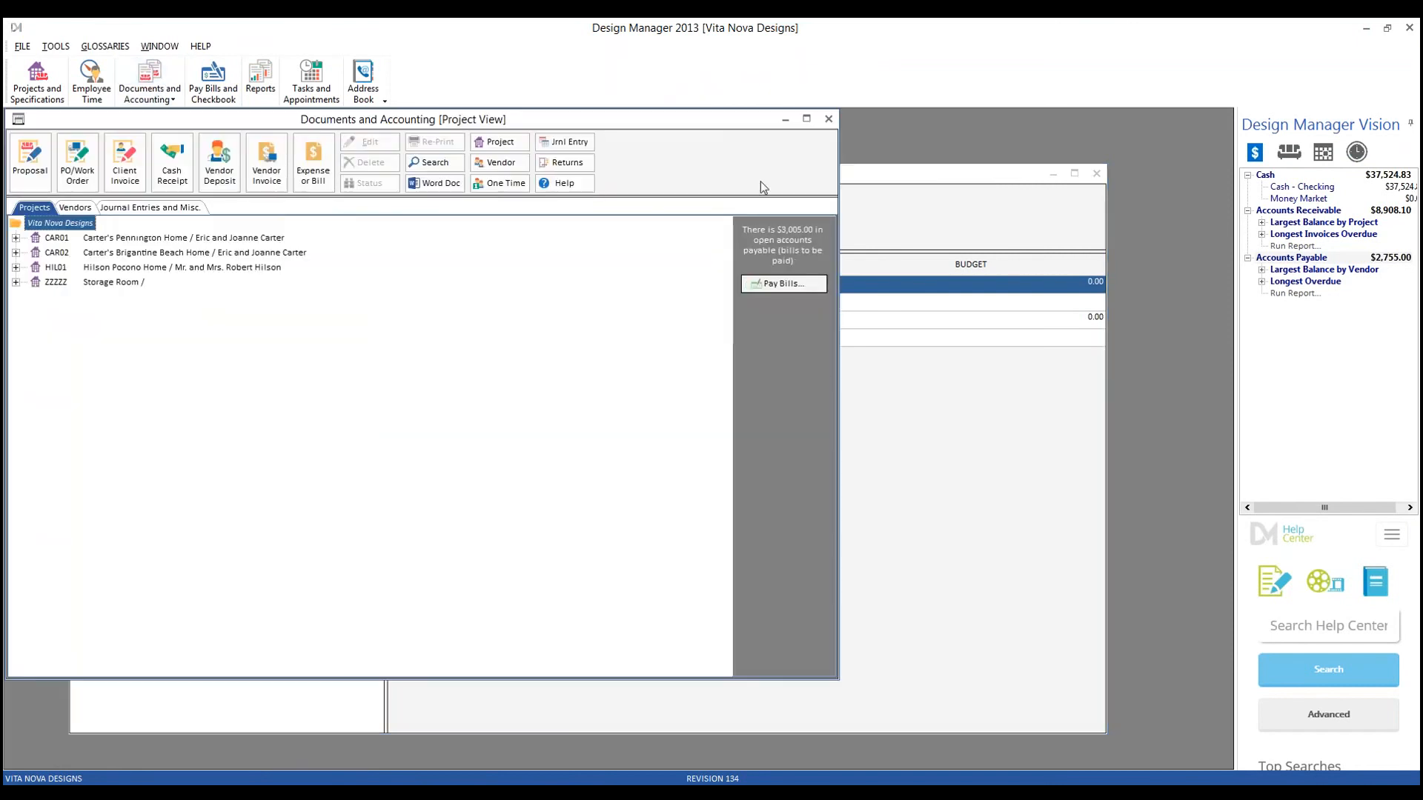
pyautogui.click(1097, 175)
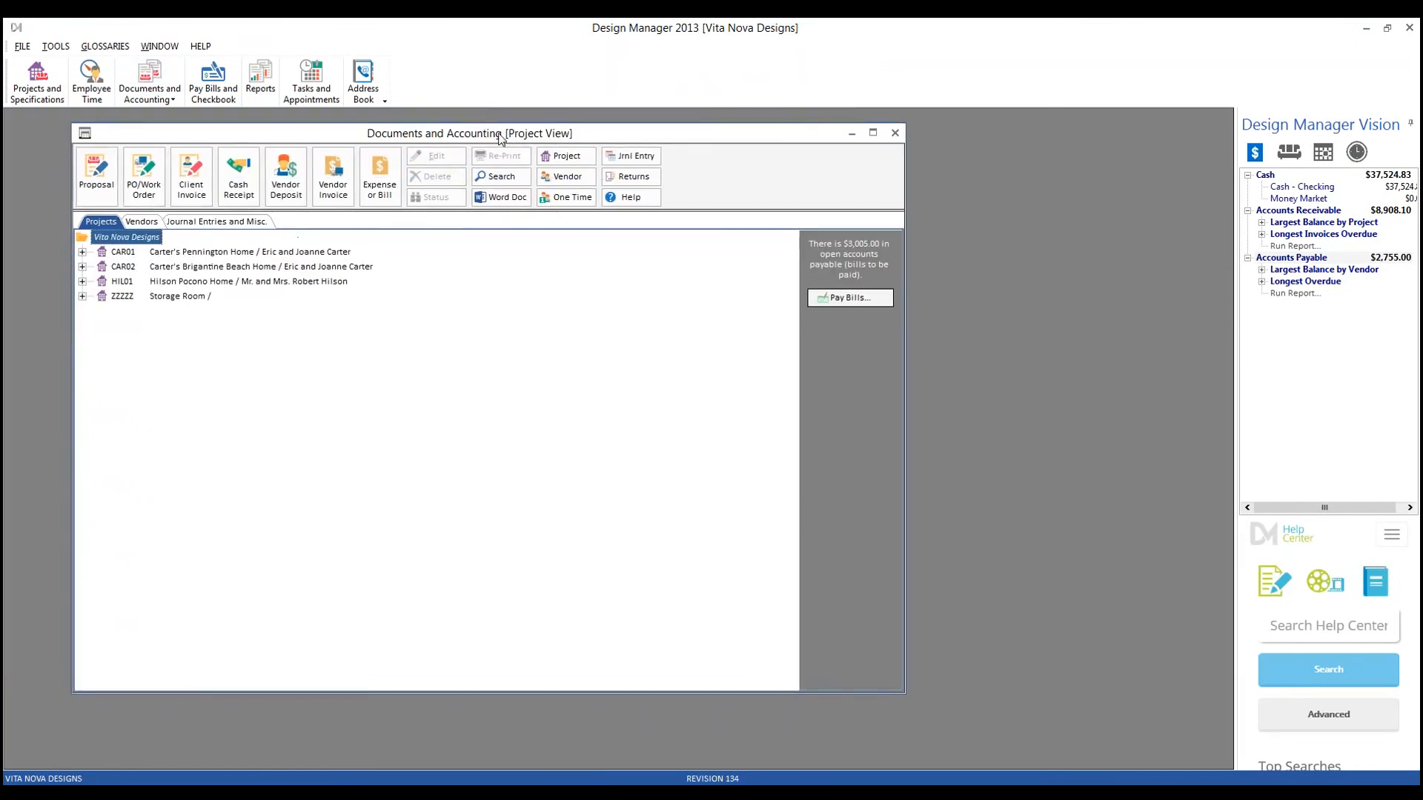
pyautogui.click(82, 252)
pyautogui.click(101, 266)
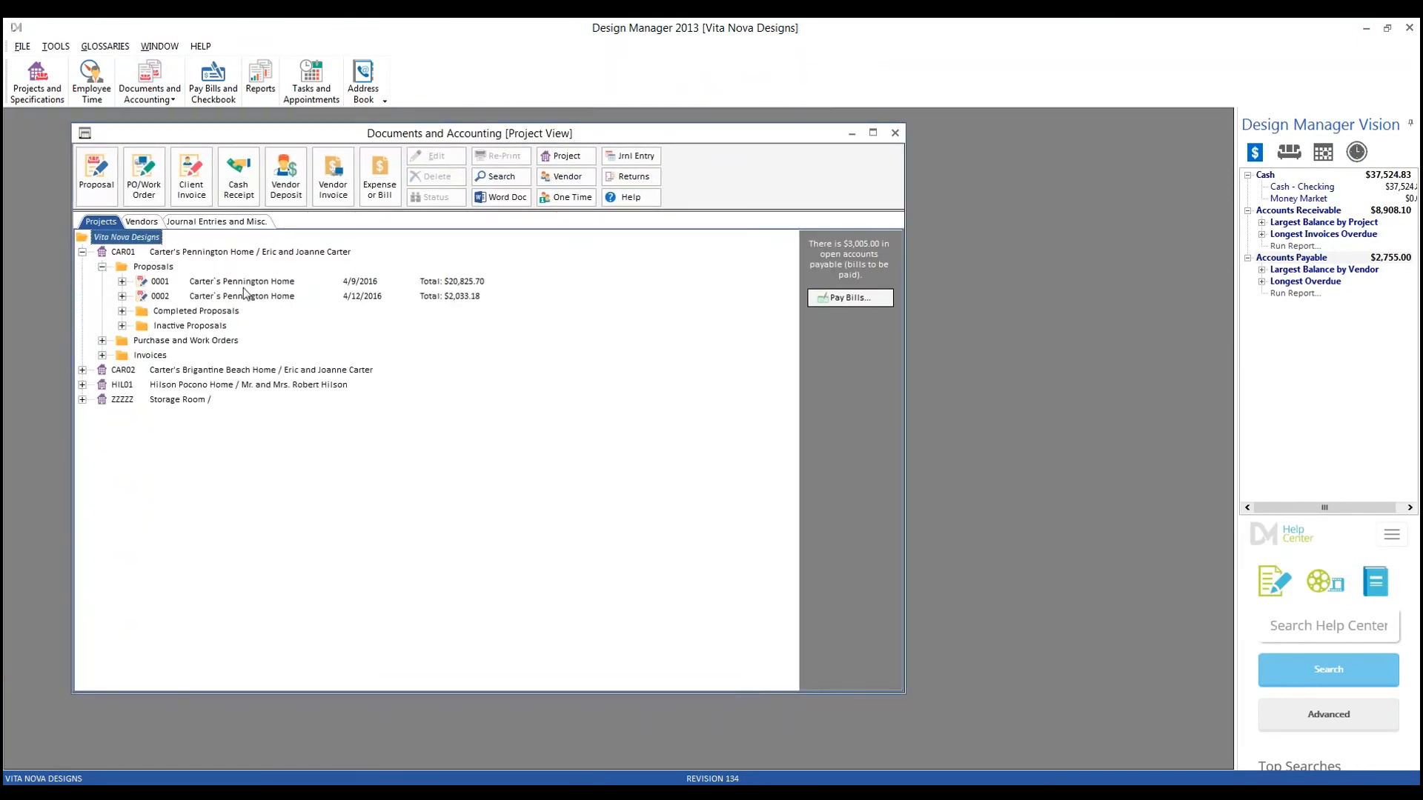
# Step: View the status of CAR01 proposal 0001, examining its deposit, invoice and payment columns, and cancel out of it
pyautogui.click(264, 284)
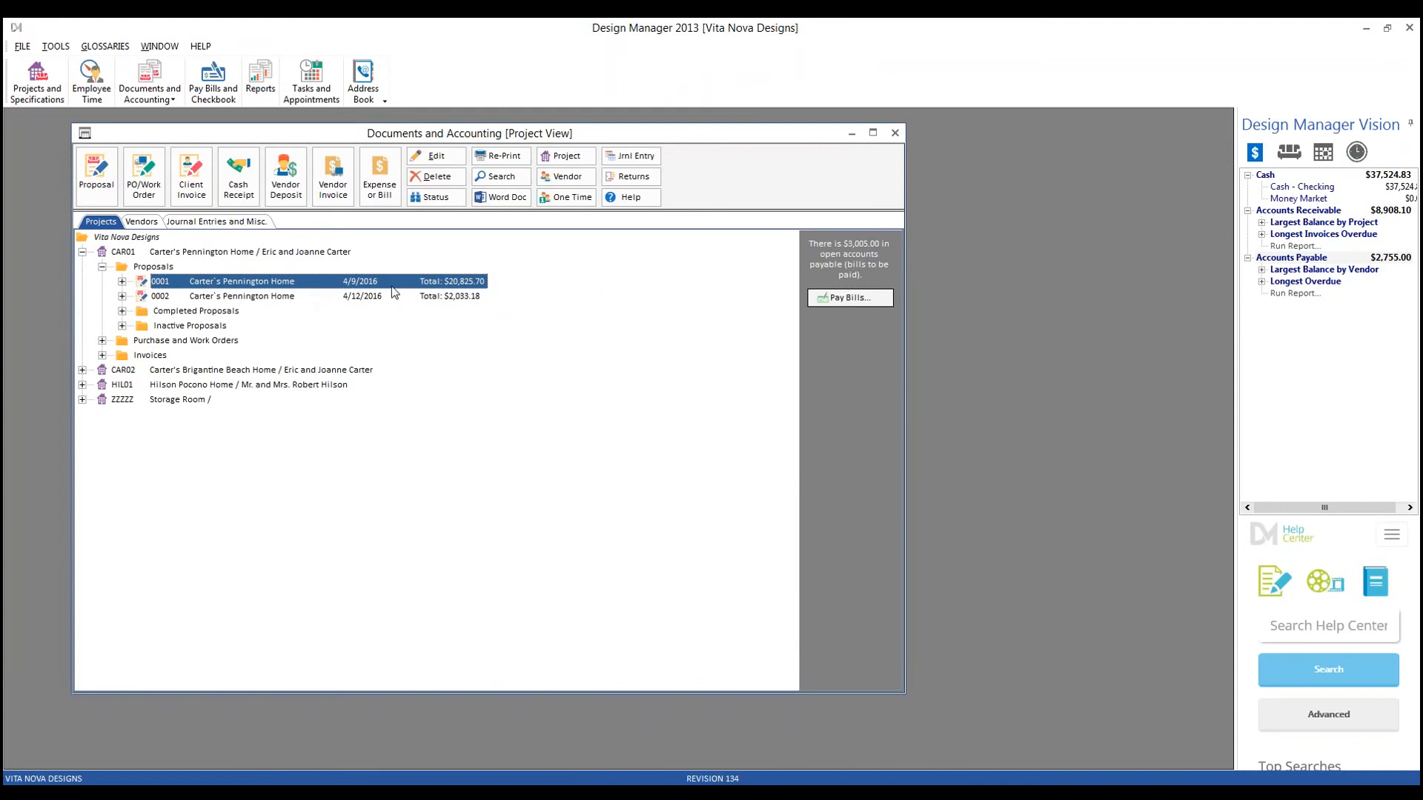
pyautogui.click(462, 203)
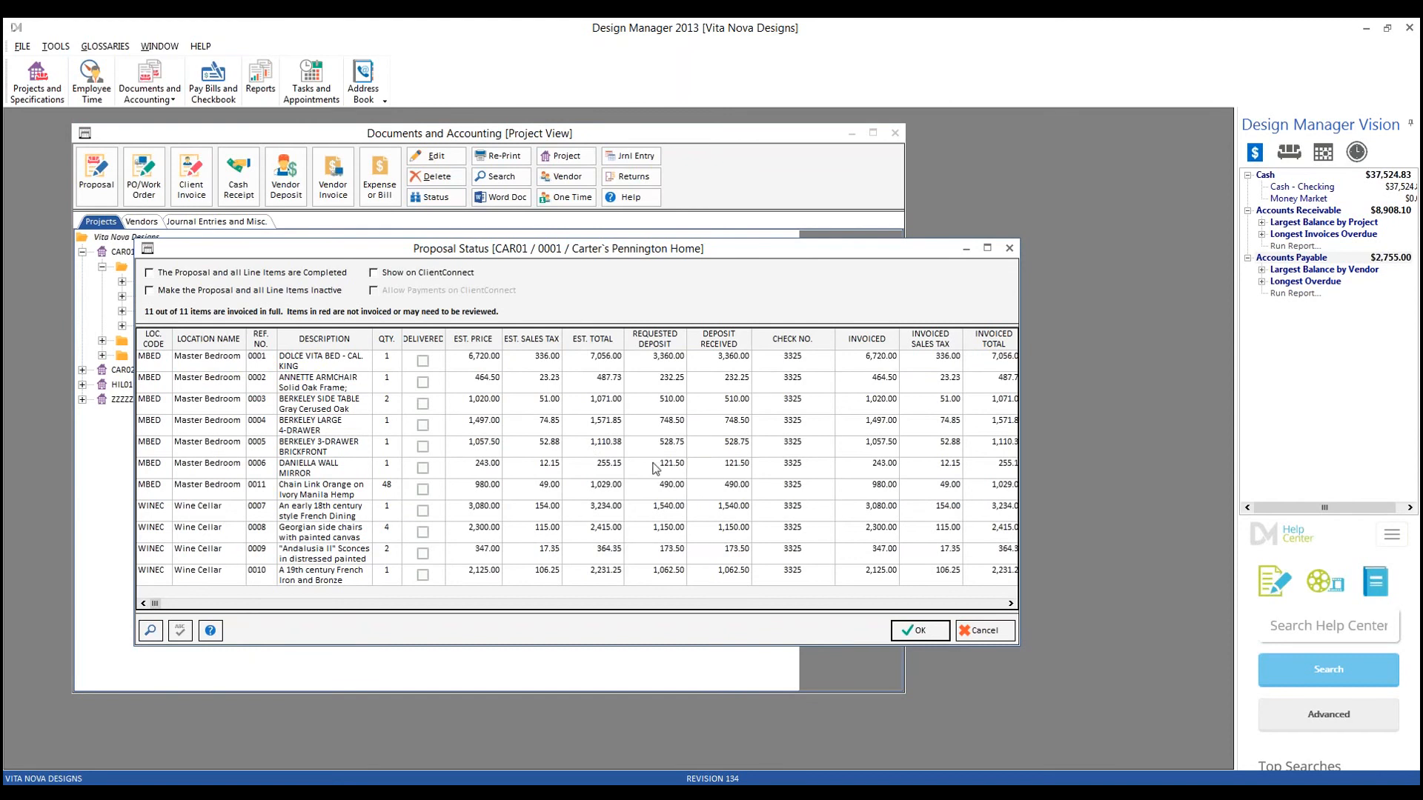
pyautogui.click(655, 467)
pyautogui.click(1011, 604)
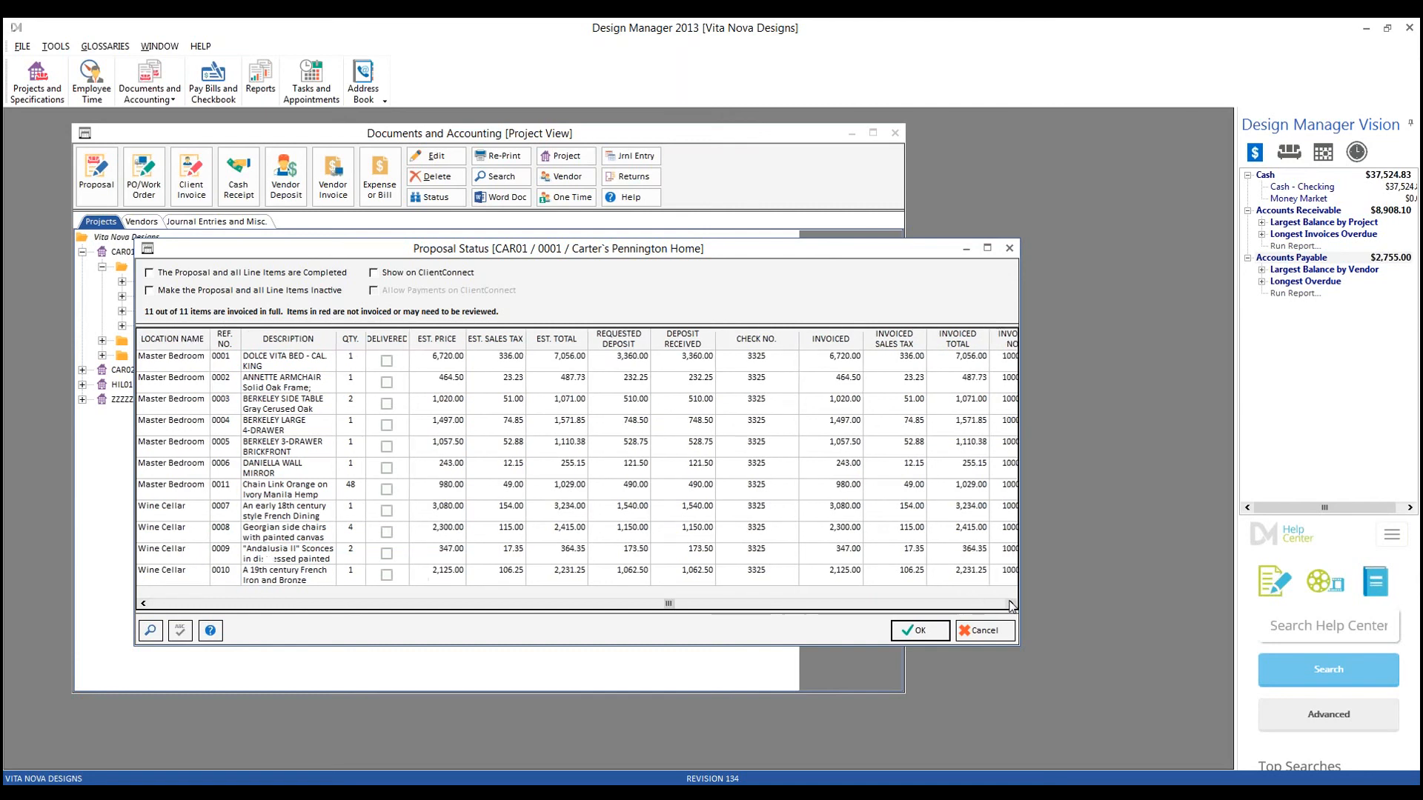
pyautogui.click(1010, 604)
pyautogui.click(1011, 604)
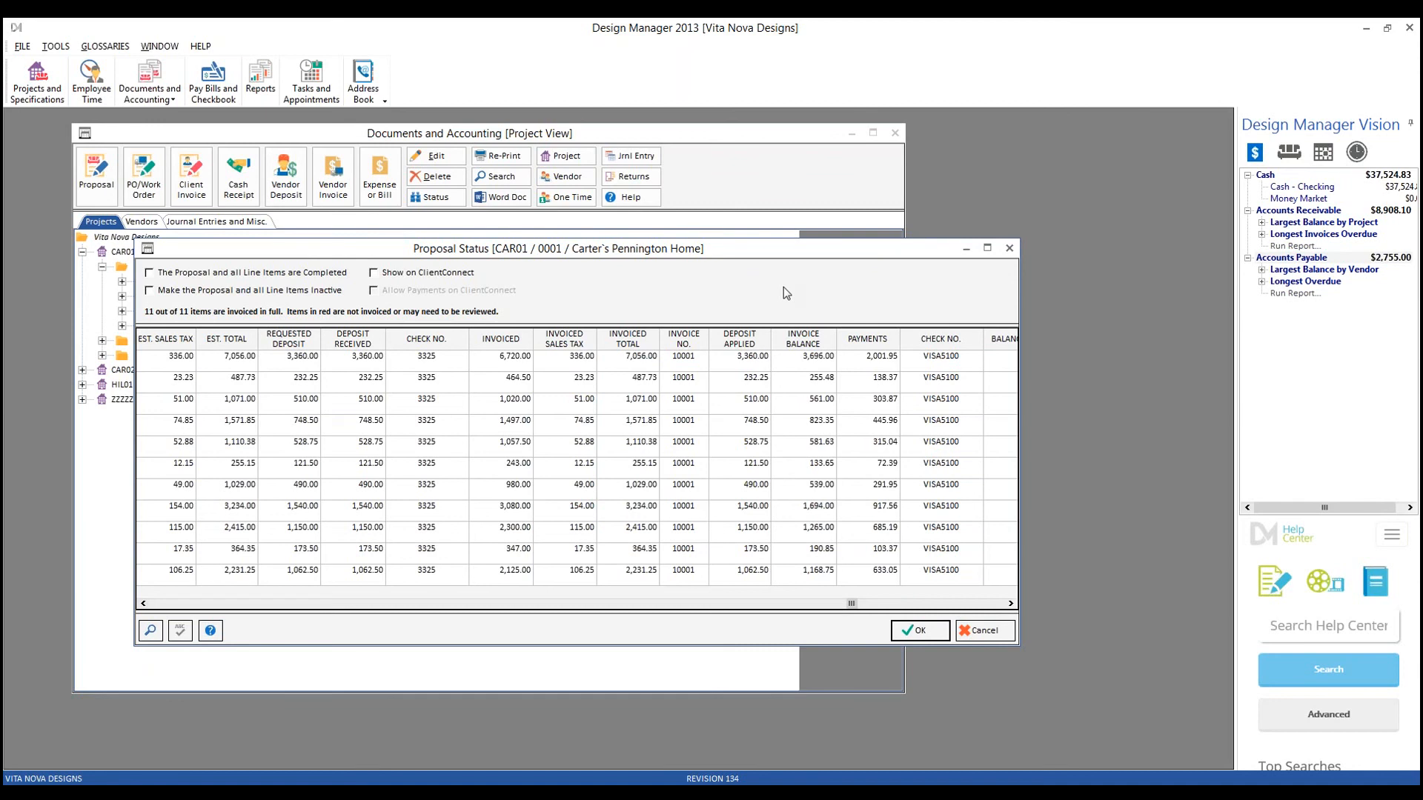
pyautogui.click(991, 634)
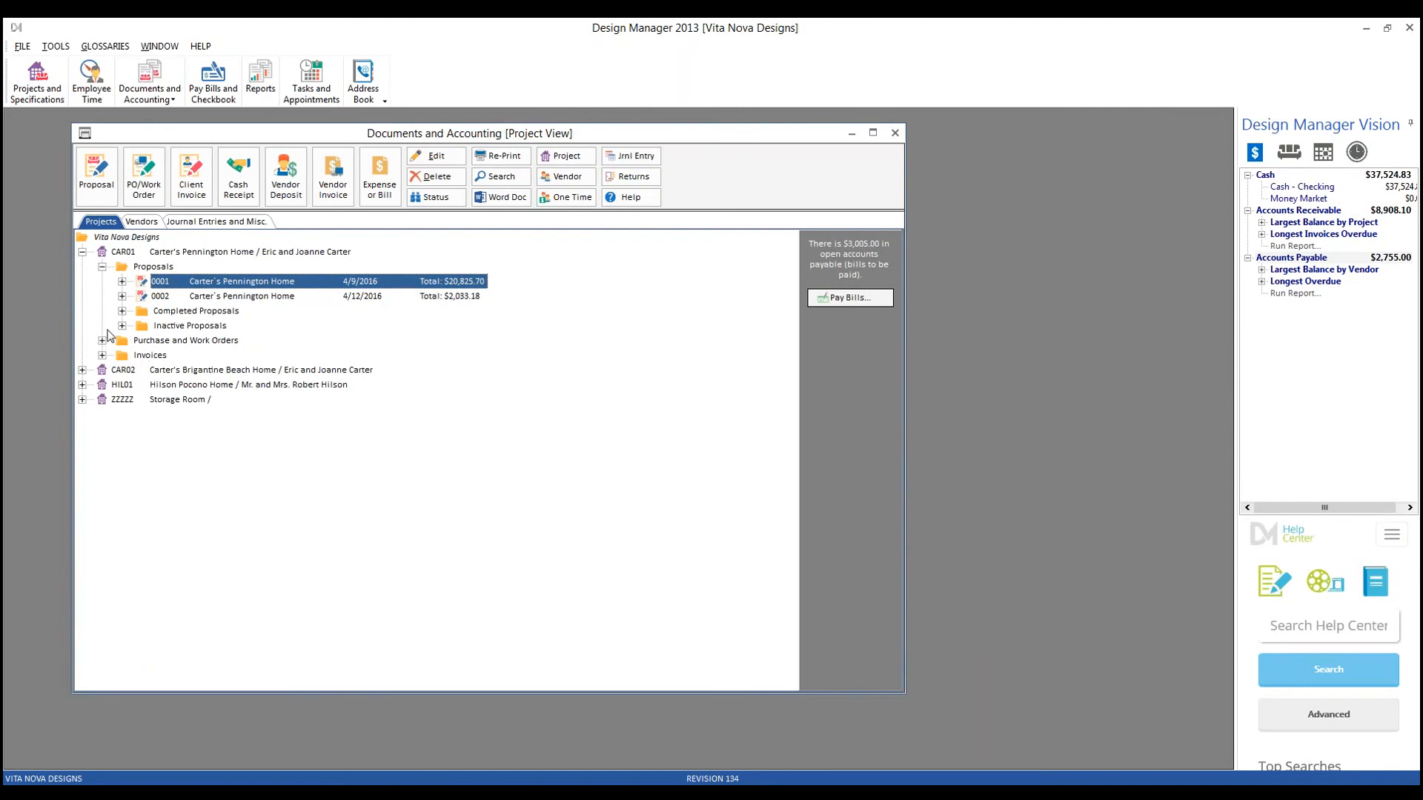
# Step: View the status of CAR01's Kravet purchase order 0004, cancel out of it and close Documents and Accounting
pyautogui.click(103, 341)
pyautogui.click(214, 356)
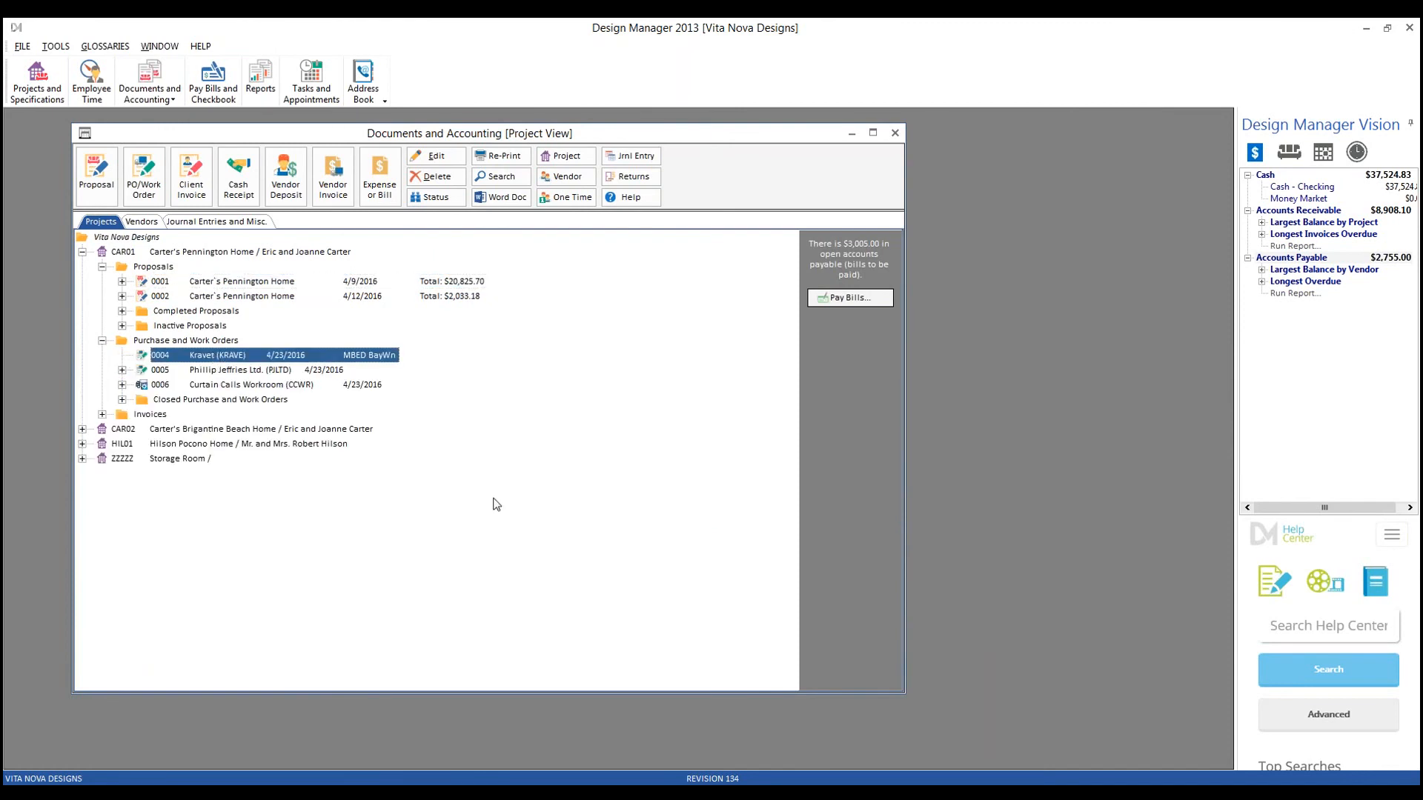
pyautogui.click(441, 197)
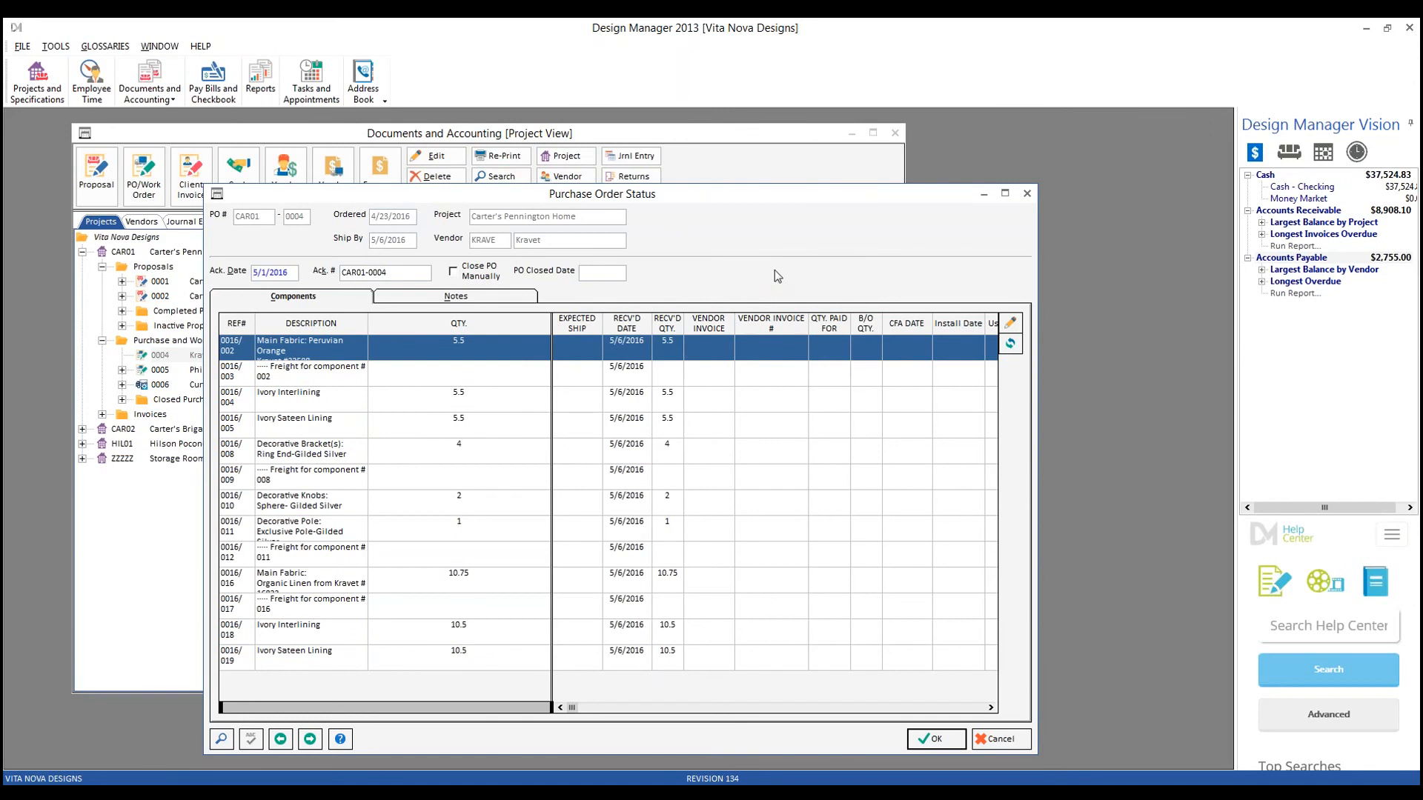
pyautogui.click(999, 744)
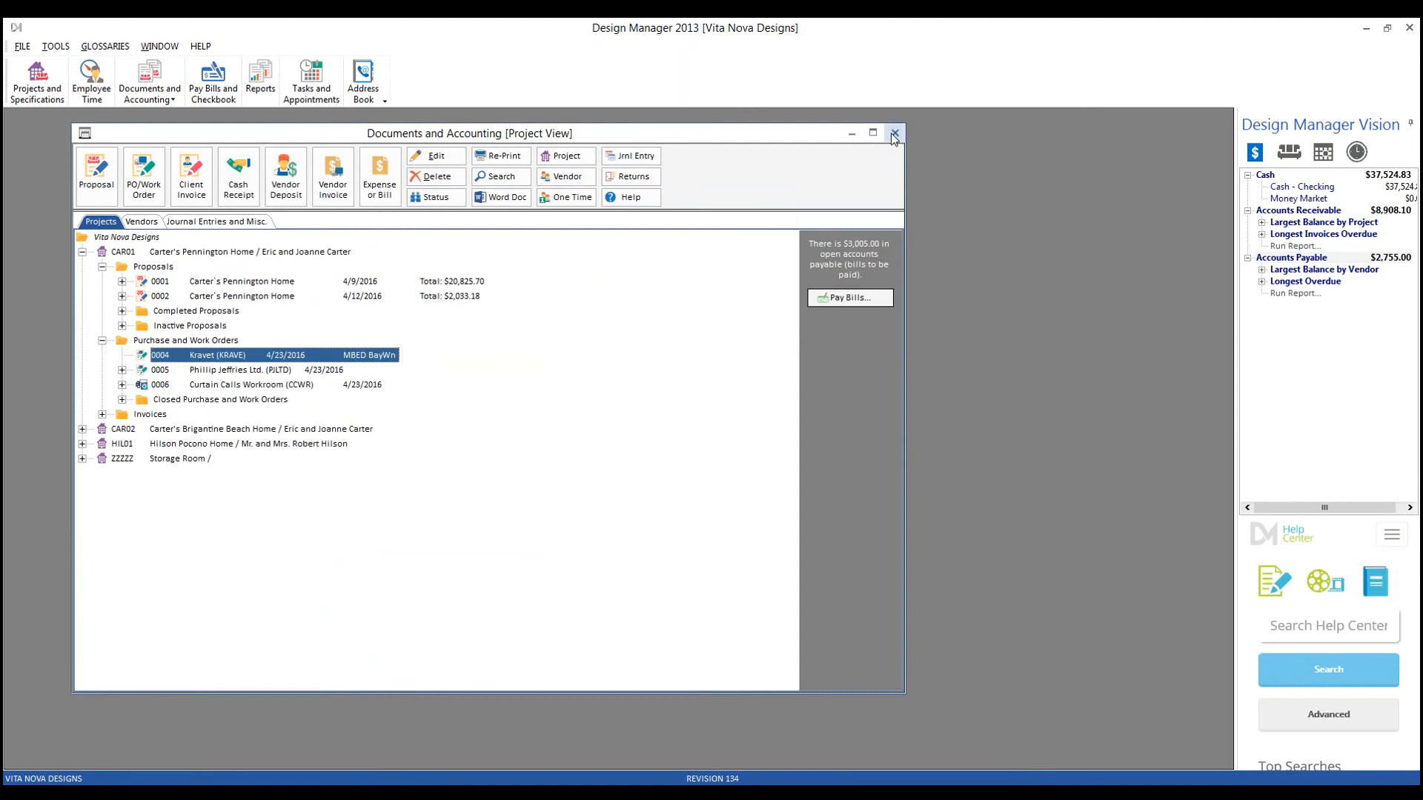
pyautogui.click(895, 132)
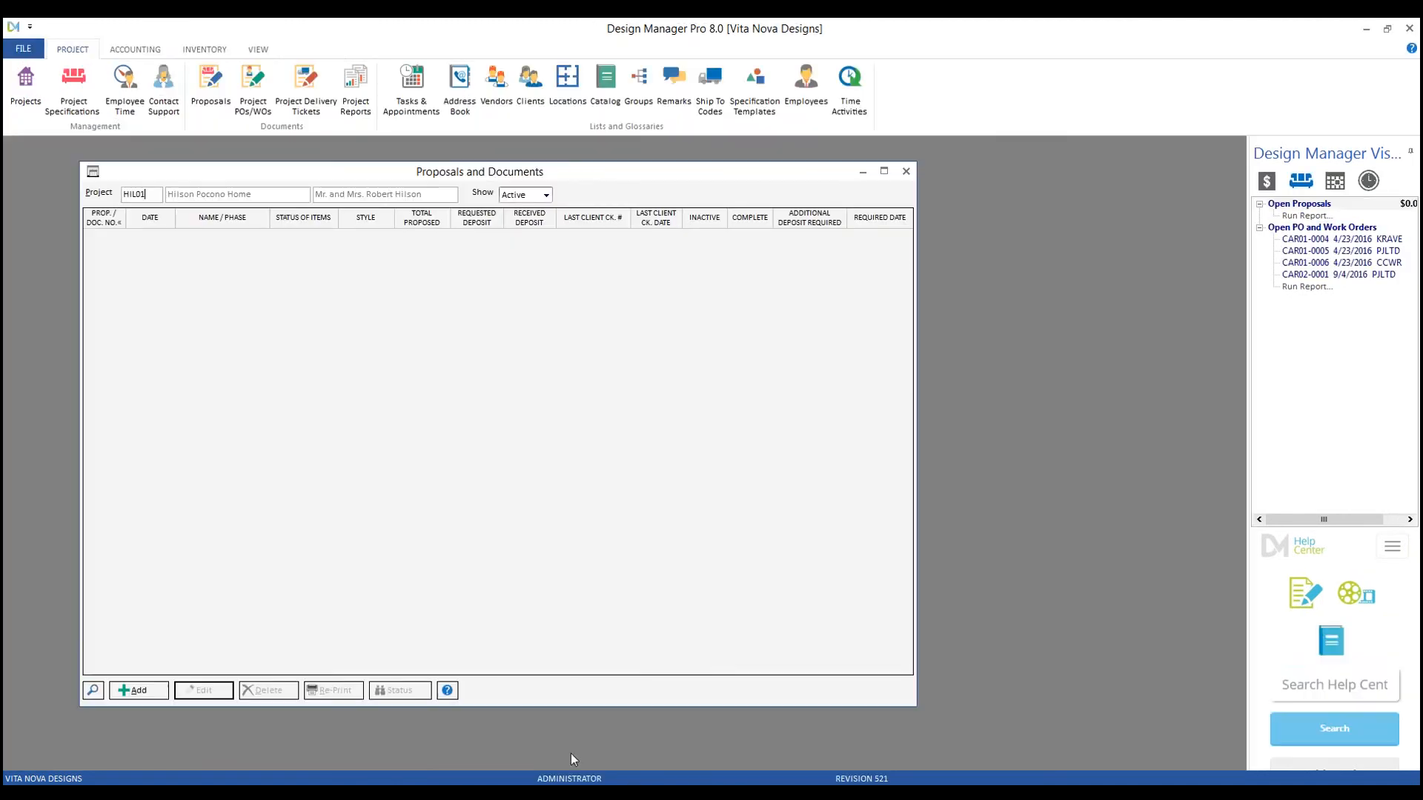
# Step: In Design Manager Pro 8.0, close the proposals window and open the specifications of project HIL01
pyautogui.doubleClick(93, 172)
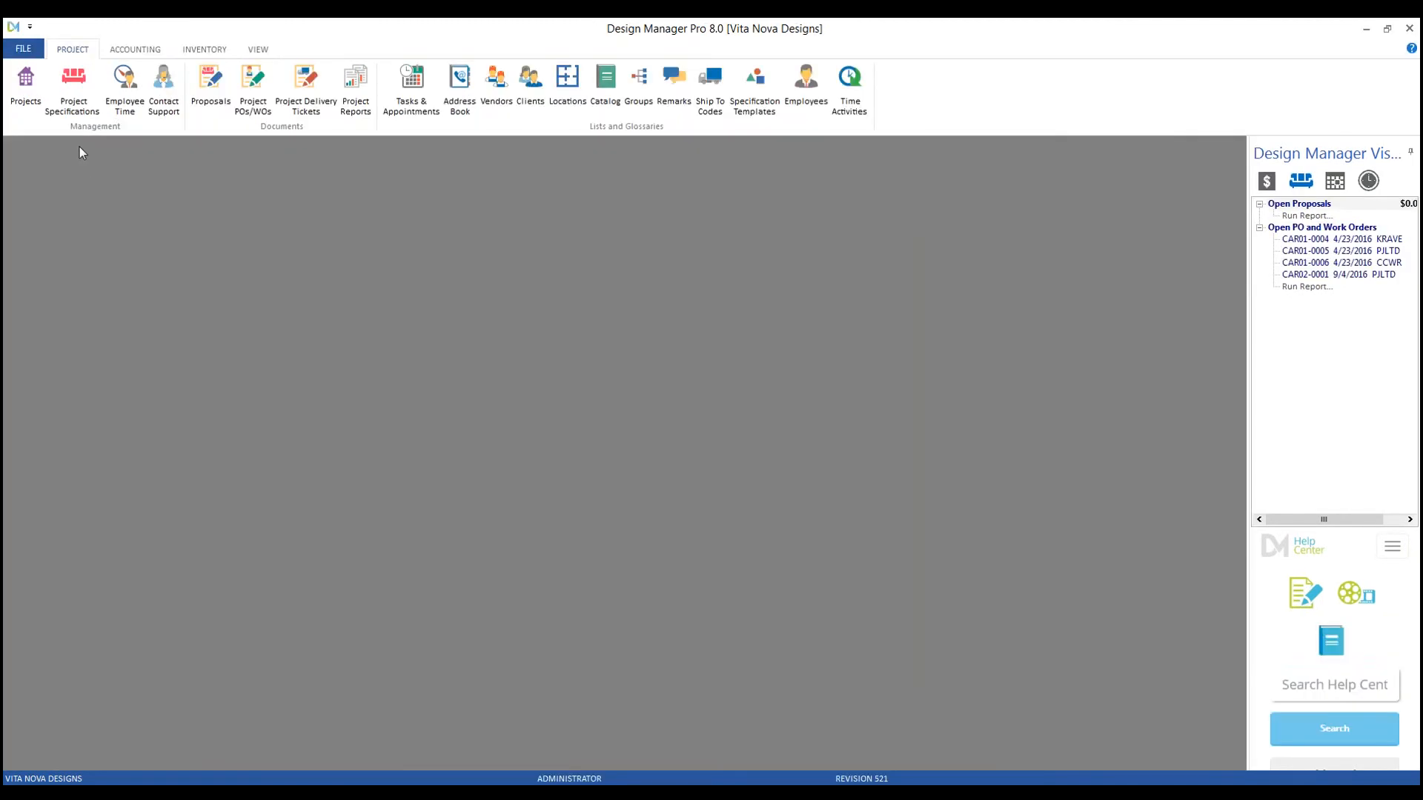
pyautogui.click(74, 104)
pyautogui.moveTo(198, 155); pyautogui.dragTo(261, 206)
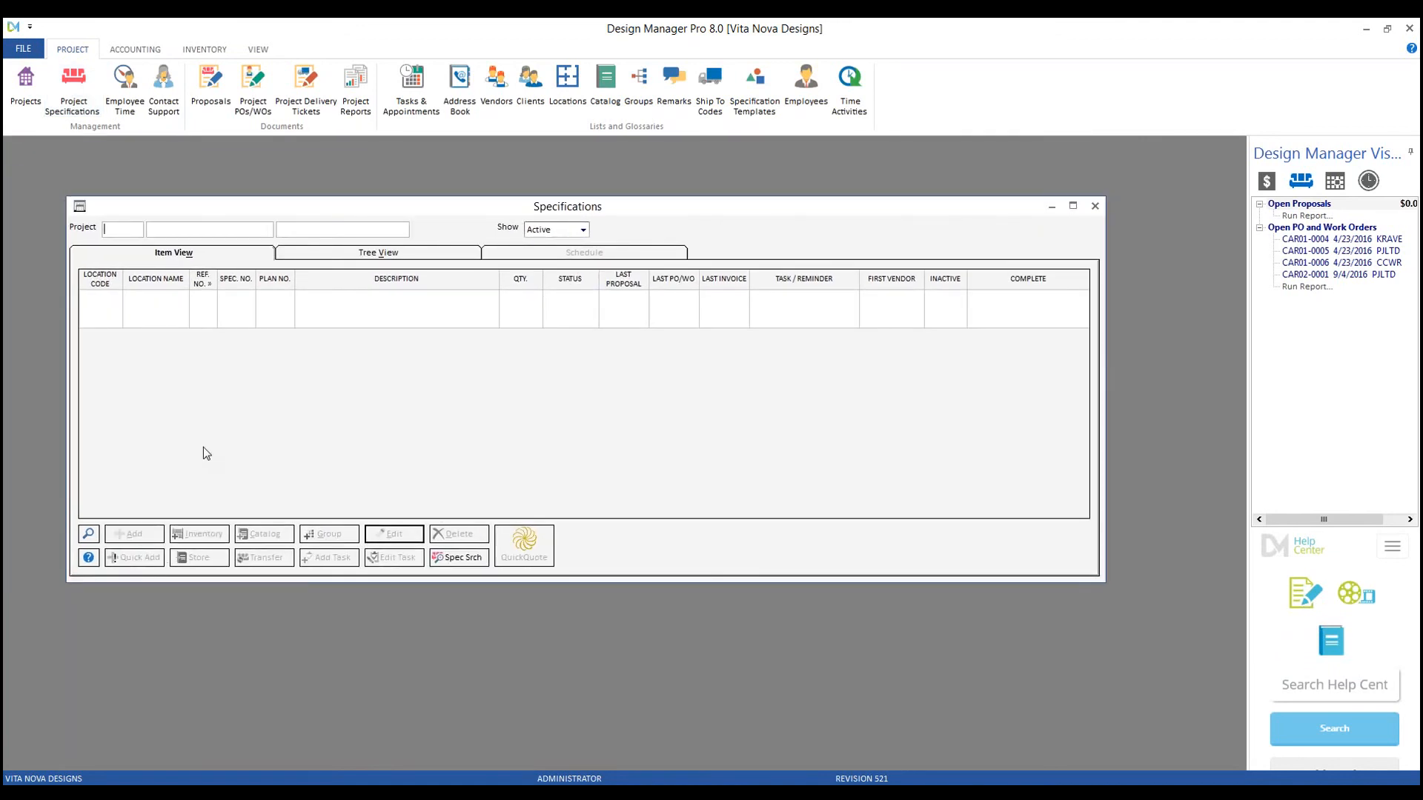
pyautogui.write('HIL01')
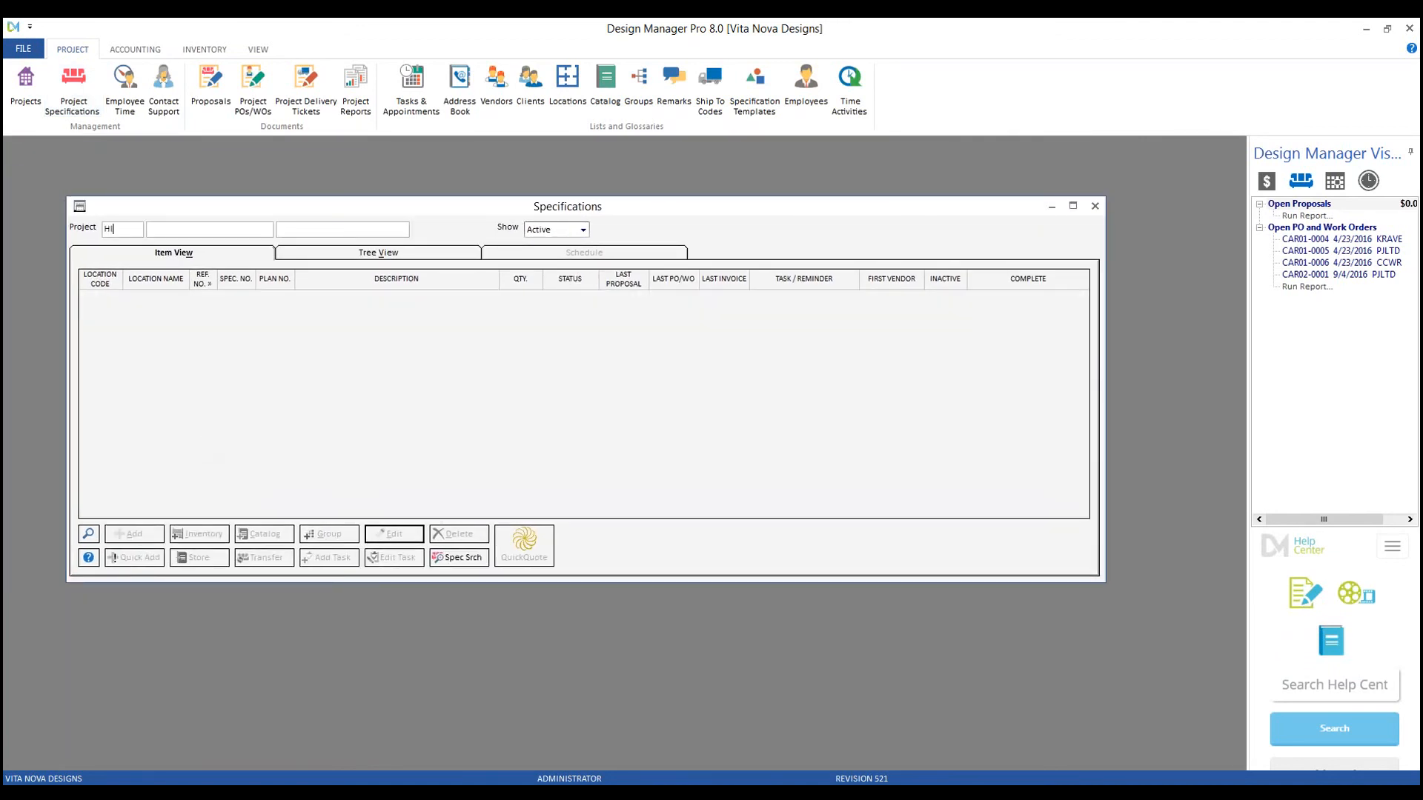
pyautogui.press('Tab')
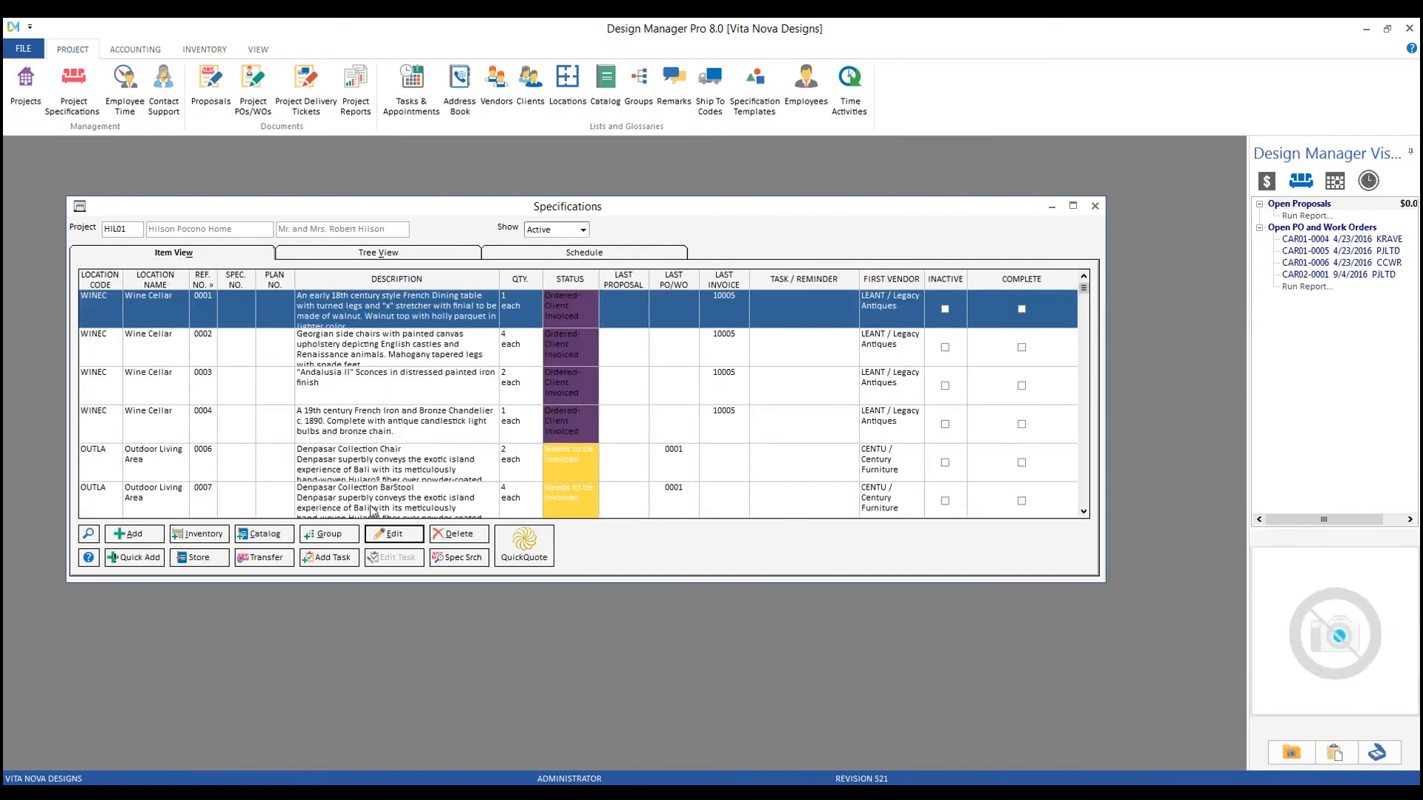
# Step: Quick-add bar stools for the Wine Cellar with sales category FURN, quantity 4, units each and unit cost 1000
pyautogui.click(143, 567)
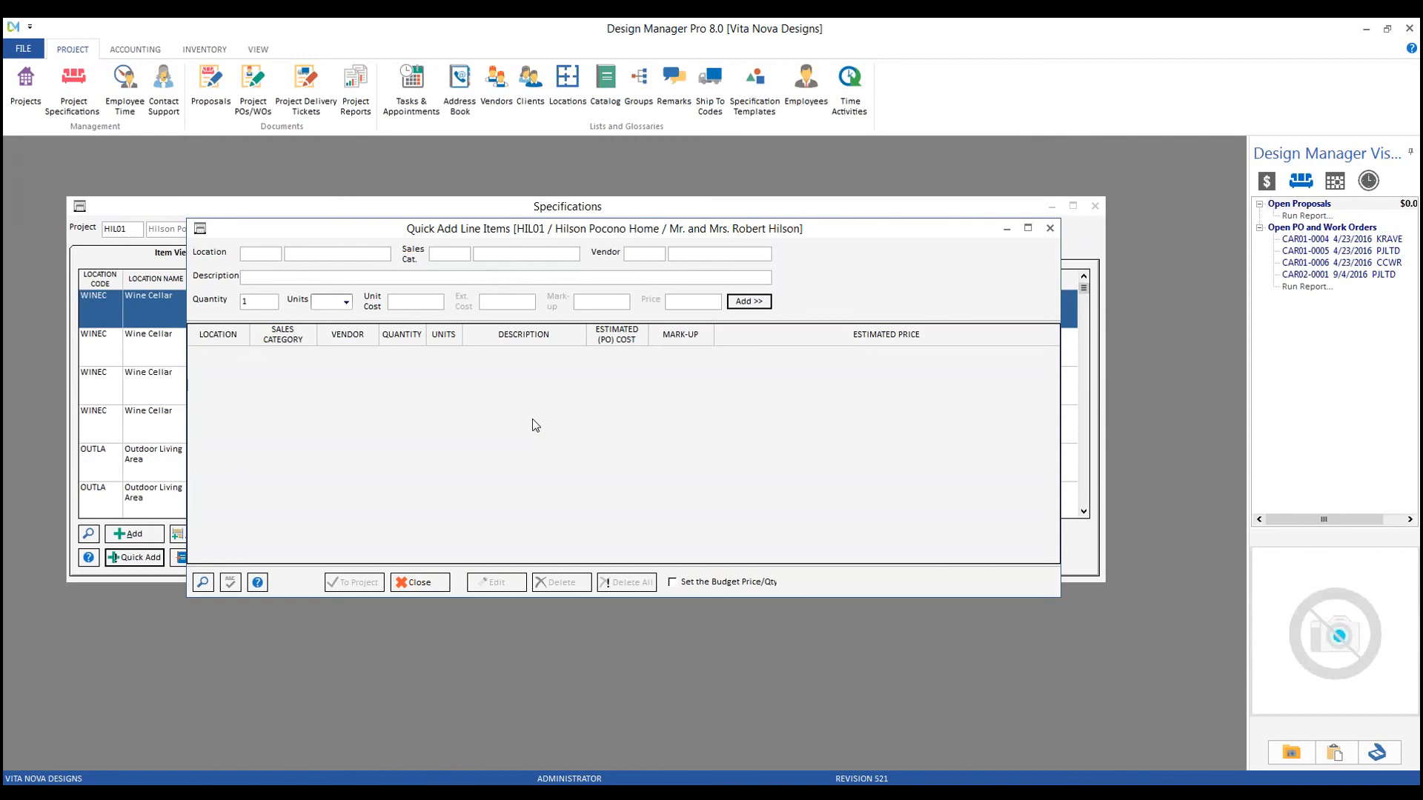
pyautogui.click(203, 581)
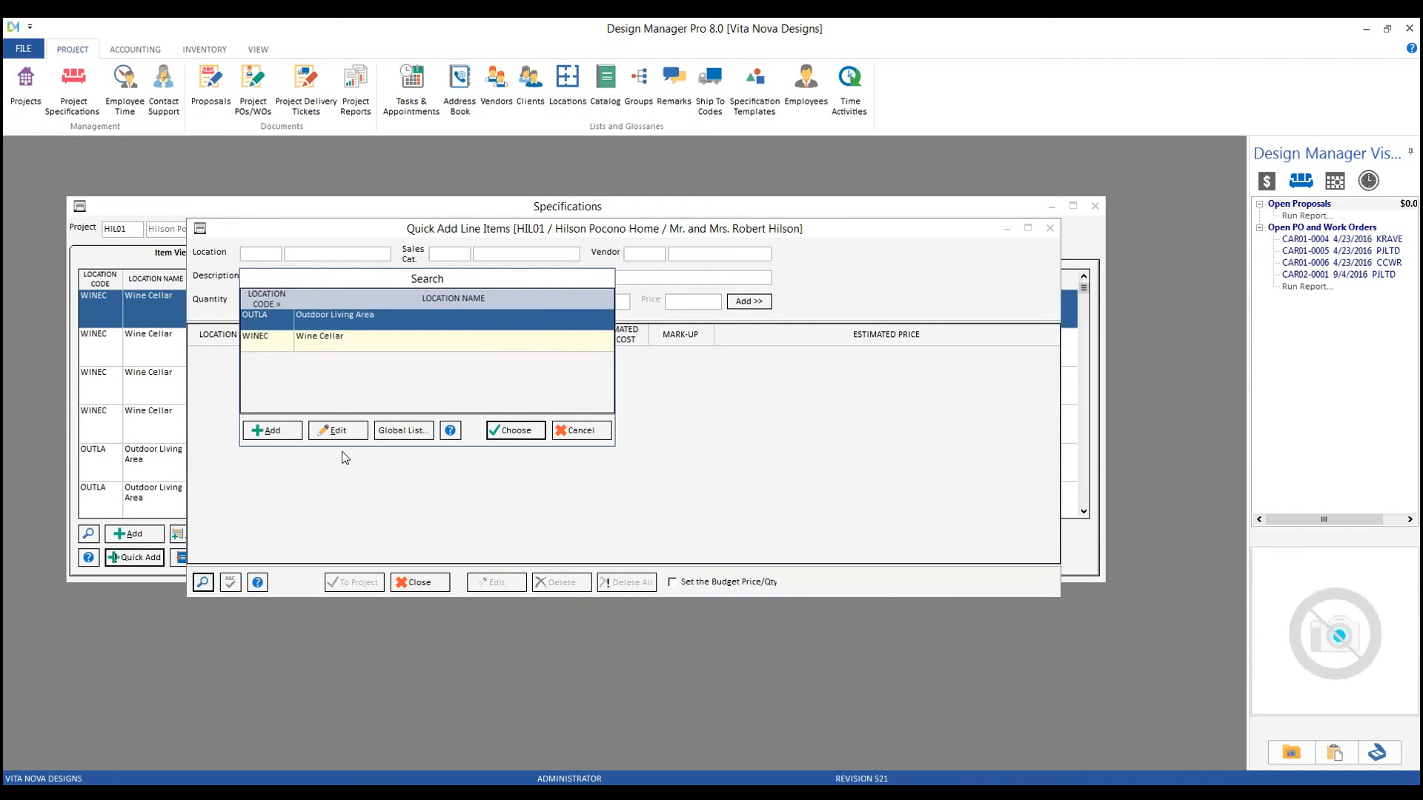
pyautogui.click(444, 343)
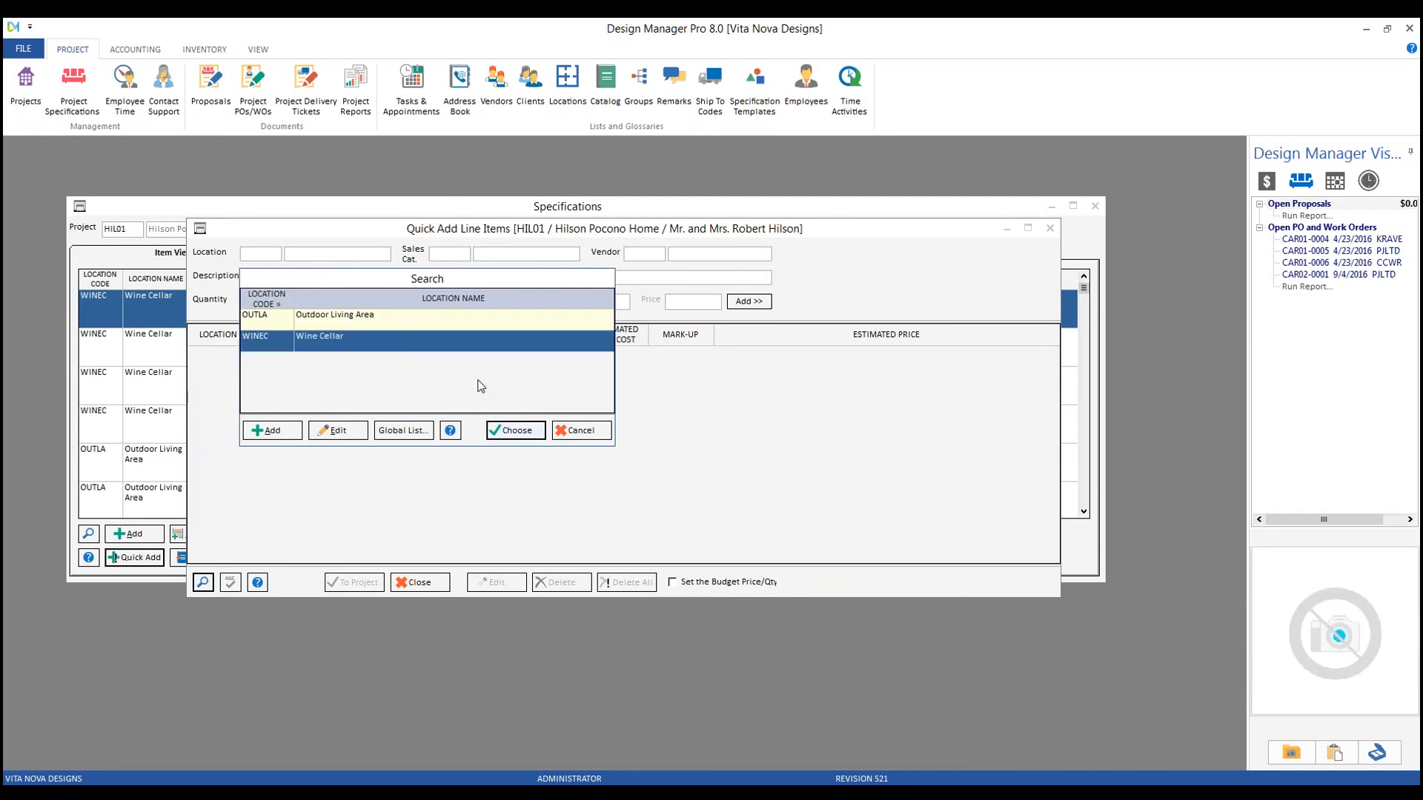
pyautogui.click(516, 431)
pyautogui.write('FURN')
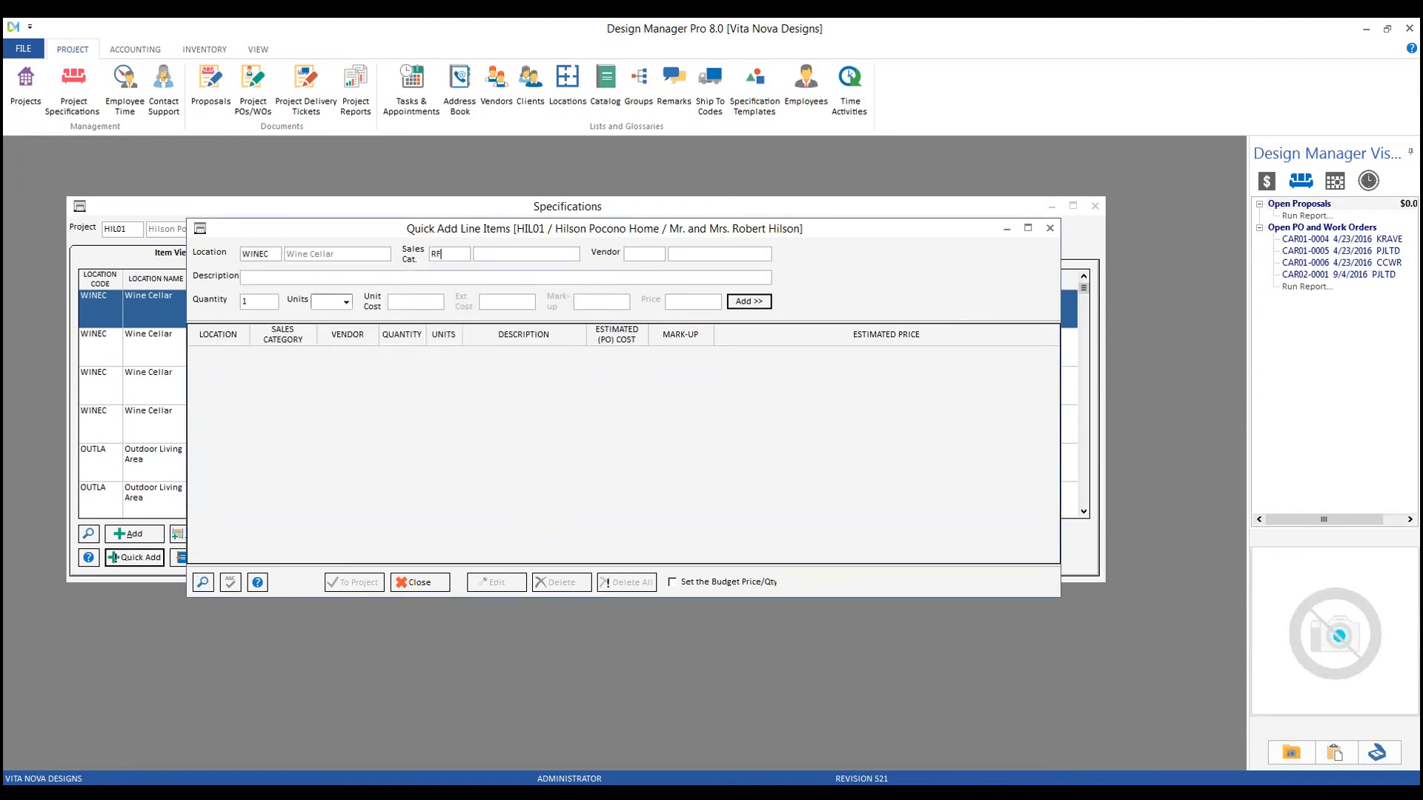
pyautogui.press('Tab')
pyautogui.write('bar stools')
pyautogui.press('Tab')
pyautogui.write('4')
pyautogui.press('Tab')
pyautogui.write('eac1000')
pyautogui.press('Return')
pyautogui.click(843, 476)
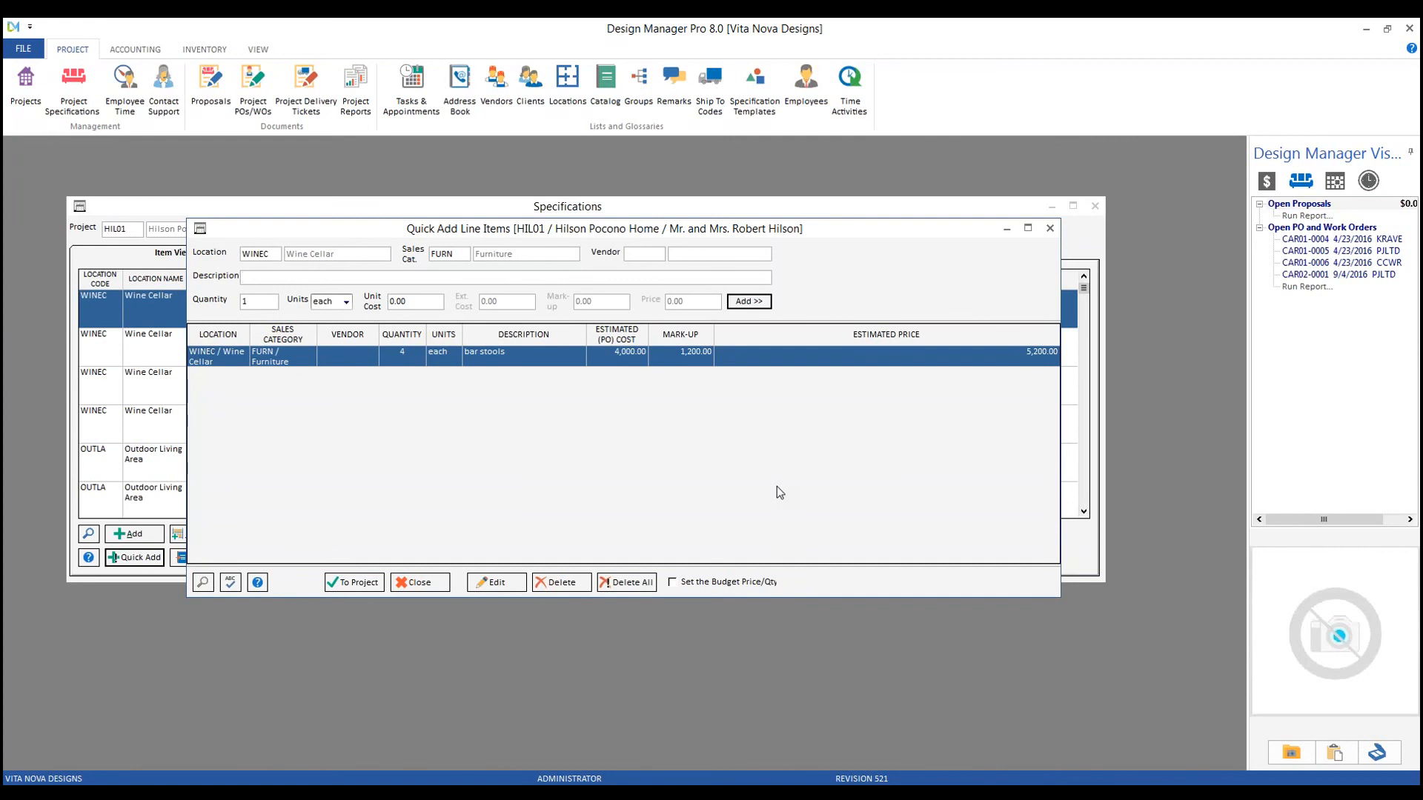
# Step: Quick-add cushions for stools with quantity 4 and unit cost 500, and create all listed items in the project
pyautogui.write('cushions for stools')
pyautogui.press('Tab')
pyautogui.write('4')
pyautogui.press('Tab')
pyautogui.press('Tab')
pyautogui.write('500')
pyautogui.click(751, 303)
pyautogui.click(843, 472)
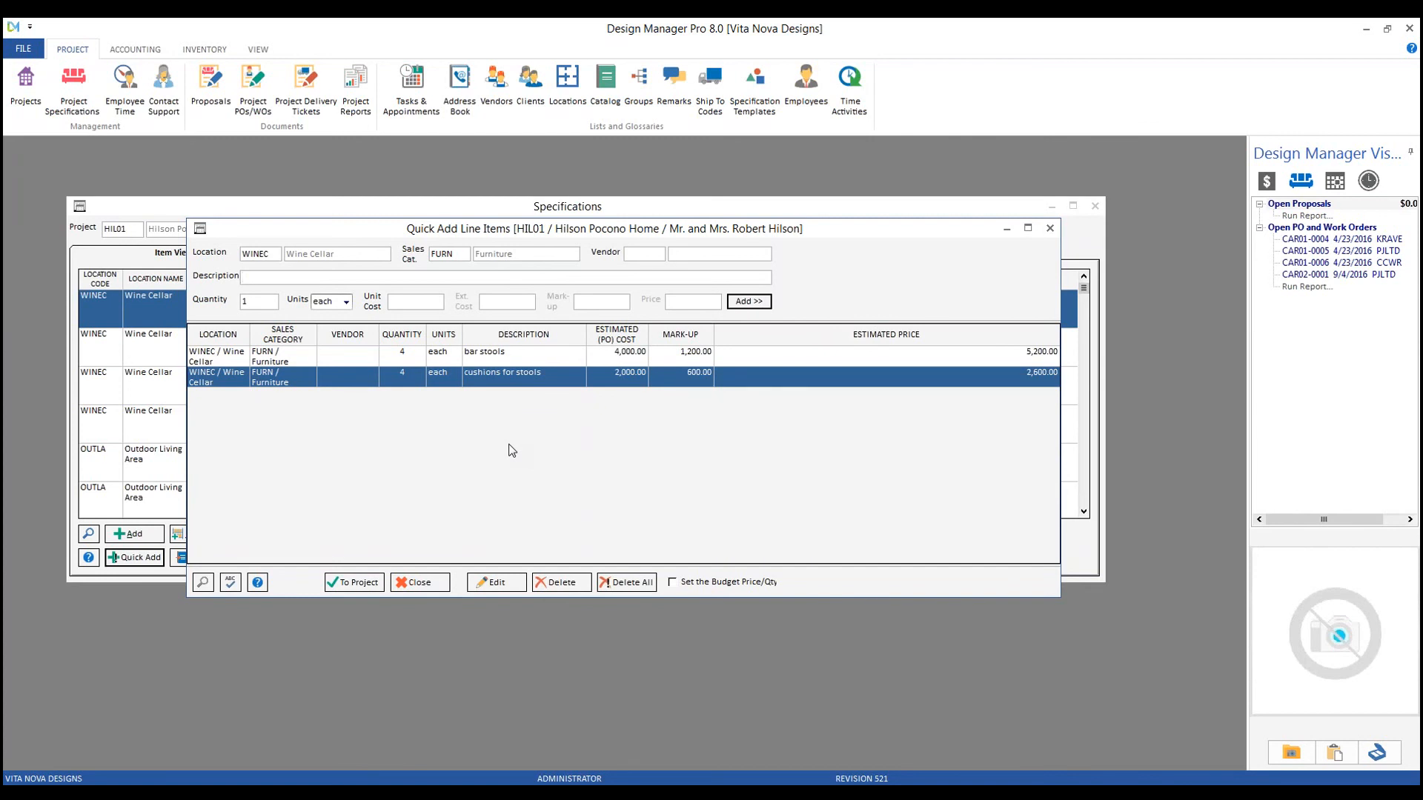
pyautogui.click(370, 589)
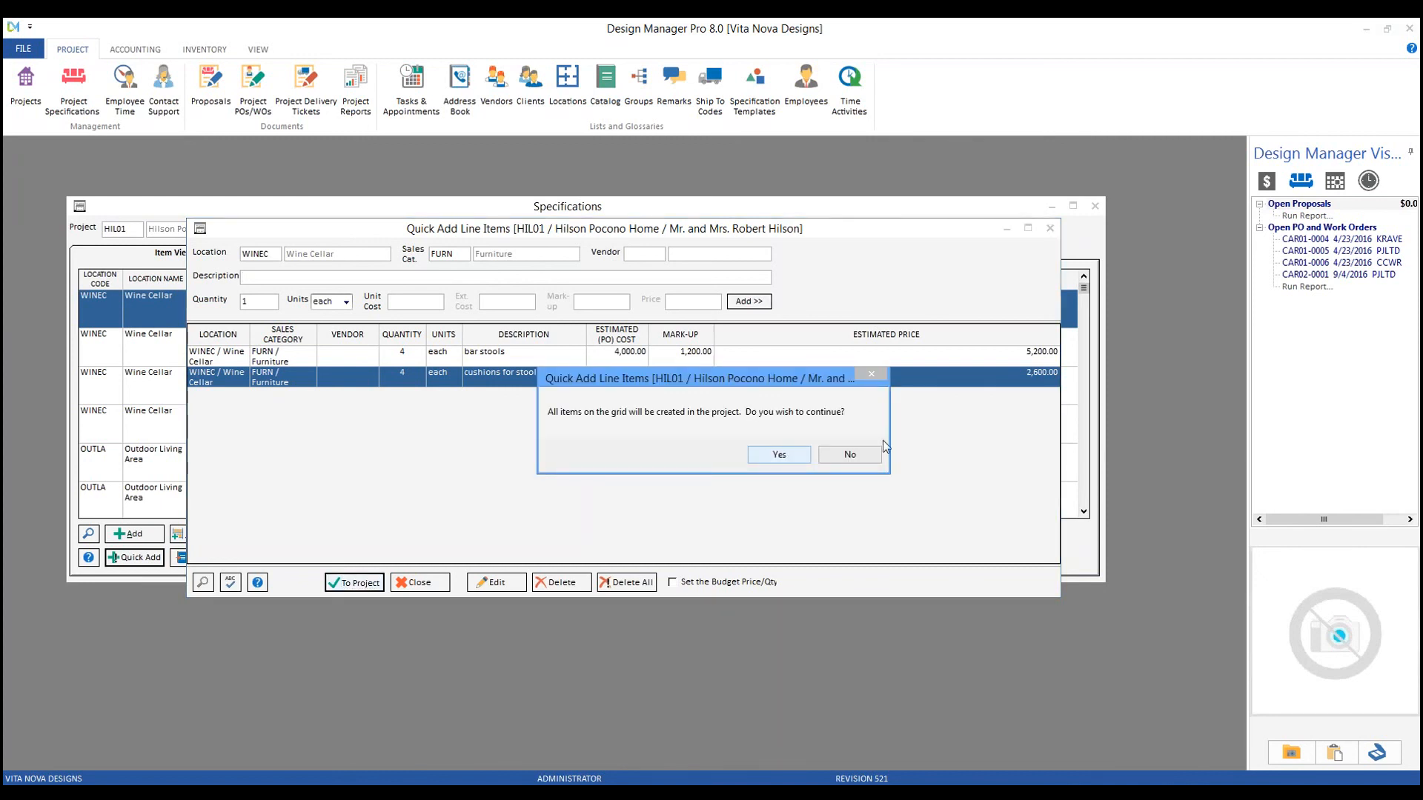
pyautogui.click(797, 456)
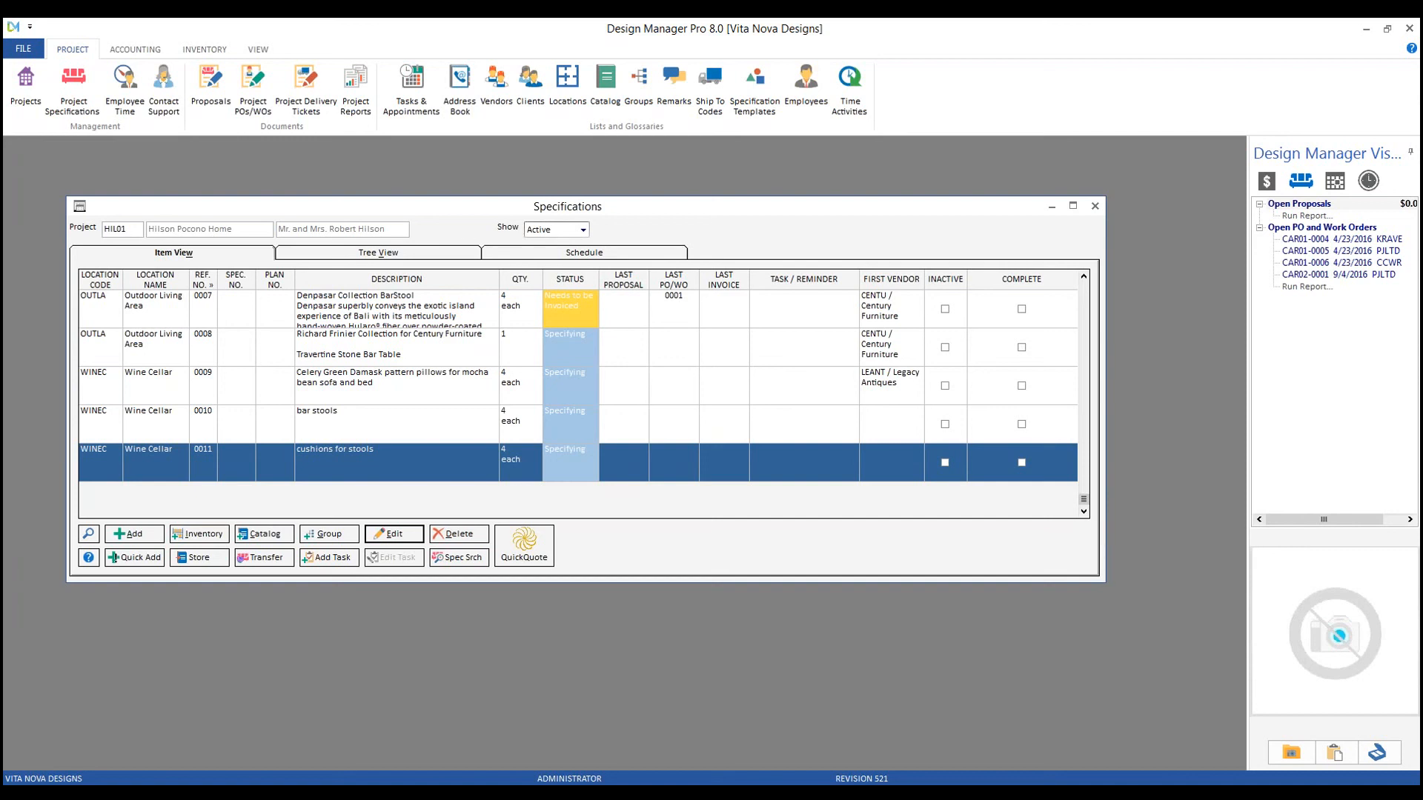
# Step: Review the bar stools item 0010 and close it, and look at the empty Quick Add window before closing it
pyautogui.doubleClick(424, 415)
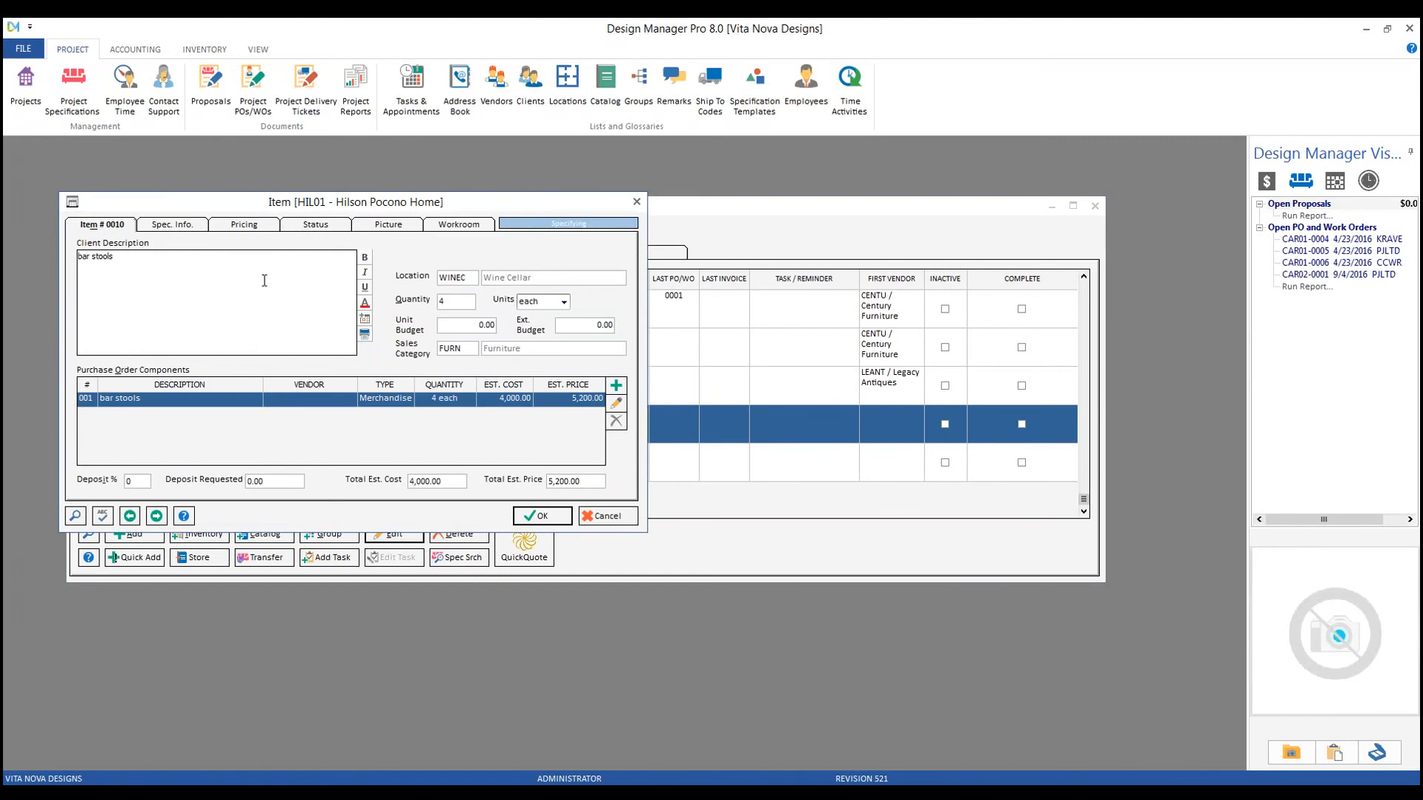
pyautogui.click(542, 517)
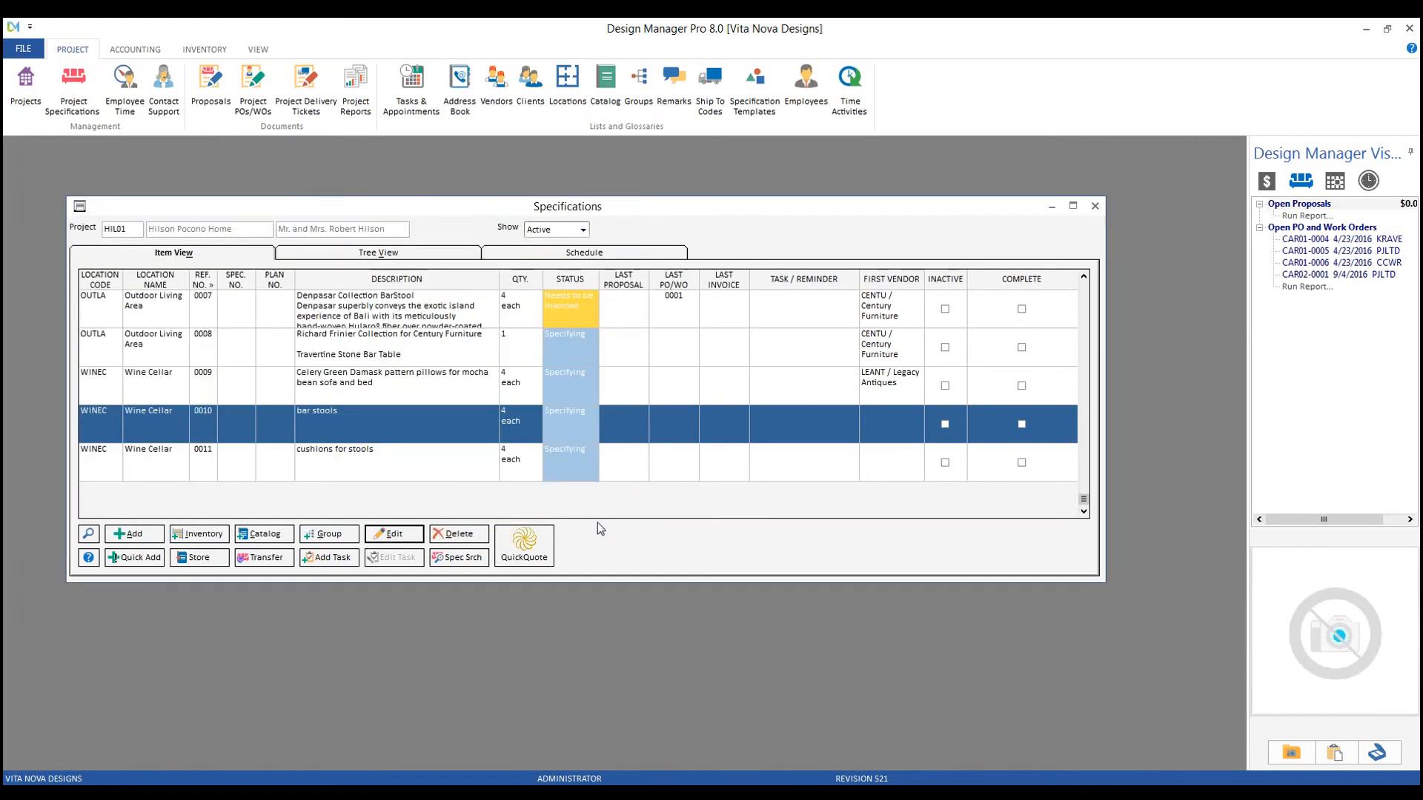
pyautogui.click(162, 559)
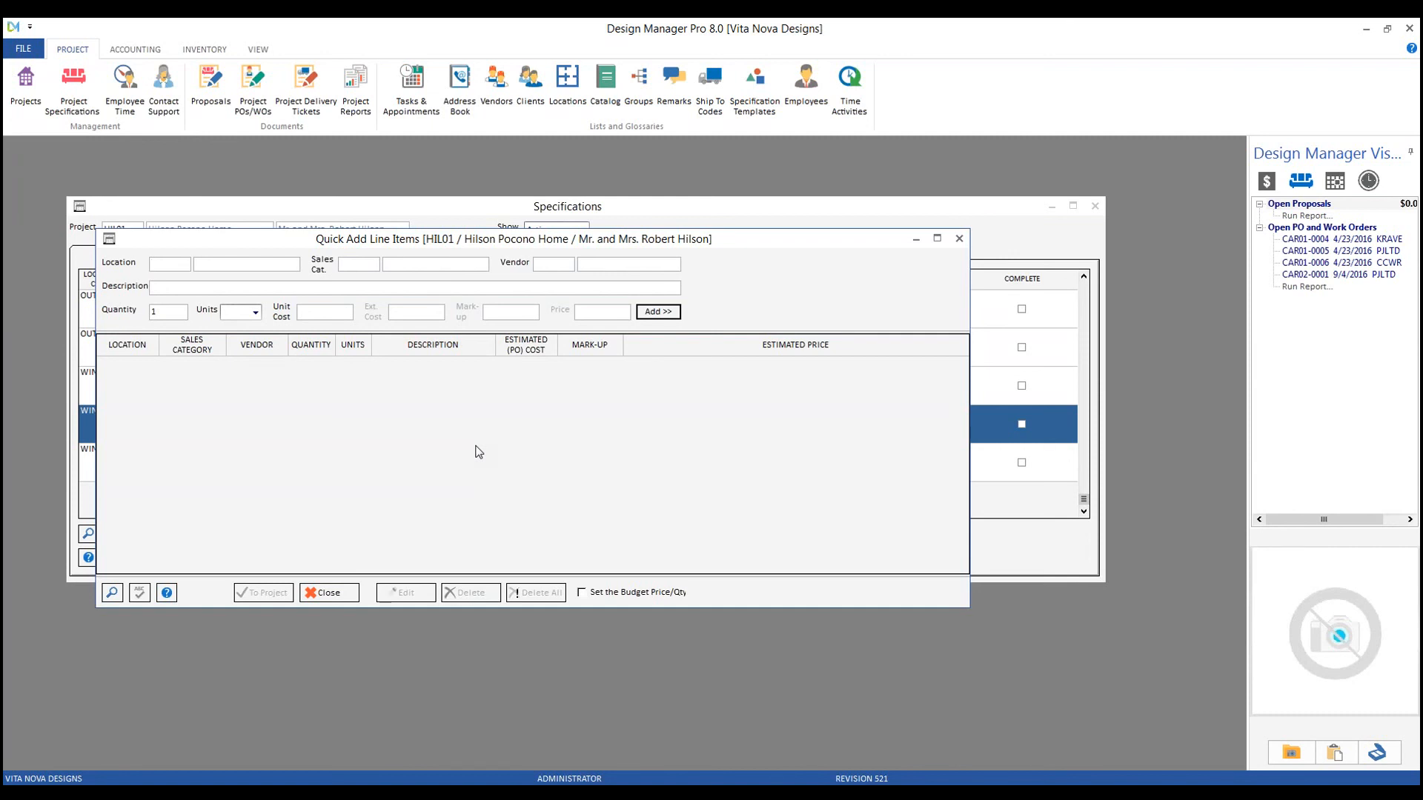
pyautogui.click(958, 240)
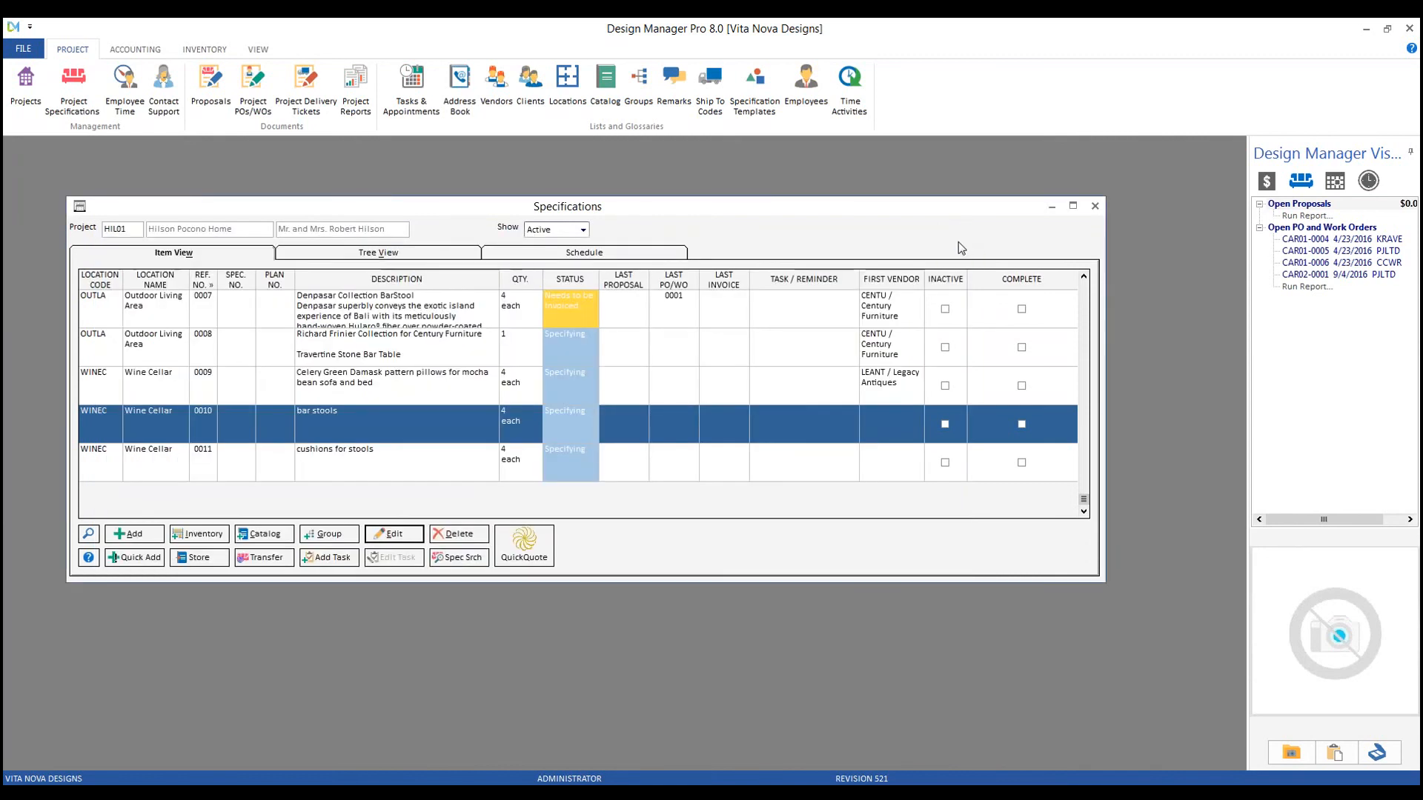